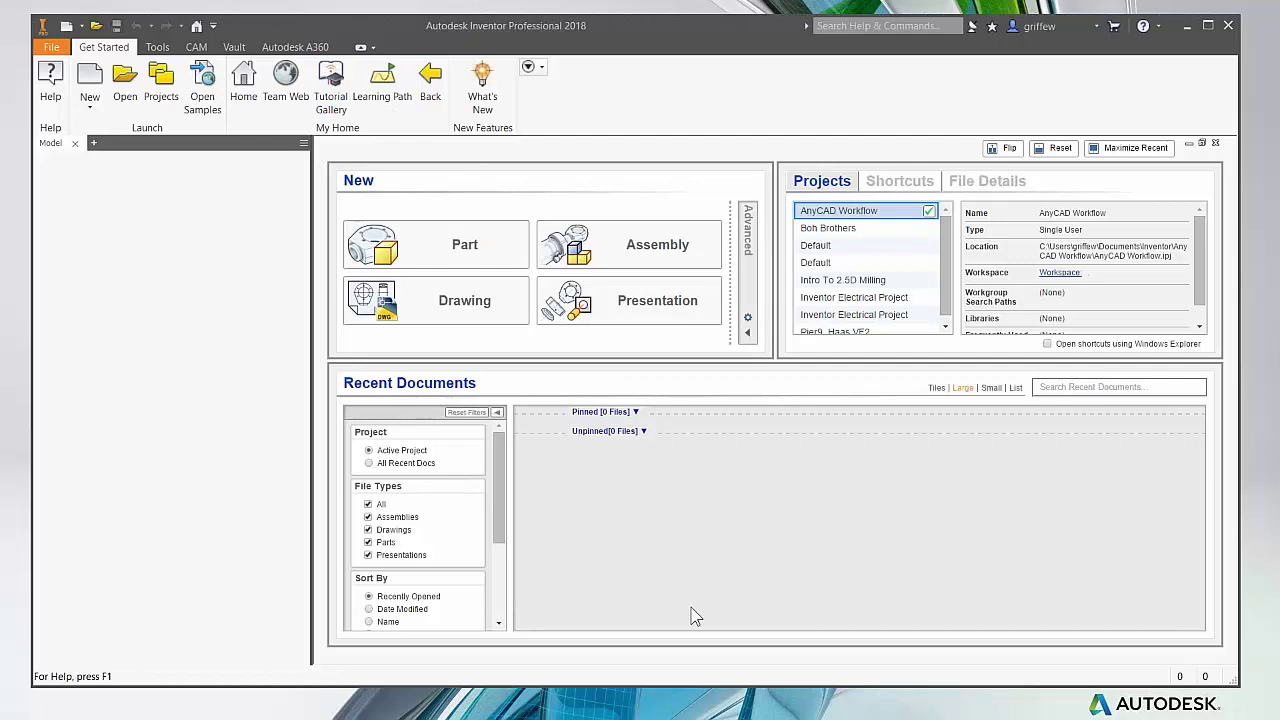
Step: Switch to the web browser and search Google for "kurt d810"
key("alt+Tab")
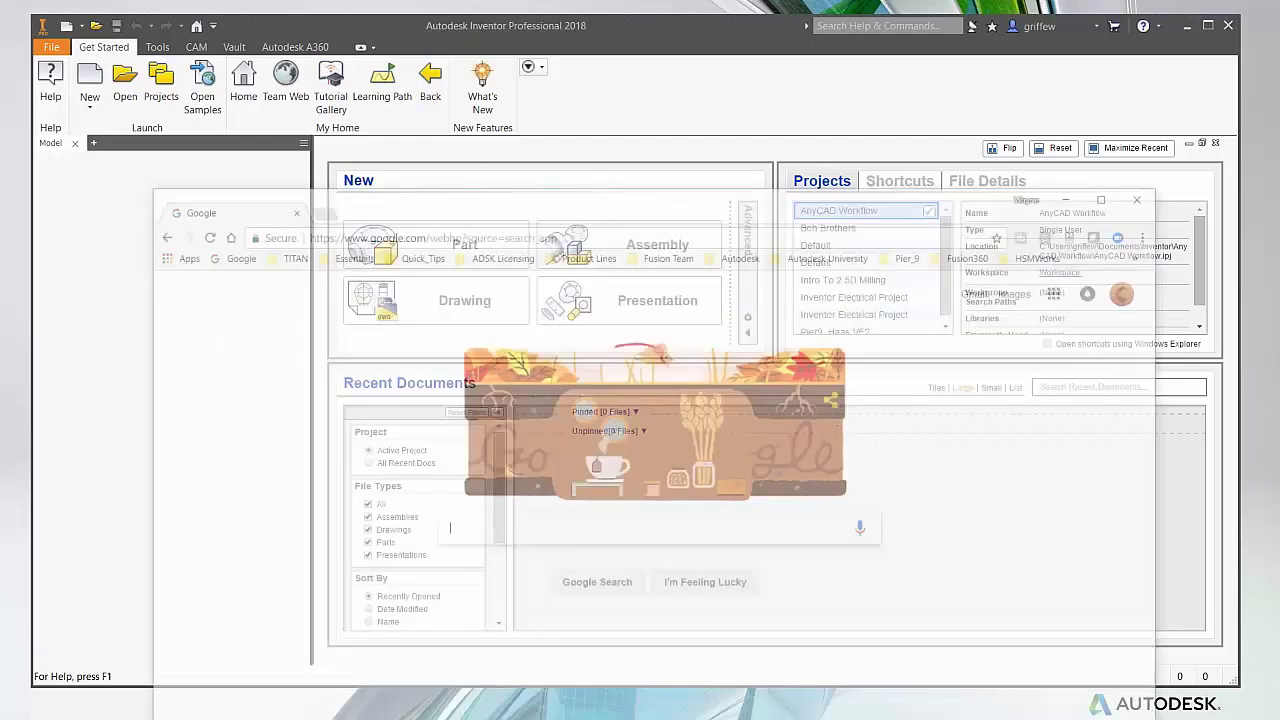
left_click_drag(410, 55, 403, 69)
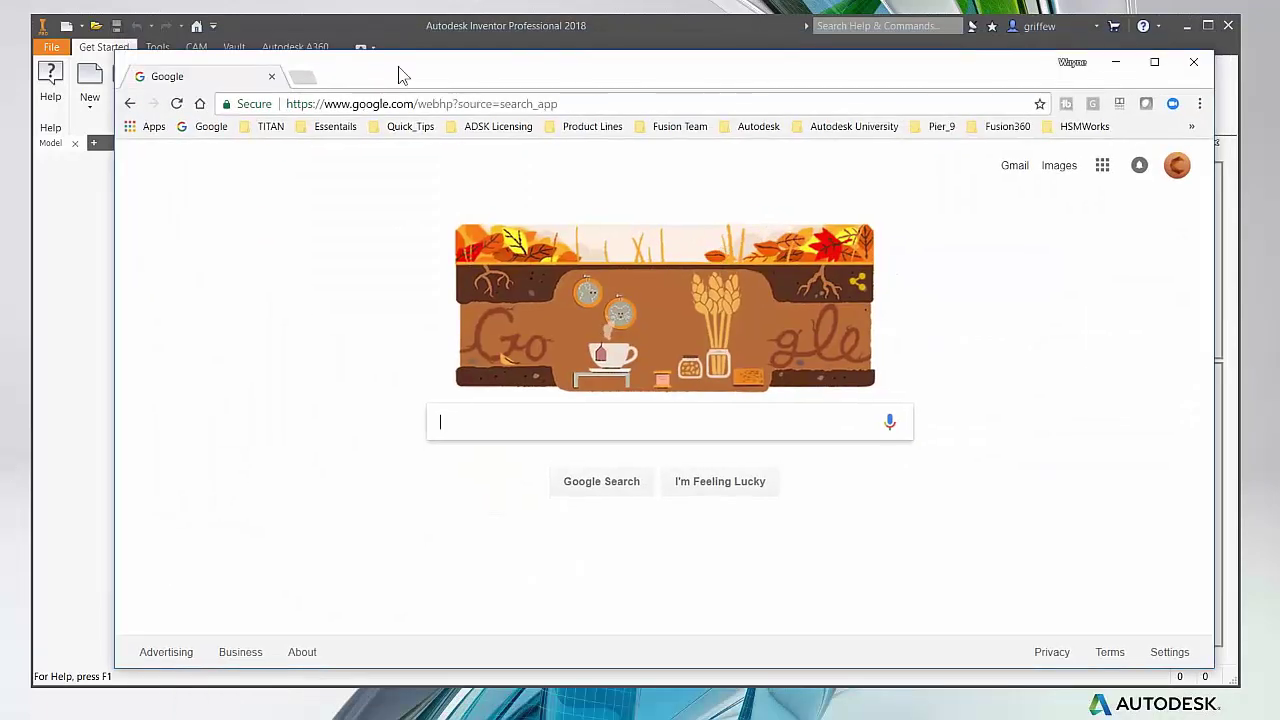
left_click(531, 424)
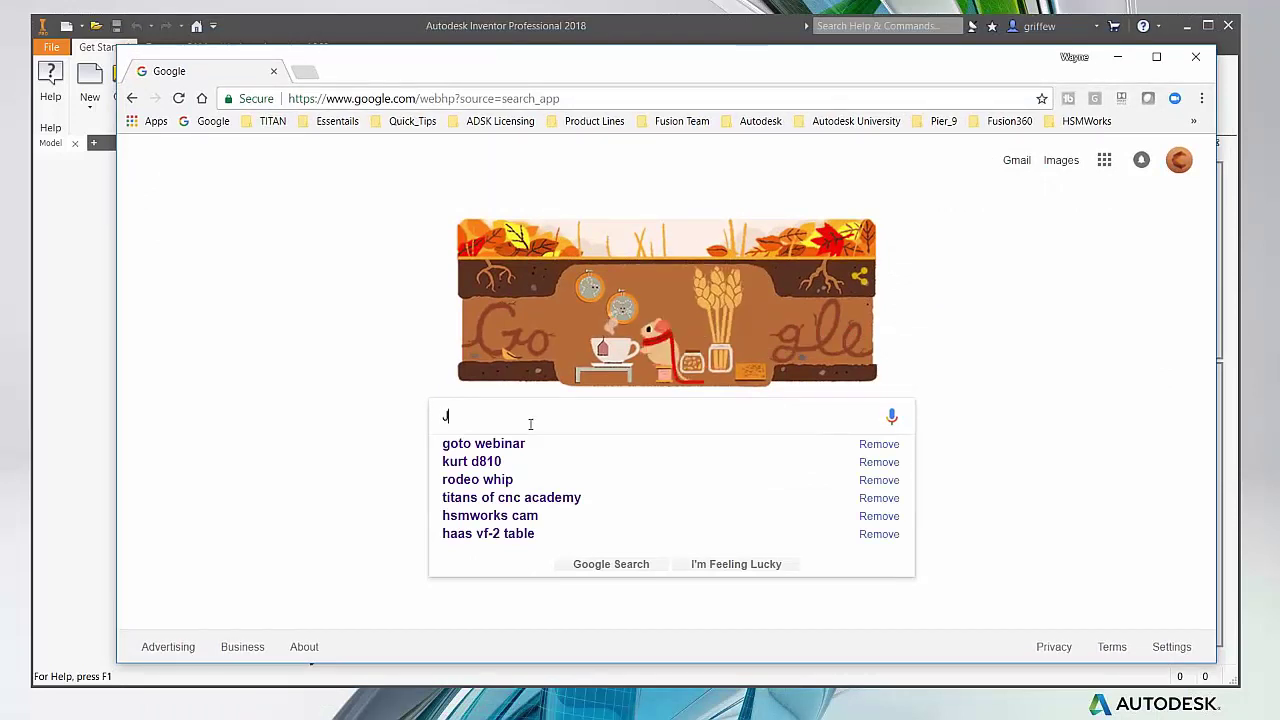
type("J")
key("BackSpace")
type("Kurt")
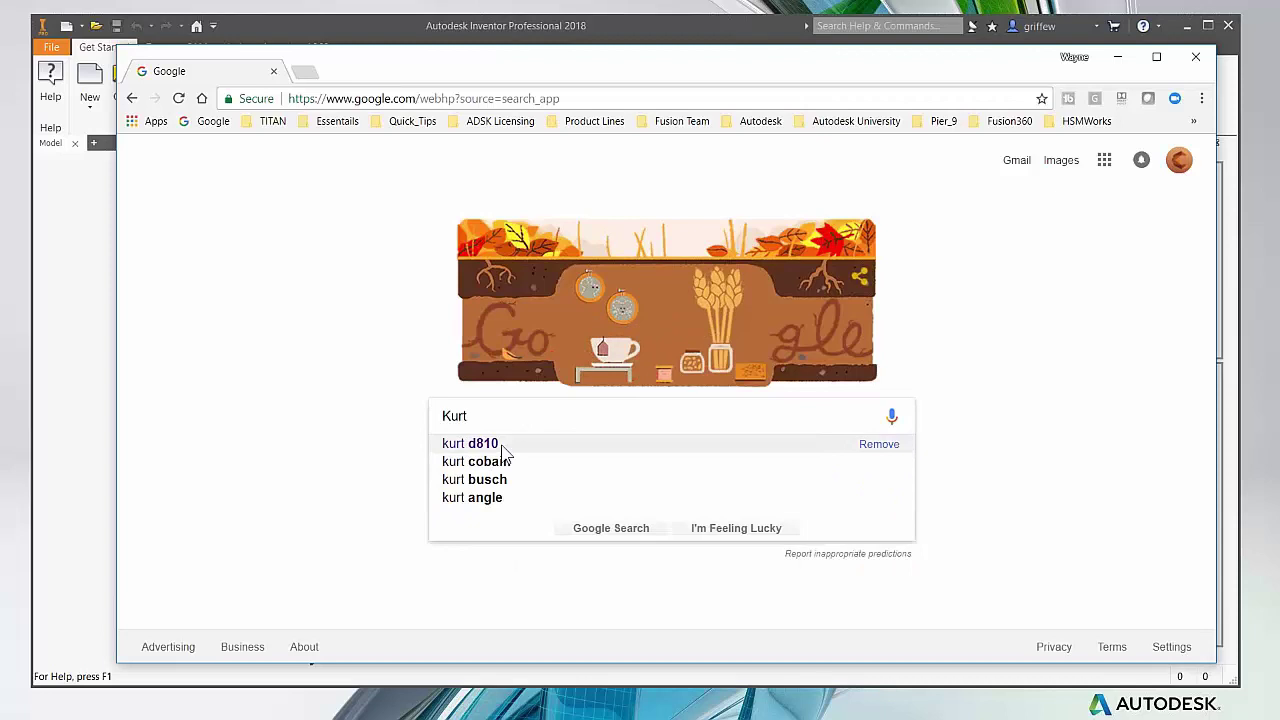
left_click(498, 451)
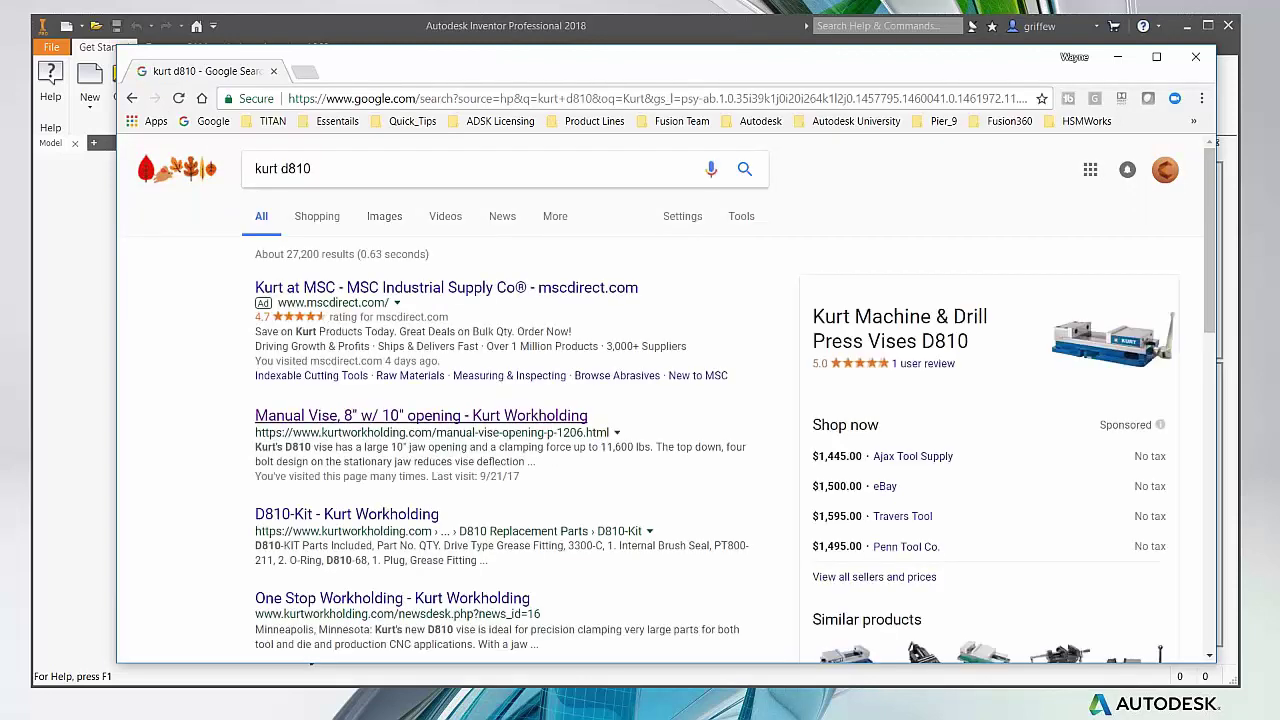
Step: Open Kurt Workholding's page for the 8" manual vise with 10" opening and go to its 2D / 3D CAD Drawings section
left_click(542, 421)
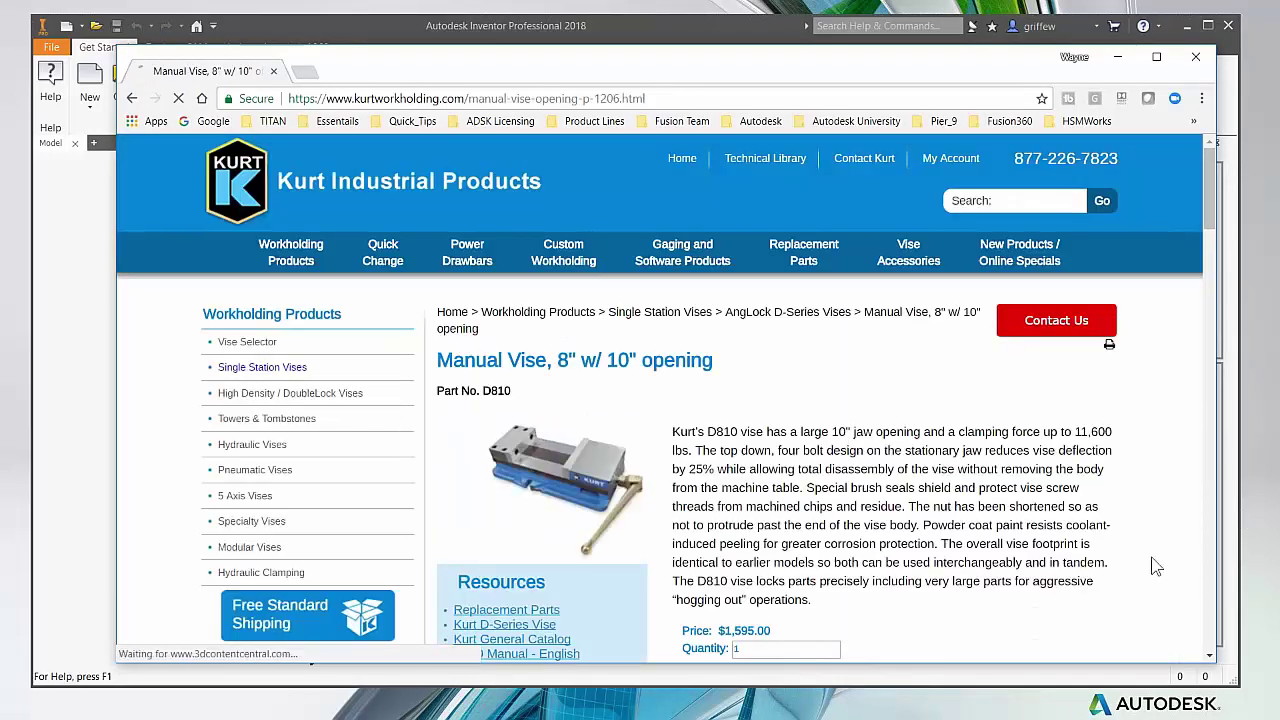
scroll(1130, 553, "down", 20)
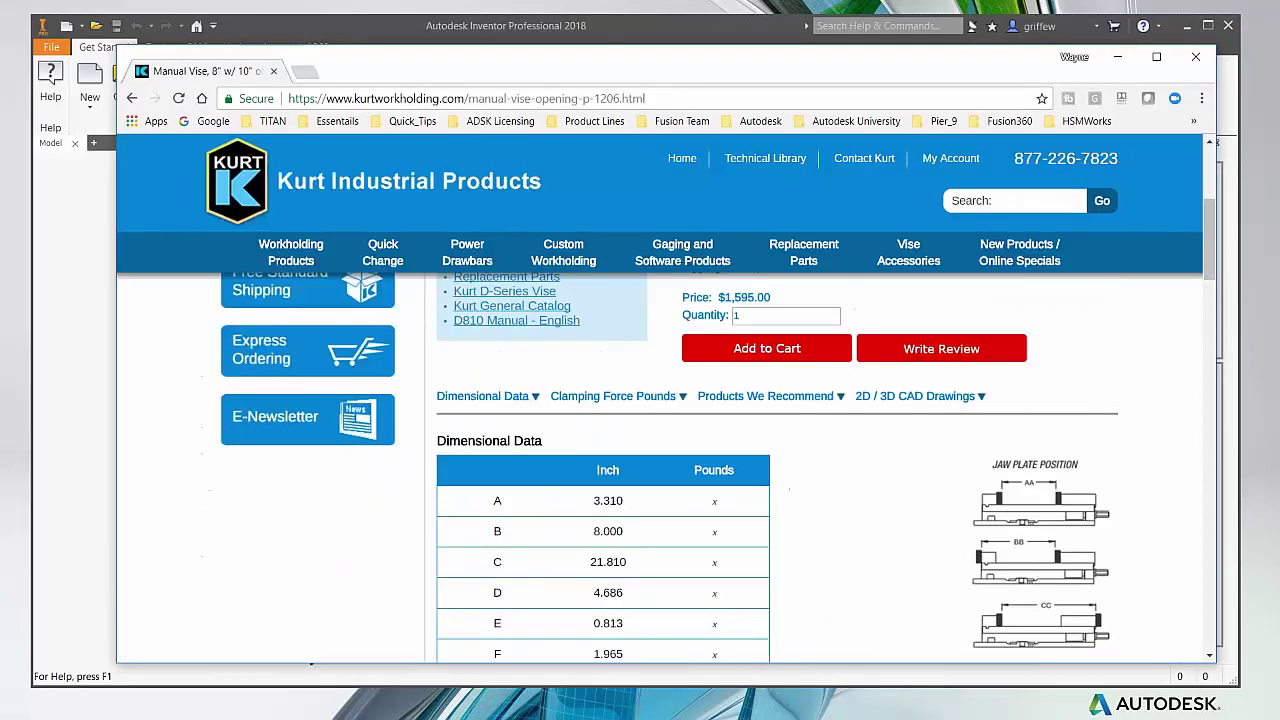
scroll(1086, 551, "down", 10)
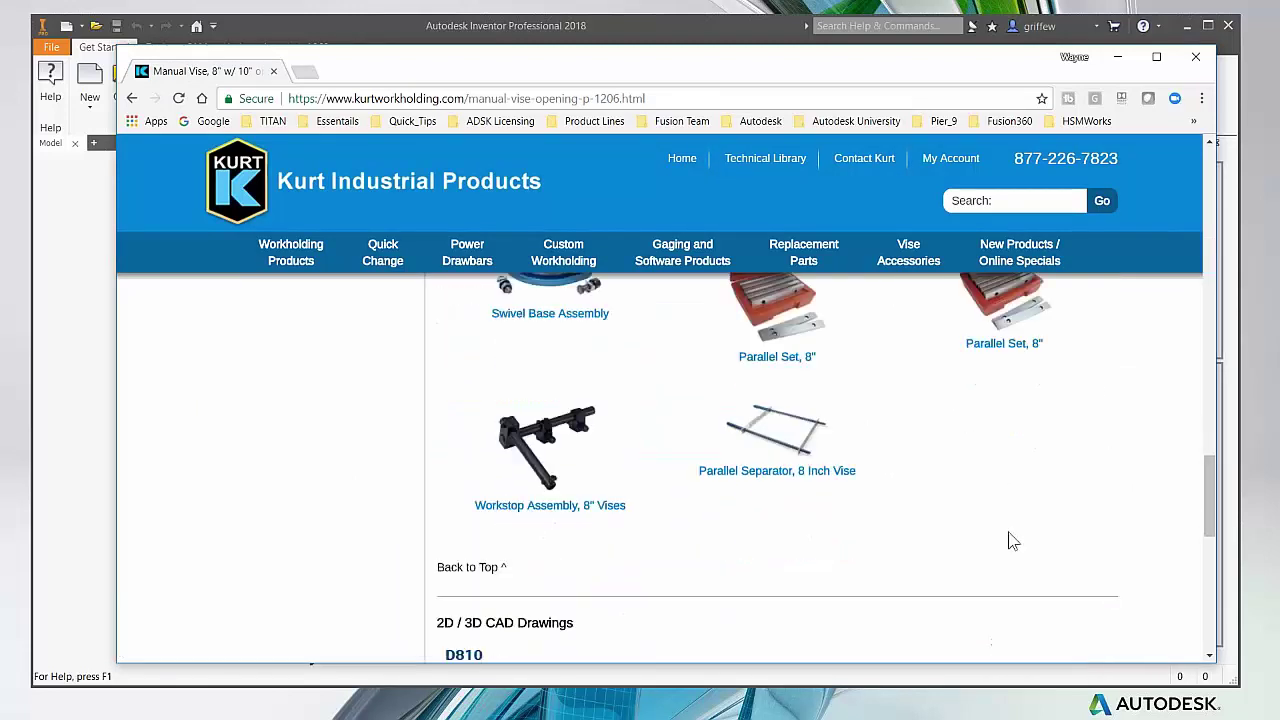
scroll(1086, 551, "up", 3)
left_click_drag(828, 512, 778, 517)
left_click_drag(833, 513, 840, 495)
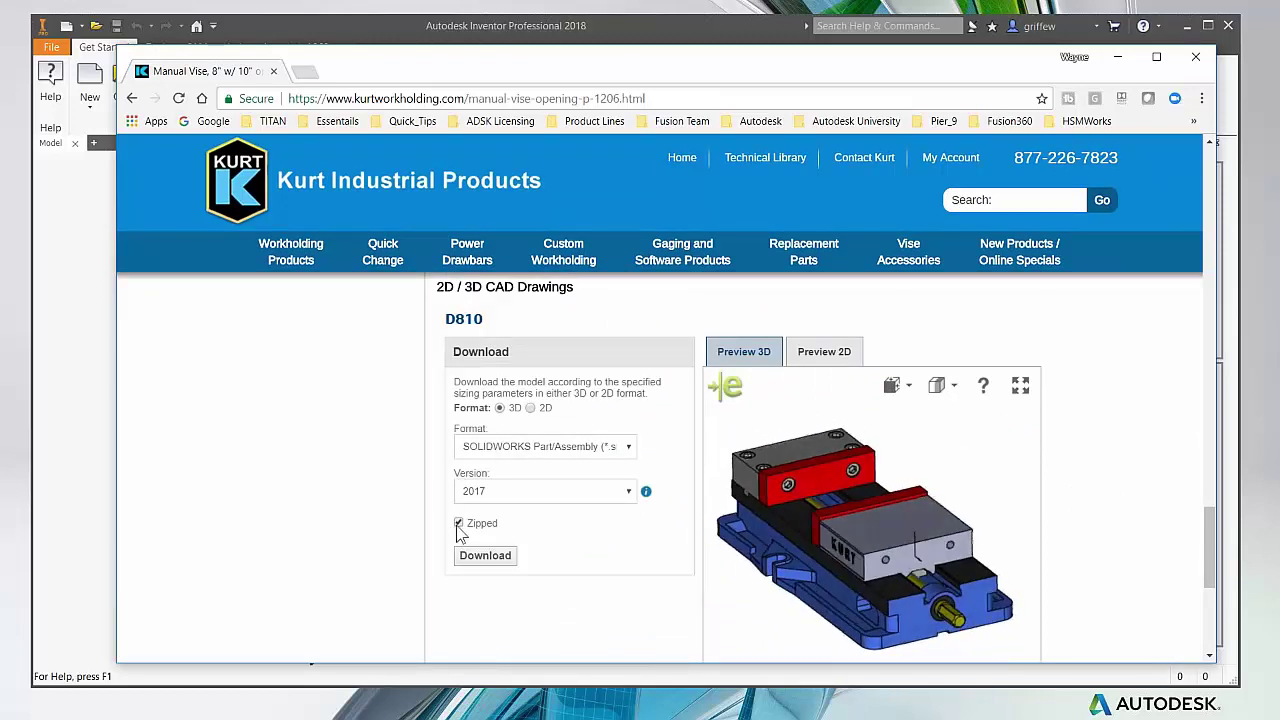
Step: Review the available 3D download formats for the D810 vise and choose SOLIDWORKS Part/Assembly
left_click(626, 447)
scroll(649, 83, "up", 1)
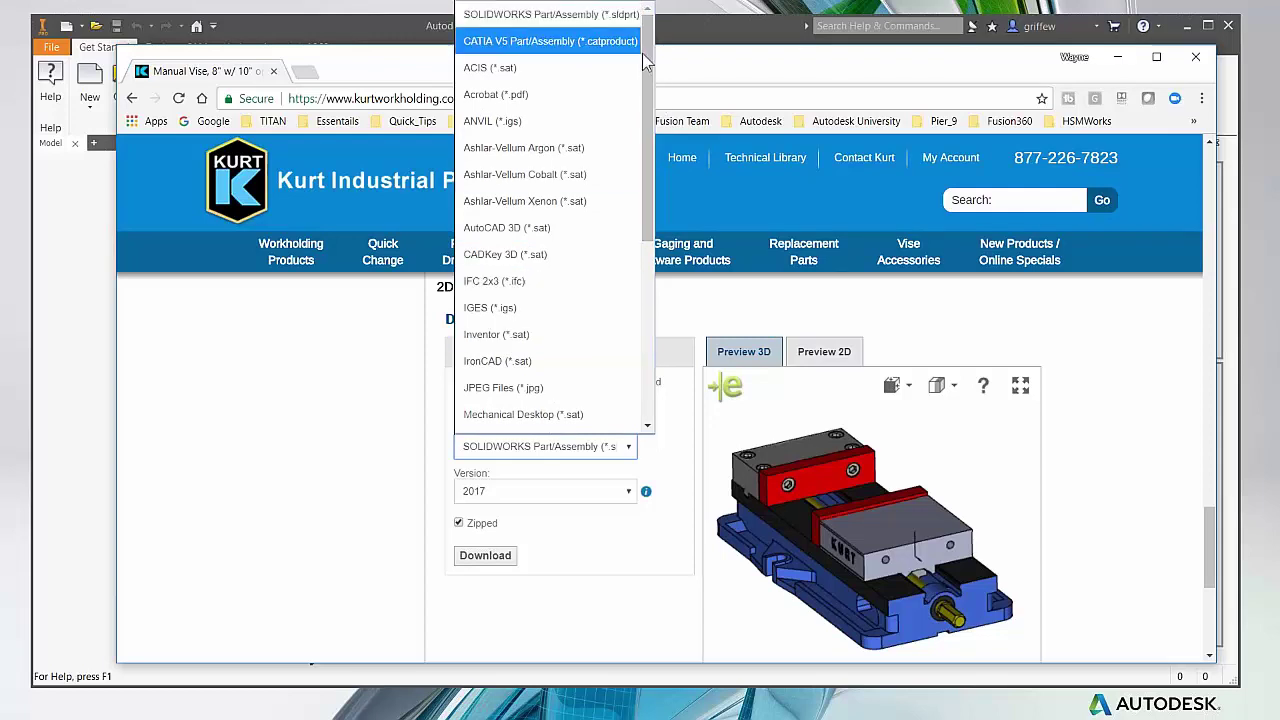
left_click_drag(645, 115, 646, 368)
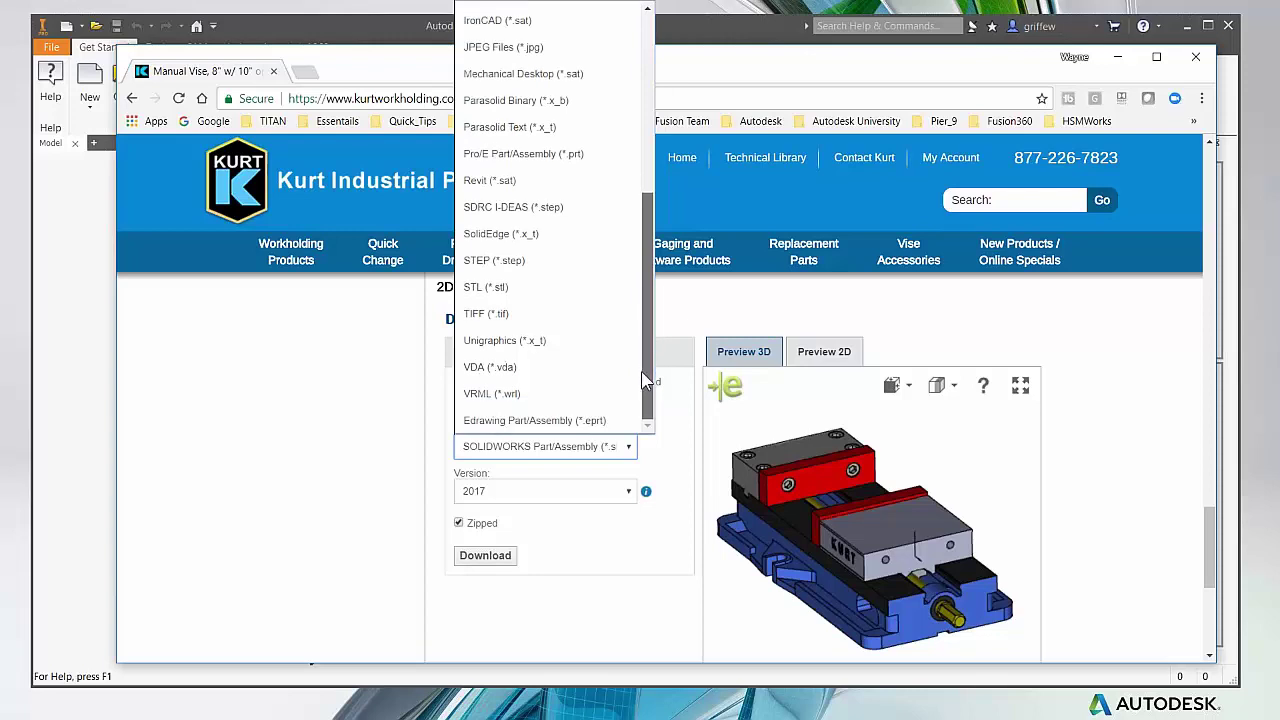
left_click_drag(645, 308, 655, 85)
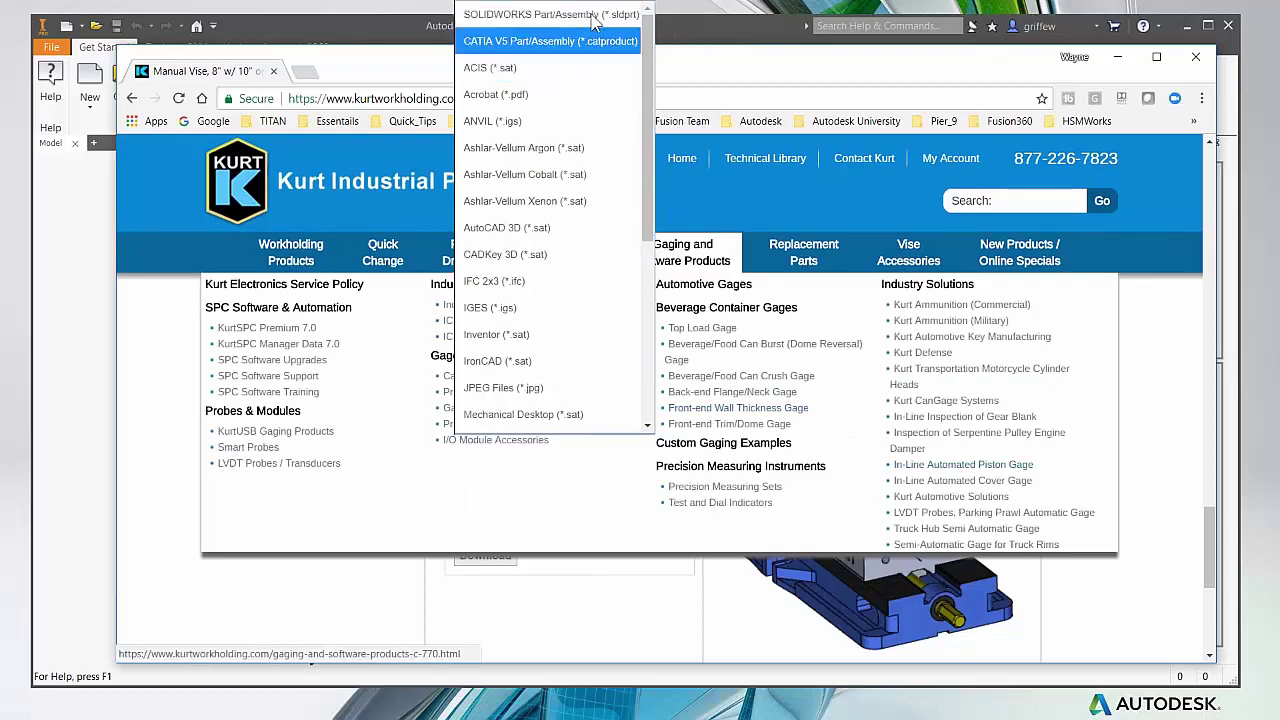
left_click(511, 17)
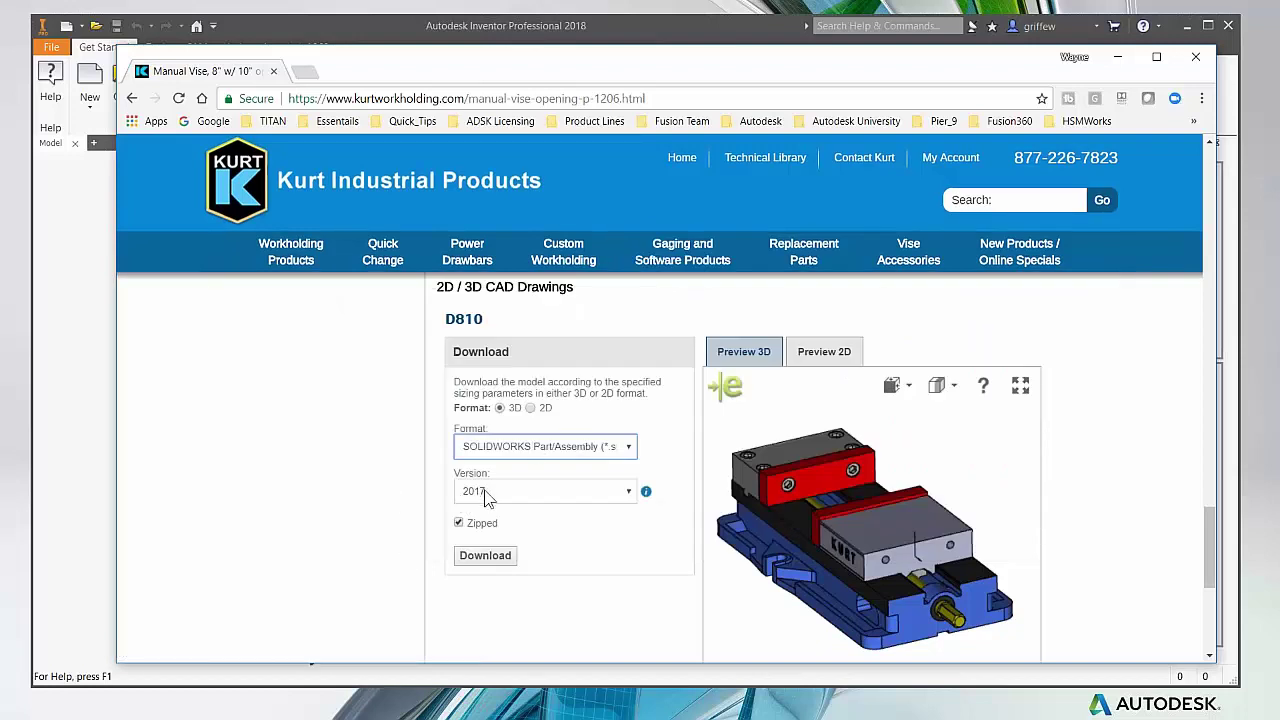
Step: Turn off zipping and download the D810-WEB vise model
left_click(457, 522)
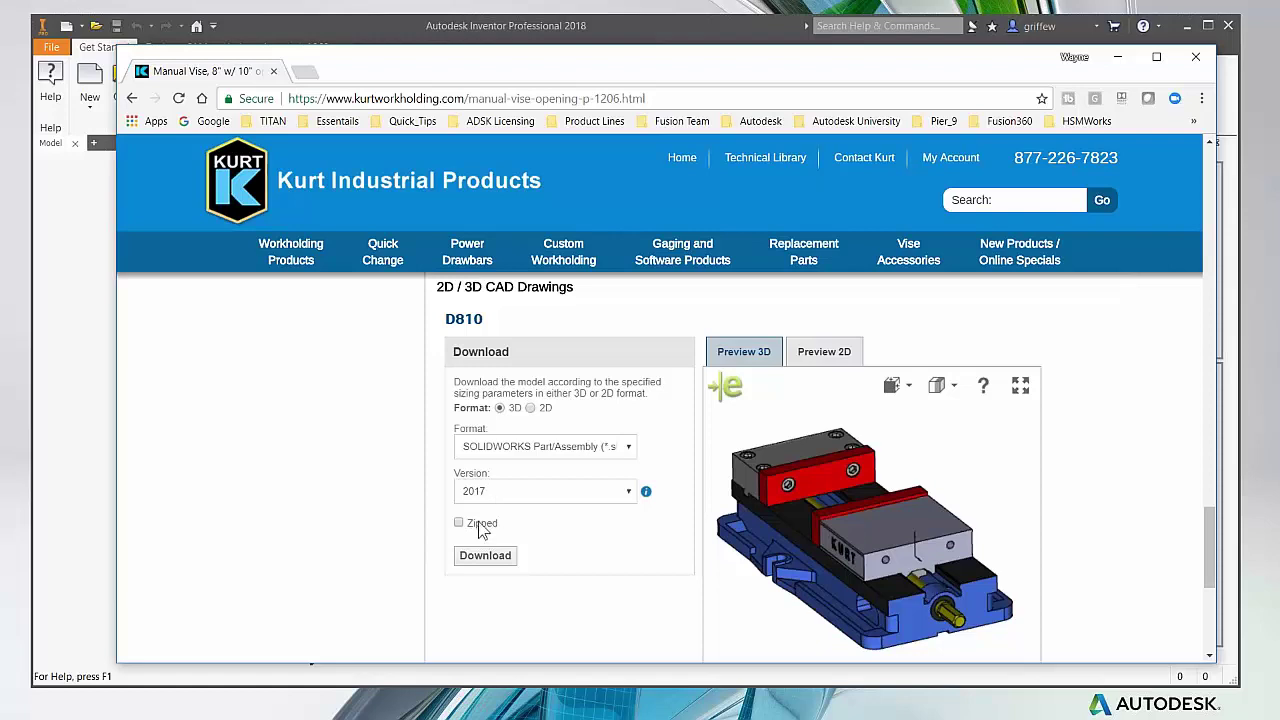
left_click(487, 557)
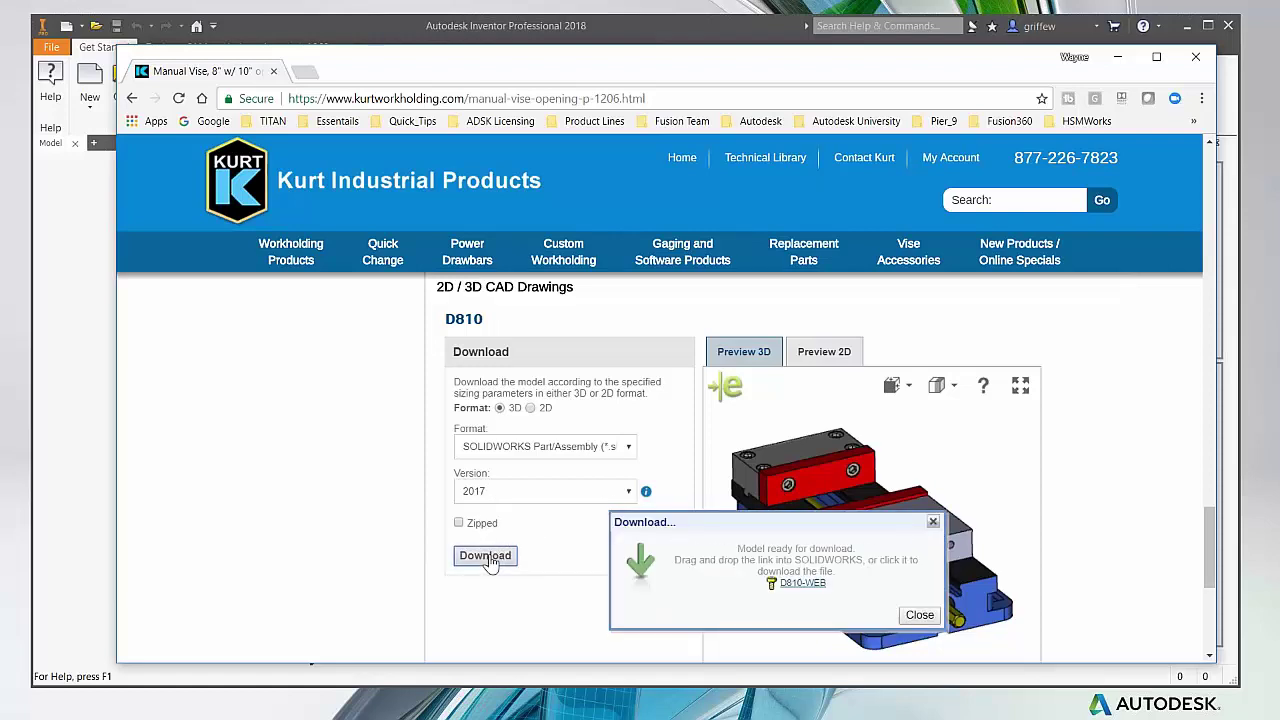
left_click(812, 586)
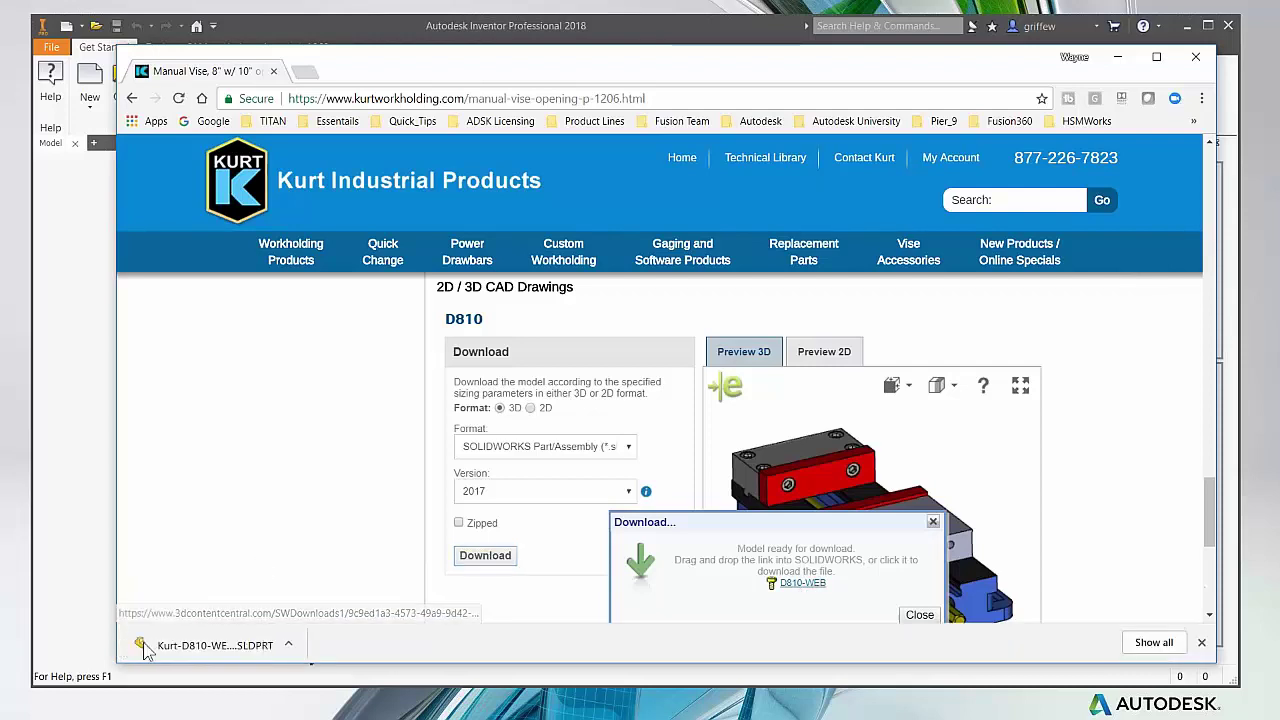
Step: Check the downloaded SLDPRT file in its Downloads folder, and minimize the folder and browser windows to return to Inventor
left_click(289, 644)
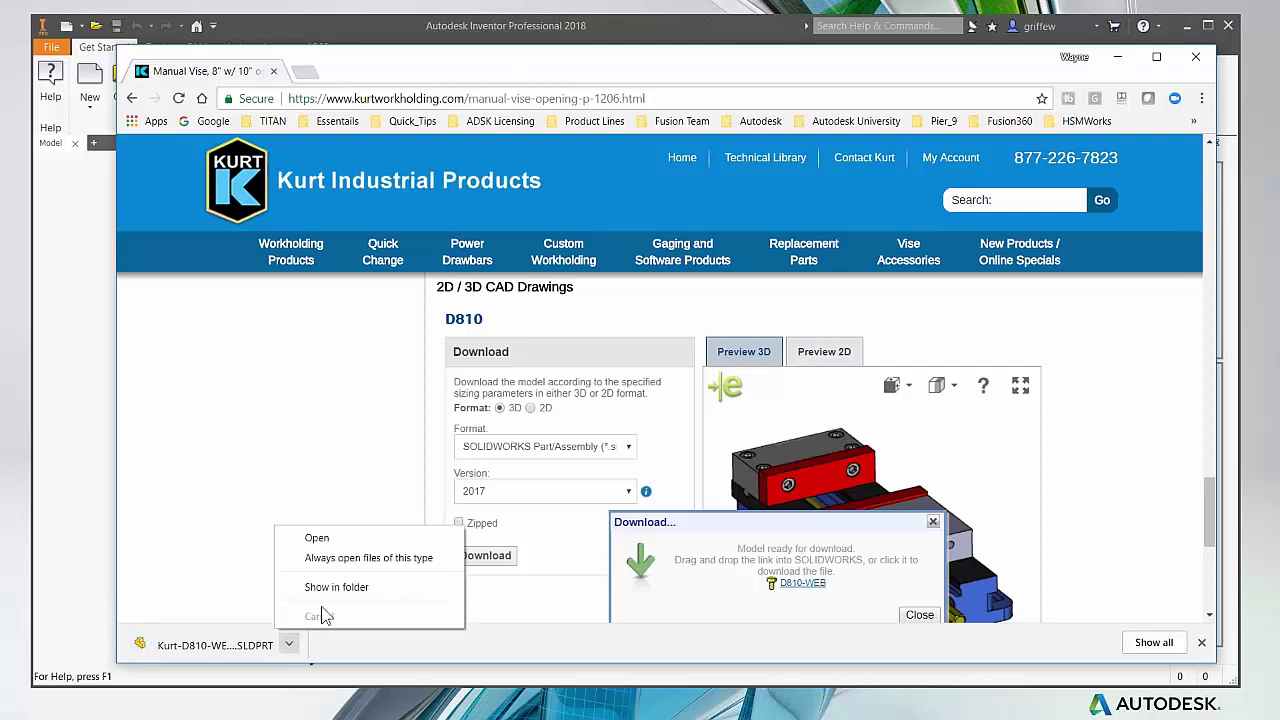
left_click(333, 590)
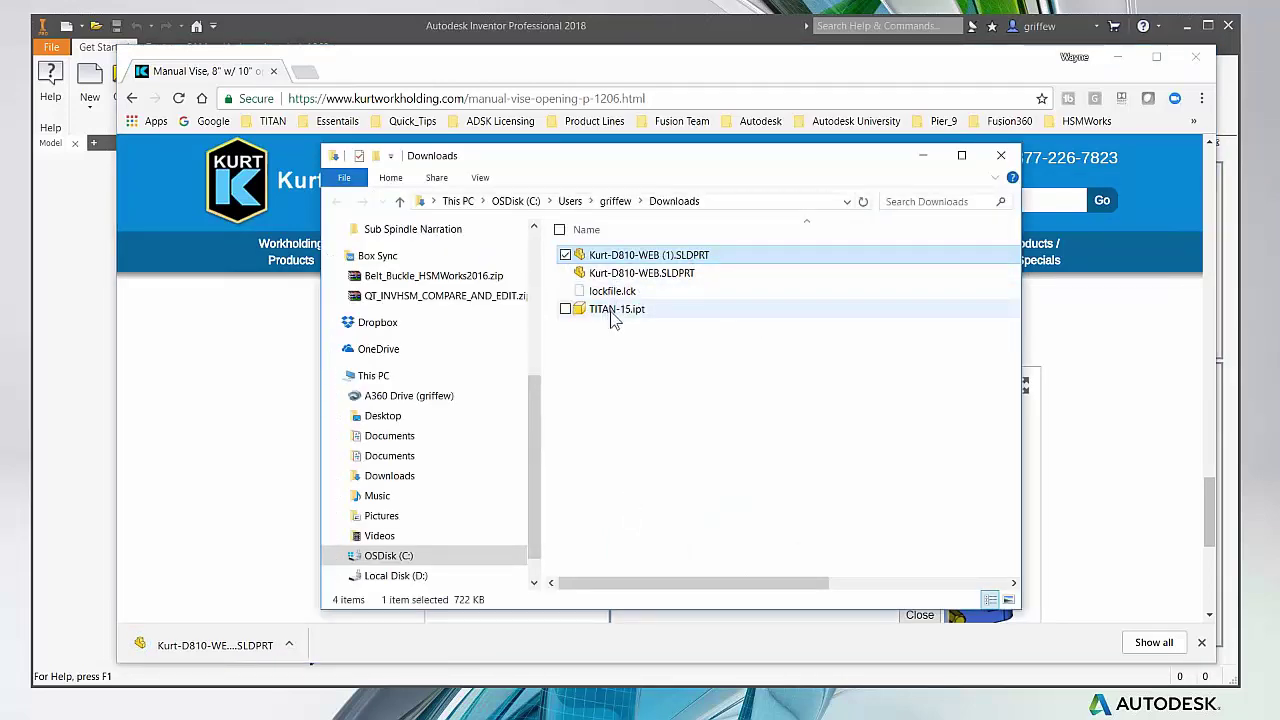
mouse_move(612, 318)
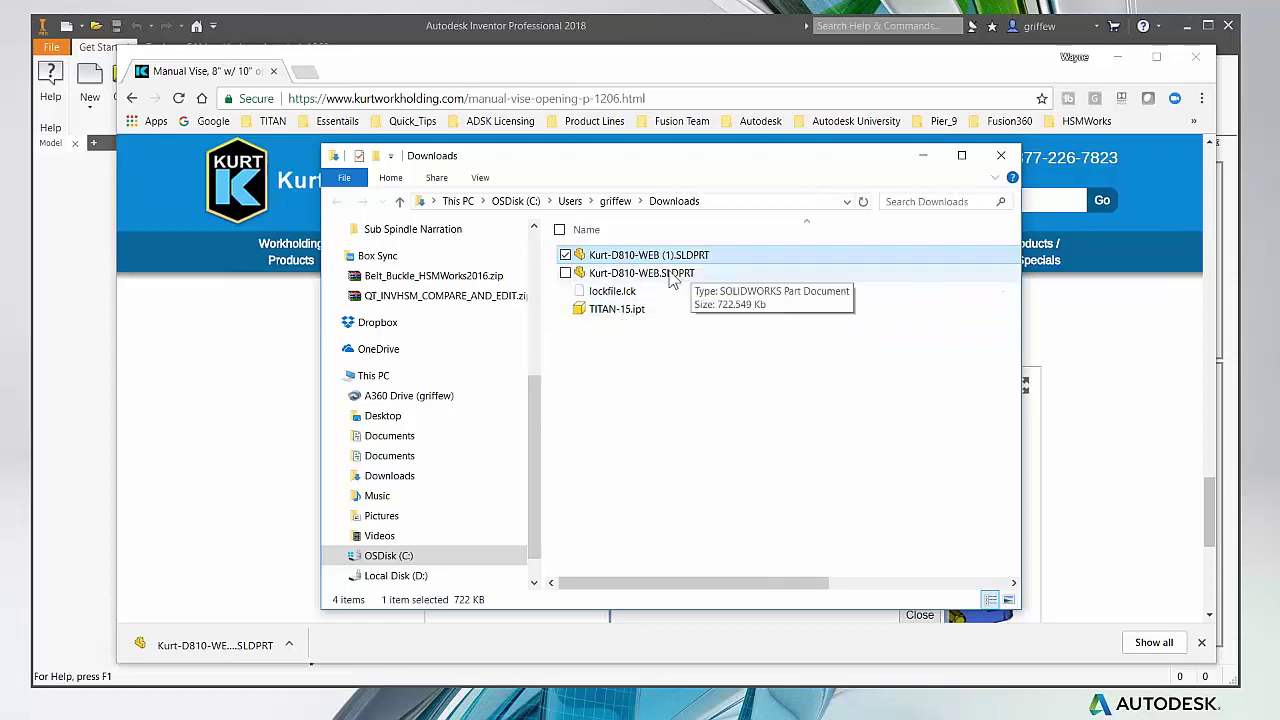
left_click(923, 155)
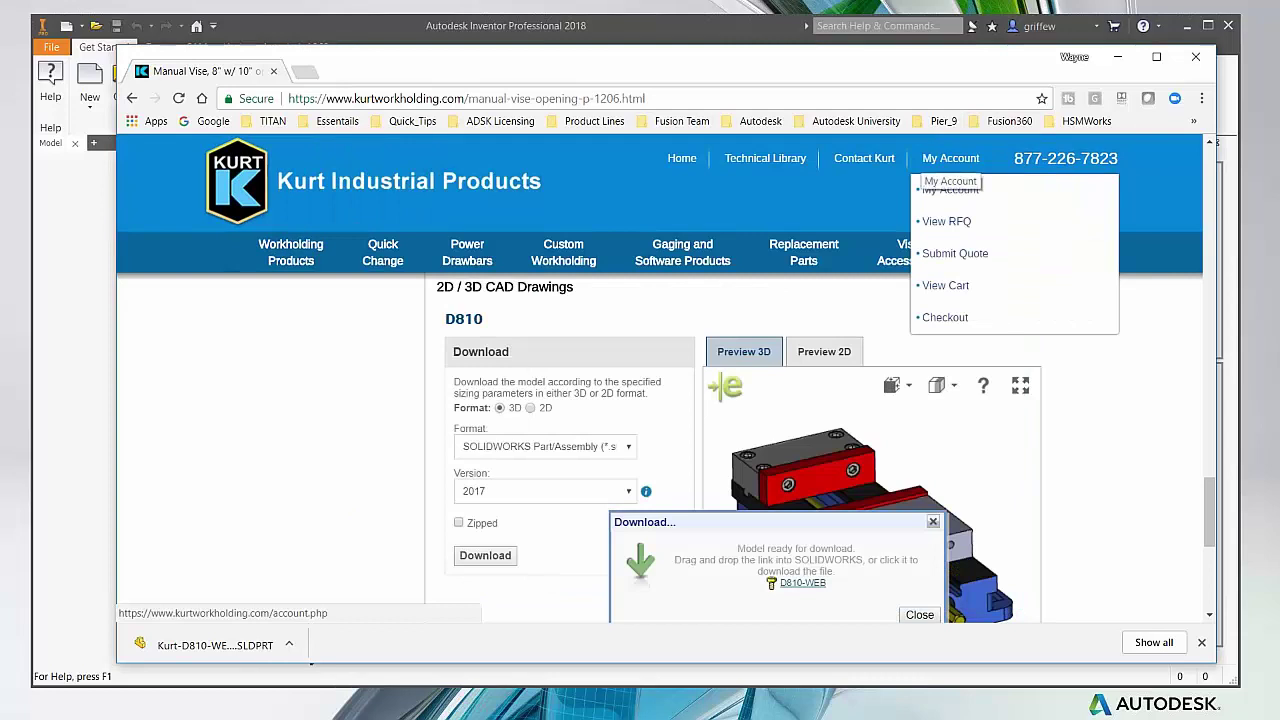
left_click(1118, 58)
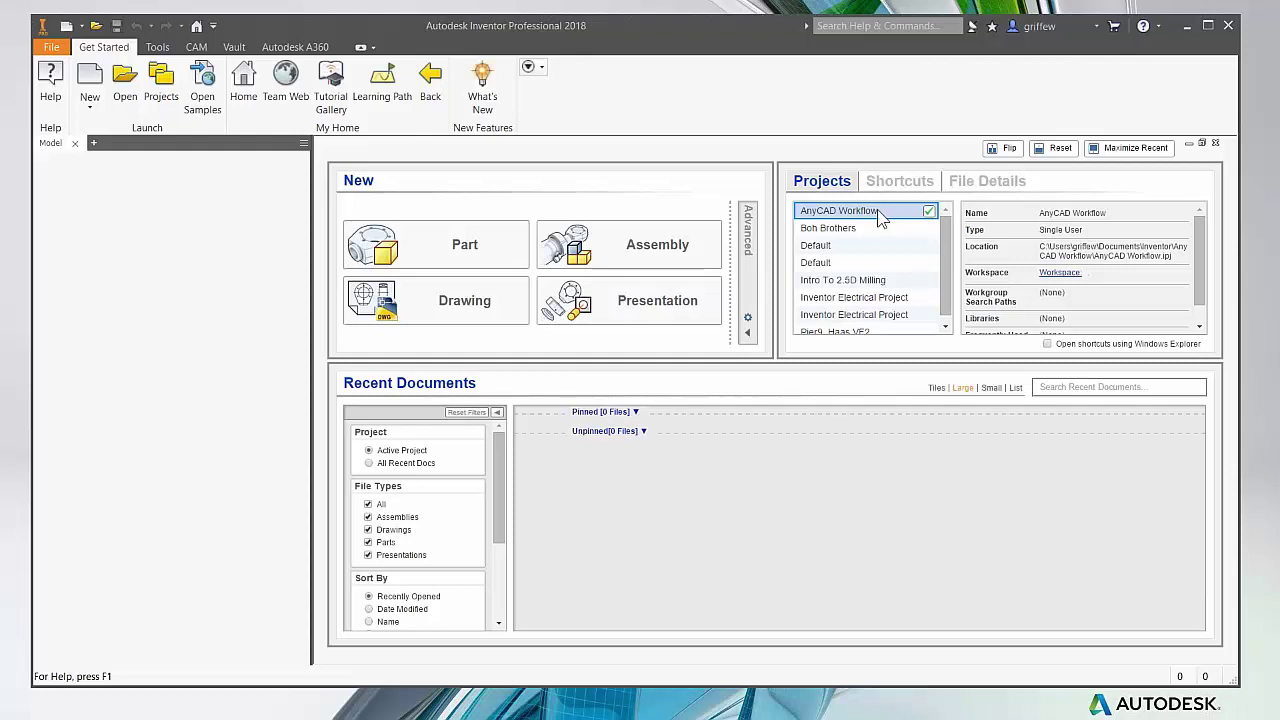
Step: Open Kurt-D810-WEB.SLDPRT from the Downloads folder with the file type filter set to SolidWorks Files
left_click(125, 92)
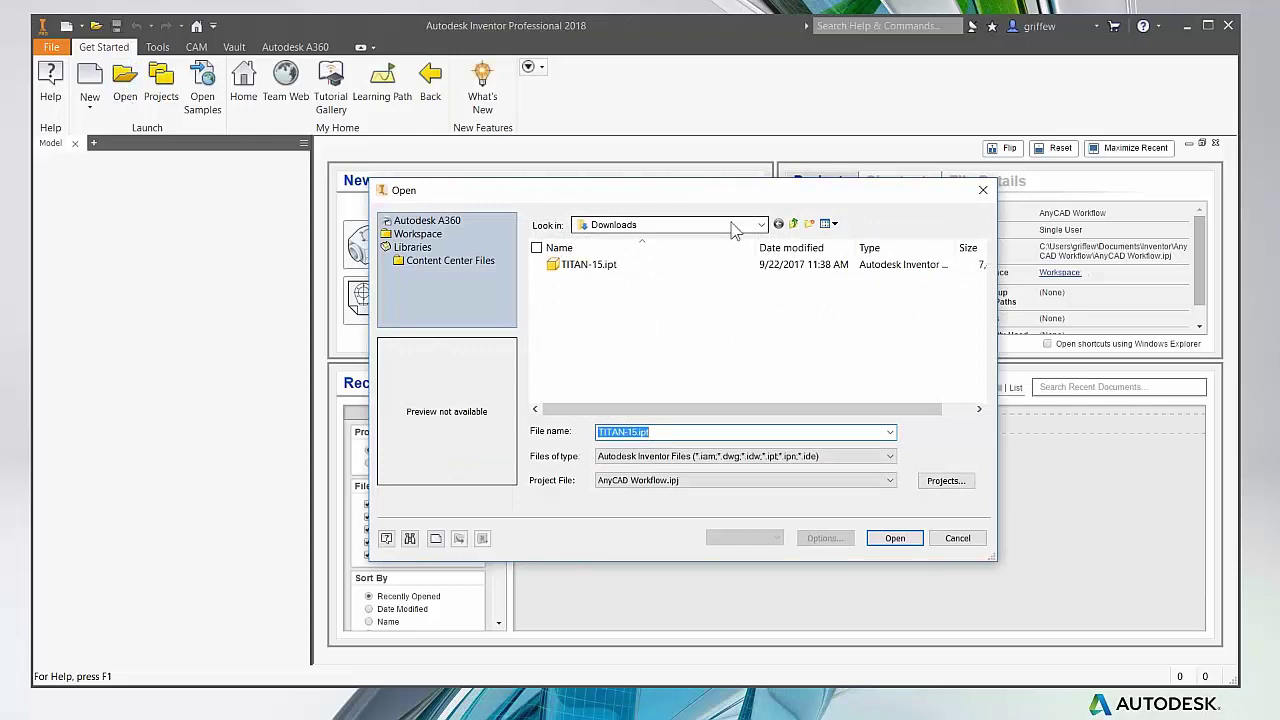
left_click(777, 456)
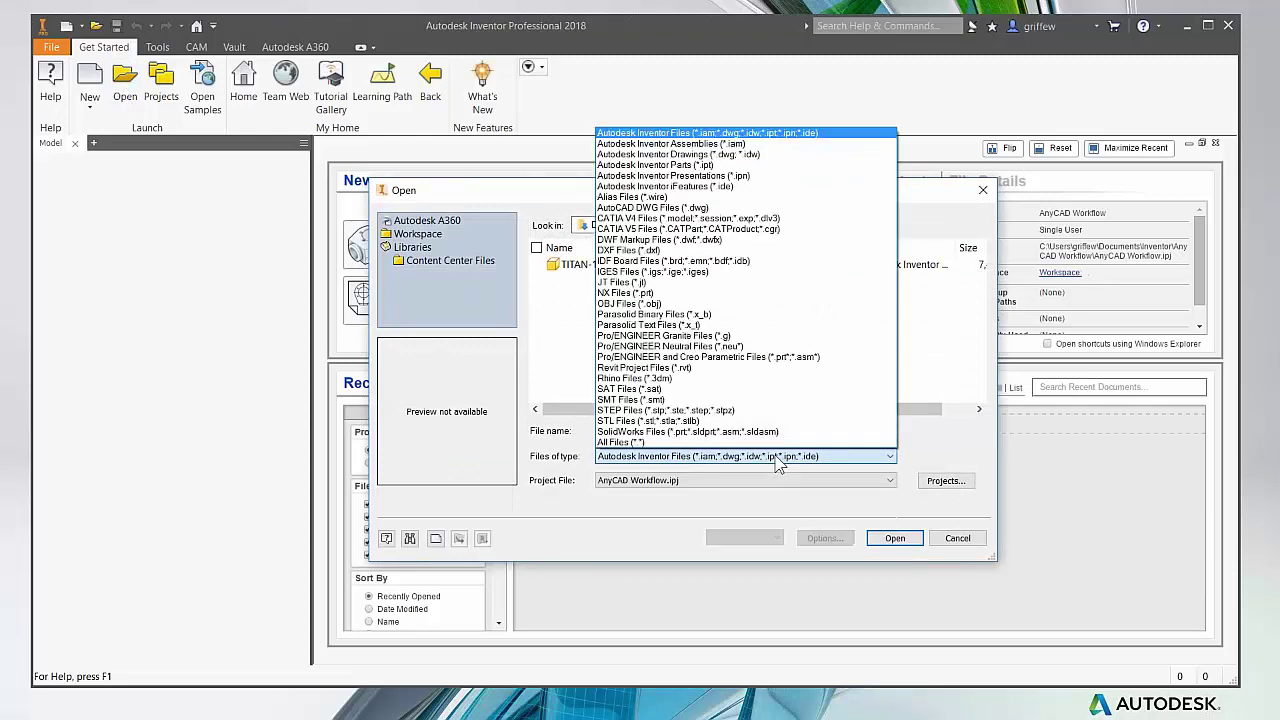
left_click(765, 431)
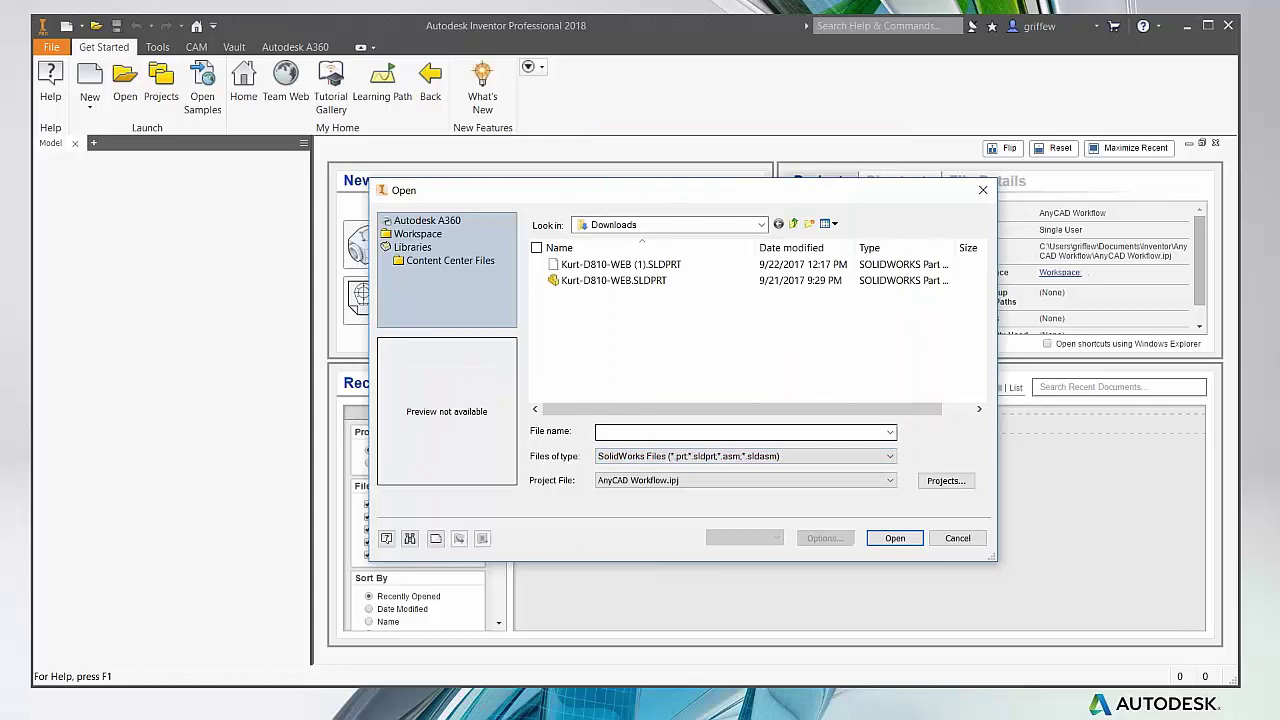
left_click(640, 281)
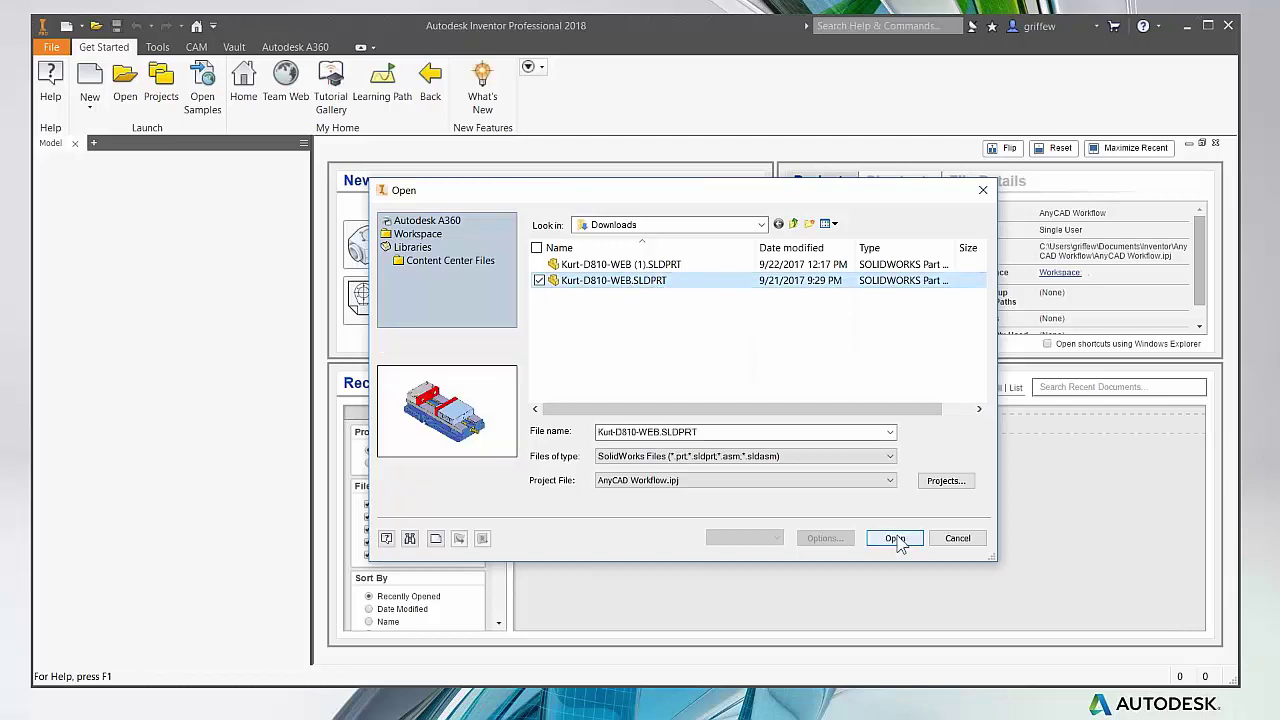
left_click(895, 538)
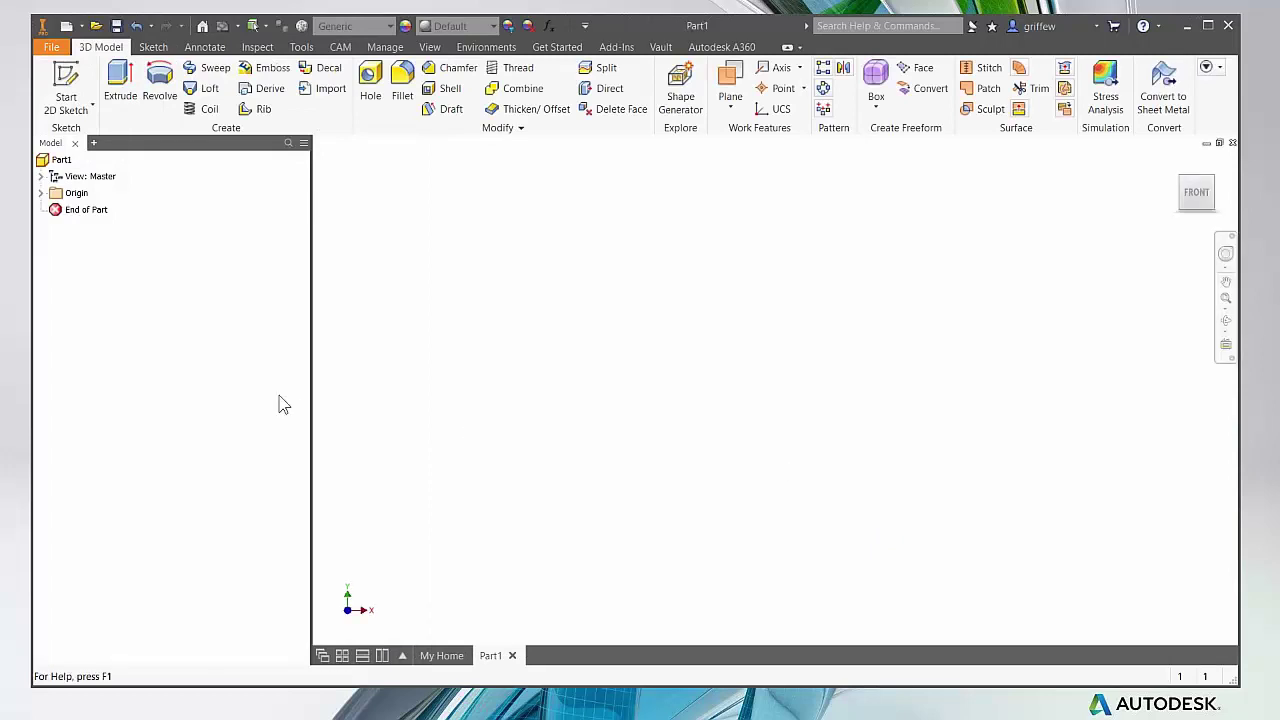
Step: Compare the Reference Model and Convert Model import types, and import the vise with Convert Model
left_click_drag(464, 206, 540, 111)
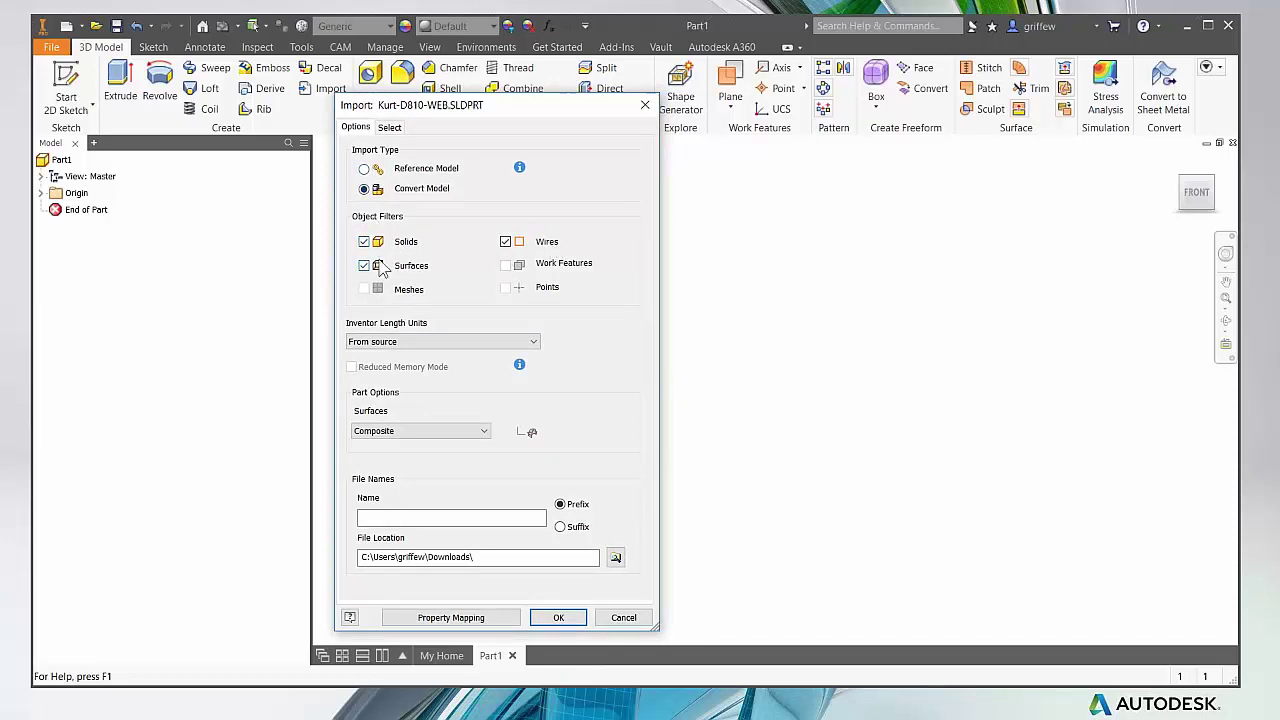
left_click(364, 169)
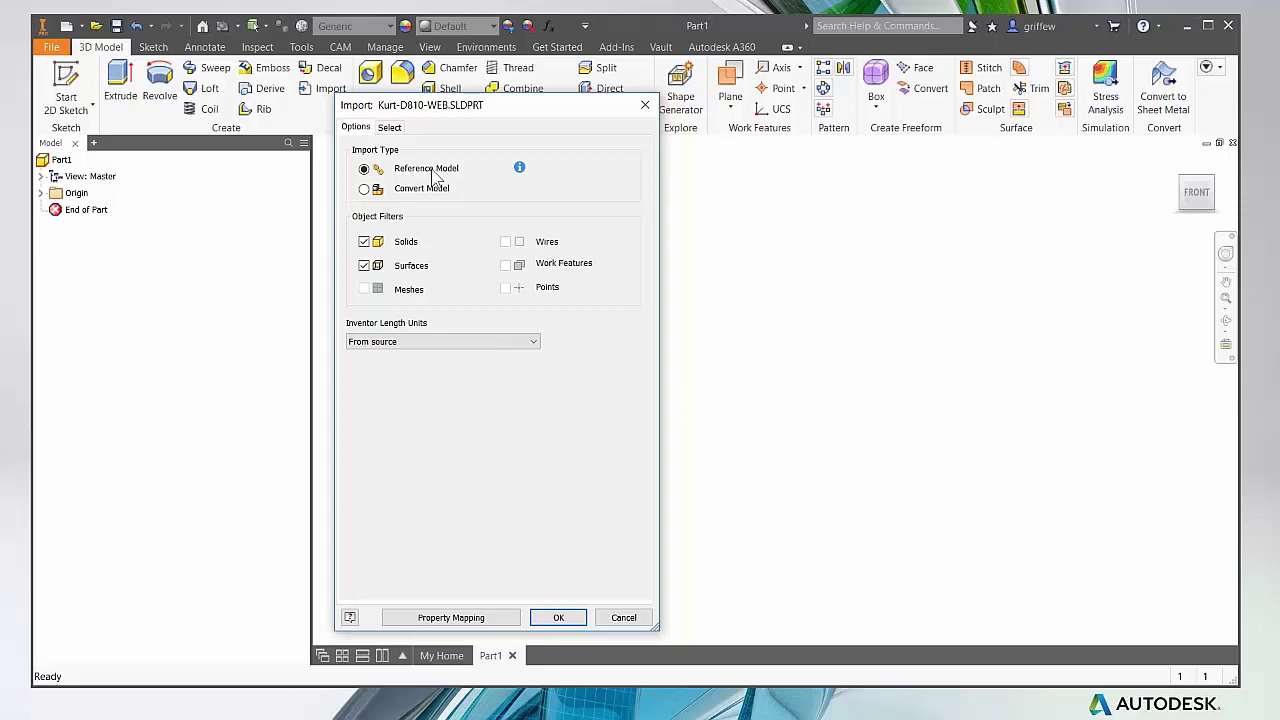
left_click(364, 189)
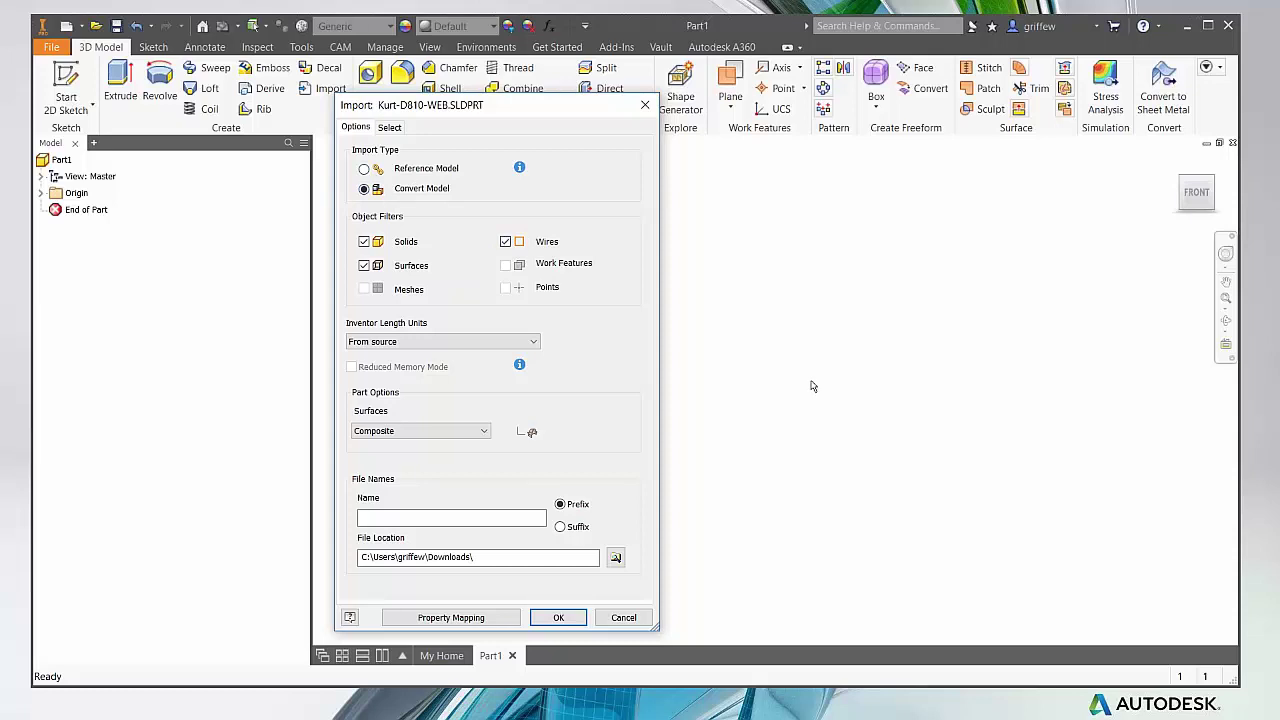
left_click(559, 618)
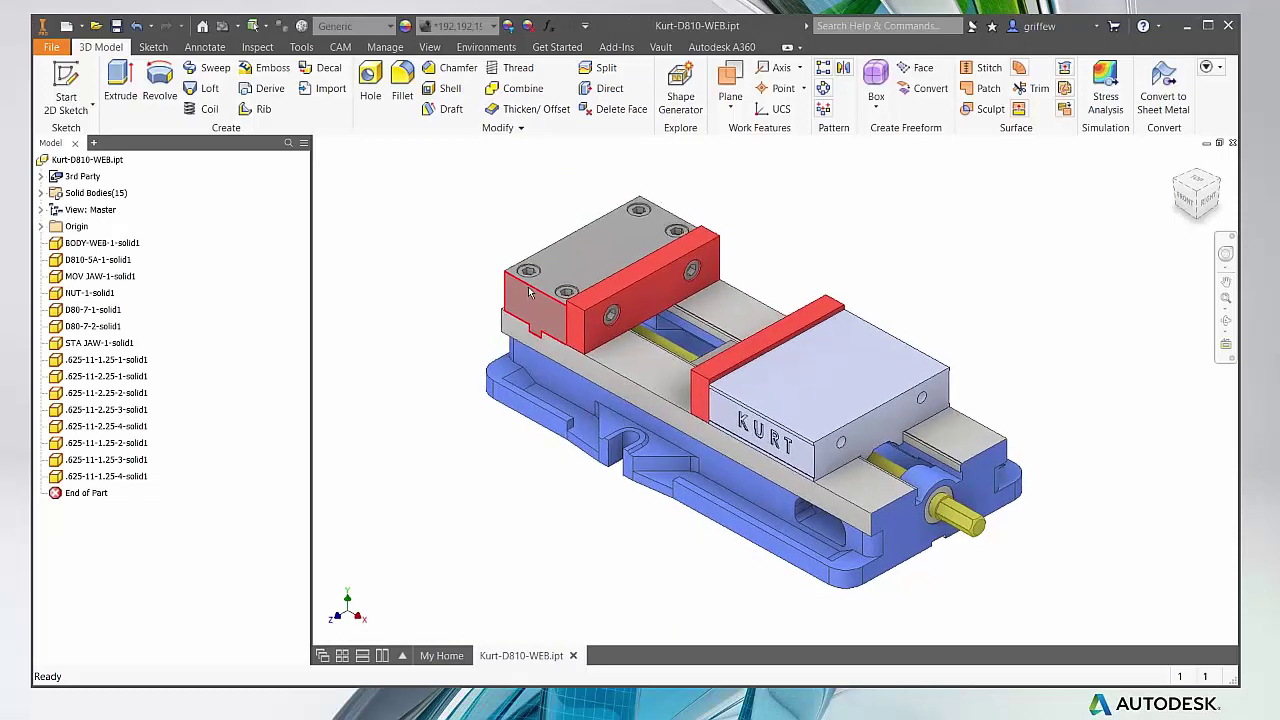
Step: Select the BODY-WEB, D810-5A, MOV JAW and NUT solids in turn to identify them on the vise
mouse_move(528, 300)
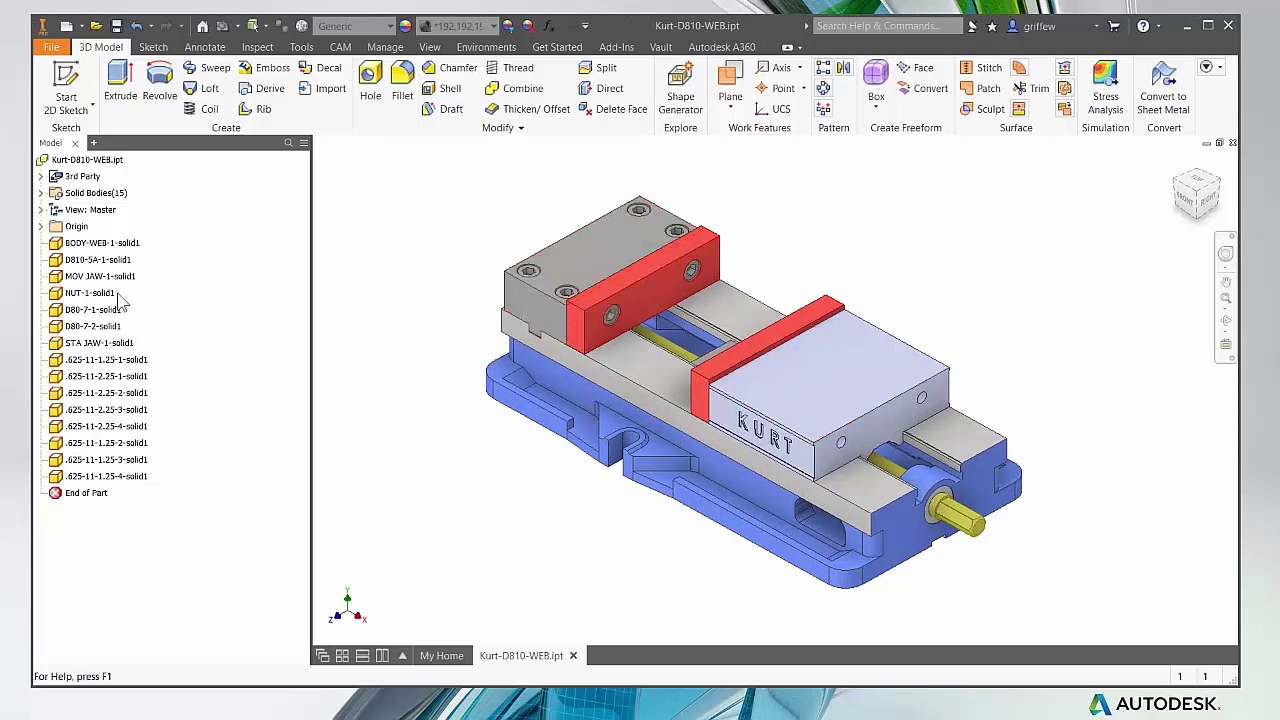
left_click(90, 243)
left_click(80, 261)
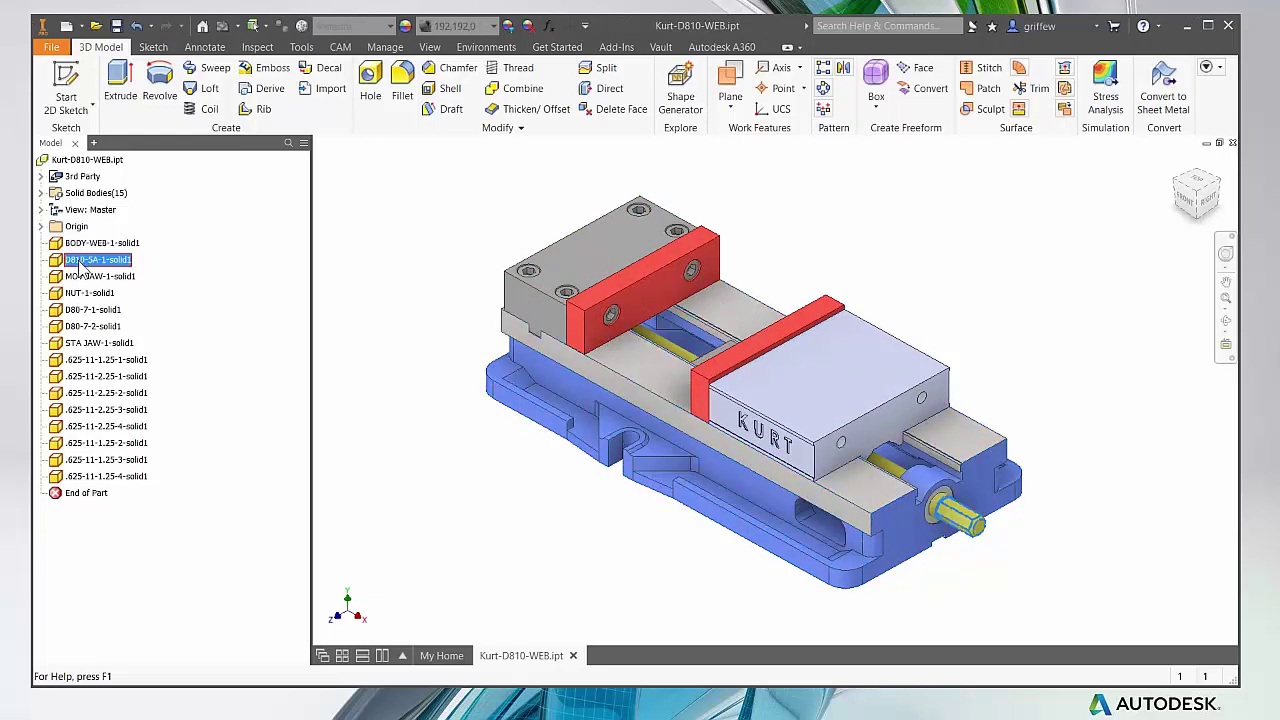
left_click(76, 277)
left_click(72, 293)
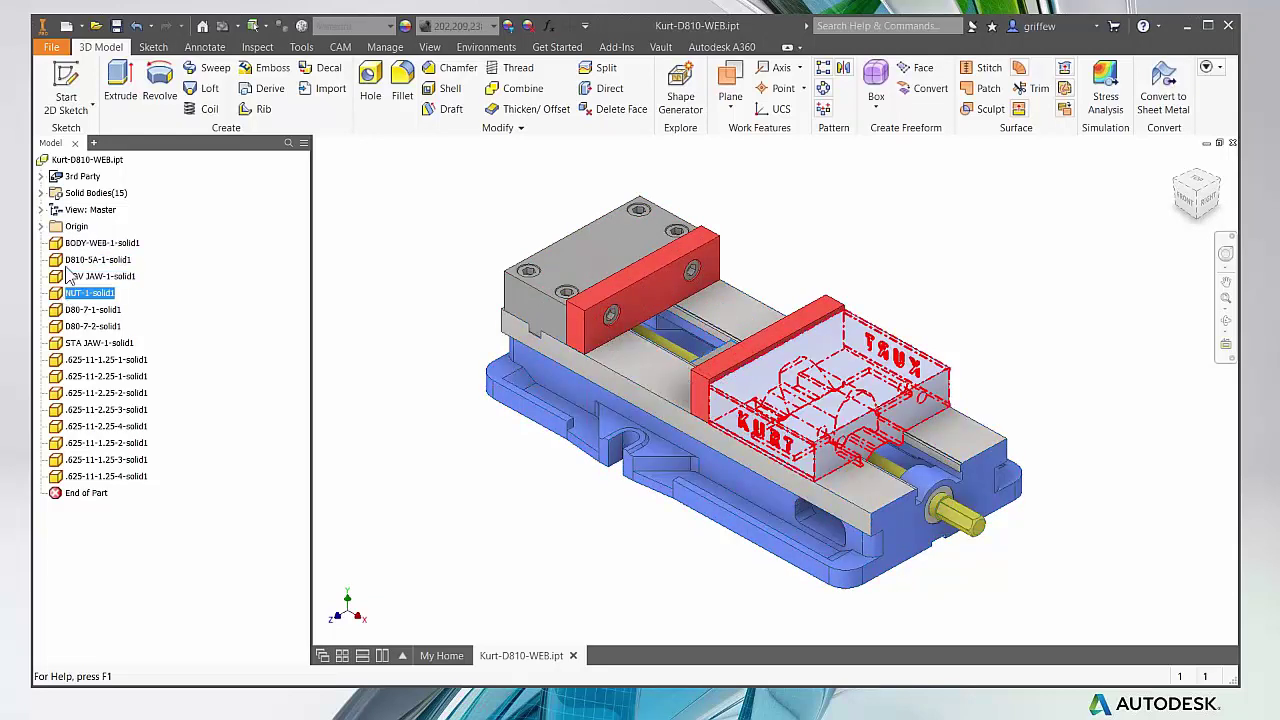
Step: Expand the list of solid bodies and inspect the feature contained in Solid1
left_click(41, 193)
left_click(54, 209)
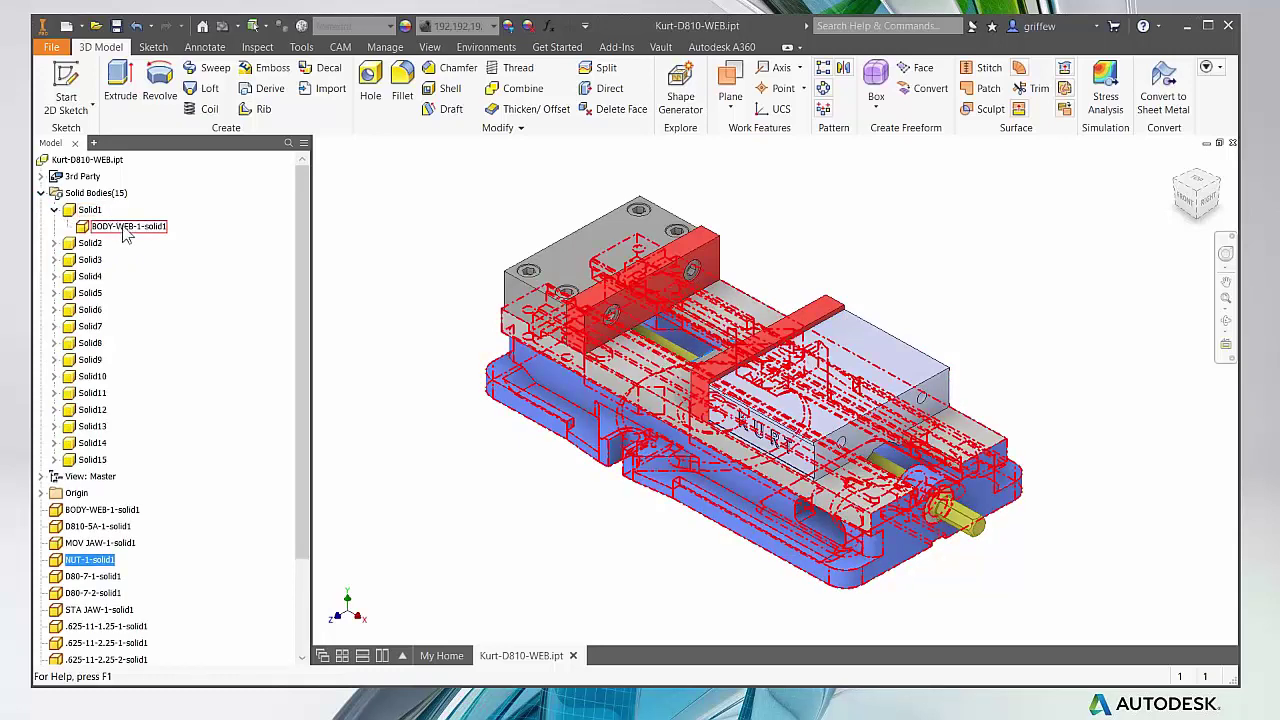
left_click(54, 209)
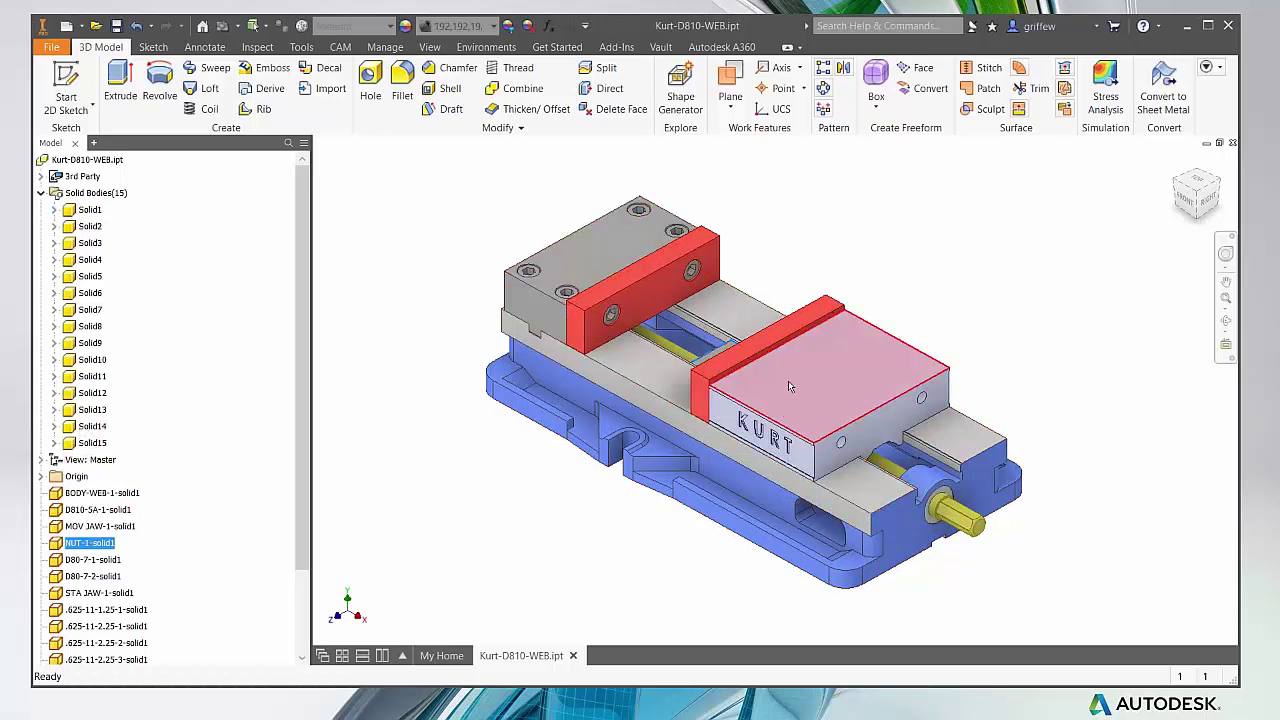
Step: Collapse the solid bodies list and examine the edges and upper corner of the fixed jaw plate from several angles
left_click(42, 194)
left_click(423, 401)
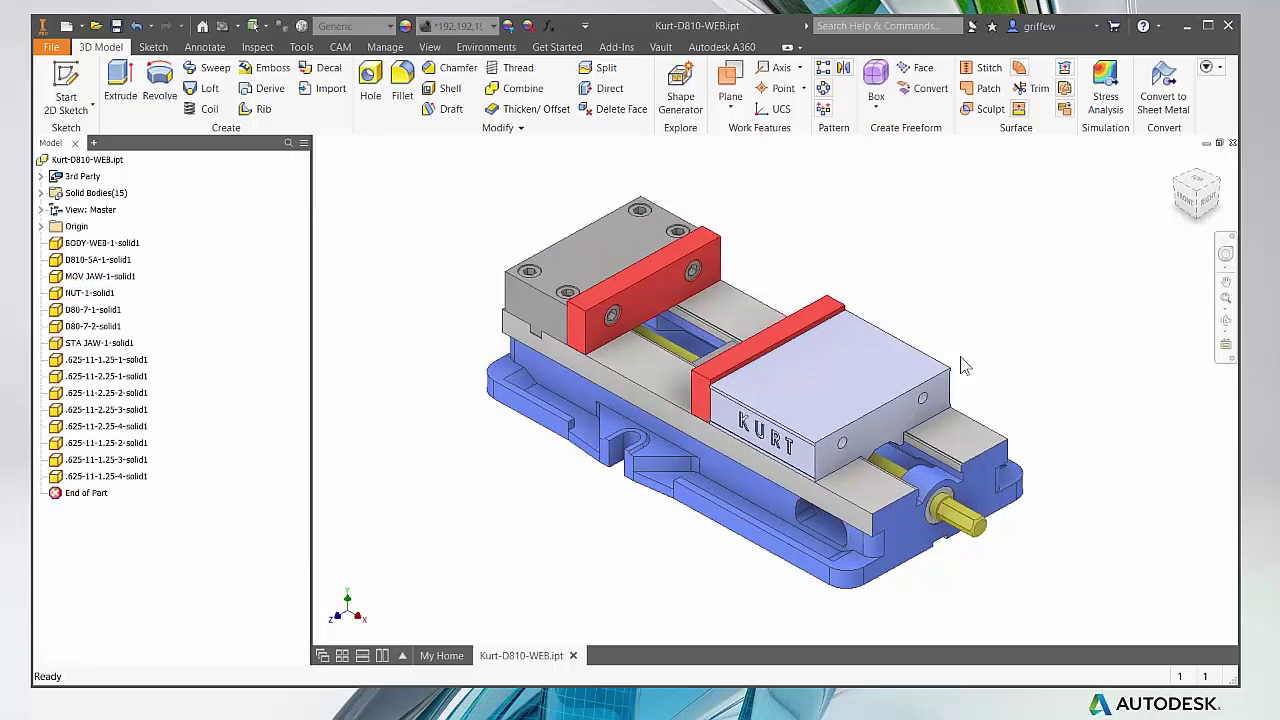
scroll(963, 366, "down", 2)
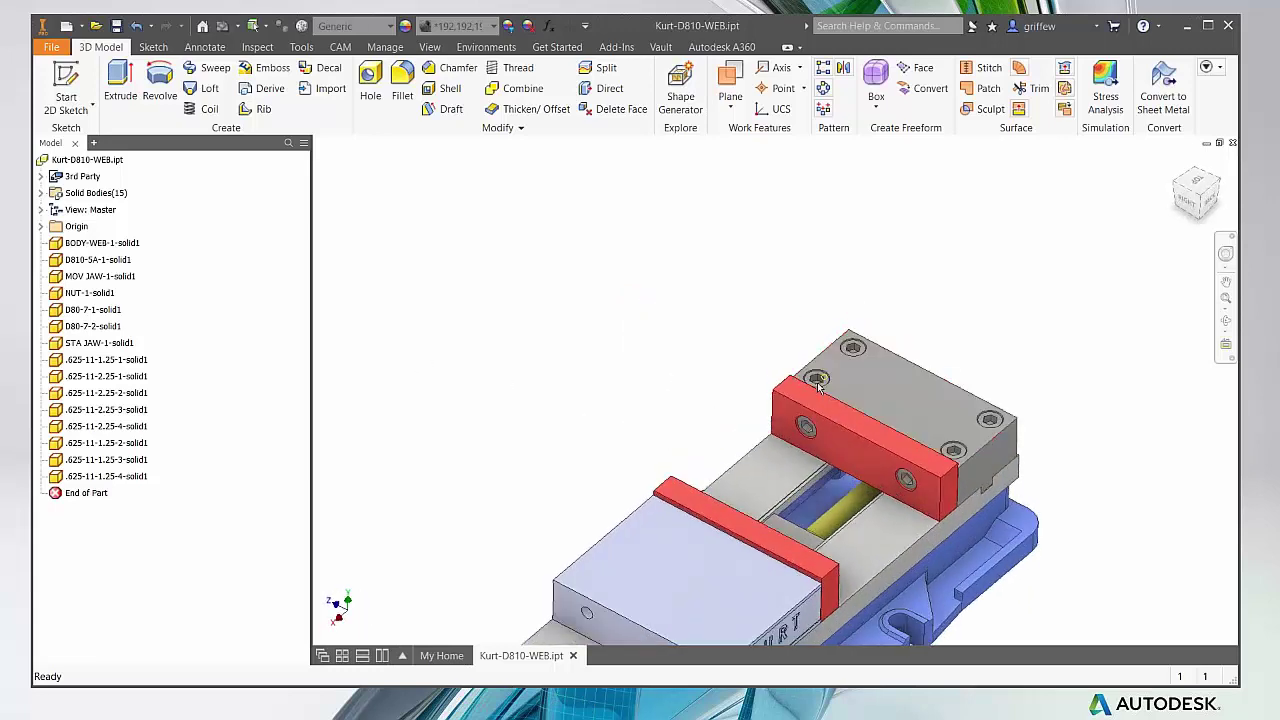
left_click(847, 422)
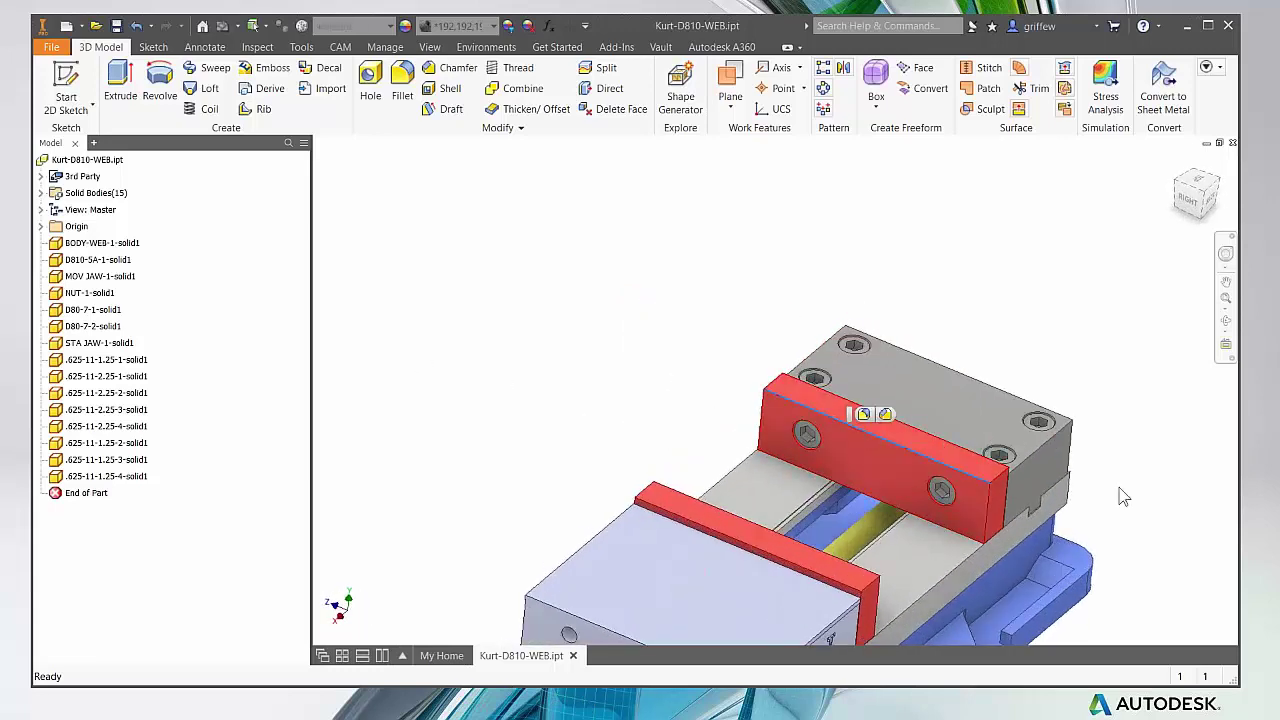
left_click(824, 350)
middle_click_drag(734, 460, 762, 418, "shift")
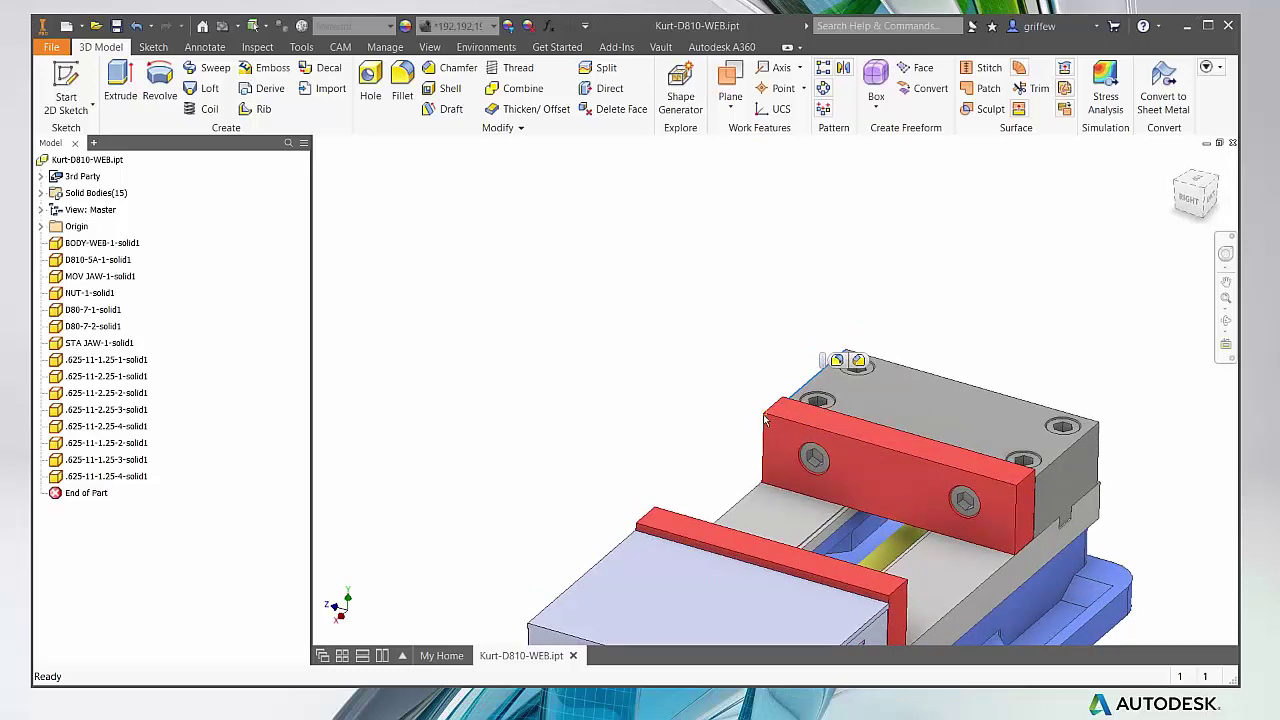
scroll(677, 409, "up", 2)
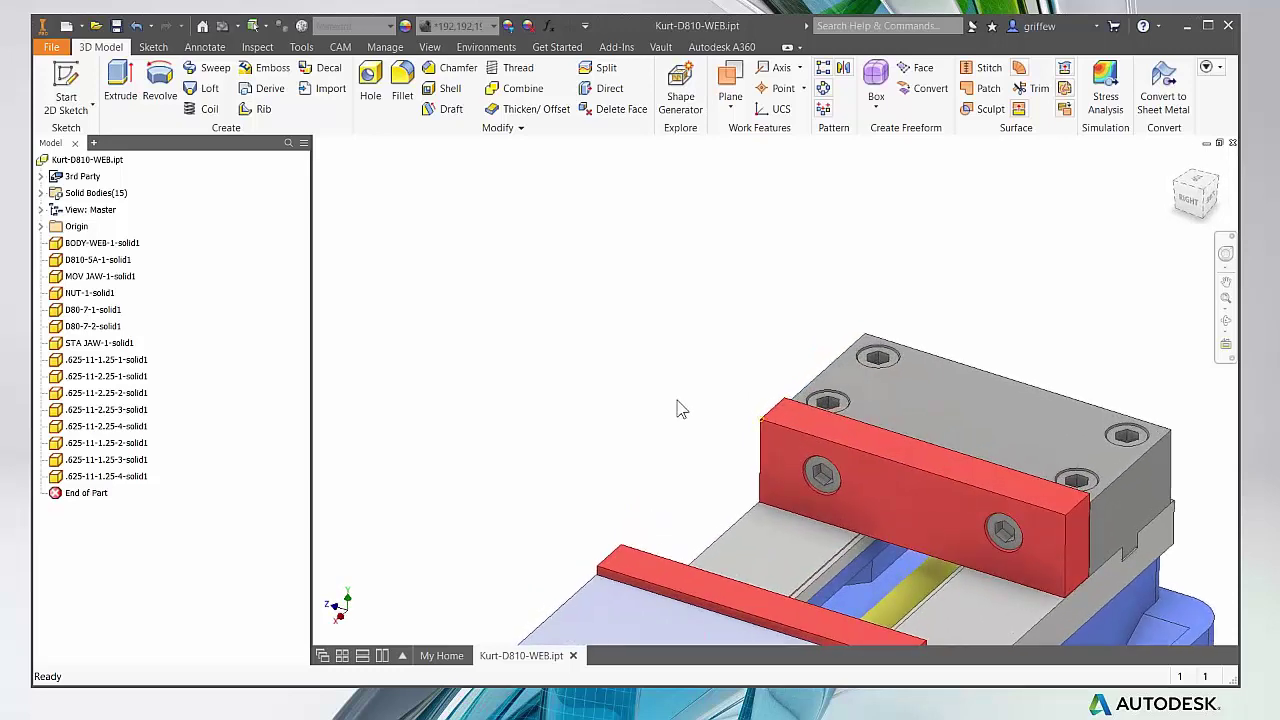
middle_click_drag(677, 409, 650, 415, "shift")
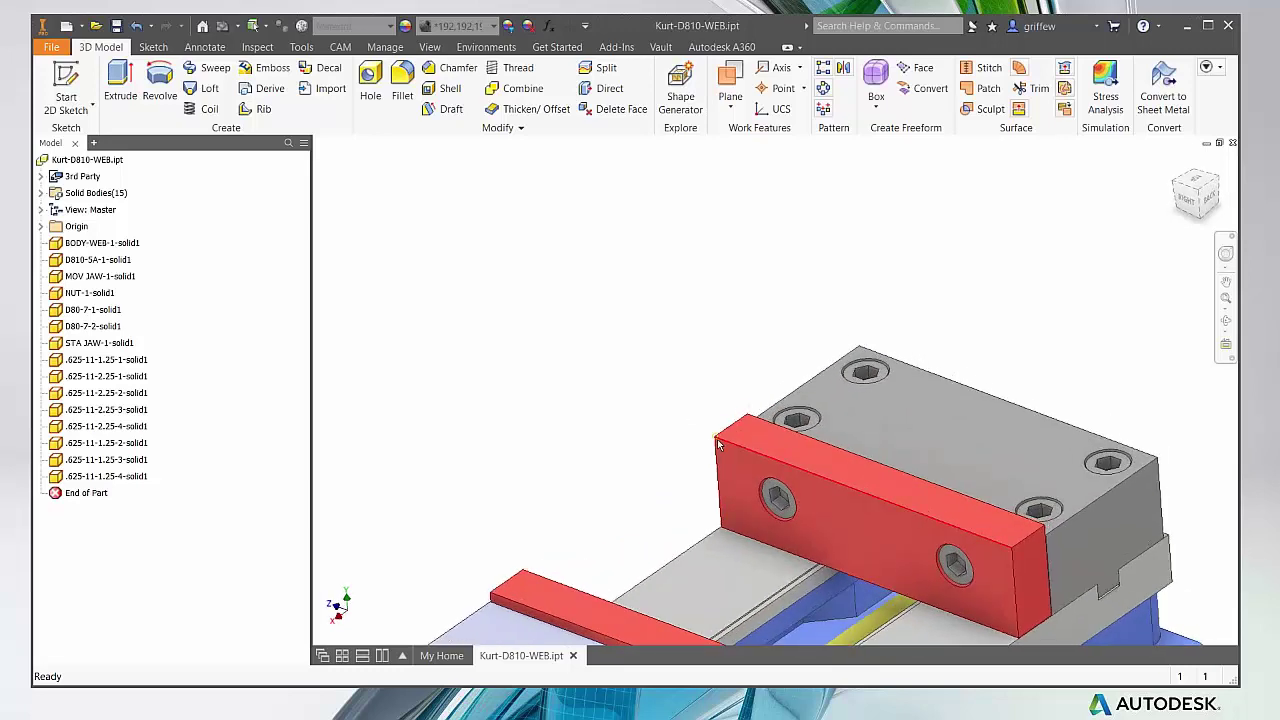
scroll(686, 410, "down", 2)
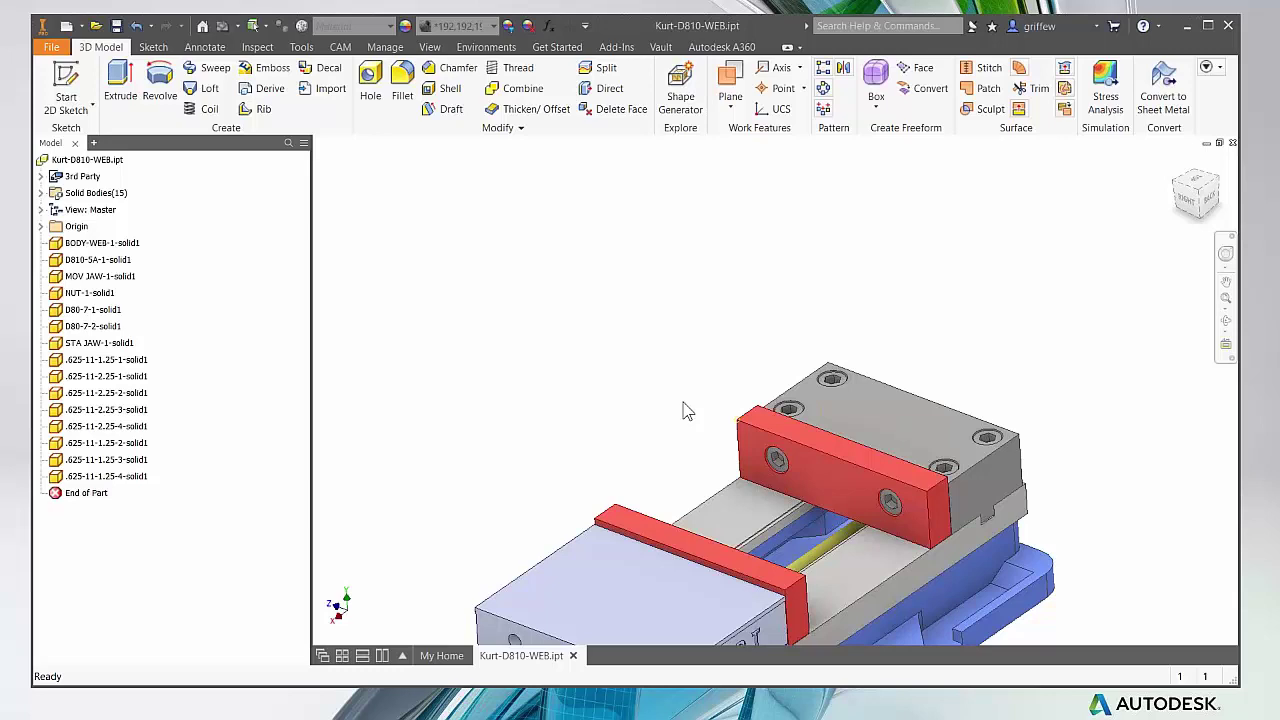
mouse_move(686, 410)
middle_mouse_down("shift")
mouse_move(657, 403)
mouse_move(848, 413)
mouse_move(566, 463)
mouse_move(529, 486)
middle_mouse_up("shift")
Step: Compare the vise's orientation with the coordinate axes in the home view and review the commands available for BODY-WEB-1-solid1
key("F6")
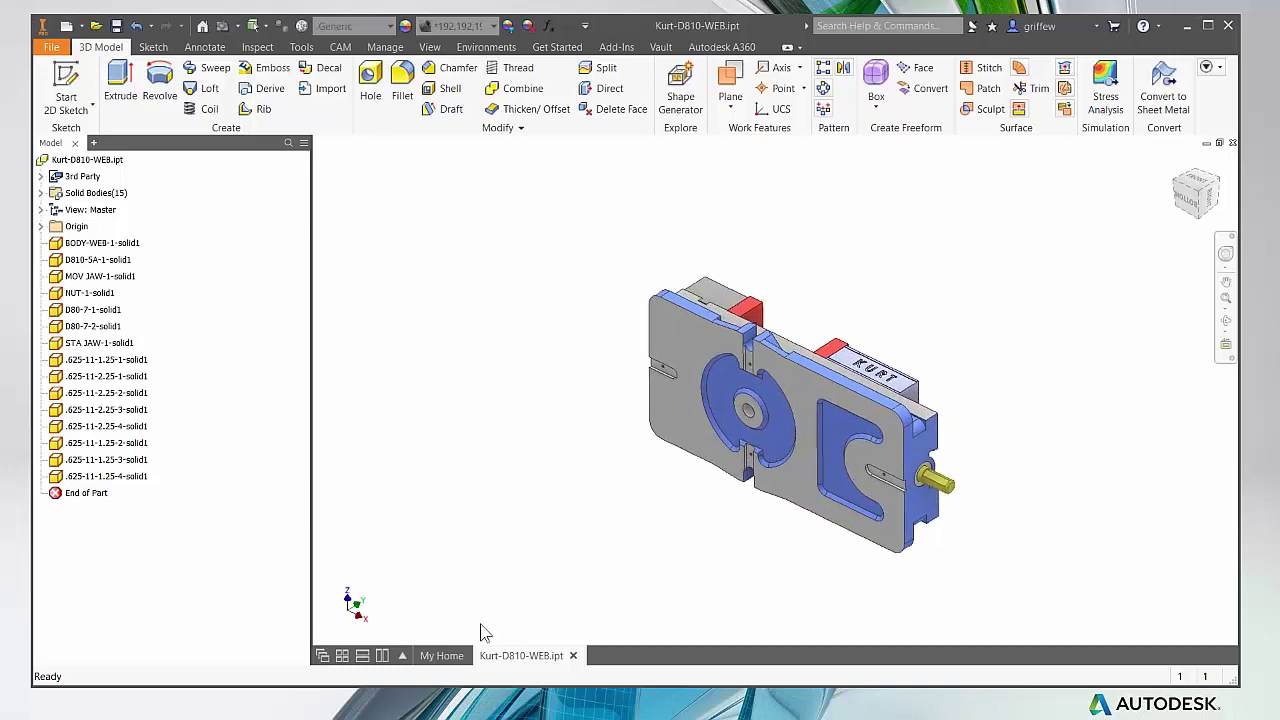
middle_click_drag(747, 409, 700, 455, "shift")
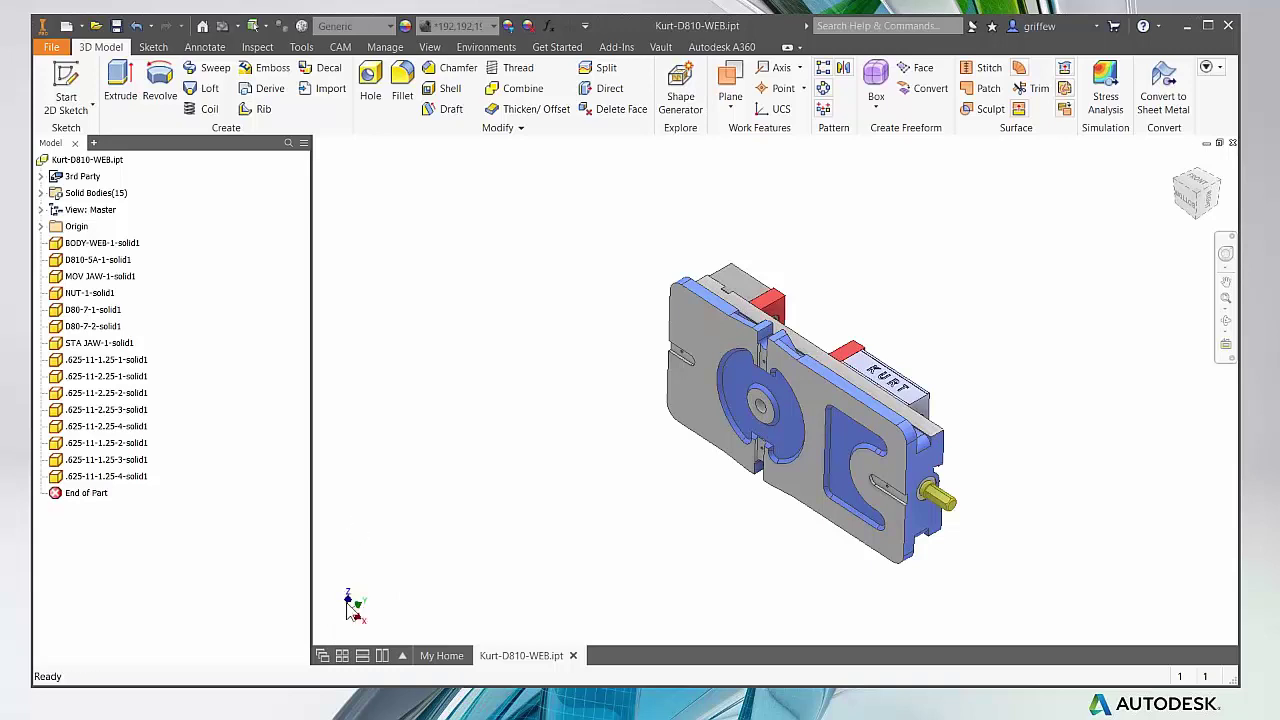
key("F6")
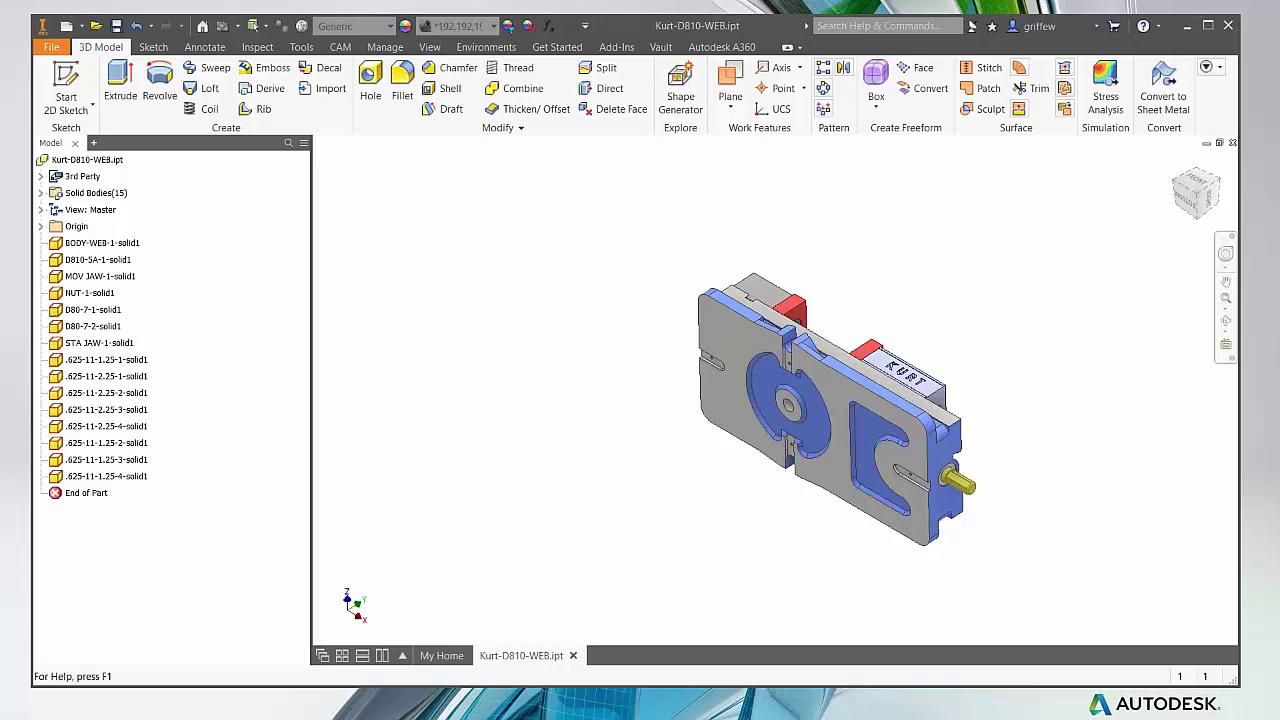
left_click(84, 244)
right_click(86, 247)
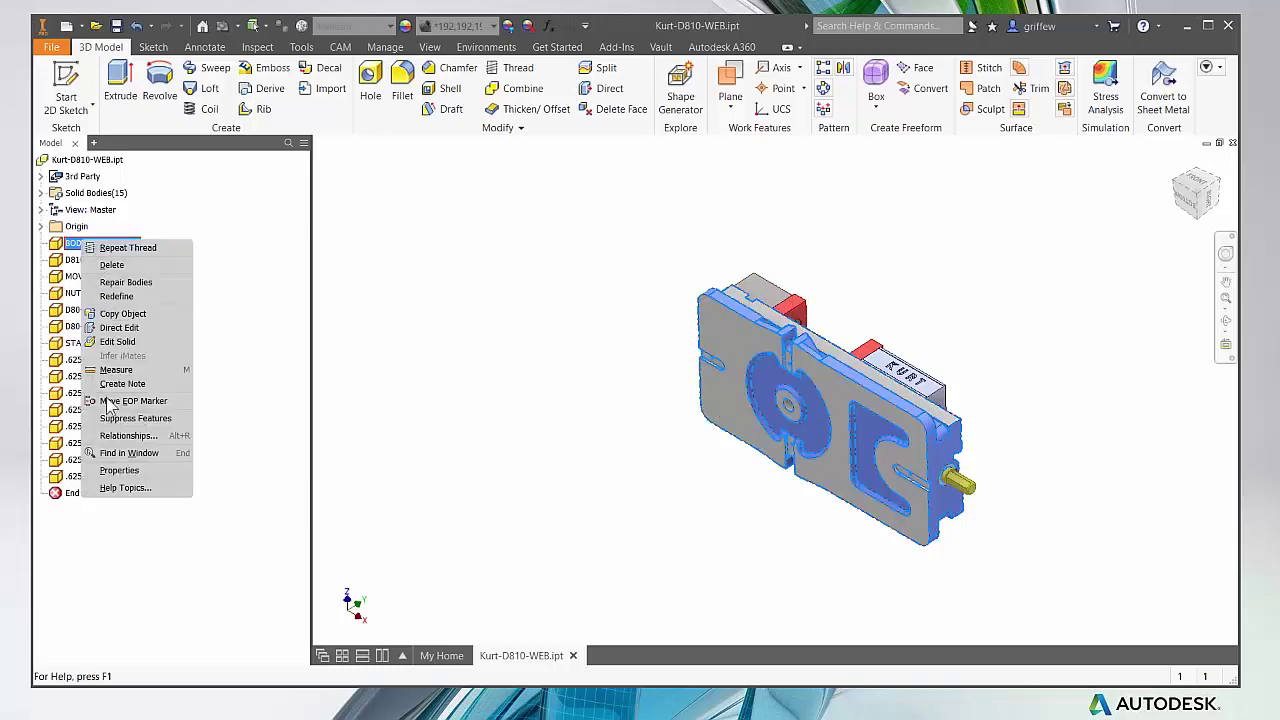
left_click(106, 555)
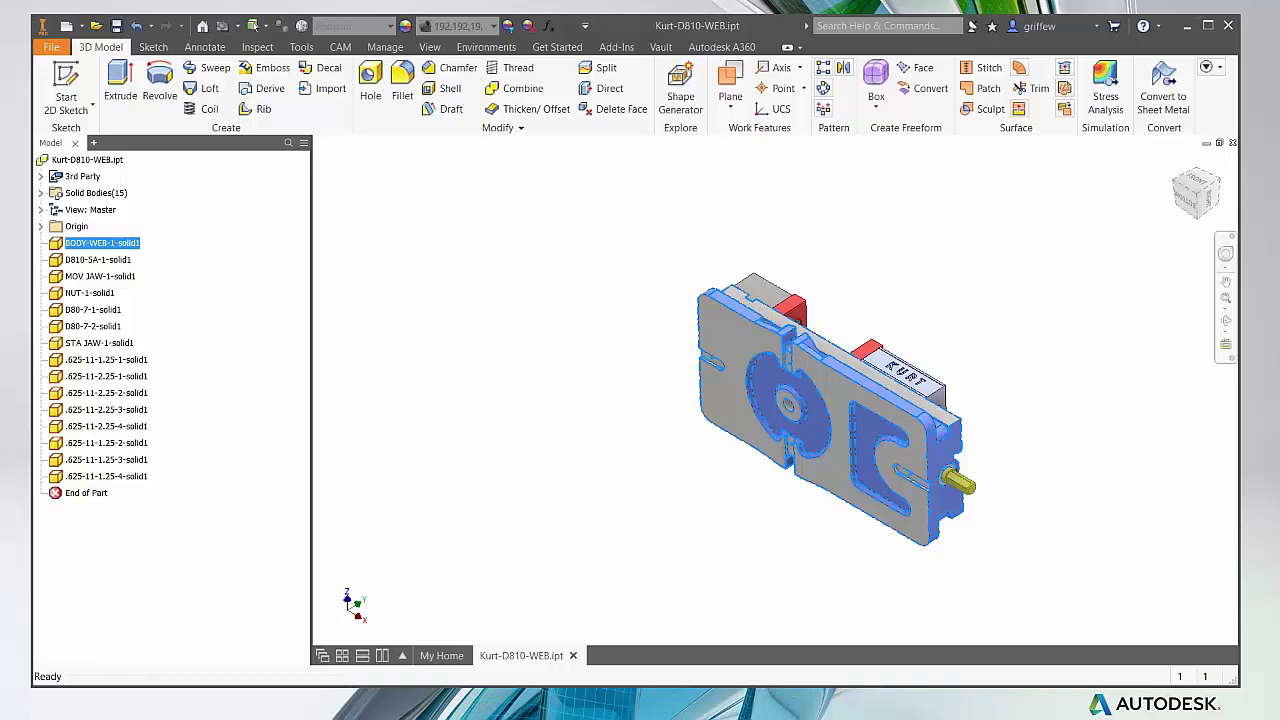
Step: Rotate all solid bodies of the vise 90 degrees about the X axis with Direct Edit so the base faces down
left_click(611, 89)
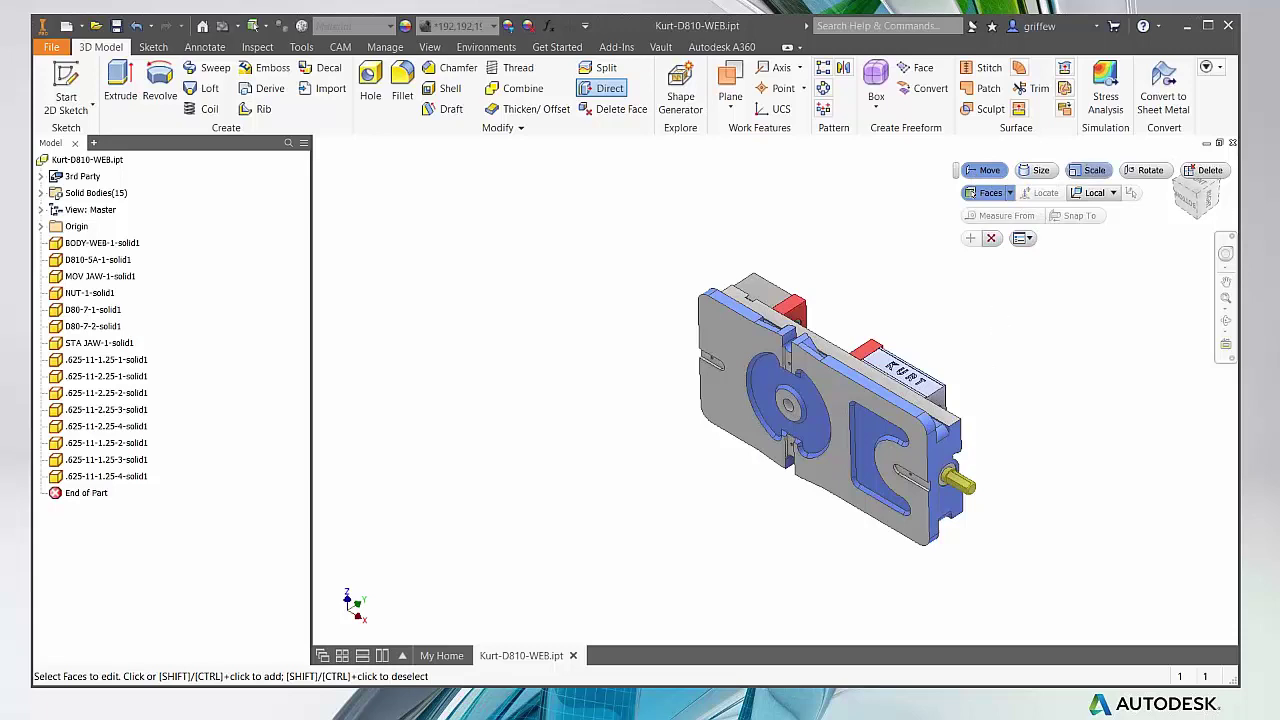
left_click(1148, 171)
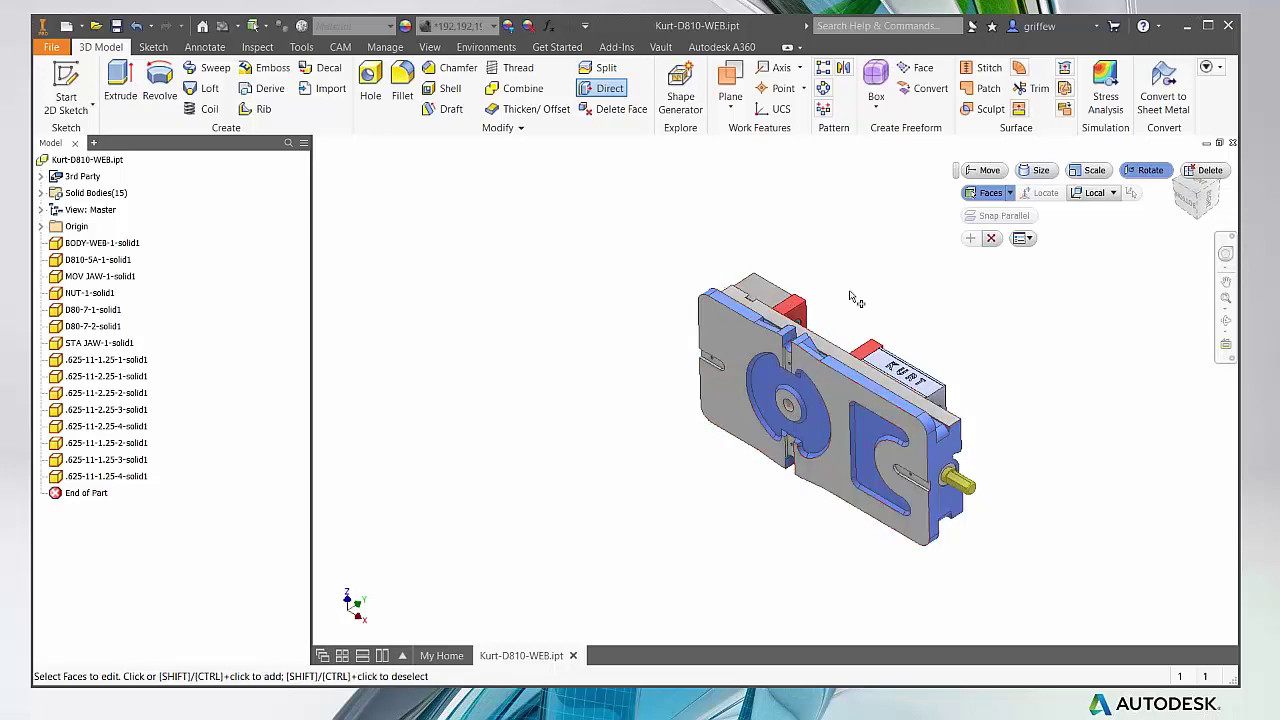
left_click(1010, 192)
left_click(1000, 231)
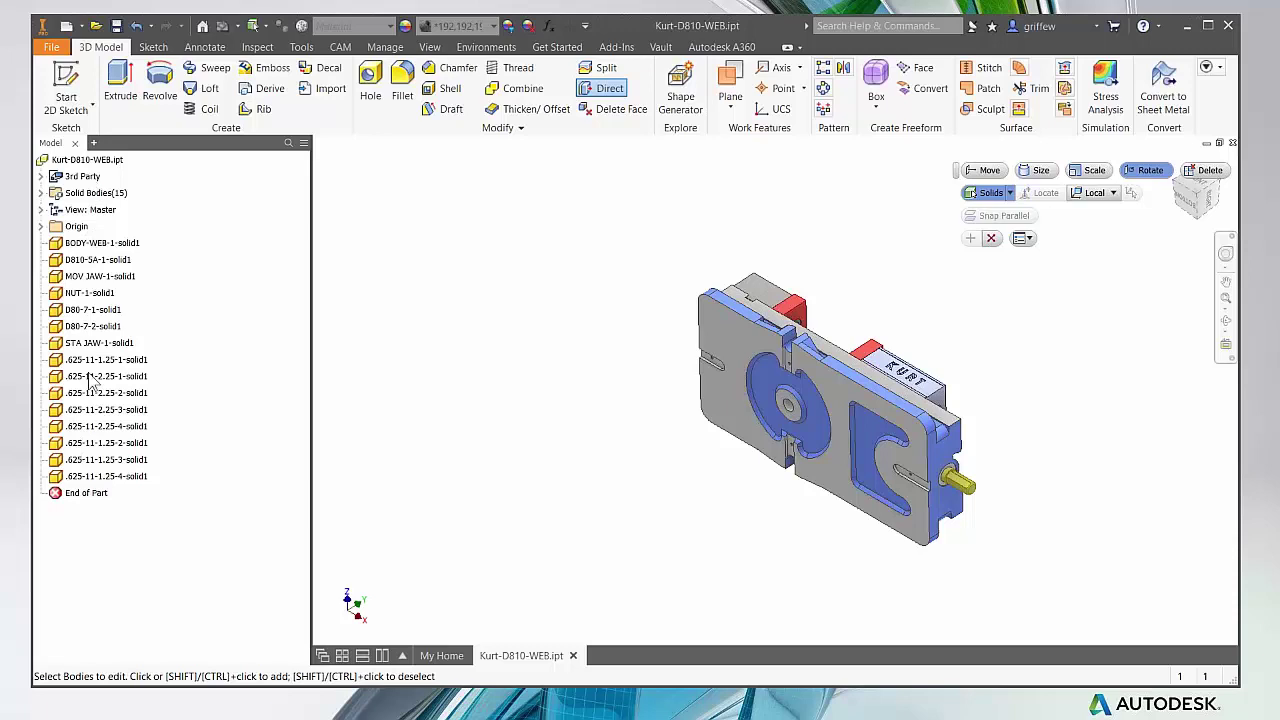
left_click(41, 192)
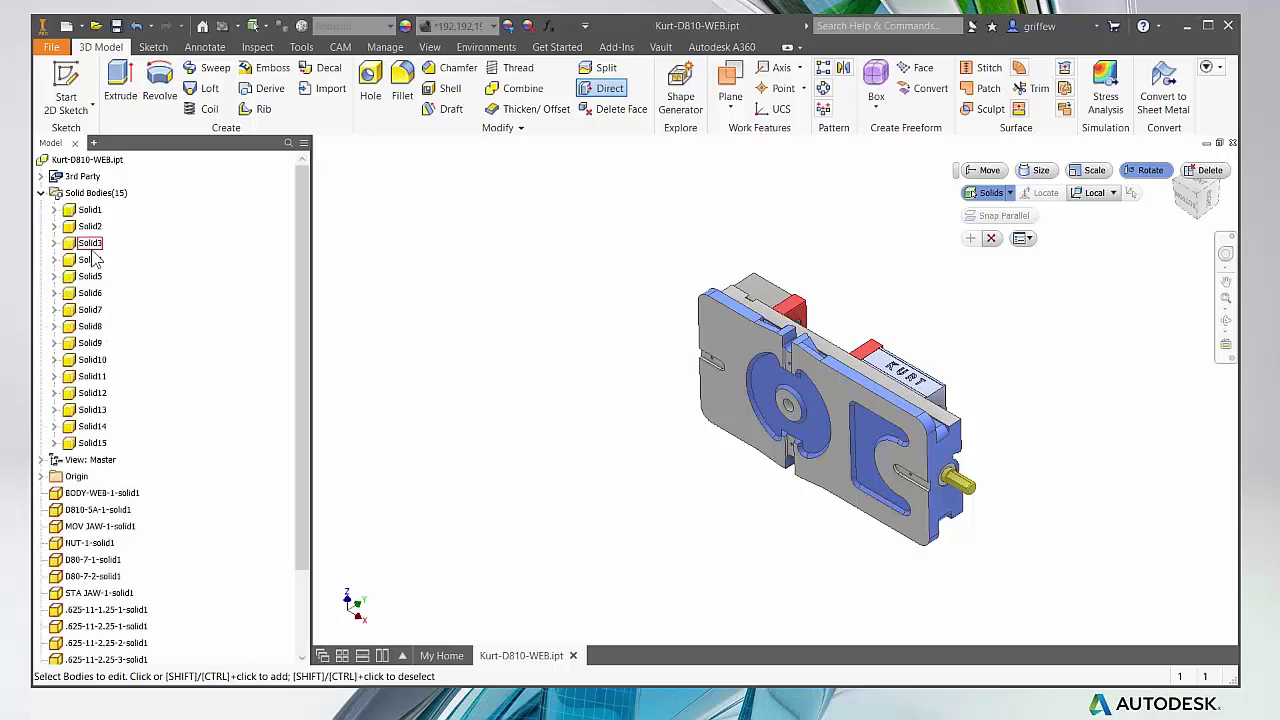
left_click(41, 192)
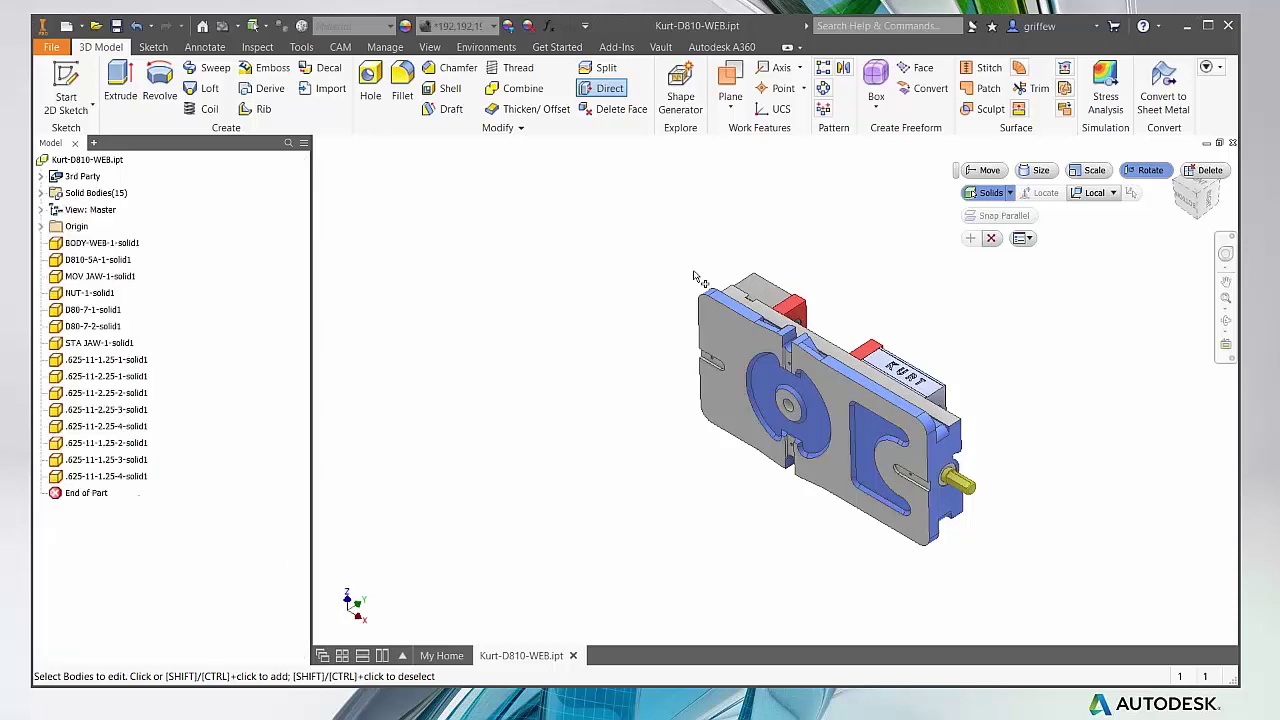
left_click_drag(560, 252, 1086, 622)
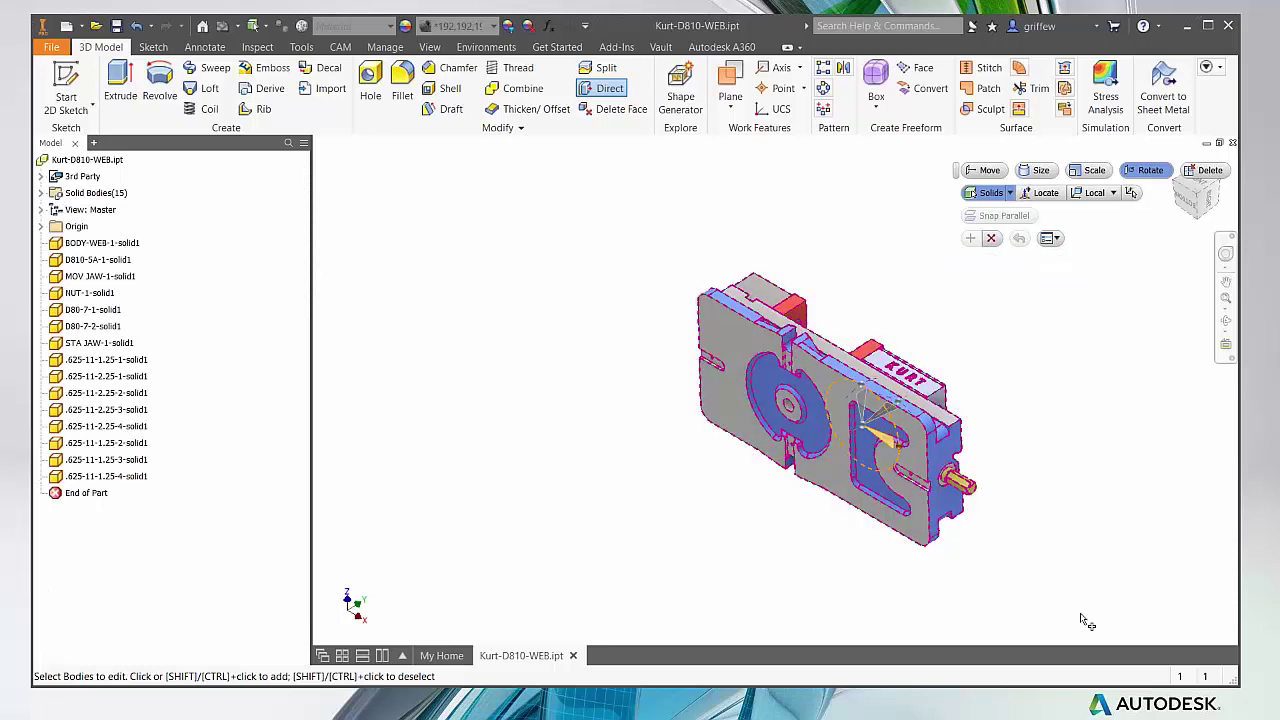
left_click(41, 192)
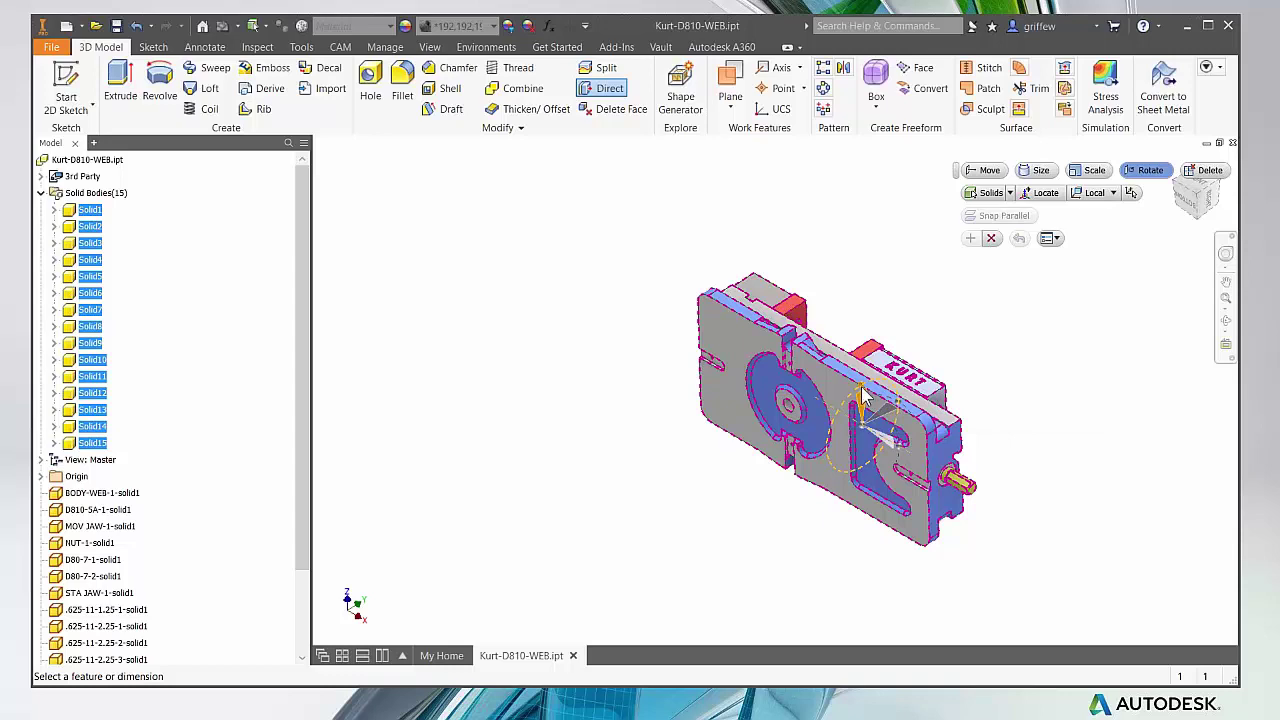
left_click_drag(860, 397, 848, 455)
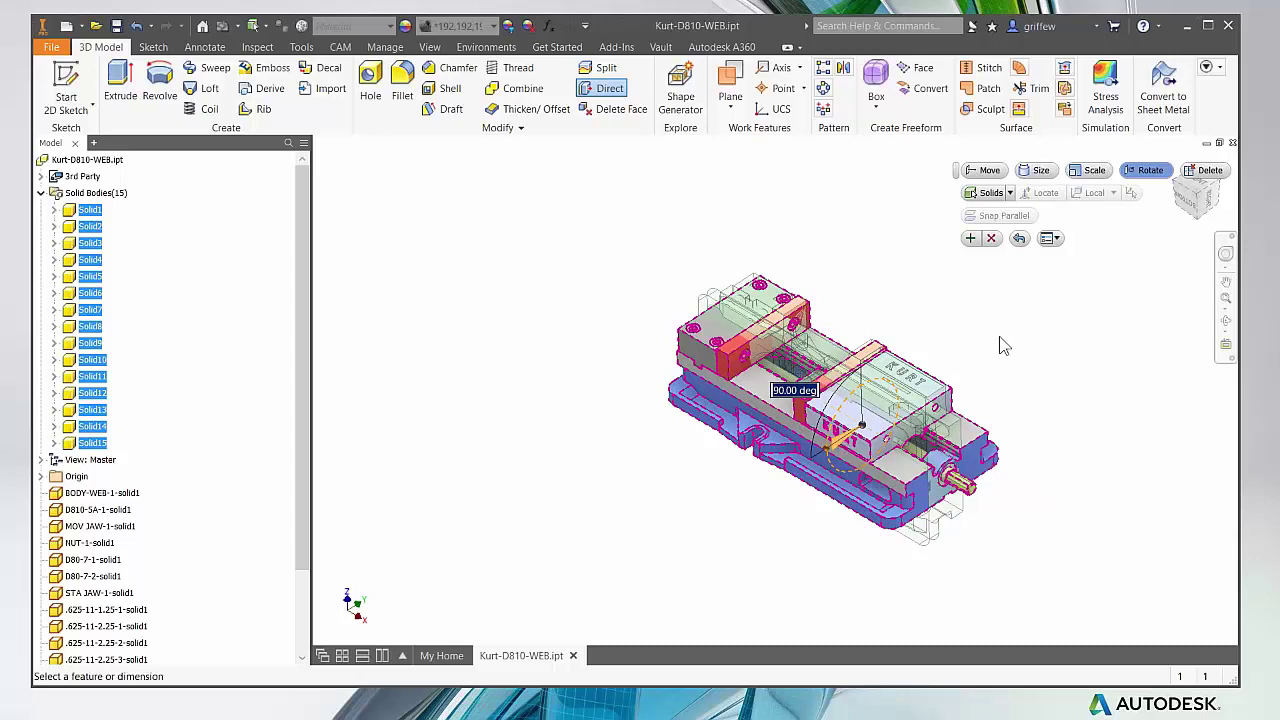
left_click(970, 240)
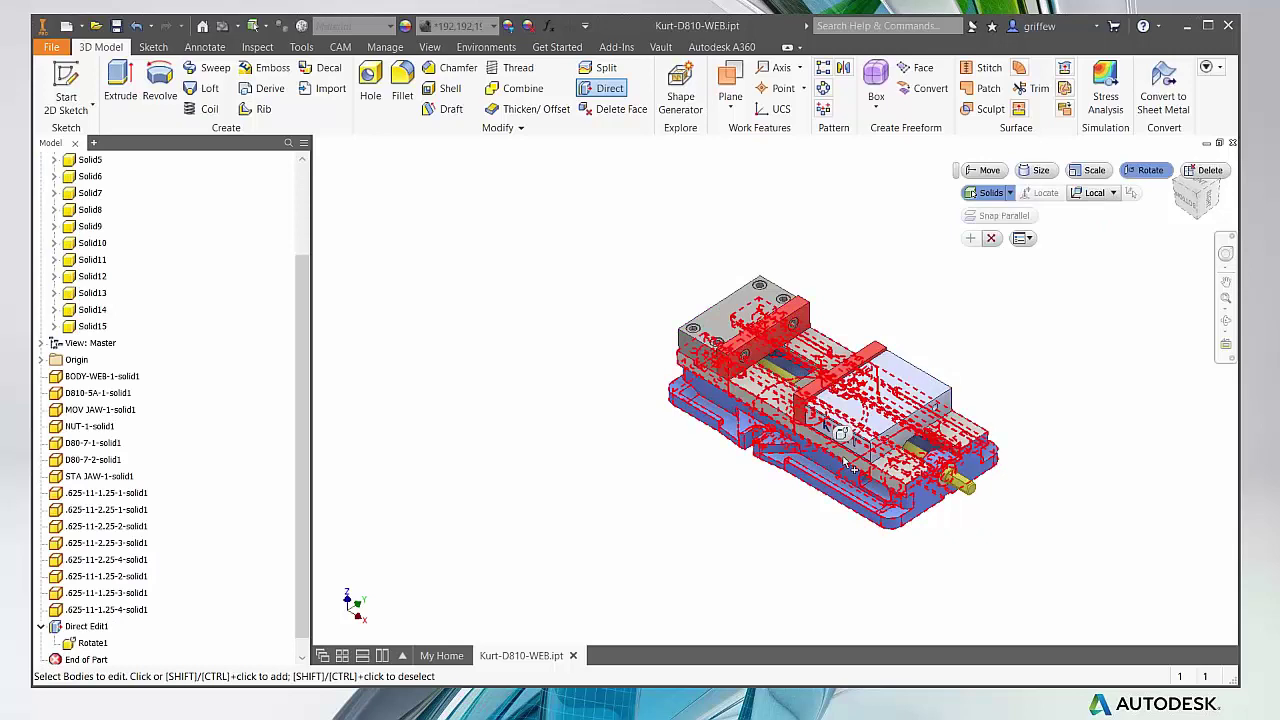
Step: Rotate all solid bodies -90 degrees about the vertical axis and finish the Direct Edit
left_click_drag(518, 243, 1134, 597)
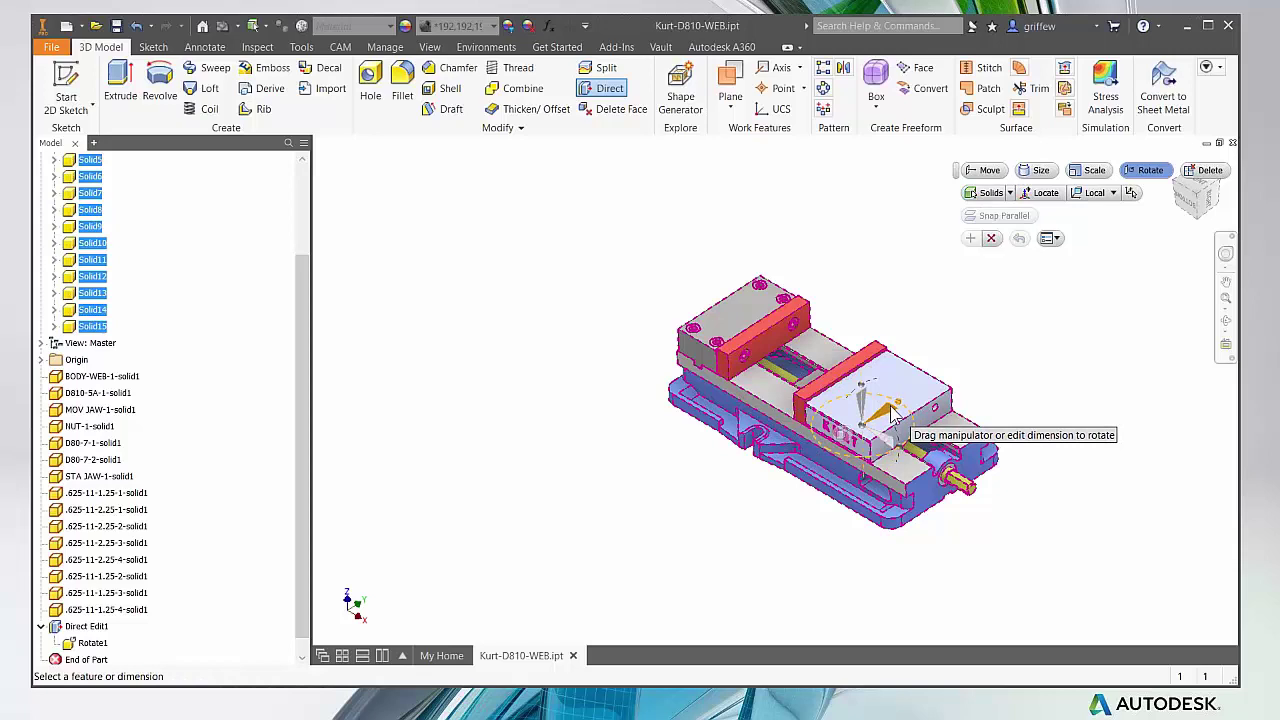
left_click_drag(896, 418, 915, 462)
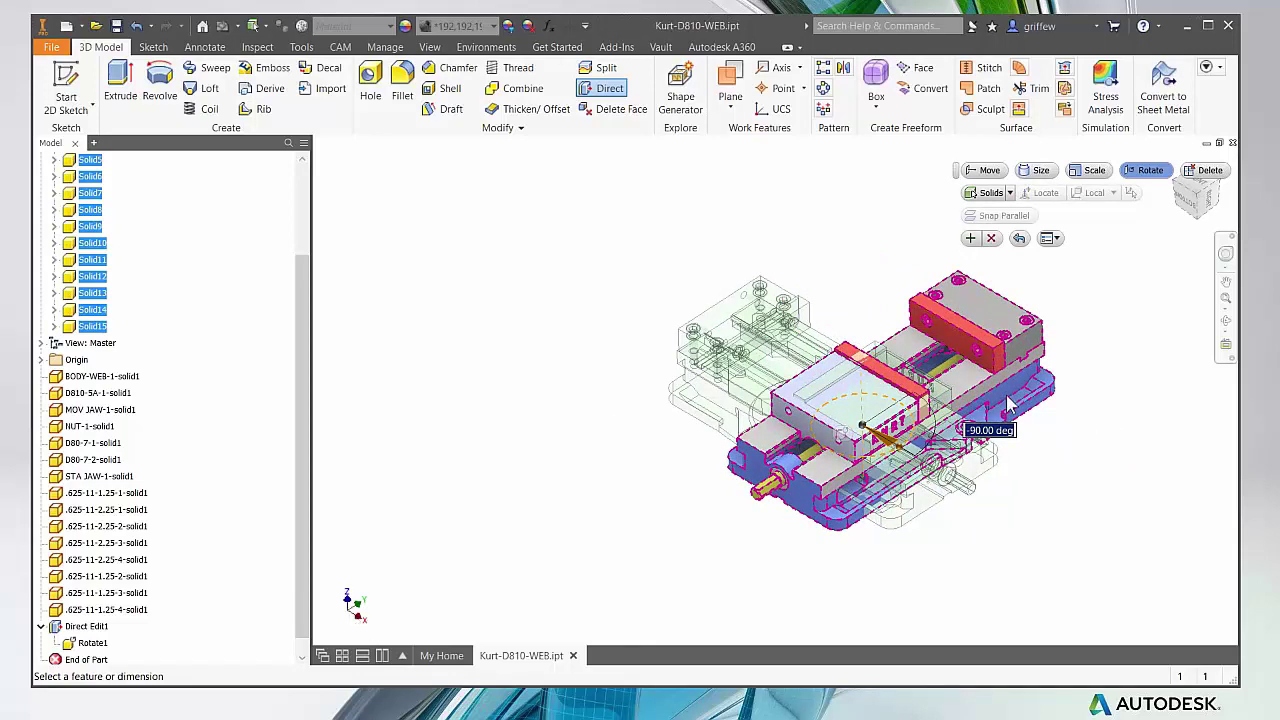
left_click(970, 238)
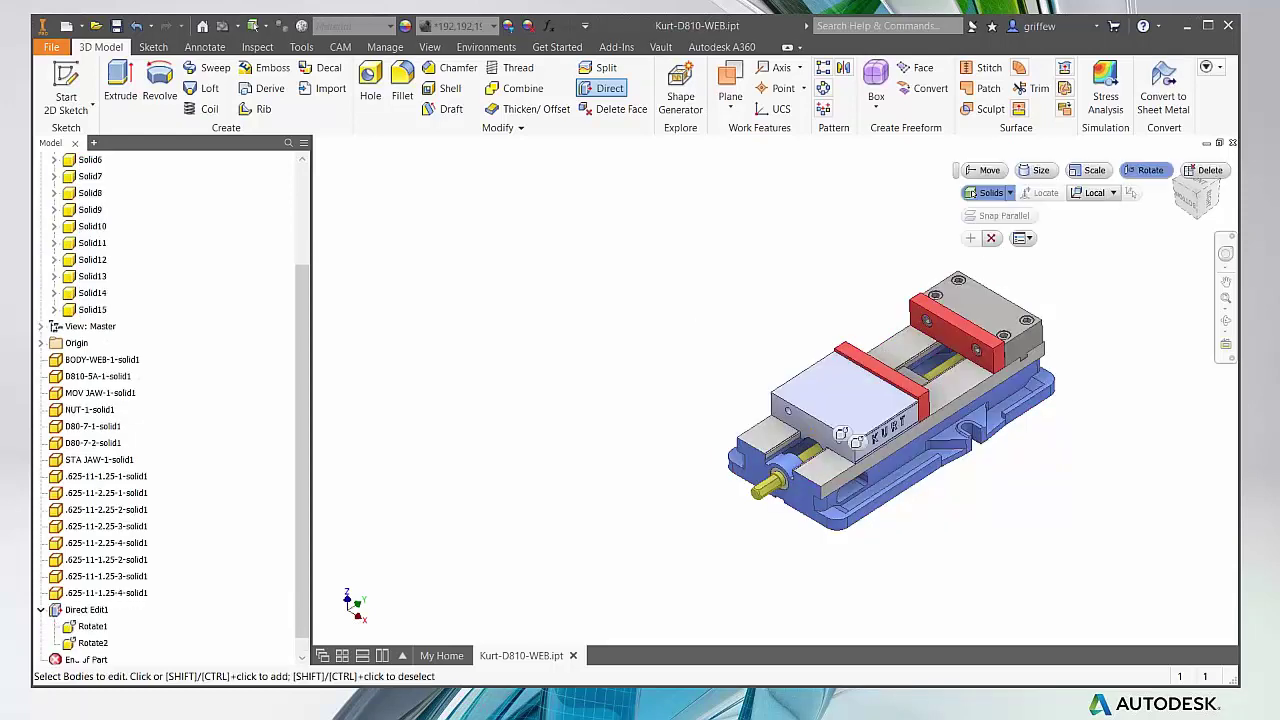
left_click(608, 90)
scroll(592, 532, "up", 5)
scroll(640, 545, "down", 2)
scroll(660, 455, "down", 2)
scroll(660, 455, "down", 2)
scroll(700, 400, "up", 2)
scroll(757, 333, "down", 1)
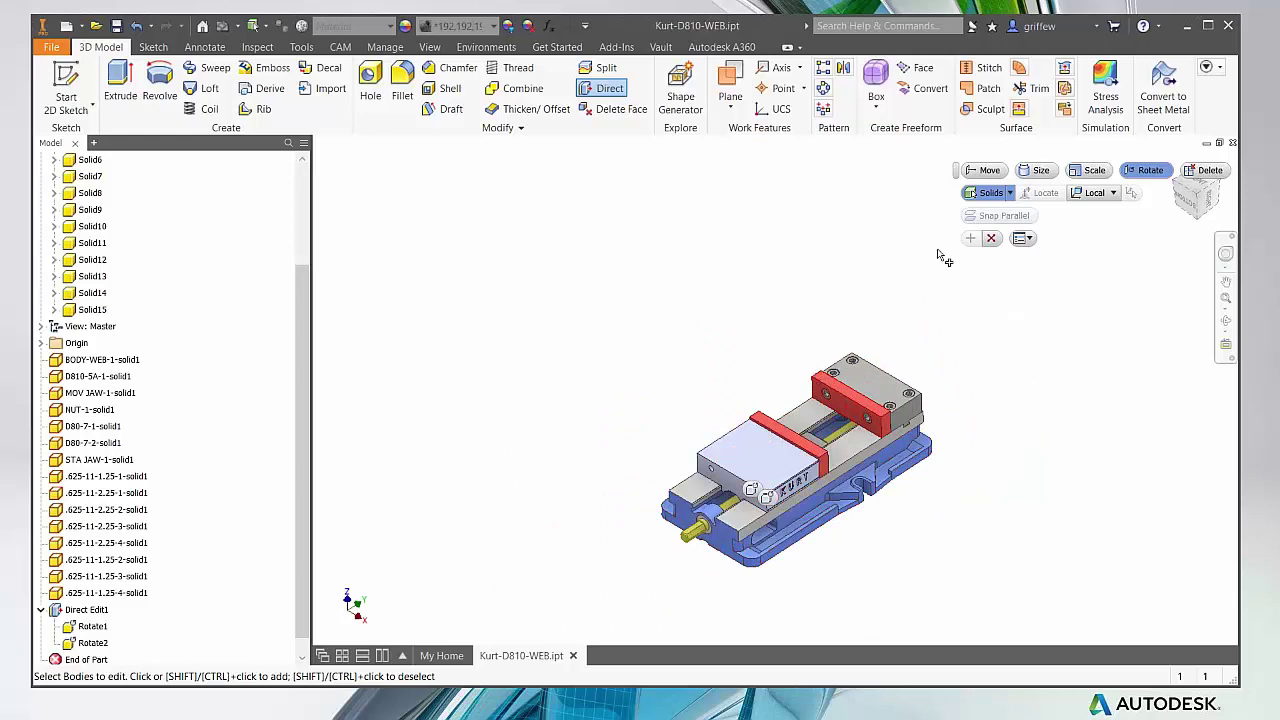
left_click(991, 238)
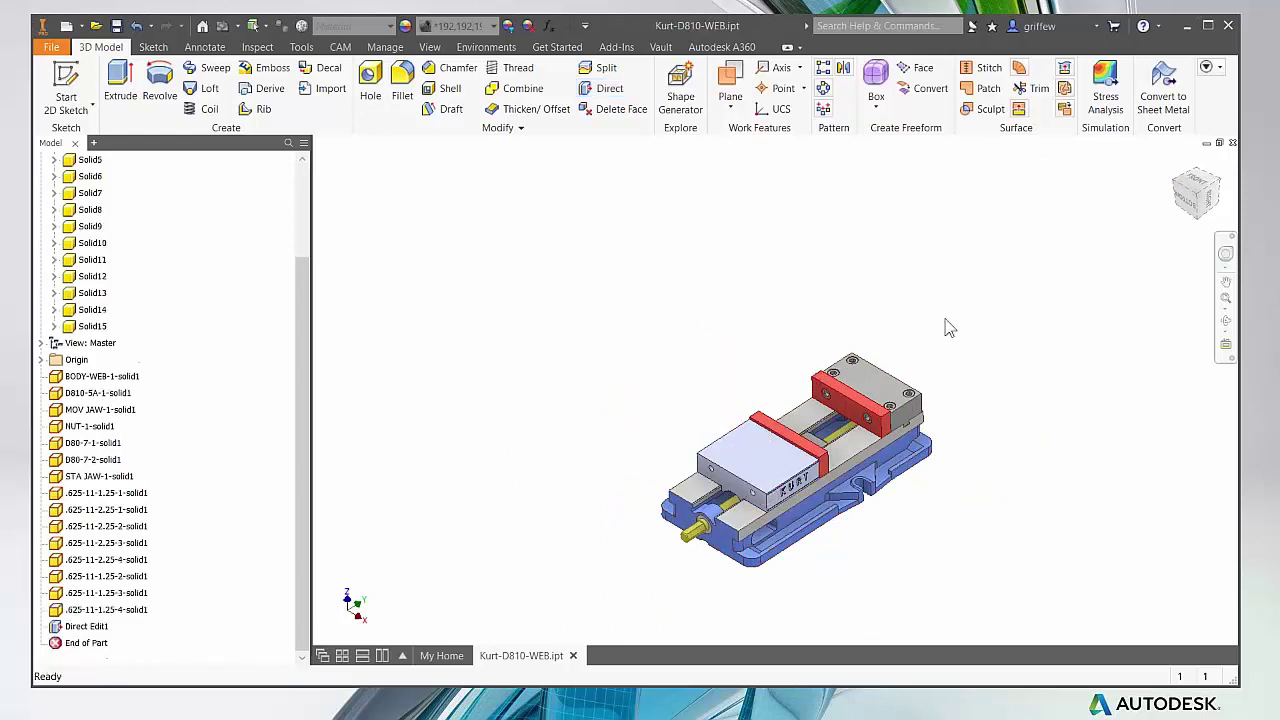
Step: Examine the upper outer corner of the red fixed jaw plate up close
scroll(814, 382, "down", 5)
scroll(890, 438, "down", 3)
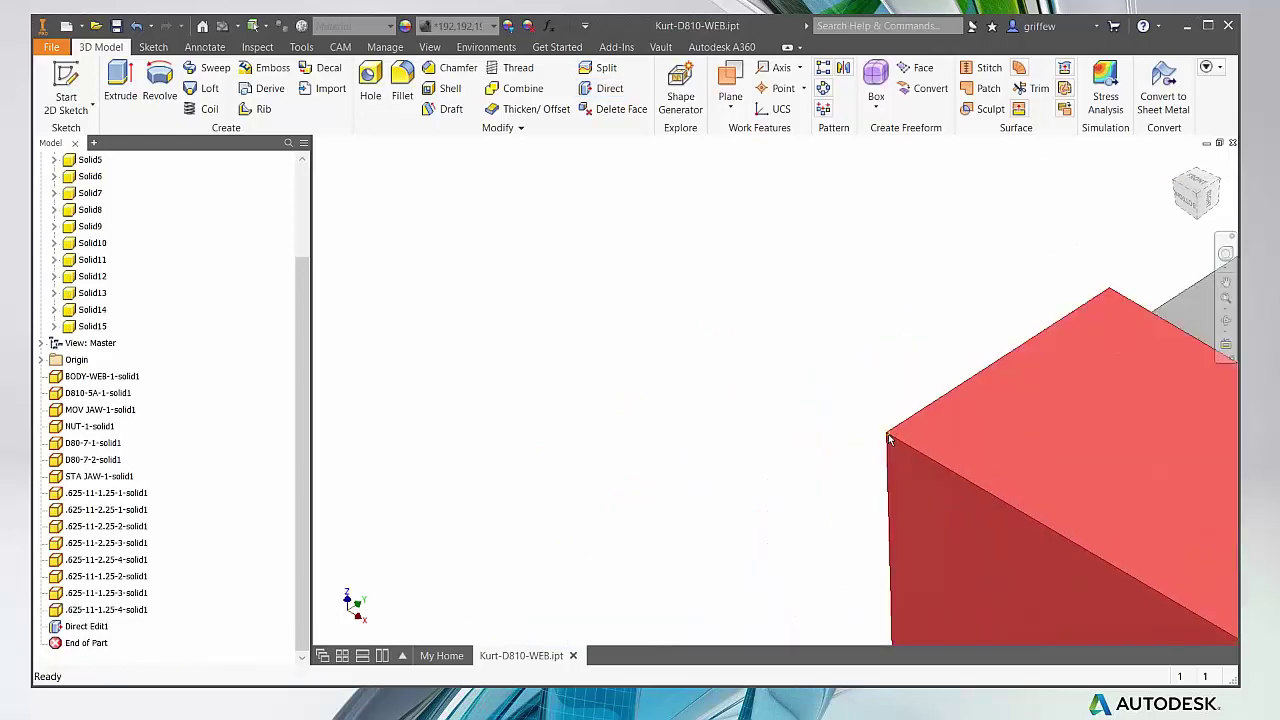
scroll(686, 388, "up", 3)
scroll(876, 527, "up", 4)
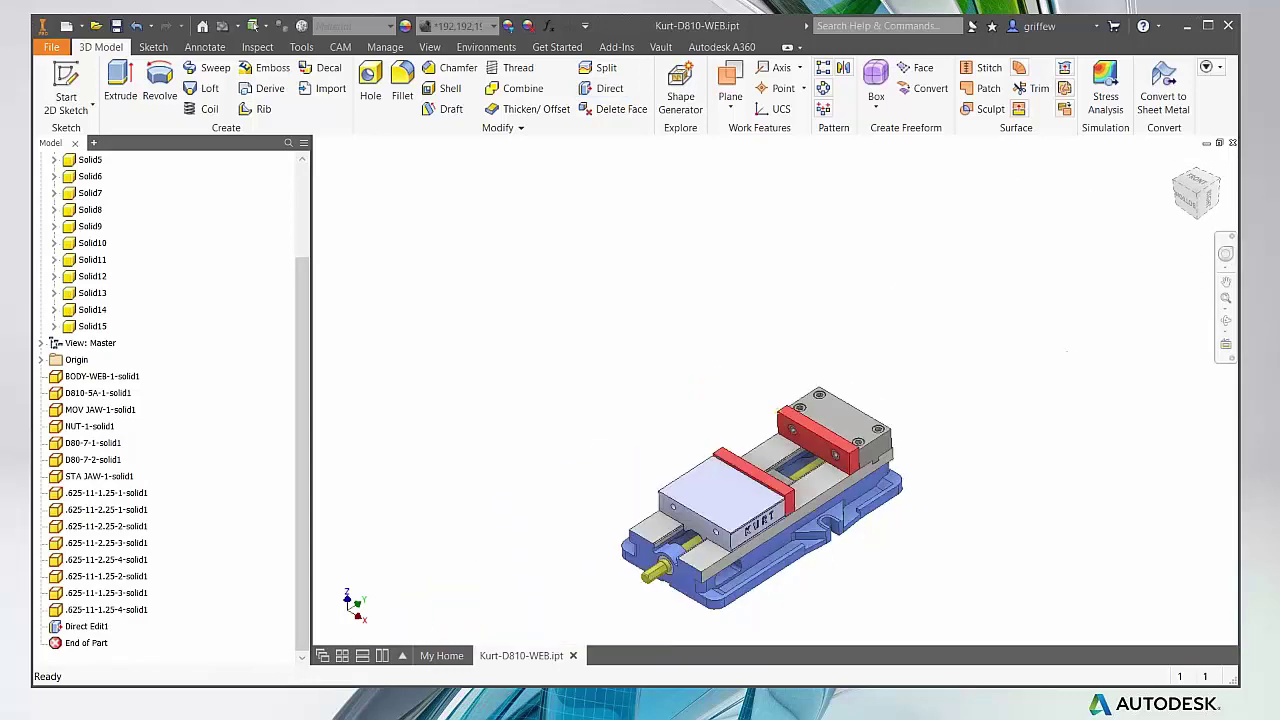
scroll(876, 507, "down", 4)
scroll(872, 460, "up", 2)
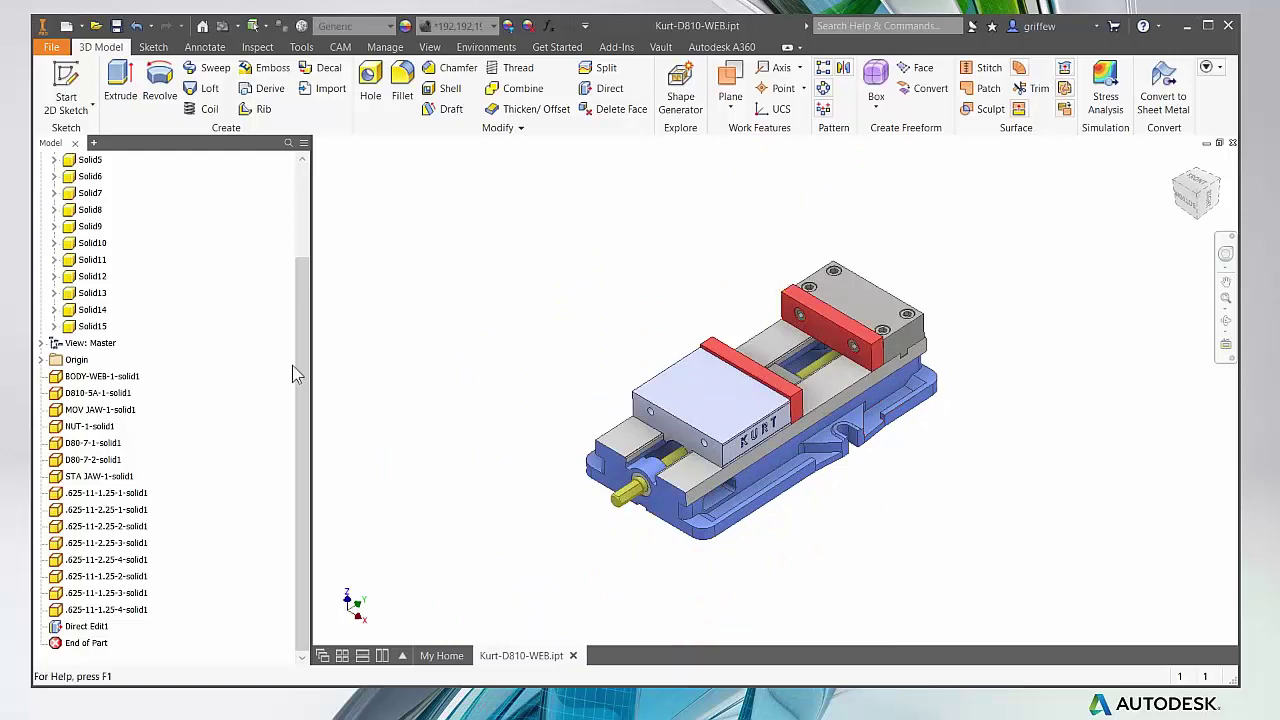
Step: Make the origin's Center Point visible and inspect where it lies on the vise
left_click_drag(297, 366, 297, 286)
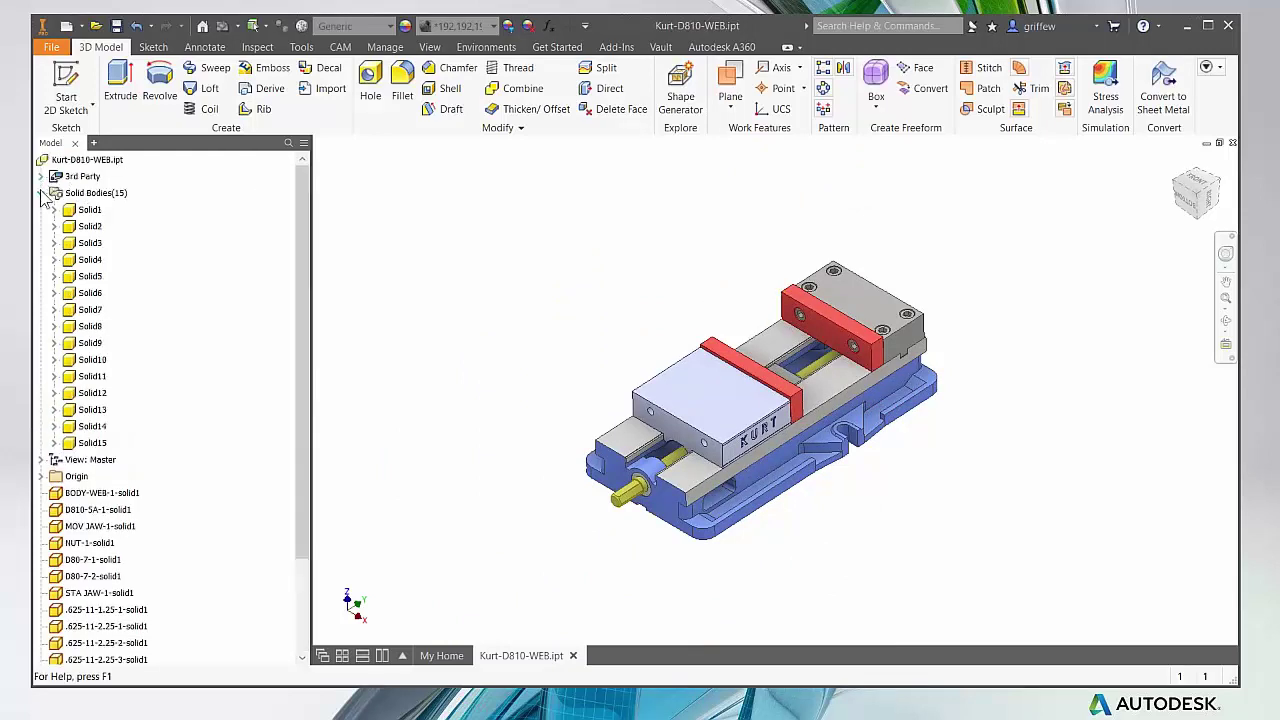
left_click(40, 177)
left_click(40, 177)
left_click(40, 193)
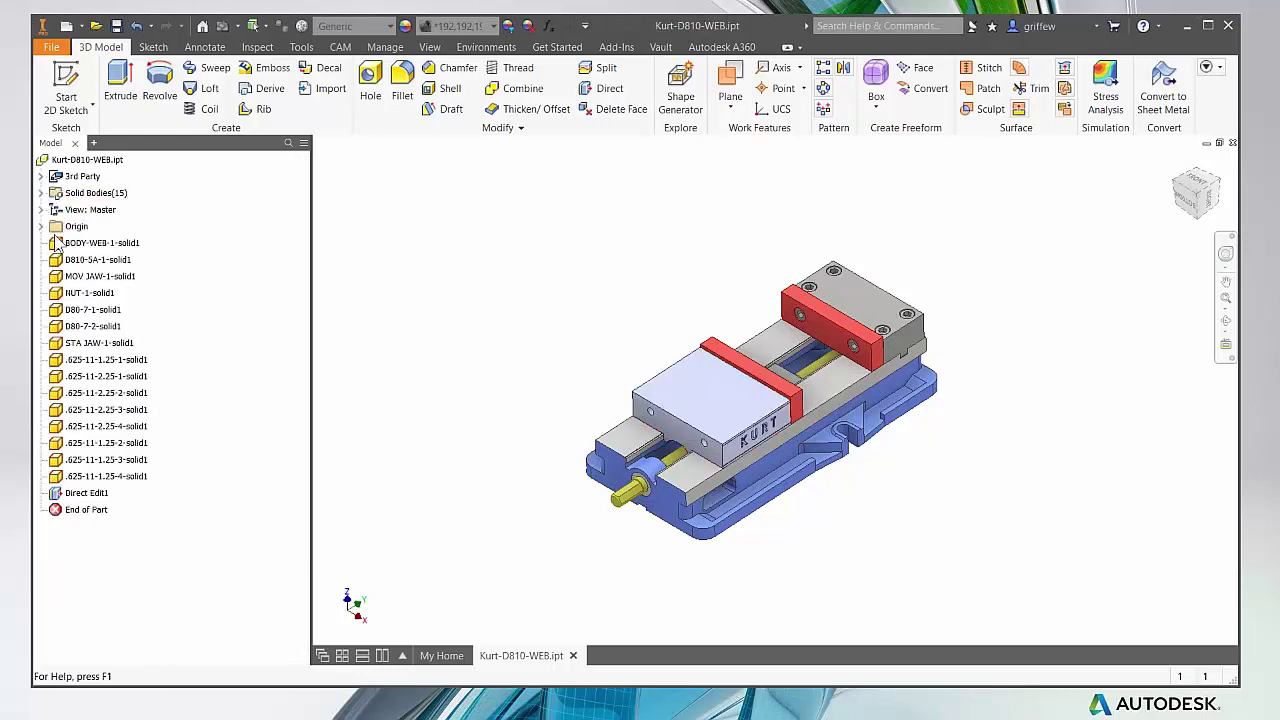
left_click(40, 226)
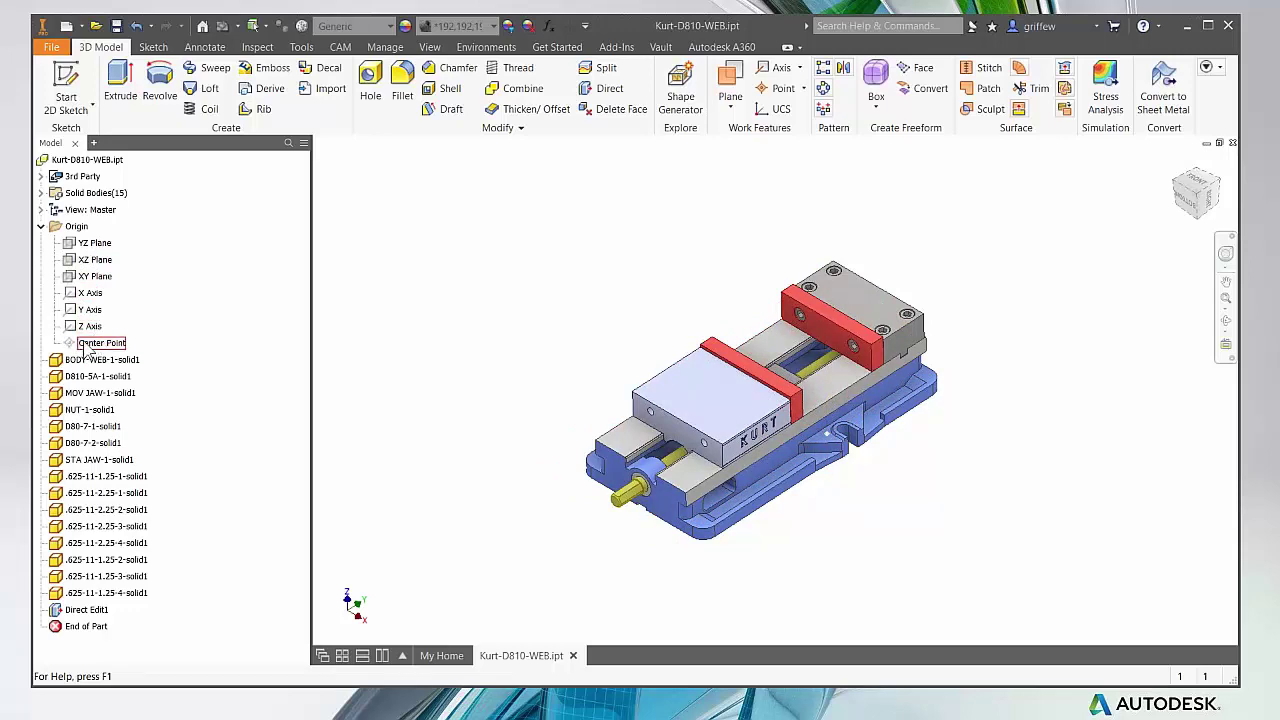
right_click(98, 343)
left_click(114, 414)
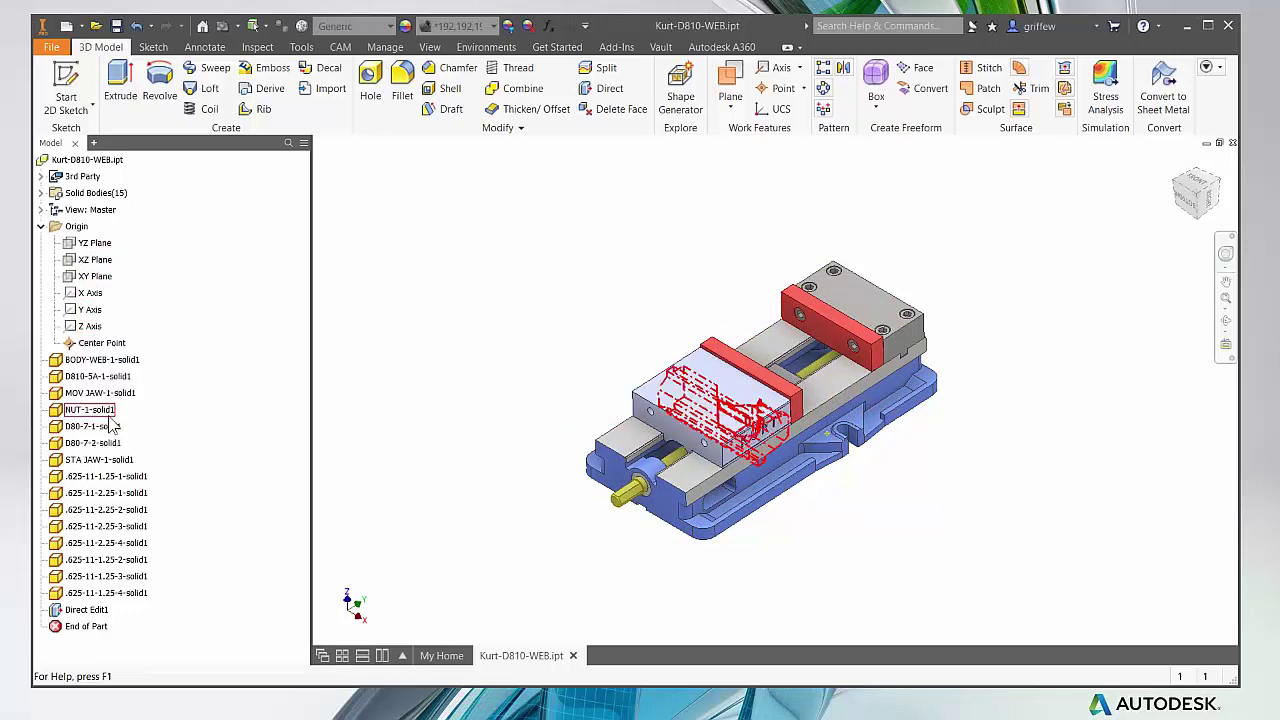
scroll(828, 433, "down", 4)
middle_click_drag(832, 436, 822, 488, "shift")
key("F6")
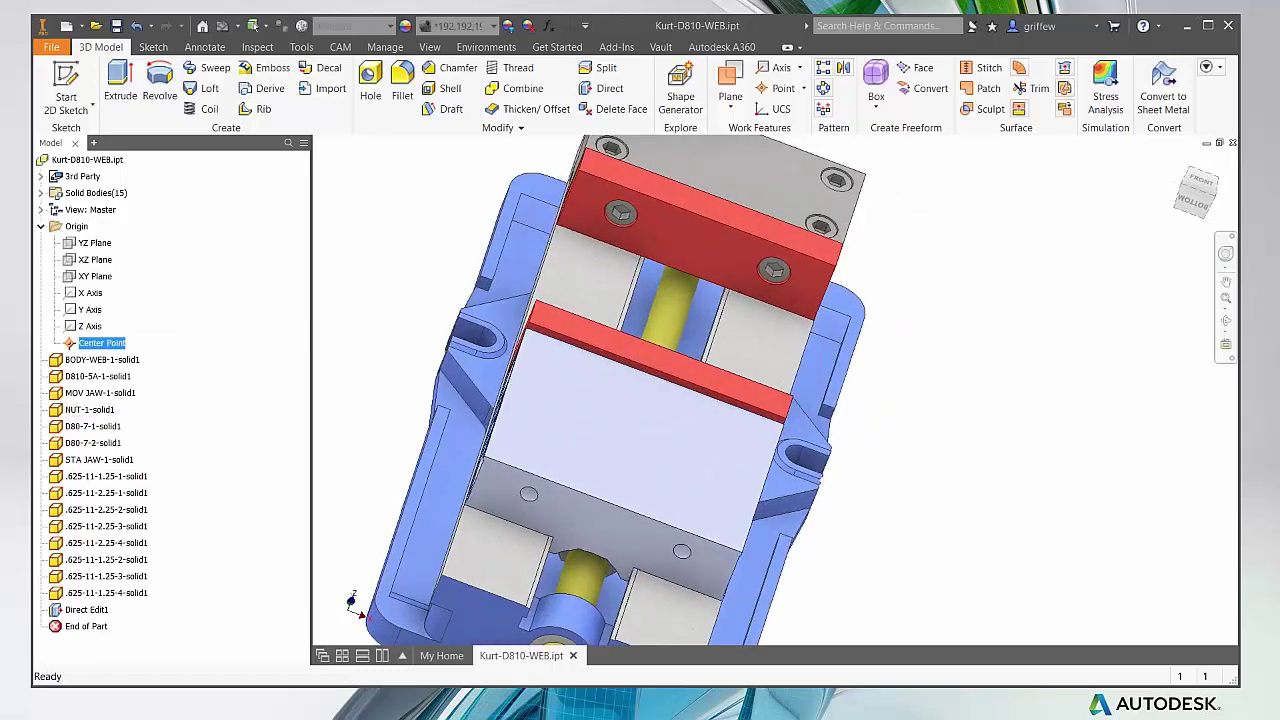
key("F6")
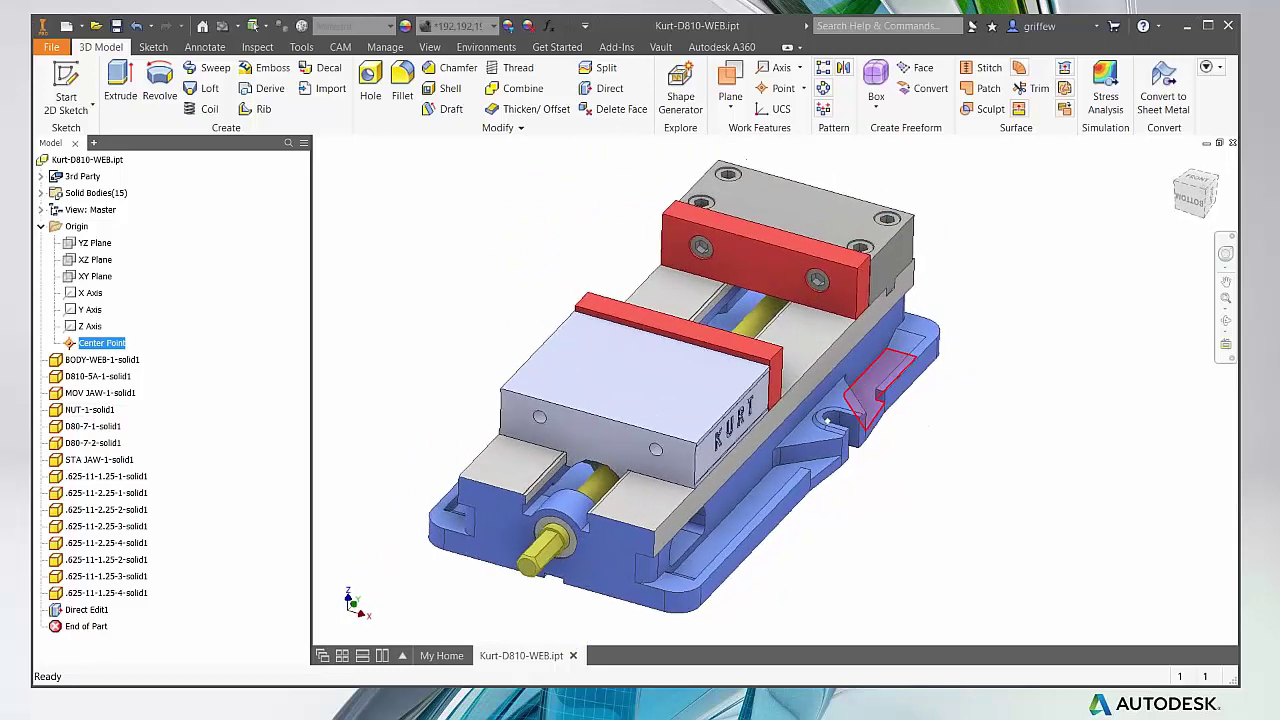
Step: Start a Direct Edit move with all solid bodies of the vise selected
scroll(1021, 435, "down", 2)
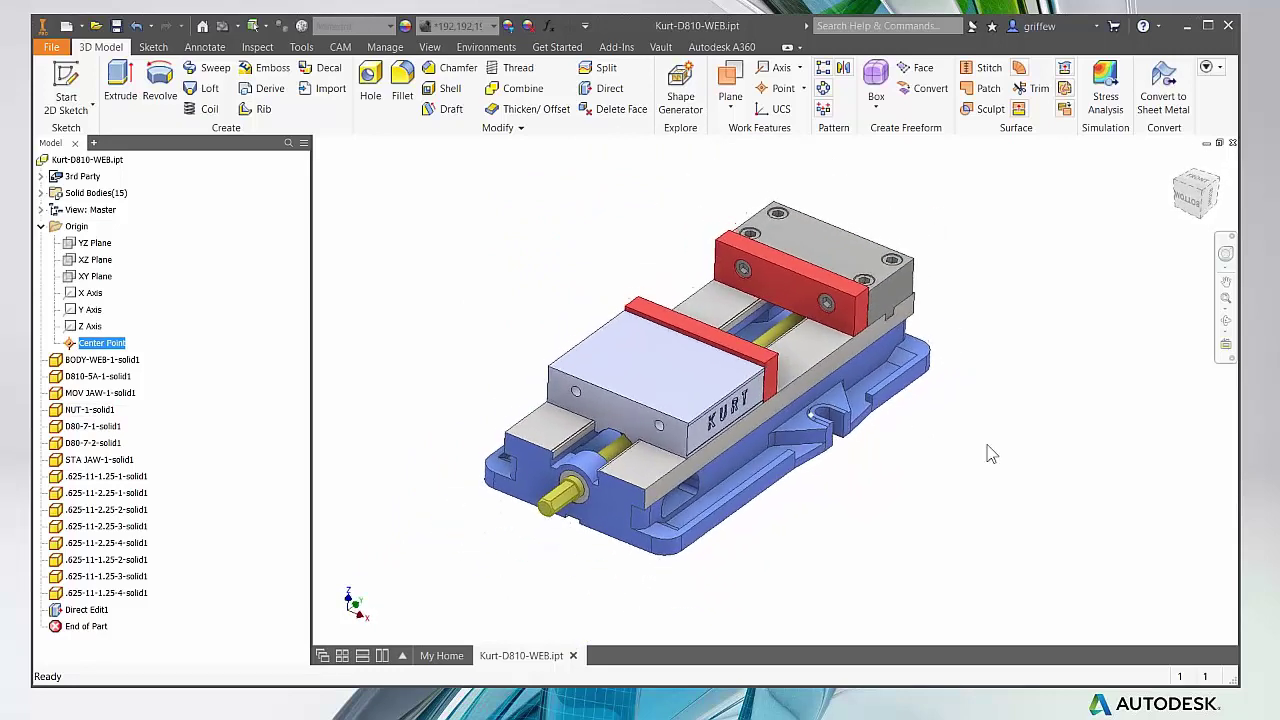
middle_click_drag(934, 389, 911, 457)
scroll(900, 467, "down", 1)
left_click(835, 472)
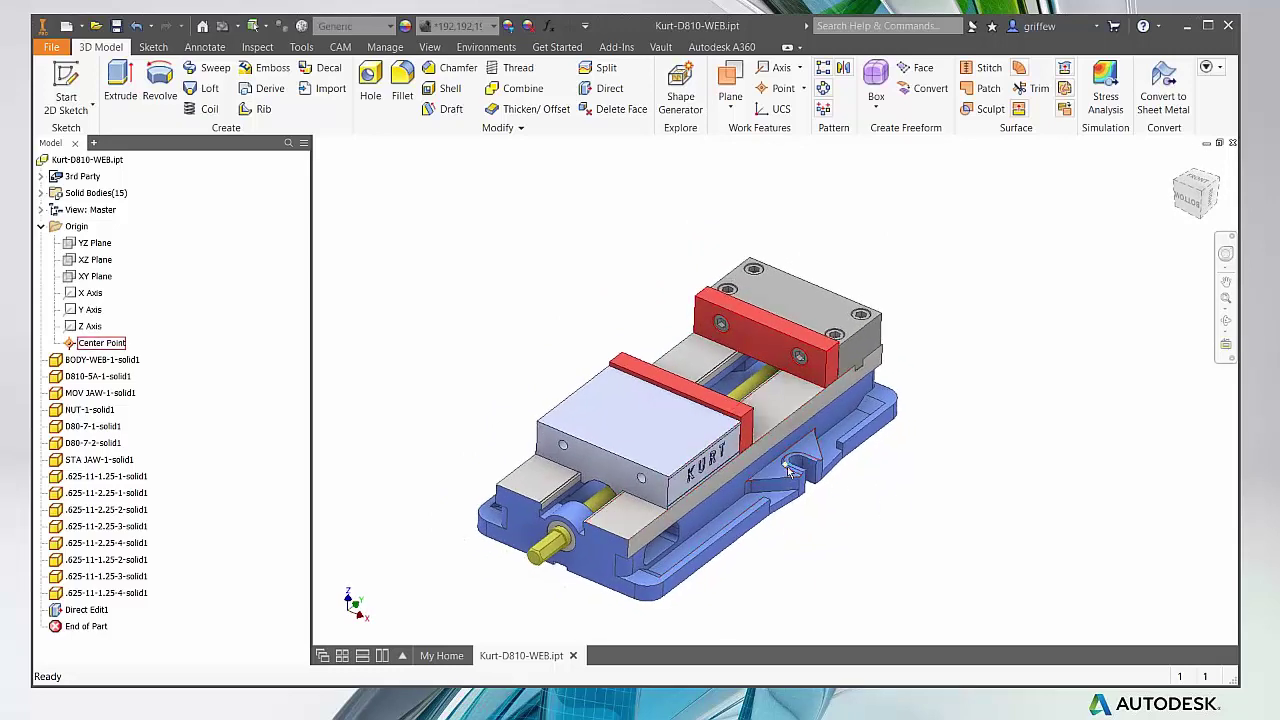
scroll(786, 465, "down", 2)
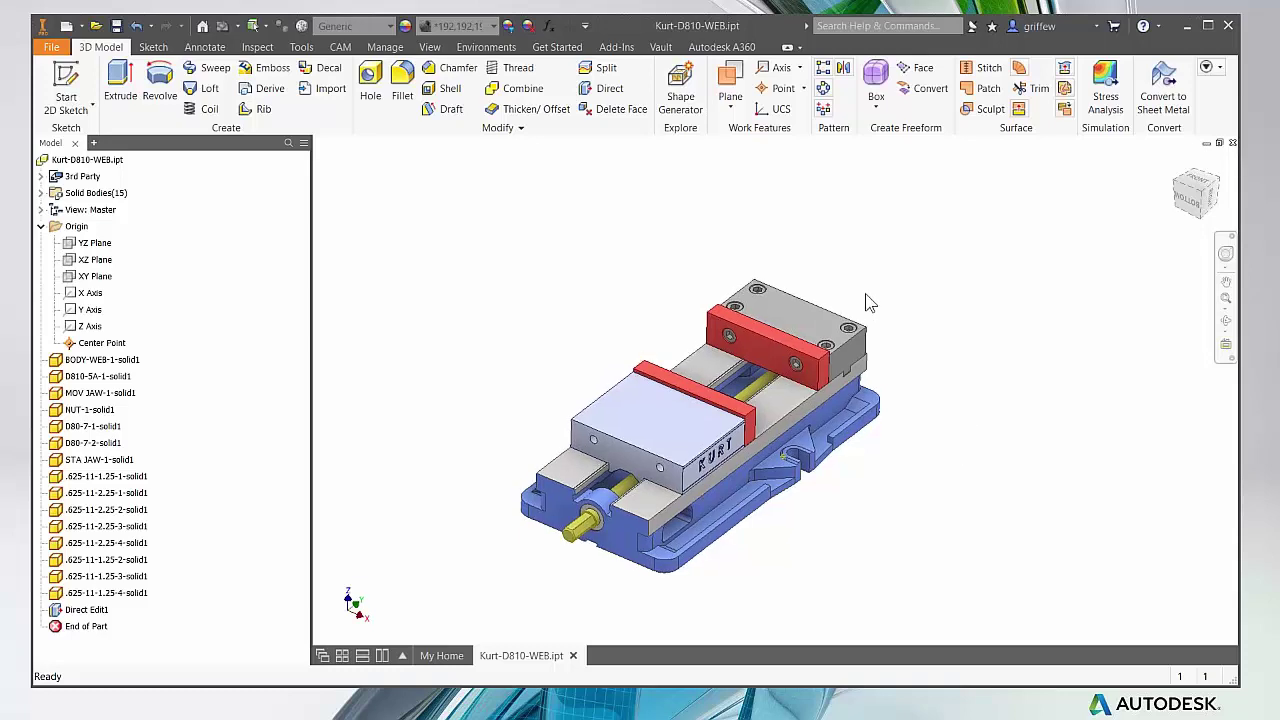
left_click(609, 88)
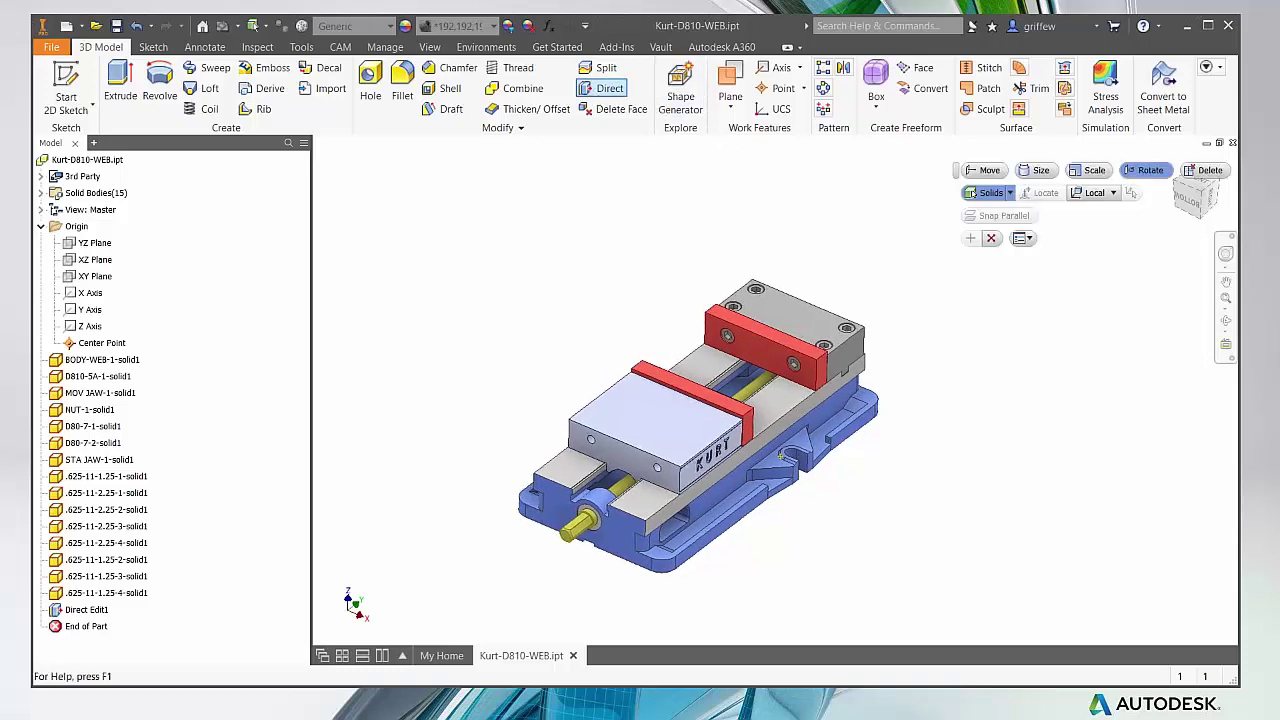
left_click(983, 172)
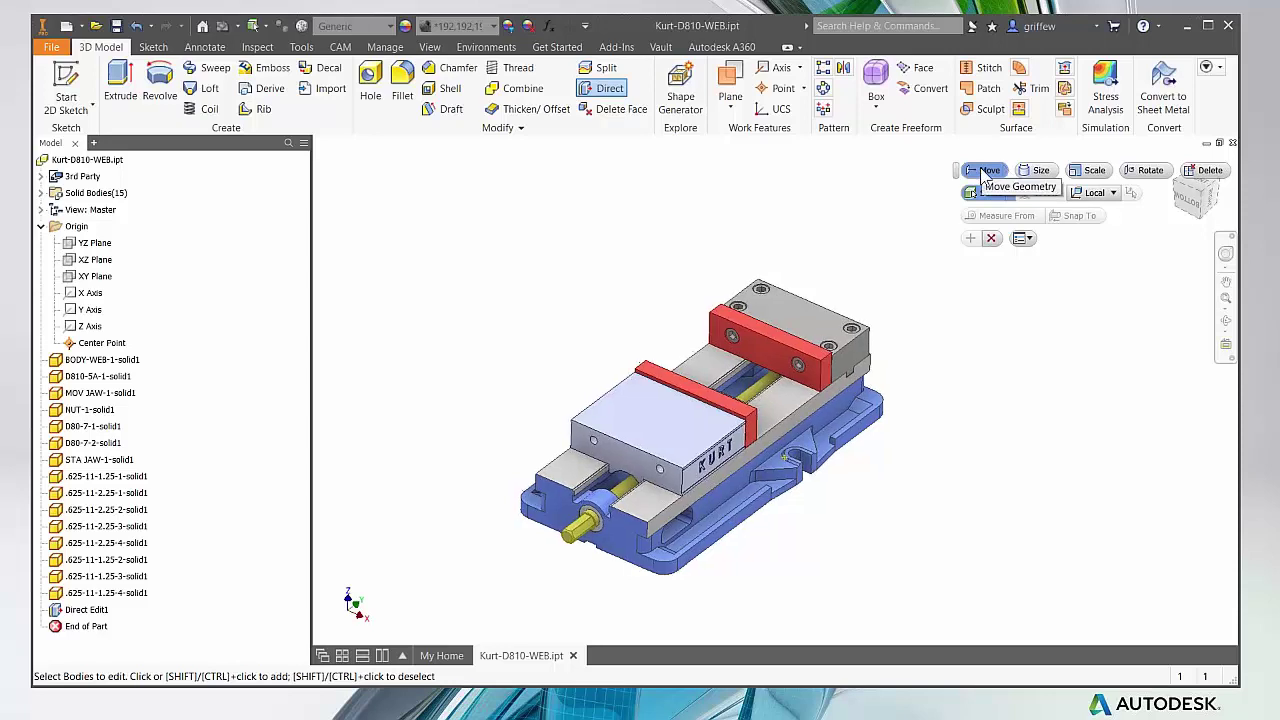
left_click_drag(478, 254, 907, 546)
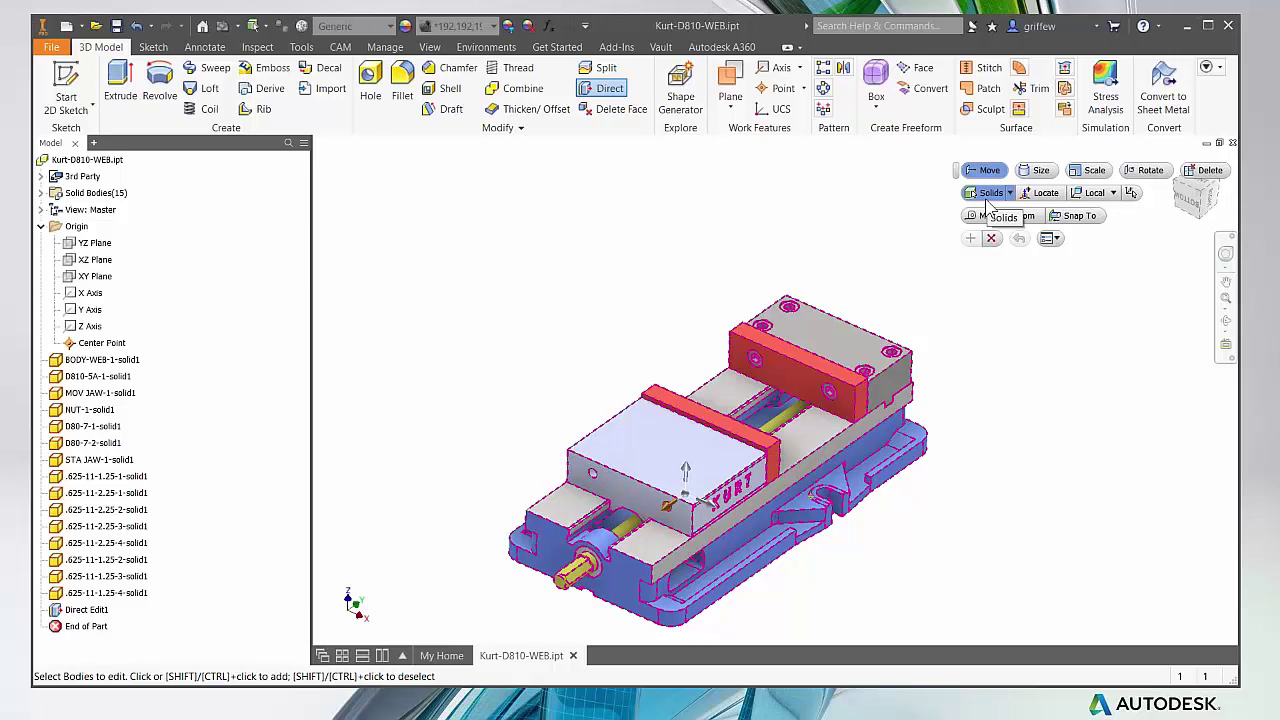
Step: Relocate the move triad to the upper outer front corner of the red fixed jaw plate
left_click(1045, 193)
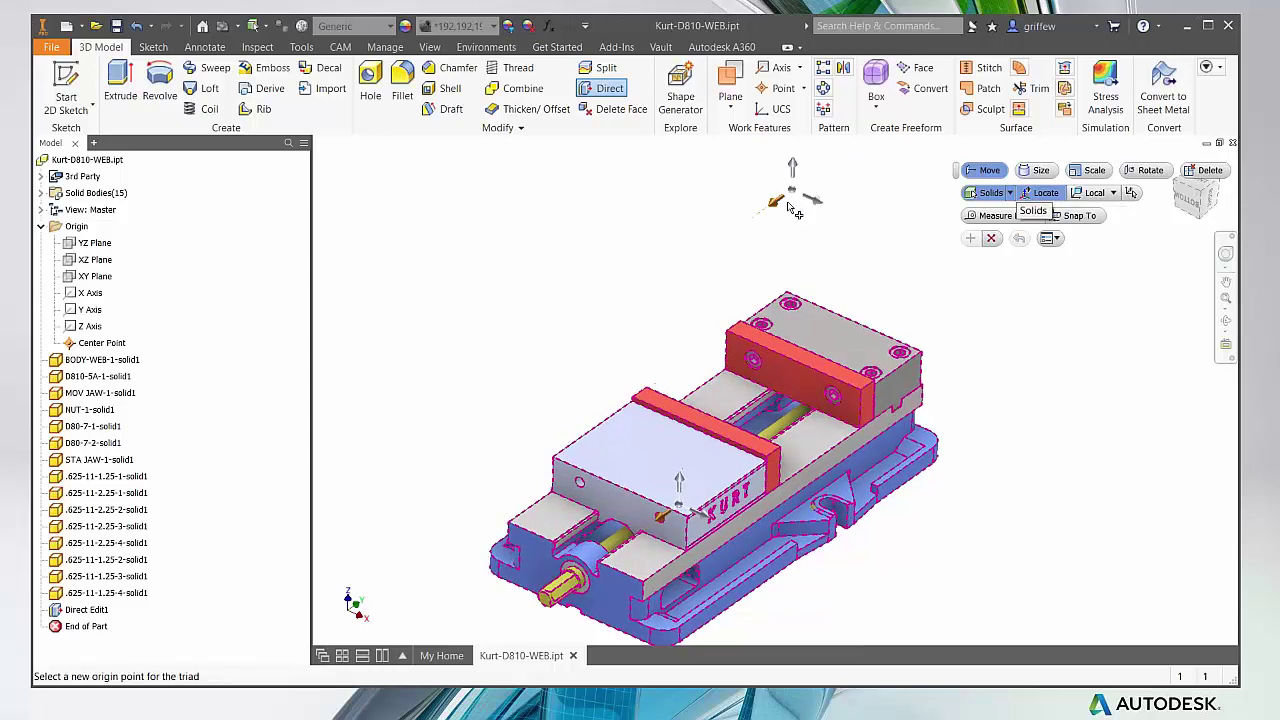
scroll(716, 325, "down", 1)
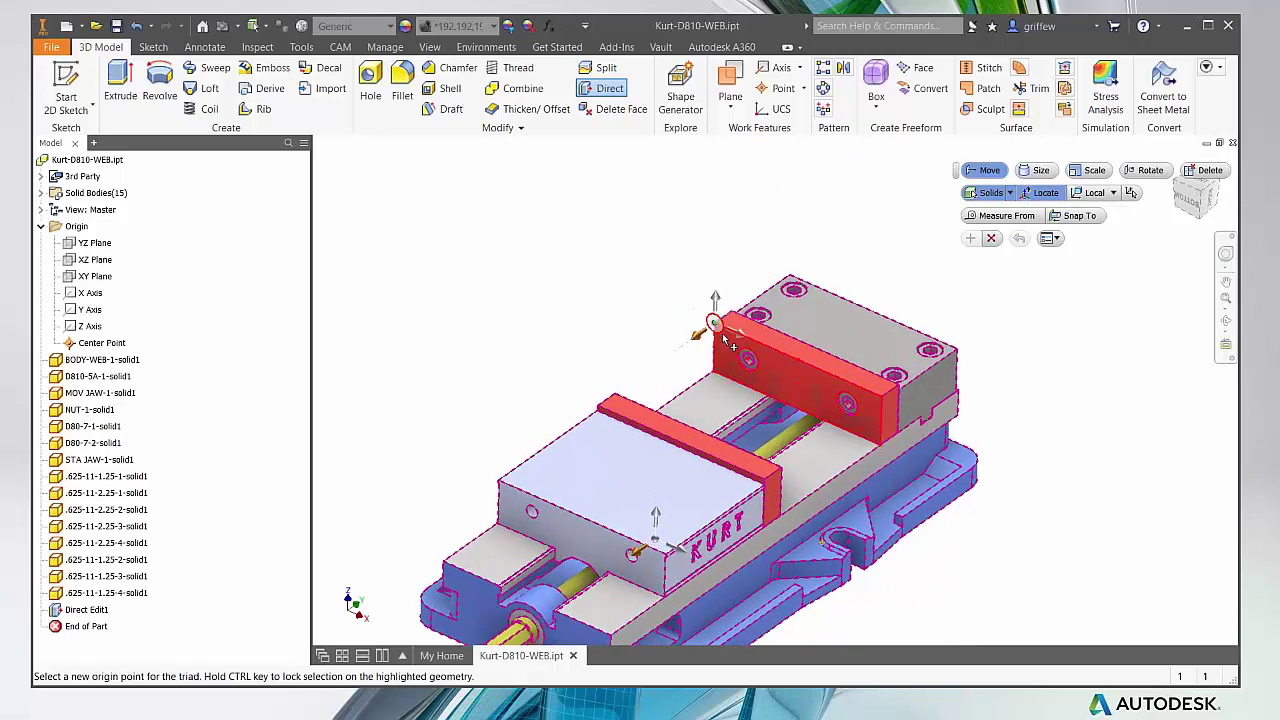
scroll(720, 329, "down", 3)
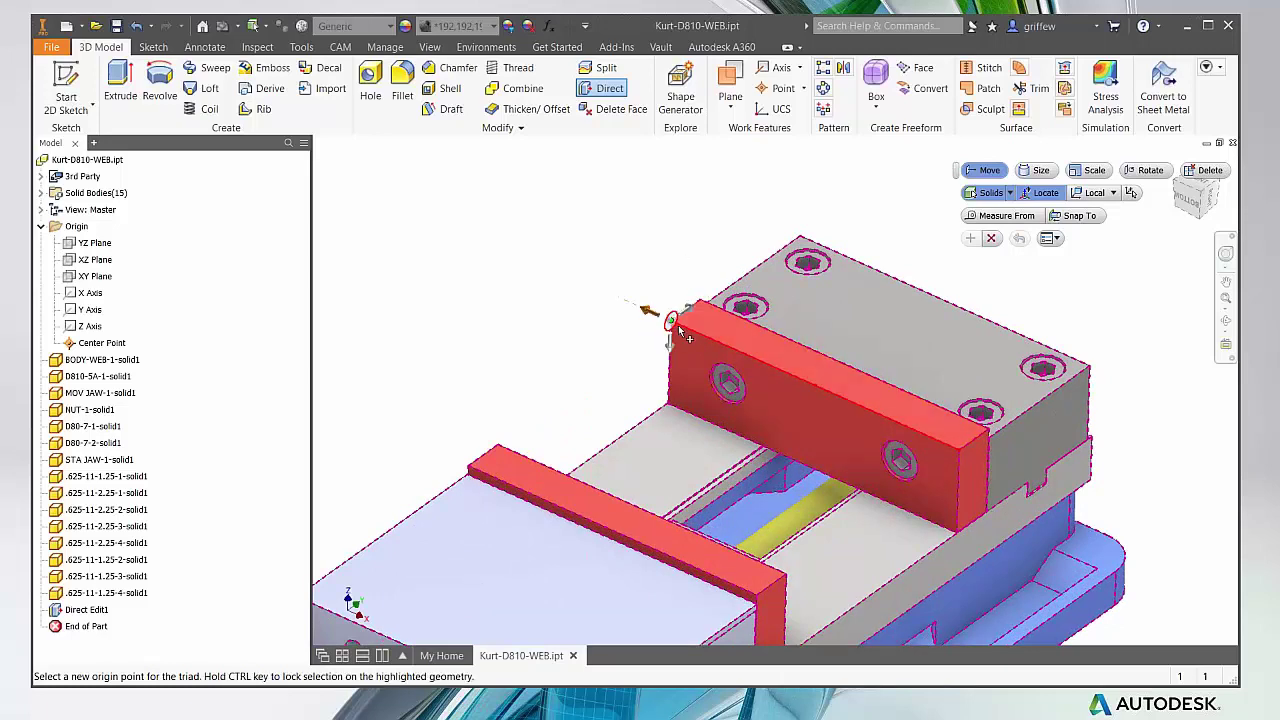
scroll(676, 333, "up", 3)
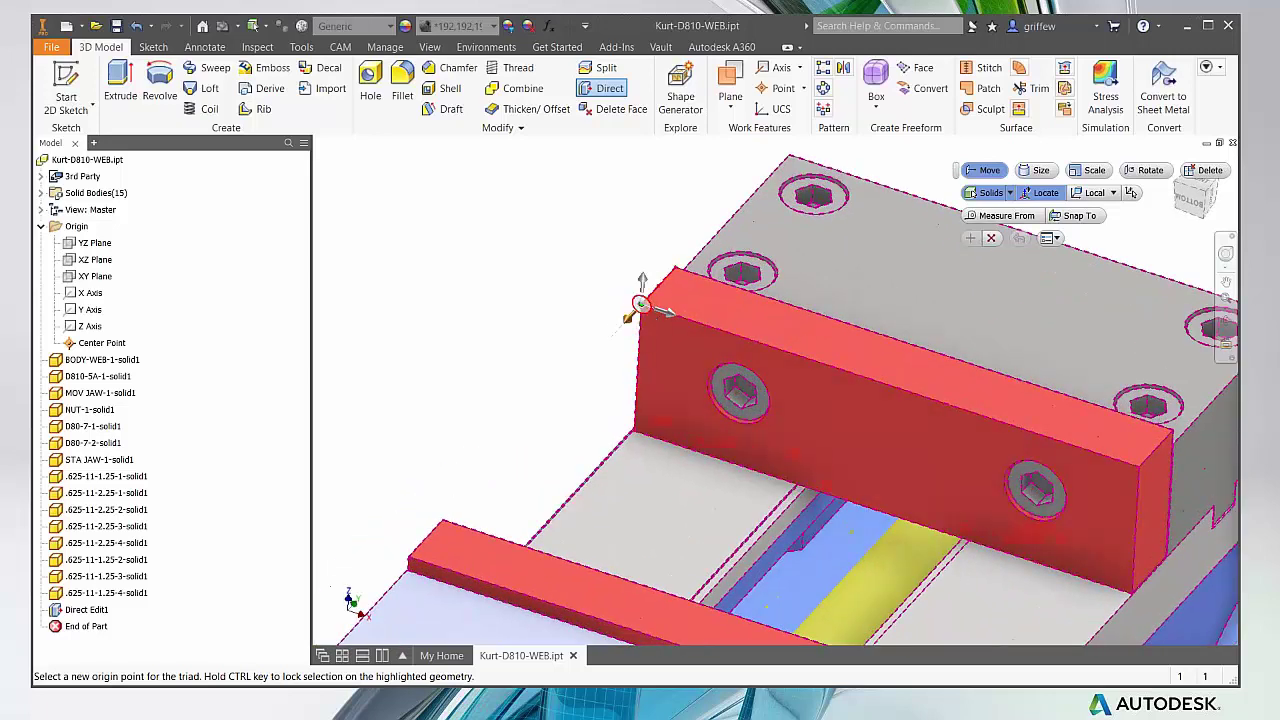
middle_click_drag(642, 305, 661, 304, "shift")
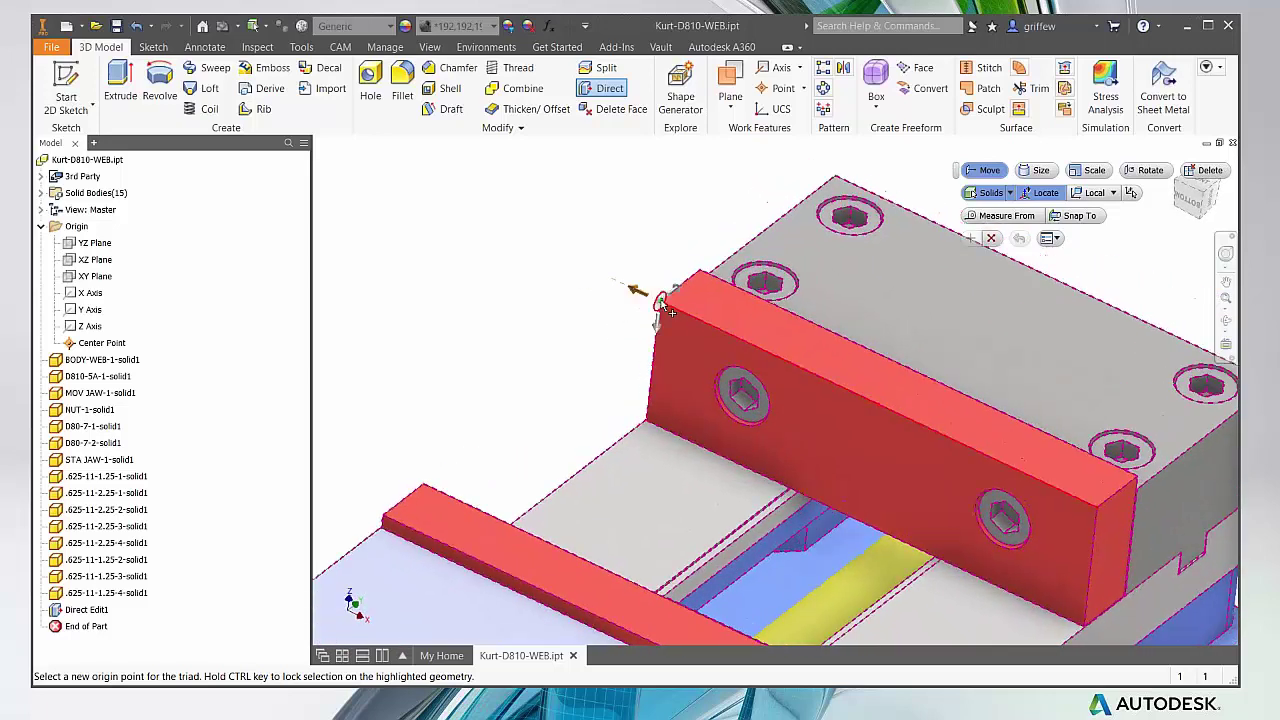
left_click(662, 300)
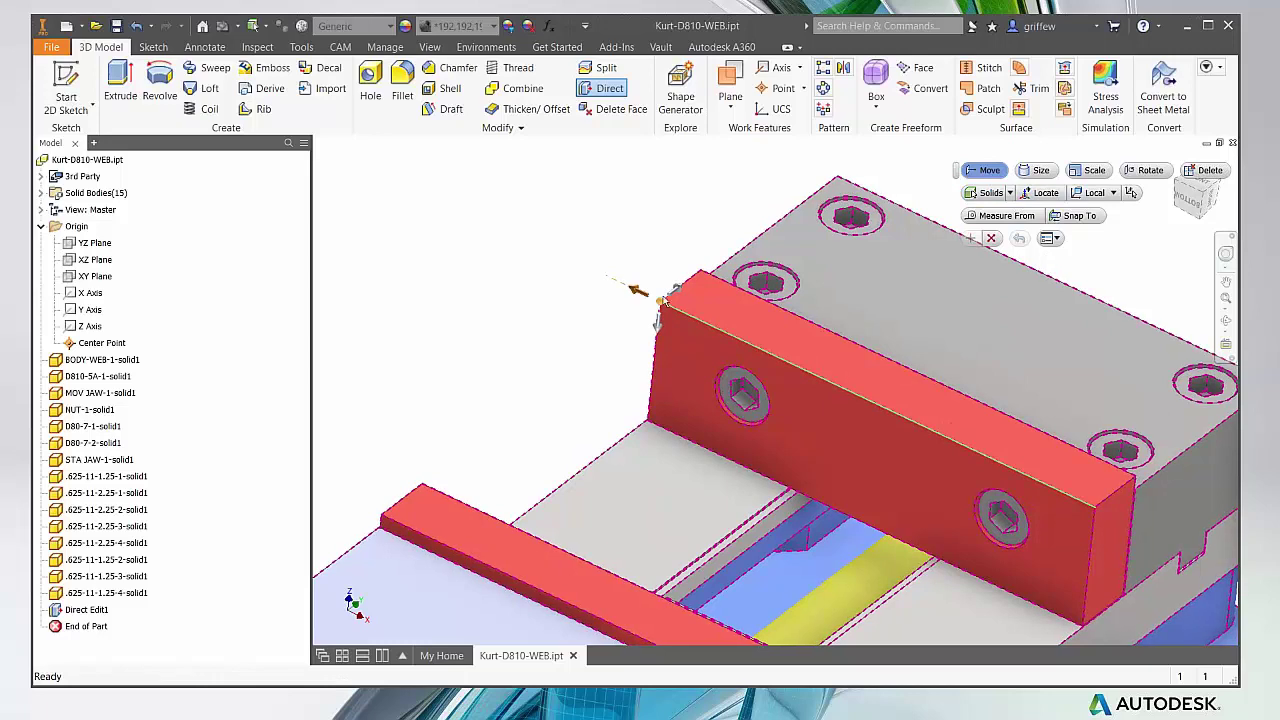
Step: Move the solid bodies along the X direction, snap them to the origin's Center Point, and apply the move
scroll(694, 265, "down", 2)
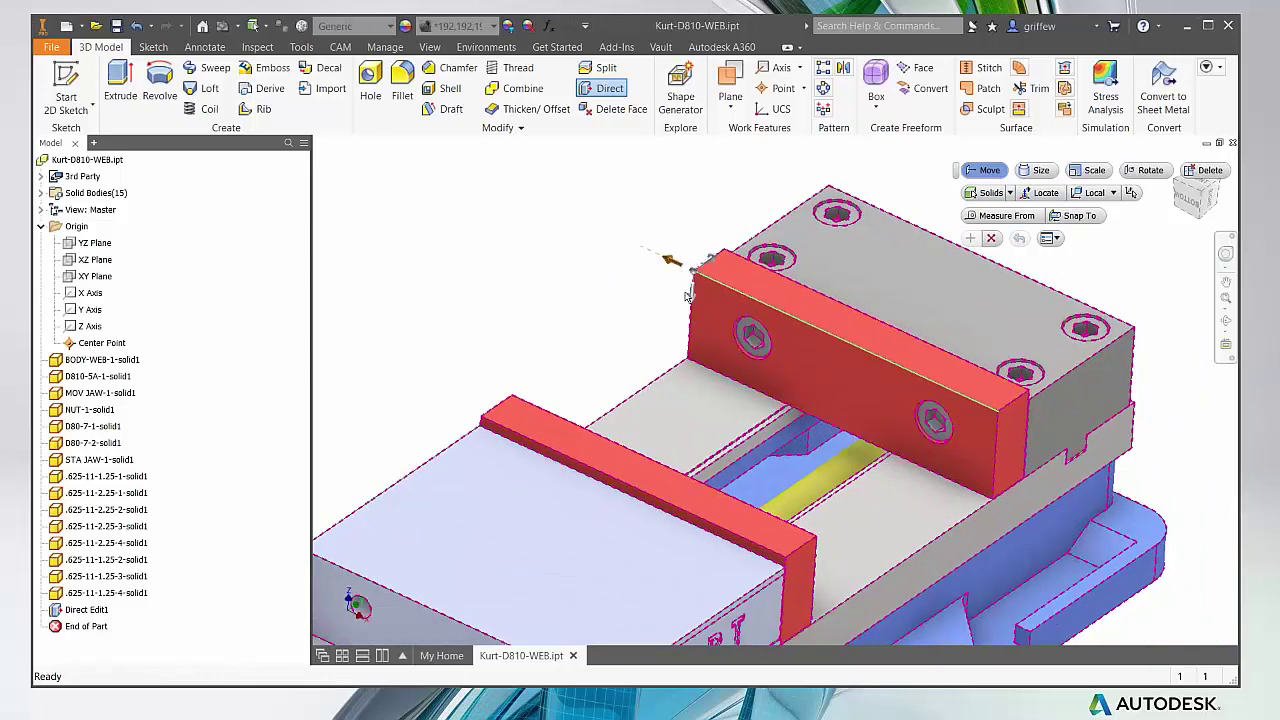
scroll(690, 295, "down", 4)
middle_click_drag(775, 272, 532, 296, "shift")
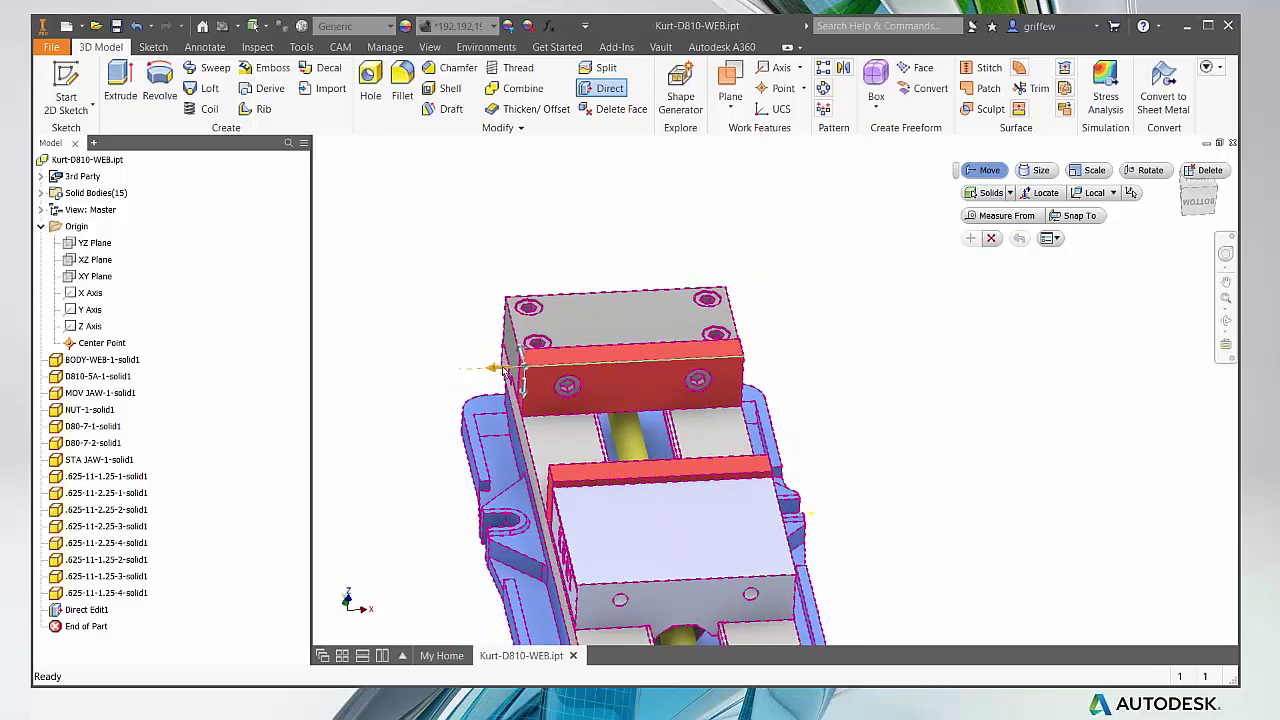
left_click_drag(495, 368, 944, 352)
key("F5")
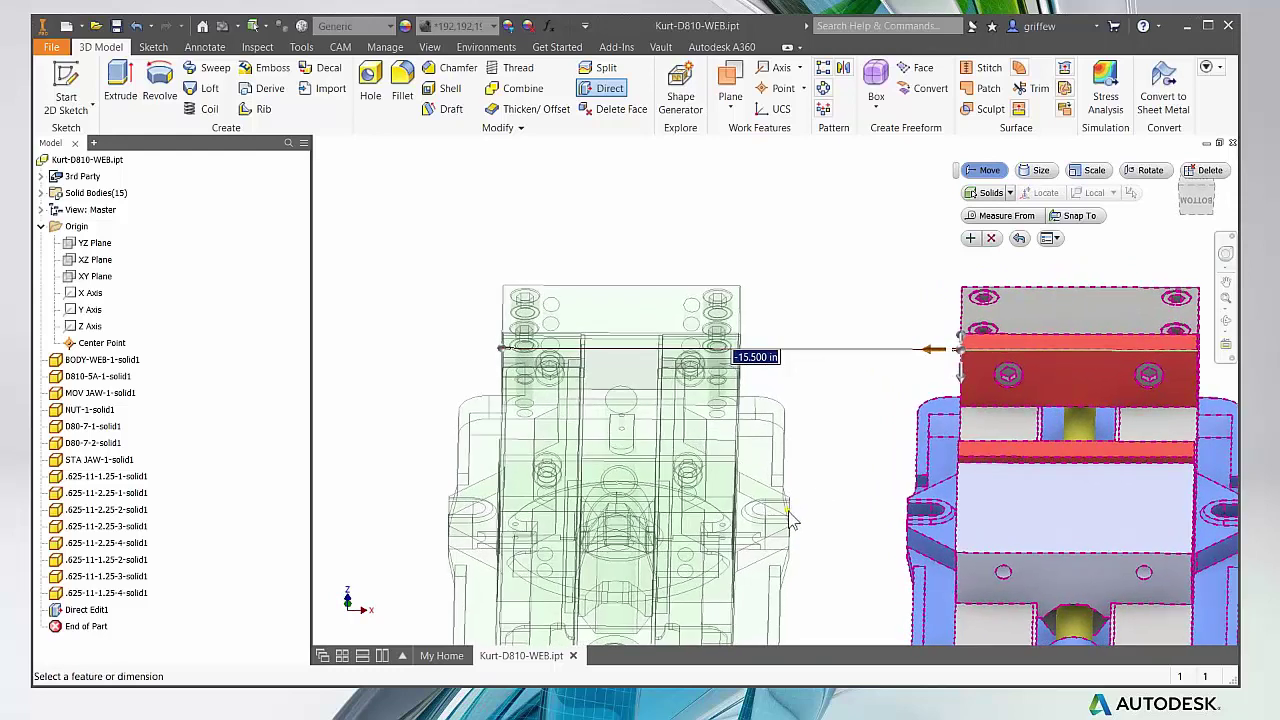
key("F5")
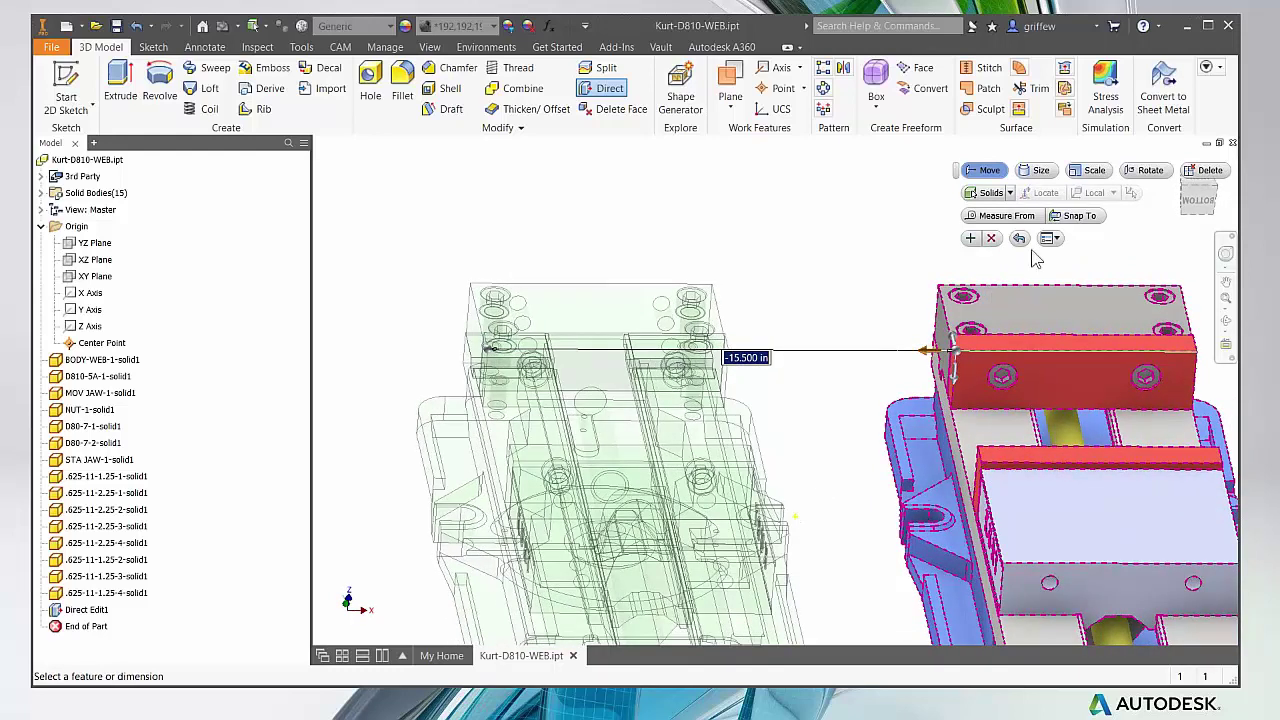
left_click(1080, 216)
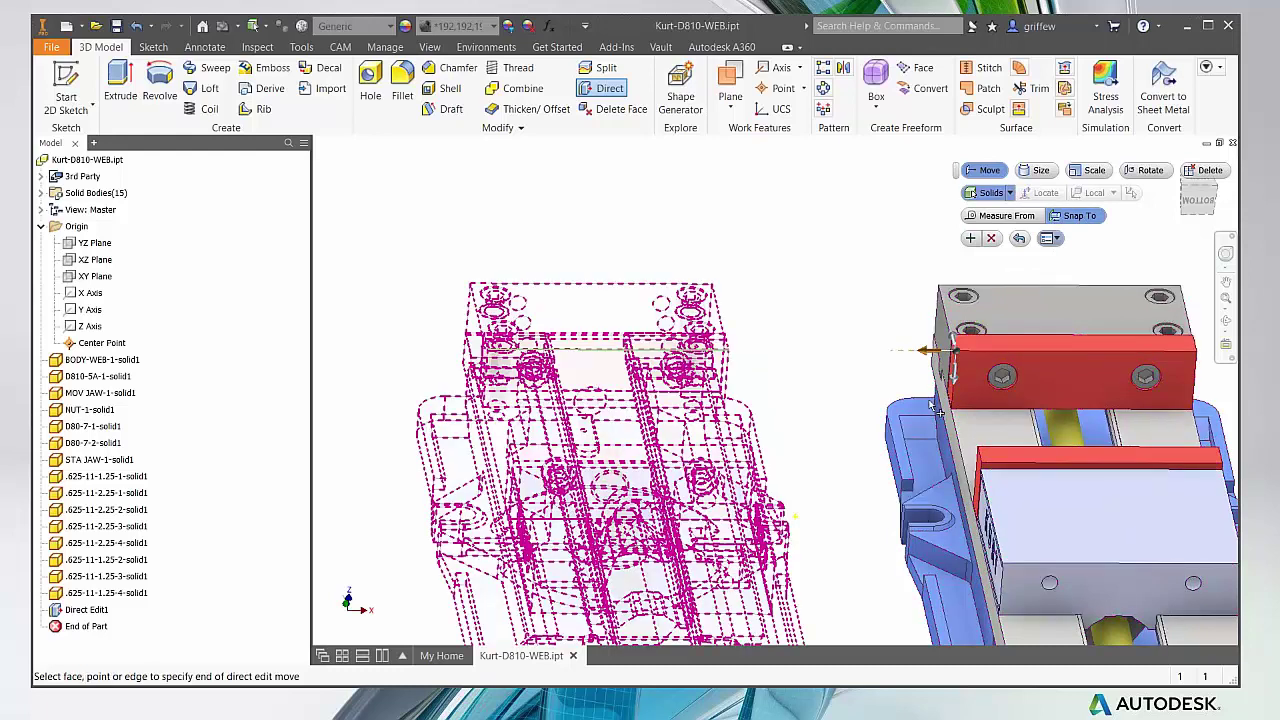
left_click(798, 520)
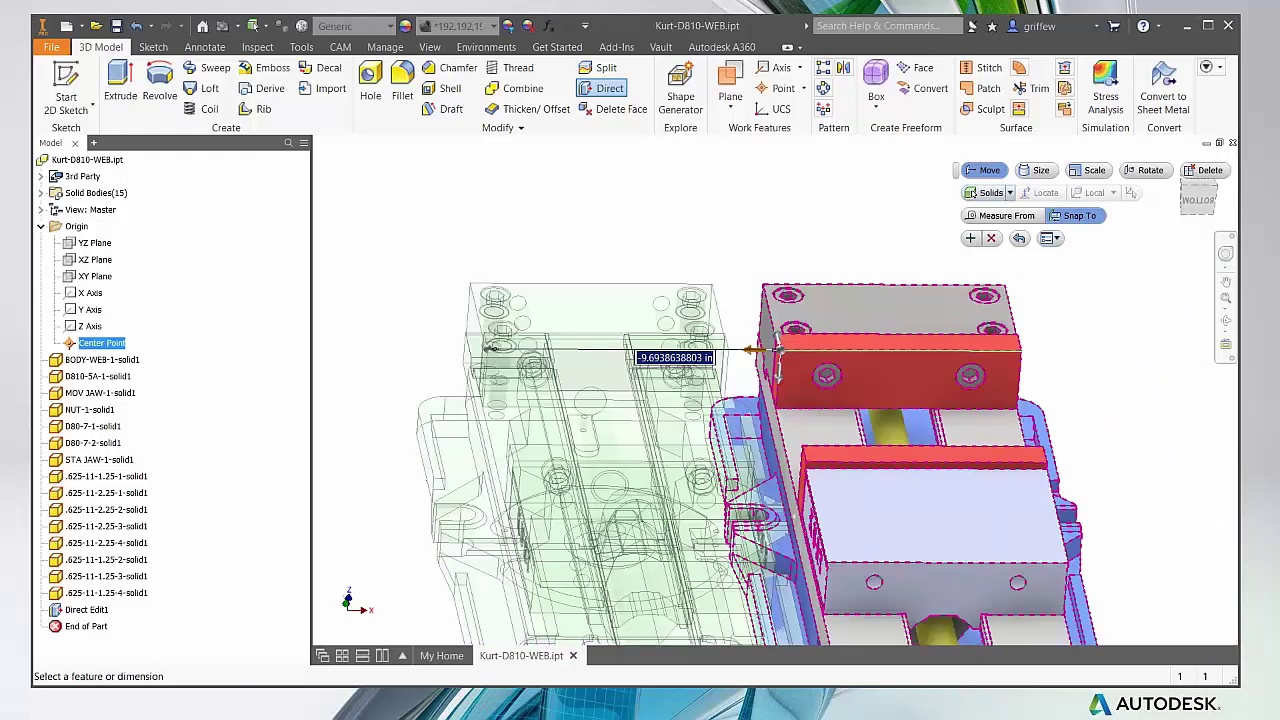
middle_click_drag(798, 520, 788, 525, "shift")
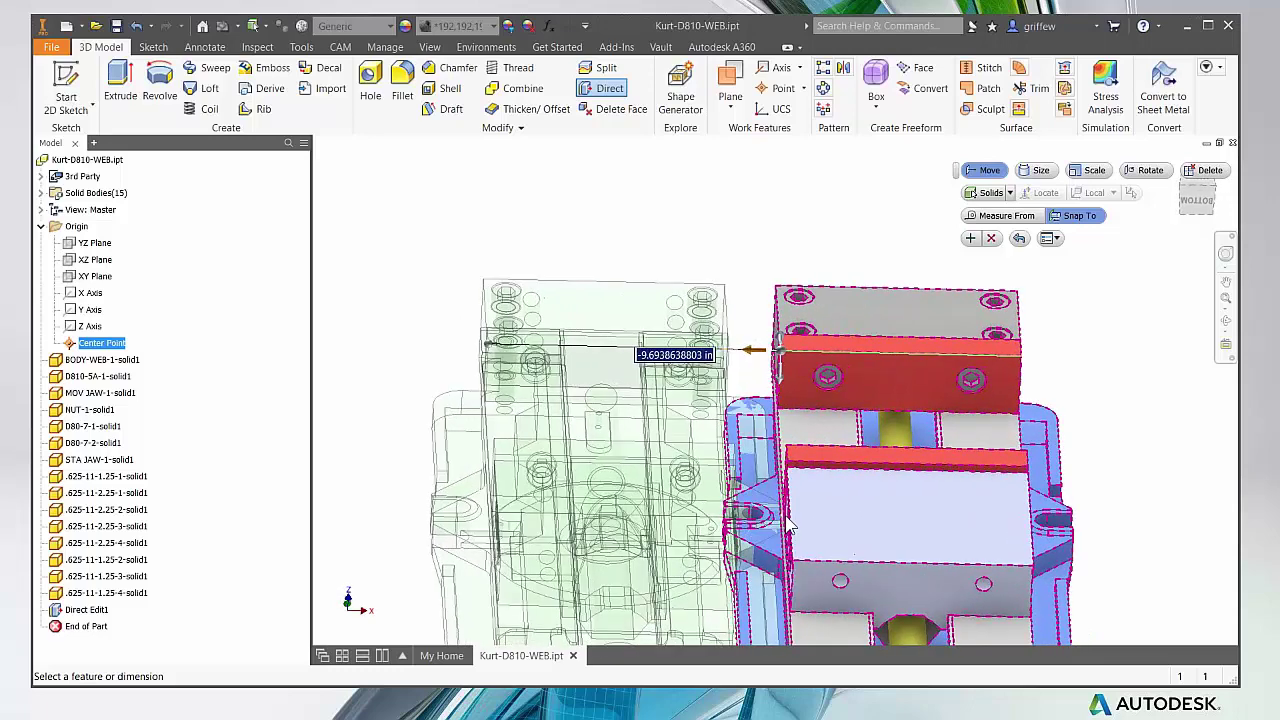
left_click(970, 239)
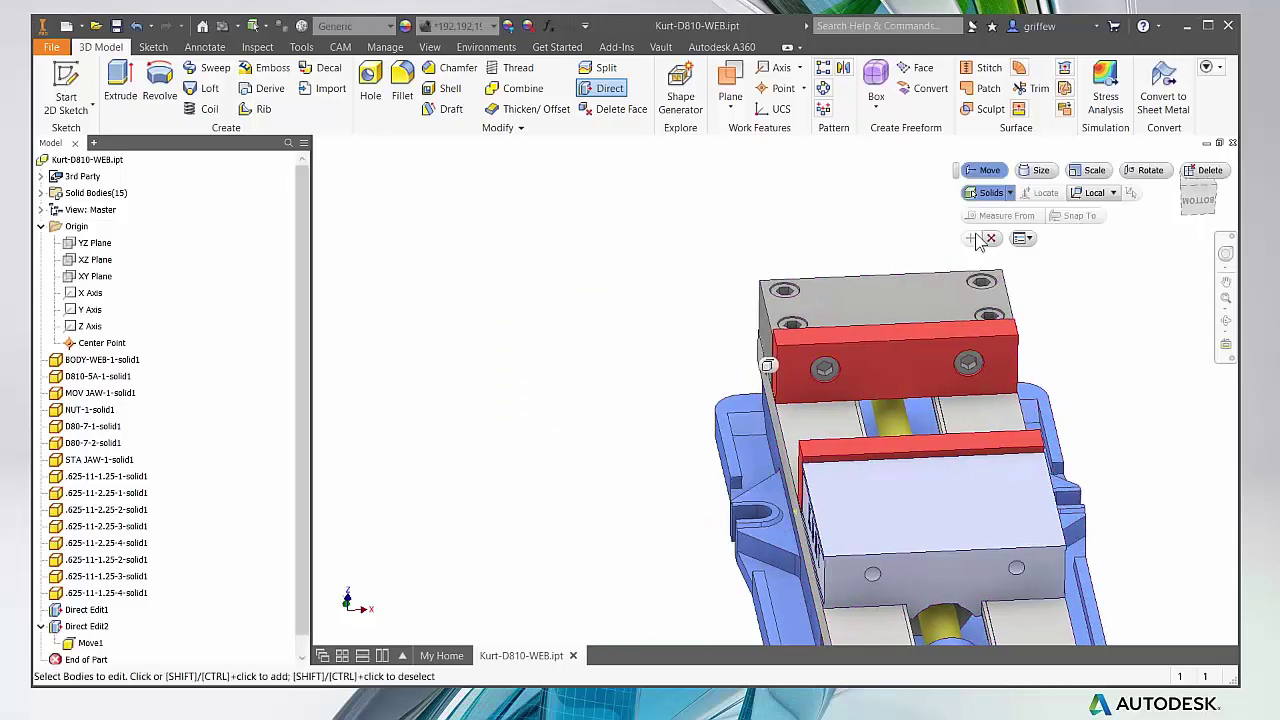
Step: Select all solid bodies again and relocate the move triad to the fixed jaw plate's upper outer front corner
key("F6")
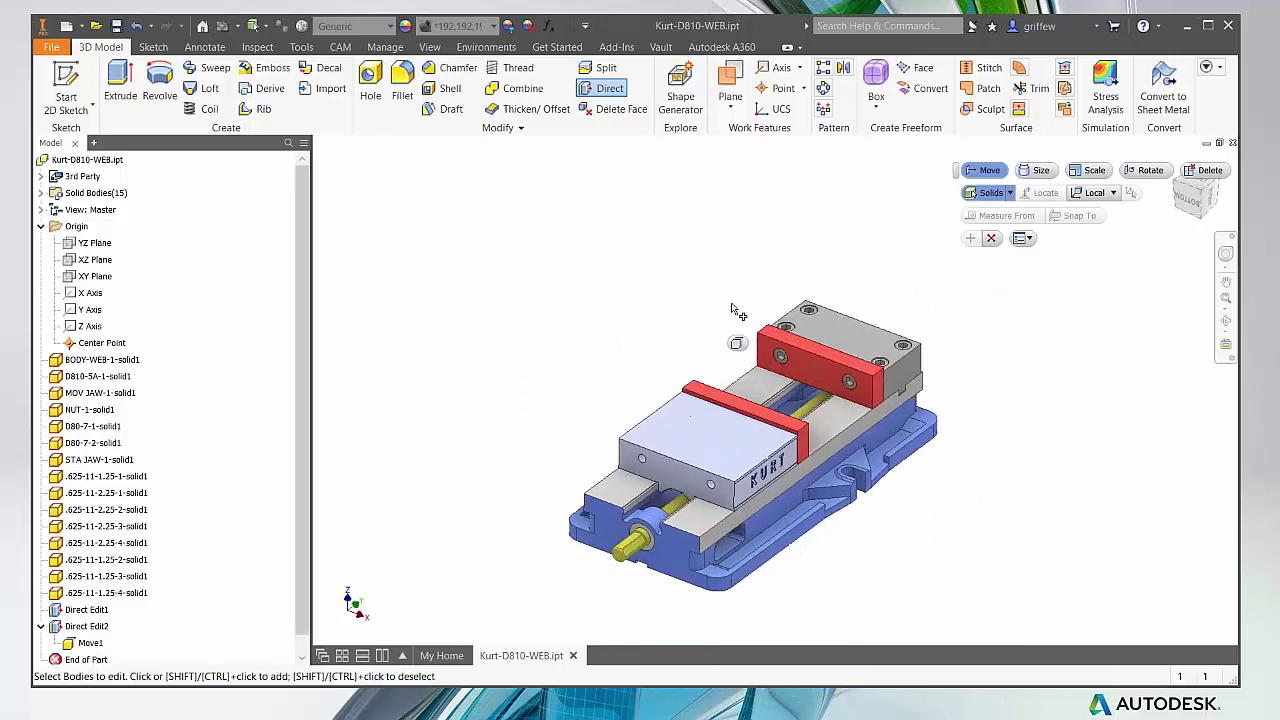
left_click_drag(489, 269, 1050, 645)
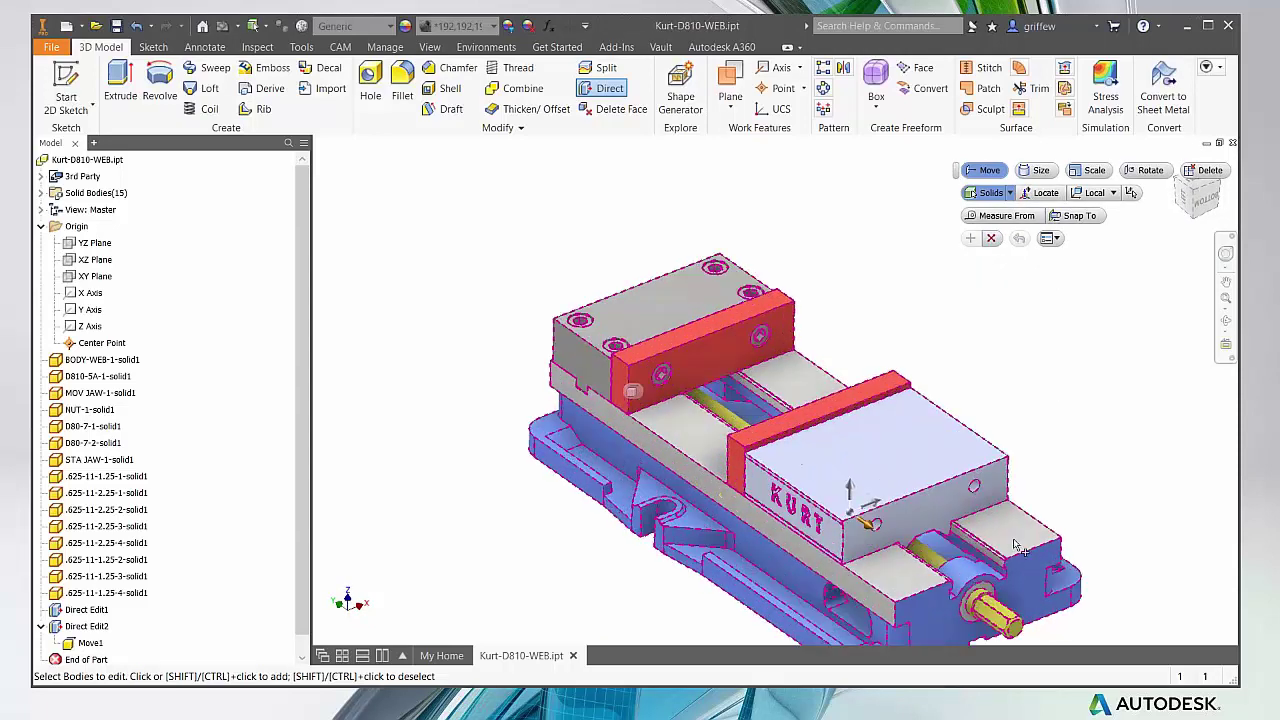
left_click(1046, 192)
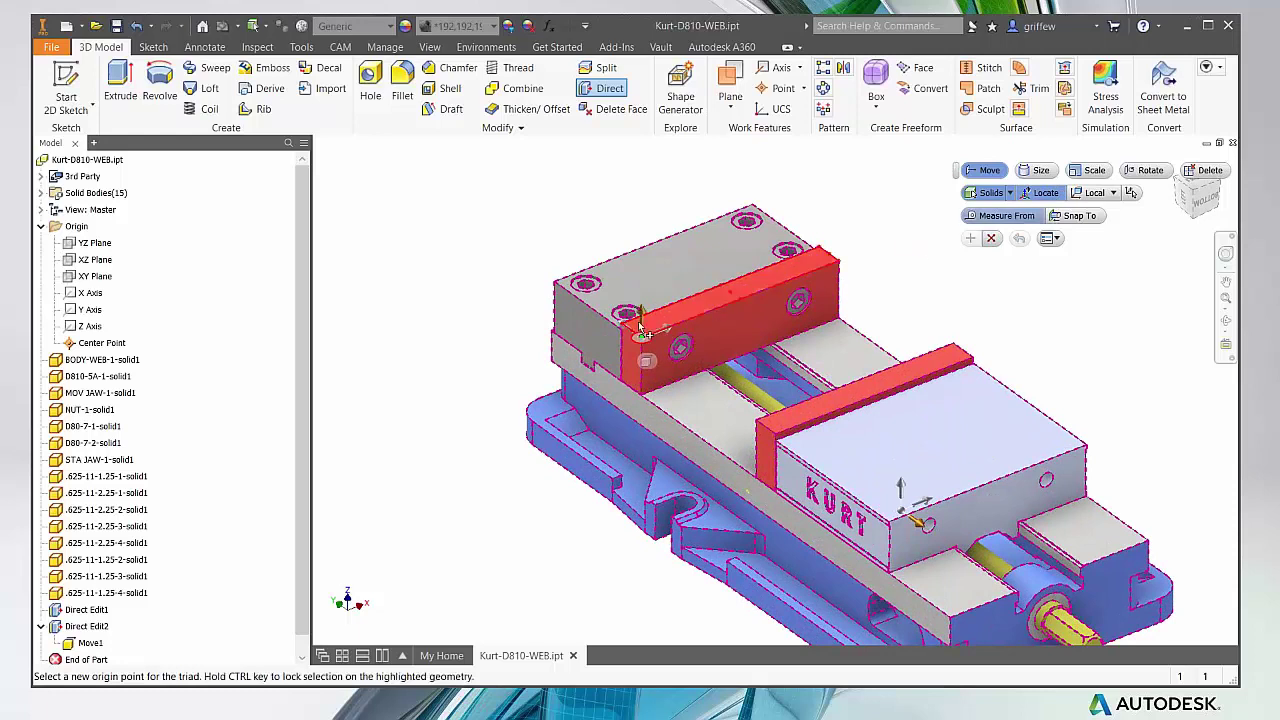
left_click(630, 330)
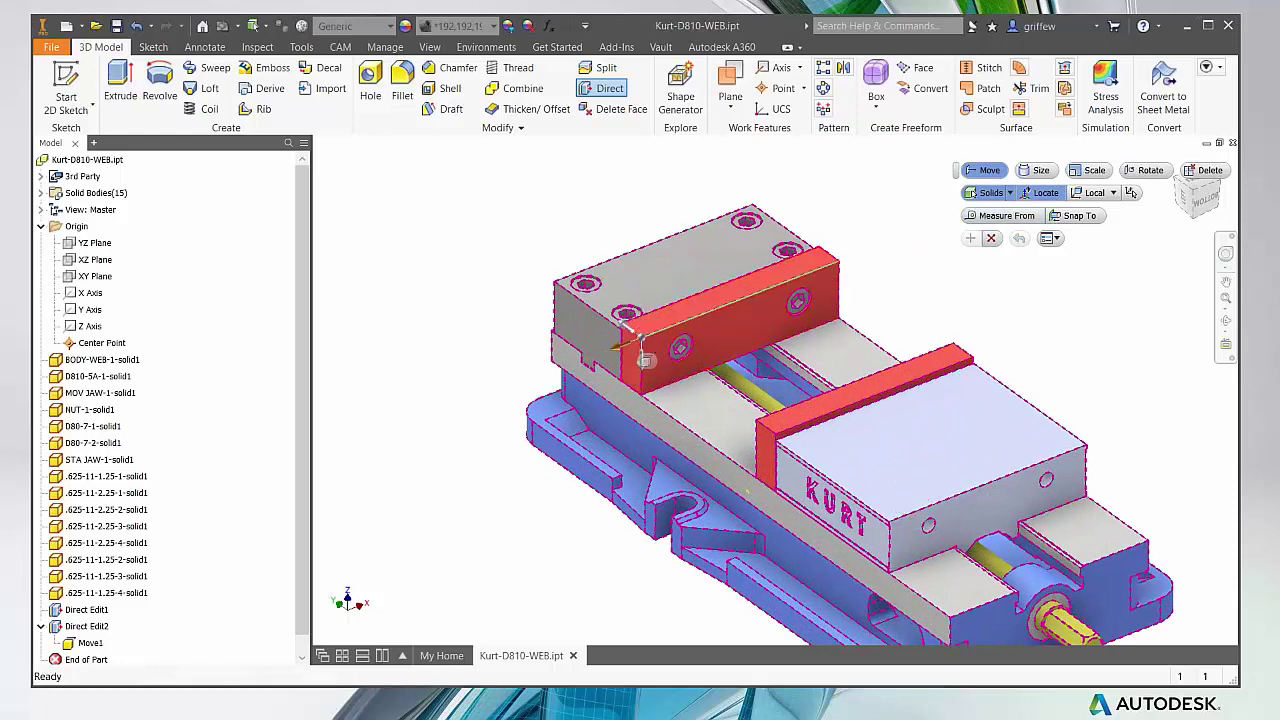
scroll(747, 491, "up", 4)
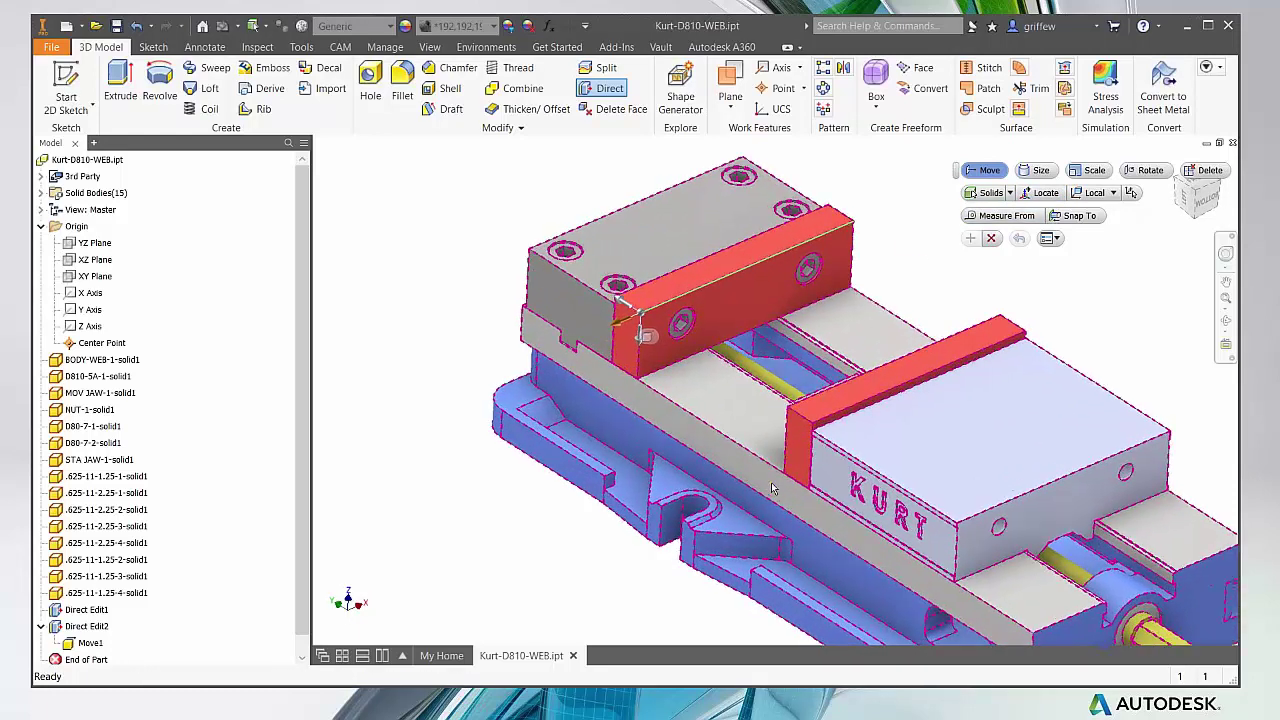
Step: Move the solid bodies along the vise's length and snap them to the origin's Center Point
middle_click_drag(782, 481, 825, 478, "shift")
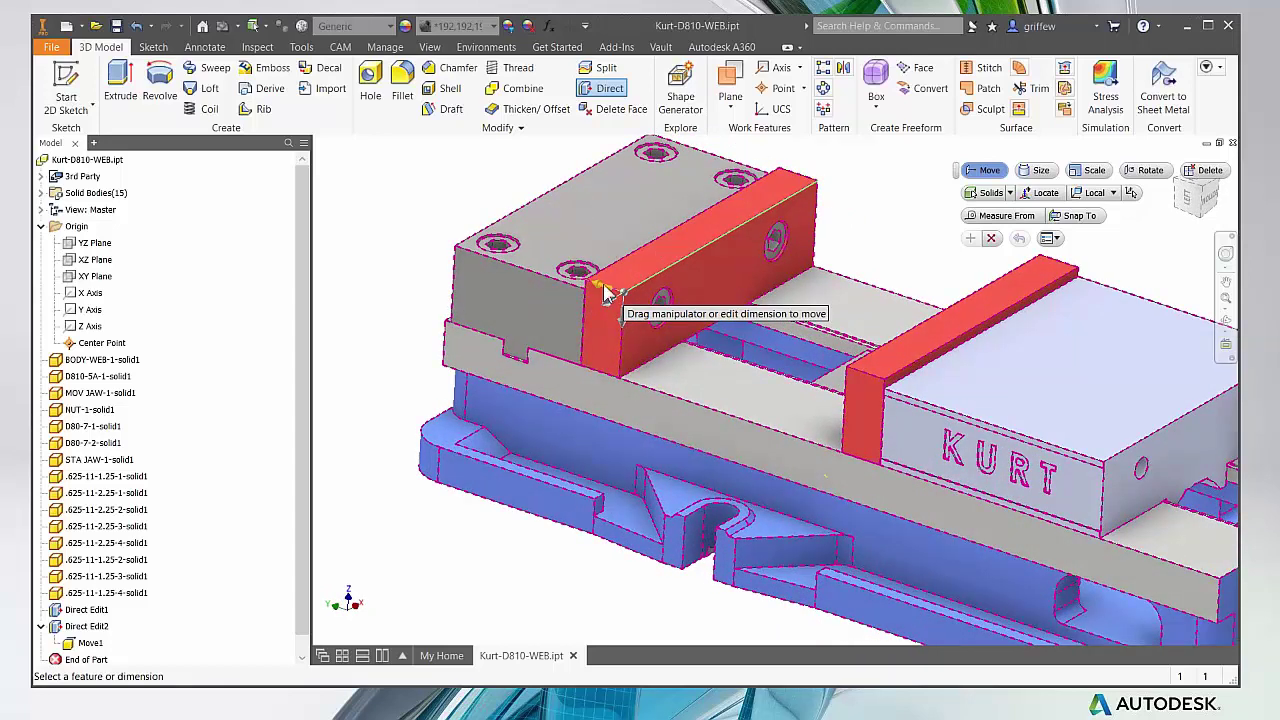
left_click(1079, 215)
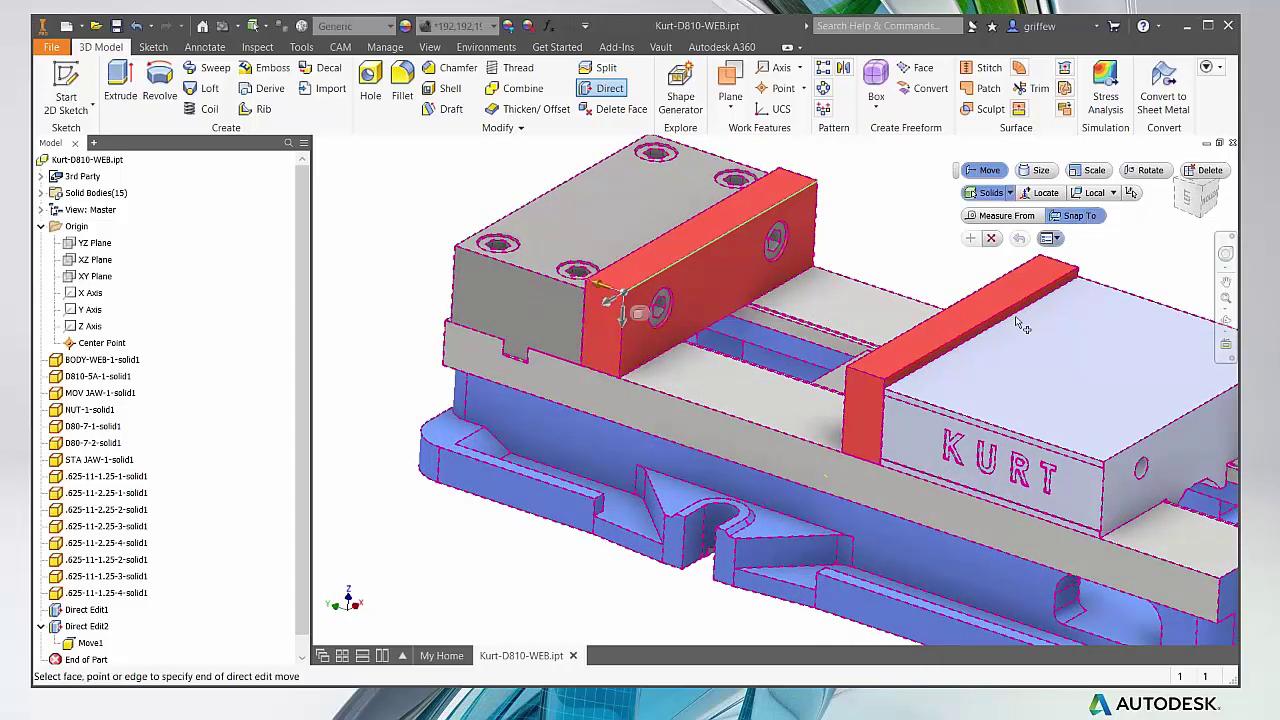
left_click(826, 475)
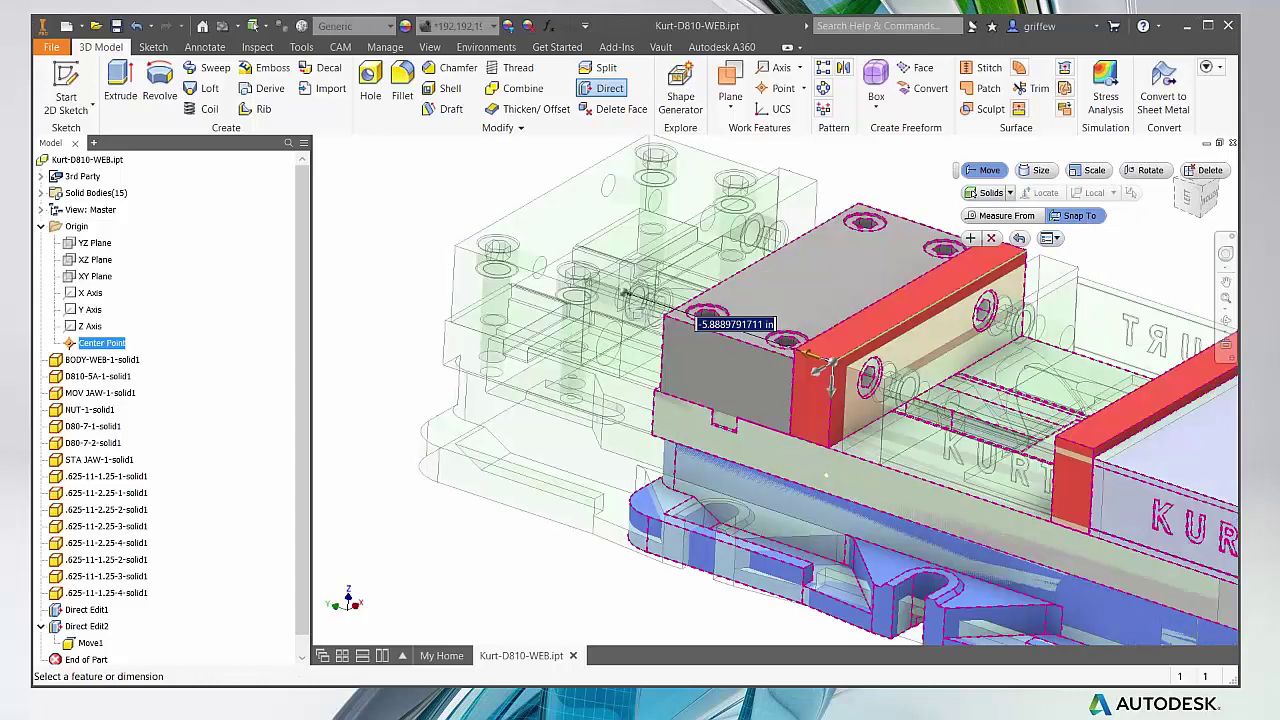
Step: Snap the solid bodies vertically to the origin's Center Point and apply the combined move
middle_click_drag(830, 390, 798, 355, "shift")
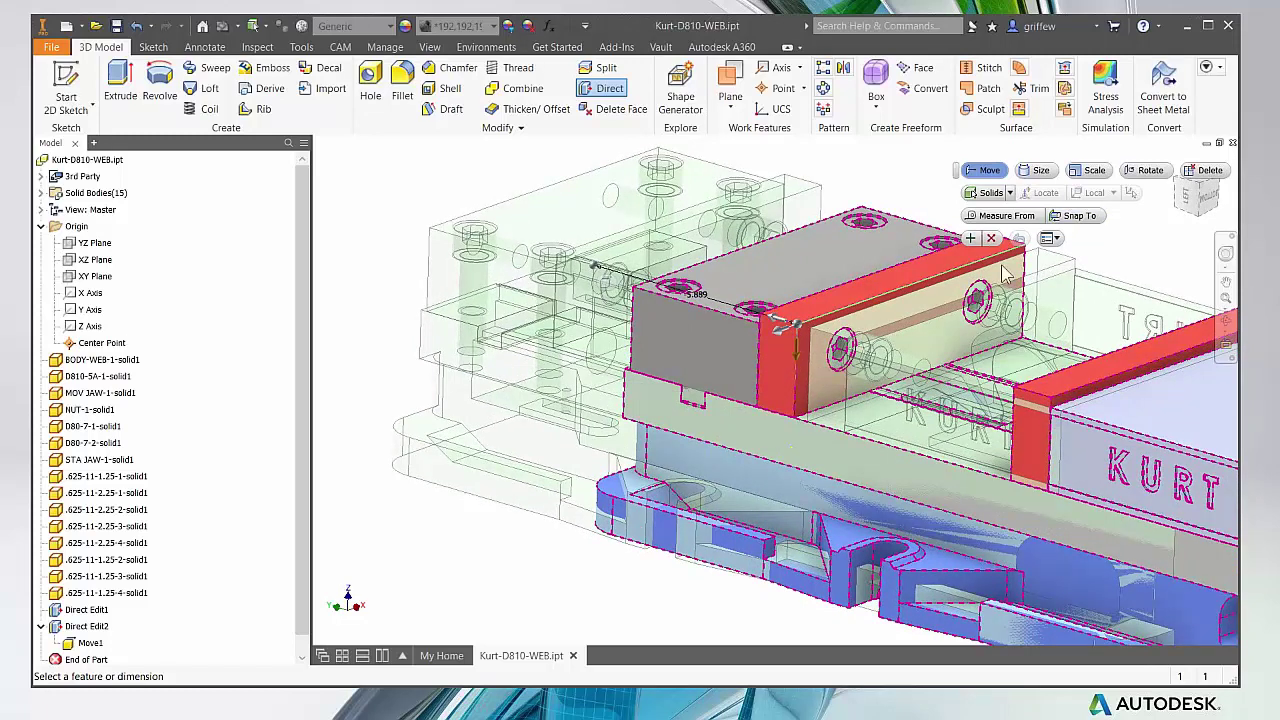
left_click(1068, 218)
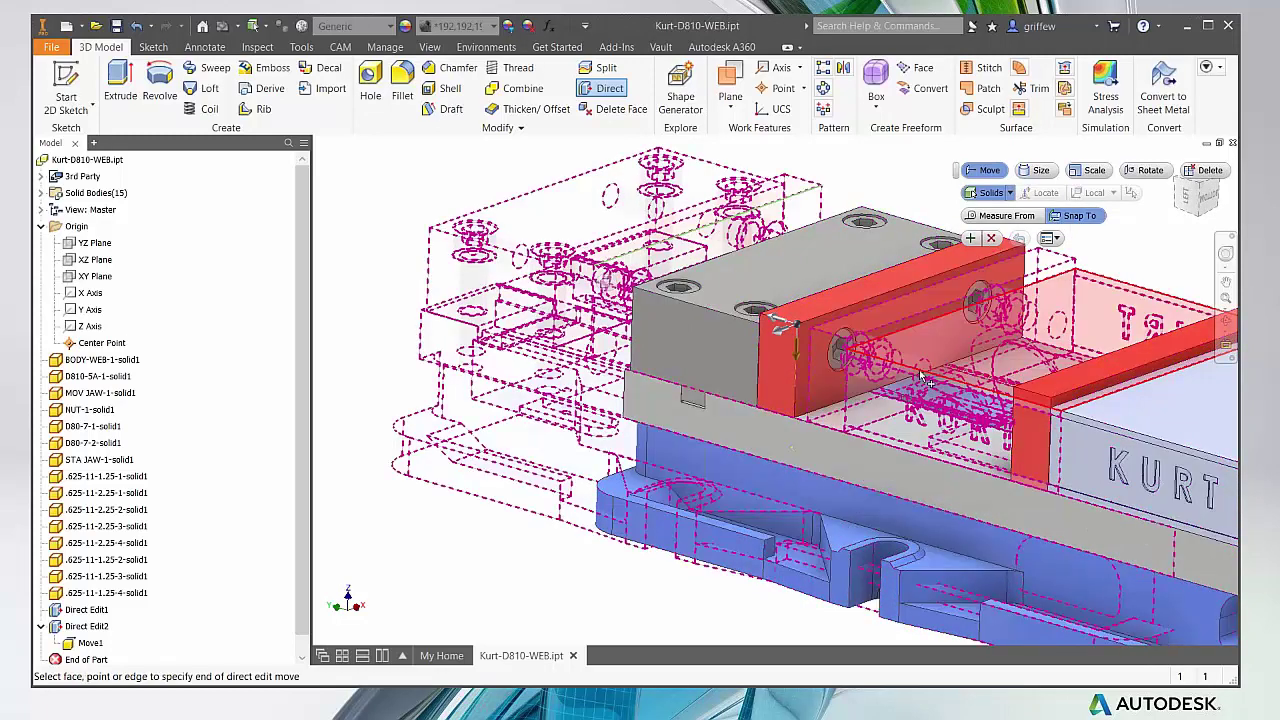
left_click(791, 452)
middle_click_drag(960, 350, 497, 297, "shift")
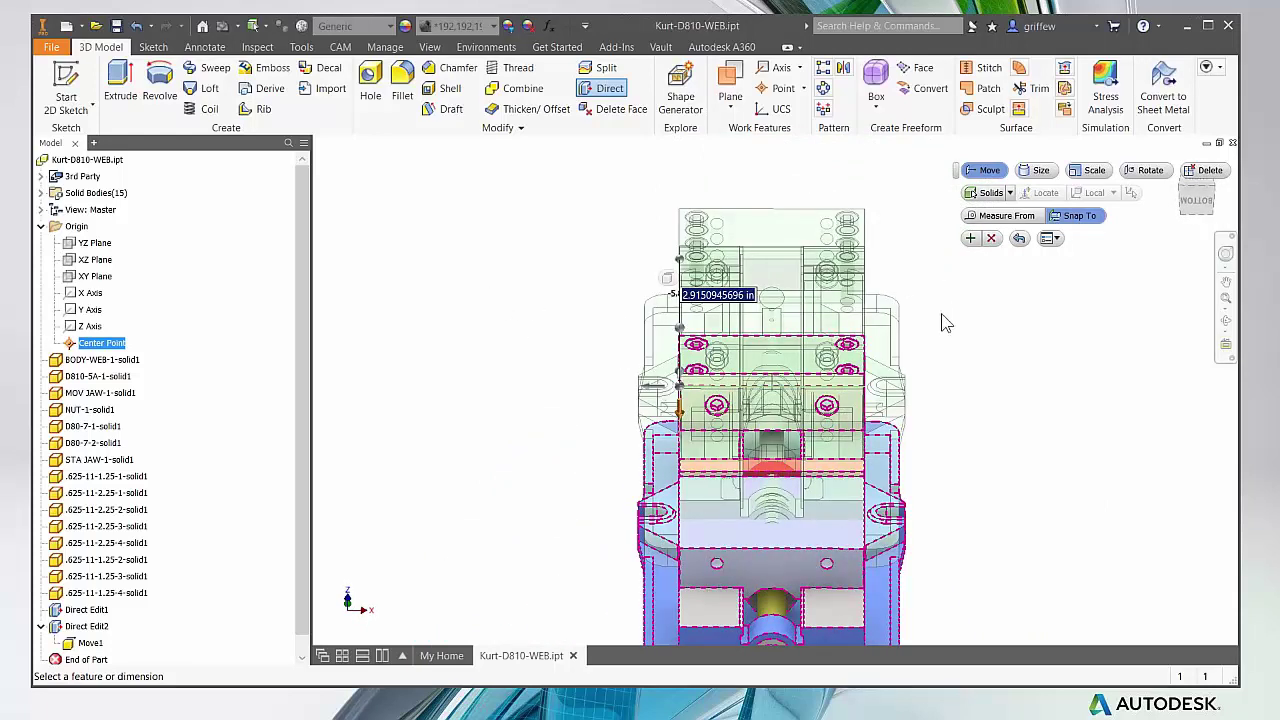
middle_click_drag(968, 331, 961, 314, "shift")
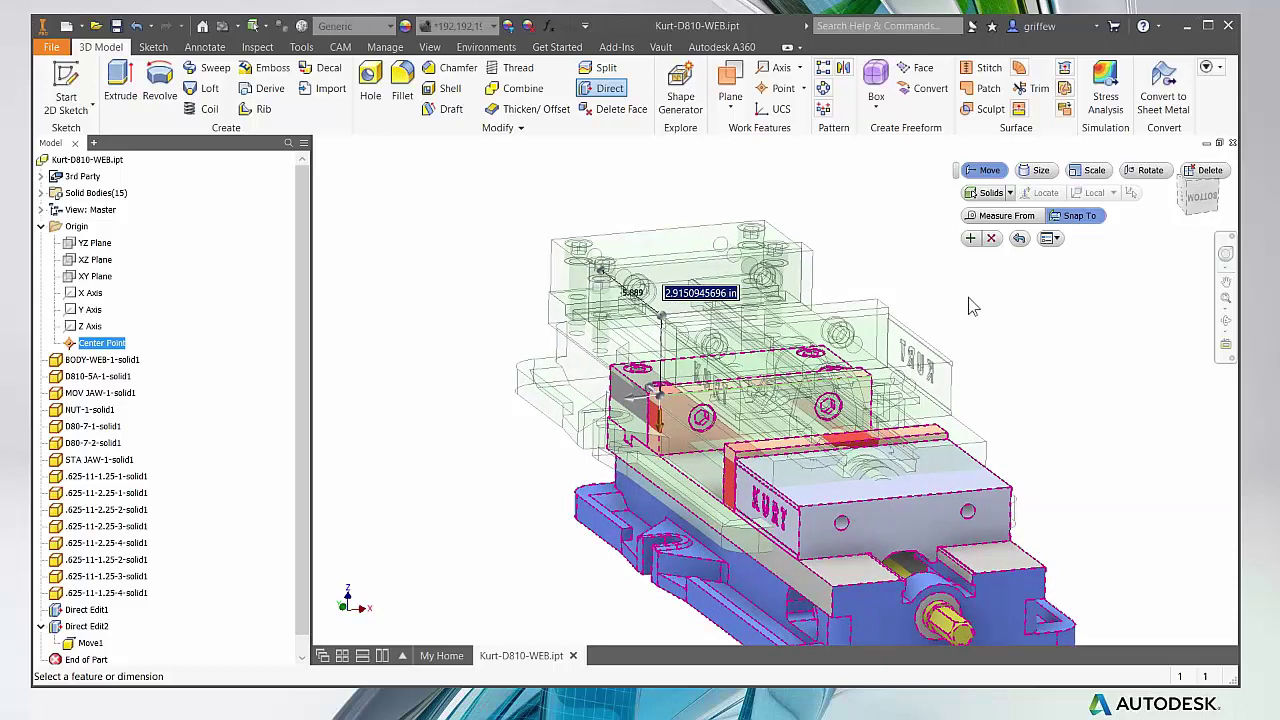
left_click(971, 241)
Step: Finish the Direct Edit and collapse the Origin folder in the model tree
key("F6")
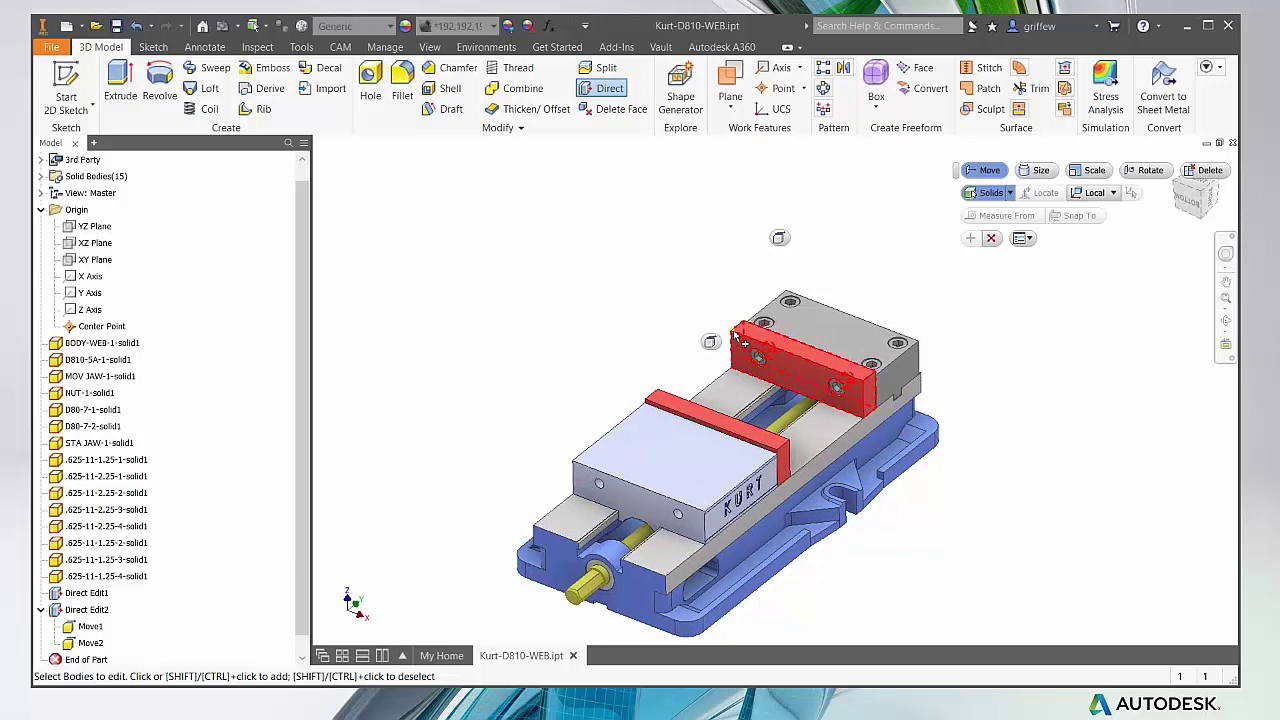
left_click(990, 239)
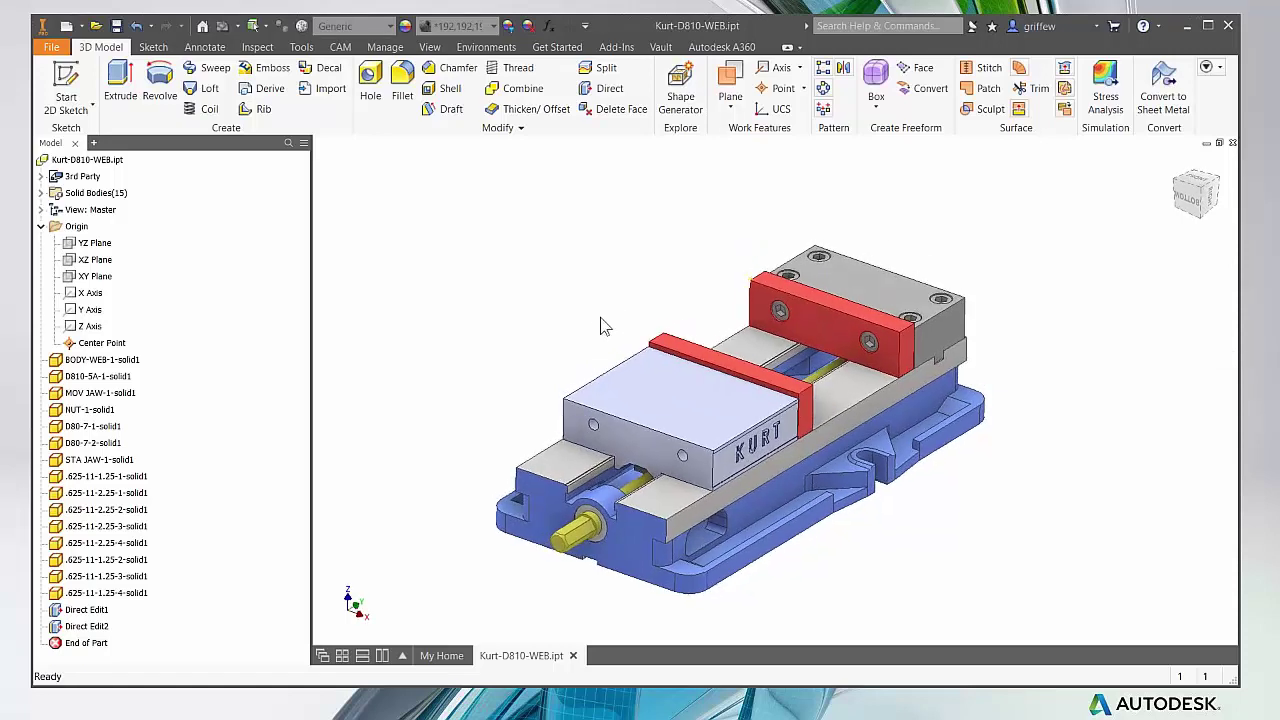
left_click(42, 228)
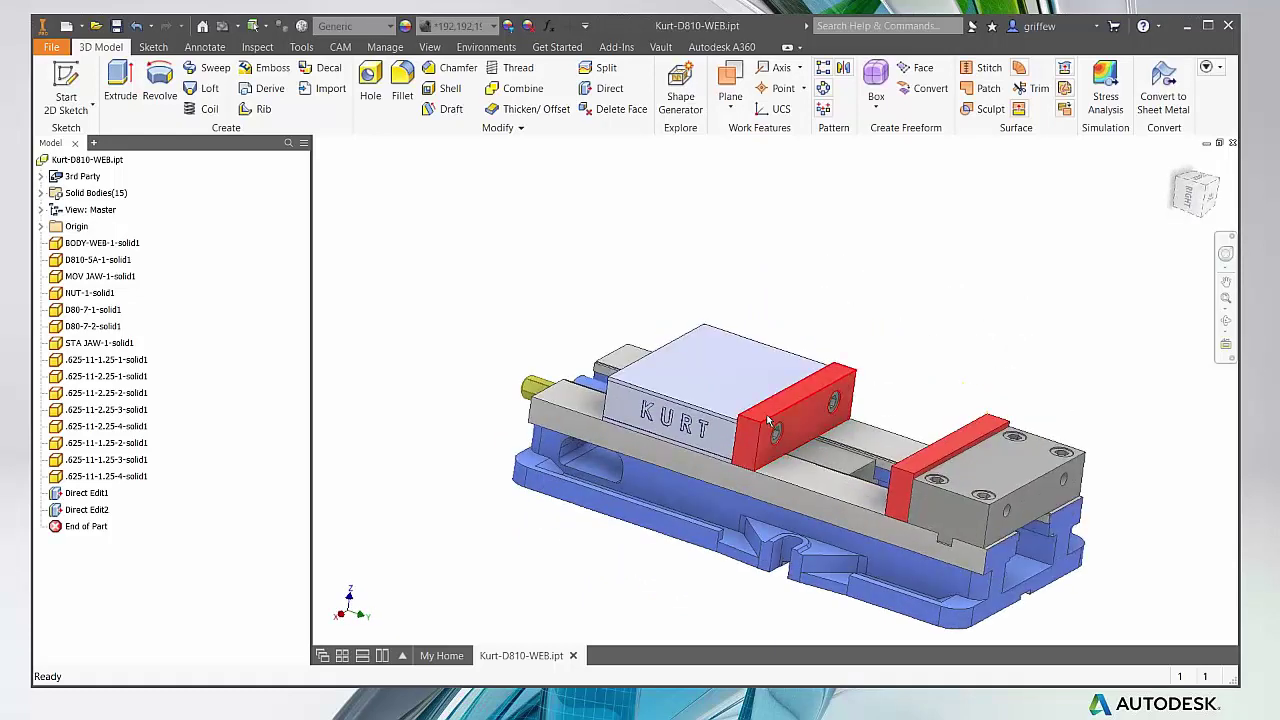
Step: Start Make Components and select all of the vise's solid bodies
middle_click_drag(700, 400, 829, 378, "shift")
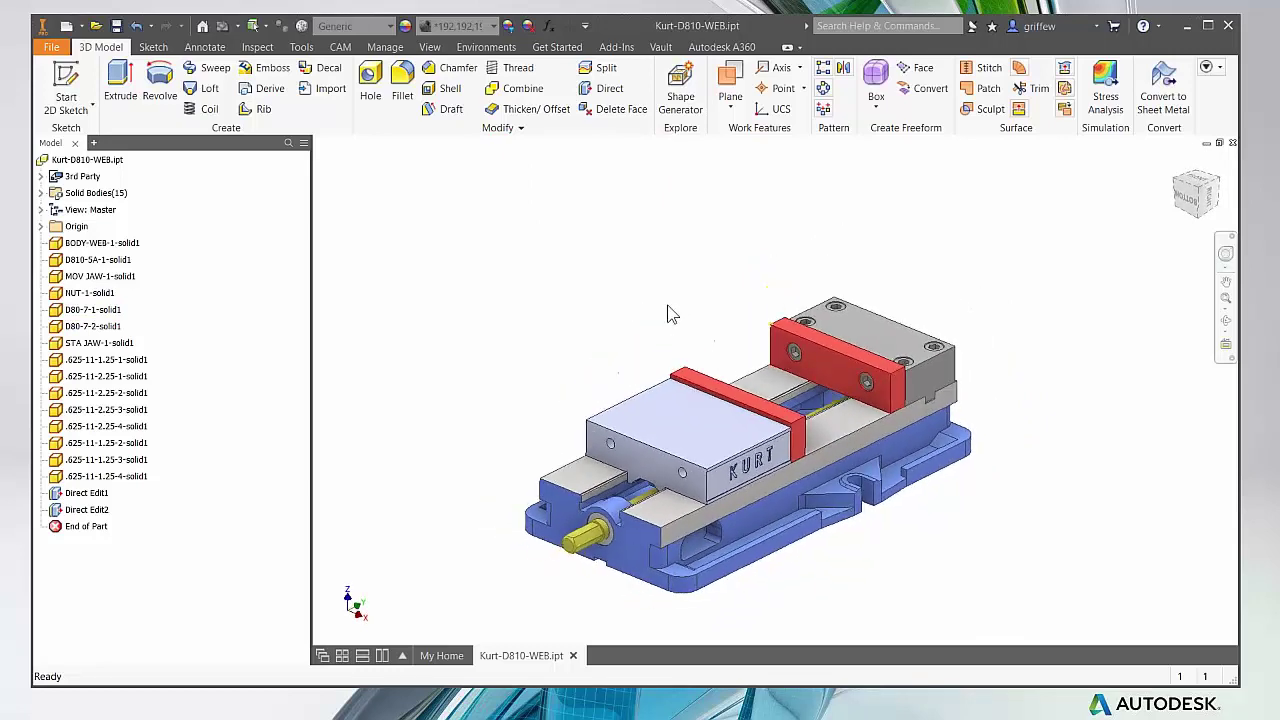
left_click(385, 48)
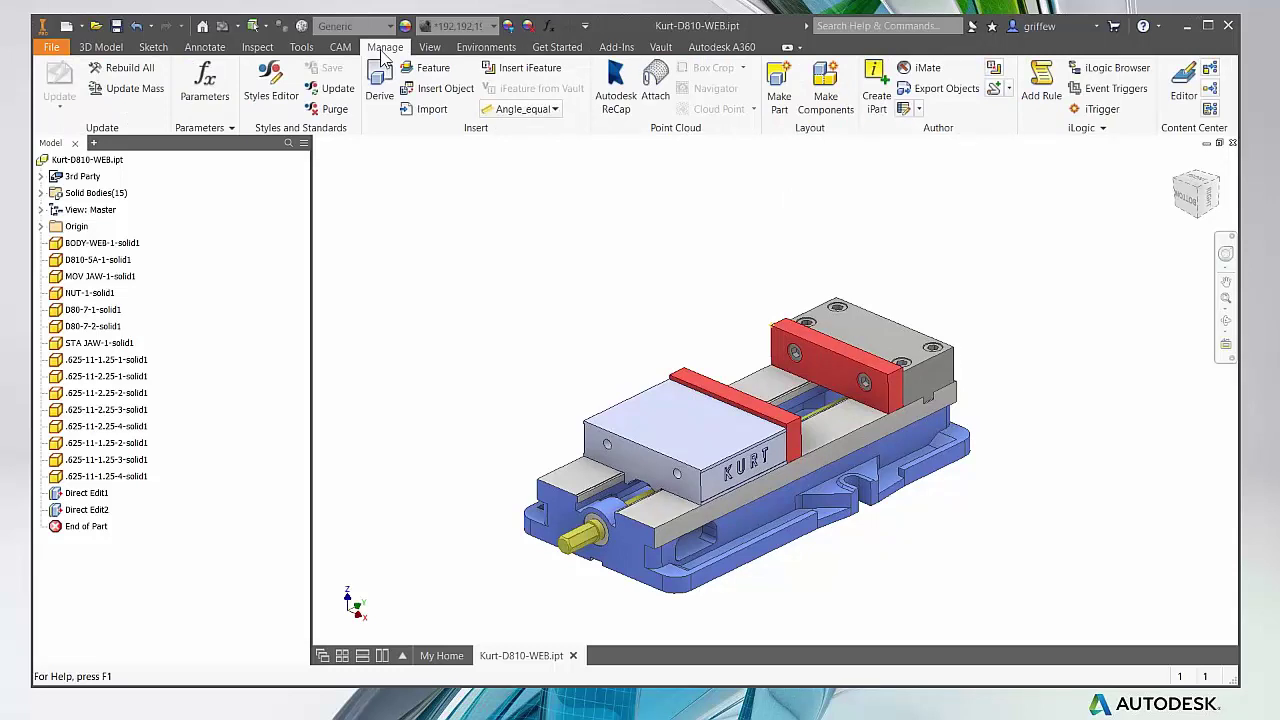
left_click(828, 88)
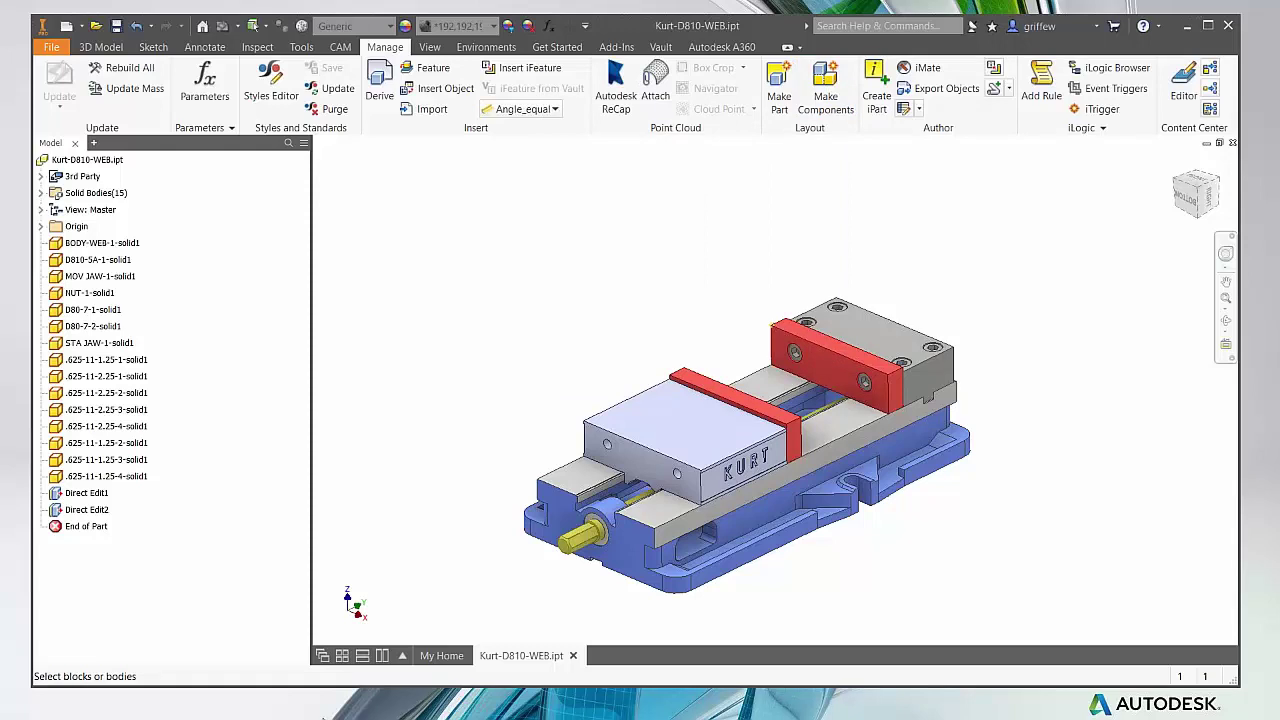
left_click_drag(438, 306, 565, 114)
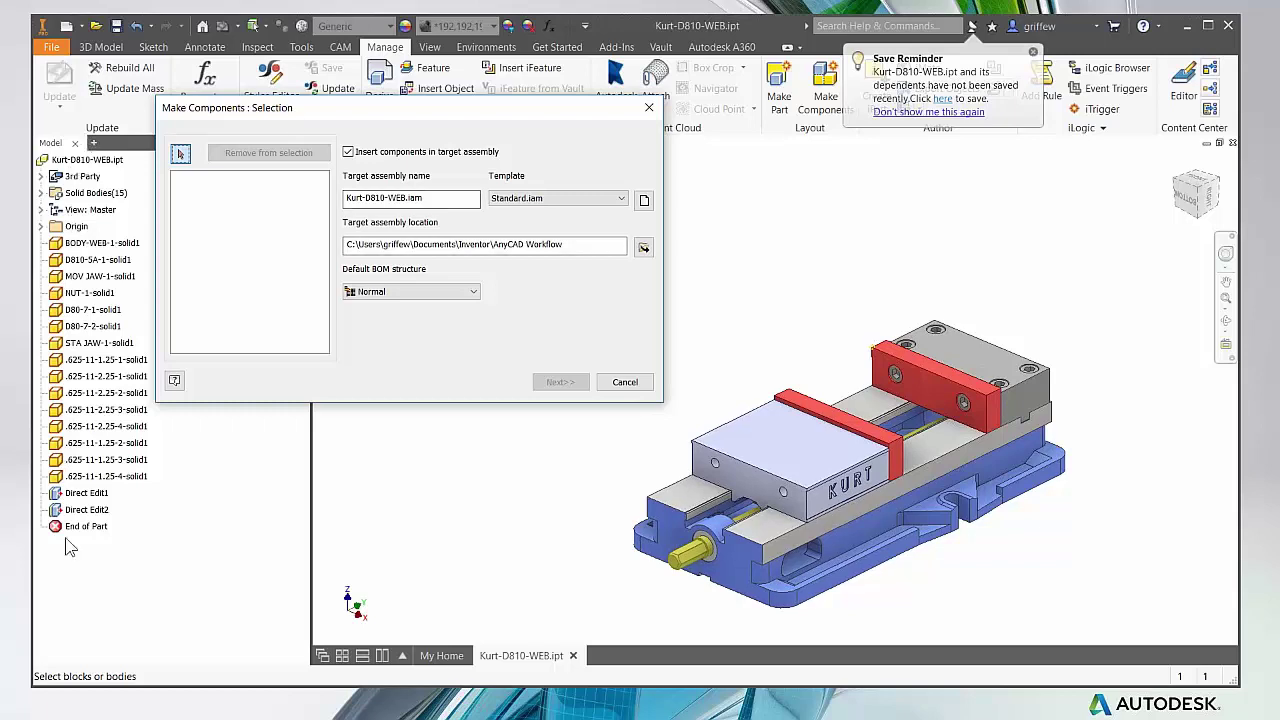
scroll(990, 380, "down", 2)
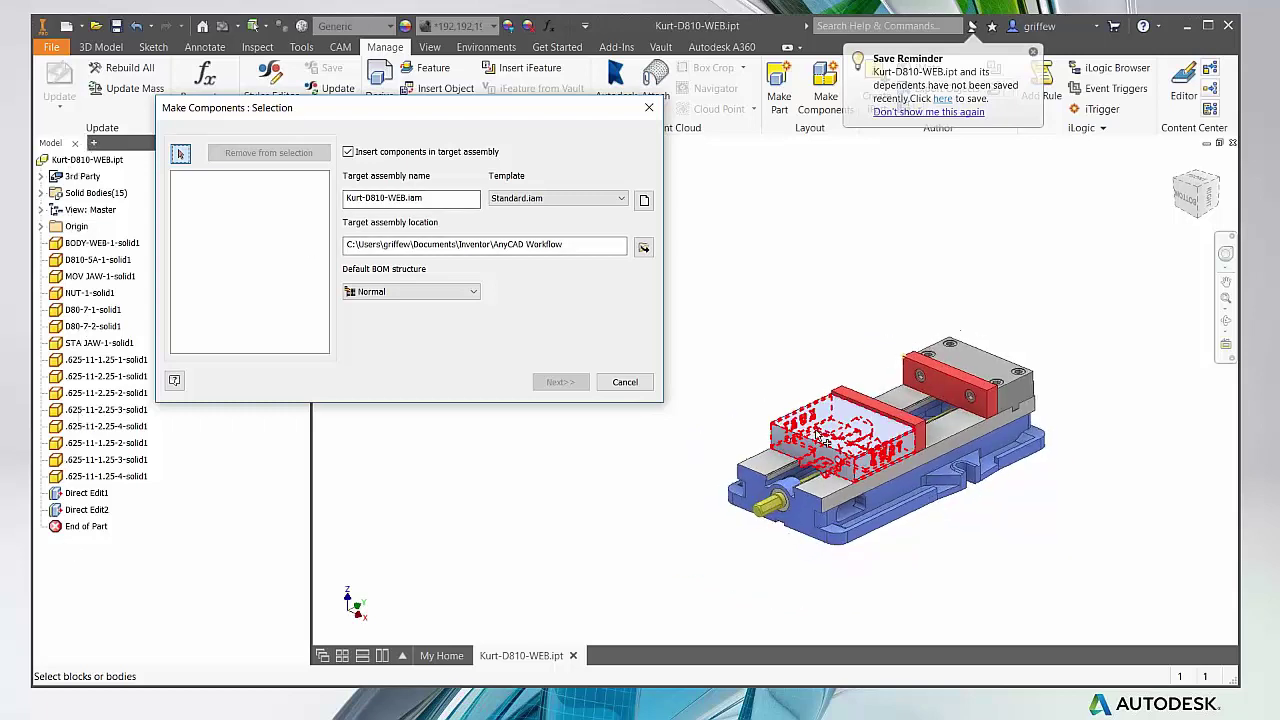
scroll(800, 414, "up", 1)
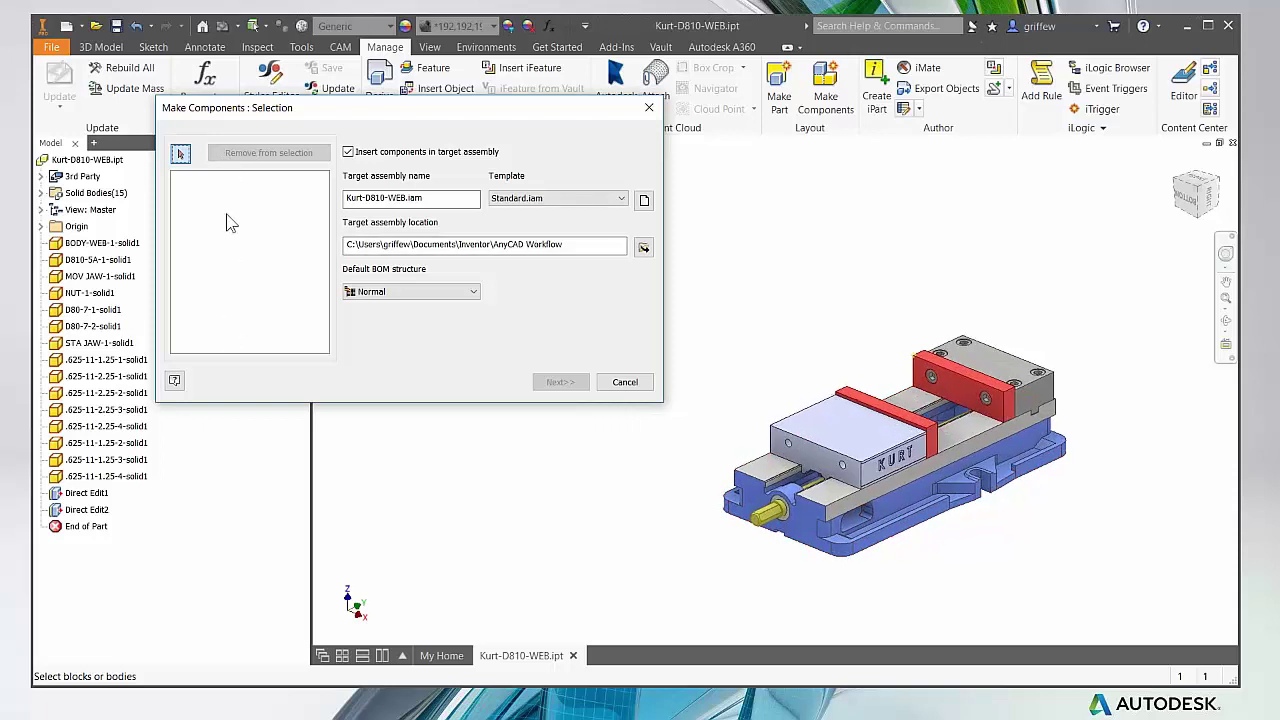
left_click_drag(690, 248, 1140, 596)
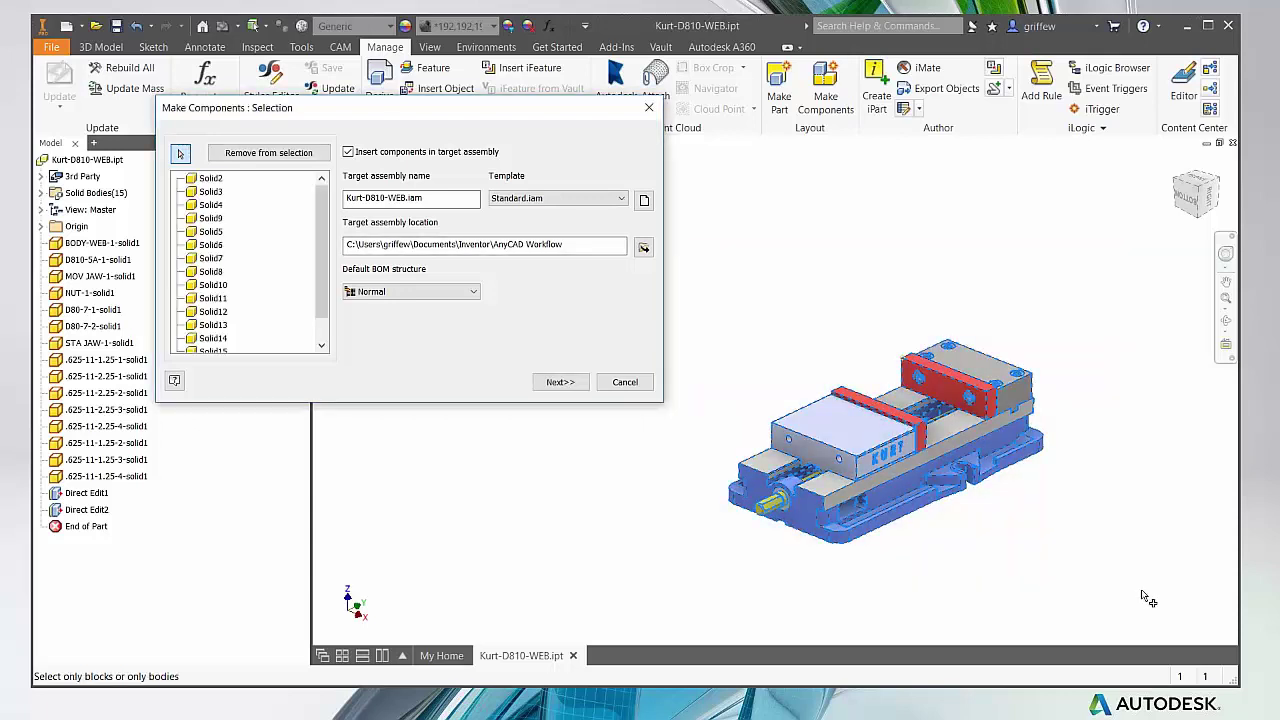
Step: Name the target assembly Kurt_Template.iam, keep the Standard.iam template and continue to the body settings
mouse_move(320, 217)
left_mouse_down()
mouse_move(327, 279)
mouse_move(330, 200)
left_mouse_up()
left_click(360, 197)
left_click_drag(407, 197, 369, 197)
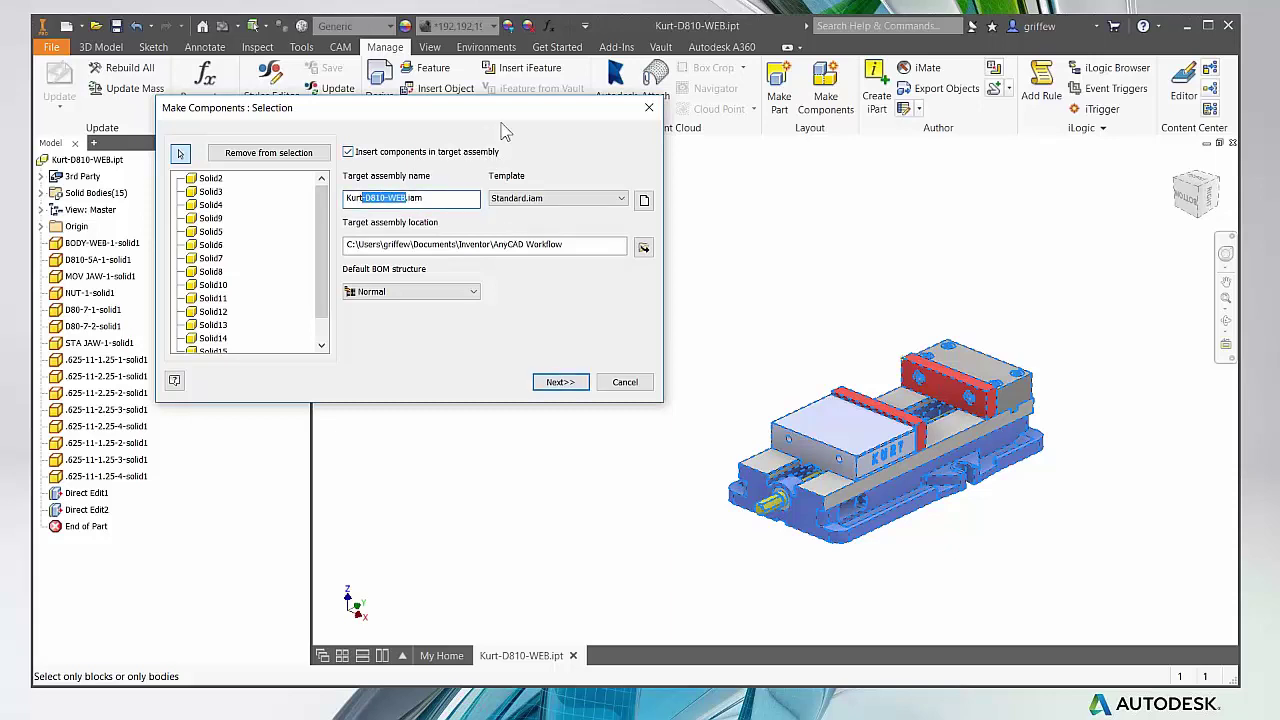
key("BackSpace")
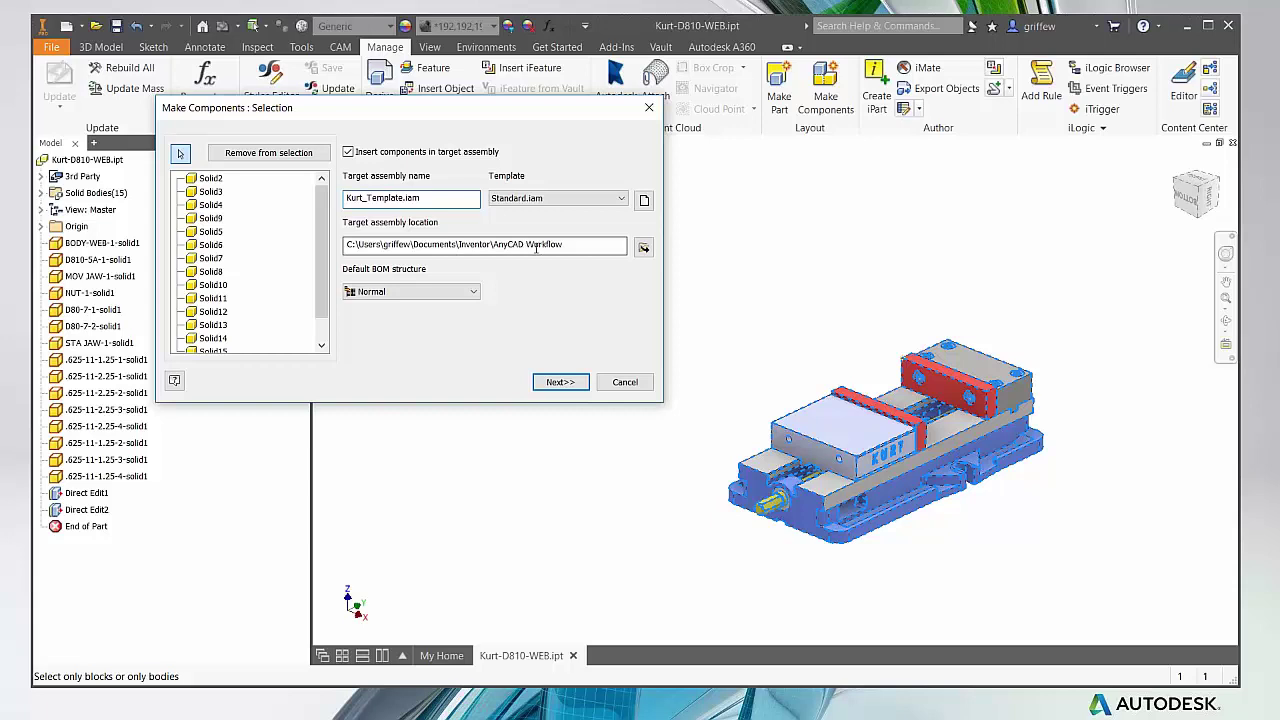
left_click(560, 382)
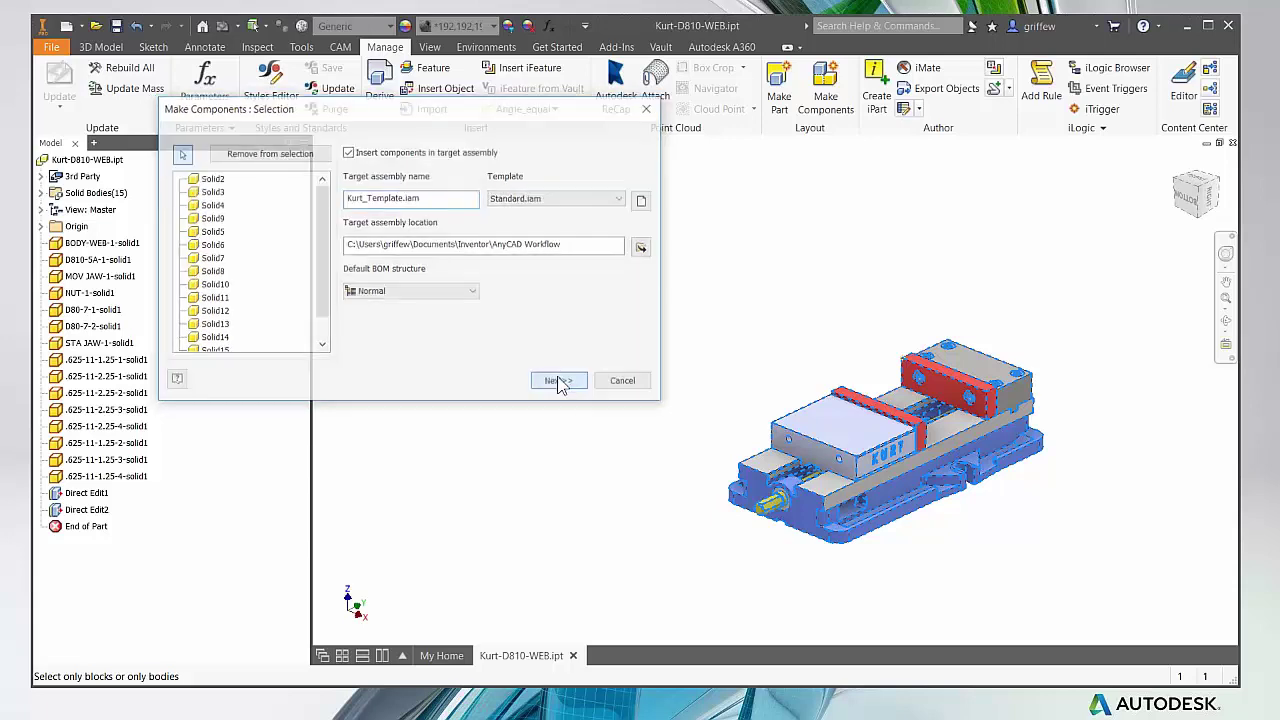
Step: Enlarge the body list to show every component, then create the parts with their default names
left_click_drag(508, 698, 525, 110)
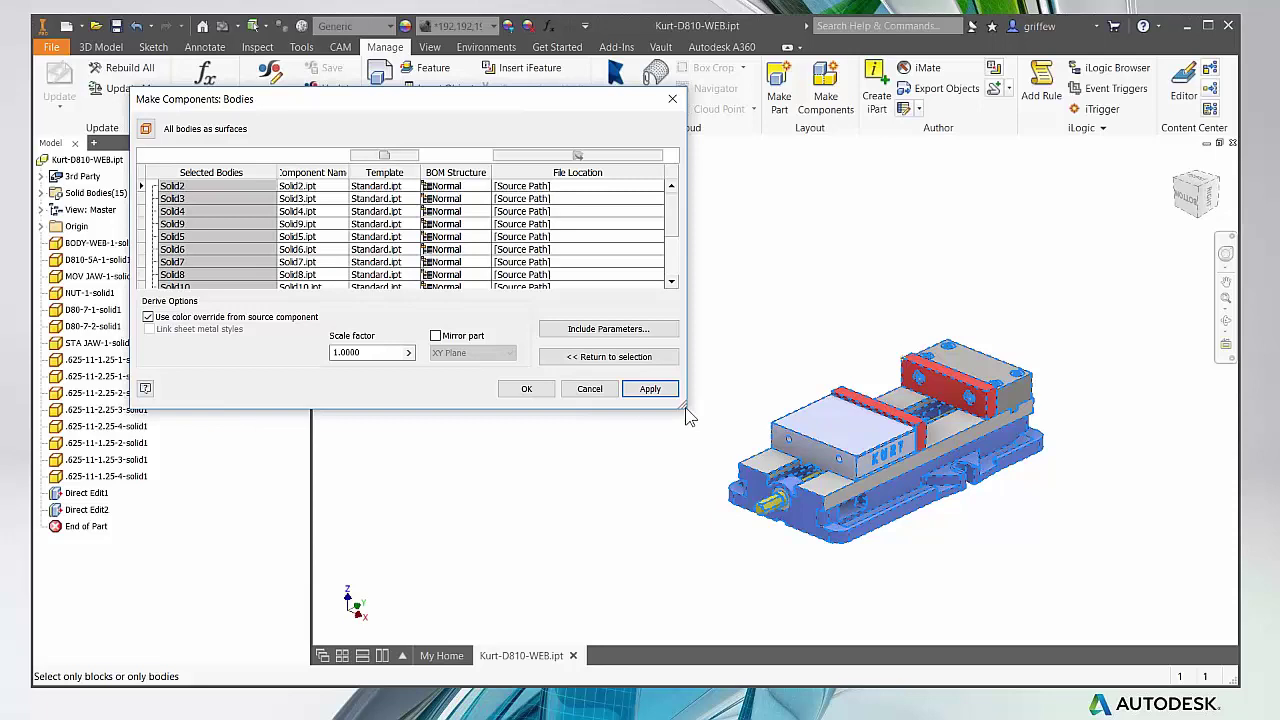
left_click_drag(688, 416, 866, 412)
left_click_drag(697, 412, 697, 614)
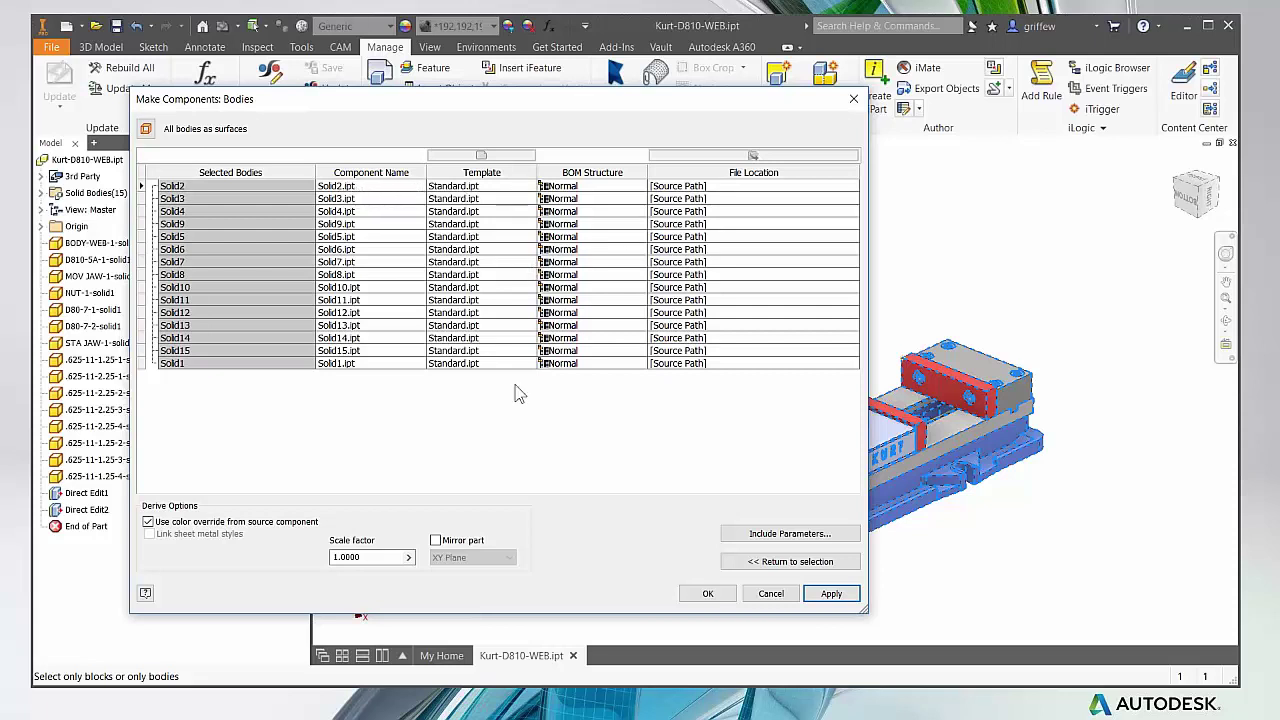
left_click(333, 186)
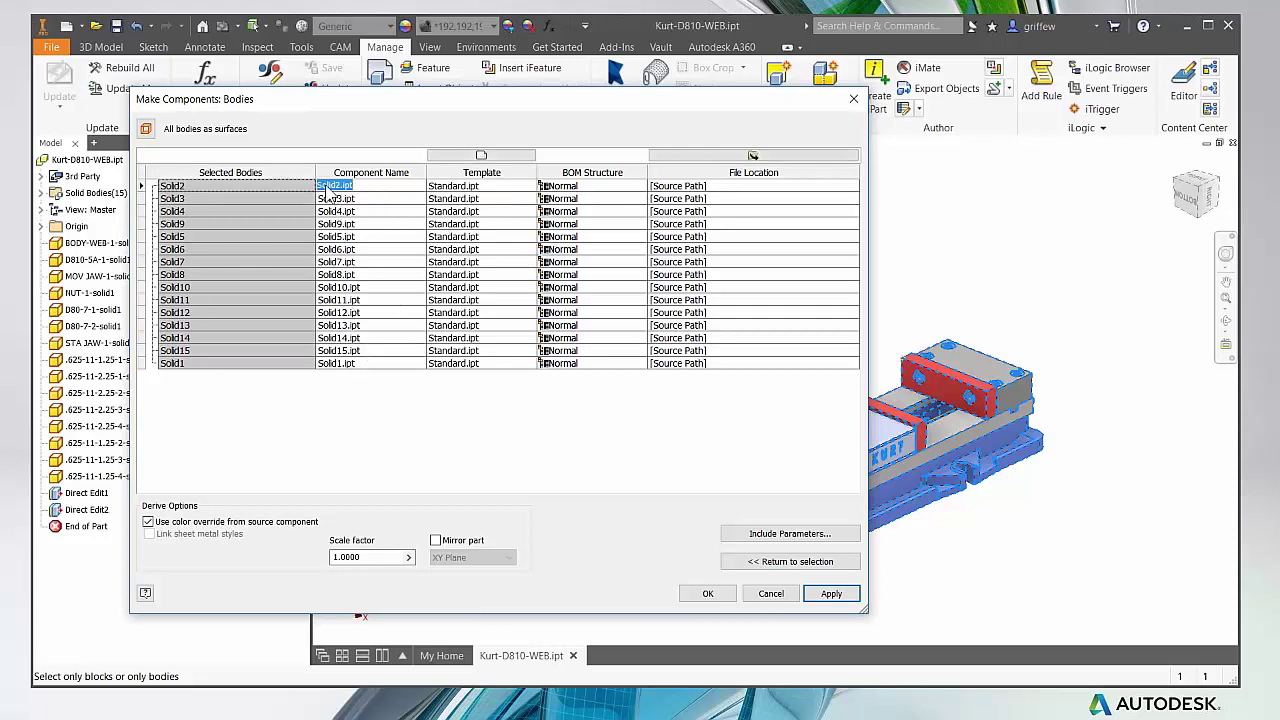
left_click(343, 185)
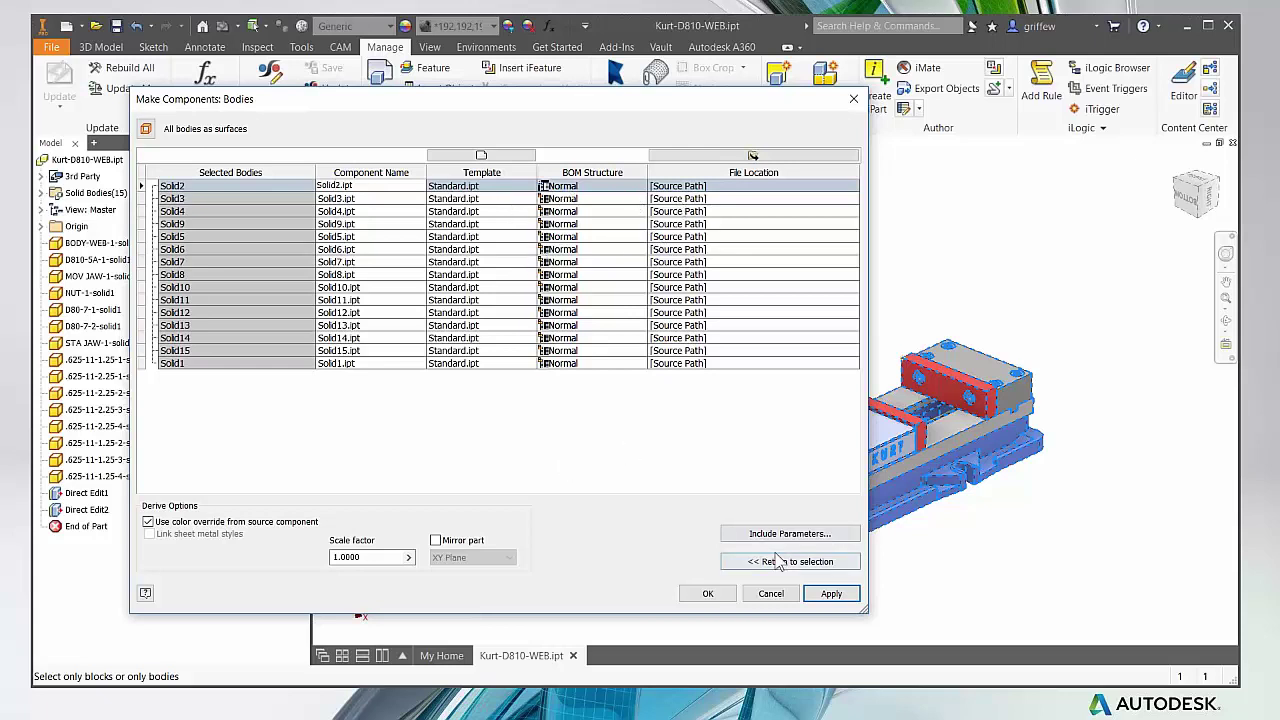
left_click(831, 593)
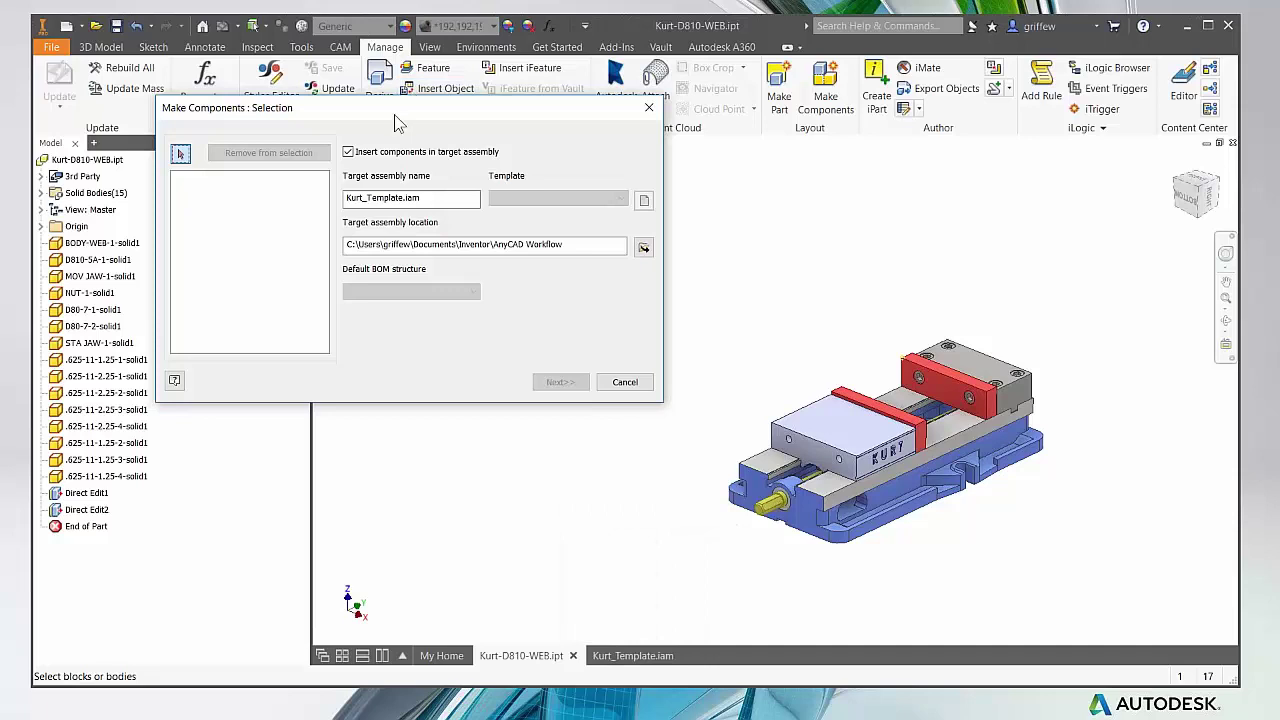
Step: Close Make Components and switch to the Kurt_Template.iam assembly in its home view
left_click_drag(395, 122, 340, 103)
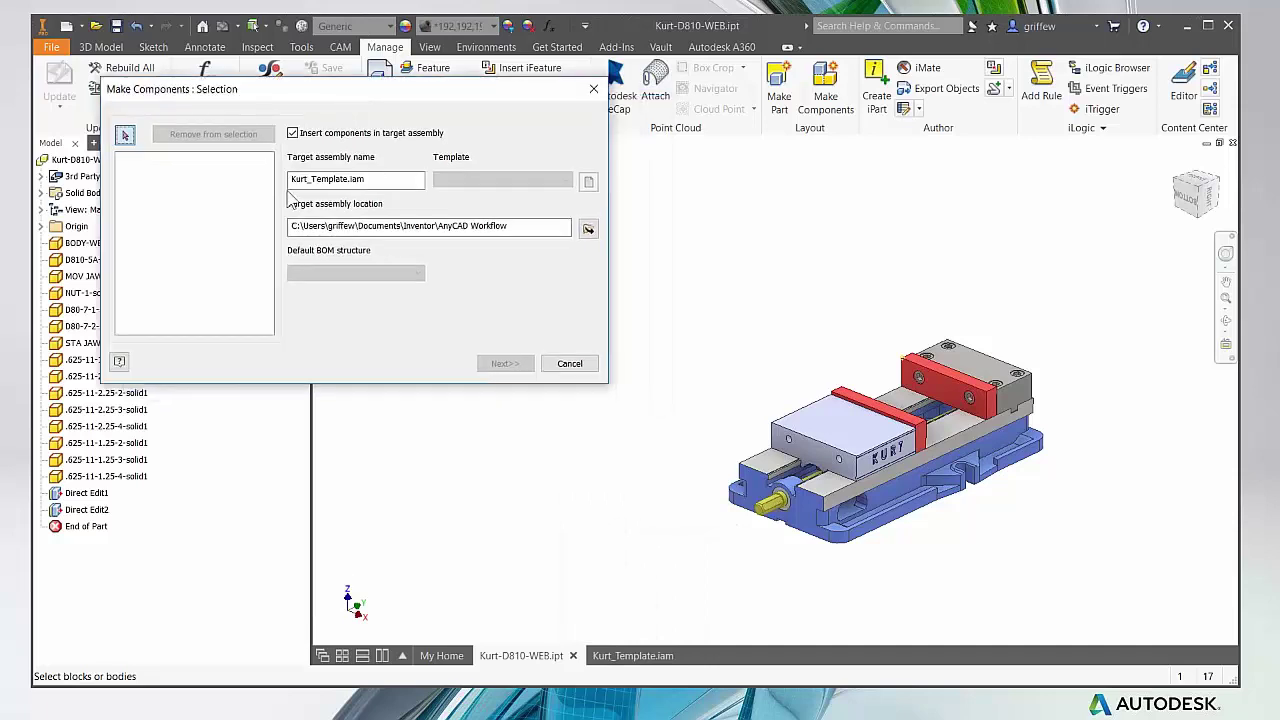
left_click(584, 365)
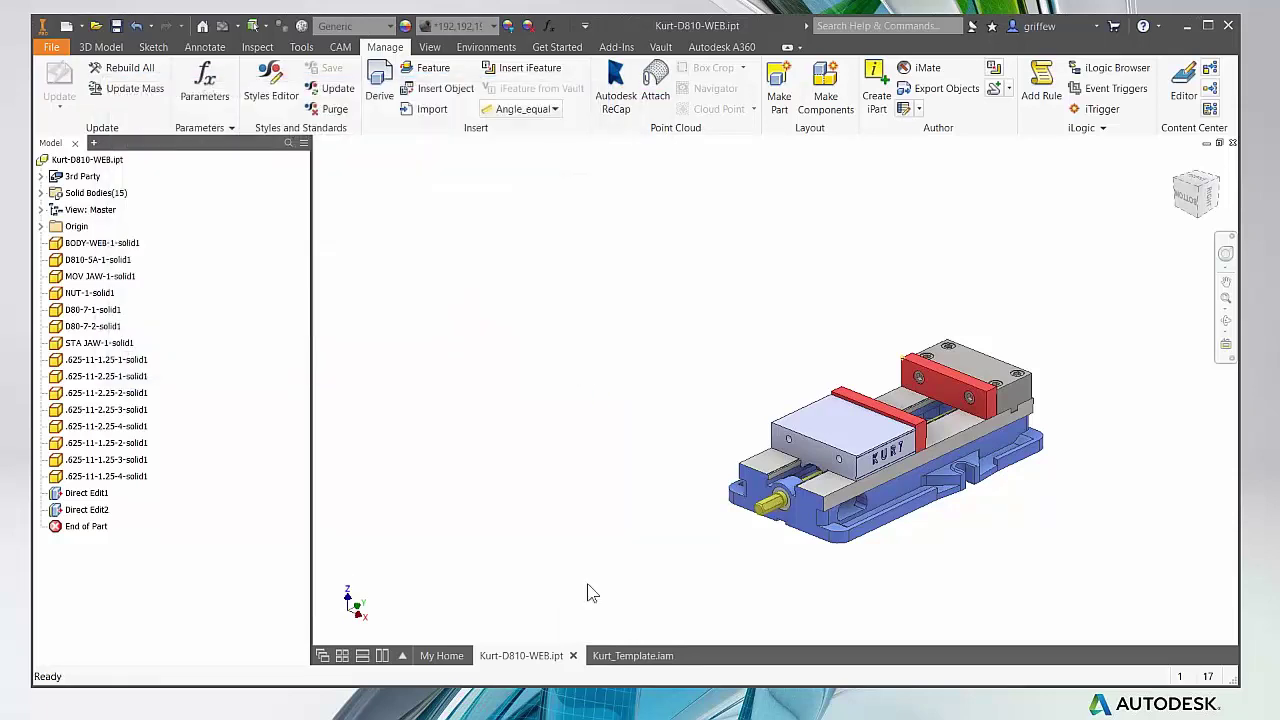
left_click(638, 660)
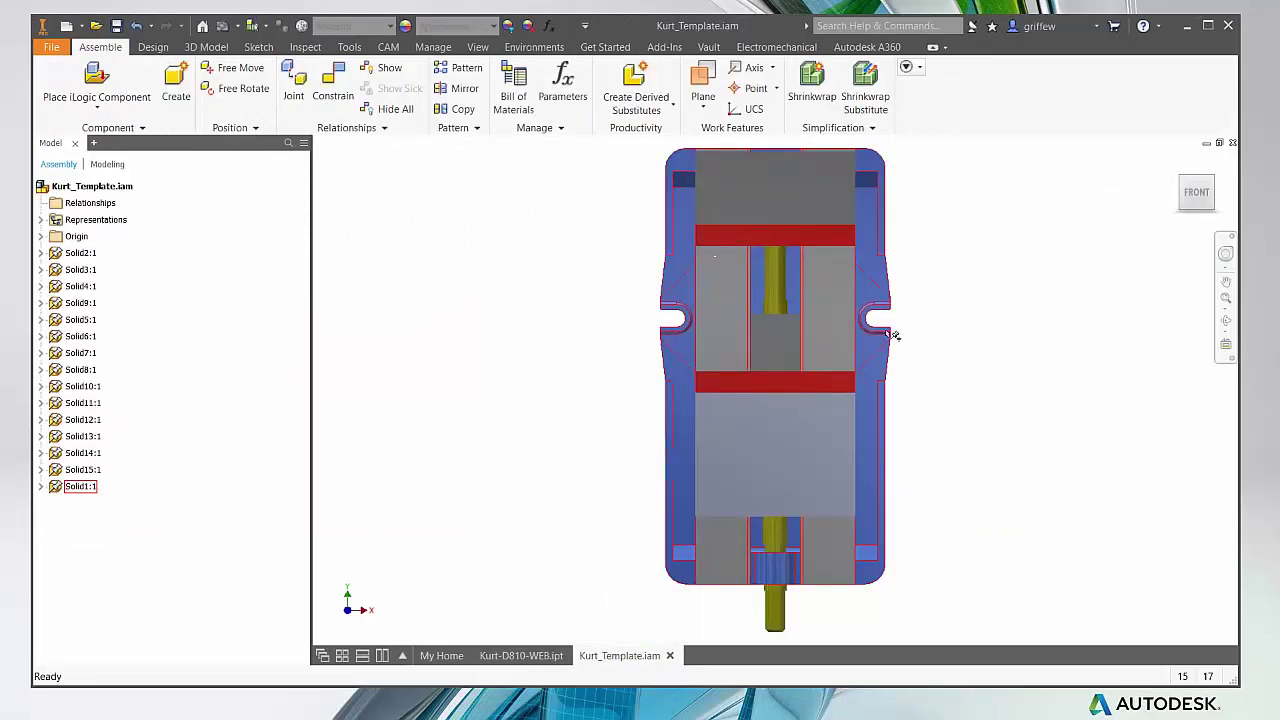
key("F6")
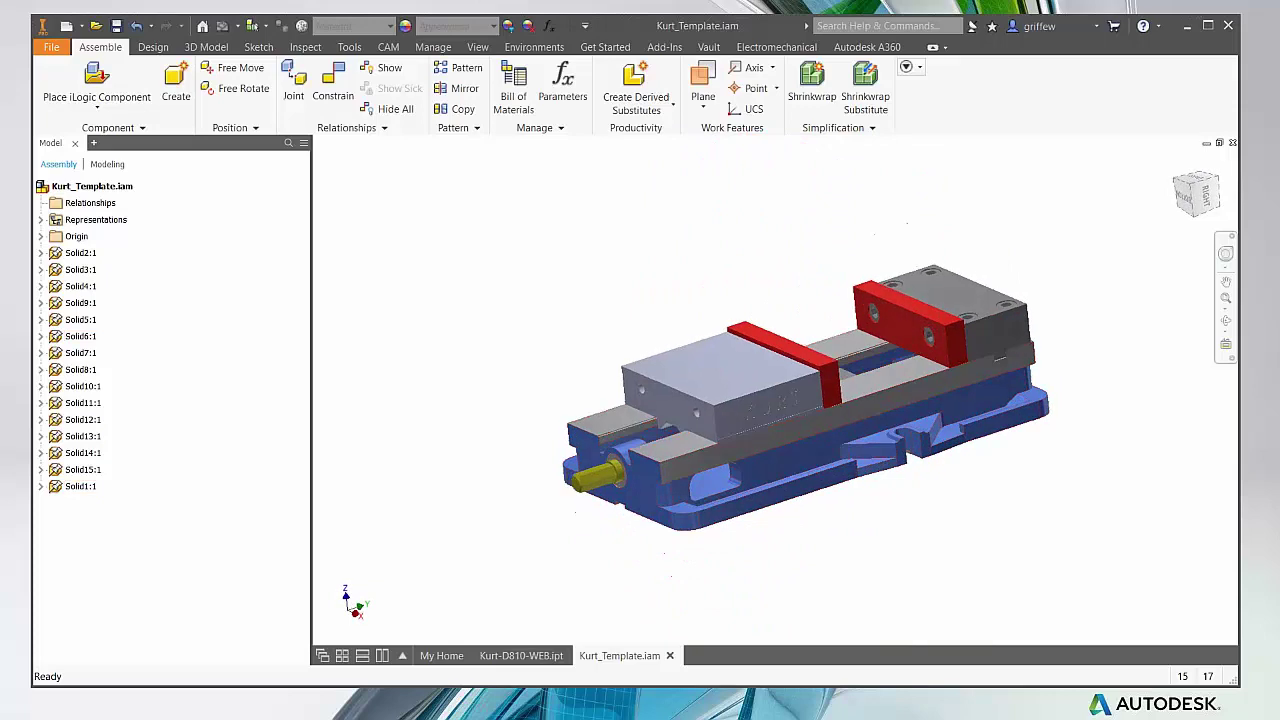
Step: Examine the origin planes of Solid2:1 and Solid3:1 in the model tree, then collapse both components
left_click(41, 253)
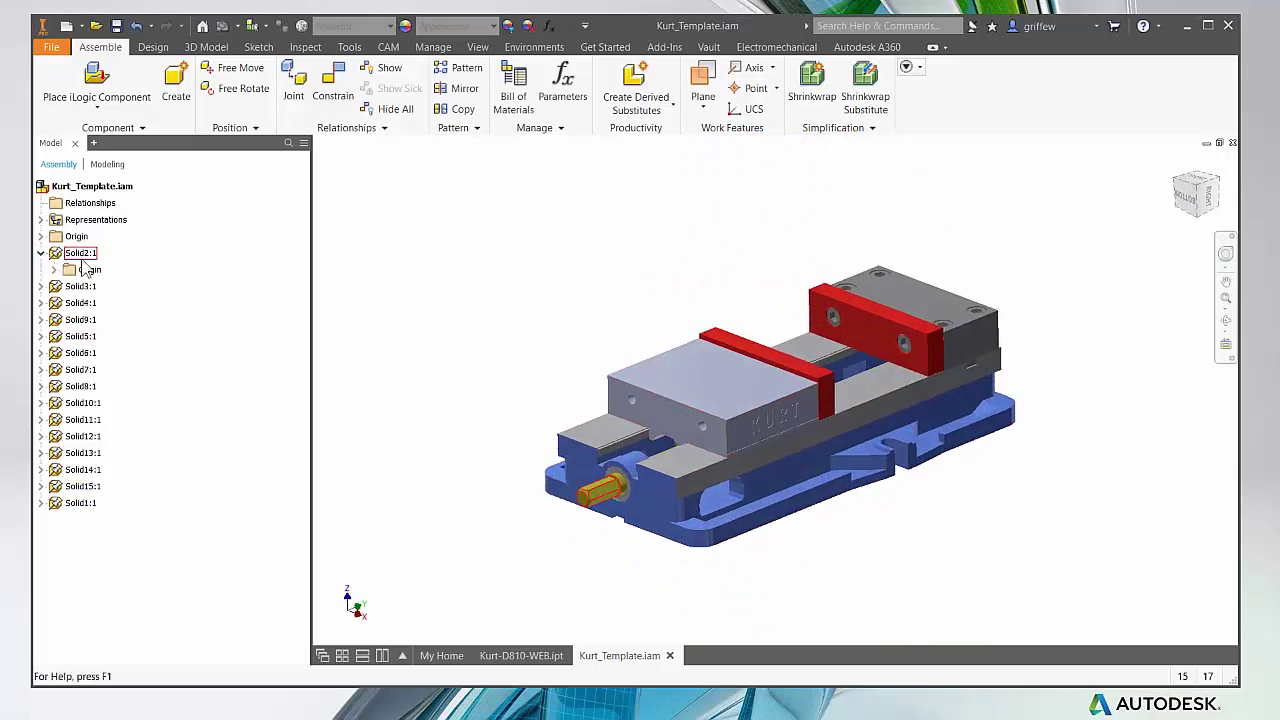
left_click(54, 270)
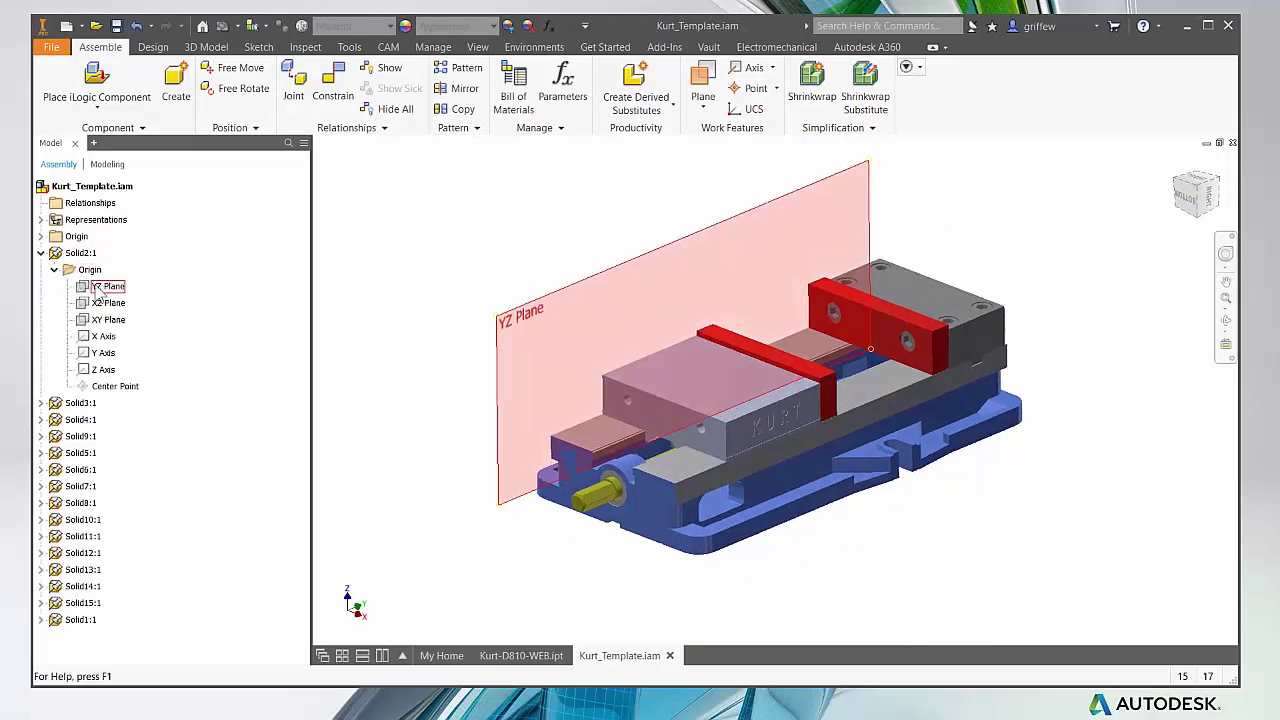
left_click(41, 403)
left_click(55, 420)
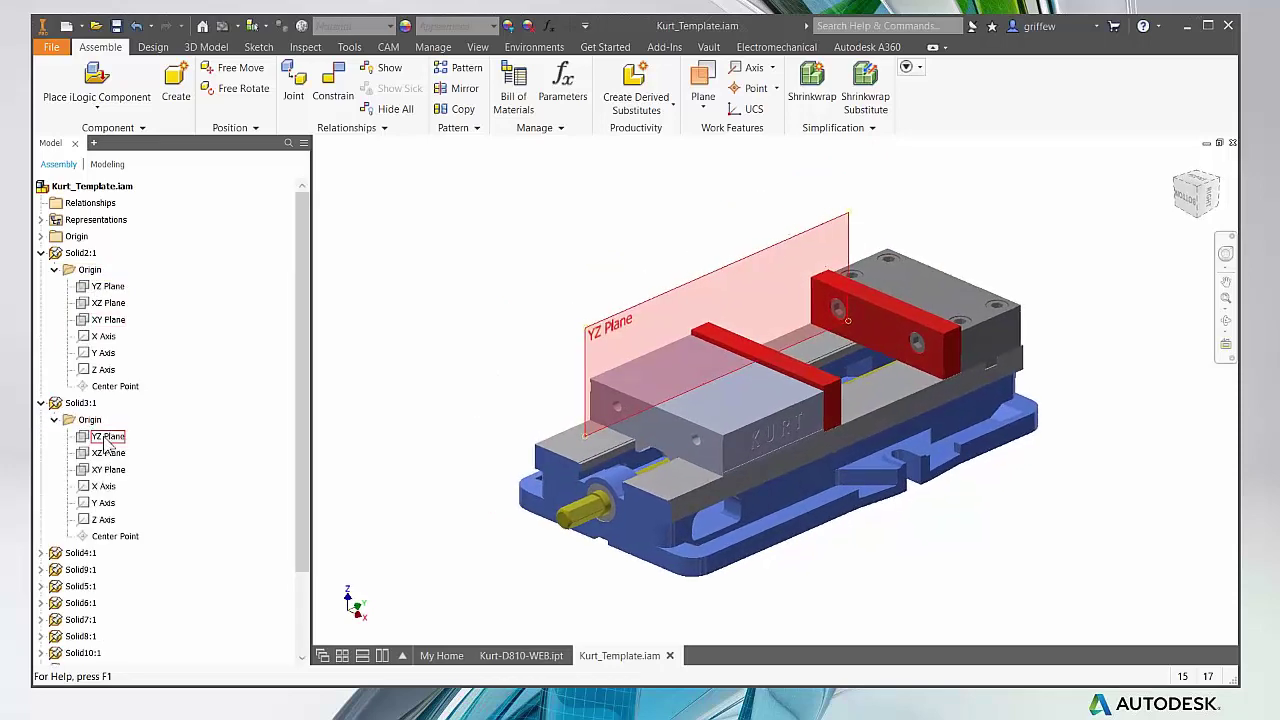
left_click(55, 420)
left_click(42, 403)
left_click(55, 270)
left_click(41, 253)
Step: Try to move the jaw block carrying the KURT lettering and examine the vise assembly
scroll(772, 273, "up", 2)
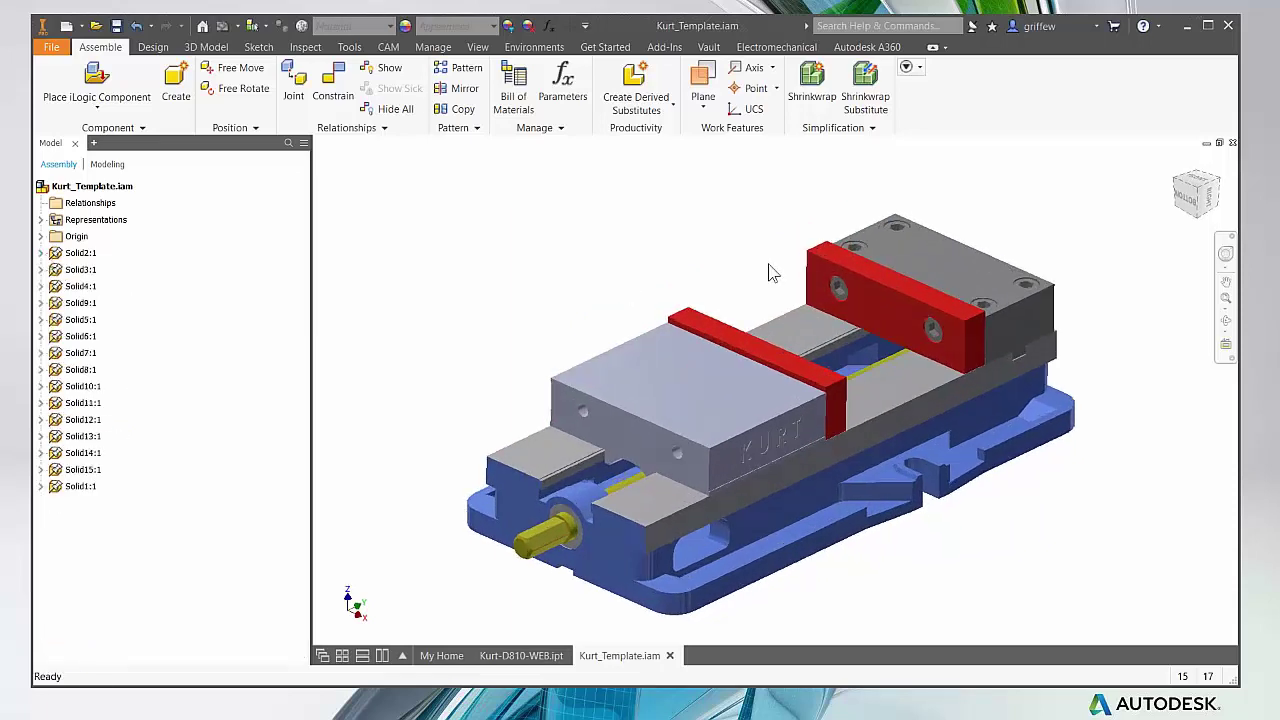
scroll(772, 273, "up", 2)
scroll(812, 238, "down", 3)
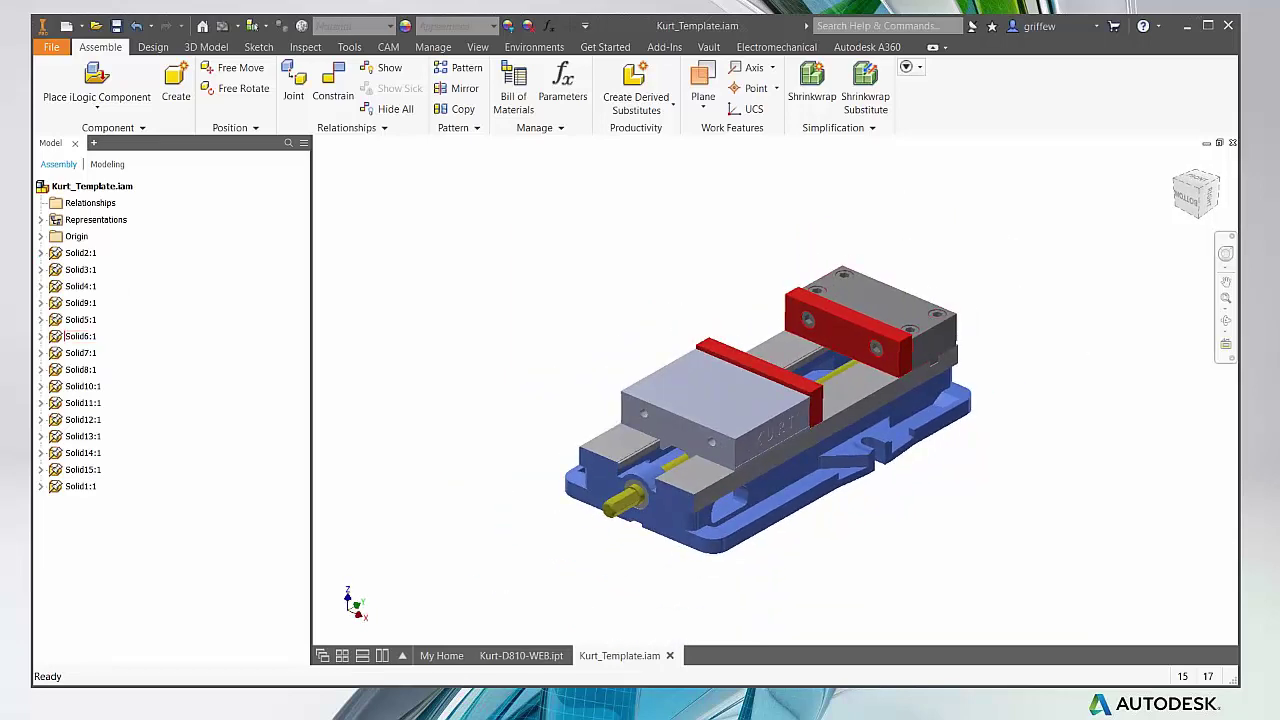
scroll(758, 431, "up", 3)
scroll(758, 431, "down", 1)
left_click_drag(731, 412, 499, 308)
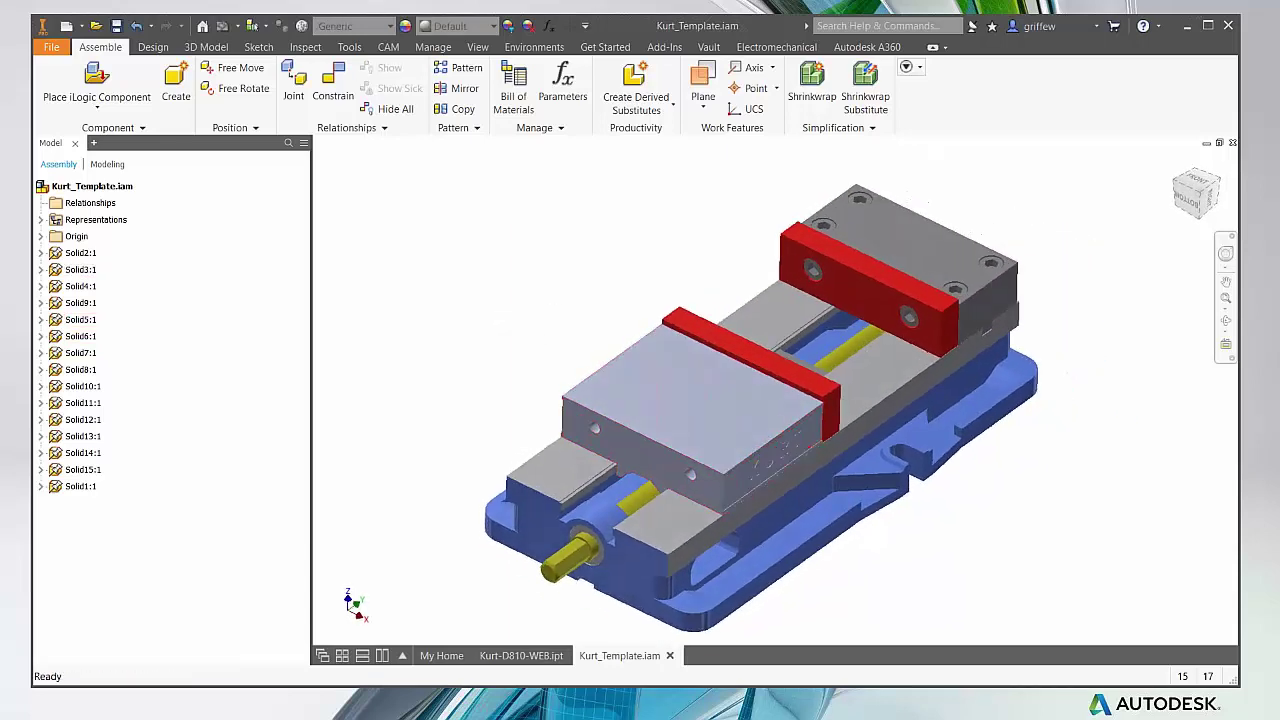
scroll(800, 320, "up", 2)
scroll(967, 346, "down", 2)
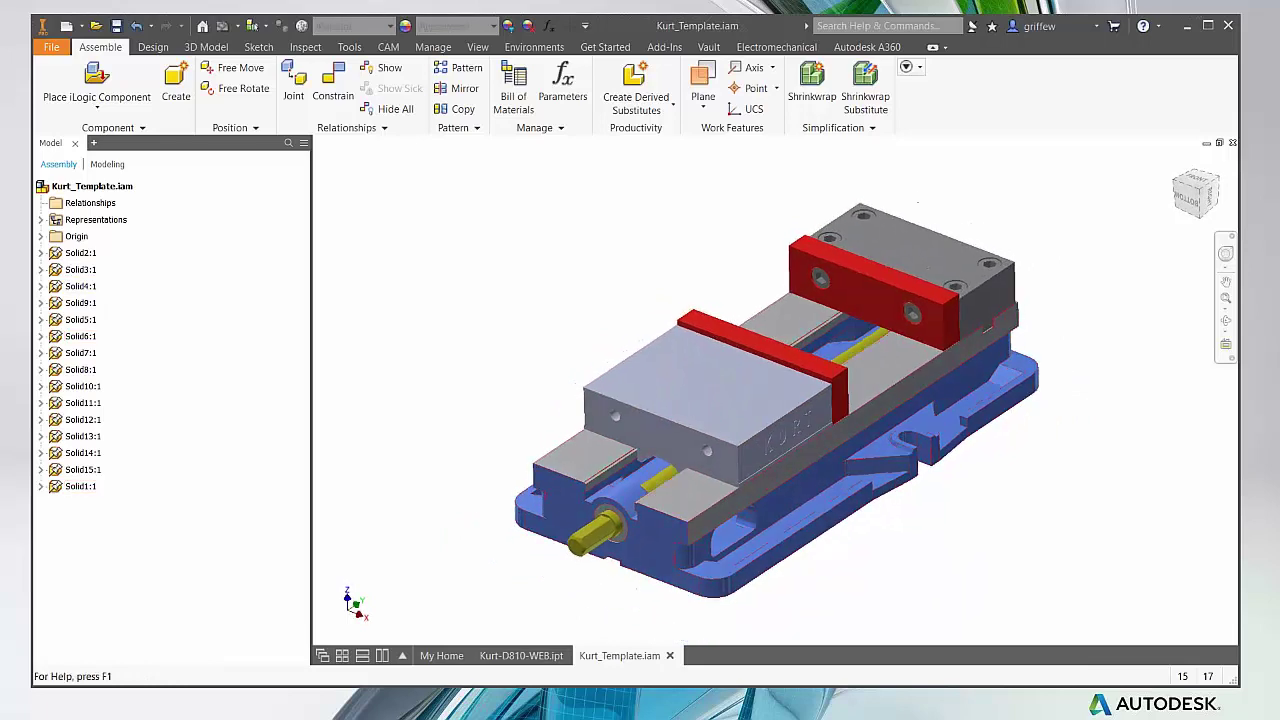
key("F5")
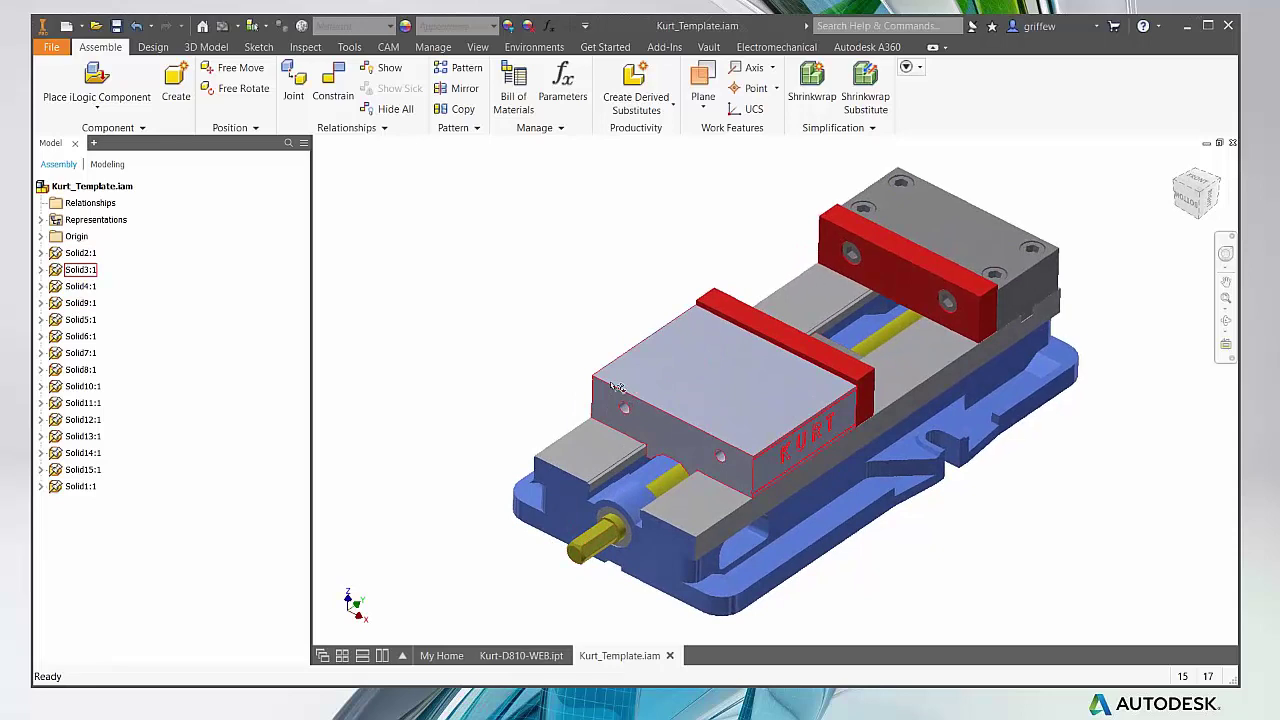
key("F5")
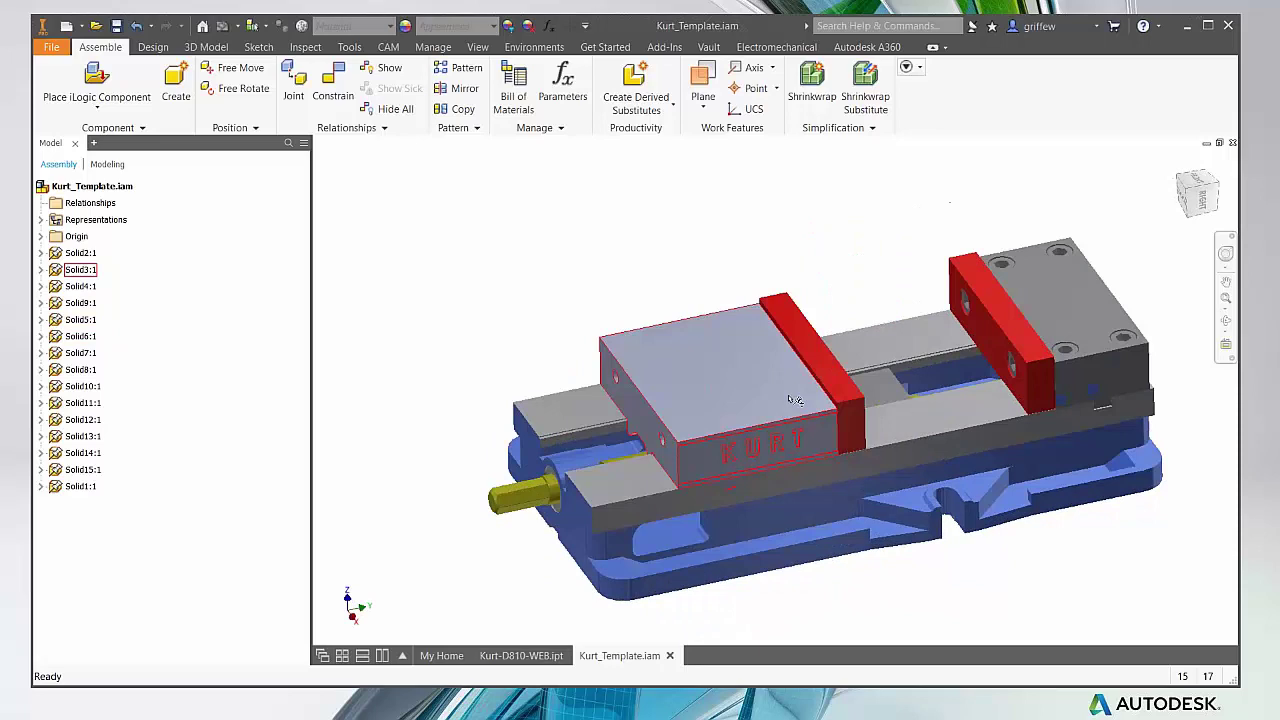
Step: Unground the movable jaw components Solid3:1, Solid4:1, Solid5:1, Solid13:1 and Solid14:1 together
mouse_move(839, 377)
middle_mouse_down("shift")
mouse_move(814, 373)
mouse_move(838, 357)
middle_mouse_up("shift")
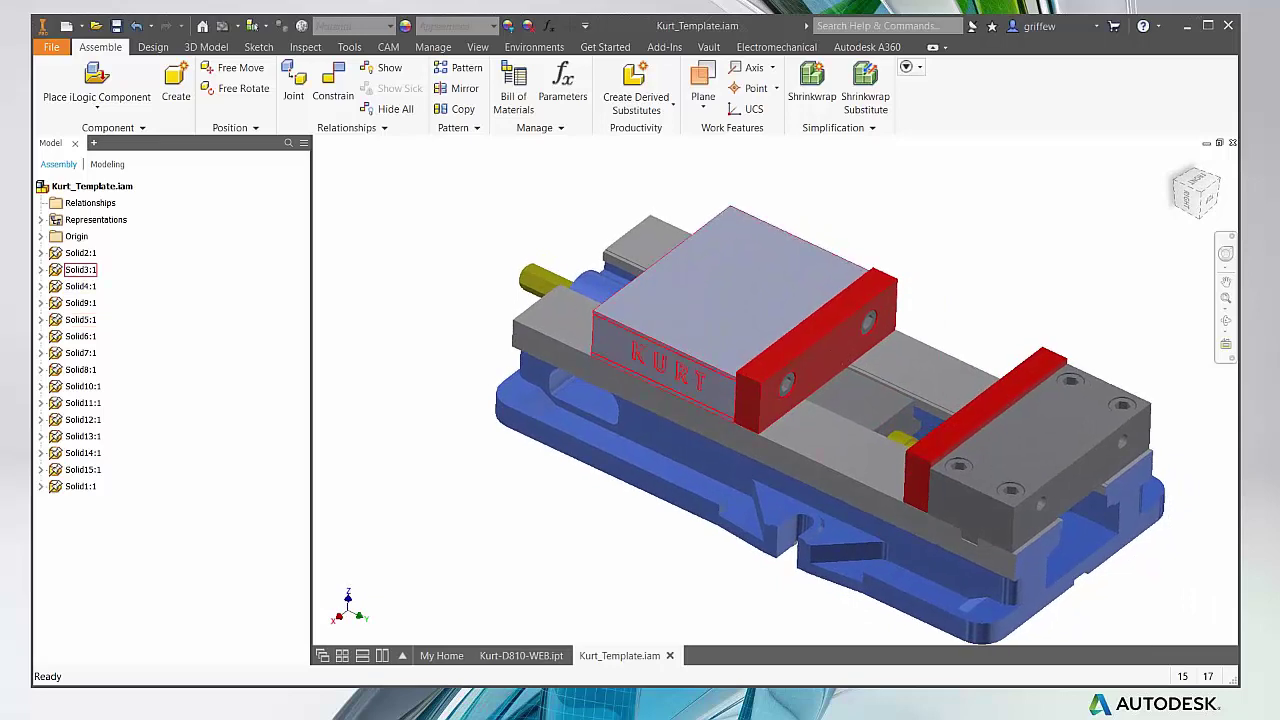
left_click(88, 273)
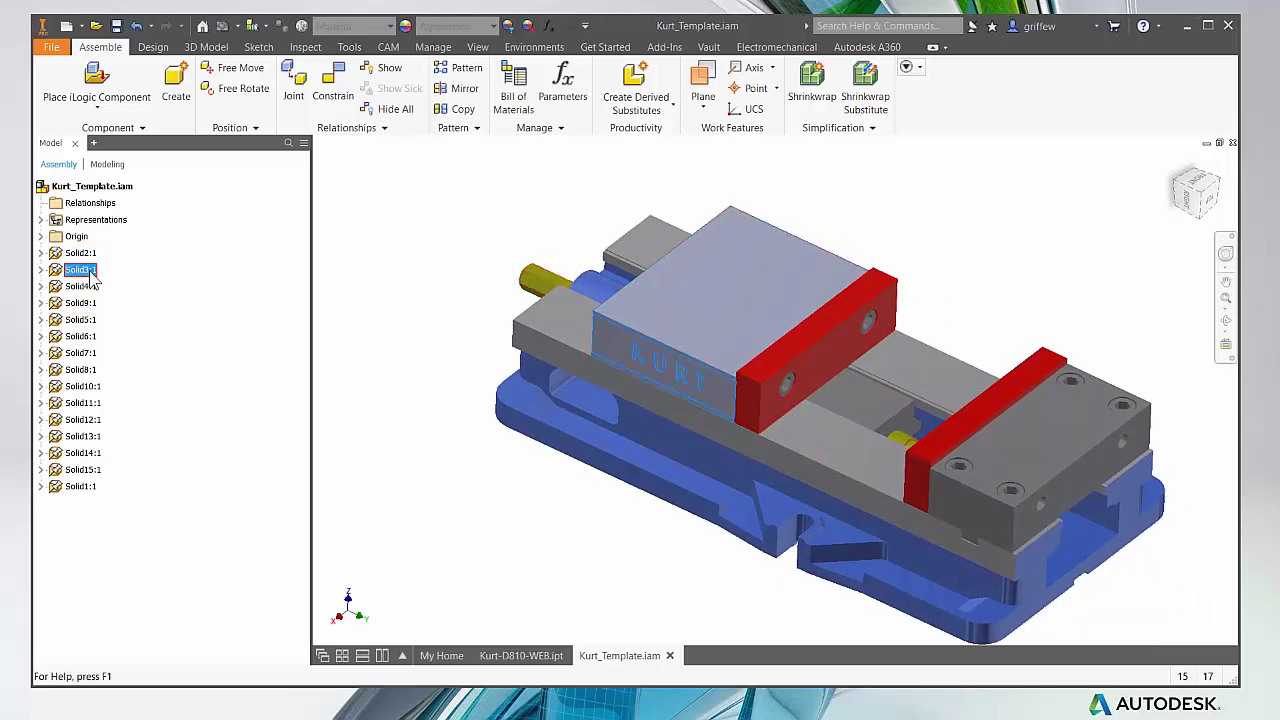
left_click(84, 286, "ctrl")
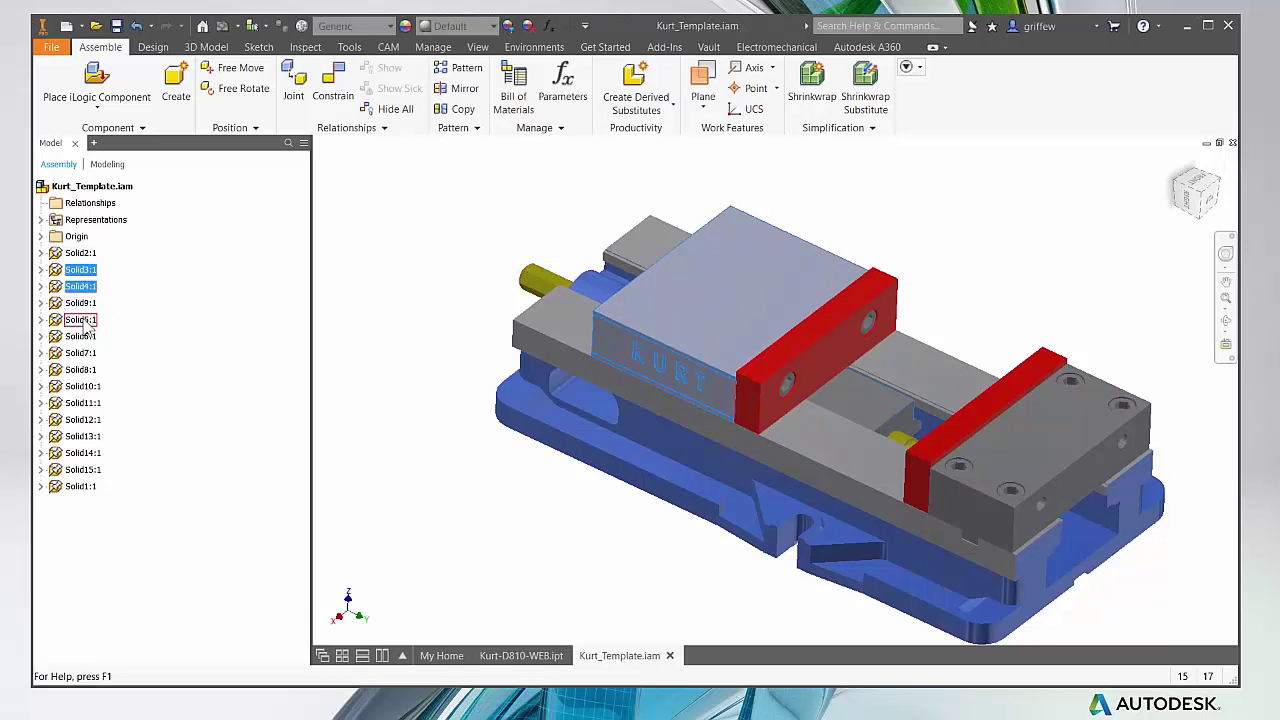
left_click(84, 322, "ctrl")
left_click(85, 437, "ctrl")
left_click(88, 454, "ctrl")
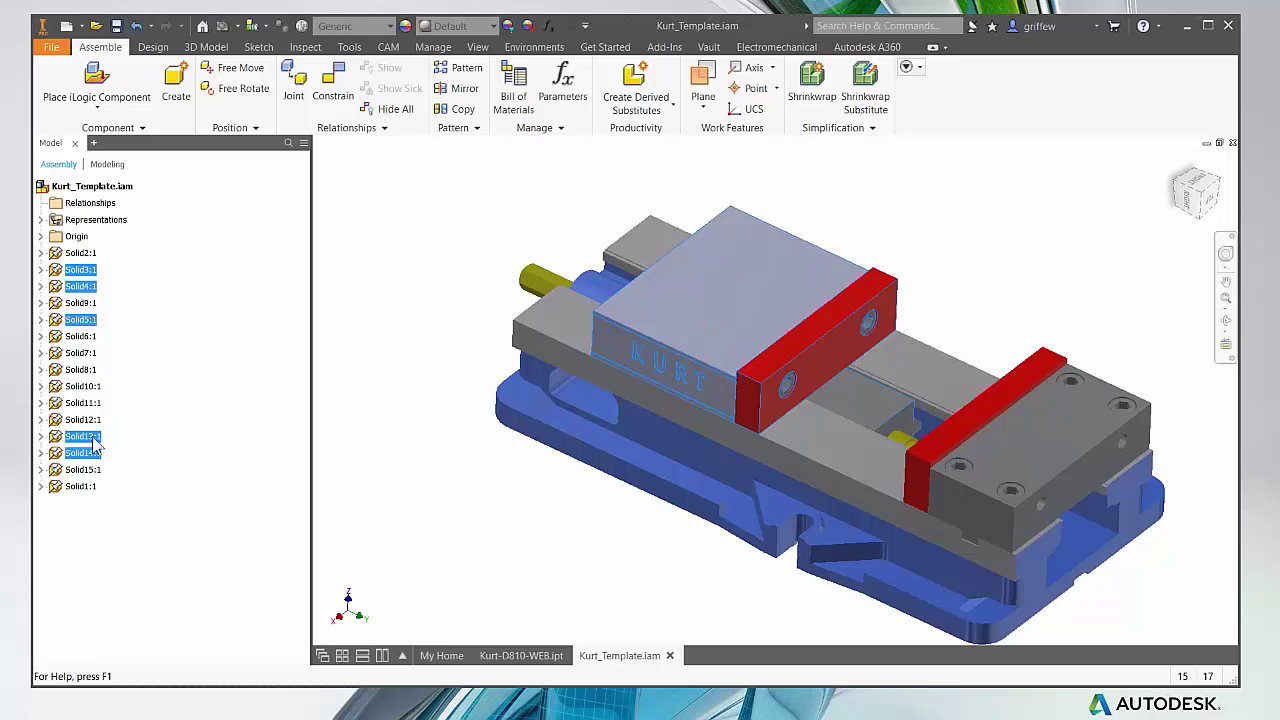
right_click(78, 272)
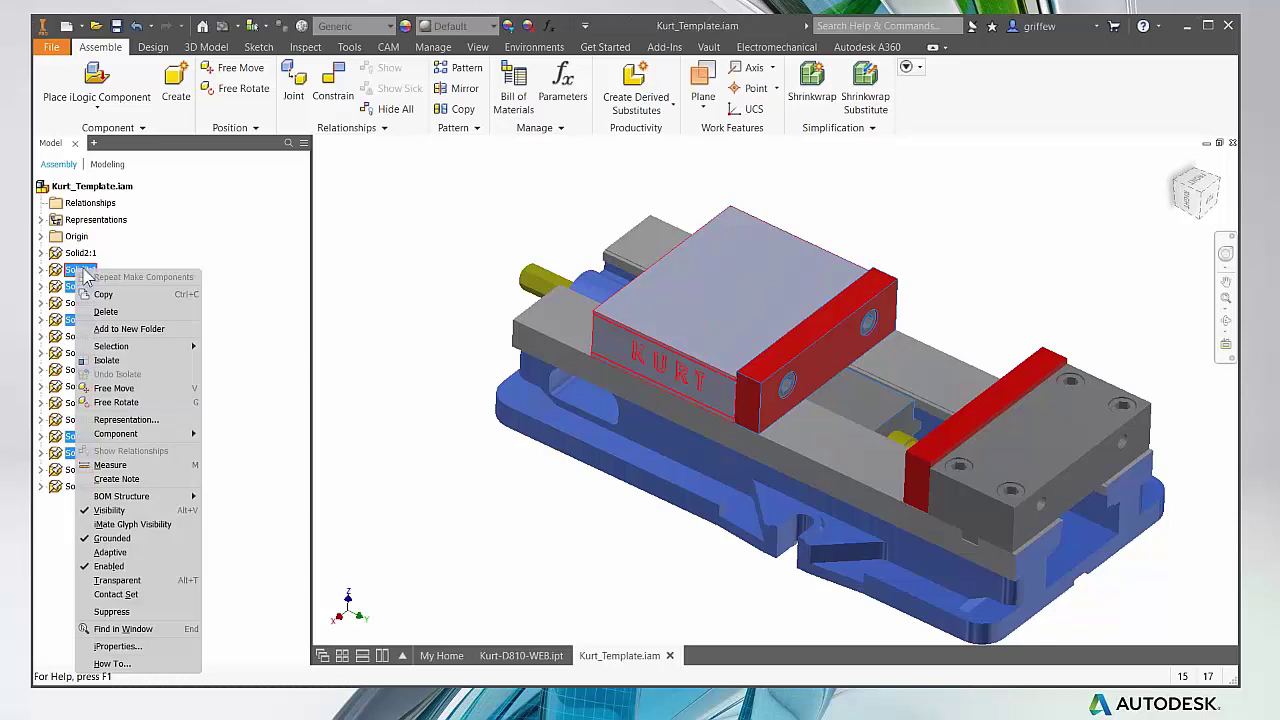
left_click(86, 540)
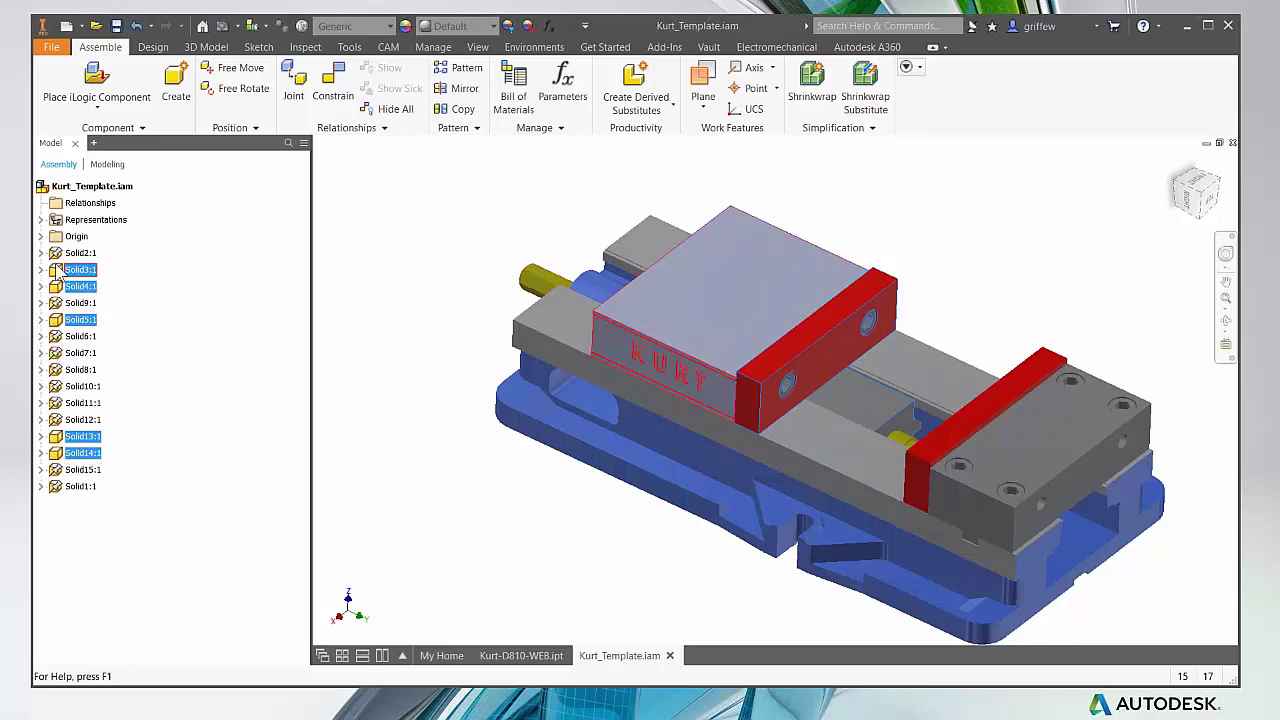
Step: Pull the ungrounded jaw block, red jaw plate, nut and two screws away from the vise body
left_click(417, 326)
left_click_drag(767, 308, 900, 230)
left_click_drag(830, 350, 382, 404)
left_click_drag(750, 350, 514, 170)
left_click_drag(770, 378, 508, 500)
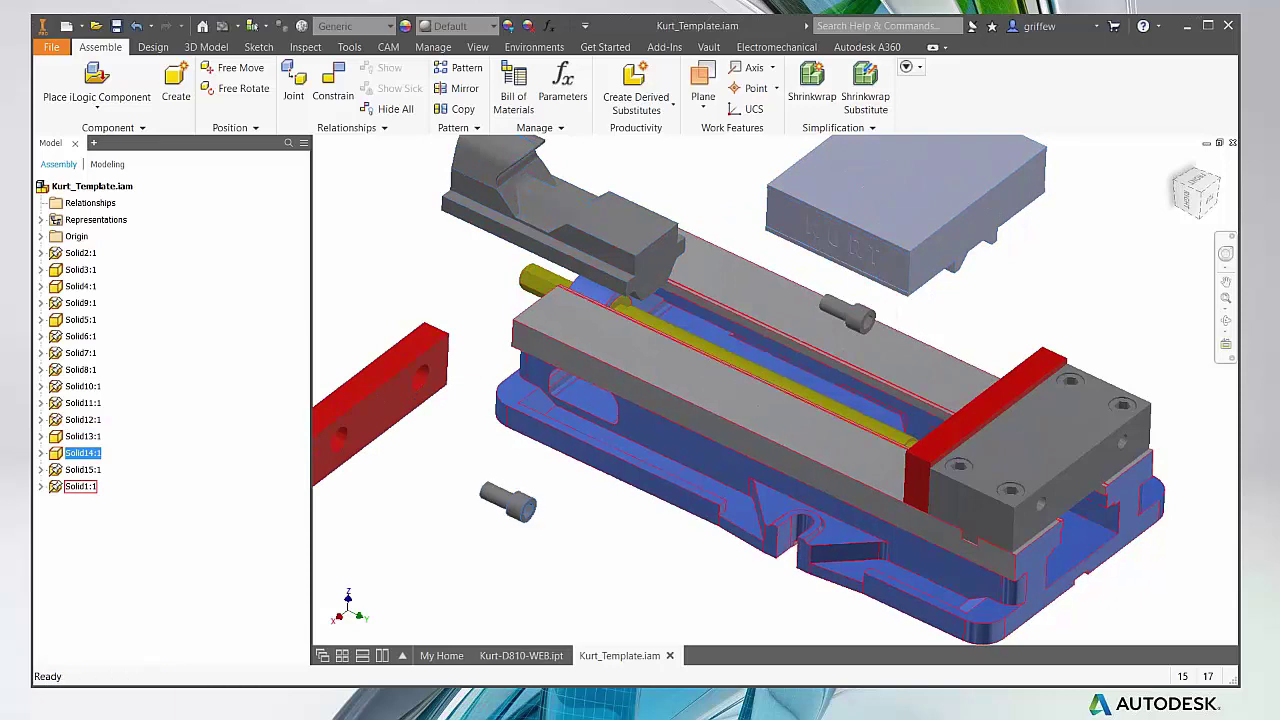
Step: Undo the separate moves of the jaw block, red jaw plate, nut and two screws
left_click_drag(848, 315, 740, 255)
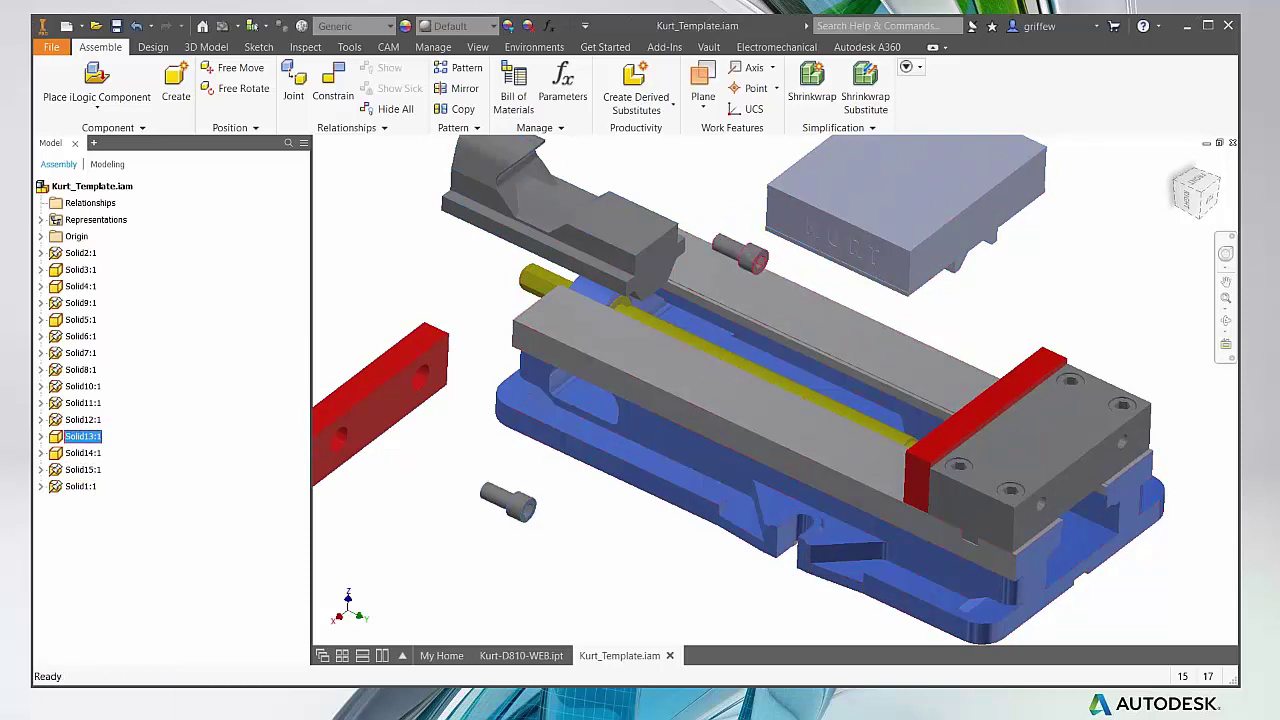
left_click(137, 27)
left_click(137, 27)
left_click(137, 27)
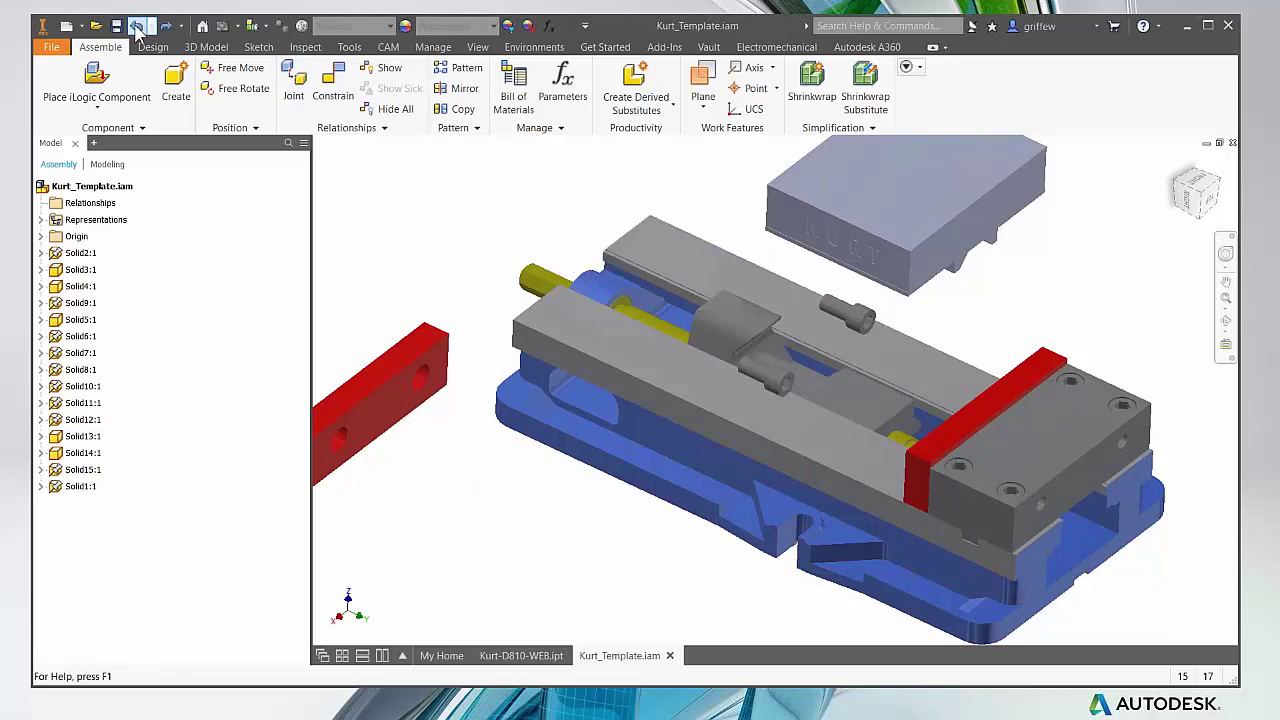
left_click(137, 27)
left_click(137, 27)
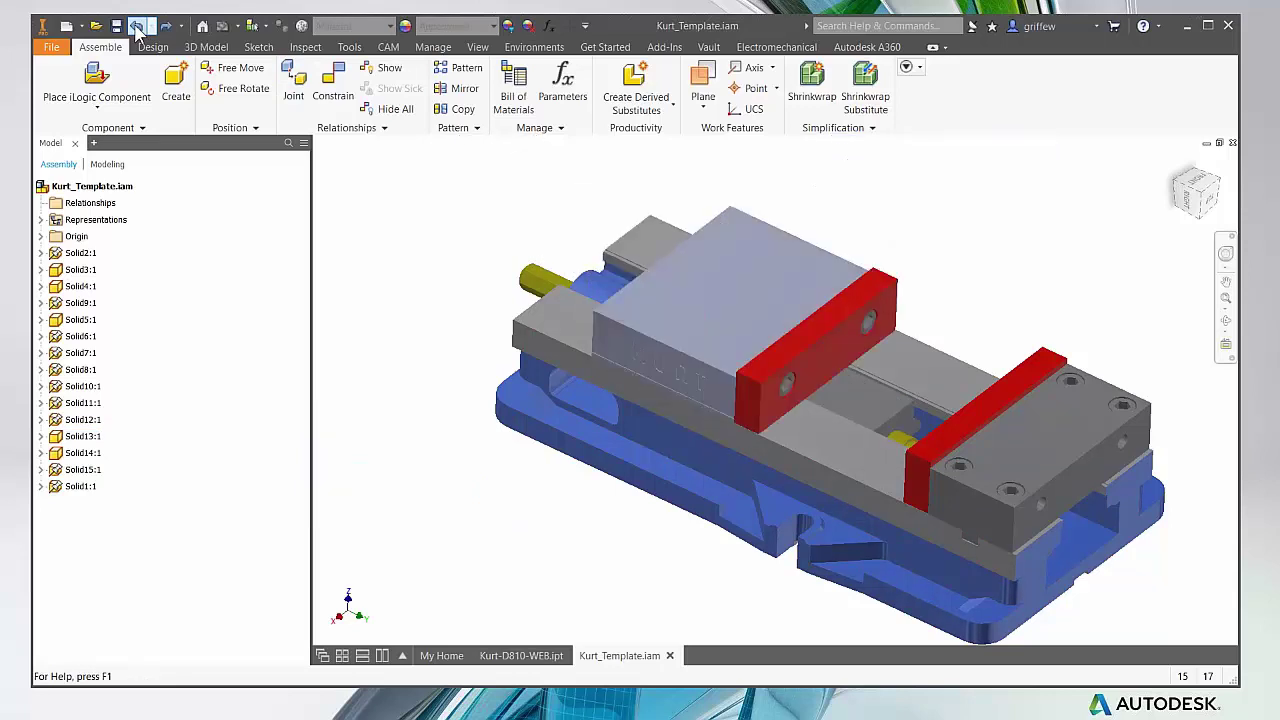
Step: Demote Solid3:1, Solid4:1, Solid5:1, Solid13:1 and Solid14:1 together into a new subassembly
middle_click_drag(686, 266, 730, 200, "shift")
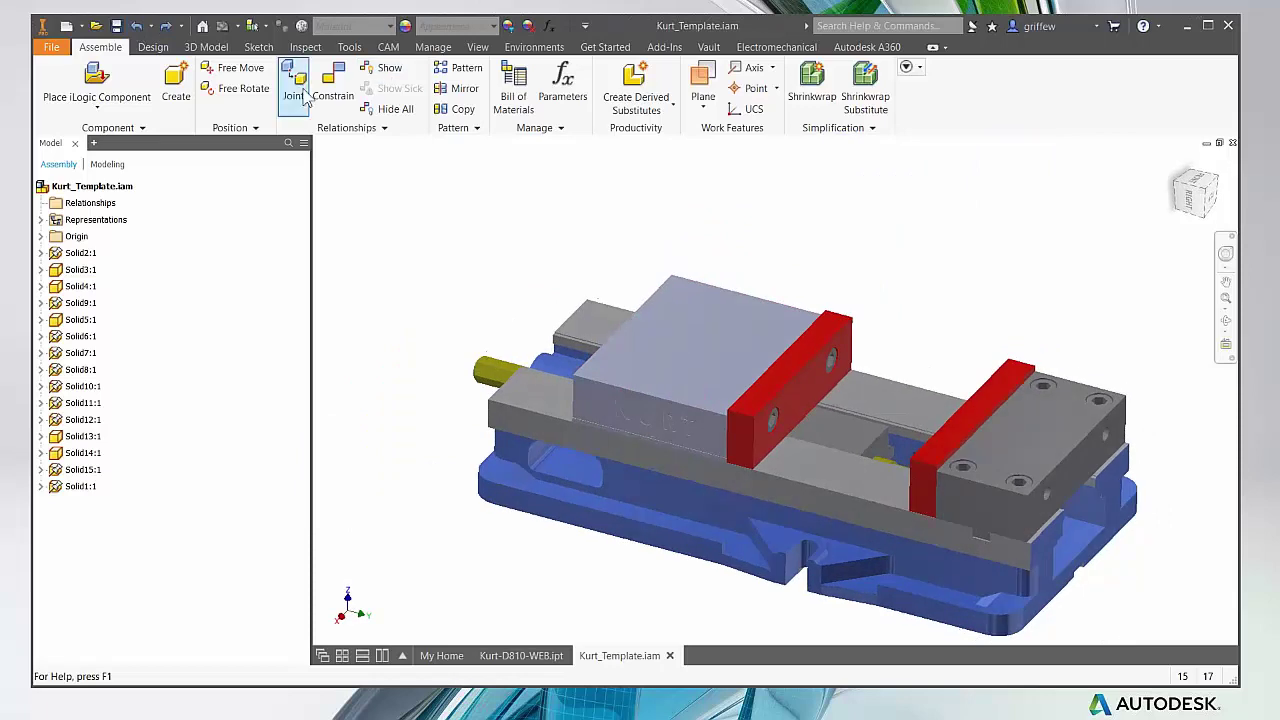
left_click(350, 128)
key("F5")
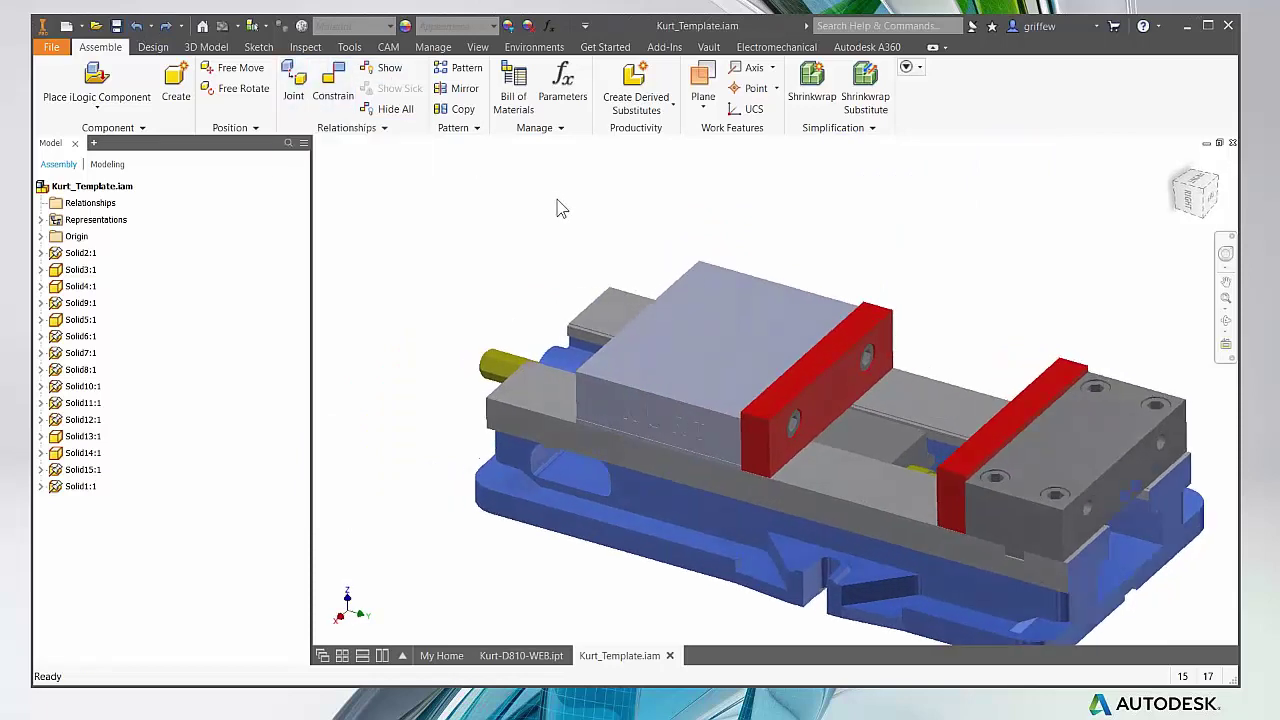
left_click(80, 274)
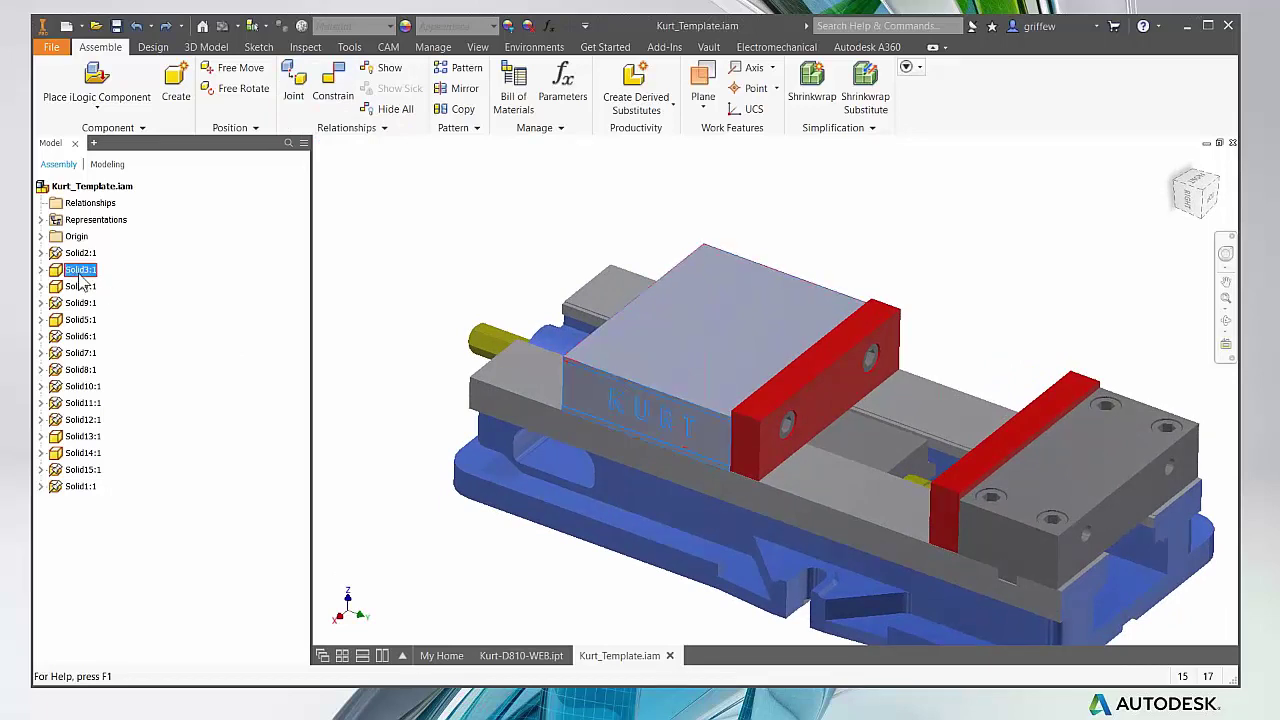
left_click(80, 286, "ctrl")
left_click(80, 319, "ctrl")
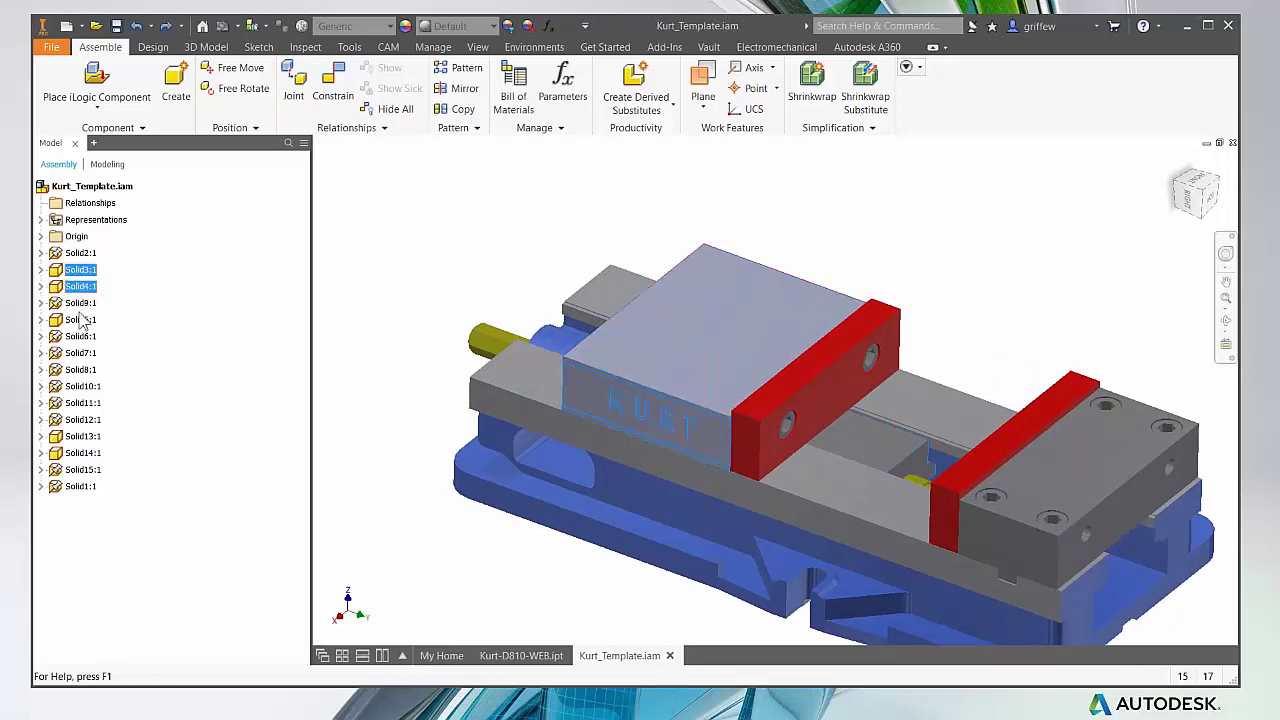
left_click(82, 436, "ctrl")
left_click(82, 453, "ctrl")
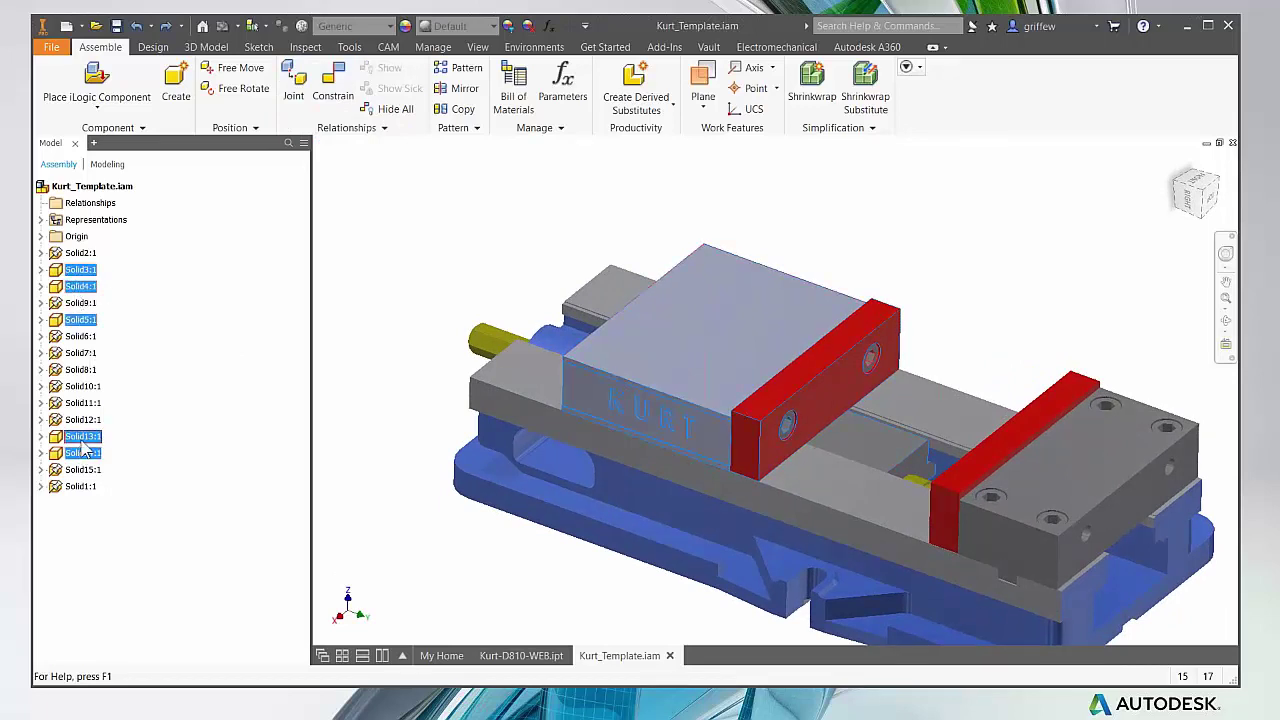
right_click(88, 283)
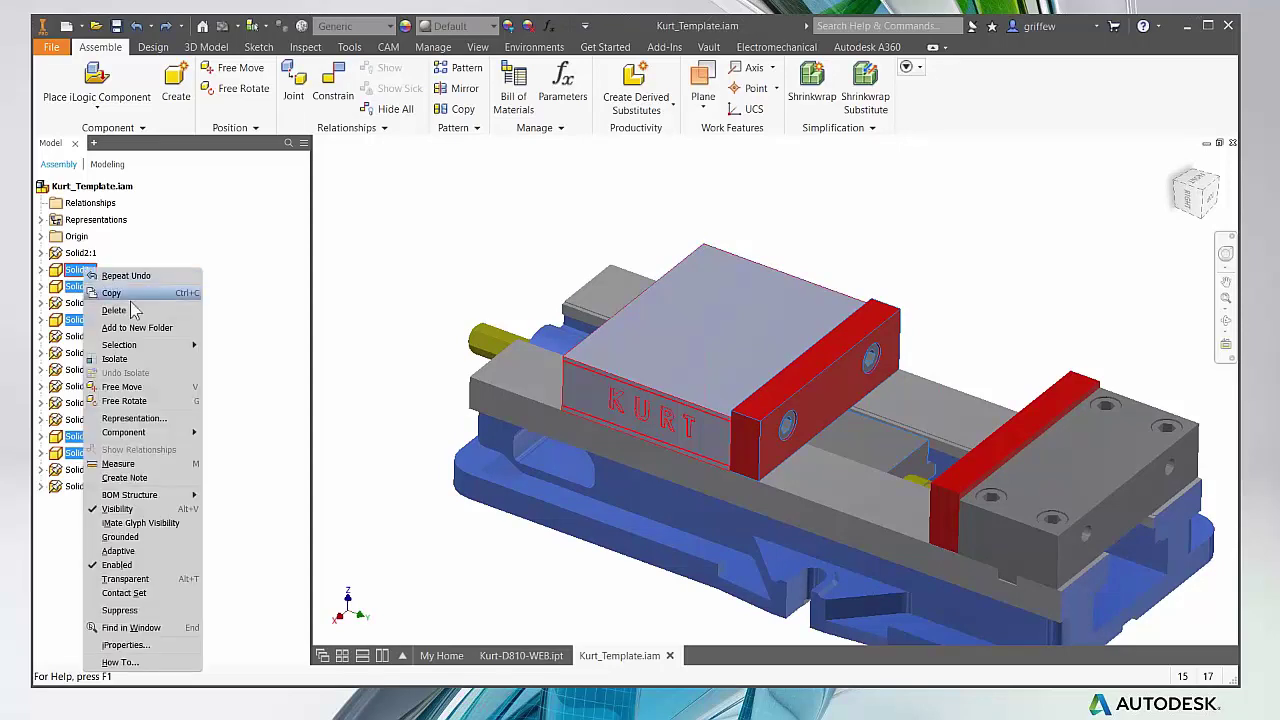
mouse_move(150, 432)
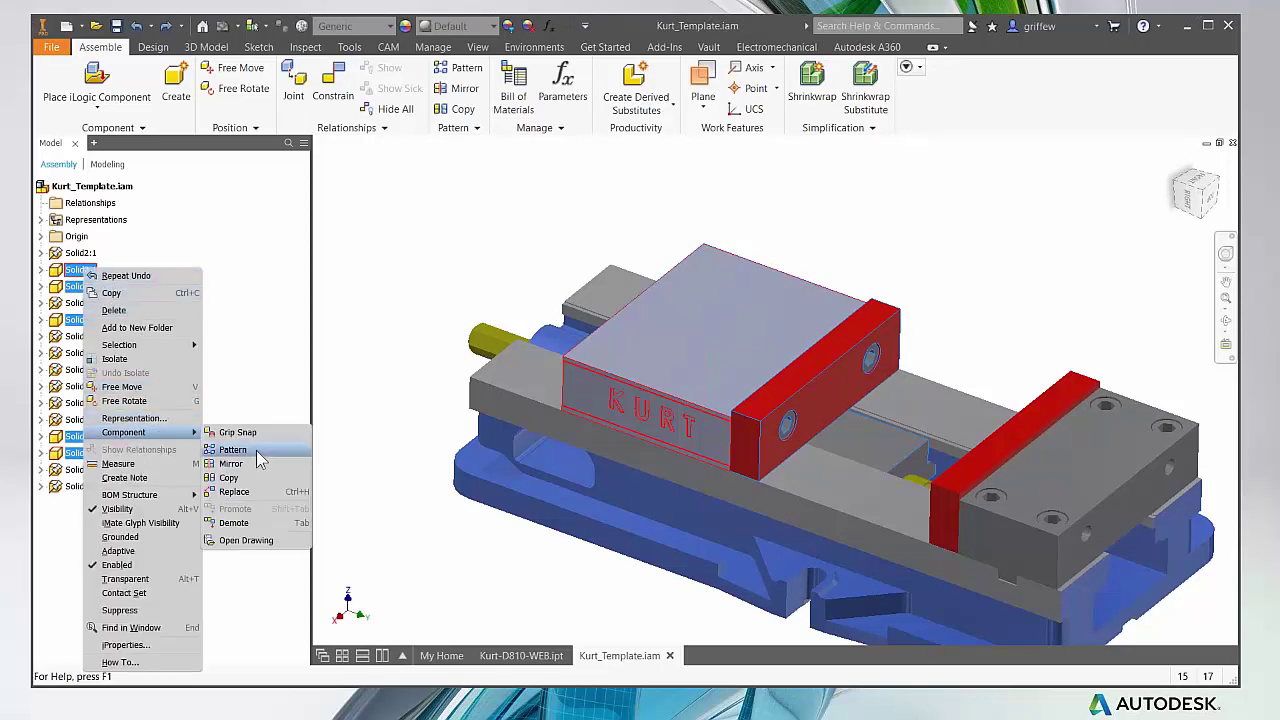
left_click(274, 524)
Step: Name the new subassembly Moving Jaw, keep the Standard.iam template and AnyCAD Workflow location, and proceed with the restructure
left_click_drag(420, 156, 321, 291)
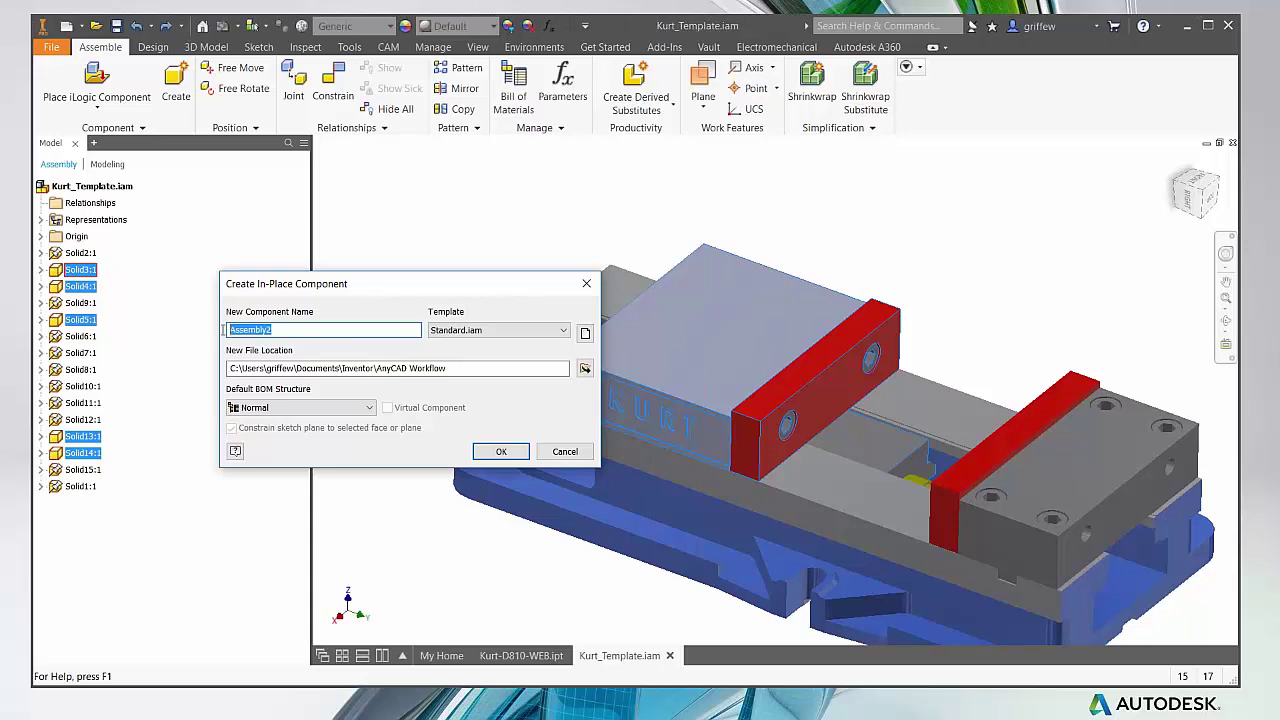
type("Moving Jaw")
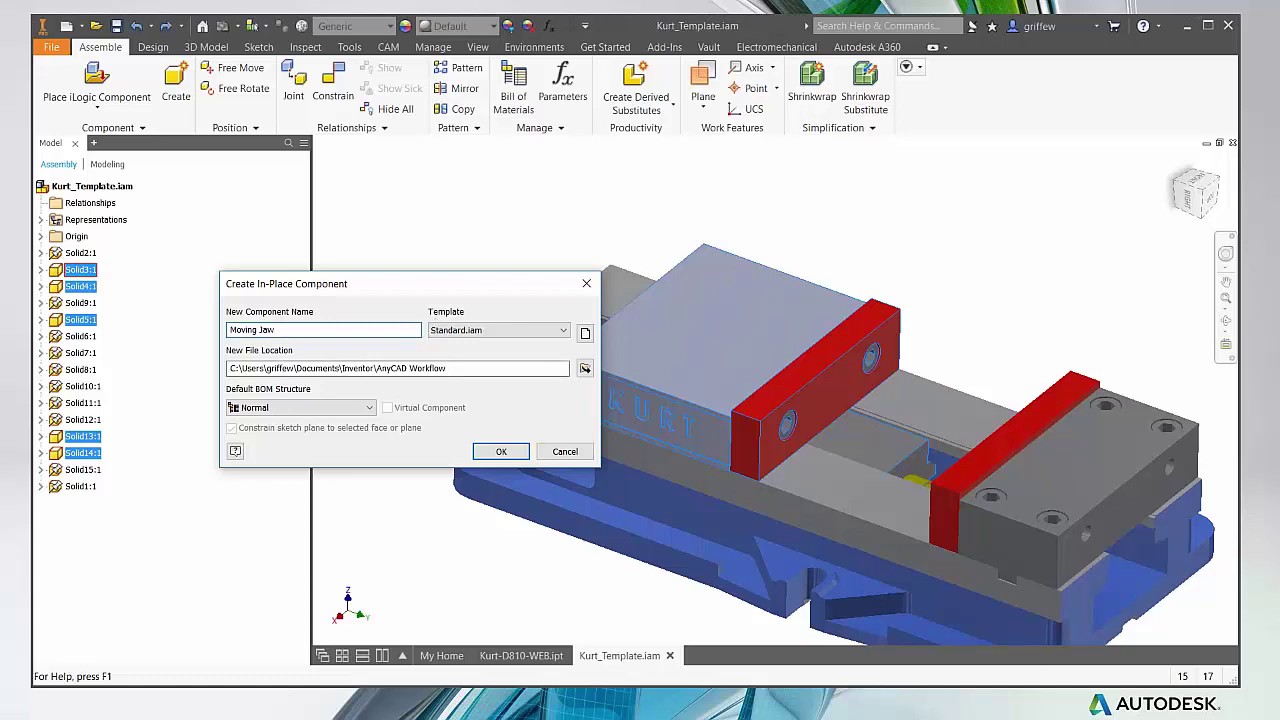
left_click(472, 371)
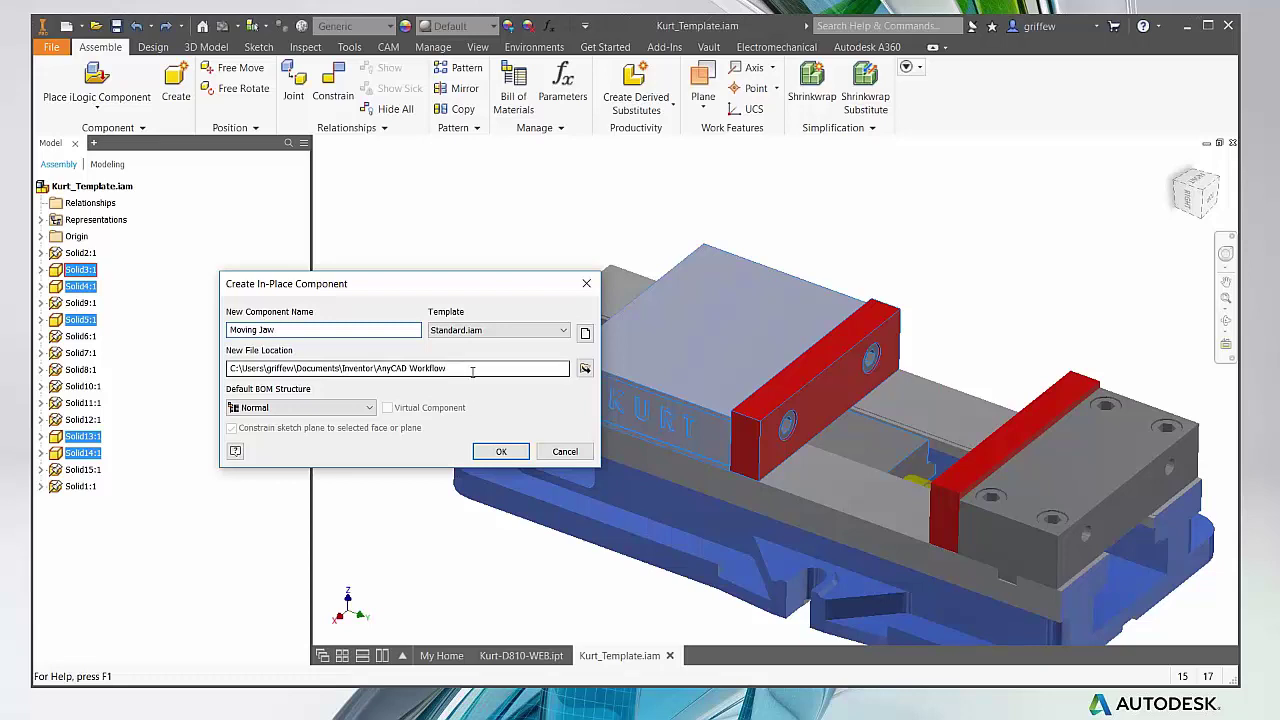
left_click(501, 452)
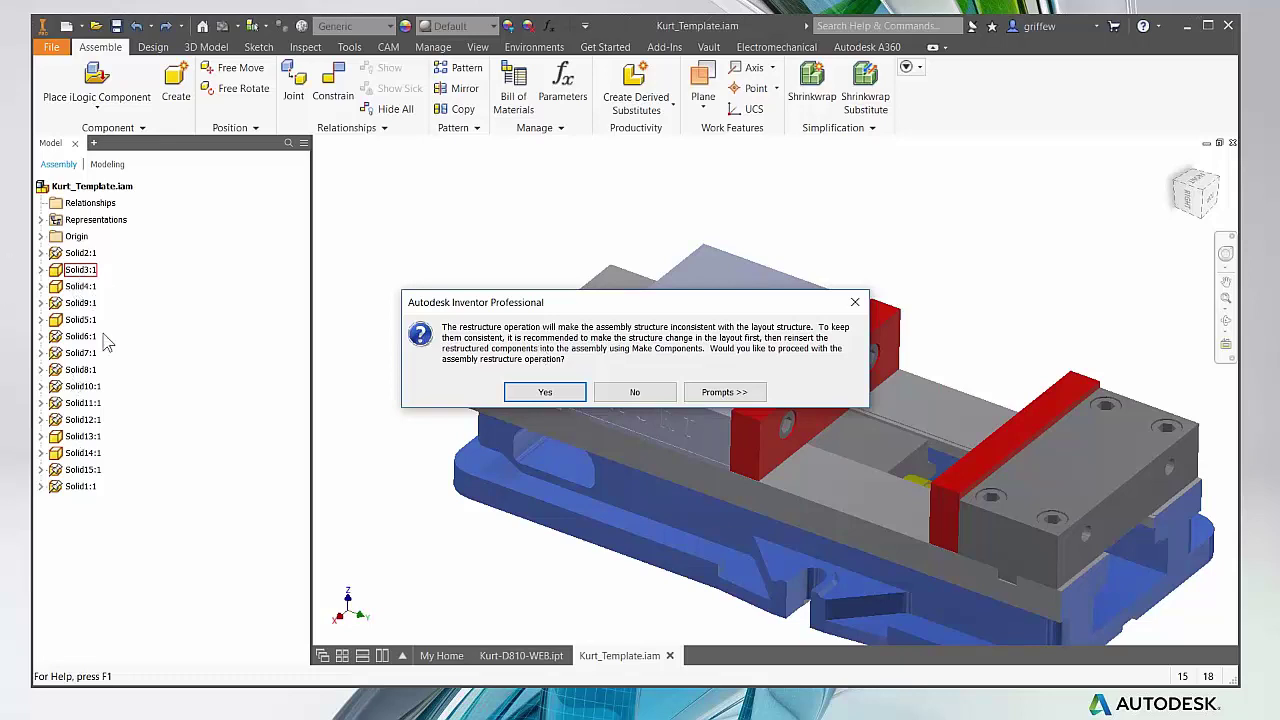
left_click(545, 392)
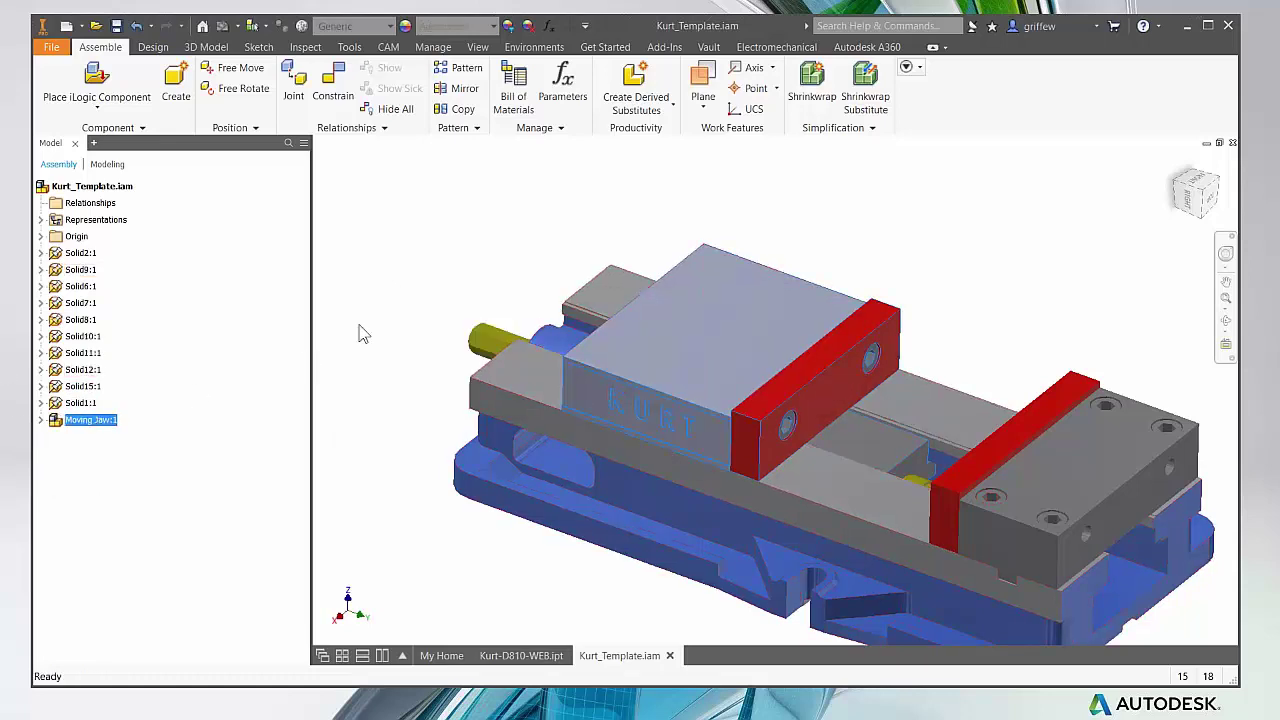
Step: Lift the Moving Jaw subassembly off the vise bed as one unit
scroll(855, 434, "up", 1)
left_click_drag(743, 366, 746, 260)
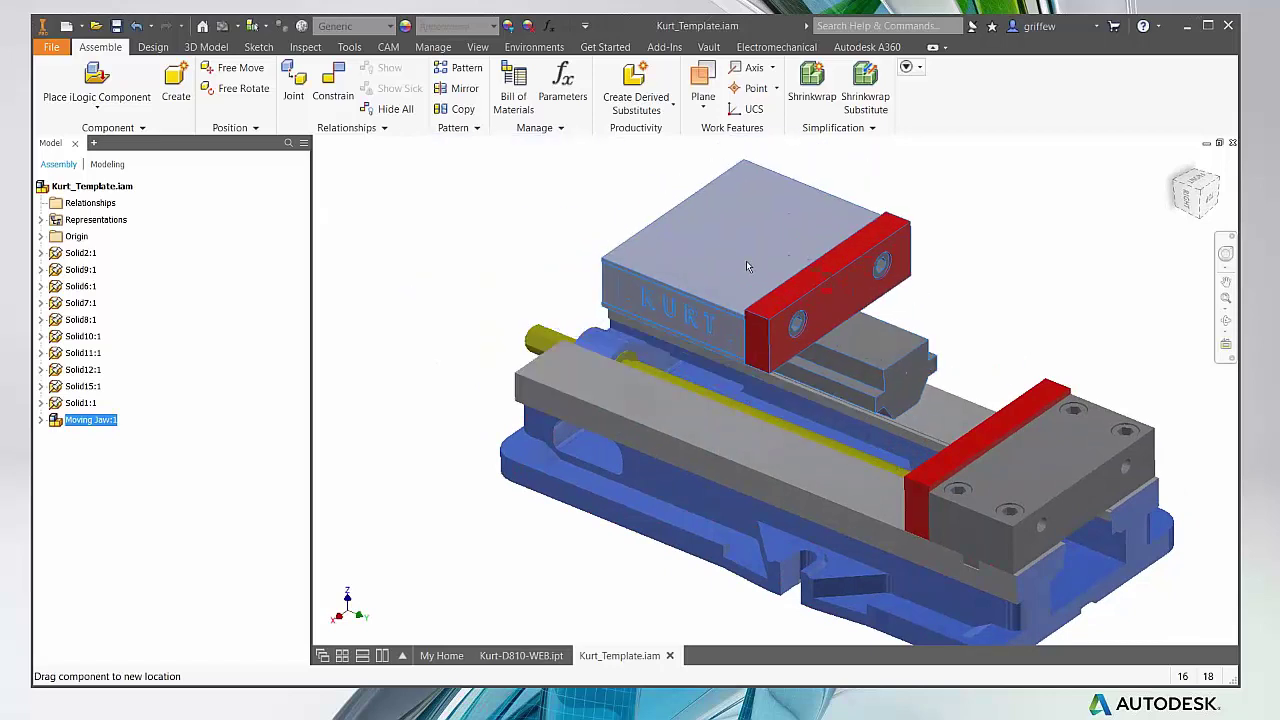
scroll(780, 285, "up", 5)
scroll(790, 359, "down", 8)
scroll(805, 375, "up", 3)
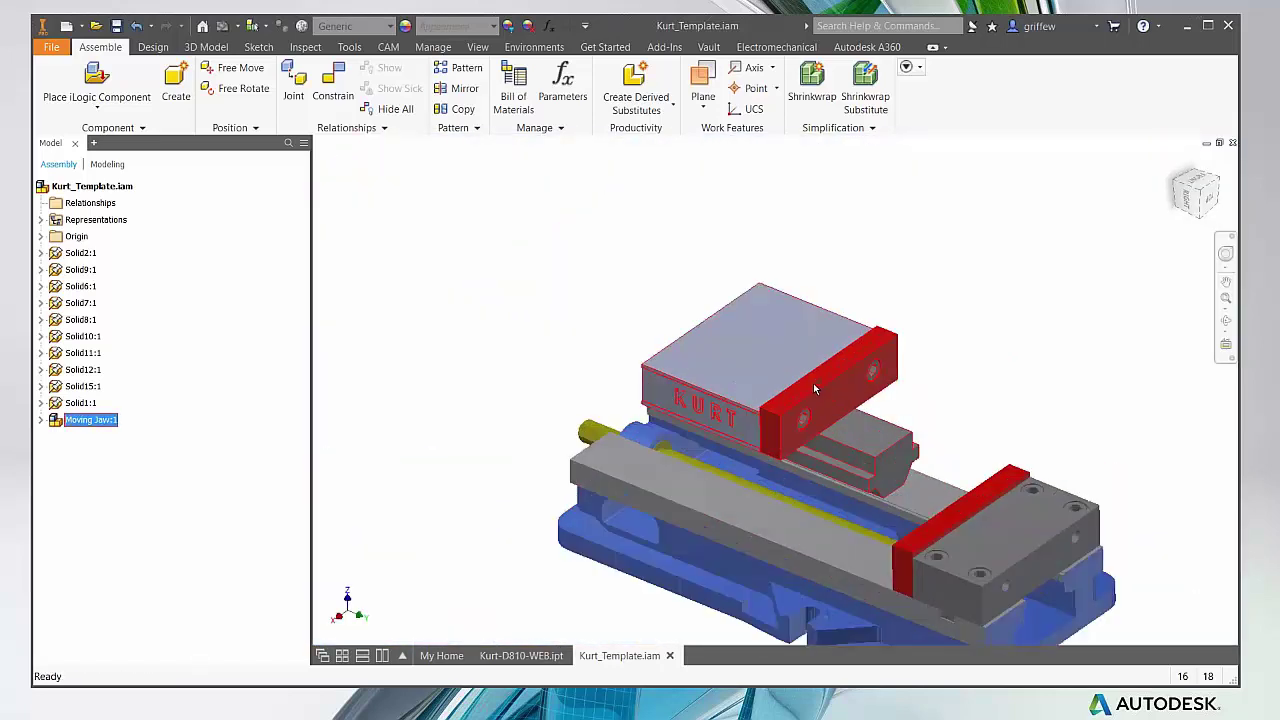
left_click_drag(790, 394, 730, 368)
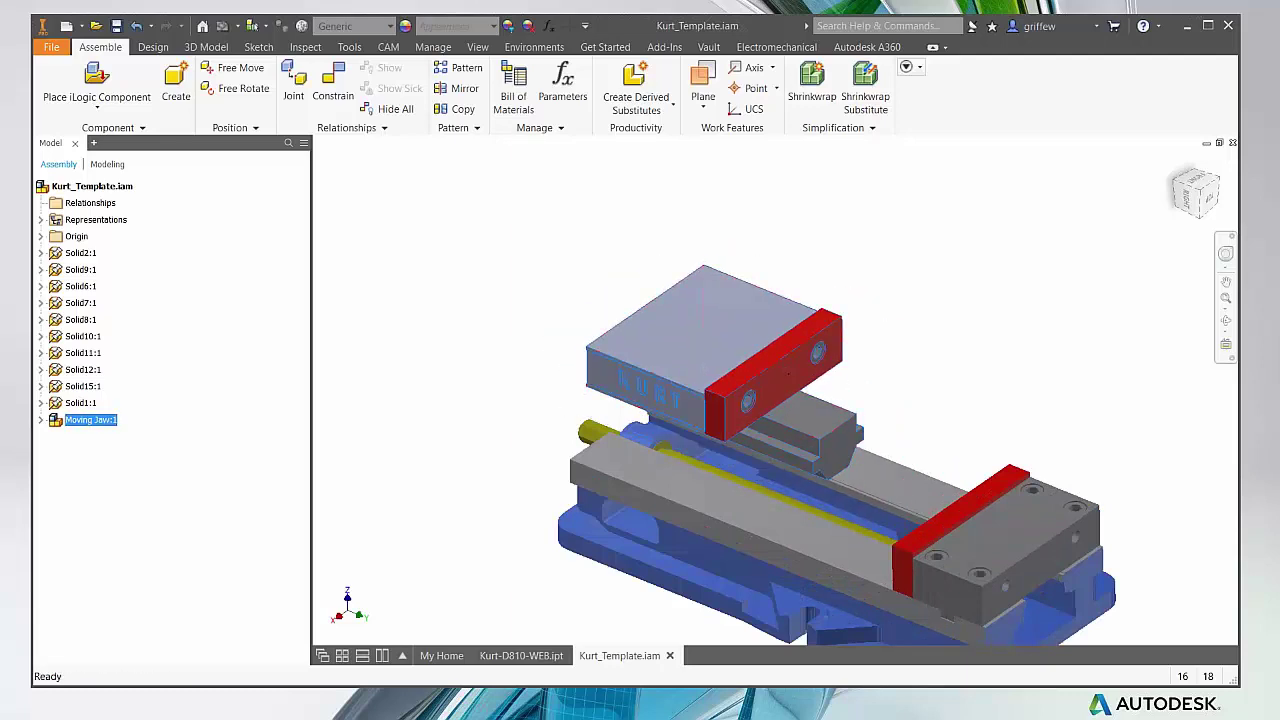
scroll(822, 432, "down", 5)
scroll(842, 414, "up", 3)
mouse_move(733, 365)
left_mouse_down()
mouse_move(697, 388)
mouse_move(745, 380)
left_mouse_up()
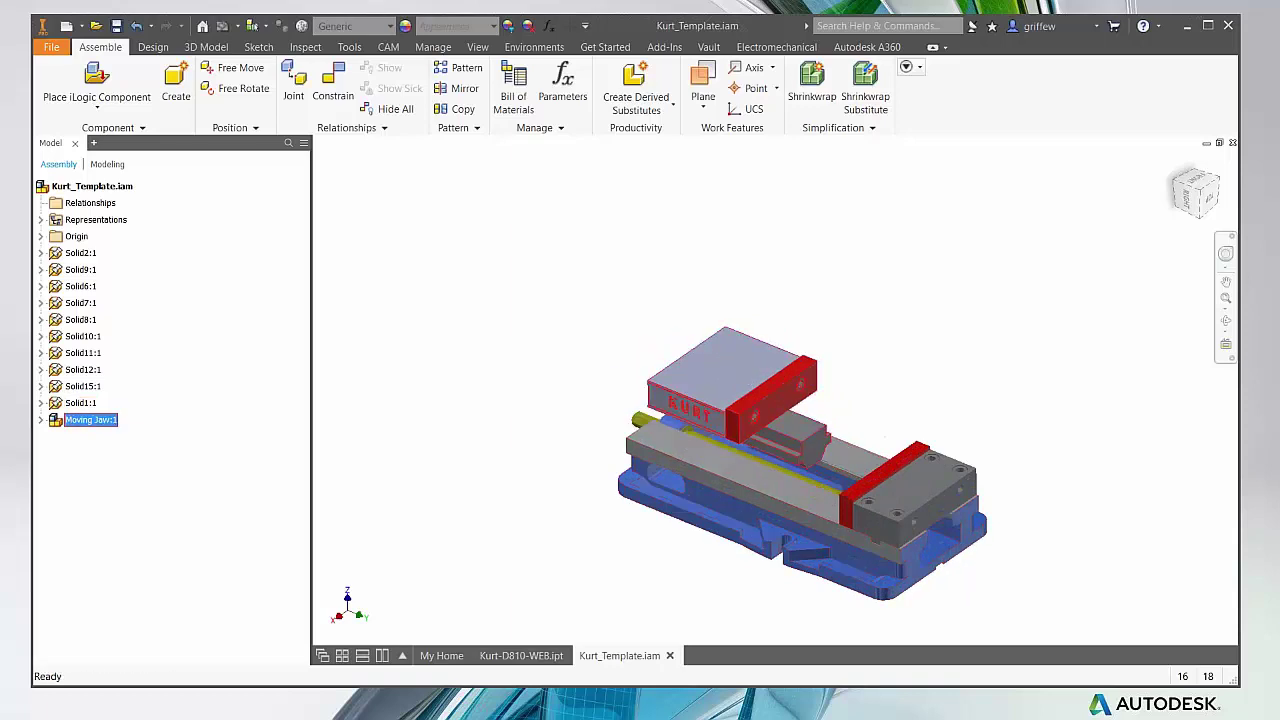
Step: Shift the raised Moving Jaw around above the rails and clear the selection
left_click(542, 358)
key("F6")
left_click_drag(722, 333, 735, 348)
scroll(717, 342, "up", 3)
middle_click_drag(717, 342, 733, 342, "shift")
left_click_drag(733, 342, 760, 313)
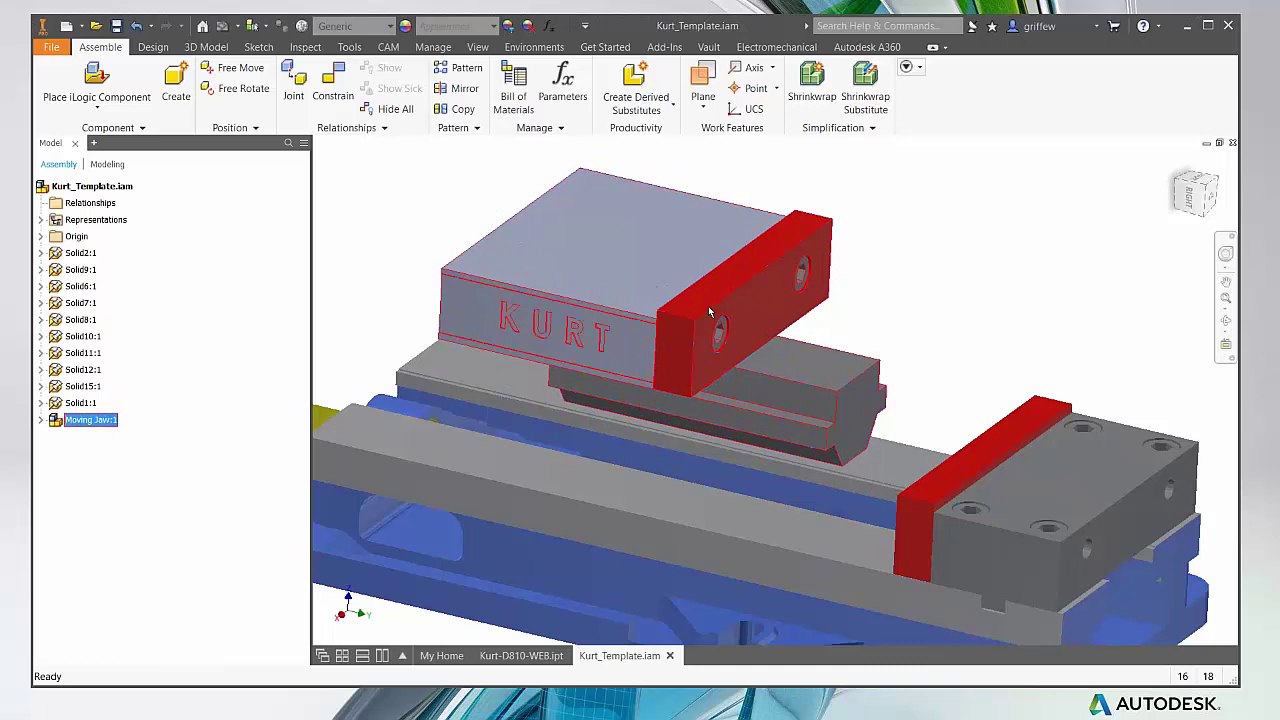
key("Escape")
key("Escape")
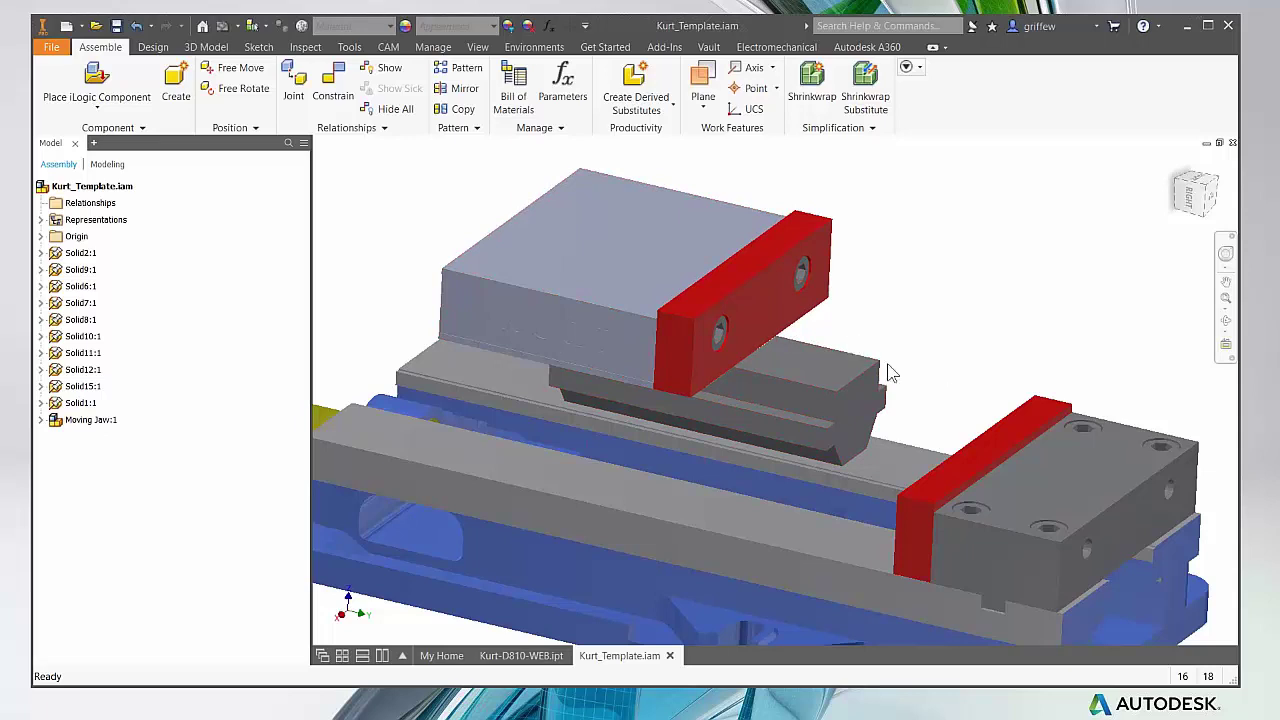
Step: Start placing a joint and examine the facing surfaces of the moving and fixed red jaw plates
scroll(840, 445, "up", 3)
scroll(840, 445, "down", 1)
middle_click_drag(840, 445, 801, 328, "shift")
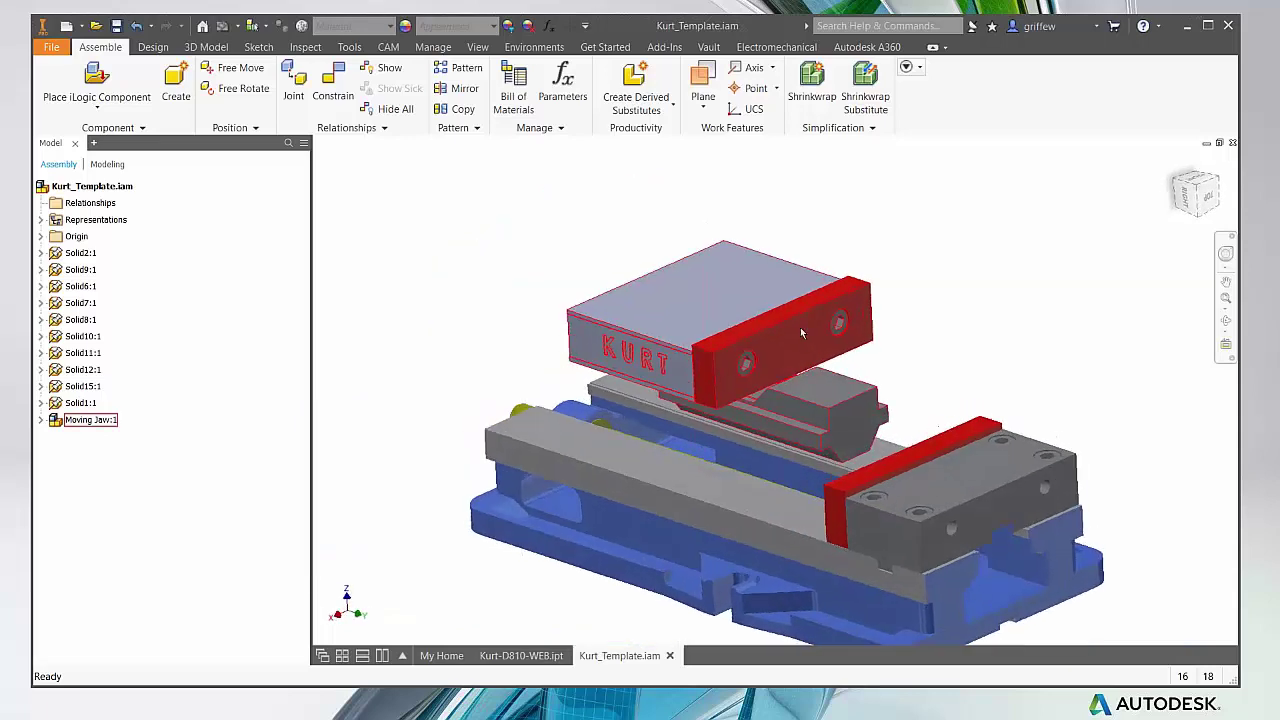
scroll(954, 505, "down", 2)
middle_click_drag(954, 505, 910, 350, "shift")
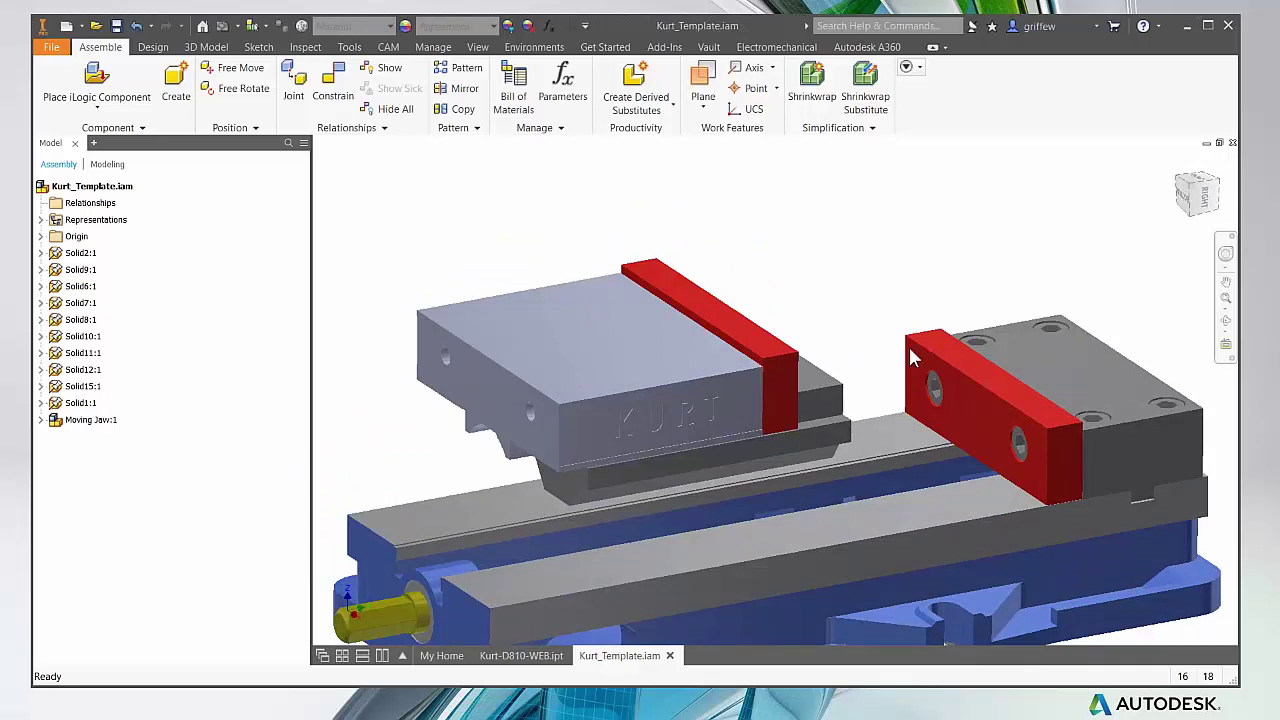
middle_click_drag(910, 349, 767, 369, "shift")
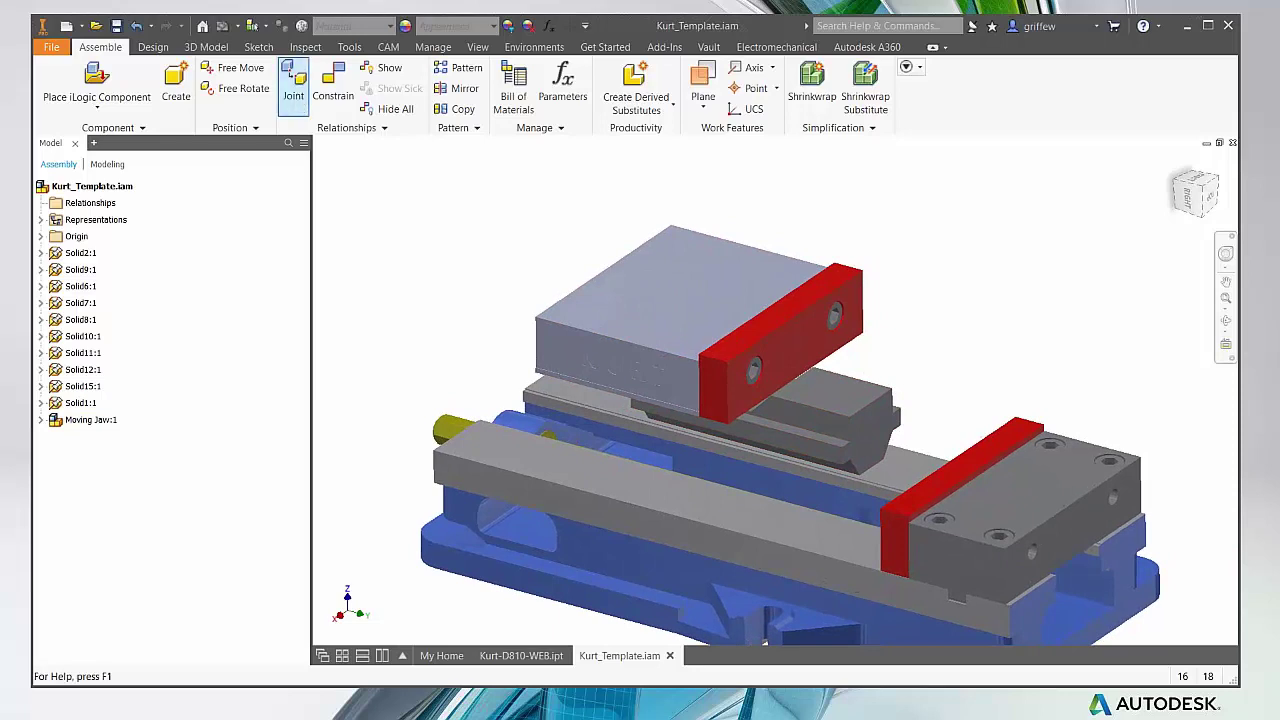
left_click(293, 88)
left_click_drag(500, 418, 172, 178)
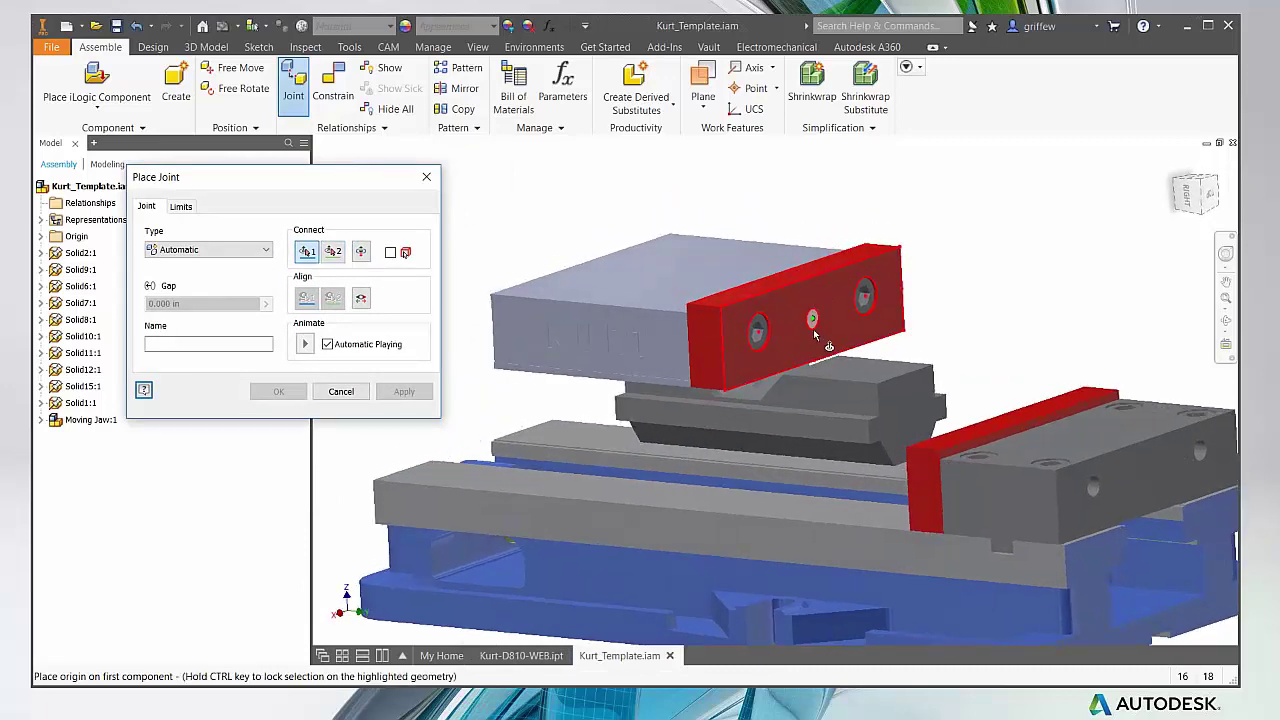
scroll(811, 275, "down", 2)
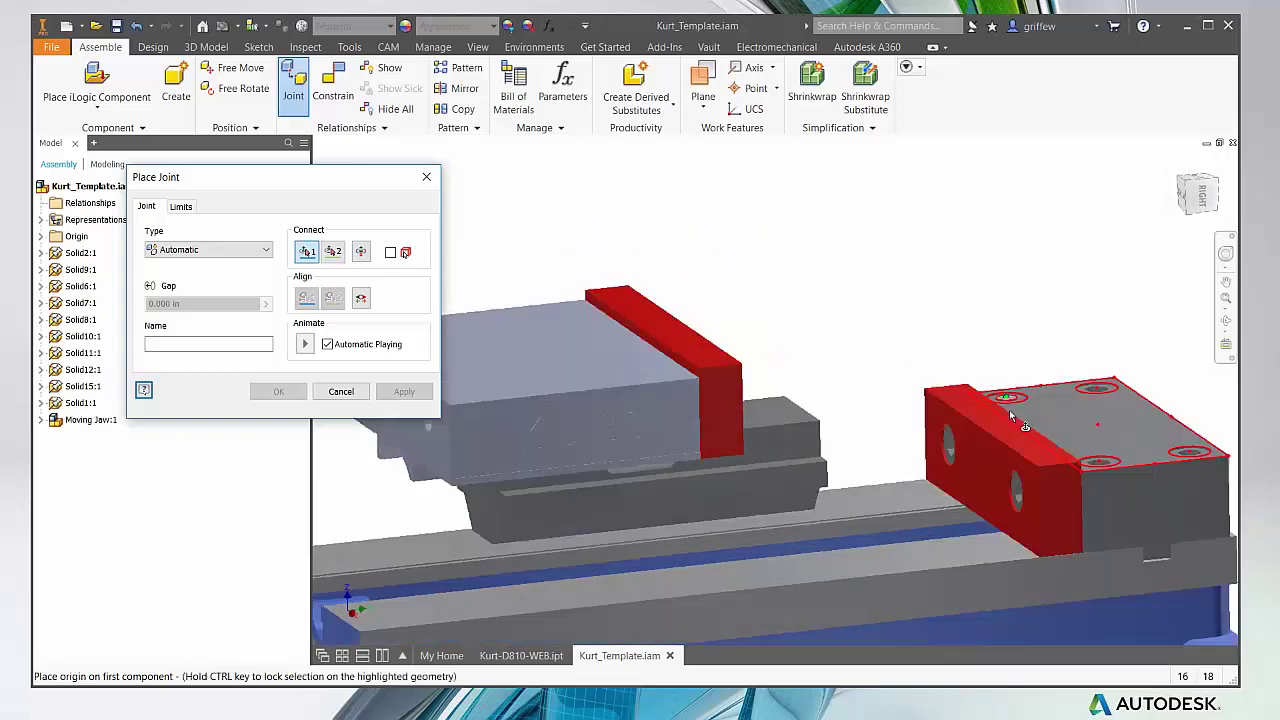
middle_click_drag(985, 429, 750, 328, "shift")
scroll(742, 330, "down", 1)
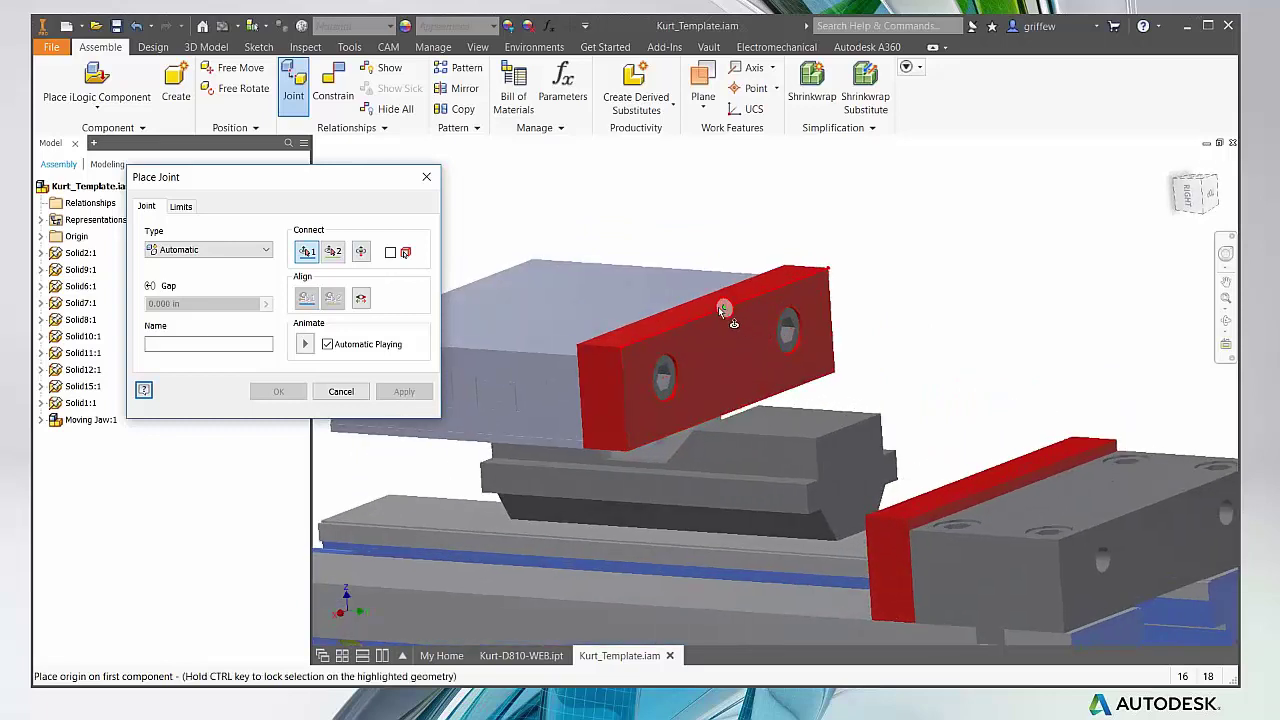
Step: Keep the joint type Automatic and place the first origin at the midpoint of the moving jaw plate's upper front edge
left_click(185, 251)
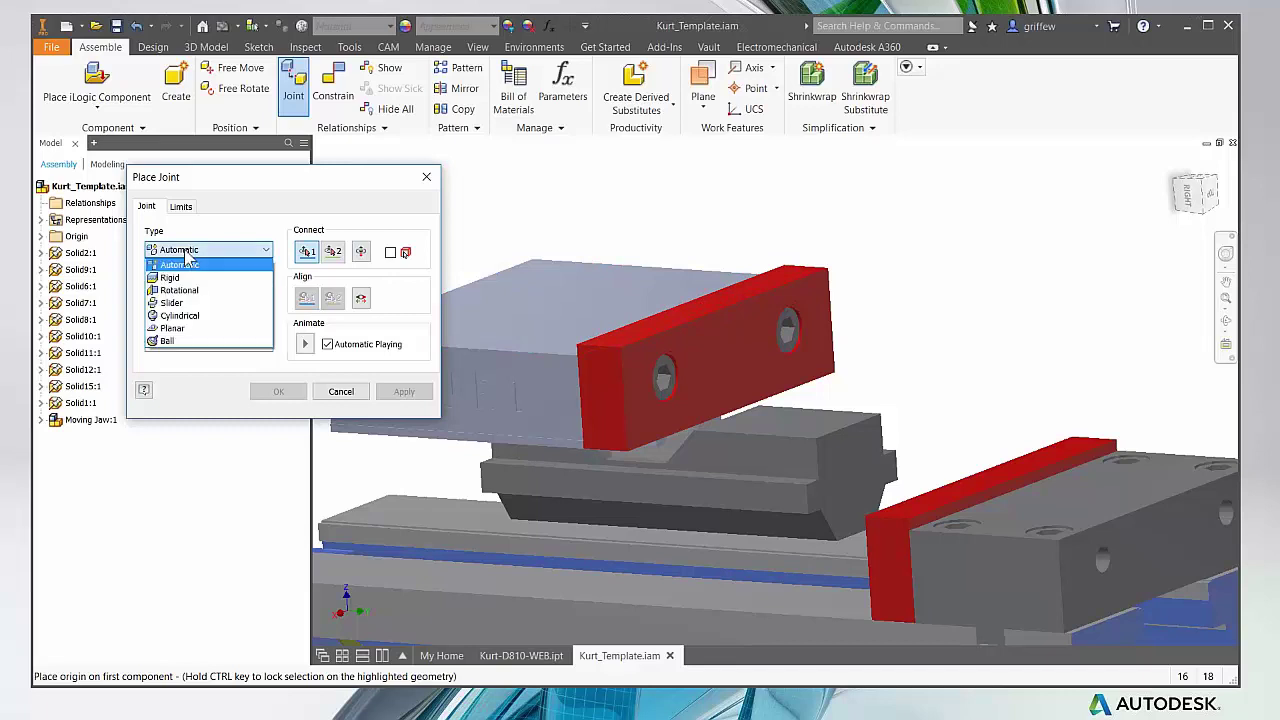
left_click(185, 254)
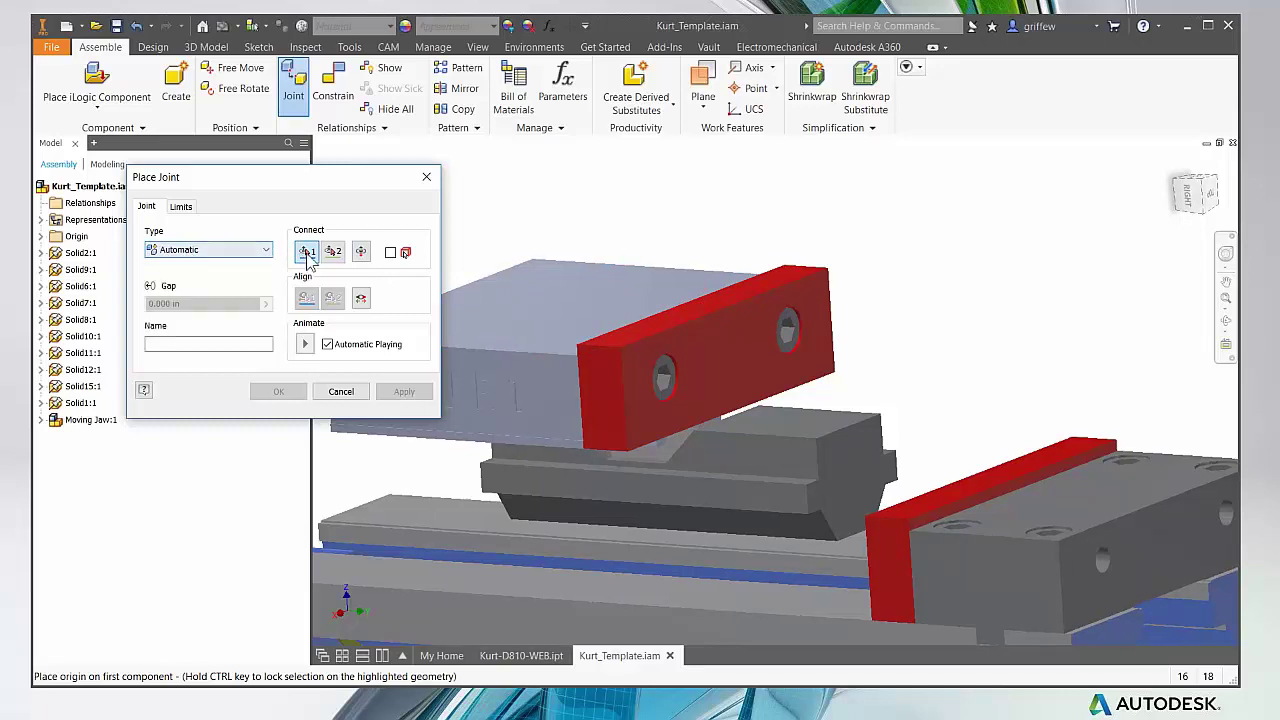
scroll(708, 336, "down", 2)
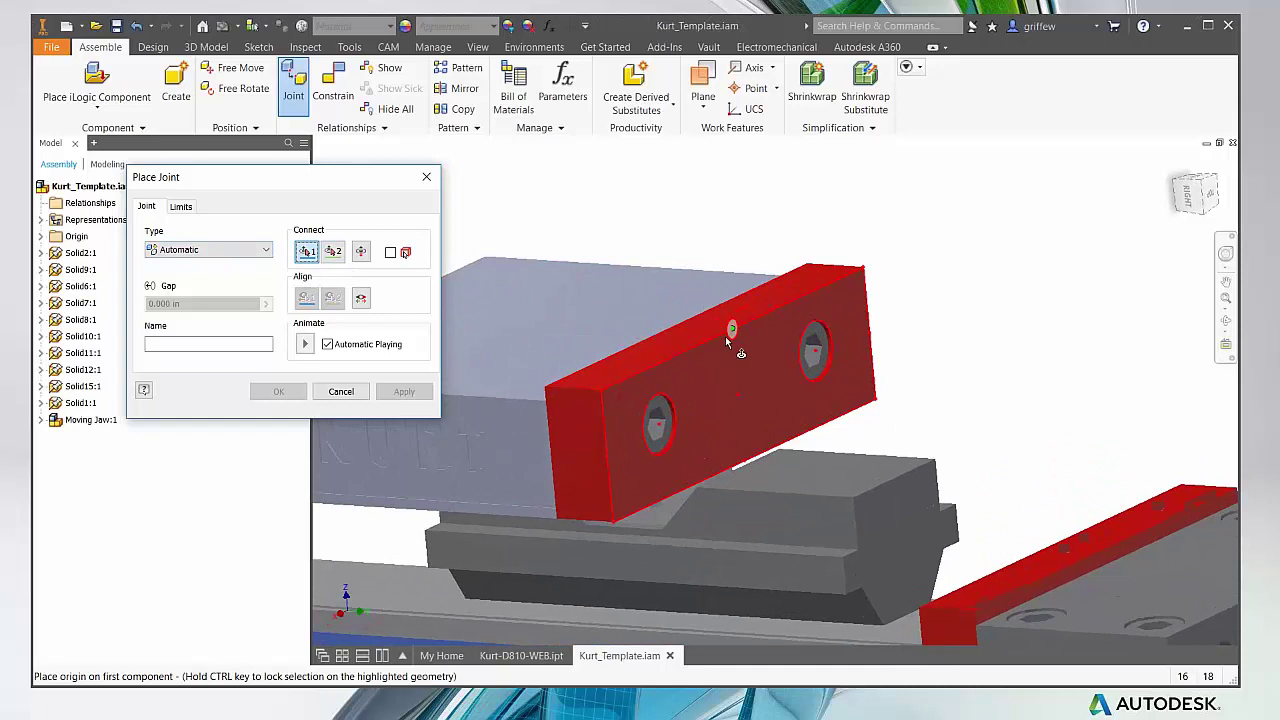
scroll(733, 340, "down", 1)
scroll(730, 341, "down", 2)
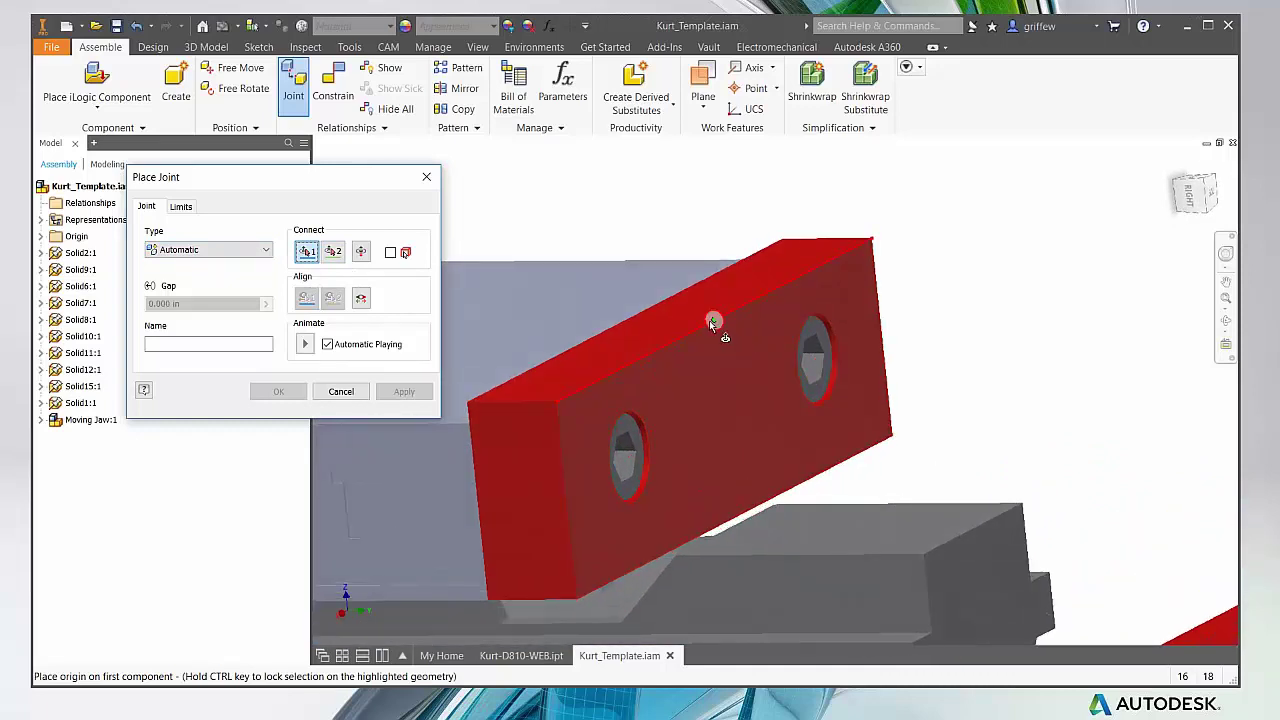
left_click(710, 320)
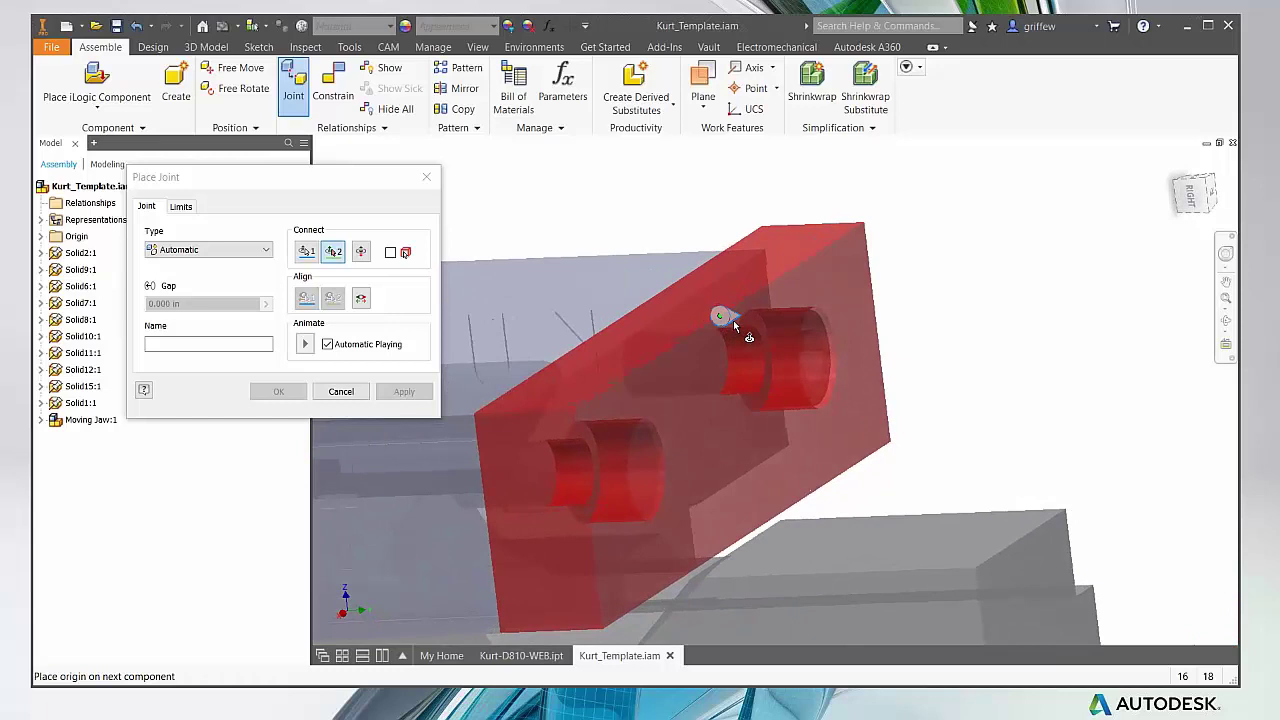
Step: Place the second joint origin at the midpoint of the fixed jaw plate's upper front edge
middle_click_drag(741, 314, 786, 302, "shift")
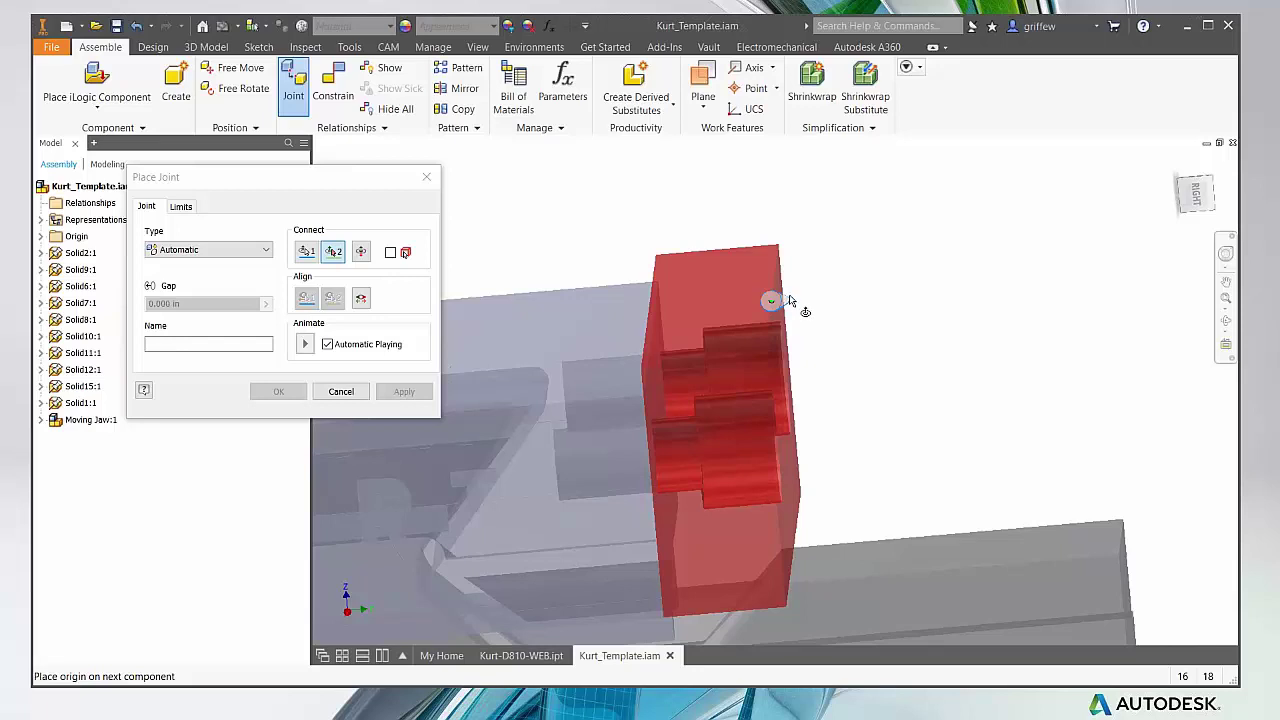
middle_click_drag(789, 300, 701, 463, "shift")
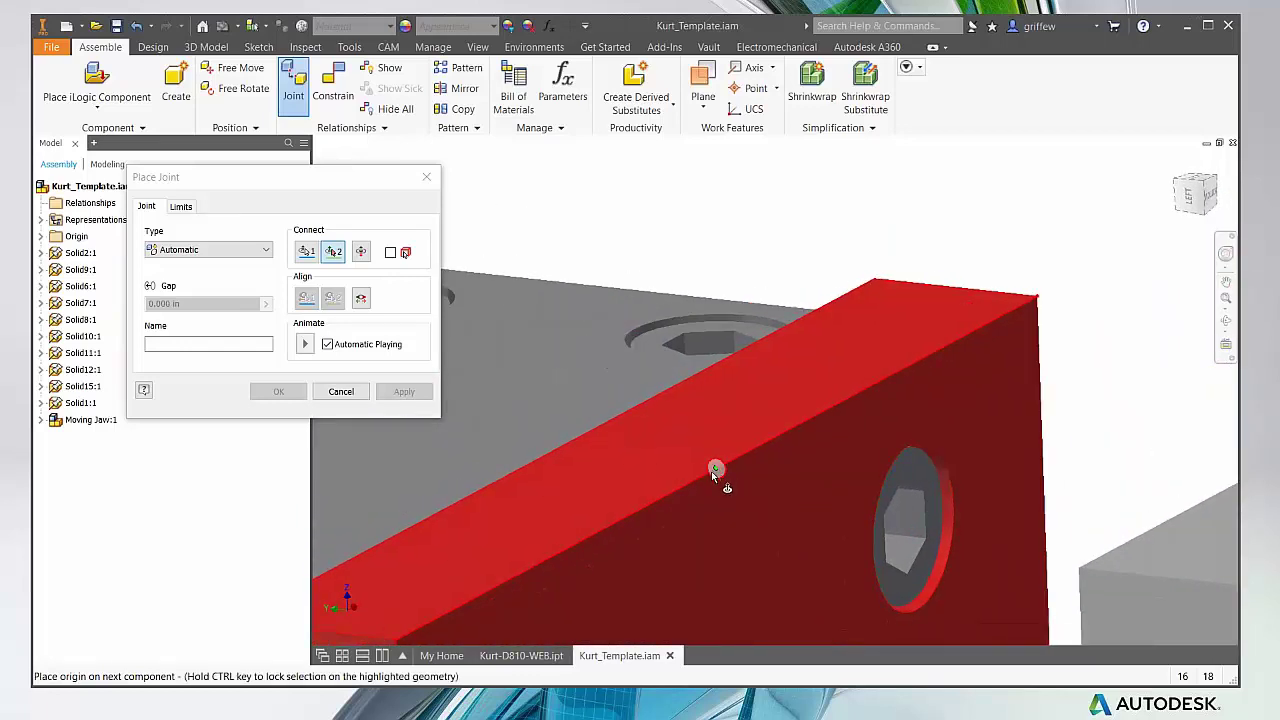
left_click(714, 470)
scroll(712, 441, "down", 5)
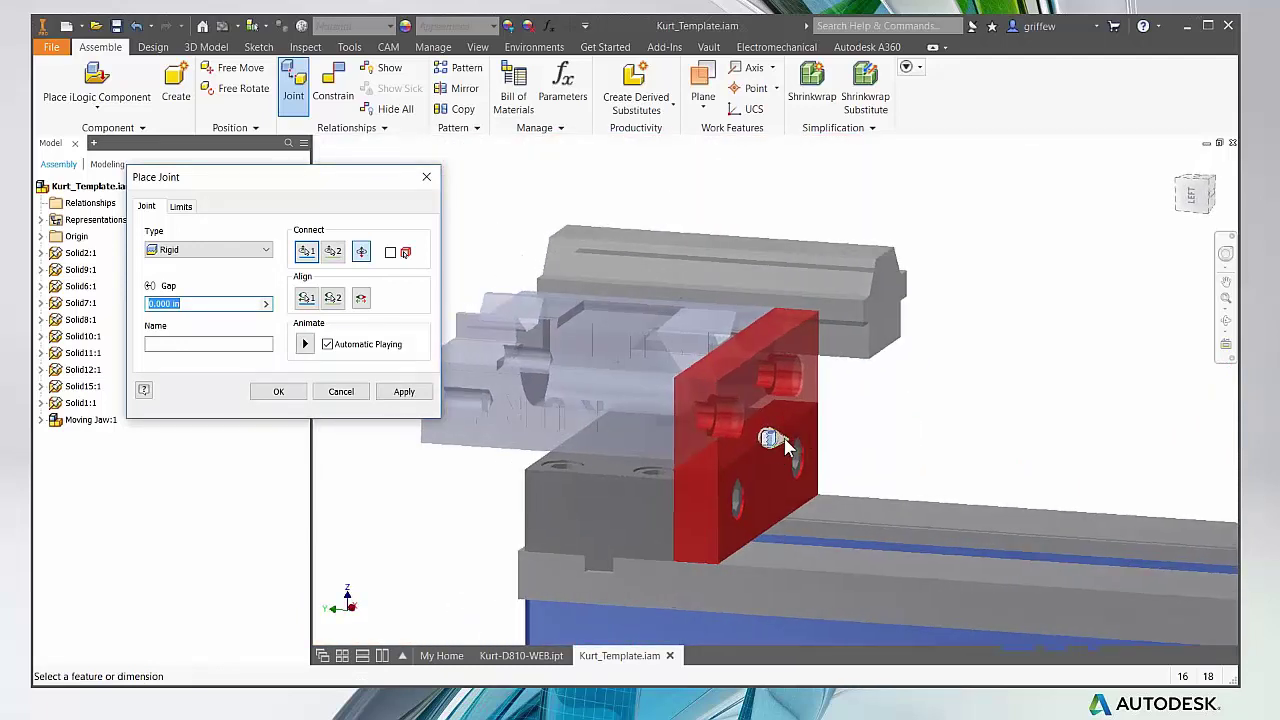
Step: Try flipping the component direction and inverting the alignment of the rigid joint between the two jaw plates
middle_click_drag(871, 443, 903, 516, "shift")
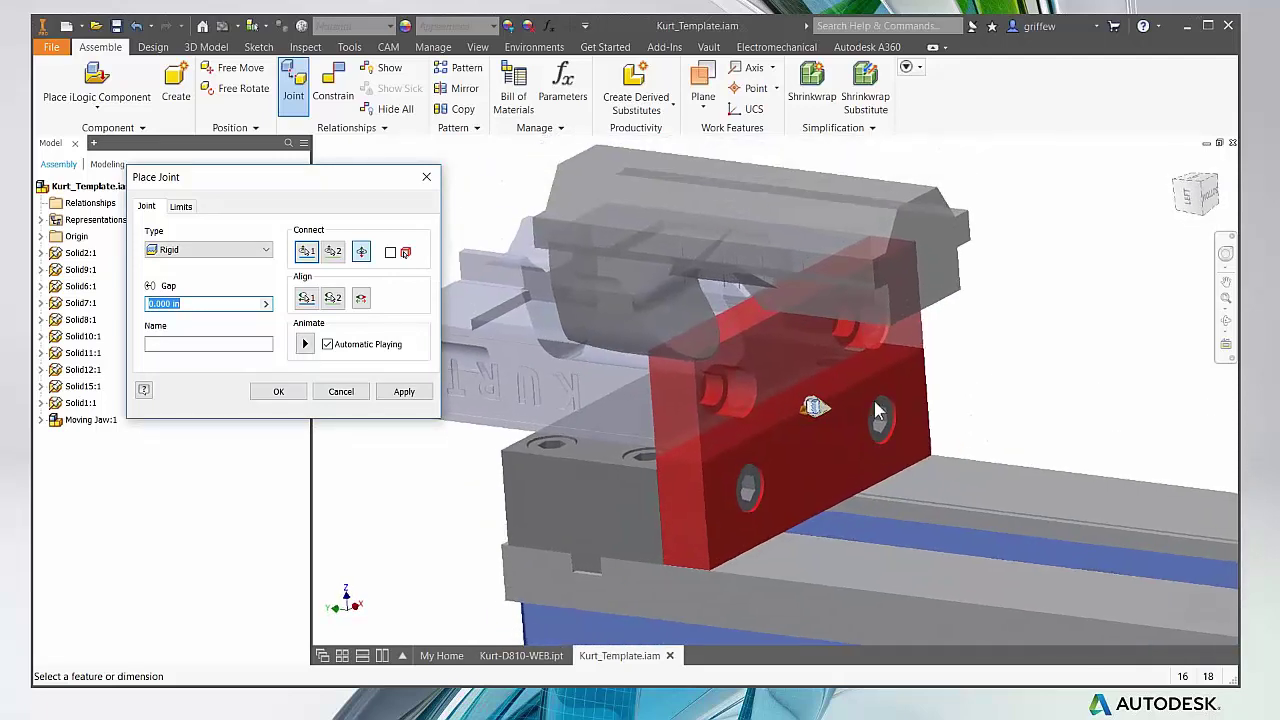
middle_click_drag(806, 412, 806, 415, "shift")
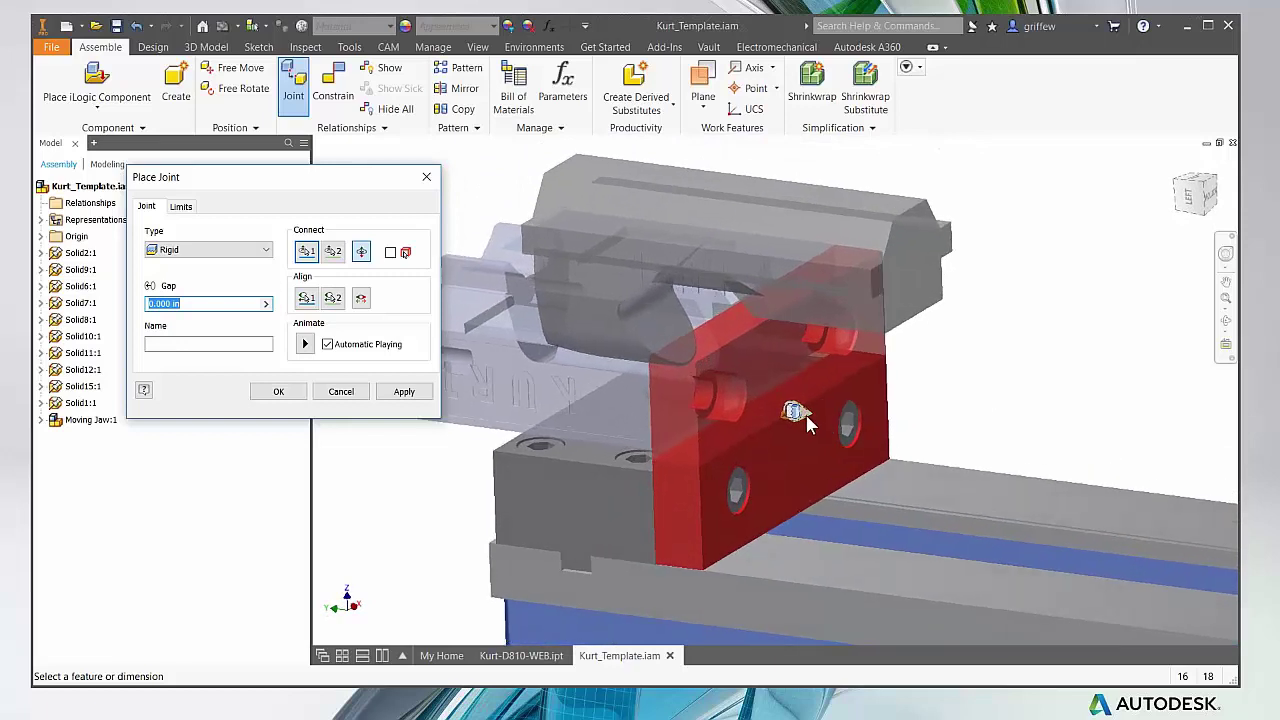
left_click(362, 254)
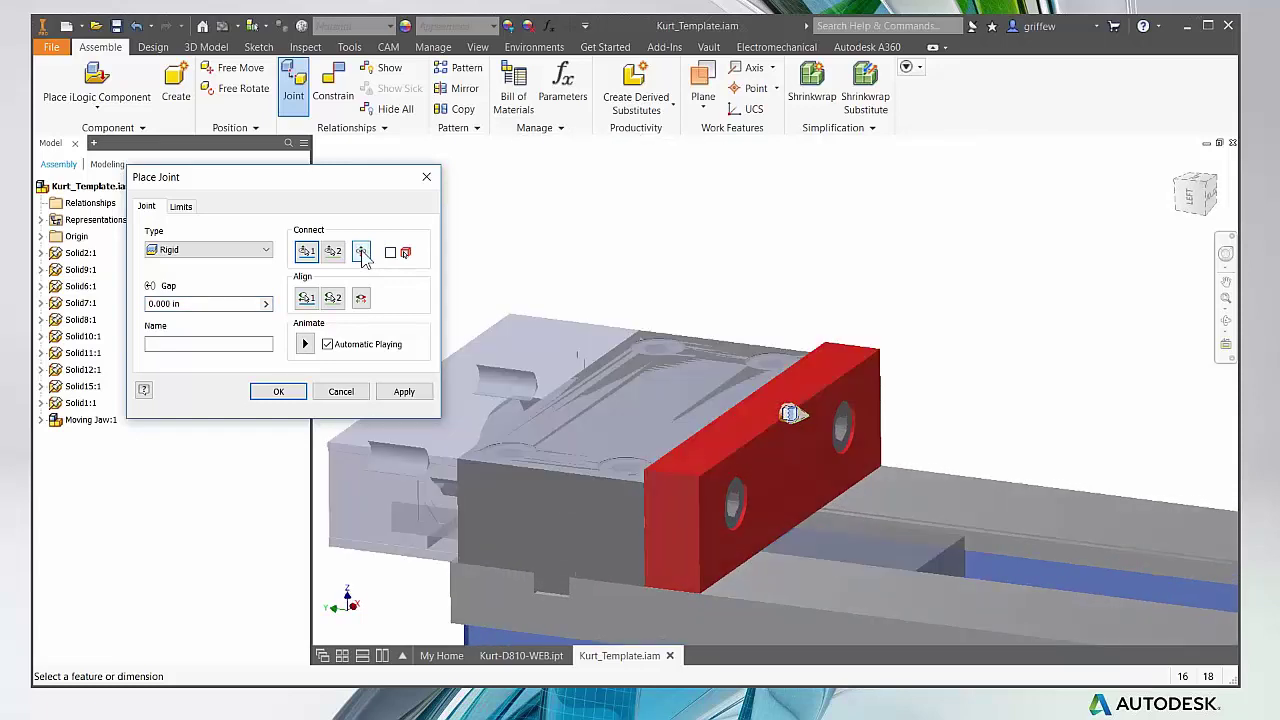
left_click(362, 254)
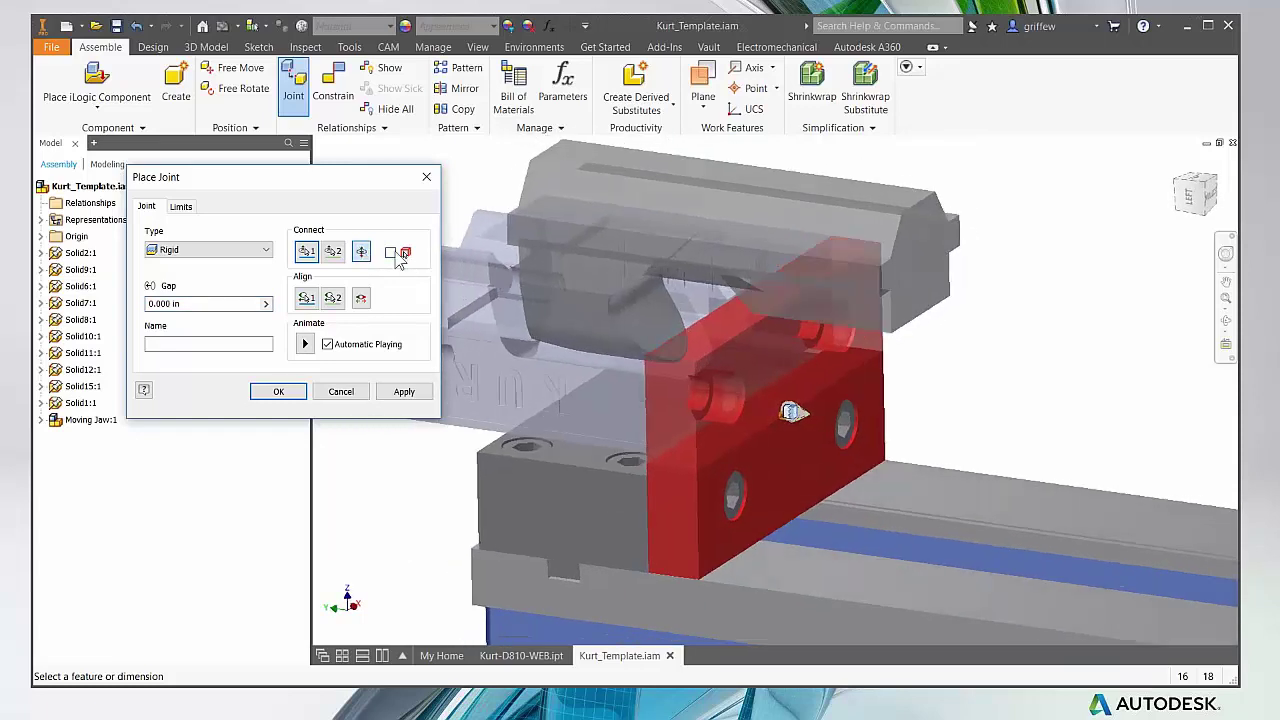
left_click(361, 300)
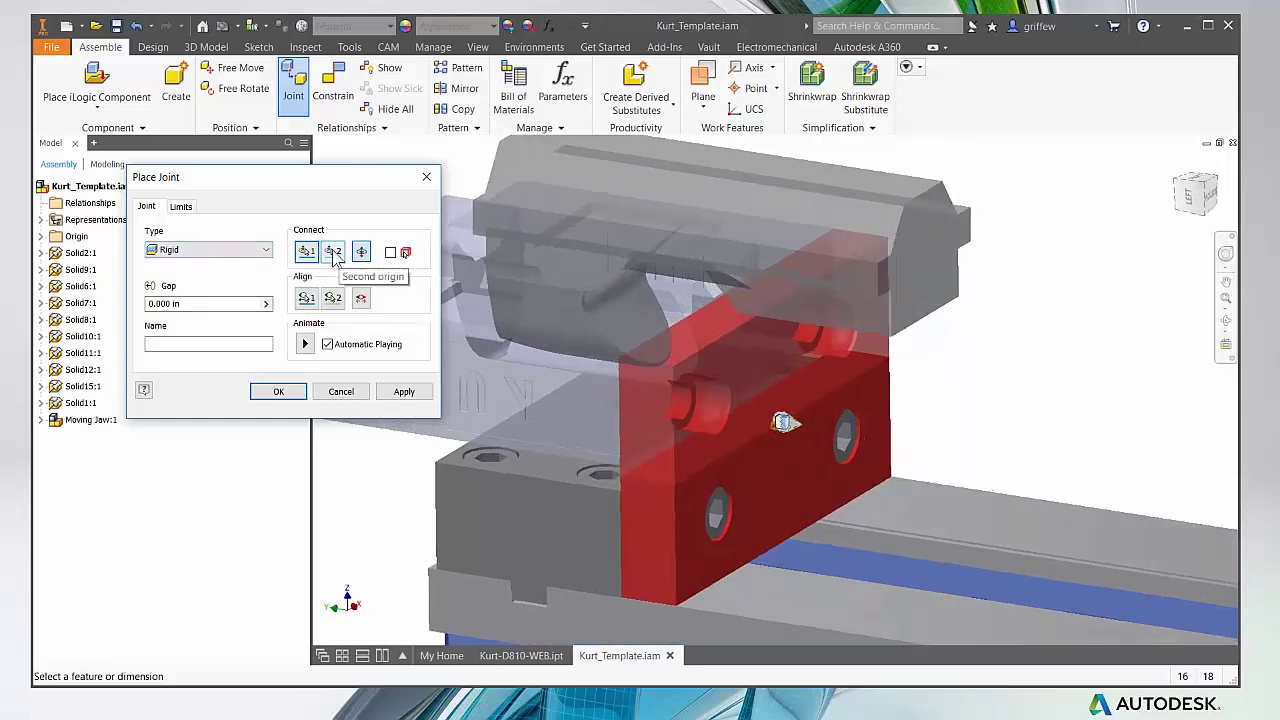
Step: Replace the second joint origin at the fixed plate's upper front edge midpoint and try both component and alignment directions
left_click(334, 252)
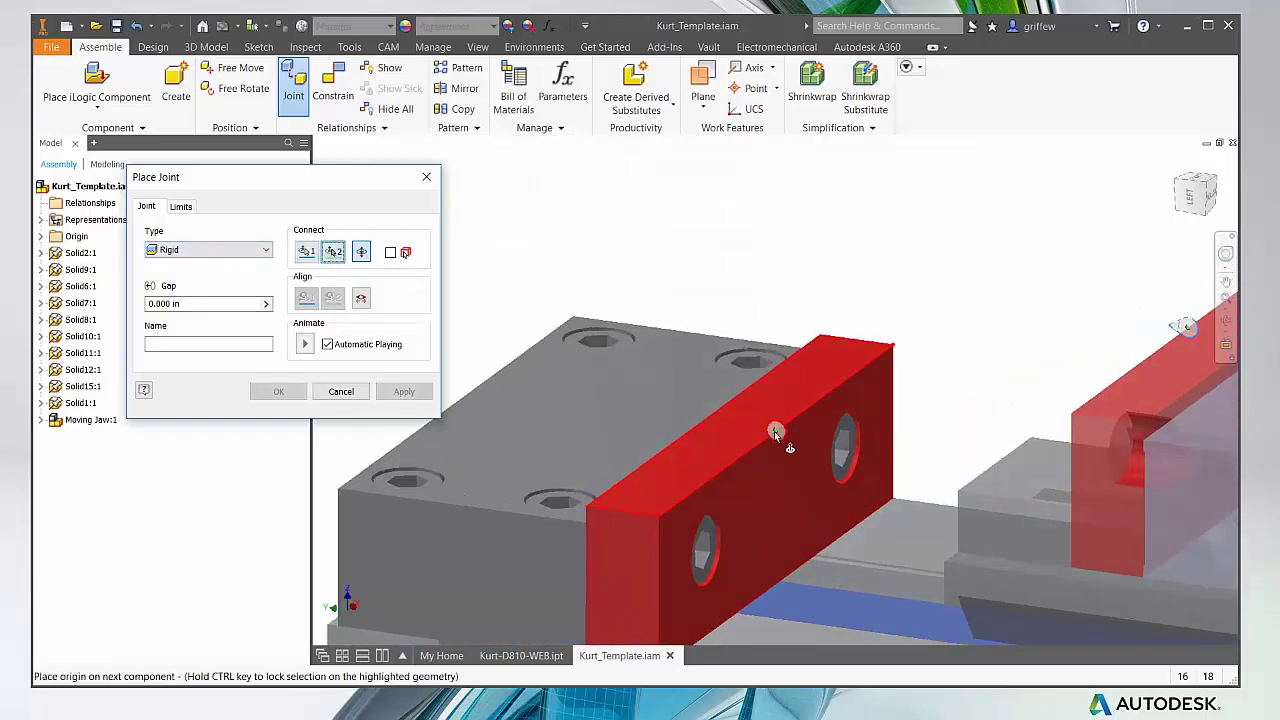
left_click(775, 432)
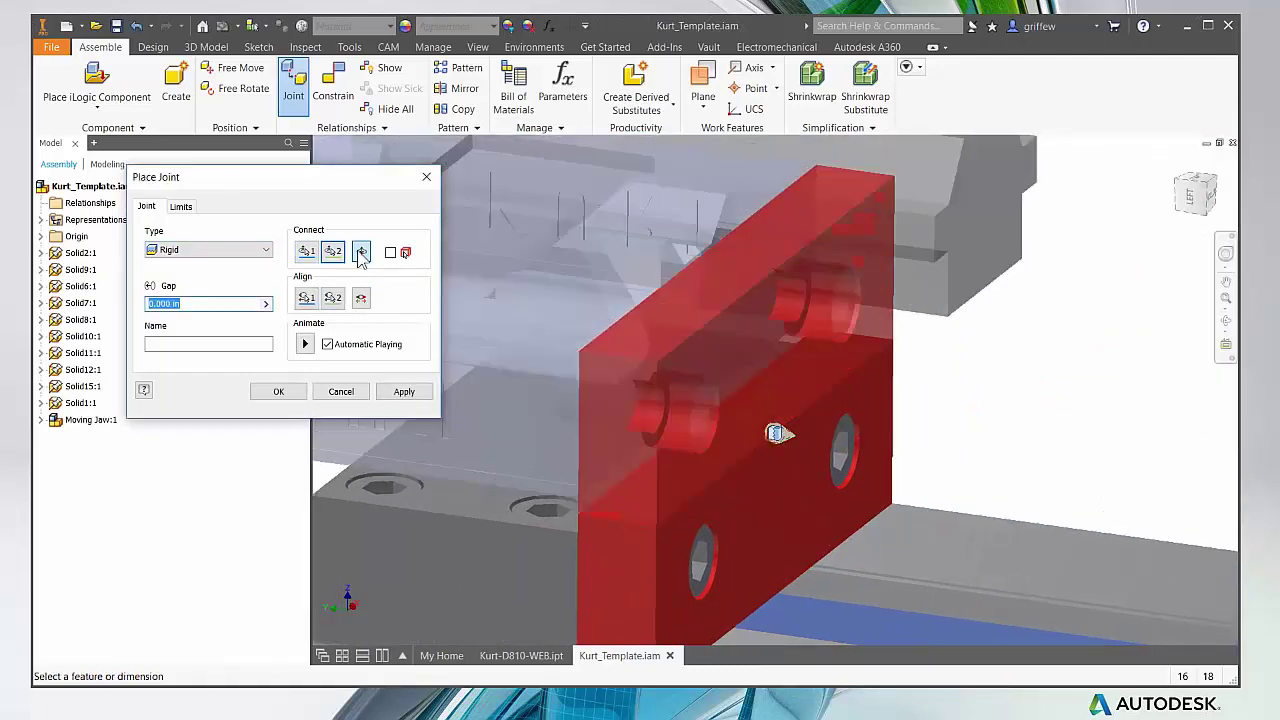
left_click(361, 254)
scroll(664, 348, "up", 5)
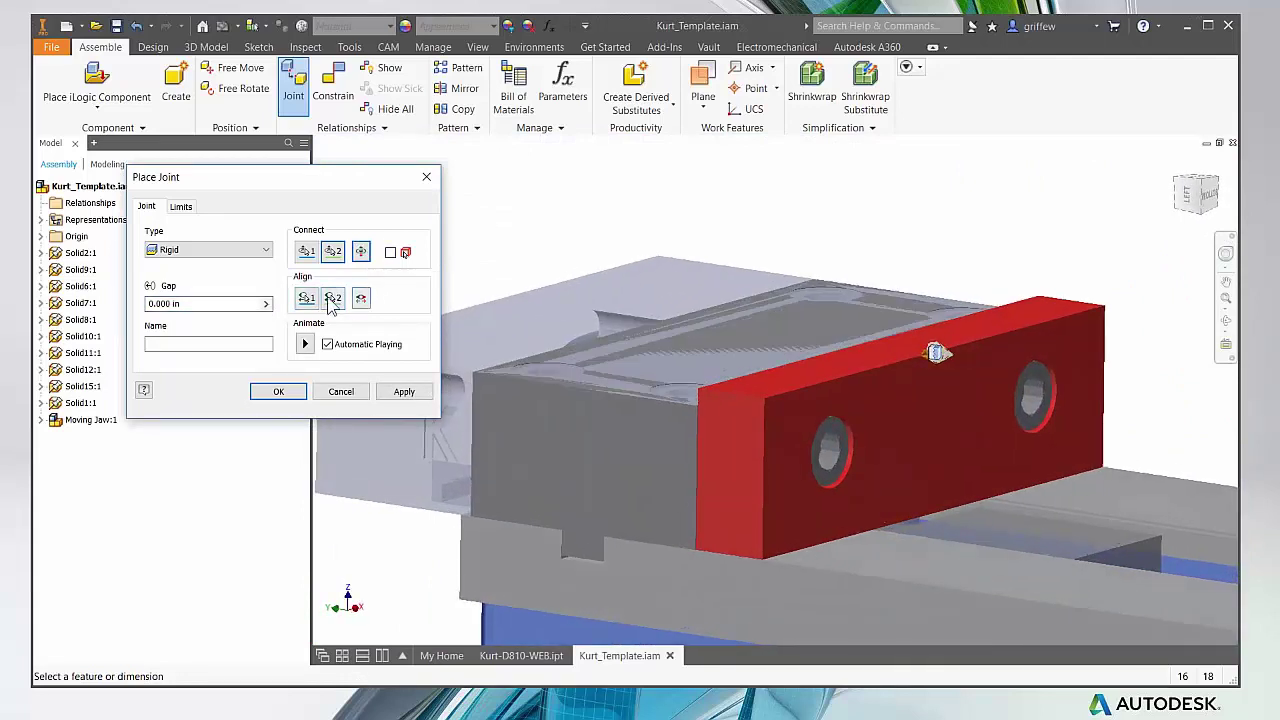
left_click(361, 300)
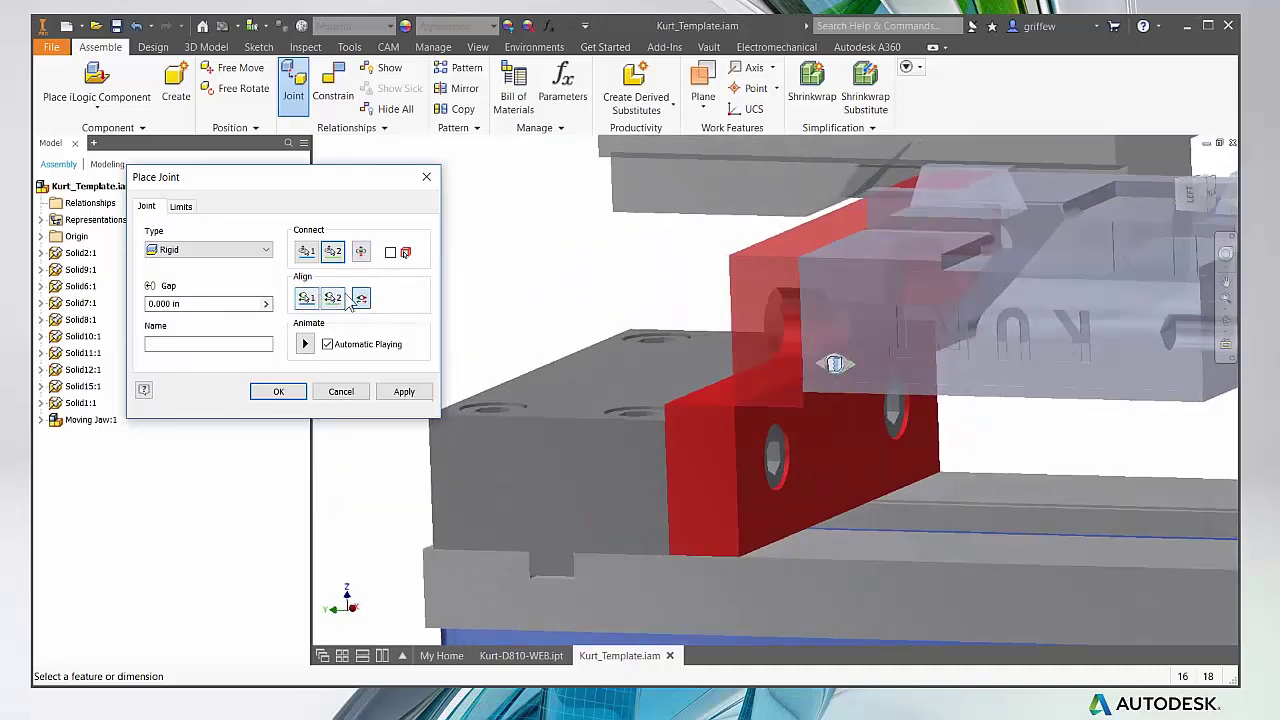
left_click(359, 297)
left_click(359, 297)
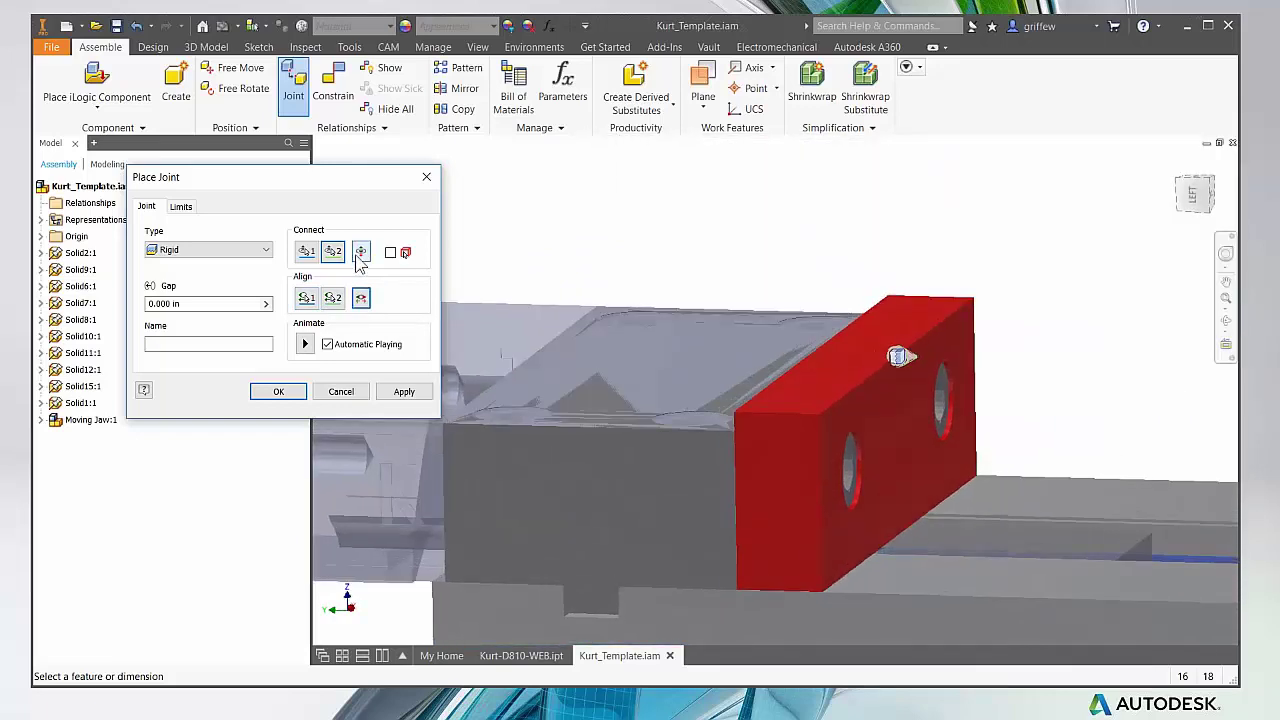
left_click(362, 256)
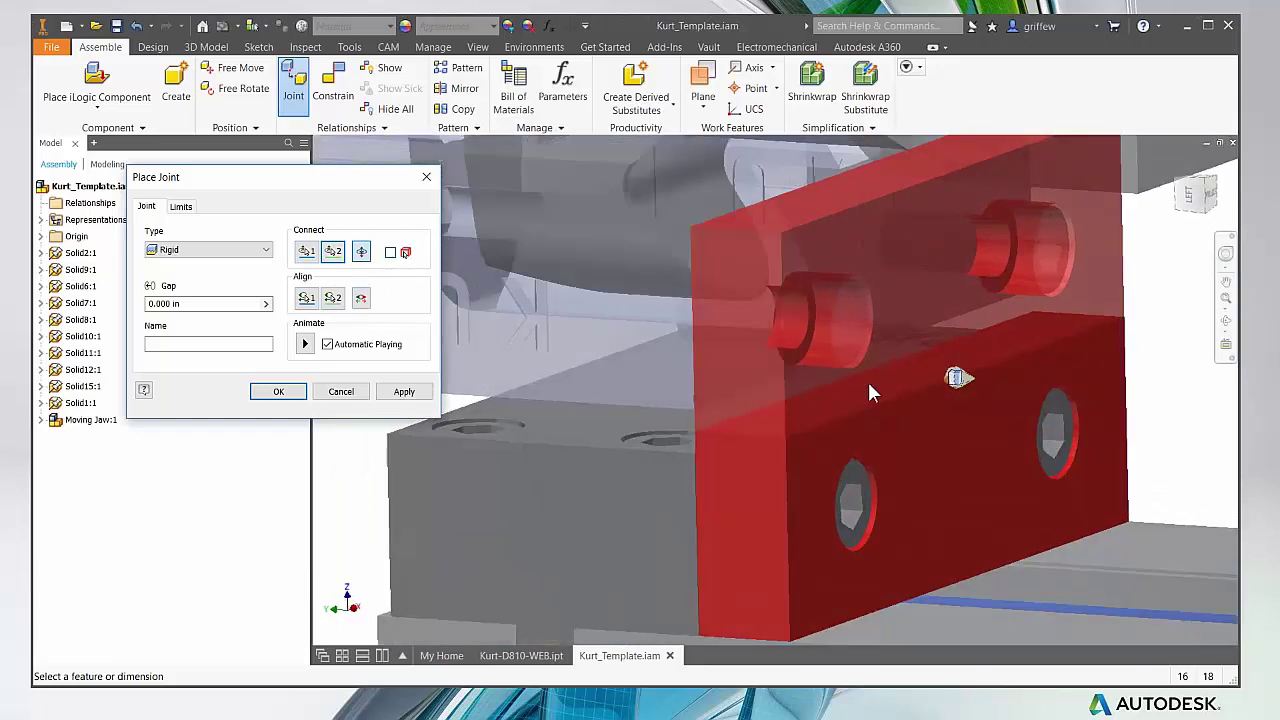
Step: Pick the second origin again on the fixed plate's upper front edge, flip the component direction and cancel the joint
left_click(333, 253)
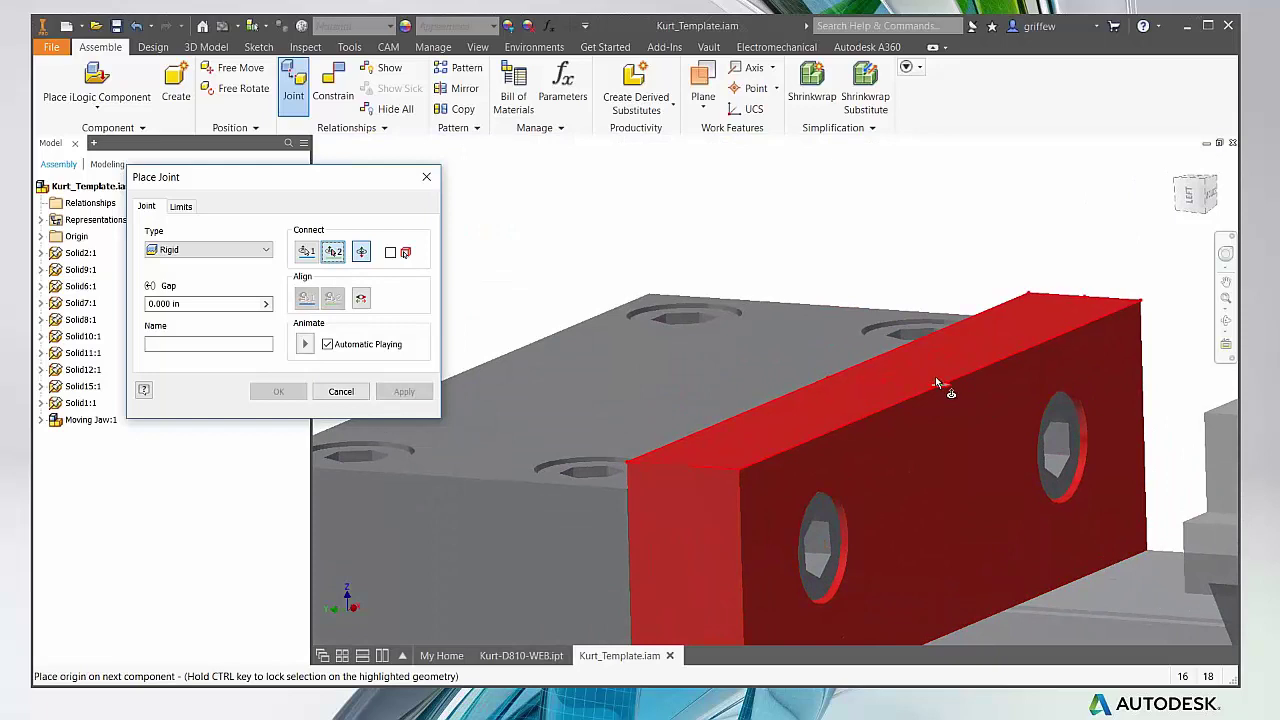
left_click(940, 386)
left_click(336, 255)
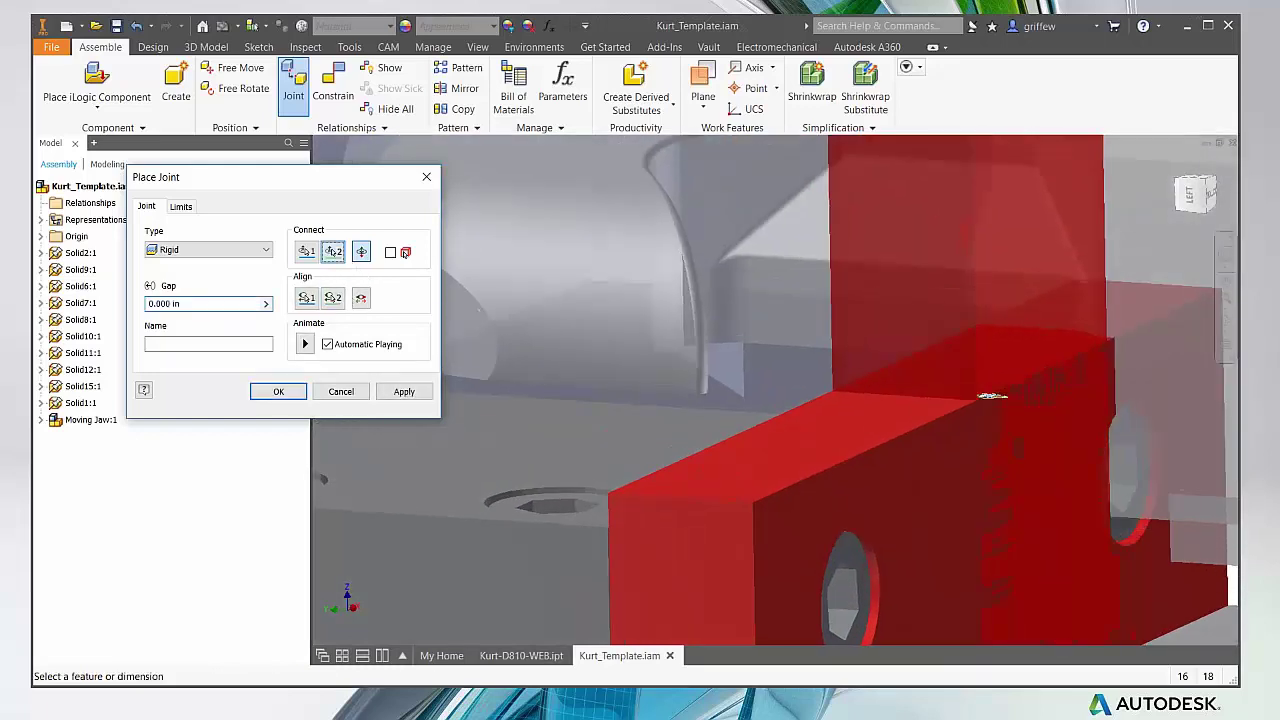
left_click(1029, 405)
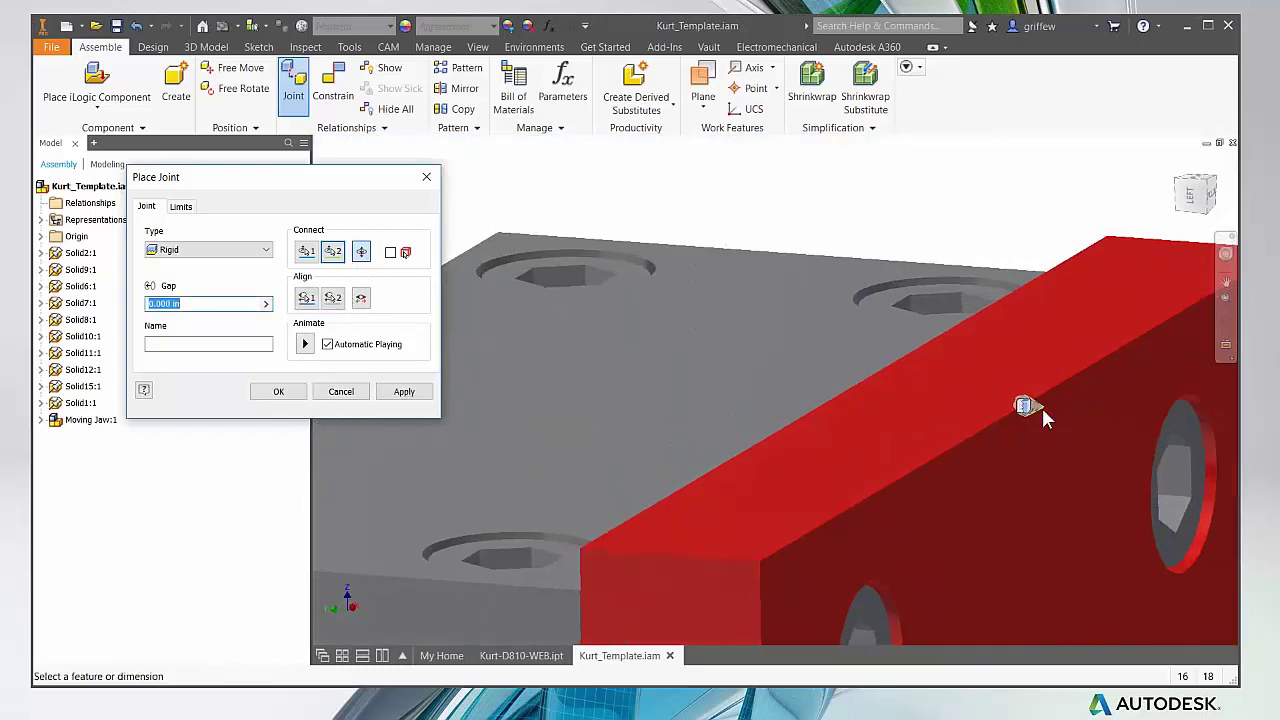
left_click(362, 252)
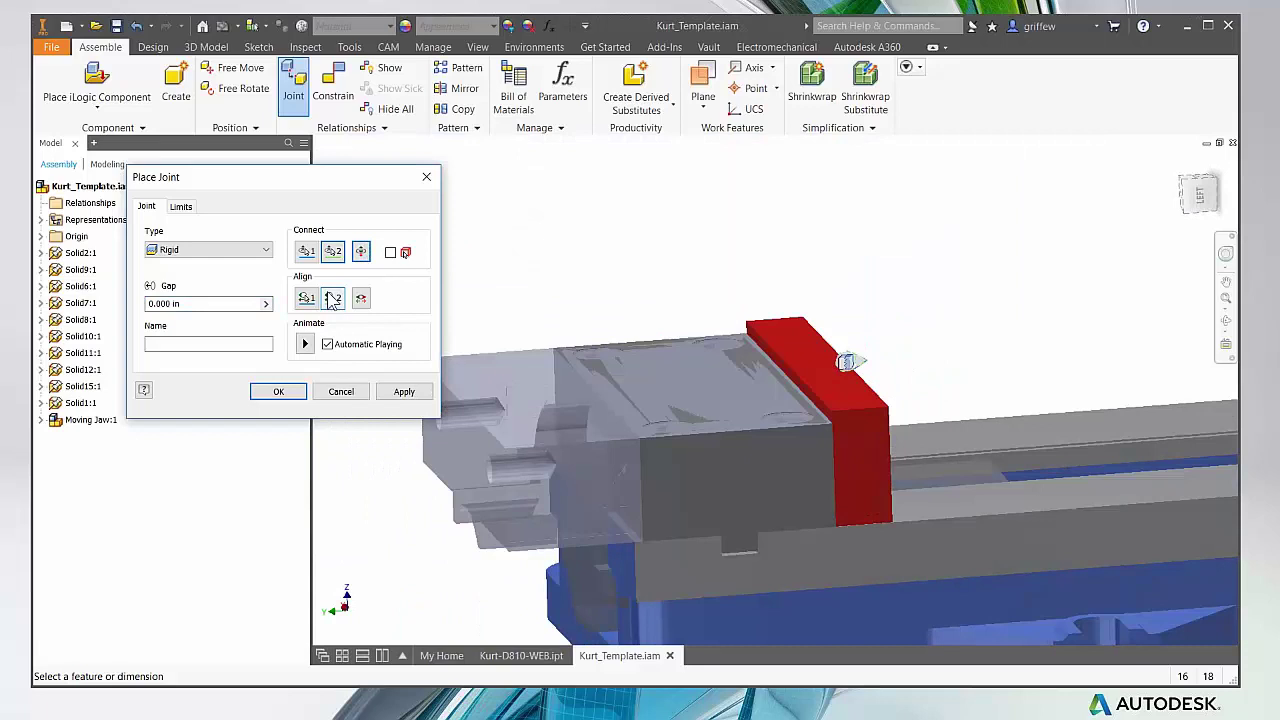
left_click(322, 393)
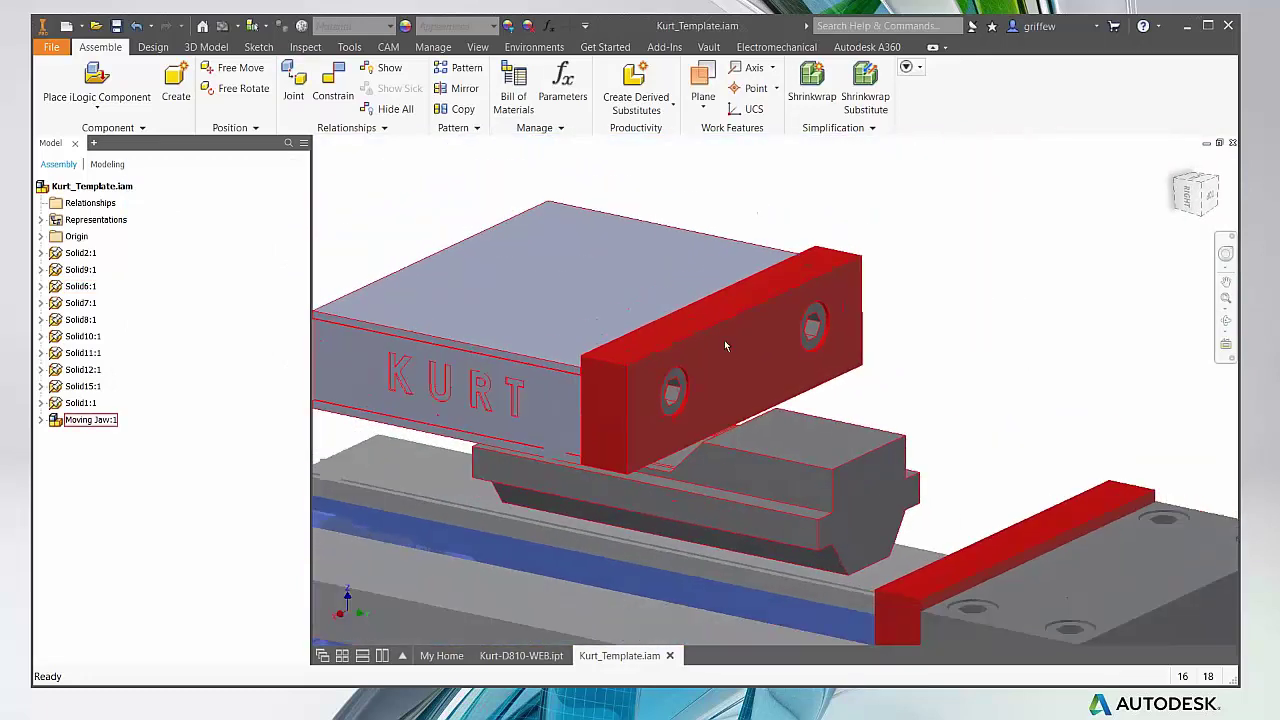
Step: Apply a flipped Rigid joint between the upper front edge midpoints of the Moving Jaw and fixed jaw plates, leaving no further joint
left_click(726, 345)
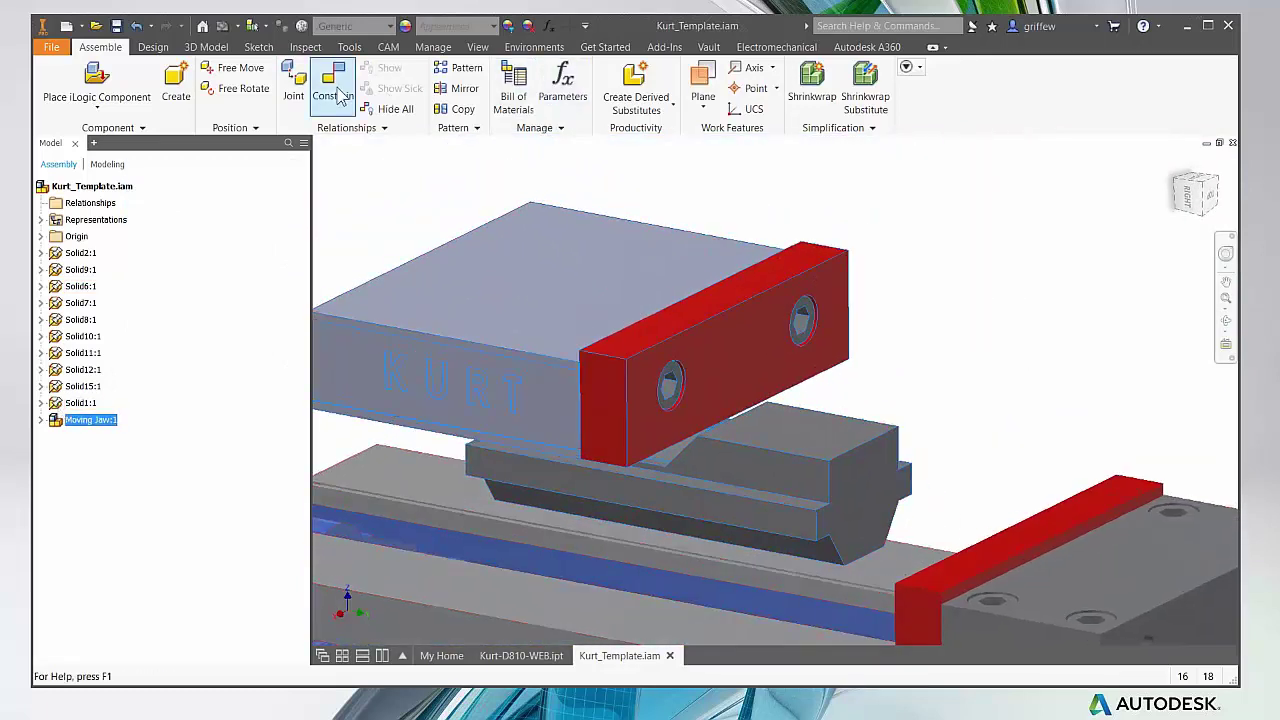
left_click(291, 80)
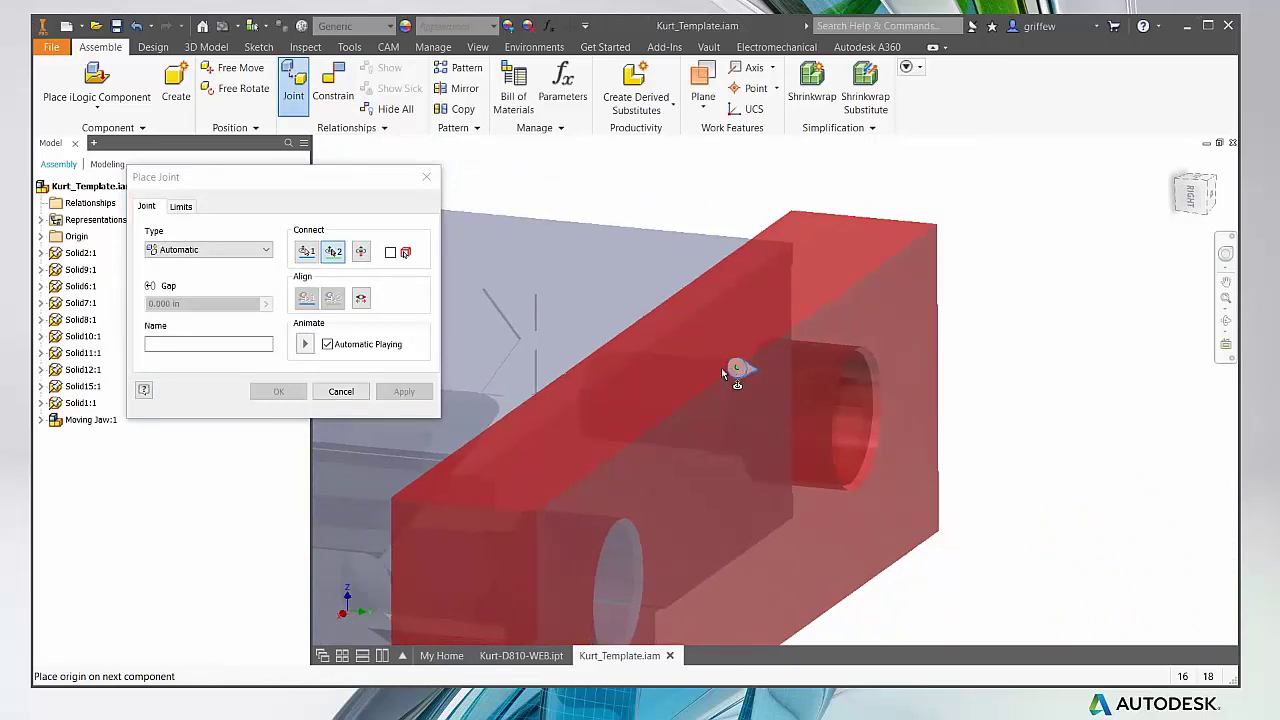
scroll(716, 366, "up", 3)
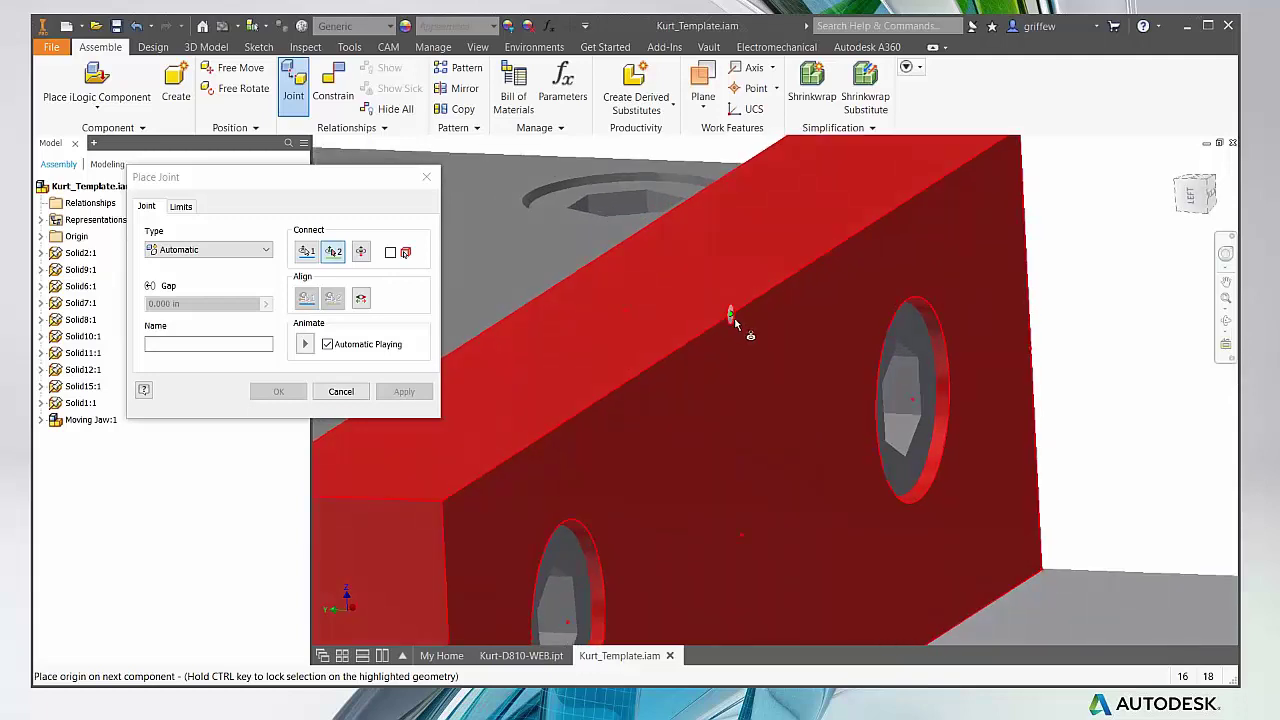
scroll(733, 321, "up", 2)
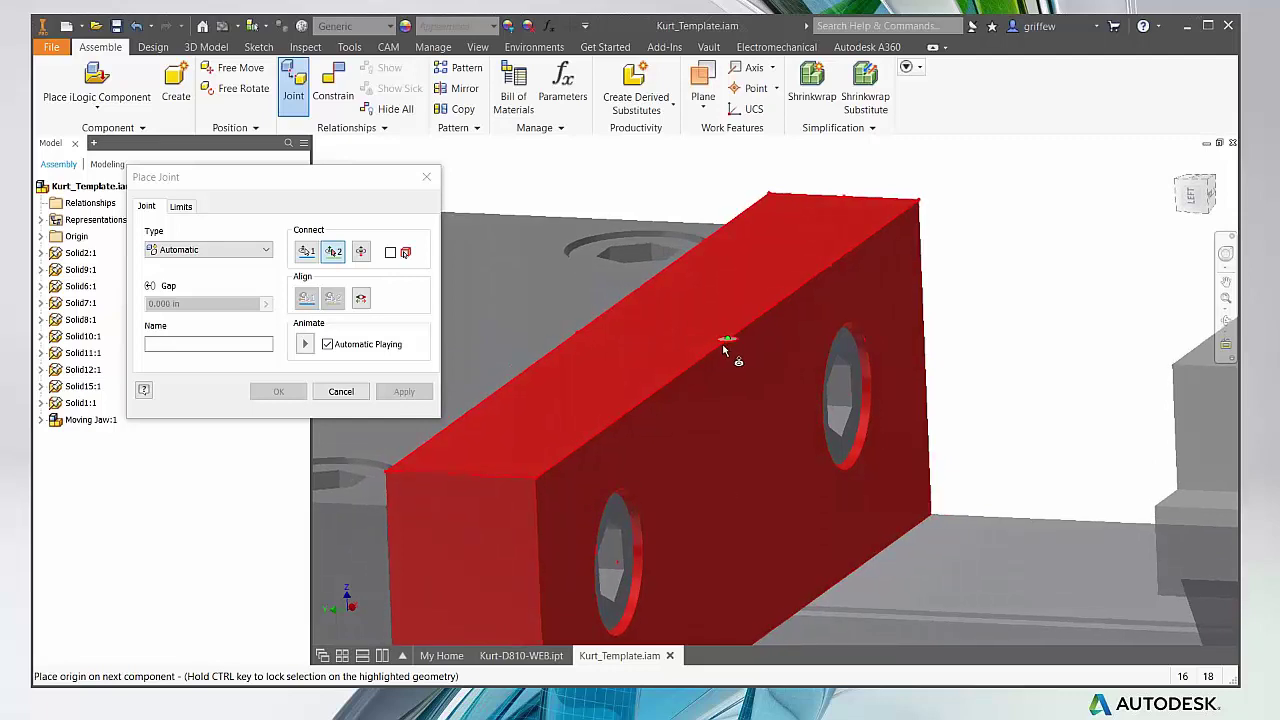
scroll(726, 344, "down", 2)
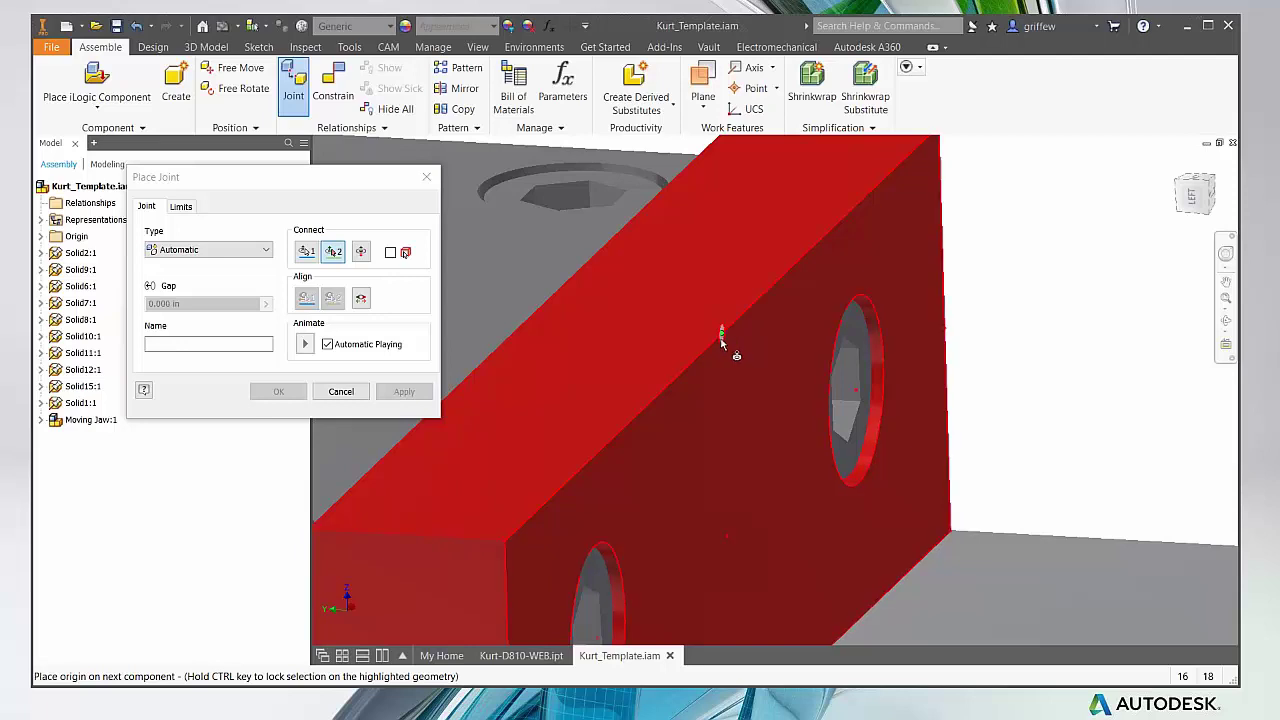
left_click(721, 333)
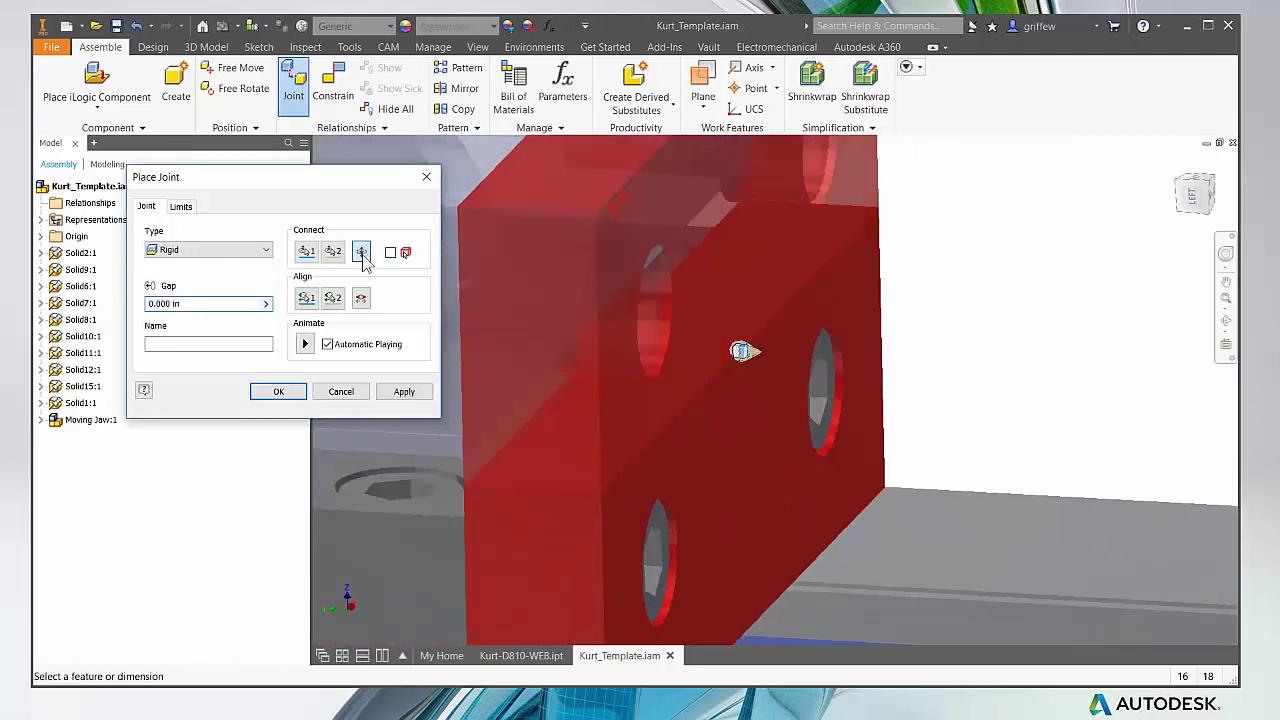
left_click(405, 397)
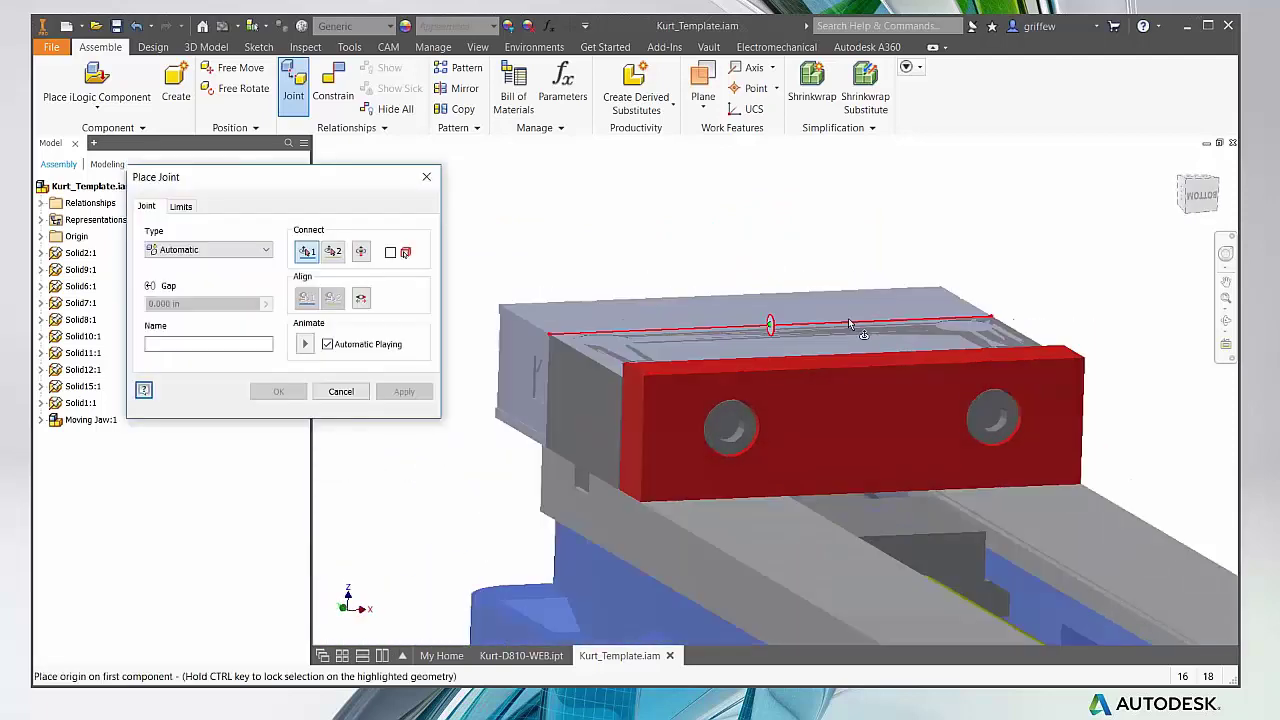
left_click(1098, 297)
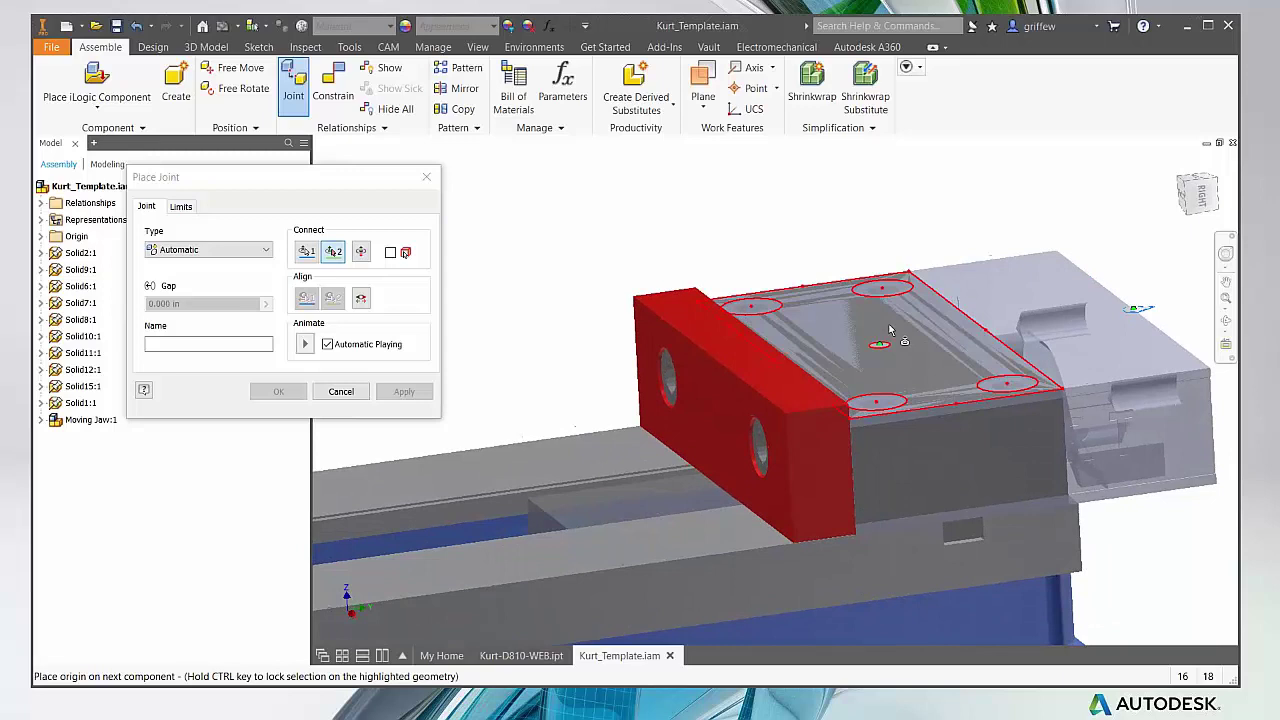
left_click(341, 391)
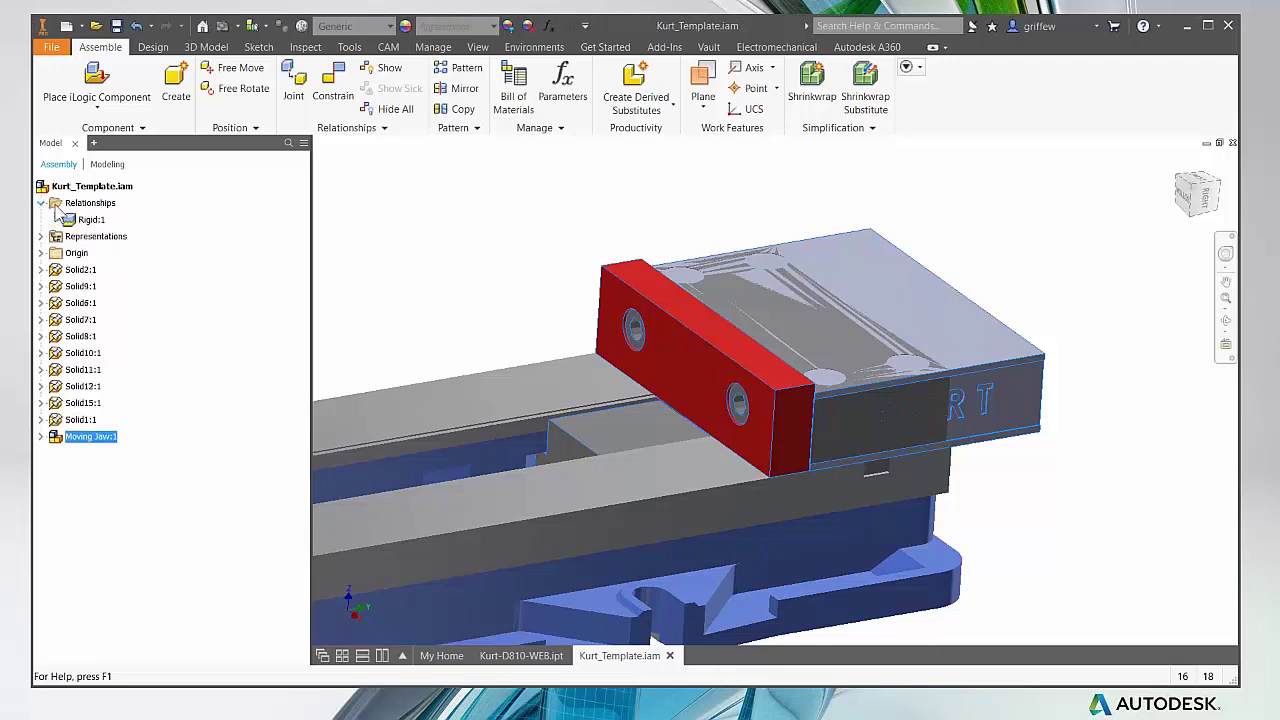
Step: Edit the rigid joint between the jaws, try the Rotational type and set the type to Slider
right_click(90, 224)
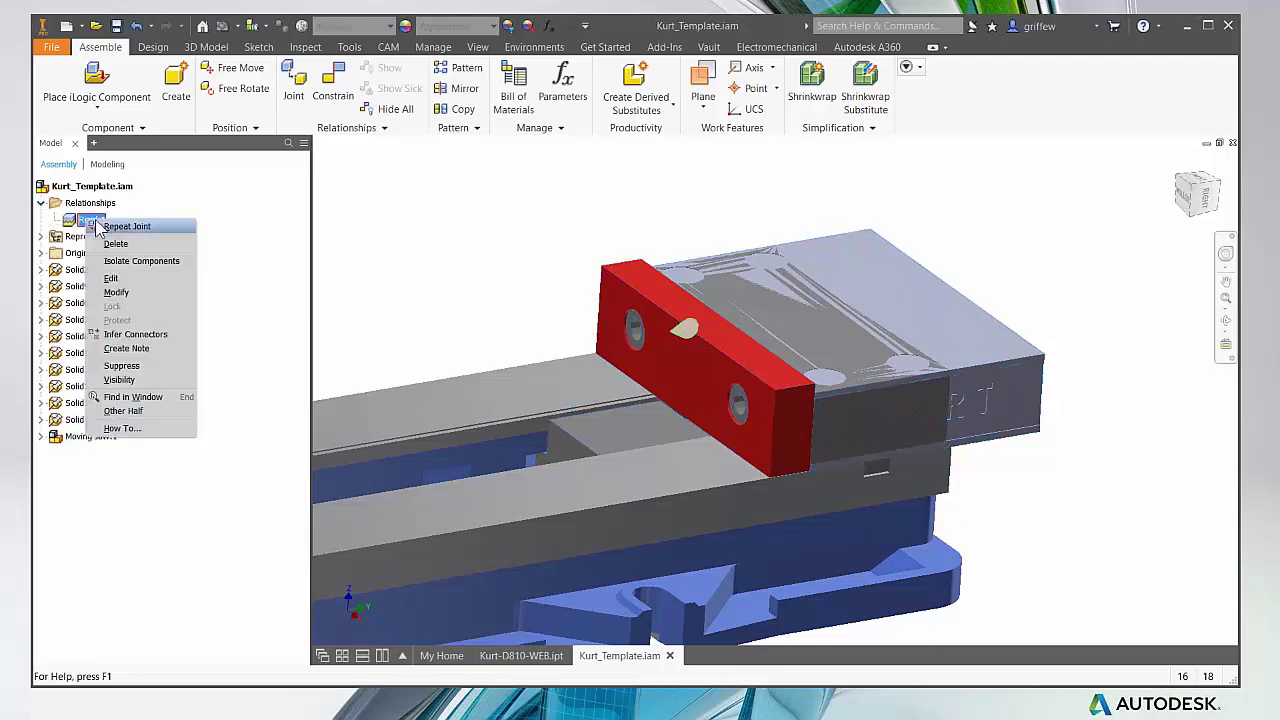
left_click(112, 279)
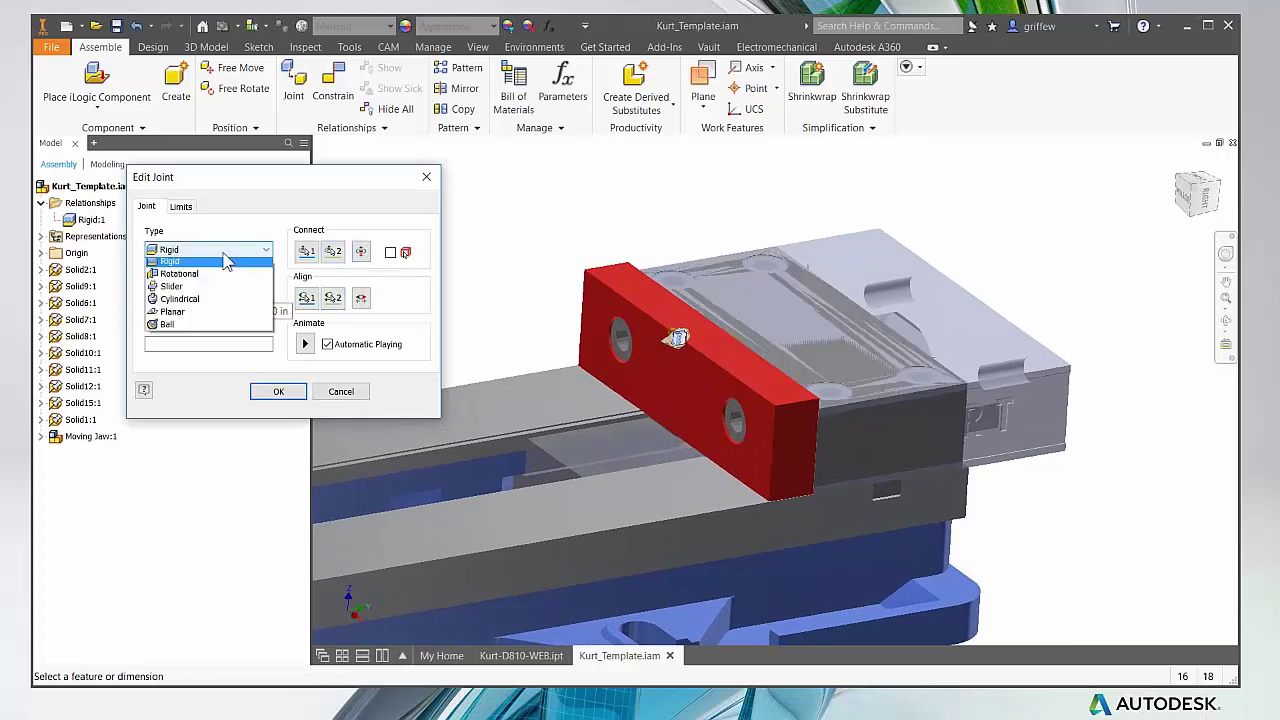
left_click(208, 280)
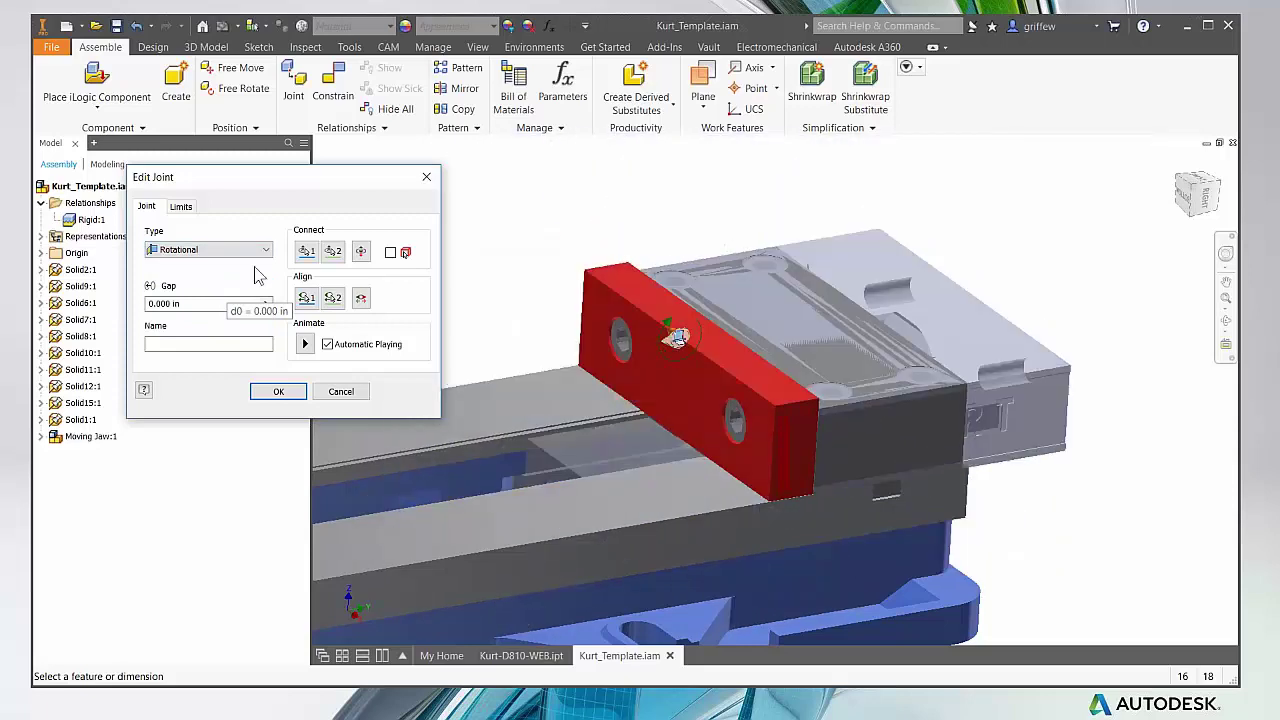
left_click(186, 290)
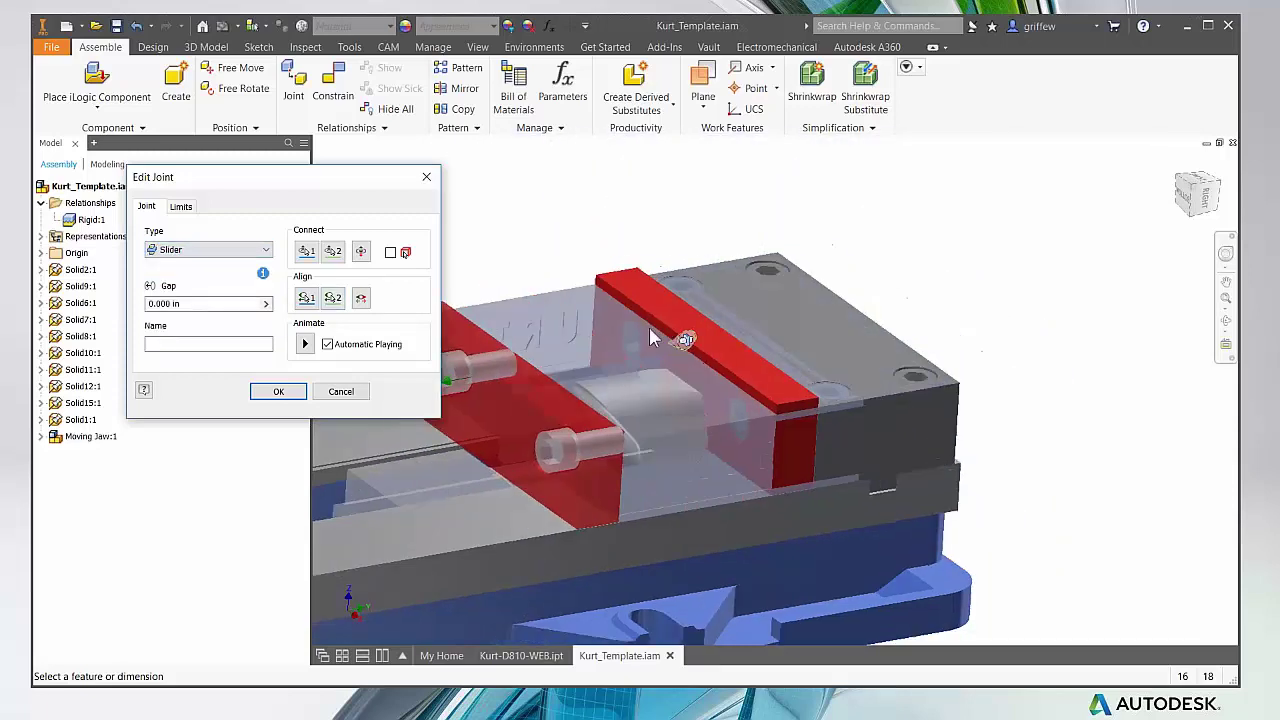
scroll(828, 372, "down", 2)
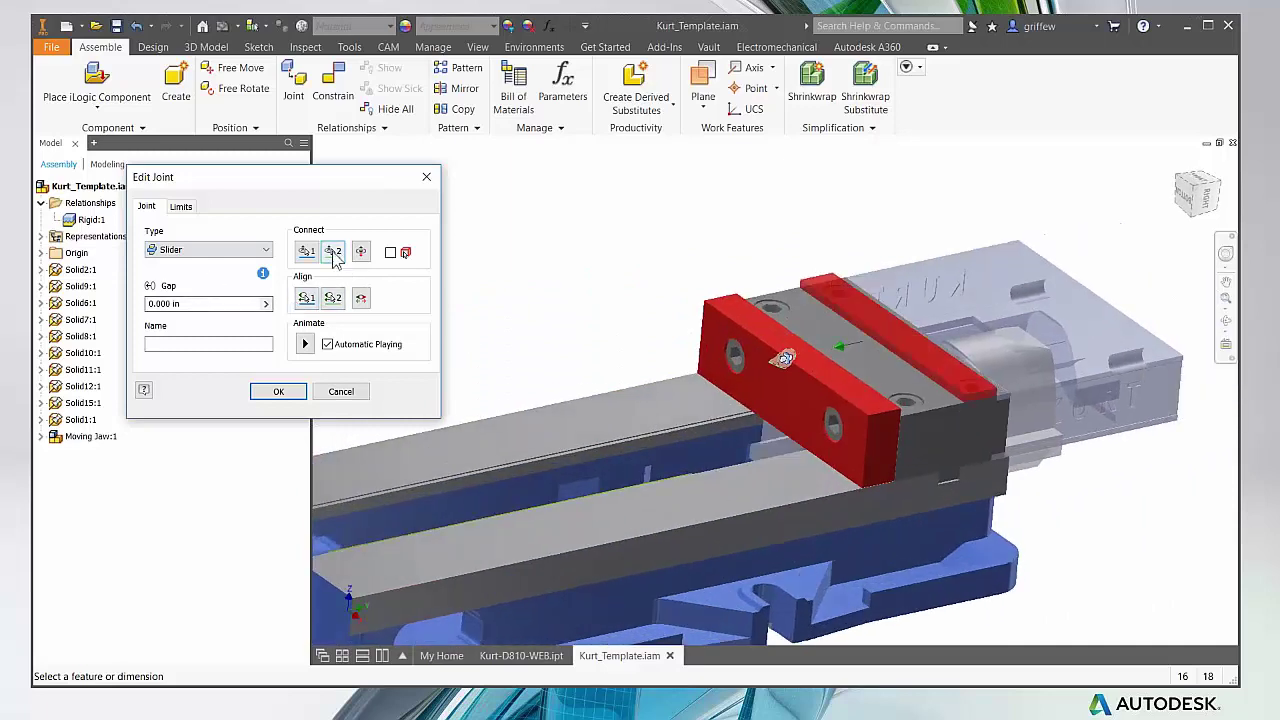
Step: Try re-picking the Slider joint's second origin at the midpoint of the fixed plate's upper front edge
left_click(333, 252)
scroll(828, 372, "down", 3)
scroll(760, 334, "down", 5)
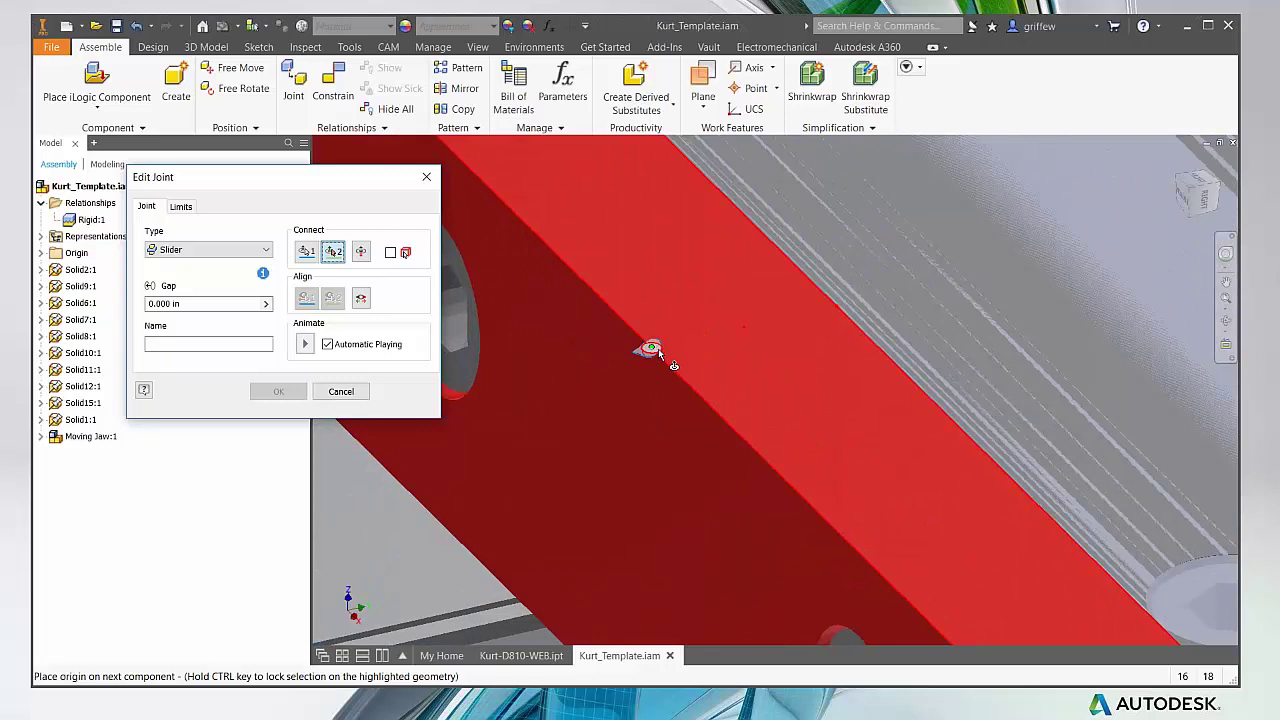
left_click(658, 348)
scroll(682, 343, "up", 5)
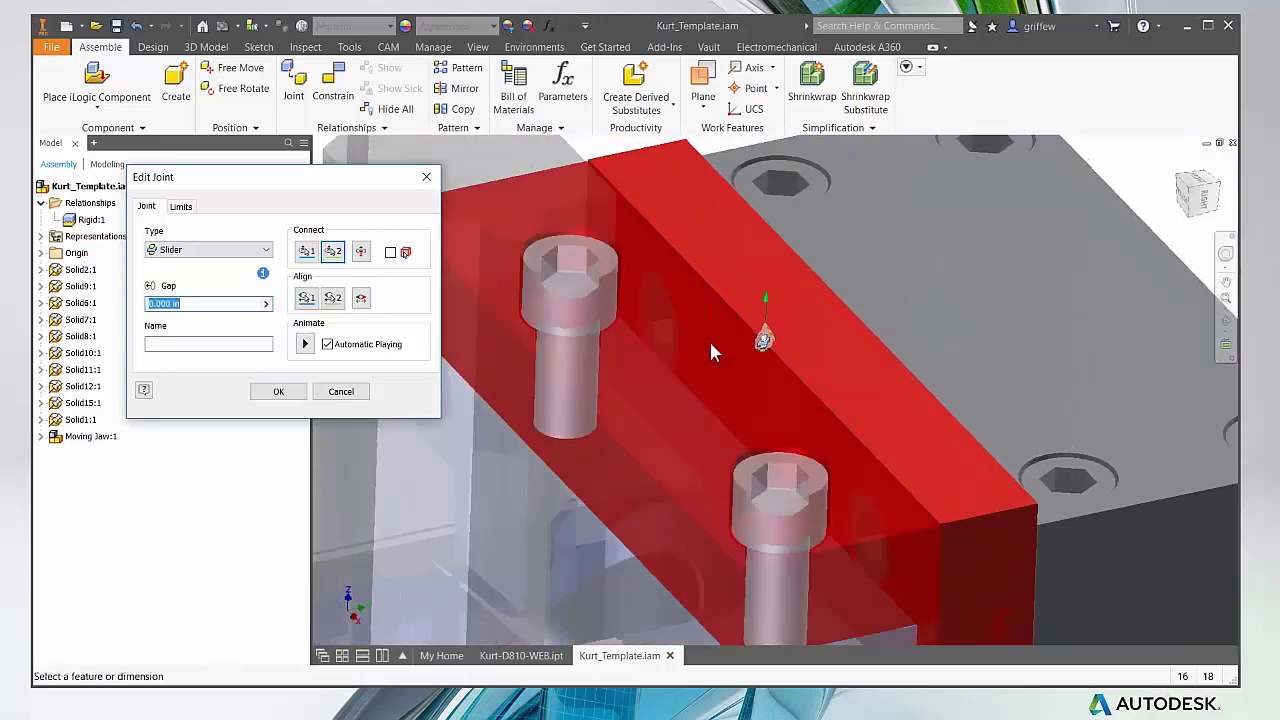
Step: Try the Slider joint's second origin on the fixed plate's upper front edge again with the component direction flipped, and cancel the edit
scroll(709, 339, "down", 3)
scroll(700, 380, "down", 3)
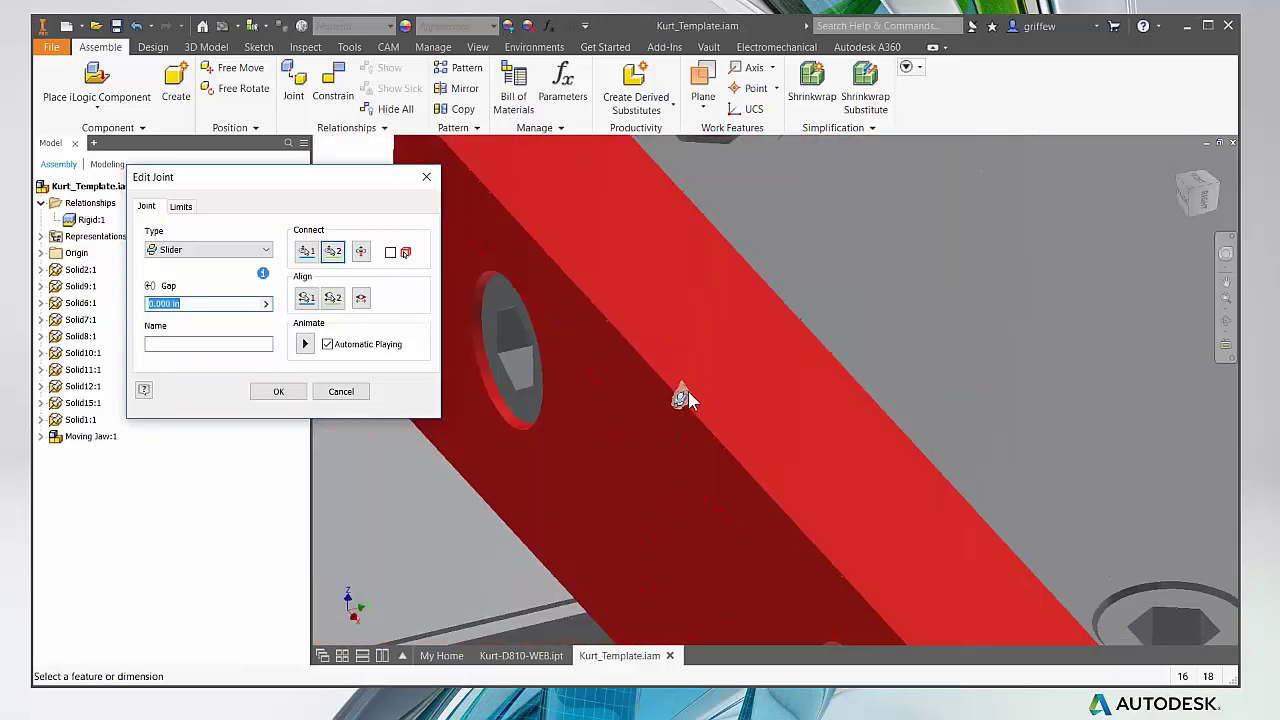
scroll(687, 395, "down", 2)
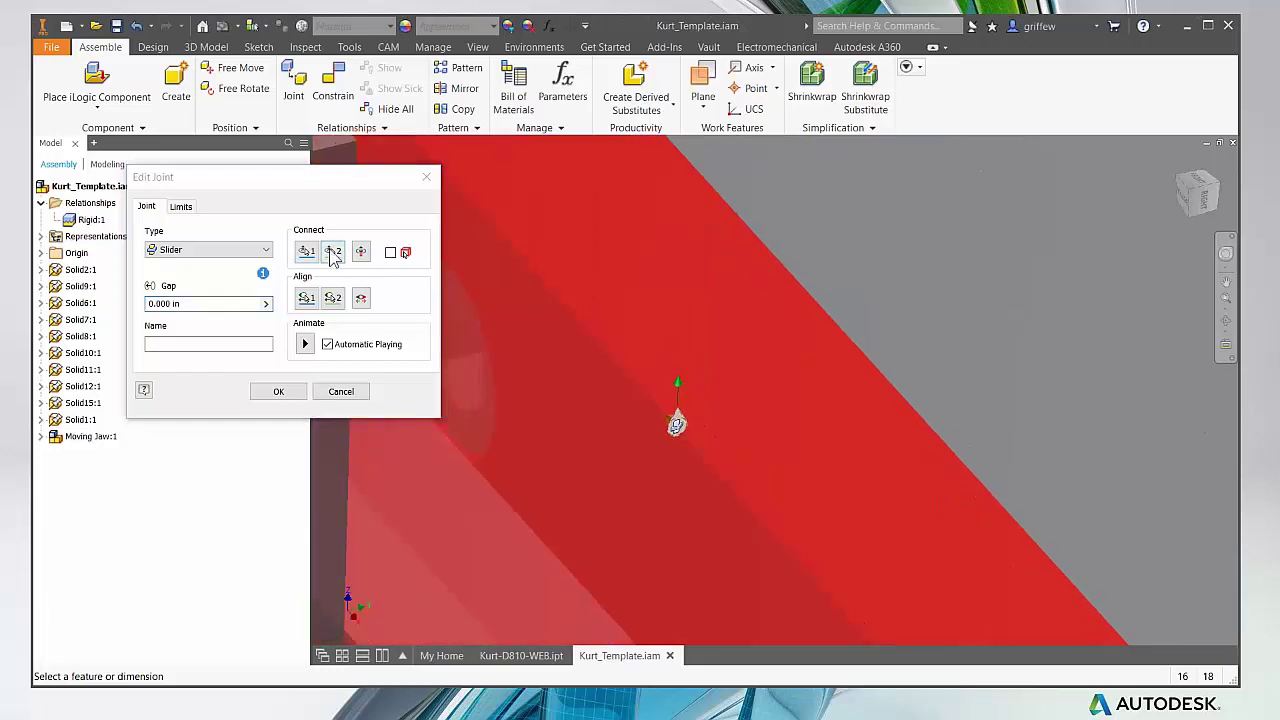
left_click(333, 251)
left_click(696, 435)
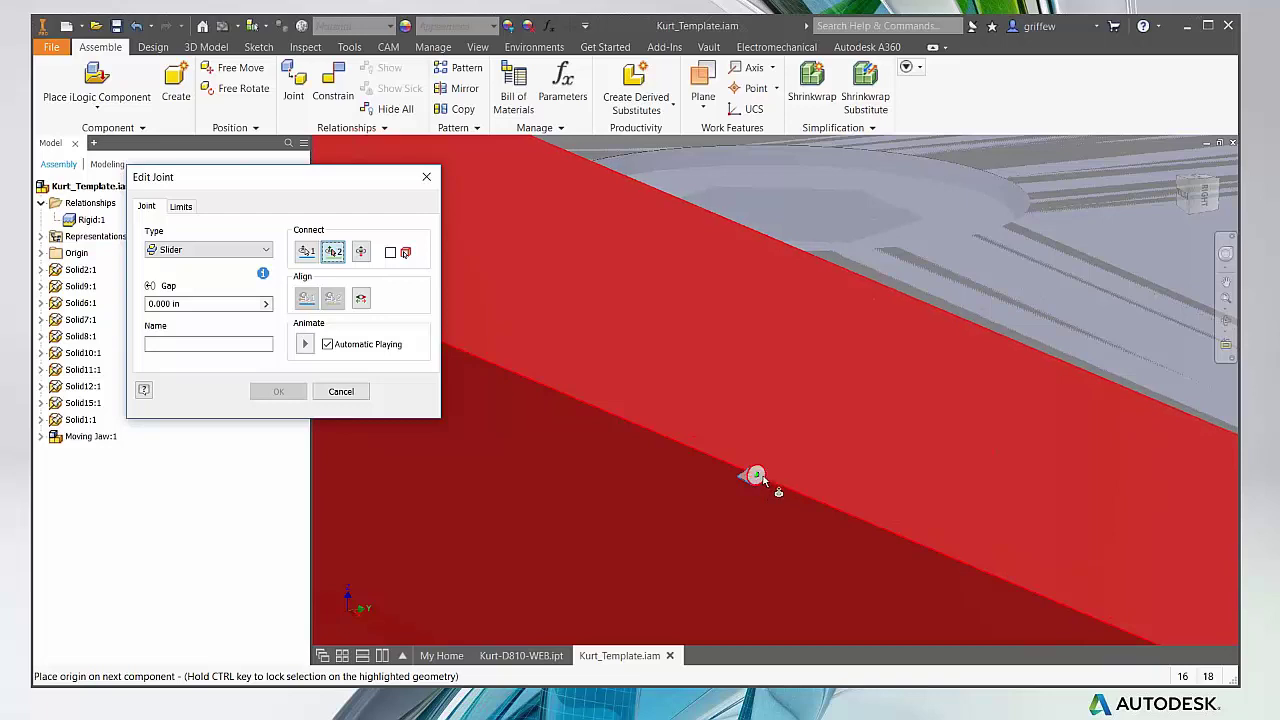
left_click(762, 477)
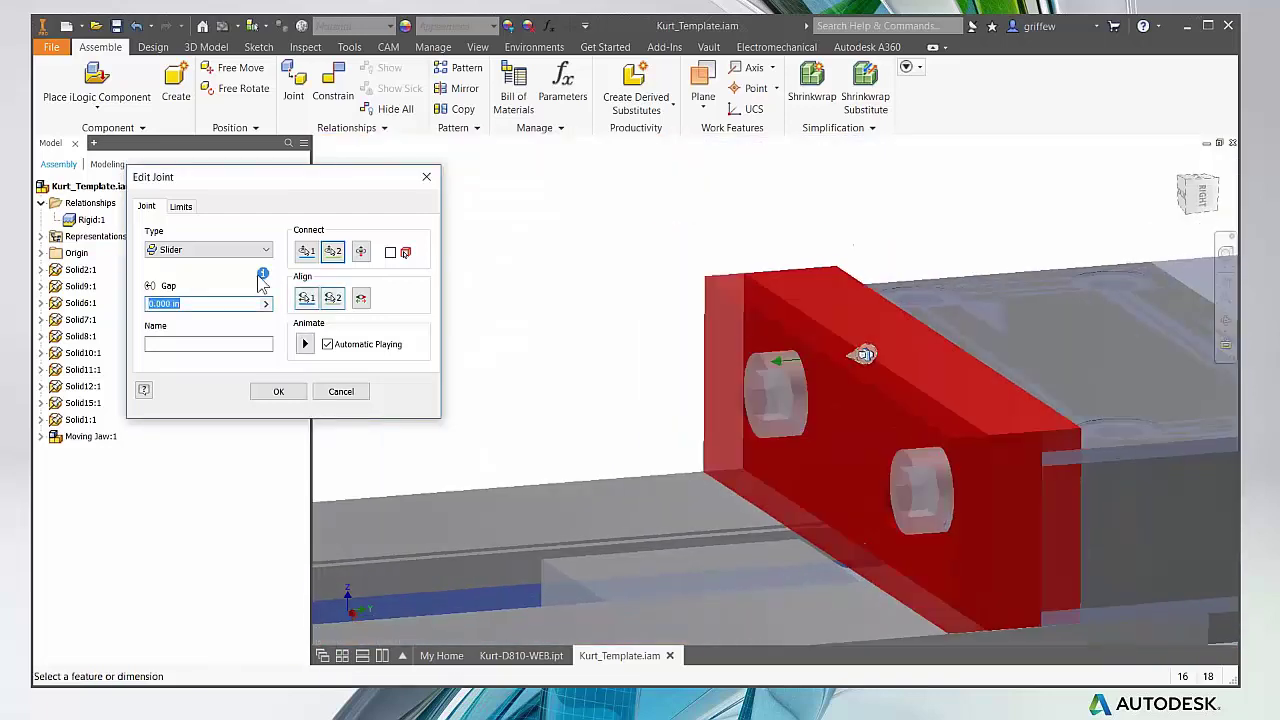
left_click(361, 253)
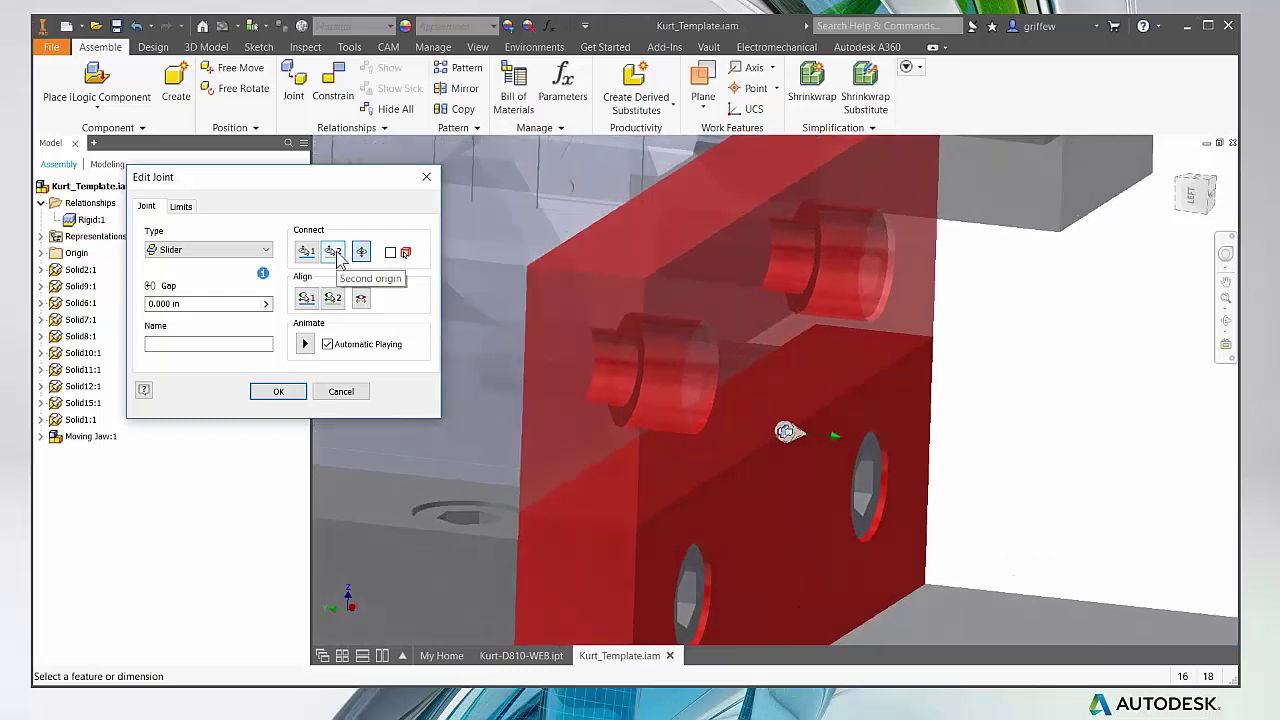
left_click(341, 391)
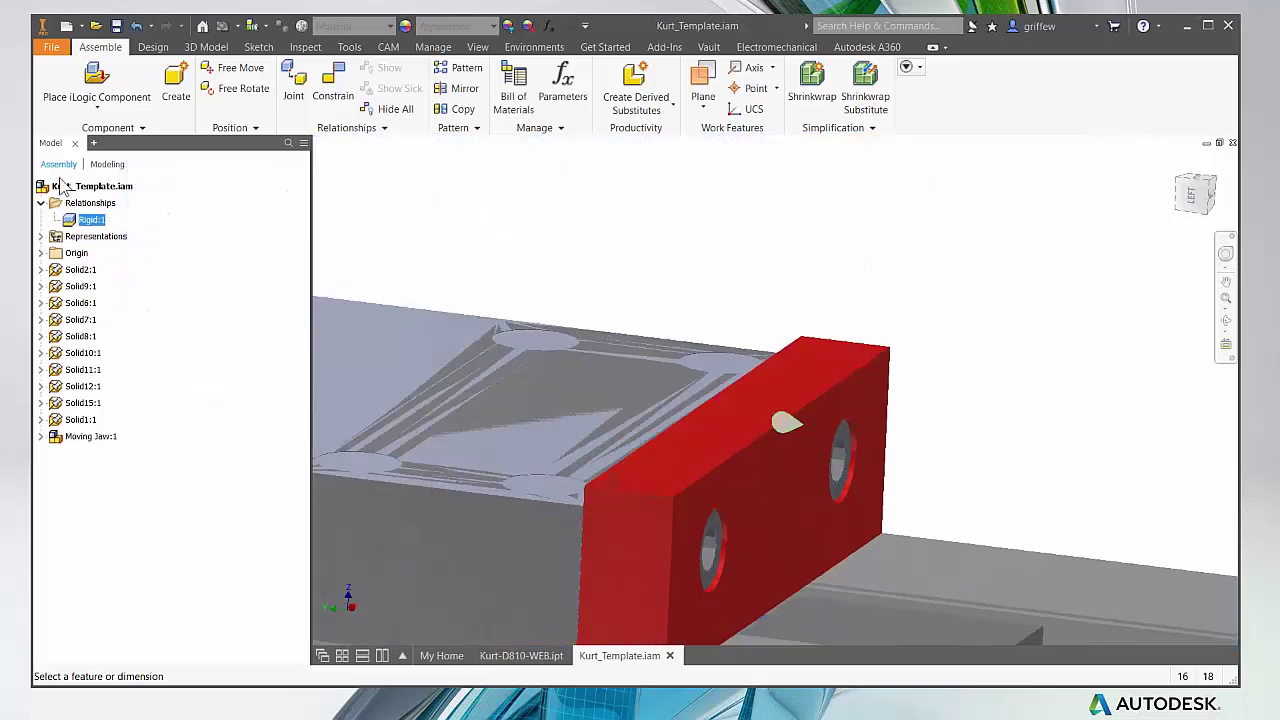
Step: Delete the Rigid joint and move the Moving Jaw subassembly freely away from the fixed jaw
right_click(92, 220)
left_click(150, 248)
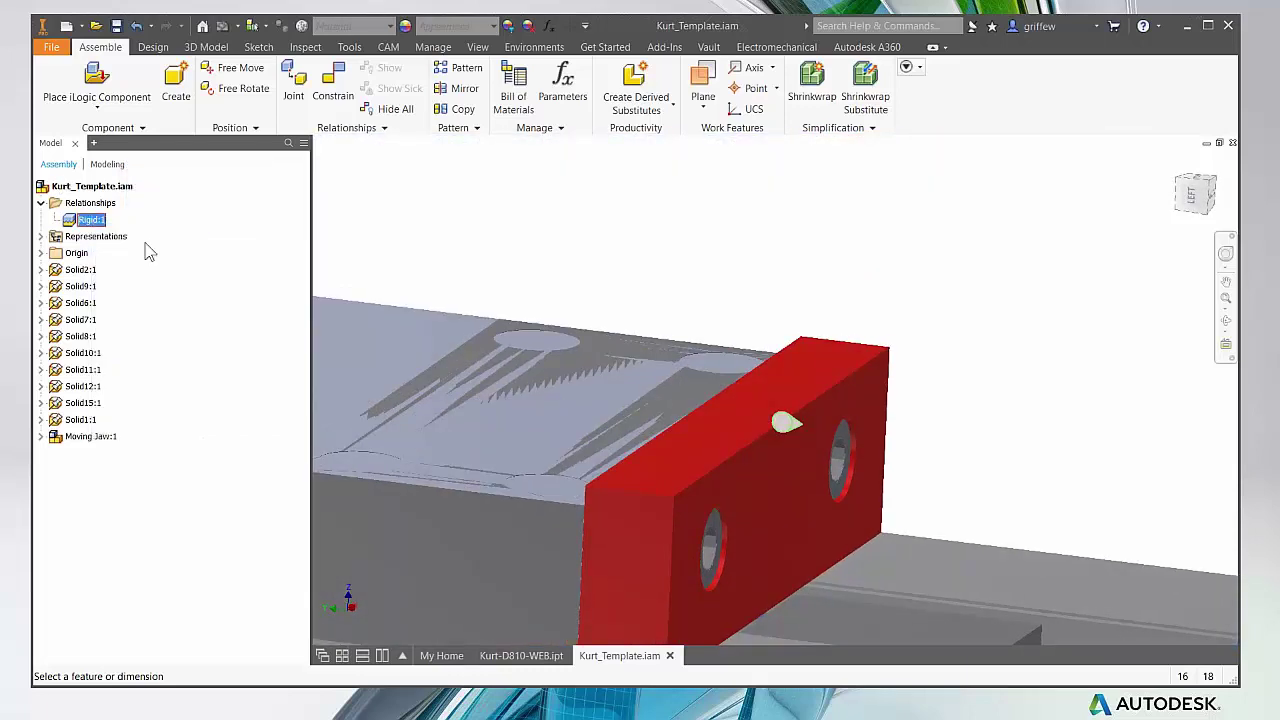
middle_click_drag(768, 340, 871, 269, "shift")
scroll(810, 352, "up", 3)
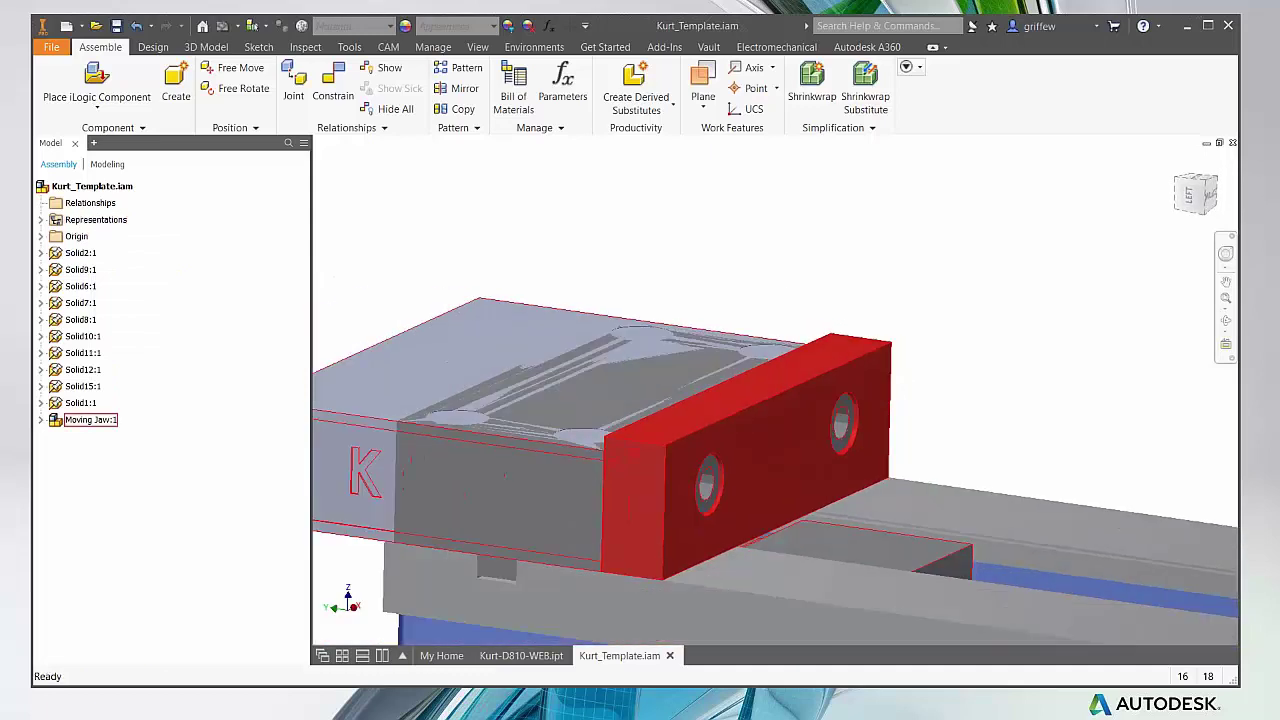
left_click_drag(420, 387, 800, 356)
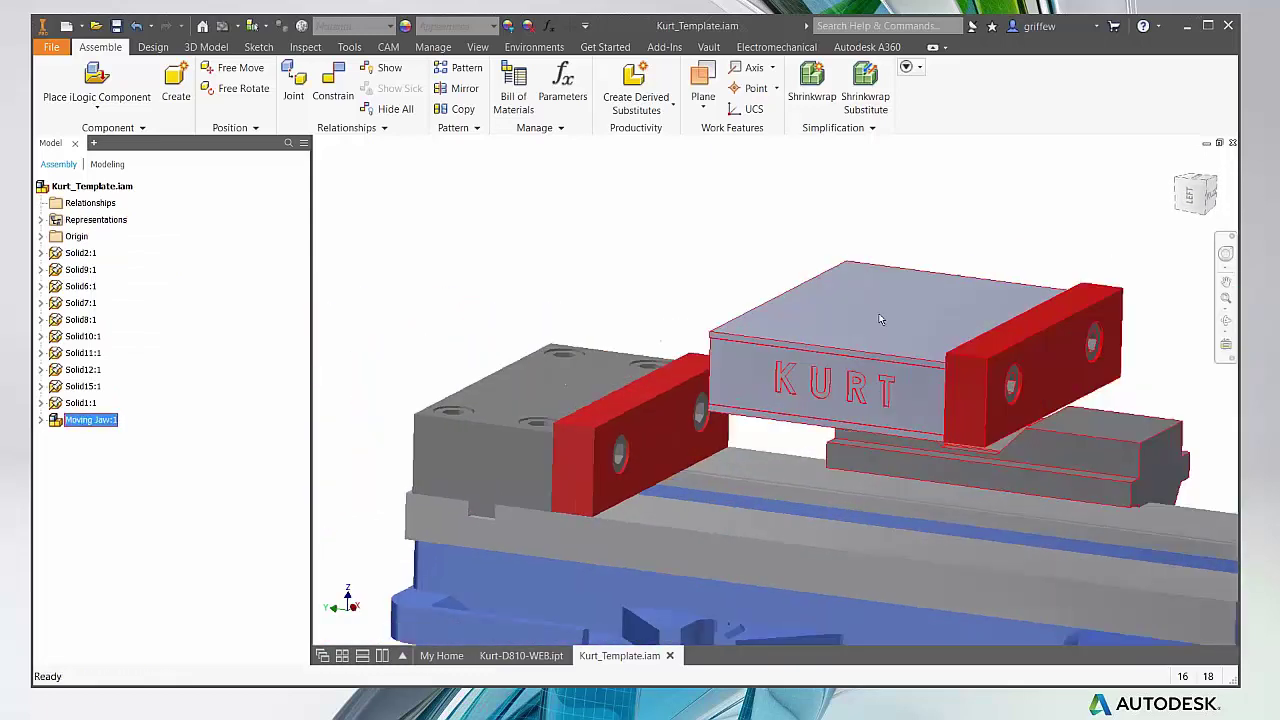
left_click_drag(693, 359, 731, 346)
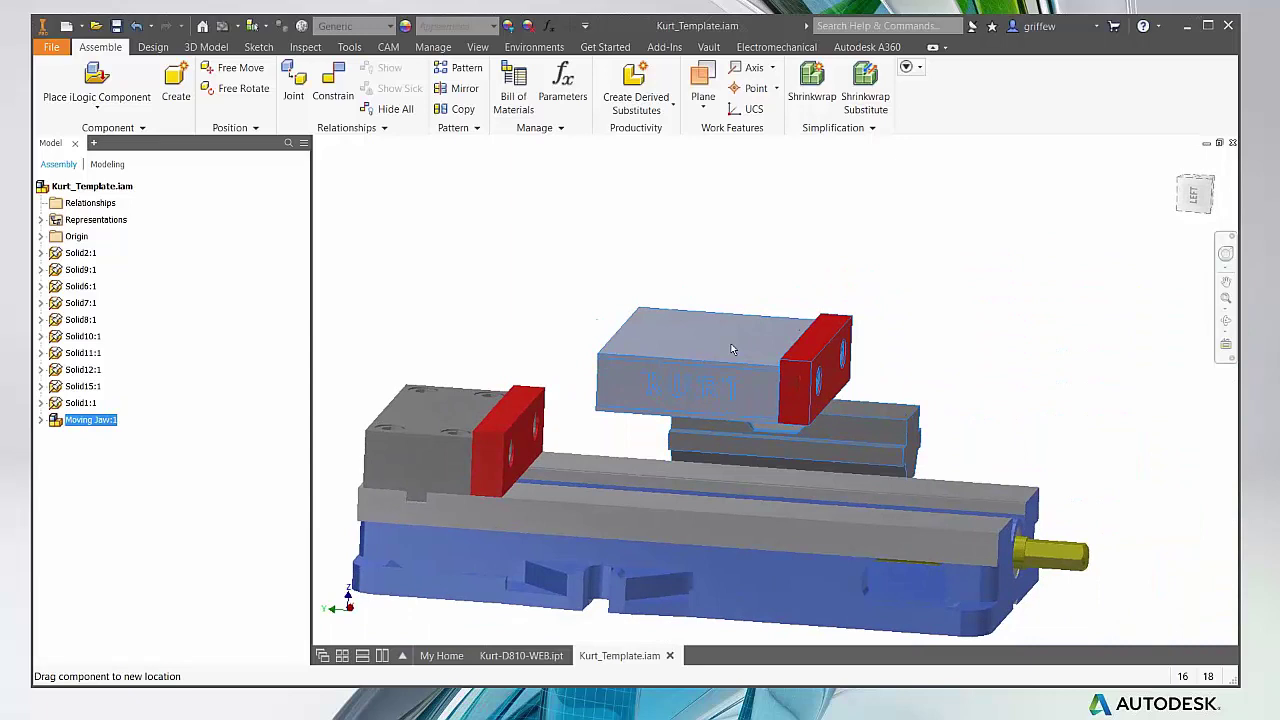
Step: Undo the recent Moving Jaw changes to return it to its original place on the rails, apart from the fixed jaw
left_click(137, 27)
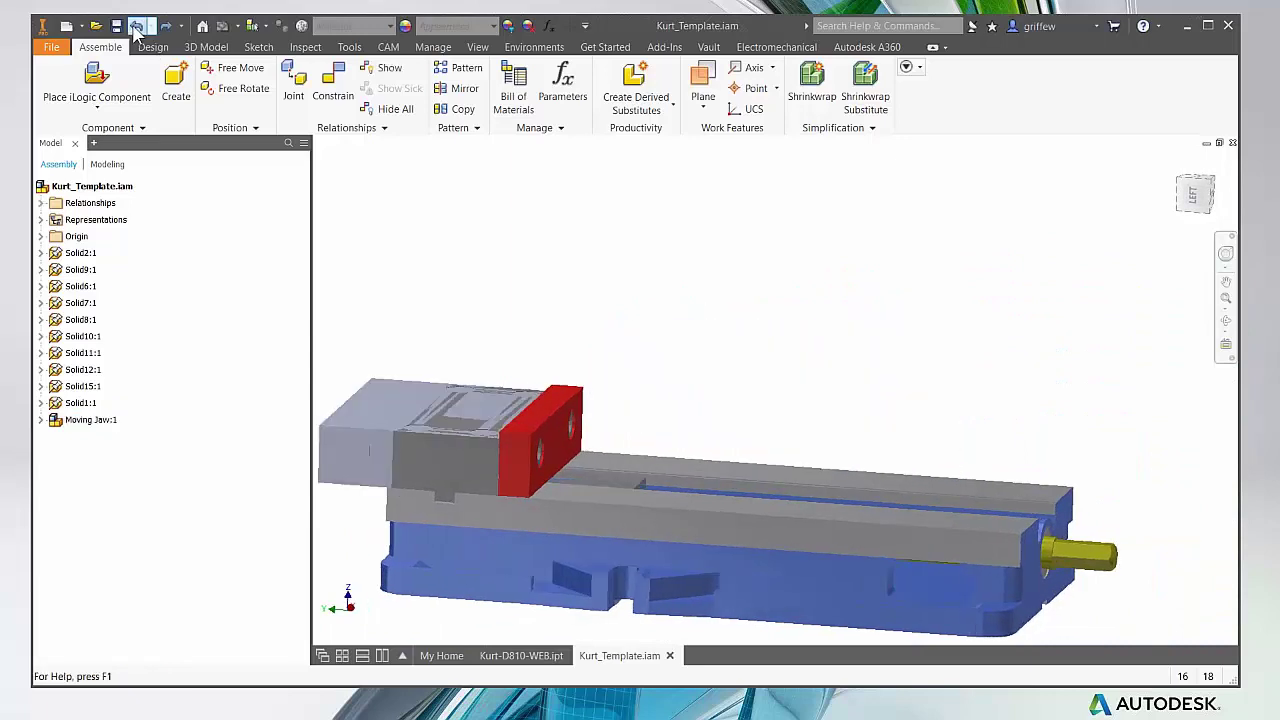
left_click(137, 27)
scroll(711, 260, "down", 3)
left_click_drag(776, 378, 644, 461)
middle_click_drag(644, 461, 800, 380, "shift")
left_click(621, 331)
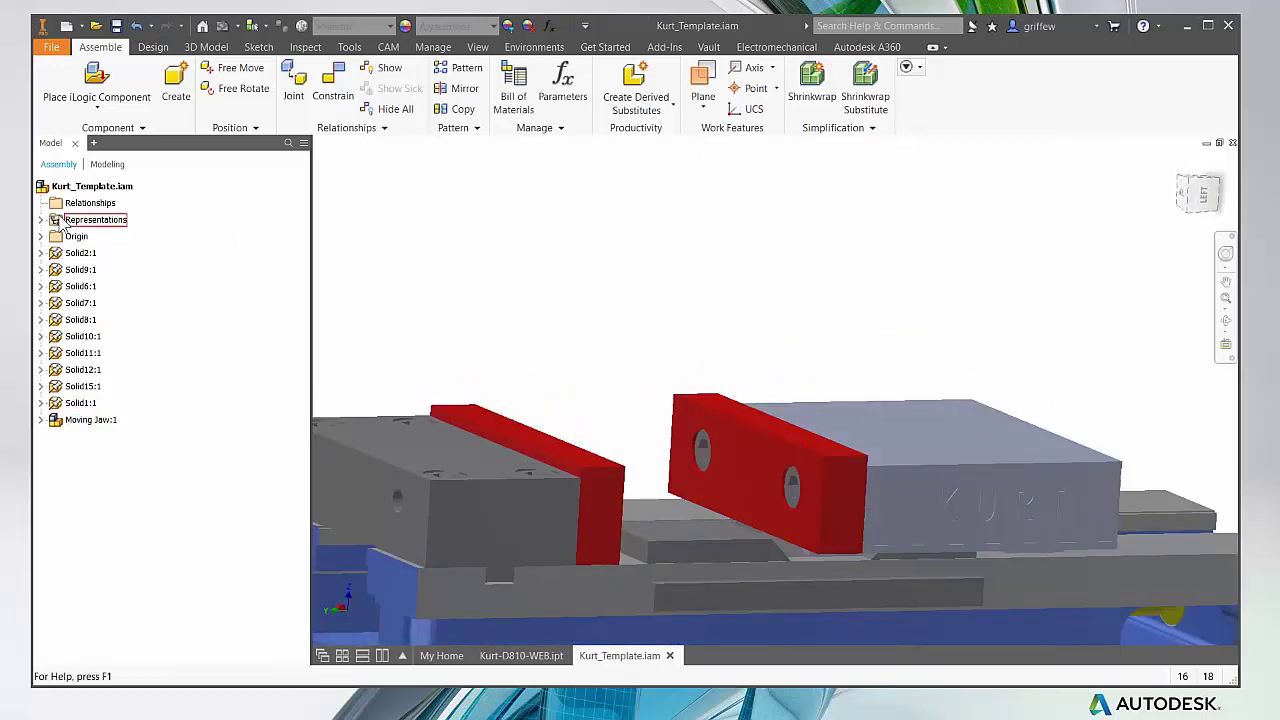
Step: Start a joint from the midpoint of the Moving Jaw plate's upper front edge to the fixed jaw plate's upper front edge midpoint
left_click(294, 97)
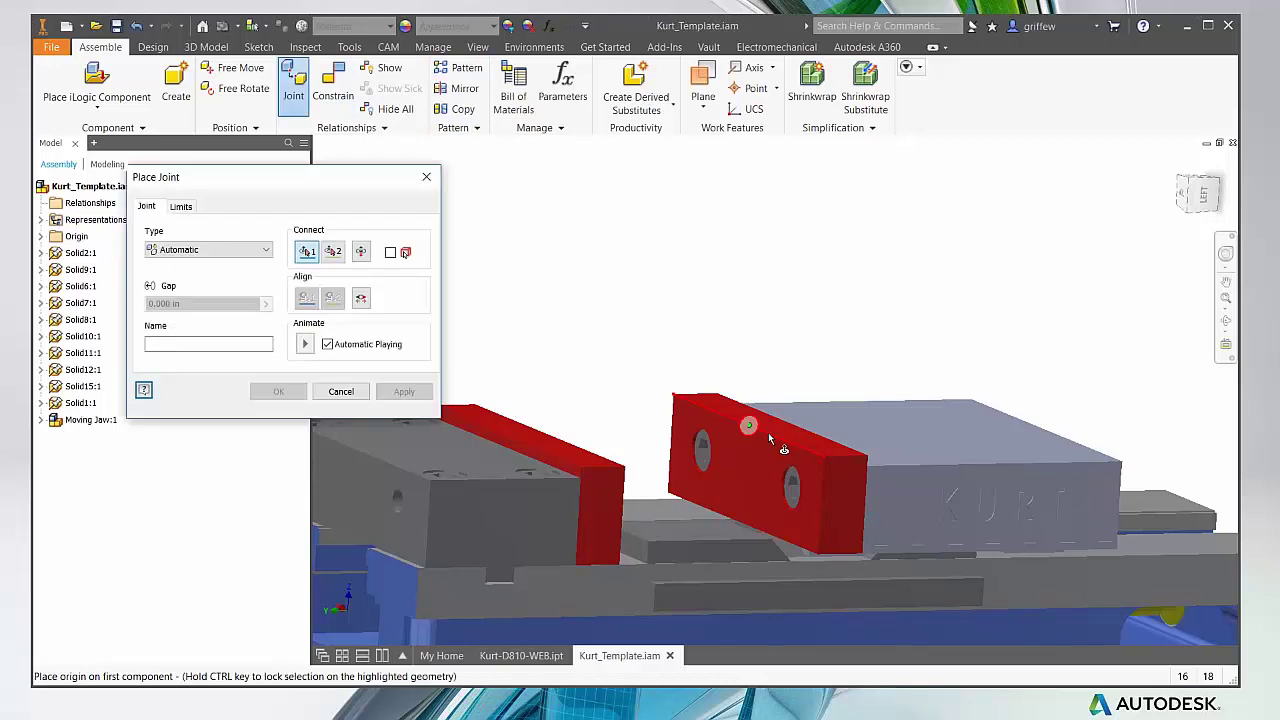
left_click(753, 428)
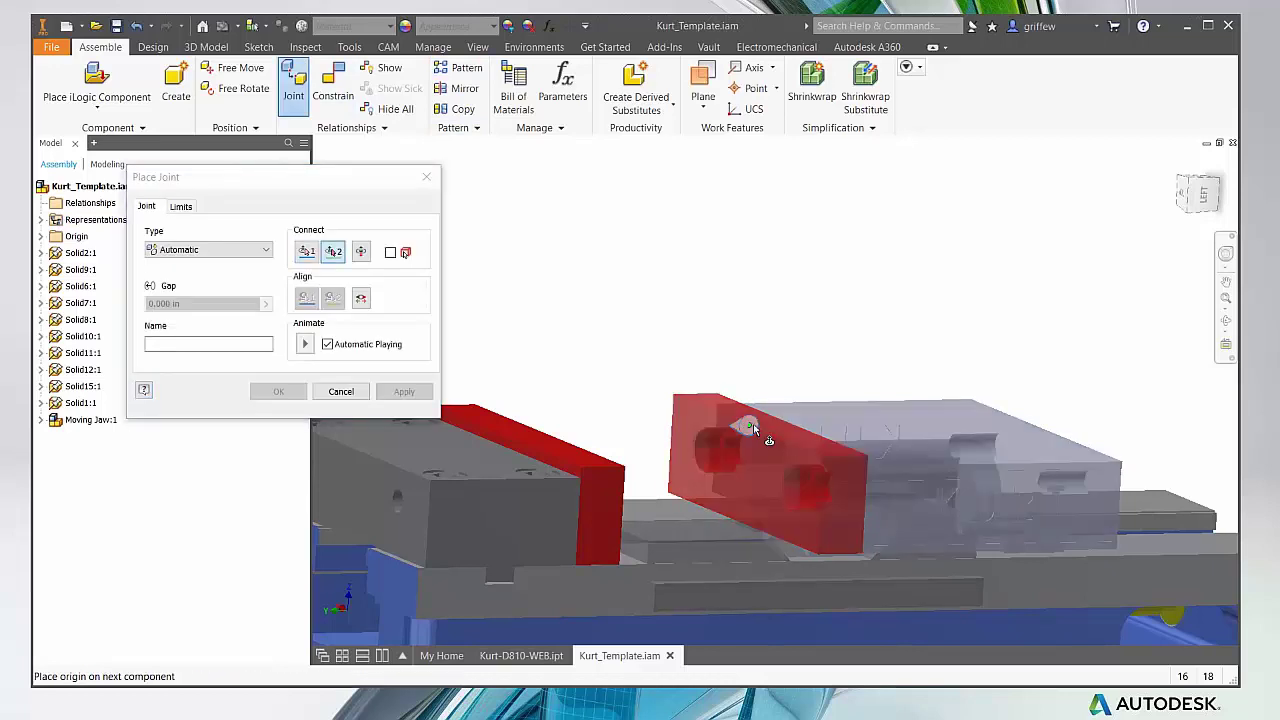
middle_click_drag(728, 351, 672, 436, "shift")
scroll(676, 436, "up", 3)
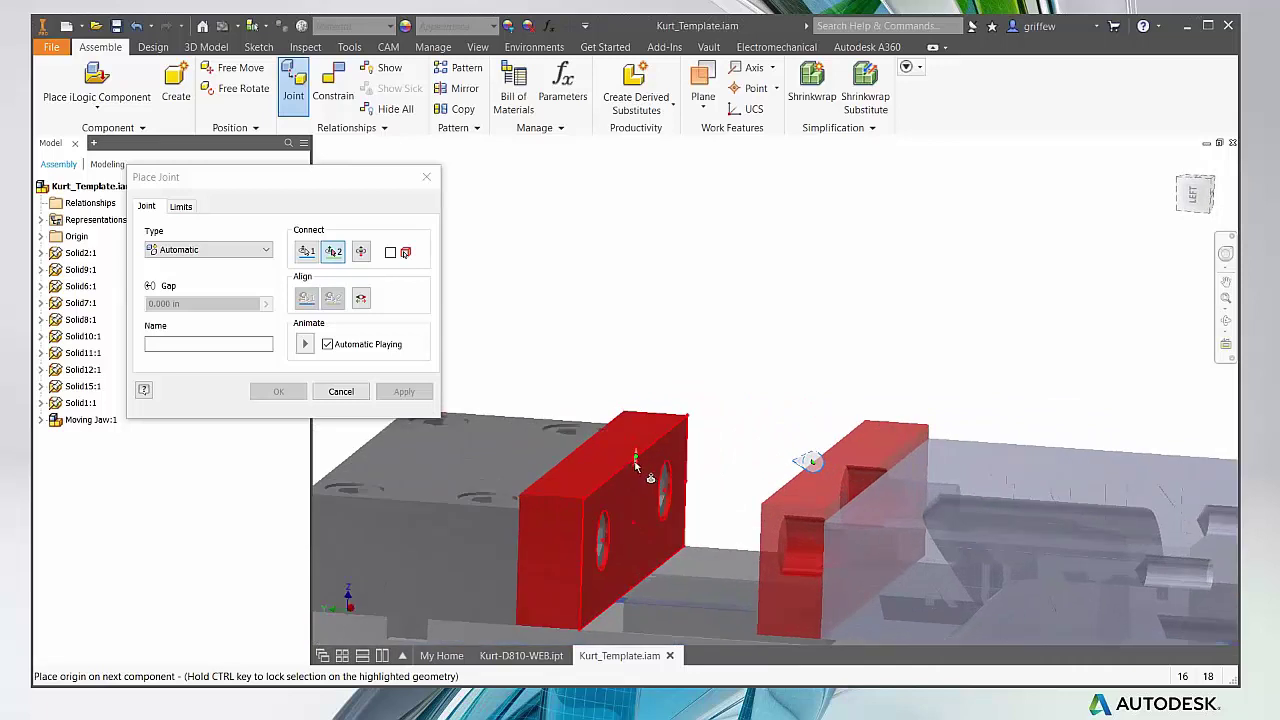
scroll(632, 462, "up", 2)
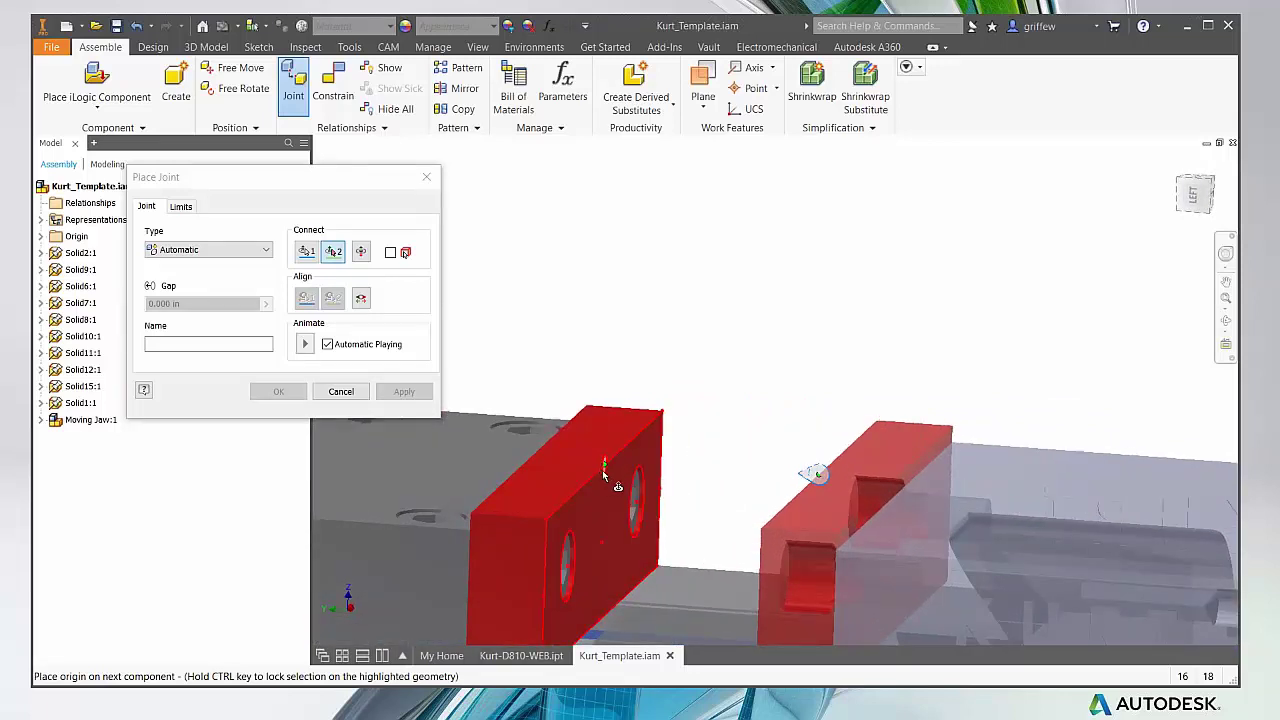
left_click(601, 466)
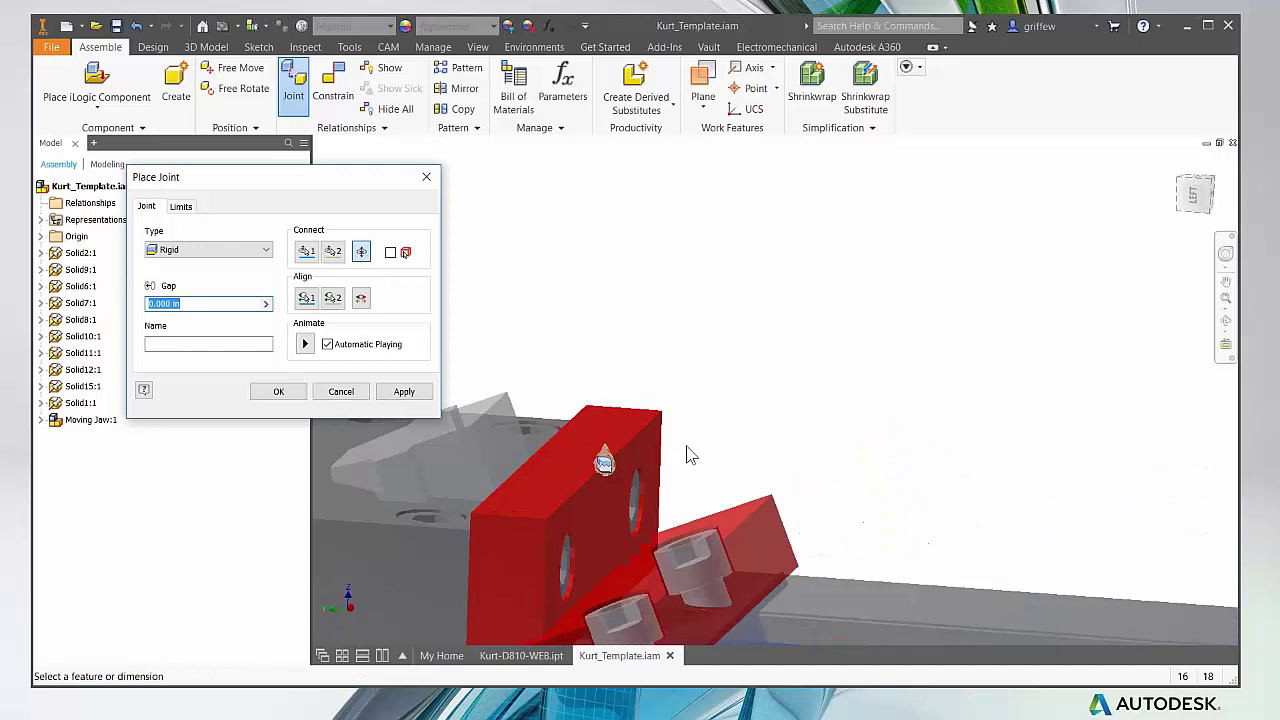
Step: Try the opposite component direction and pick the second origin again on the fixed plate's upper front edge
scroll(610, 458, "up", 2)
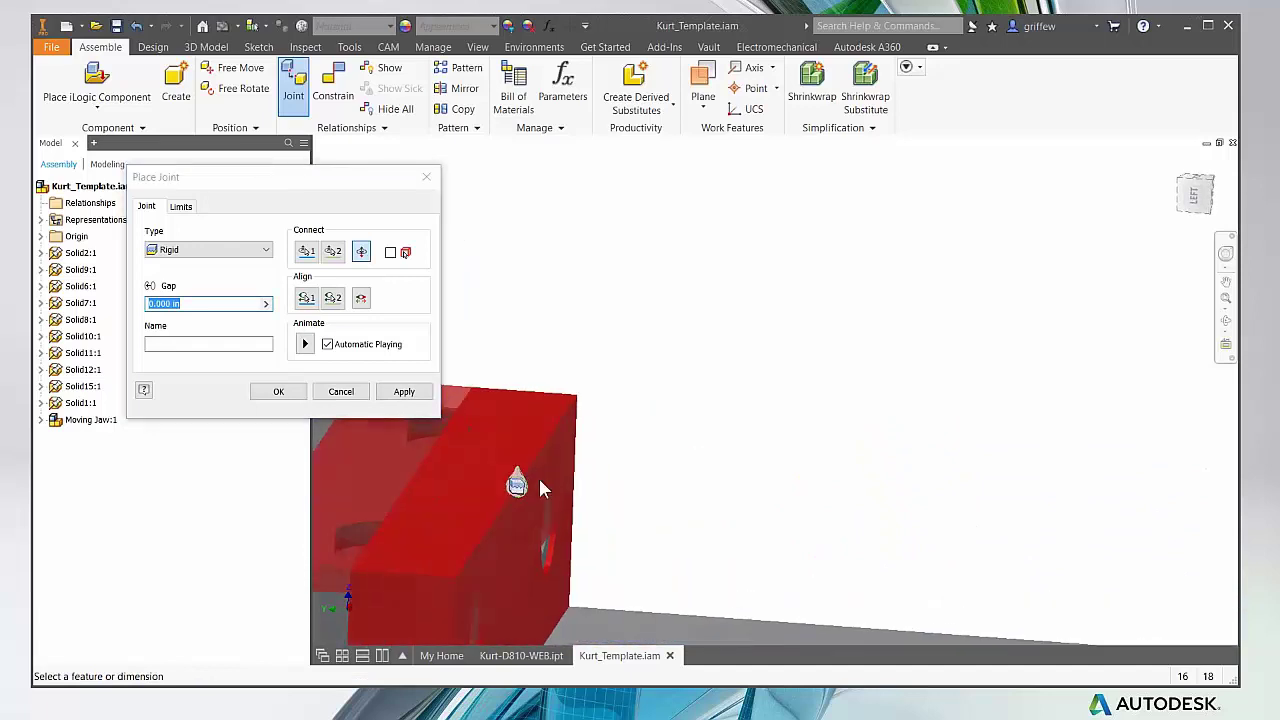
left_click(360, 256)
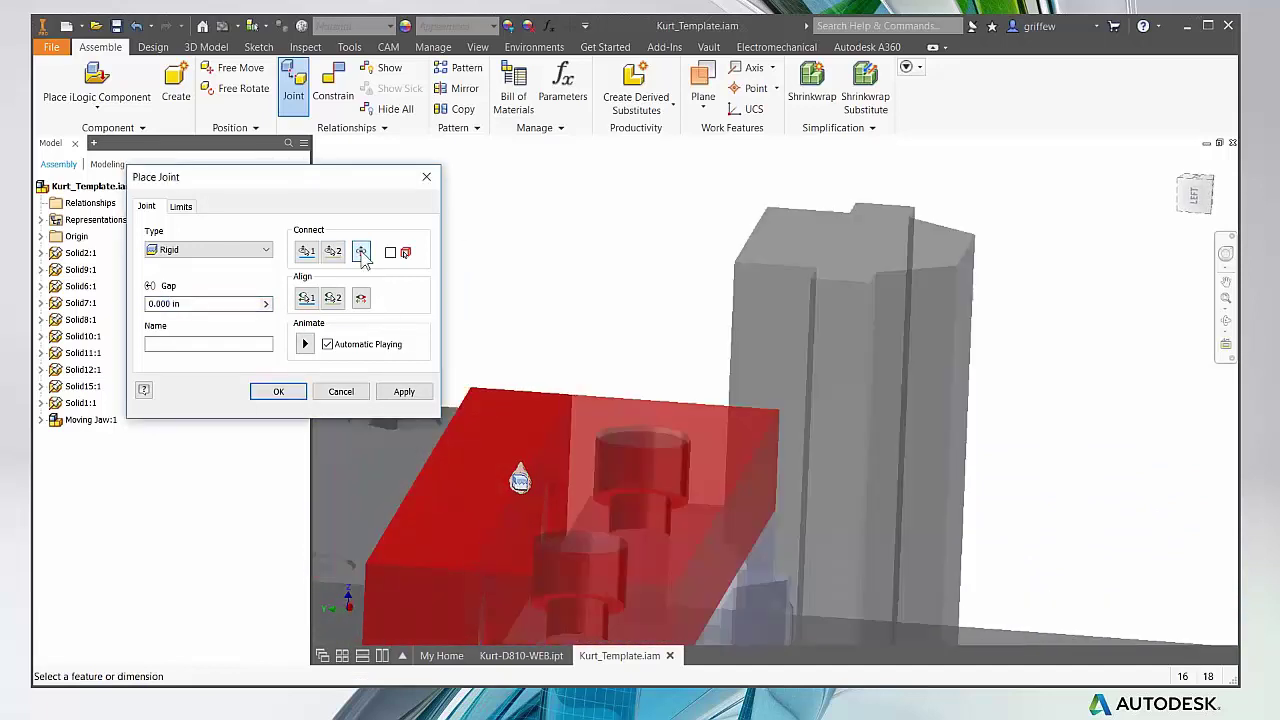
left_click(334, 252)
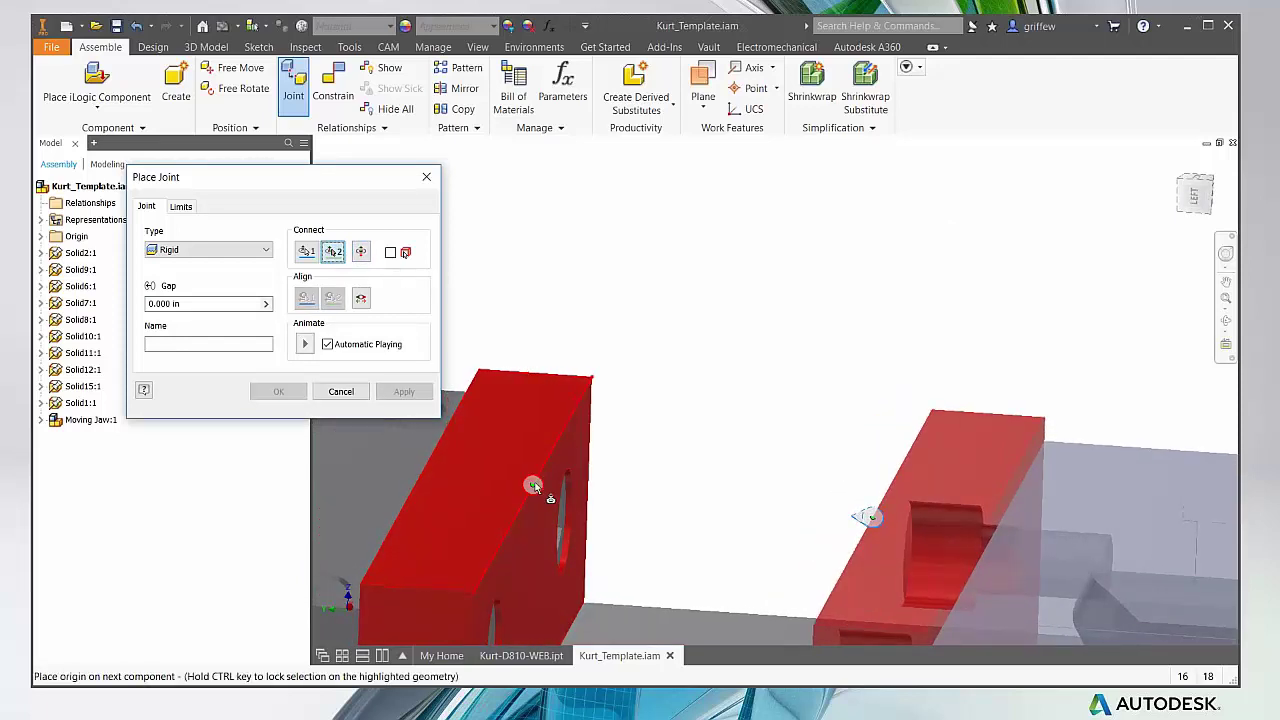
left_click(535, 487)
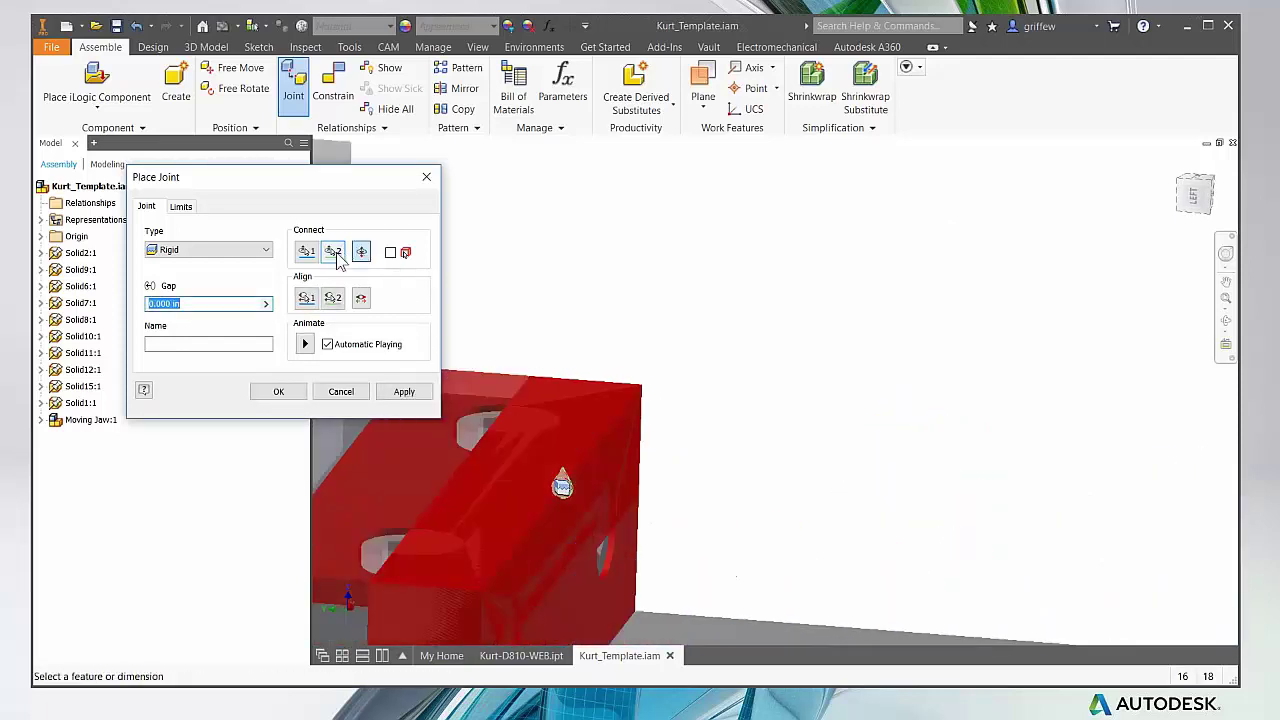
Step: Replace the second origin with the fixed plate's upper front edge midpoint, oriented to the front face, and apply the Rigid joint
left_click(334, 252)
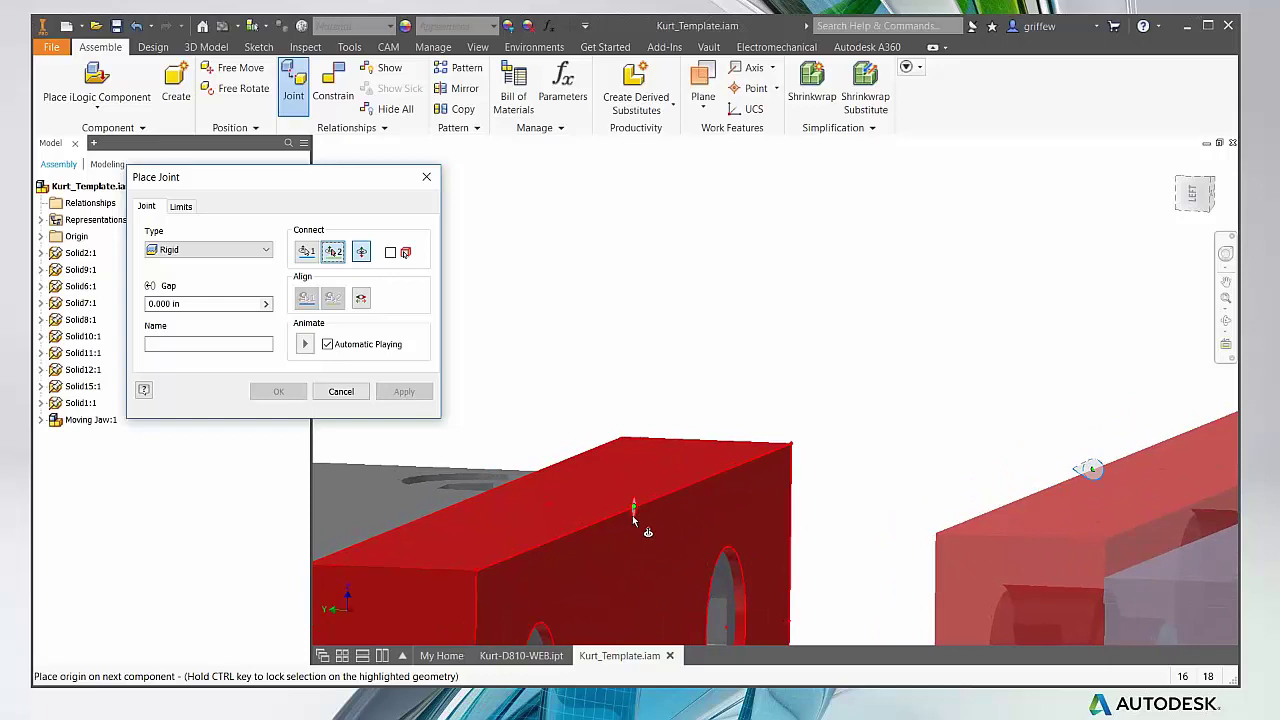
middle_click_drag(625, 512, 781, 455, "shift")
scroll(766, 440, "up", 5)
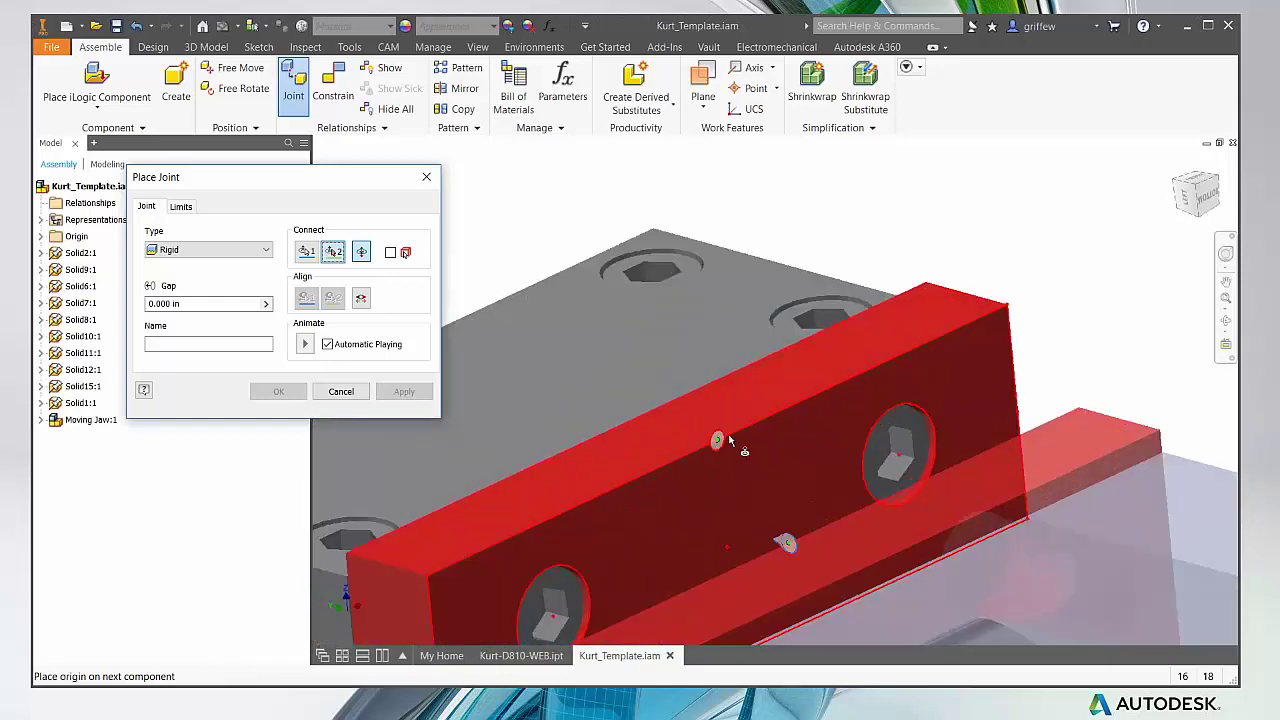
left_click(715, 442)
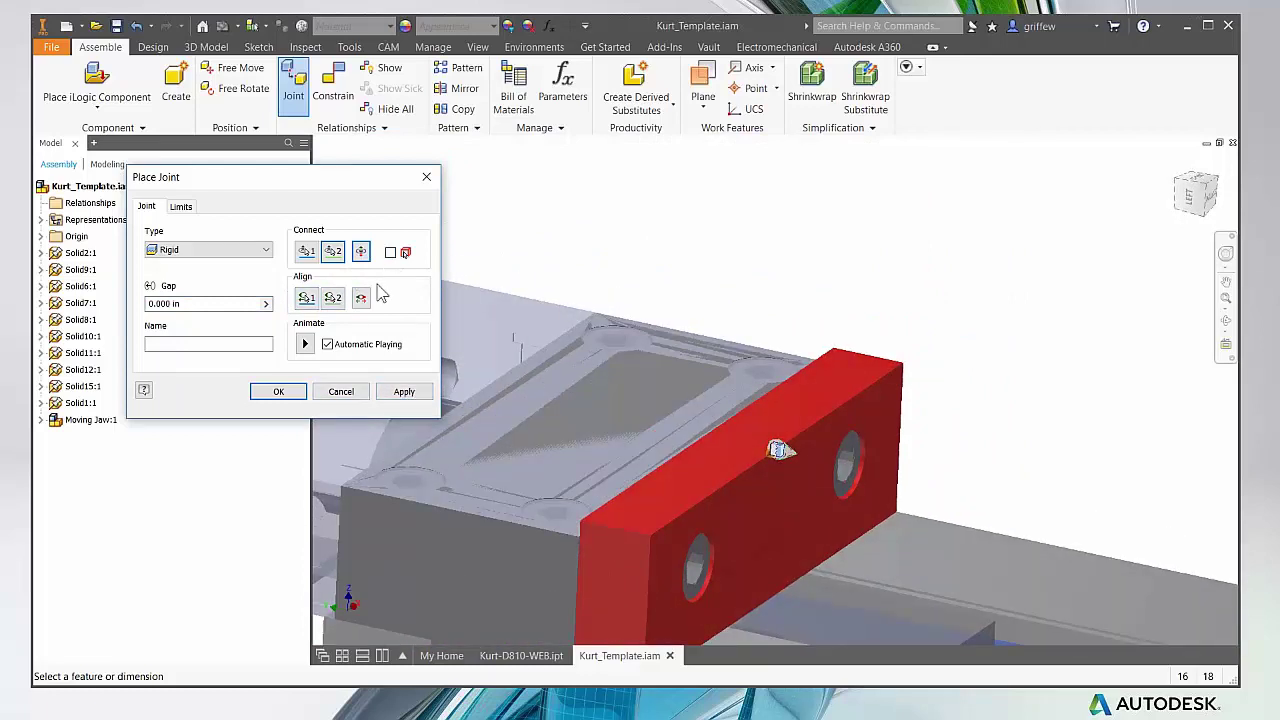
left_click(404, 391)
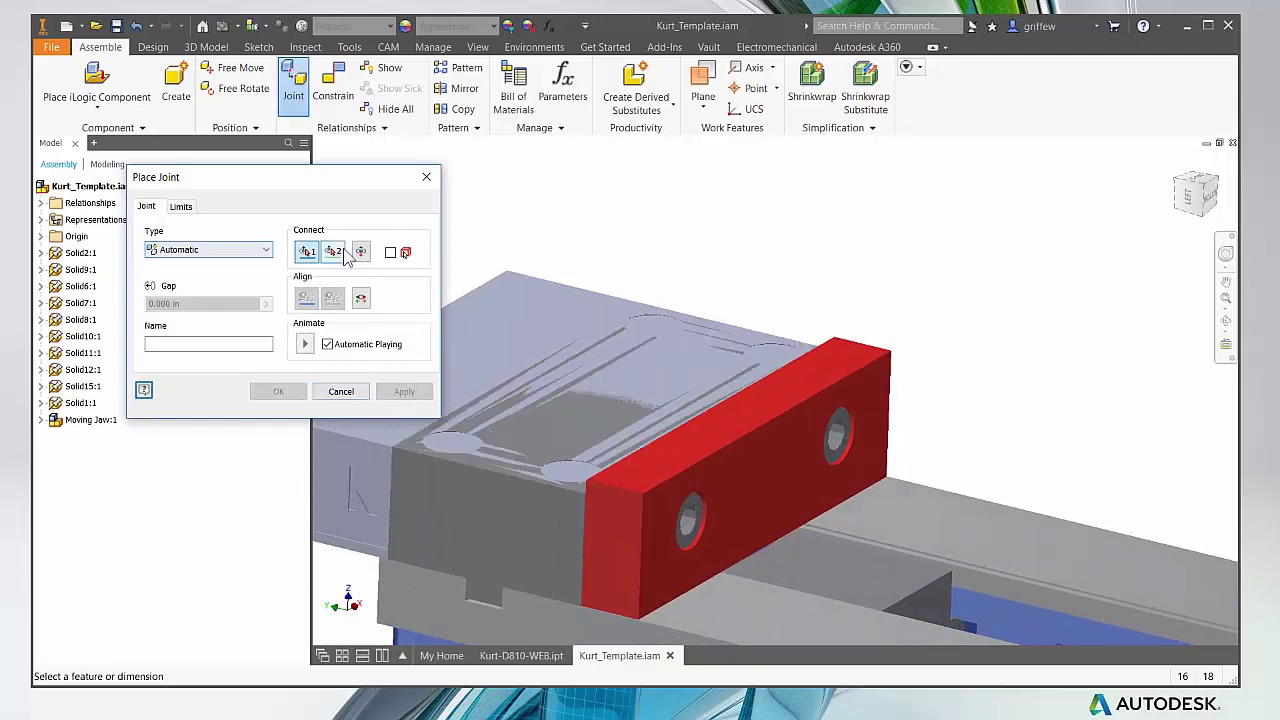
left_click(248, 250)
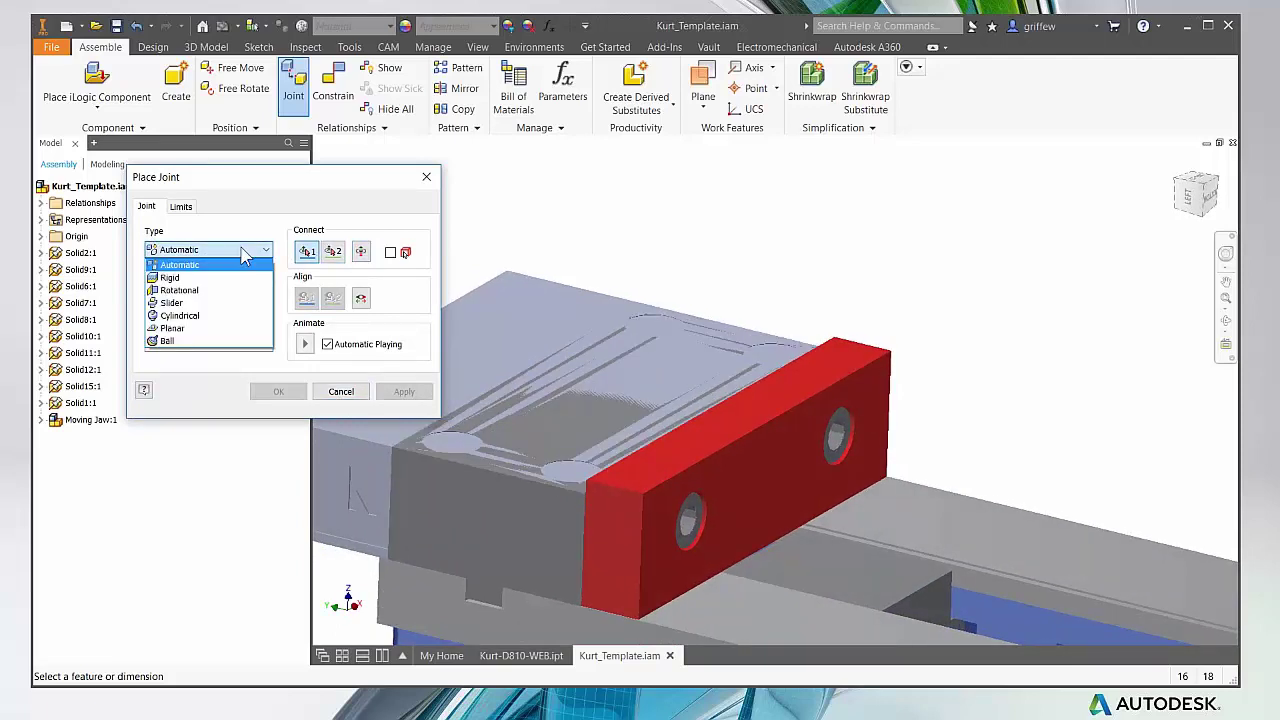
left_click(198, 306)
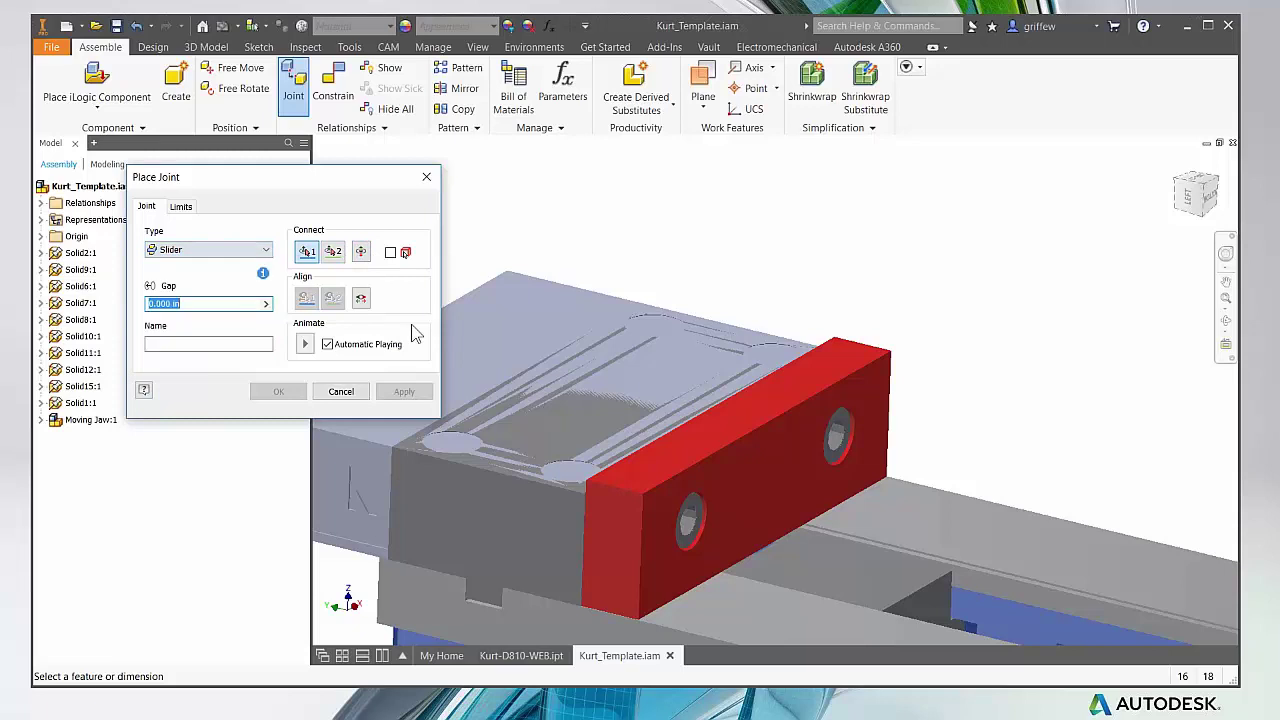
left_click(345, 391)
Step: Examine the jointed Moving Jaw from several angles to check how it sits against the fixed jaw and rails
middle_click_drag(493, 356, 340, 356, "shift")
left_click(760, 320)
middle_click_drag(686, 380, 750, 380, "shift")
scroll(750, 380, "up", 1)
middle_click_drag(686, 416, 660, 426)
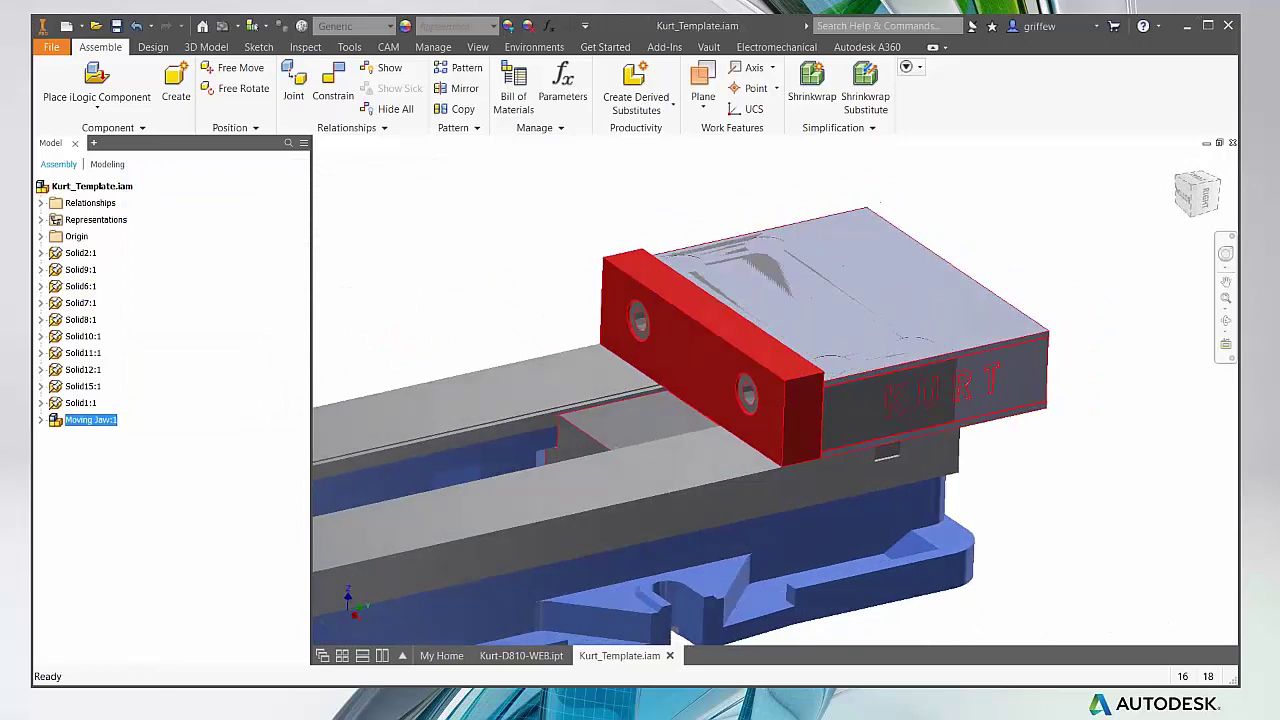
middle_click_drag(742, 385, 797, 363, "shift")
scroll(780, 340, "up", 2)
scroll(775, 310, "down", 3)
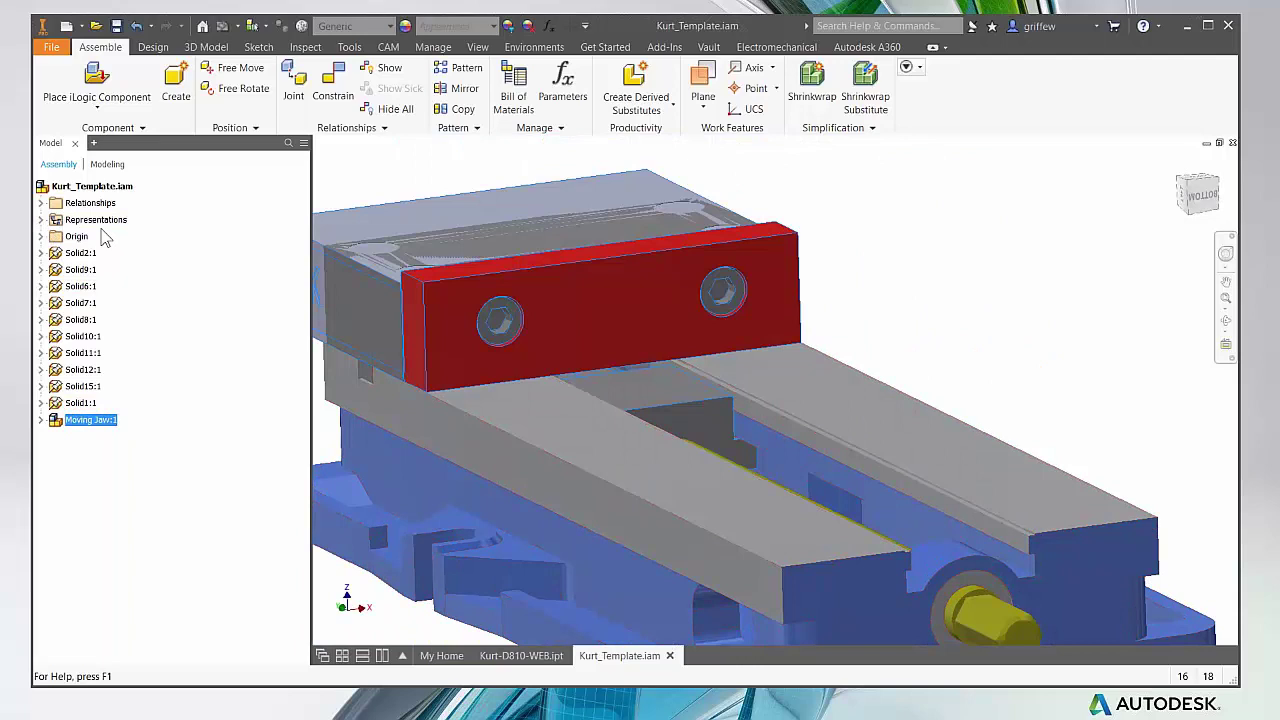
Step: Delete the Rigid joint from the assembly's relationships
left_click(41, 203)
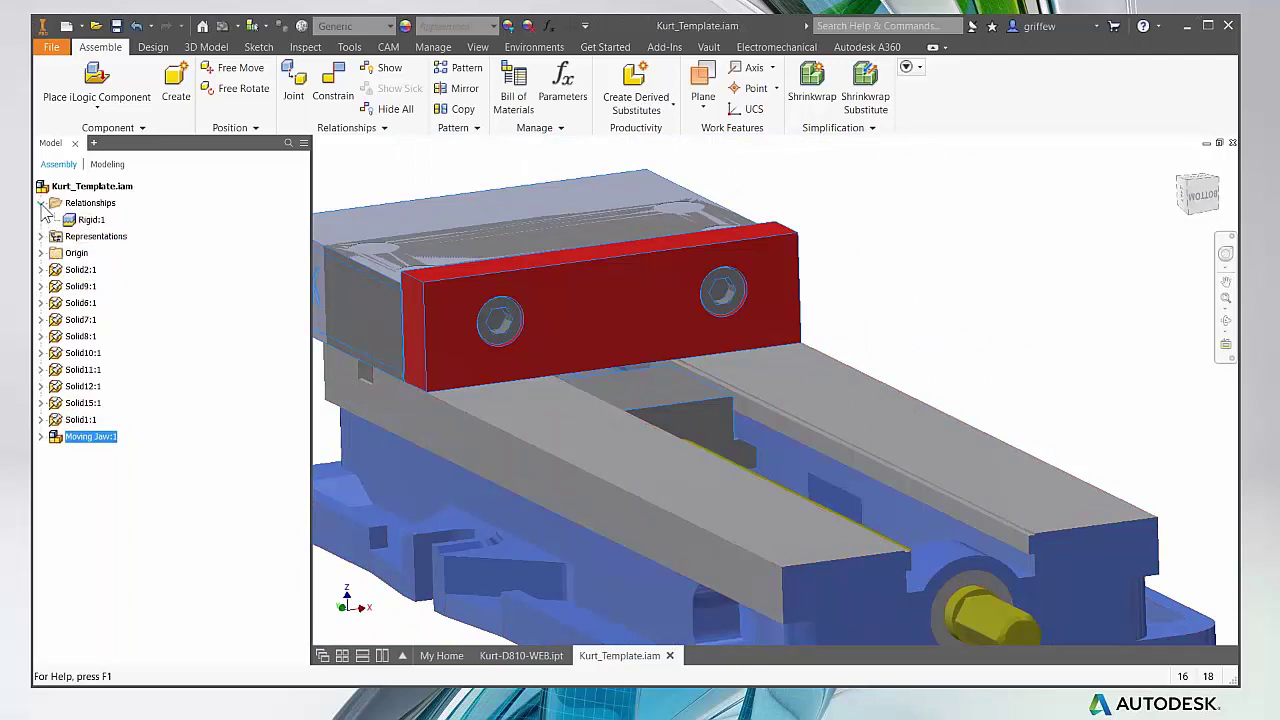
right_click(88, 220)
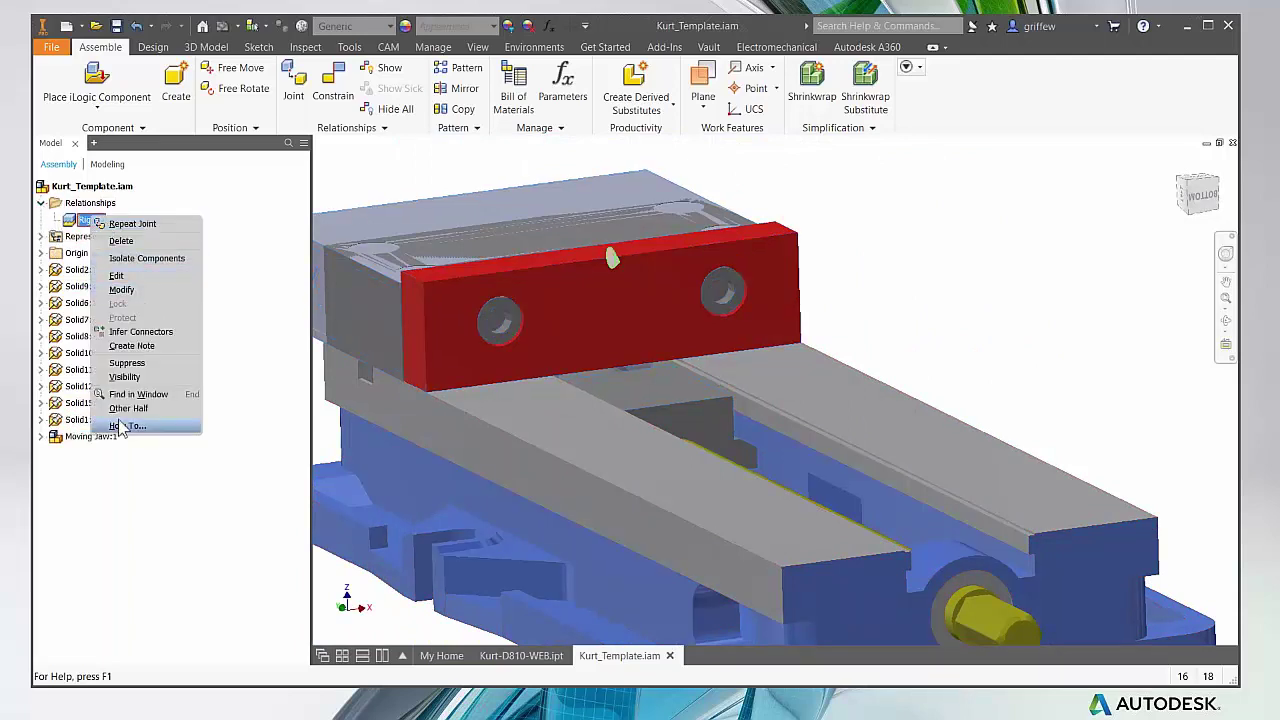
left_click(229, 193)
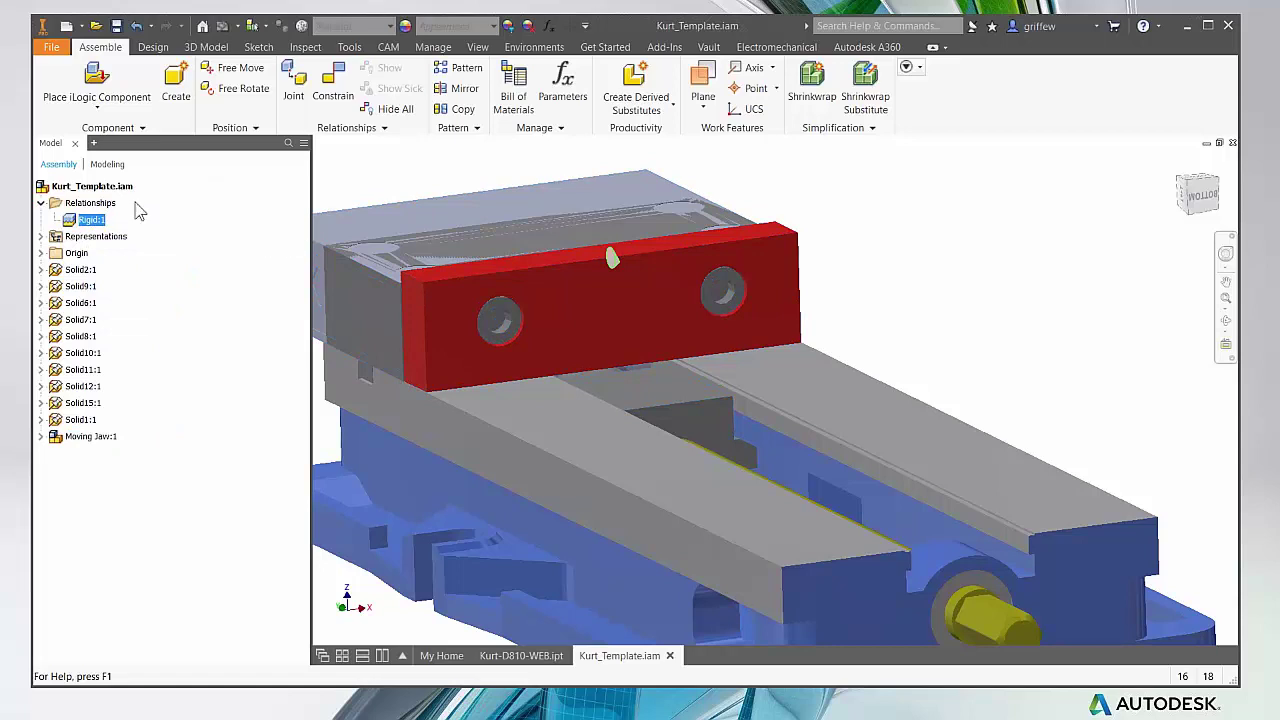
right_click(92, 219)
left_click(119, 241)
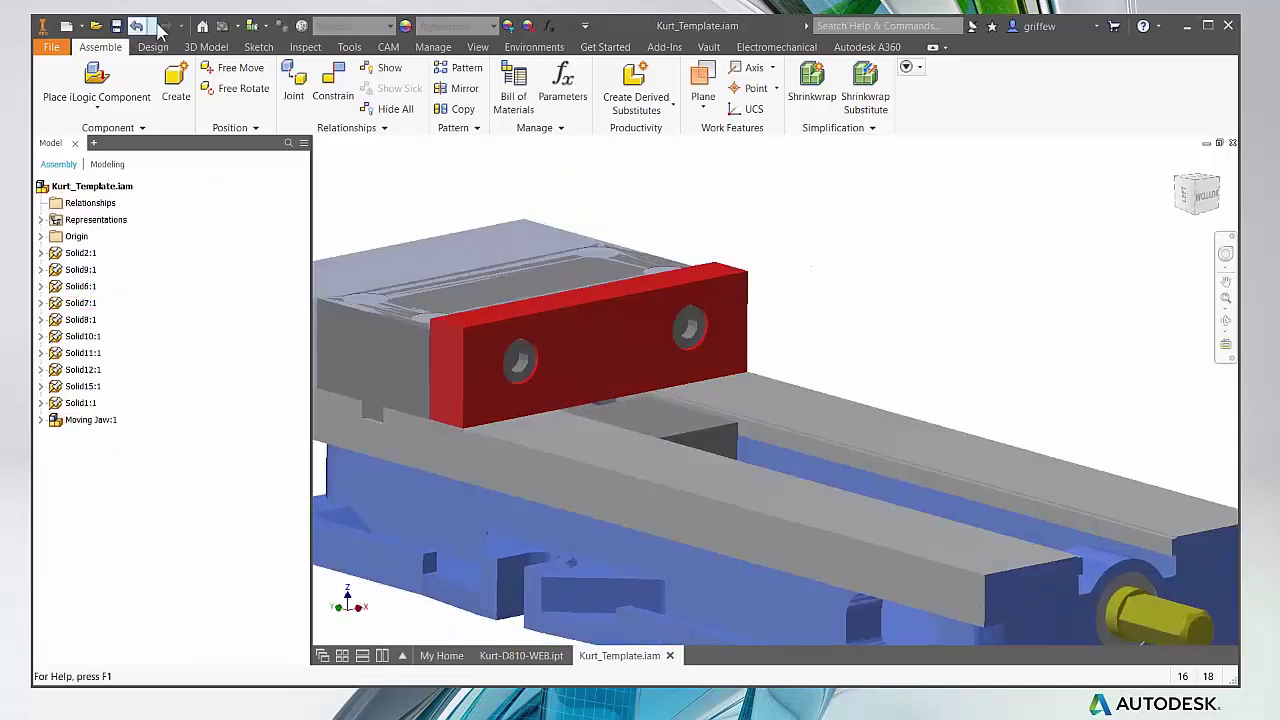
Step: Undo the last change and start a Rigid joint from the moving jaw plate's front face centre to the fixed jaw plate's front face centre
left_click(137, 27)
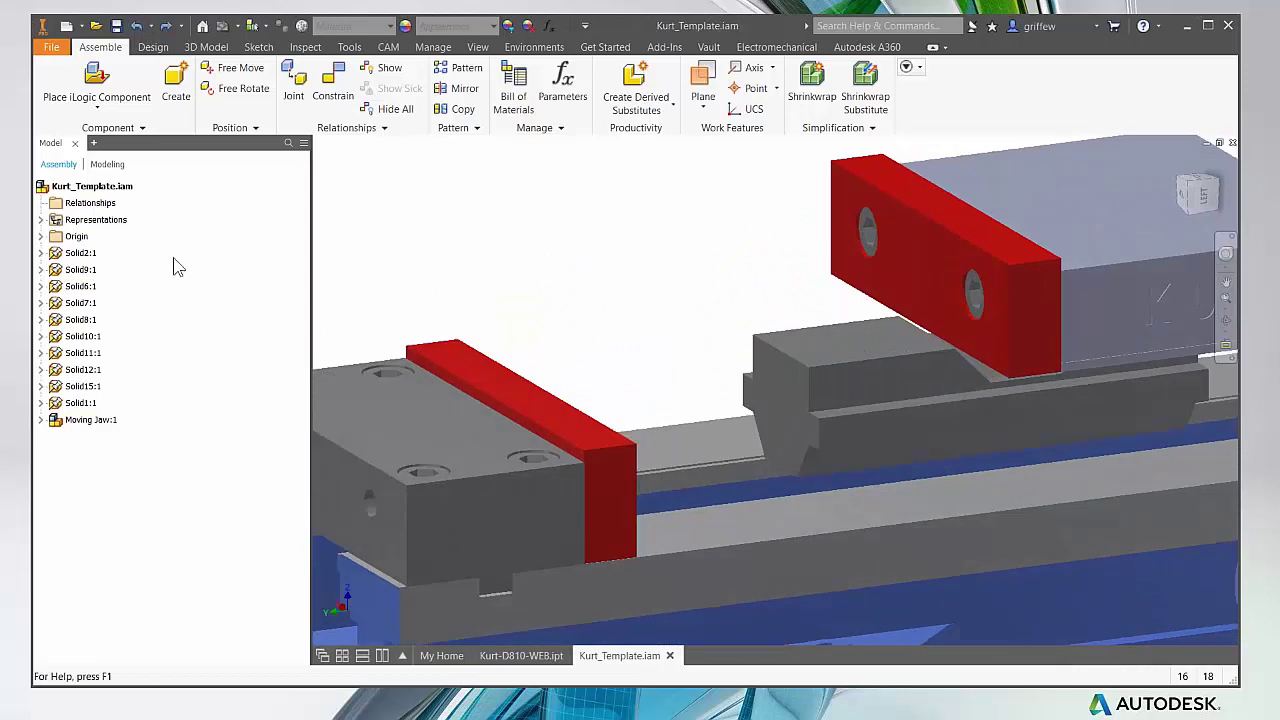
left_click(293, 85)
left_click(953, 279)
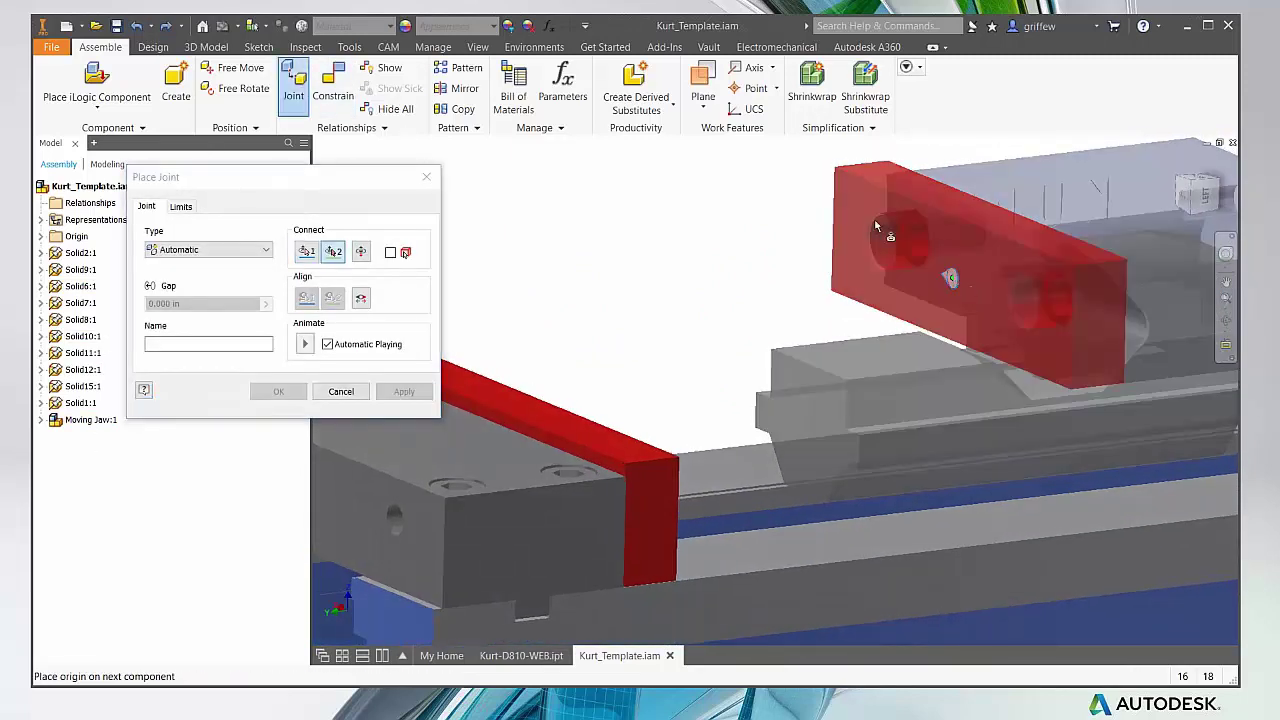
left_click(878, 222)
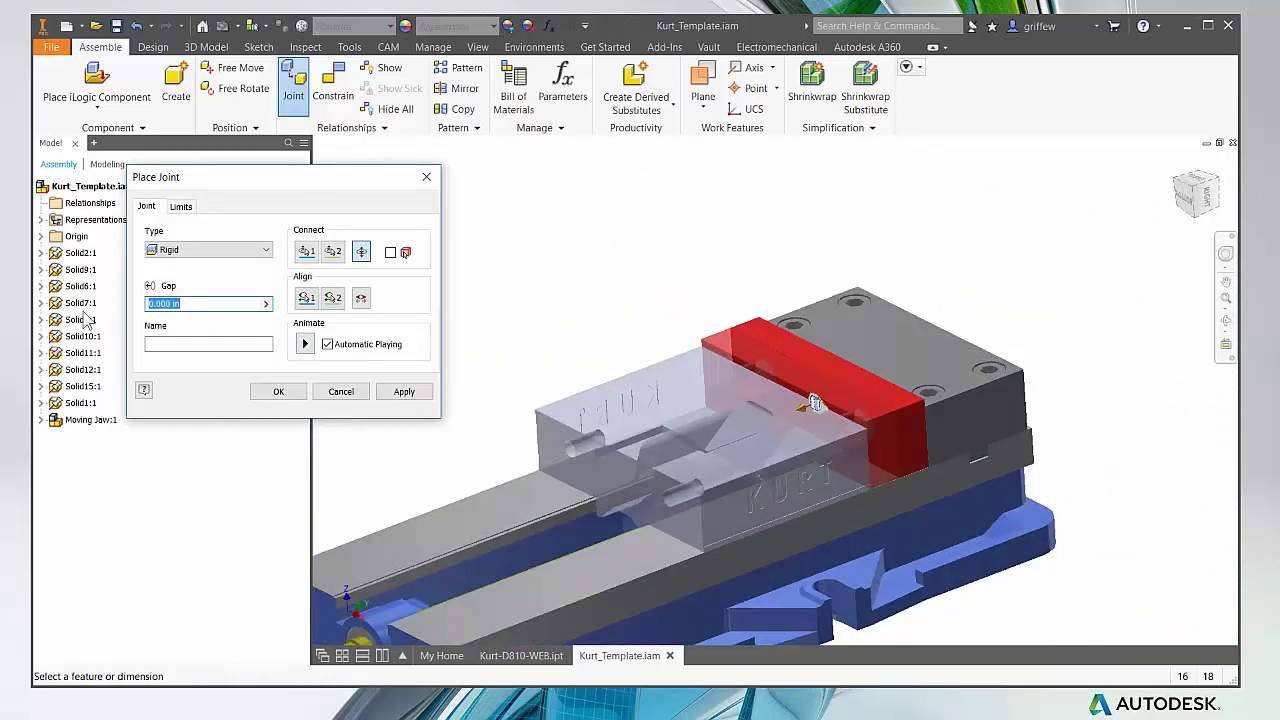
Step: Set the gap between the jaw plates to 3 in and apply the Rigid joint
type(".3")
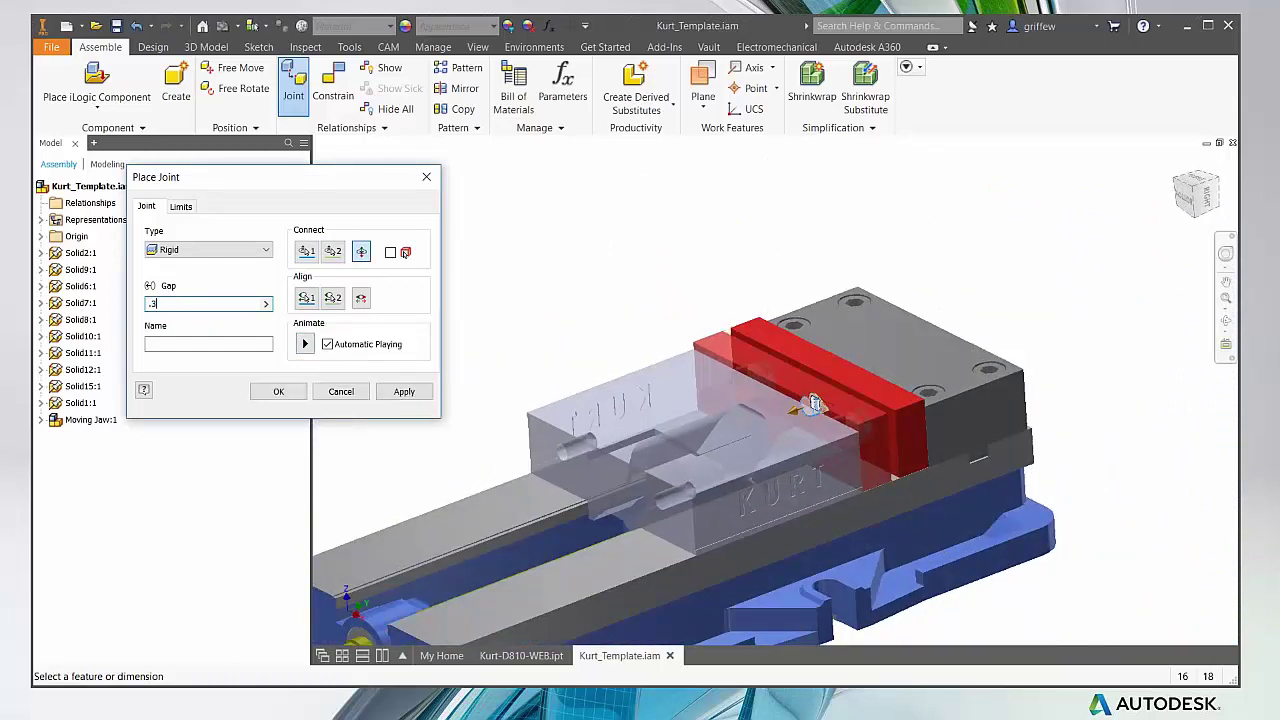
key("BackSpace")
key("BackSpace")
type("3")
left_click(405, 391)
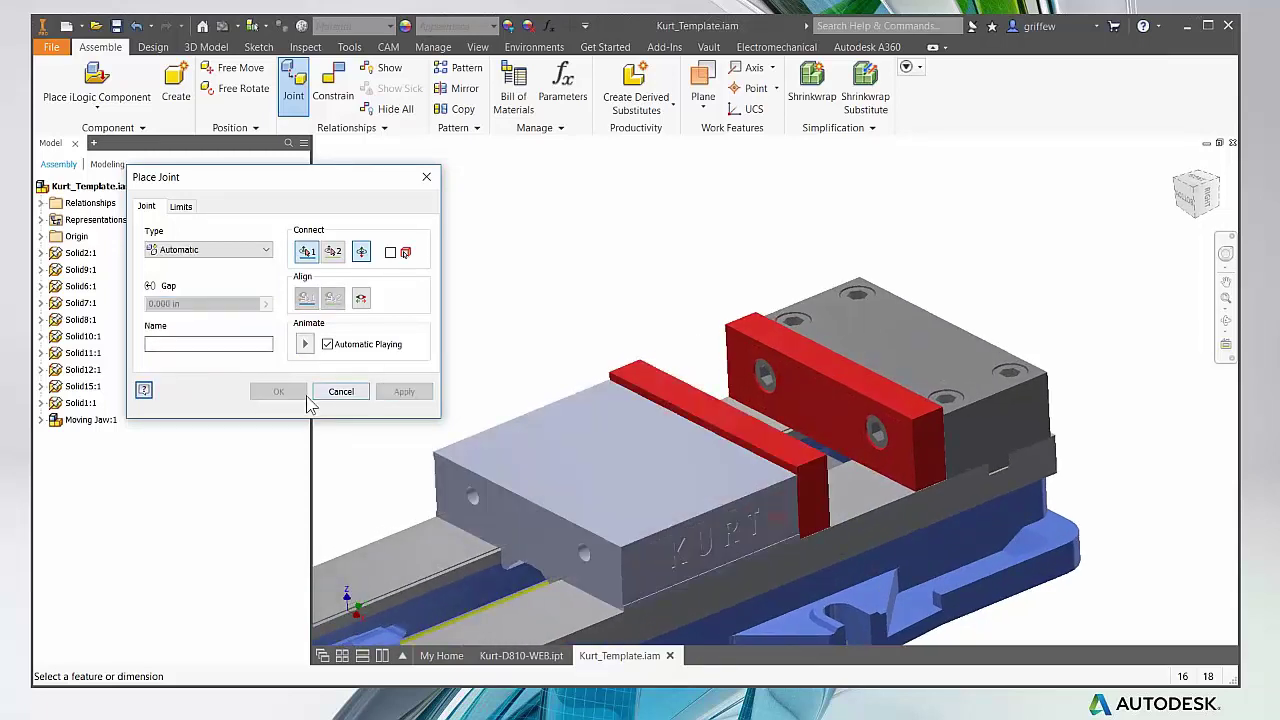
left_click(341, 391)
Step: Open the Rigid joint between the two jaw plates for editing from the assembly's relationships
key("F6")
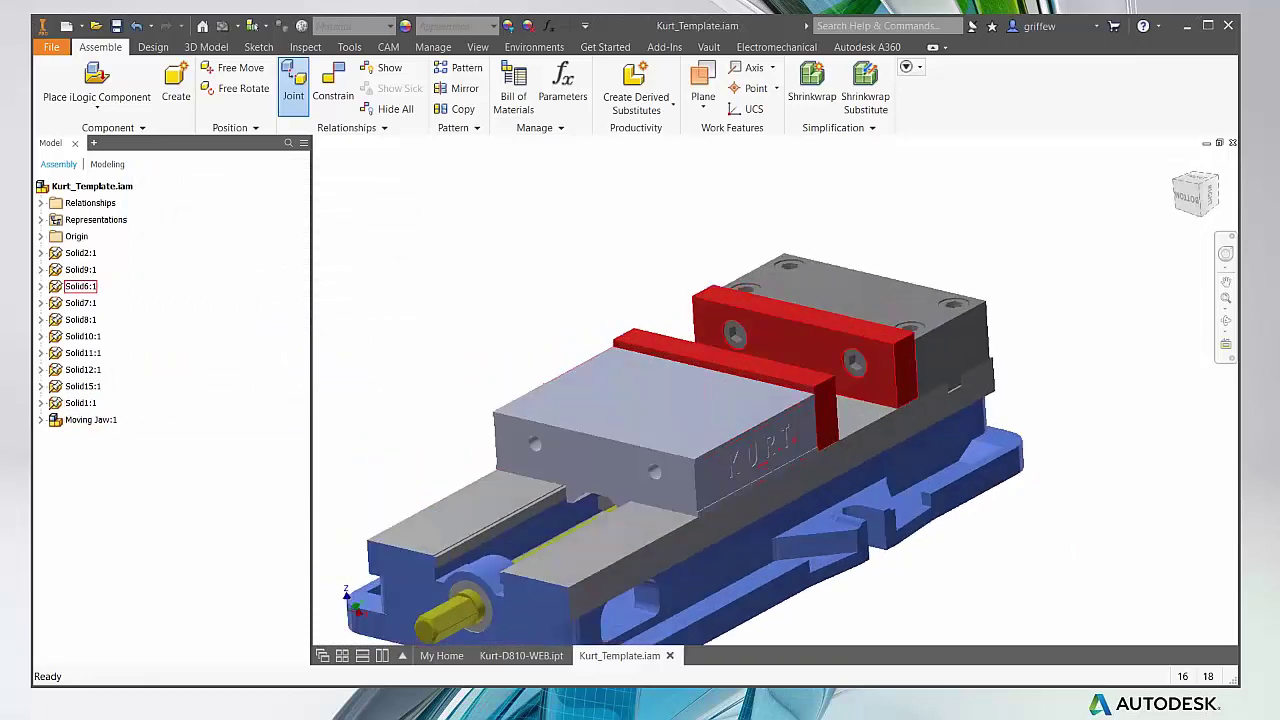
left_click(41, 203)
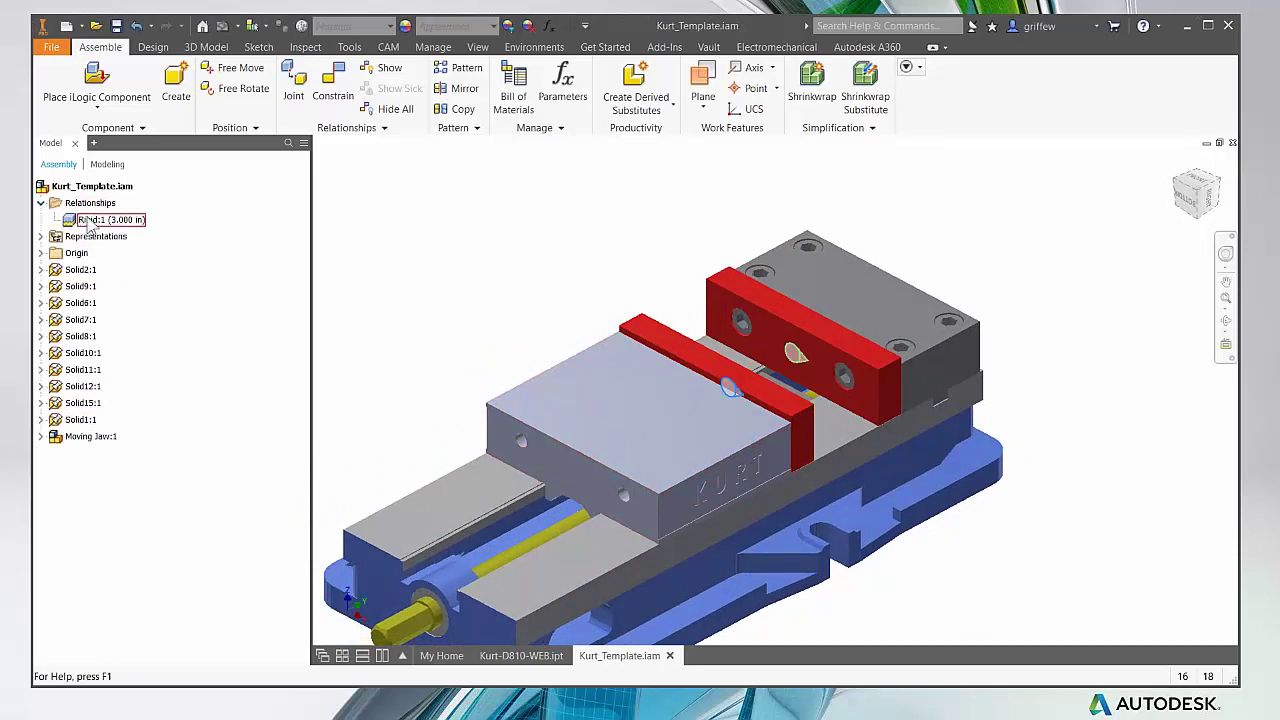
right_click(88, 220)
left_click(114, 274)
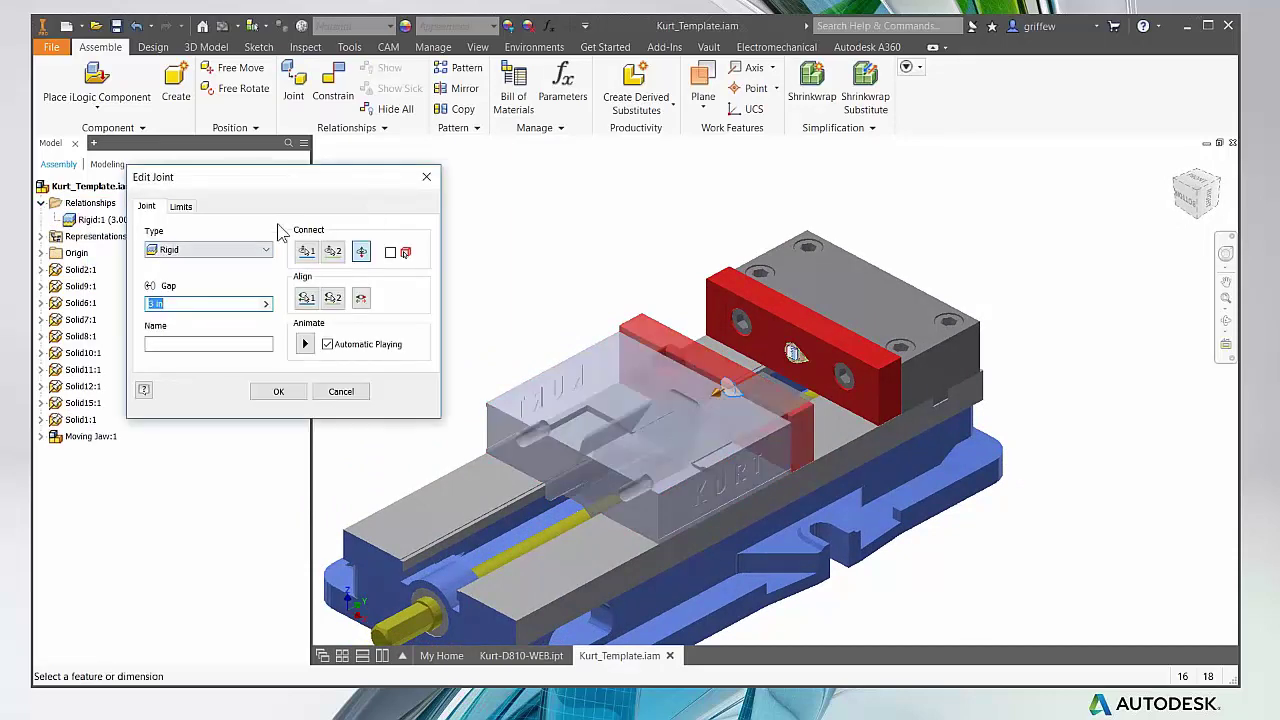
Step: Review the rigid joint's limit settings, accept the joint edit and collapse the assembly's Relationships folder
left_click(181, 207)
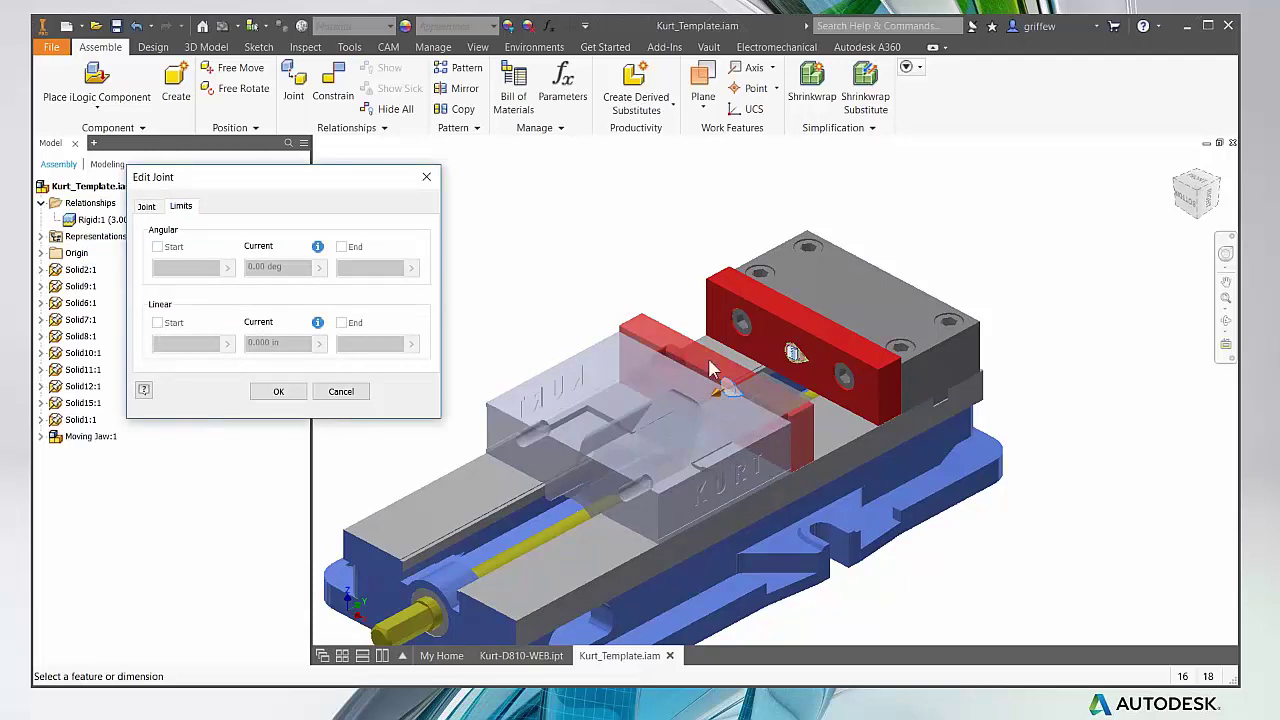
left_click(279, 394)
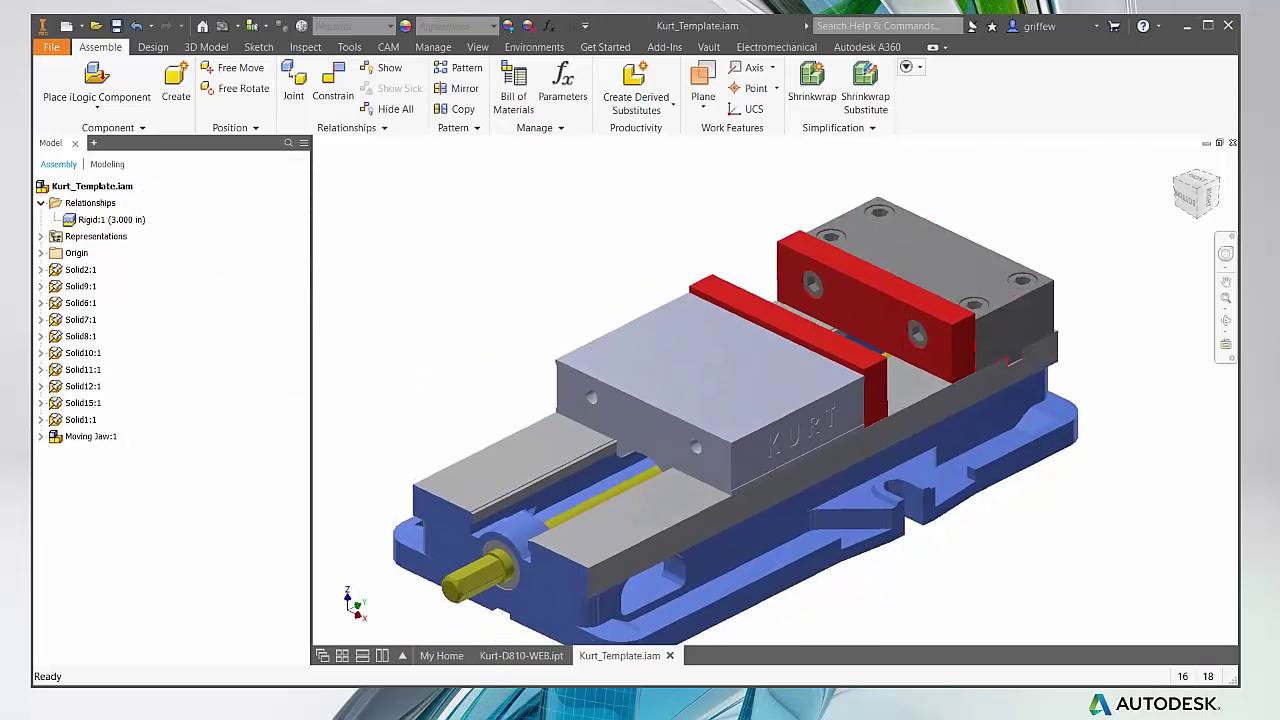
left_click(41, 203)
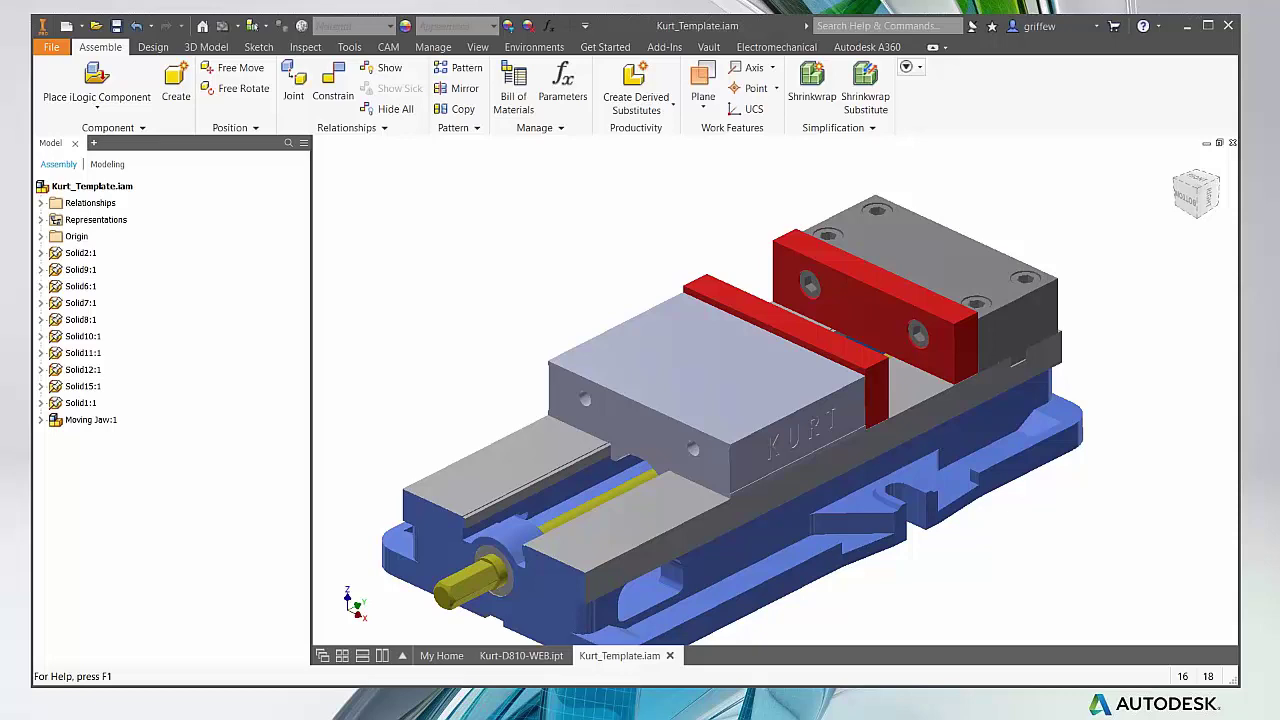
Step: Examine the vise assembly from several angles and distances, checking the moving jaw, the fixed jaw and the screw
scroll(897, 345, "down", 2)
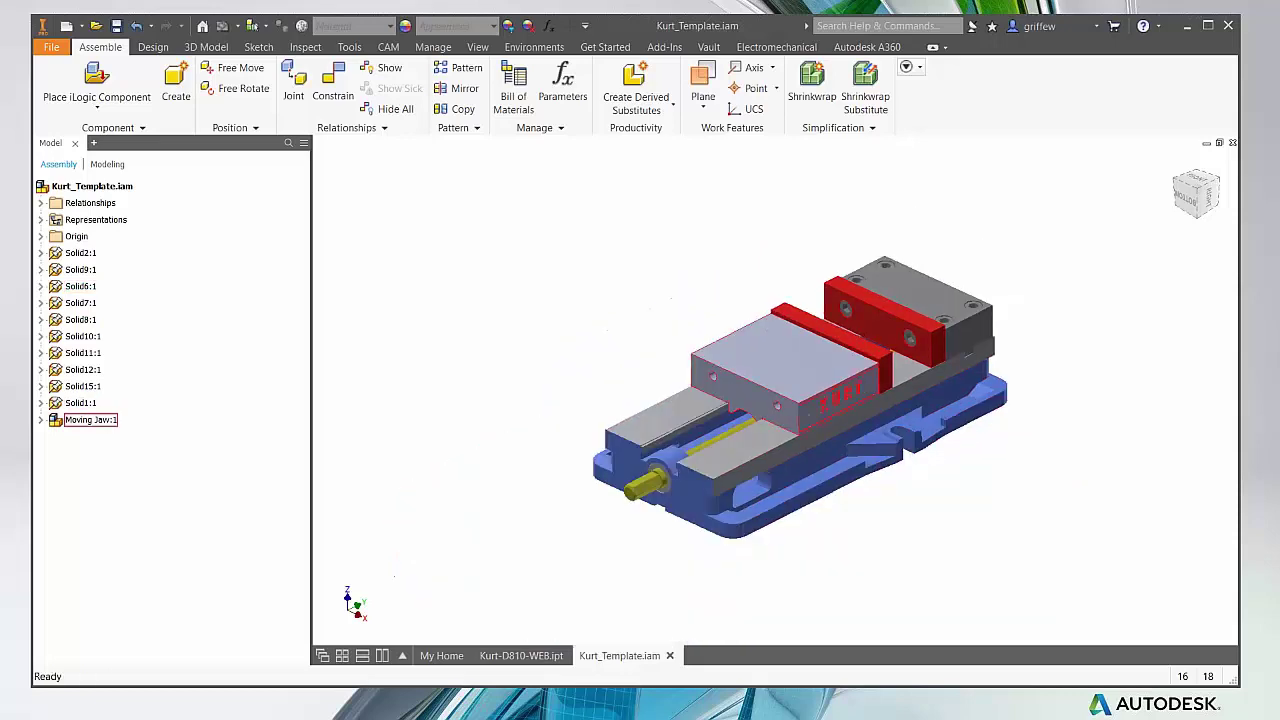
scroll(900, 378, "down", 3)
scroll(895, 372, "up", 6)
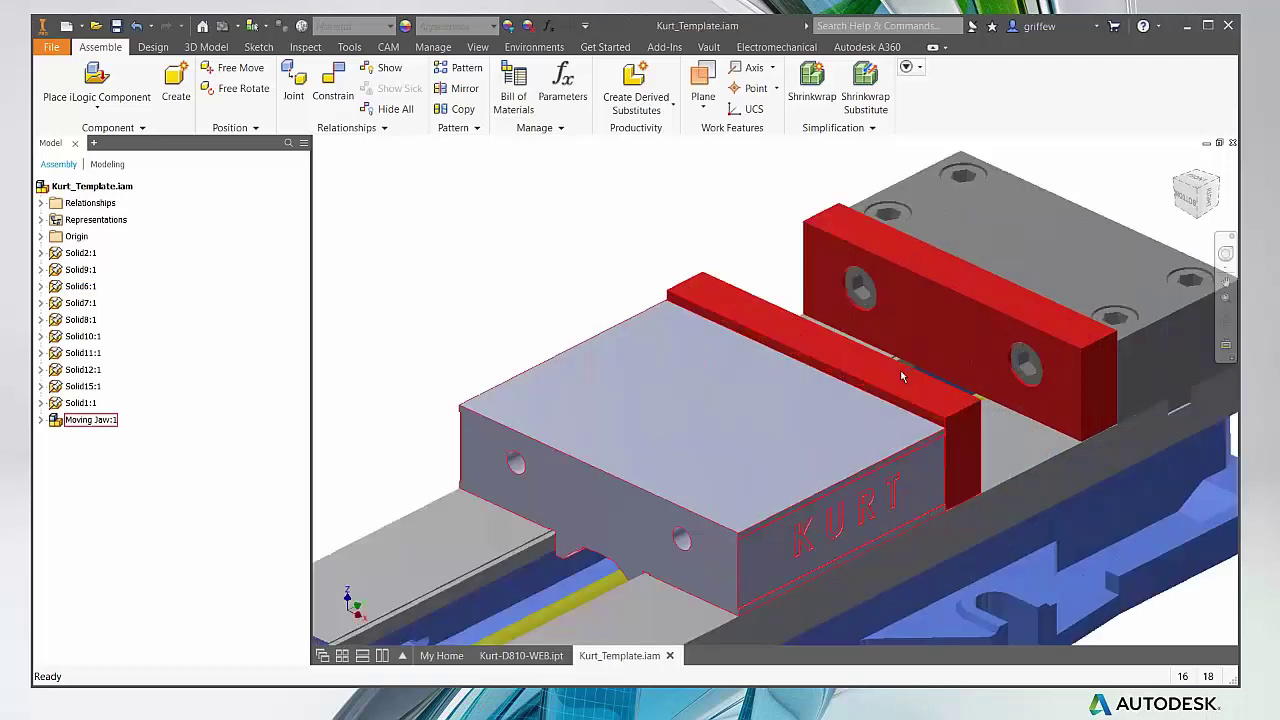
scroll(900, 374, "down", 1)
scroll(786, 406, "down", 2)
scroll(786, 363, "down", 1)
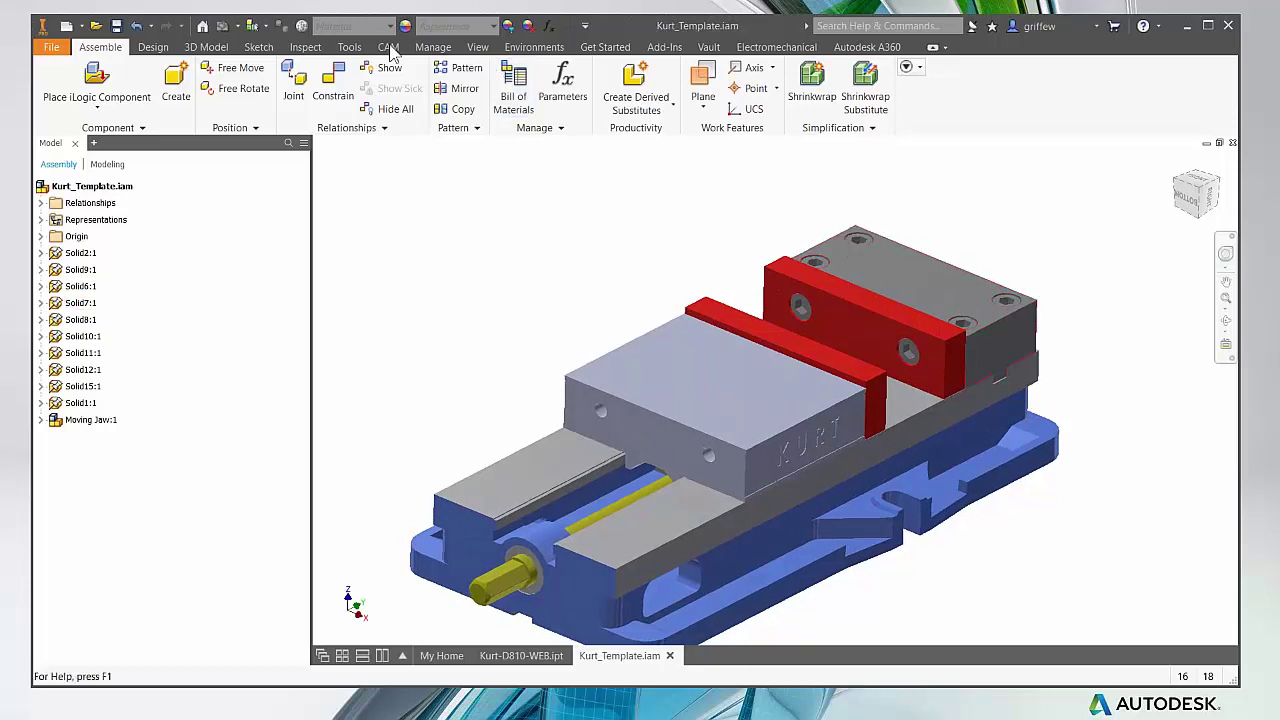
scroll(403, 169, "down", 1)
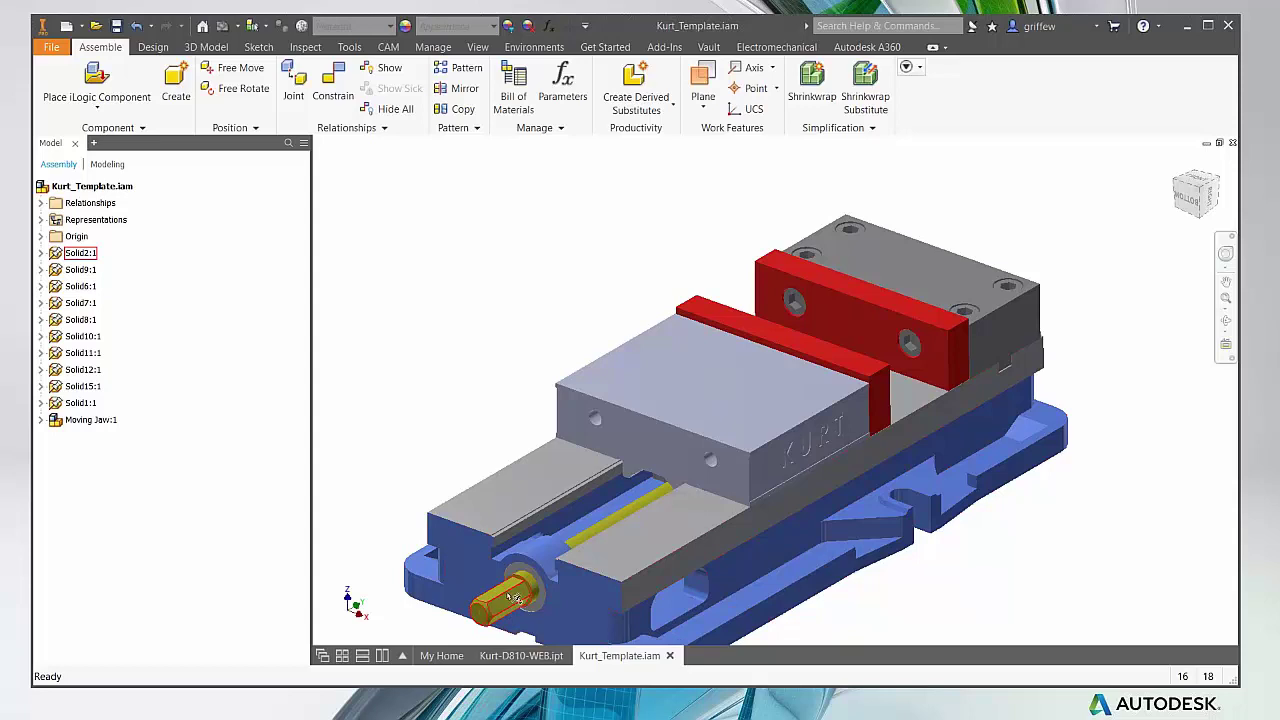
key("F6")
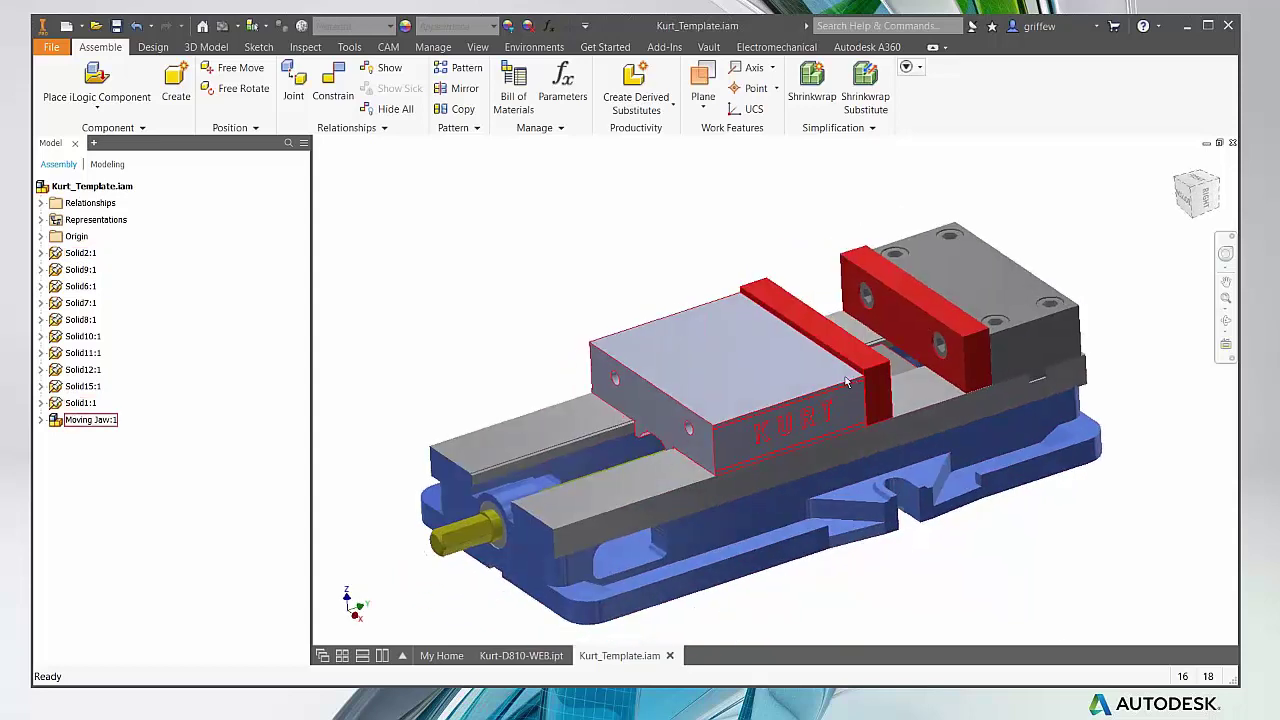
scroll(839, 383, "down", 1)
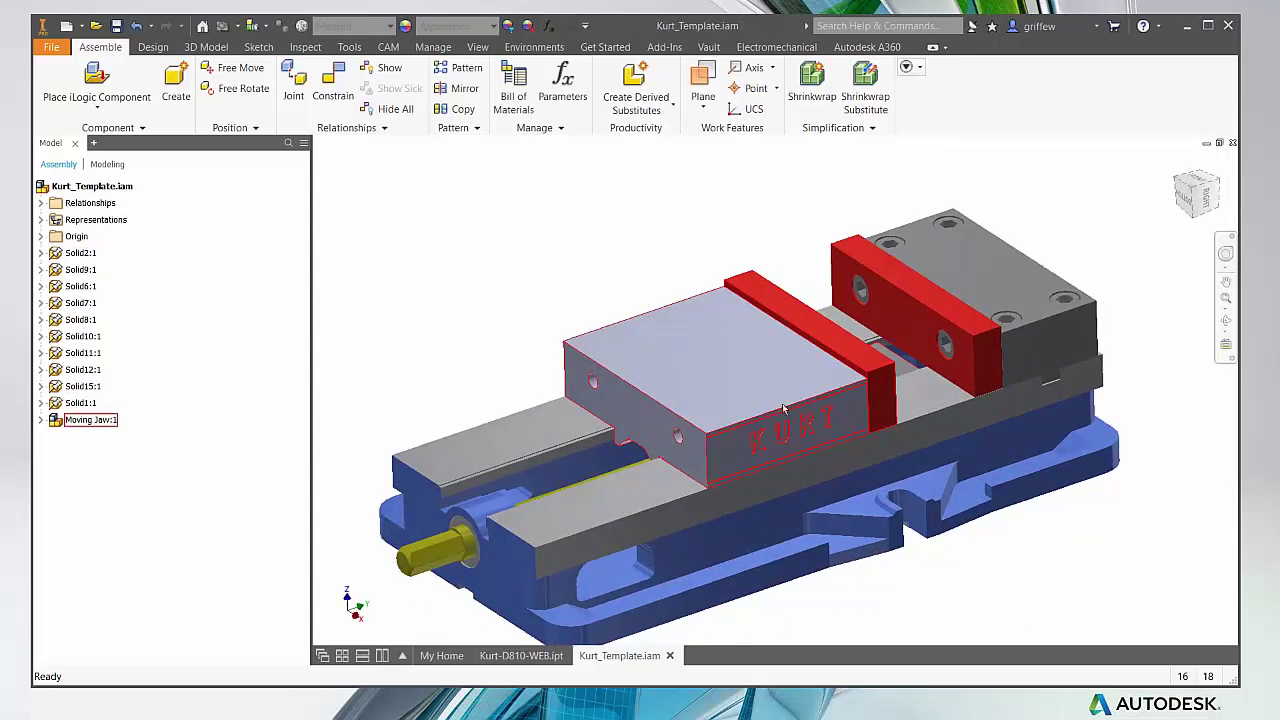
middle_click_drag(859, 371, 890, 374, "shift")
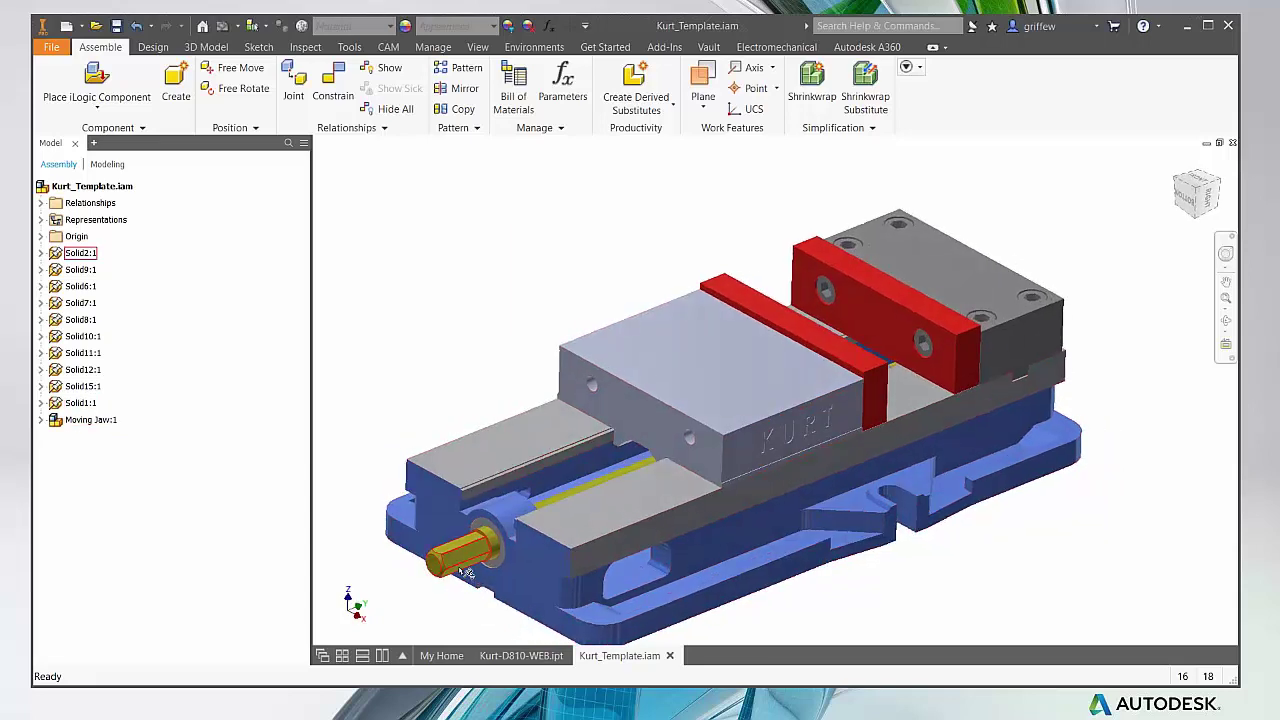
key("F5")
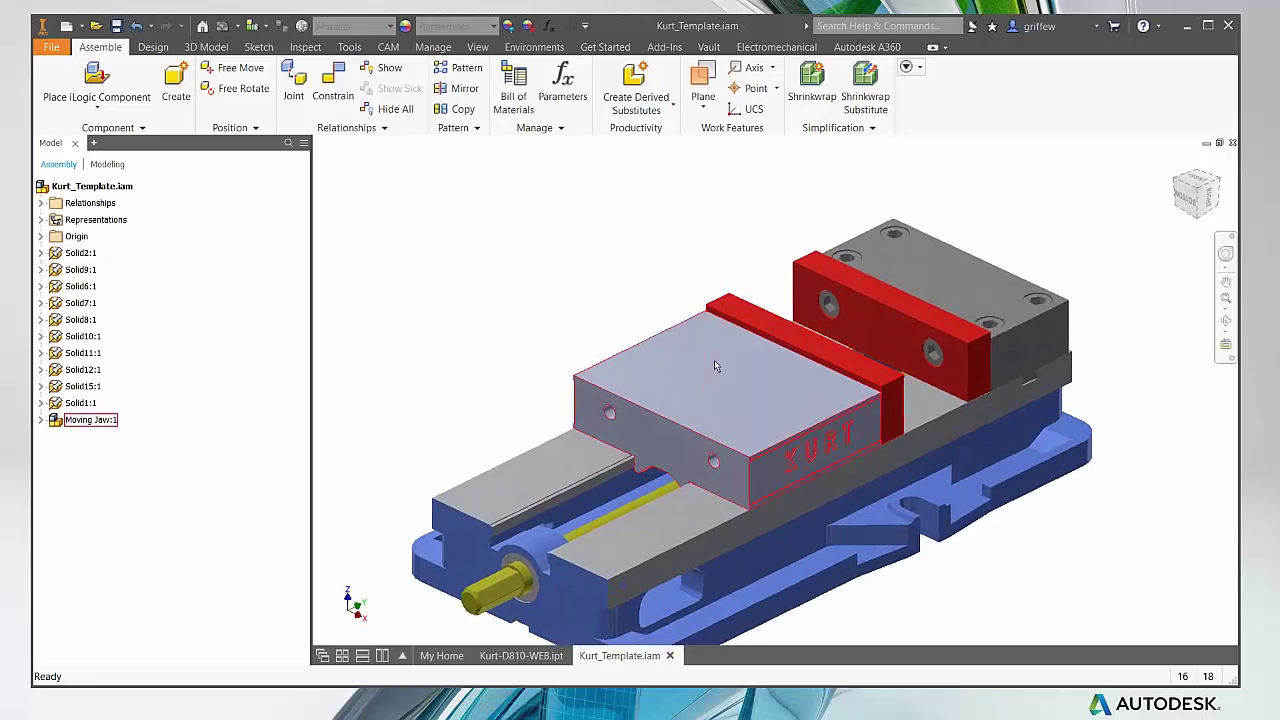
key("F5")
key("F5")
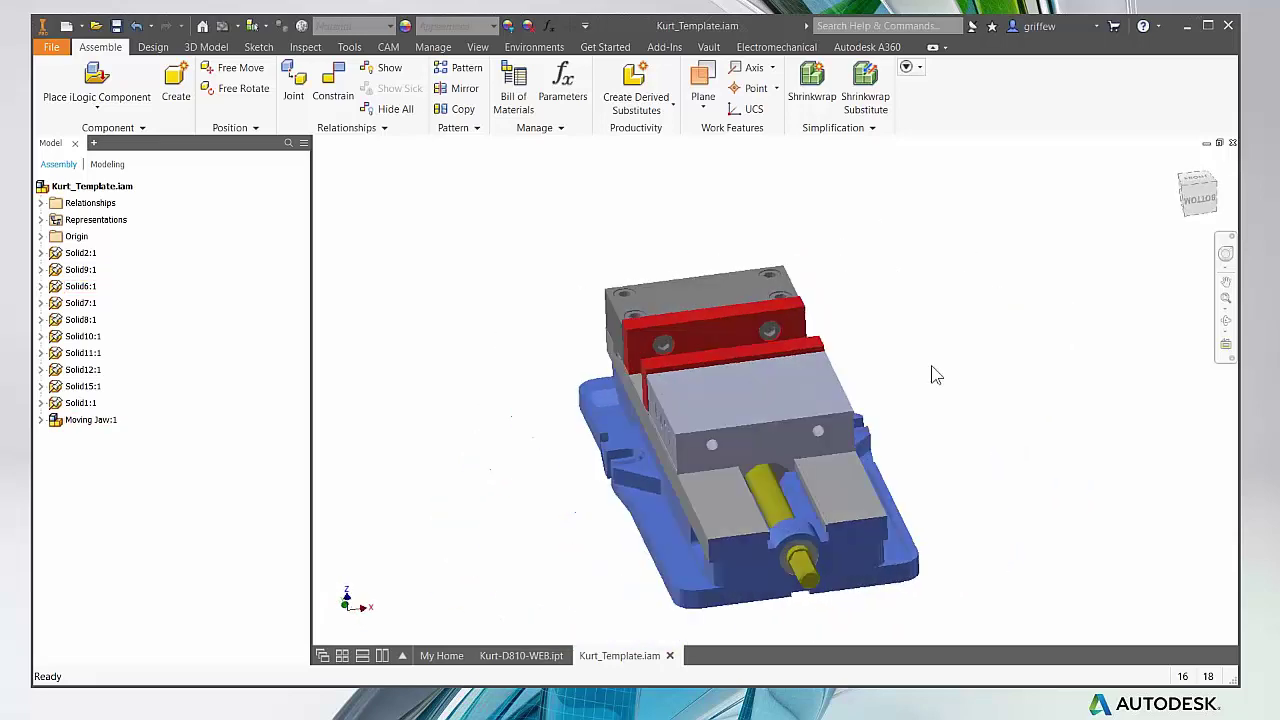
key("F5")
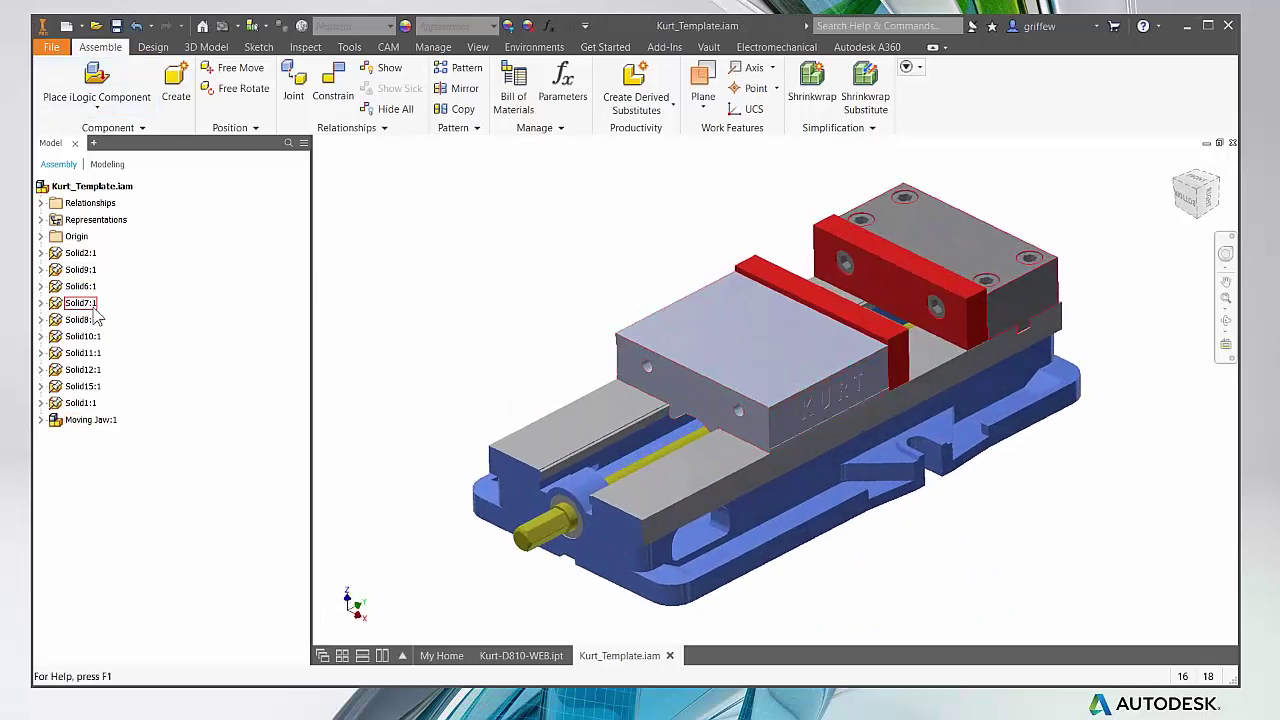
middle_click_drag(790, 283, 754, 255, "shift")
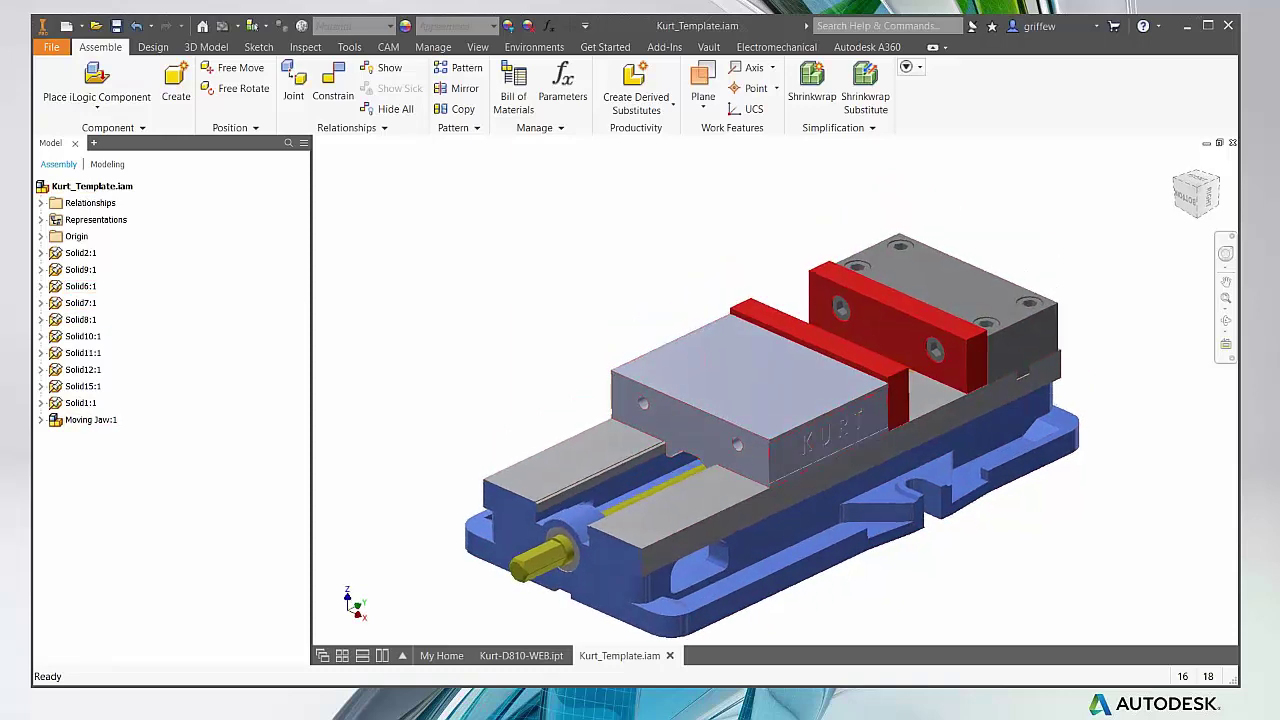
middle_click_drag(530, 250, 526, 272, "shift")
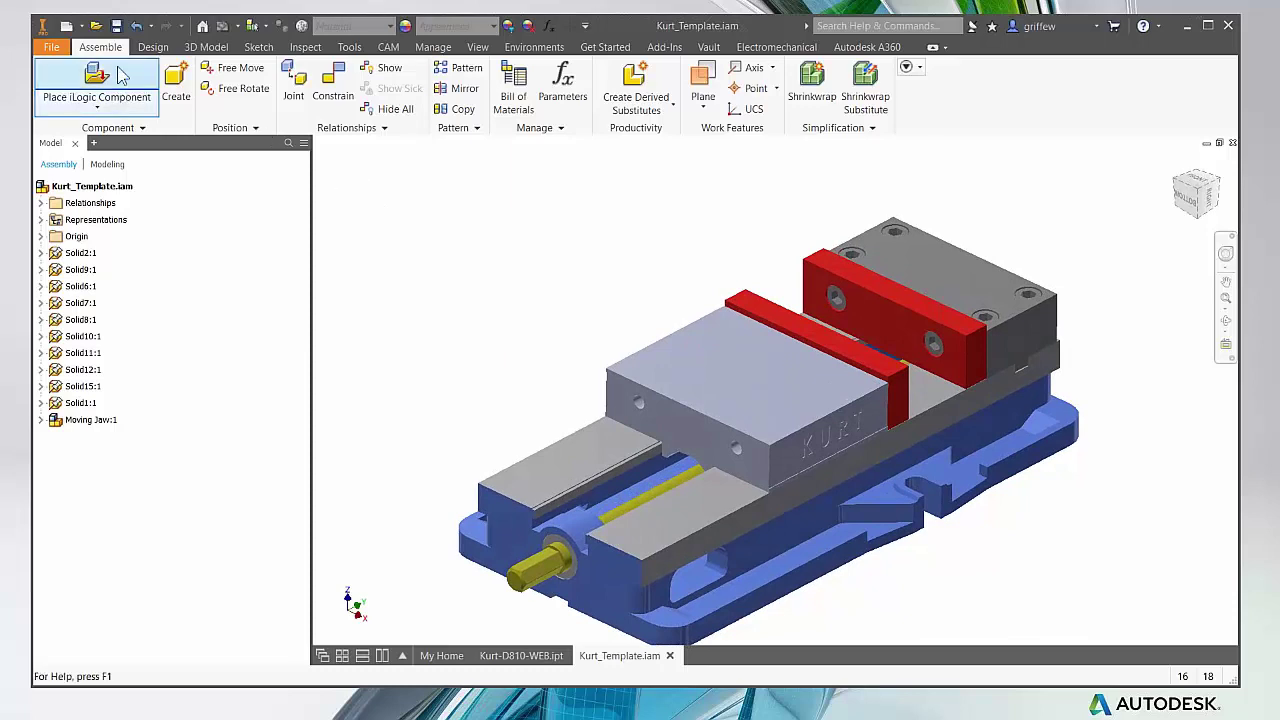
Step: Save Kurt_Template.iam together with all its dependent part files
left_click(116, 25)
left_click(719, 439)
mouse_move(799, 335)
left_mouse_down()
mouse_move(799, 384)
mouse_move(798, 329)
left_mouse_up()
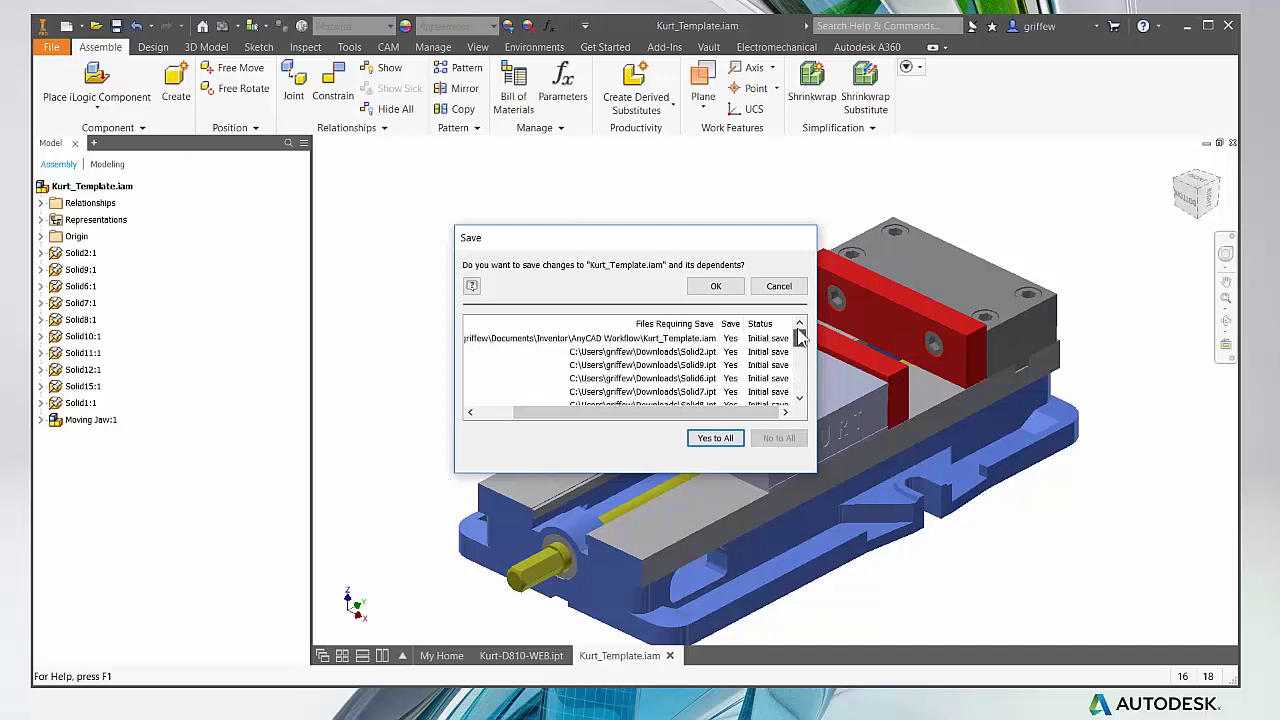
left_click(713, 286)
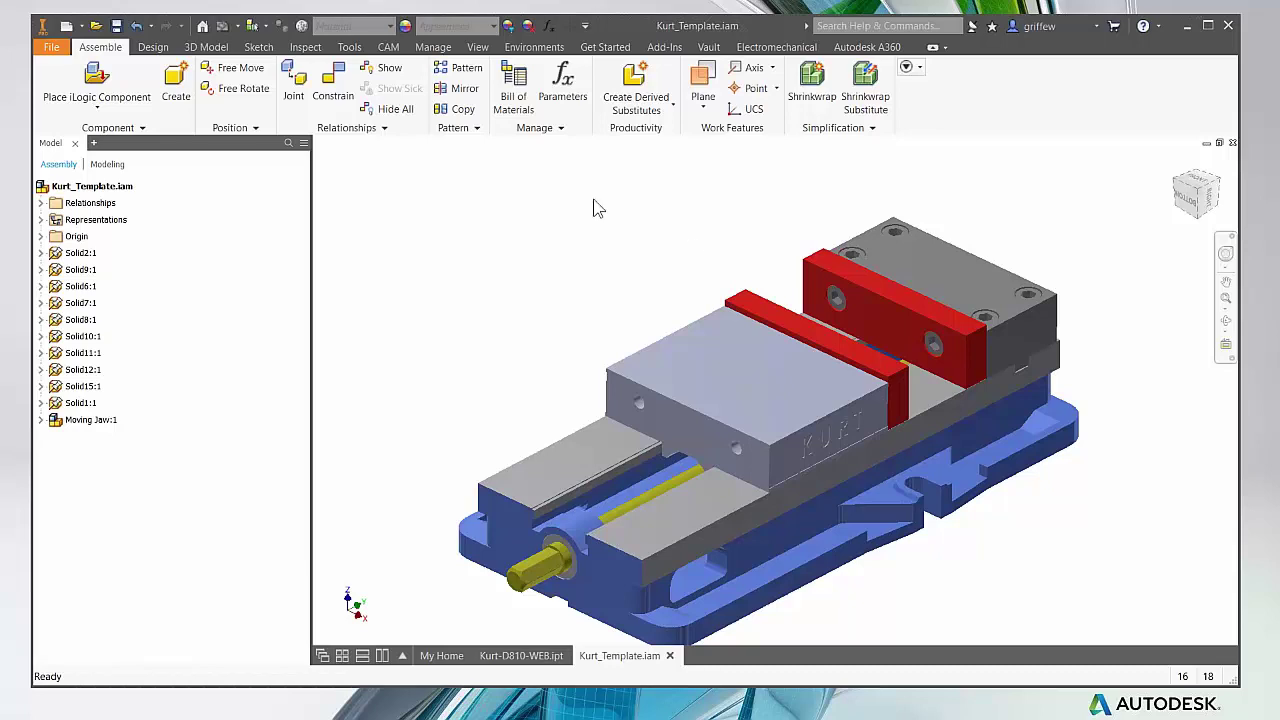
Step: Inspect where the assembly origin's X Axis lies relative to the fixed jaw
key("F6")
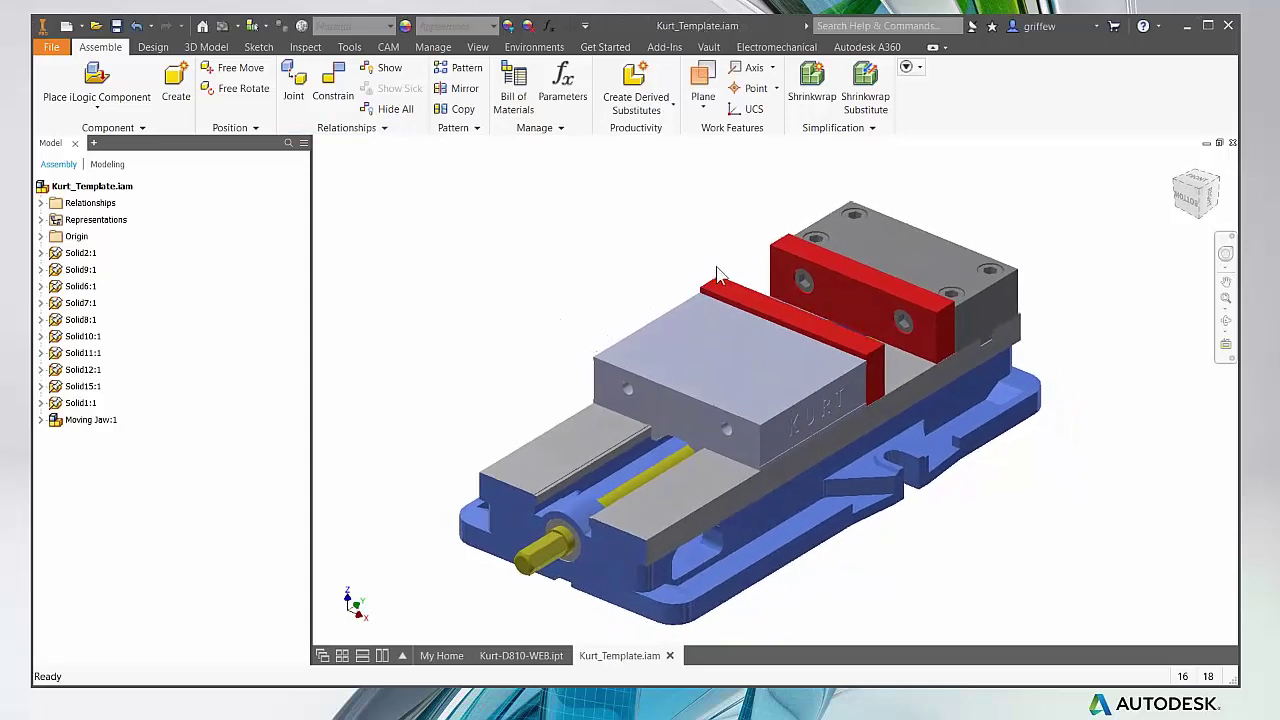
left_click(41, 236)
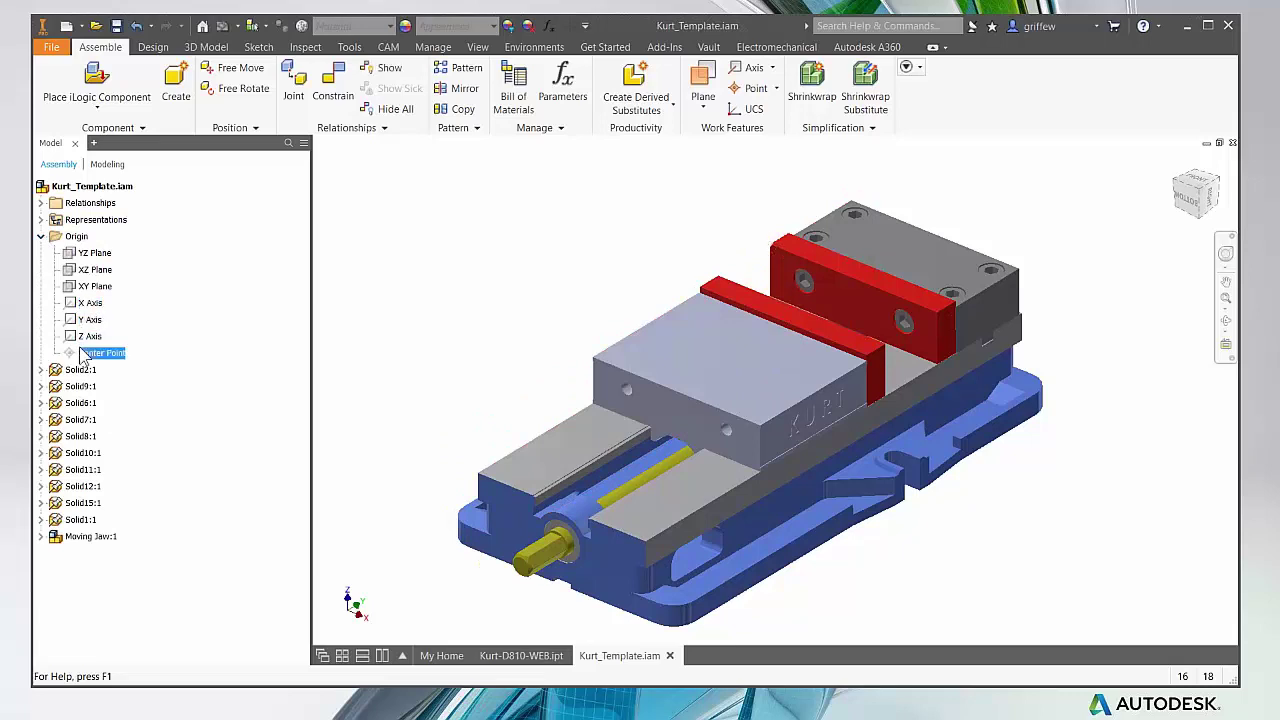
left_click(88, 302)
scroll(770, 245, "up", 3)
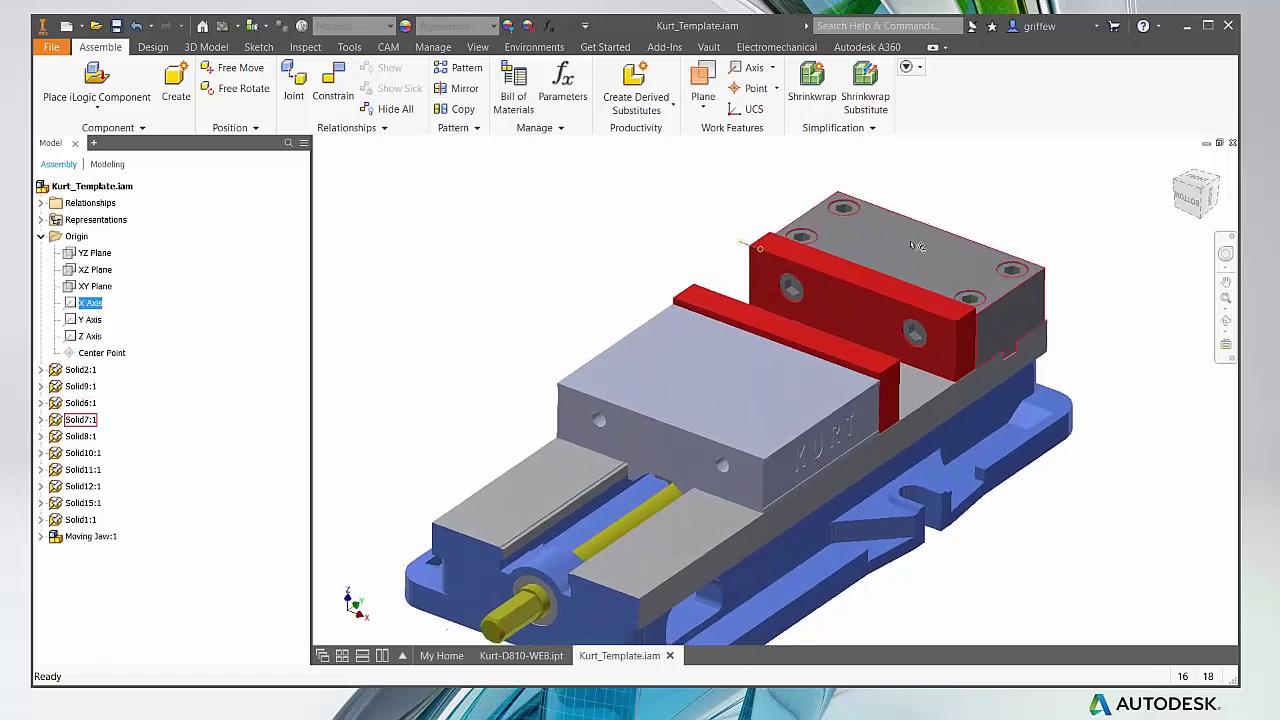
scroll(905, 262, "up", 4)
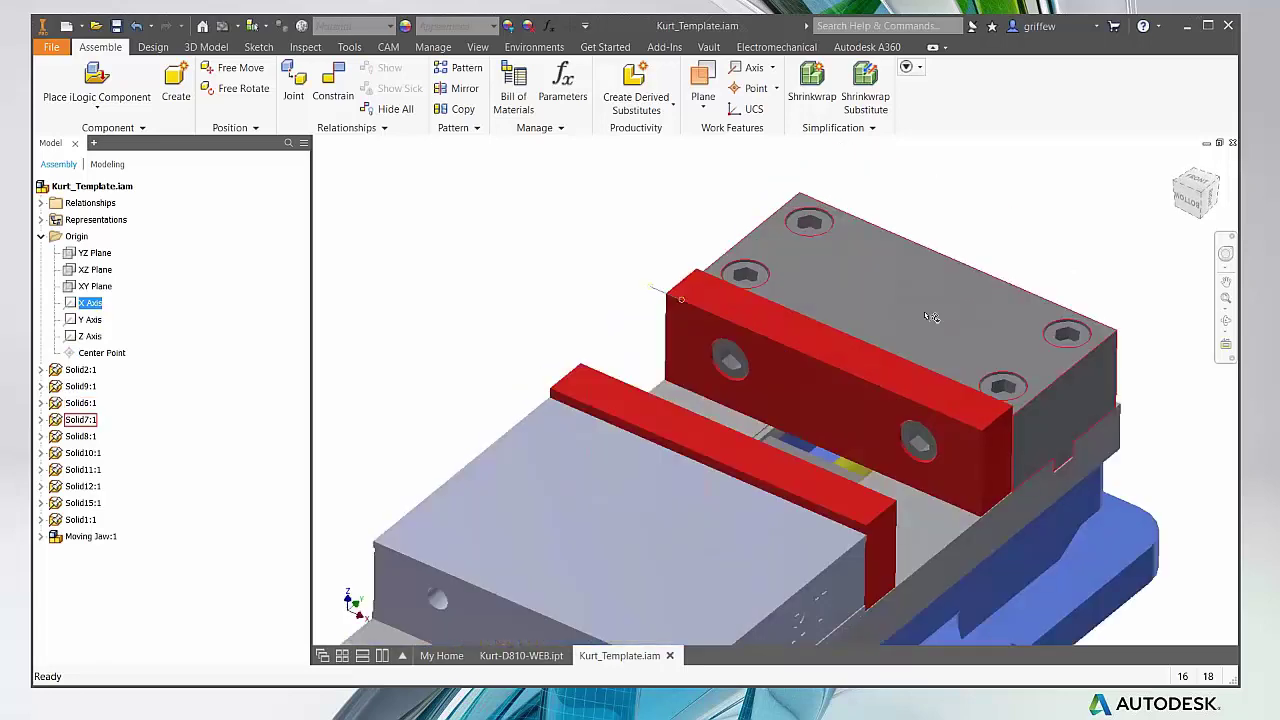
scroll(913, 476, "down", 4)
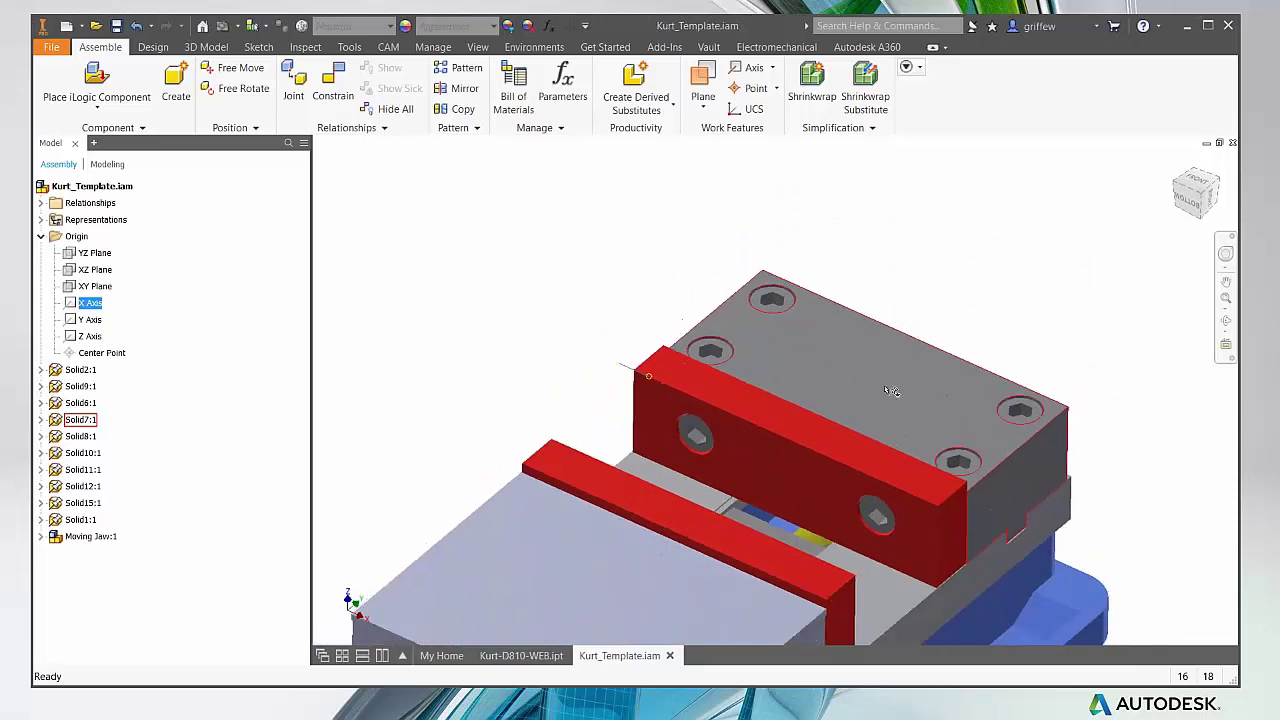
scroll(828, 340, "down", 2)
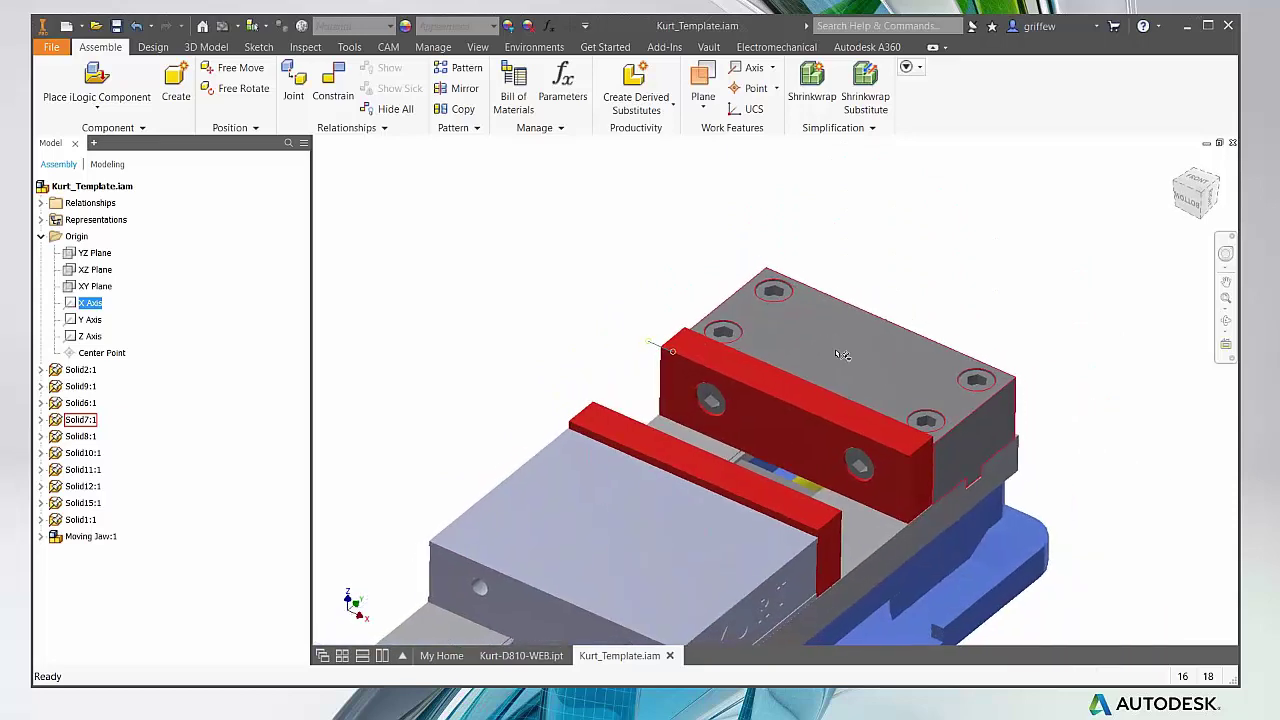
left_click(525, 300)
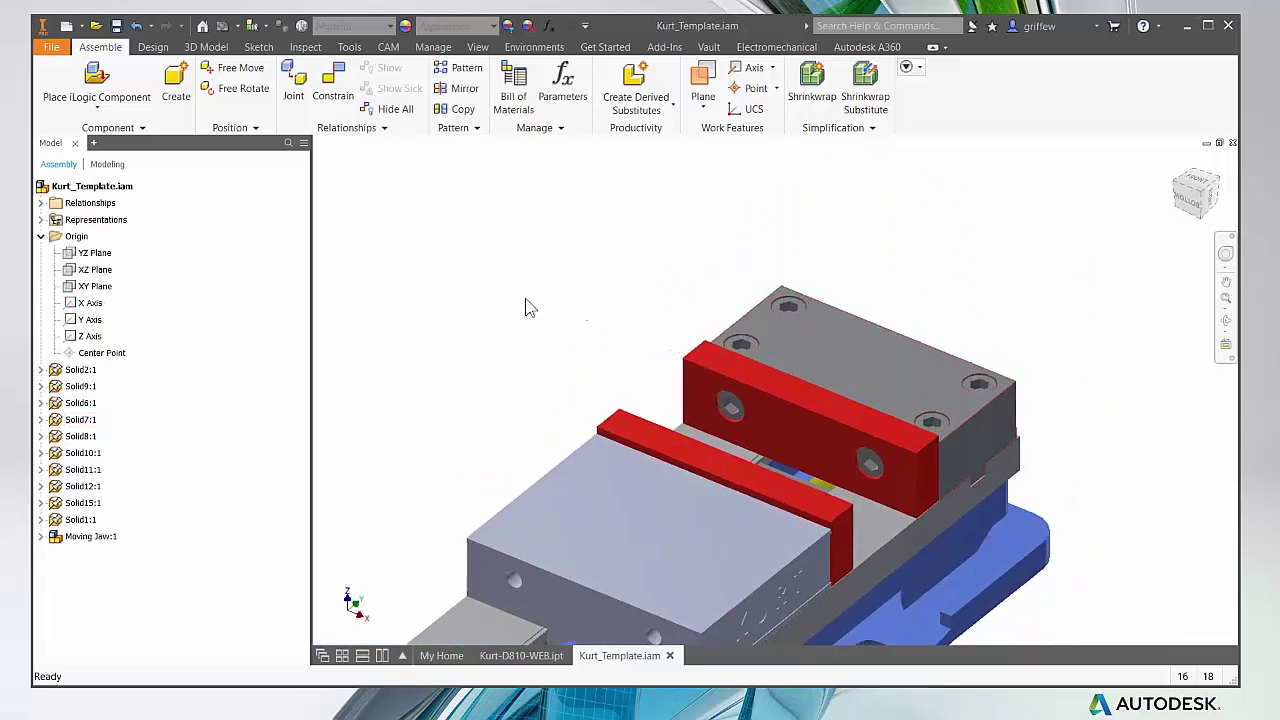
left_click(41, 236)
Step: Maximize the Inventor window showing the complete vise assembly
scroll(674, 252, "down", 4)
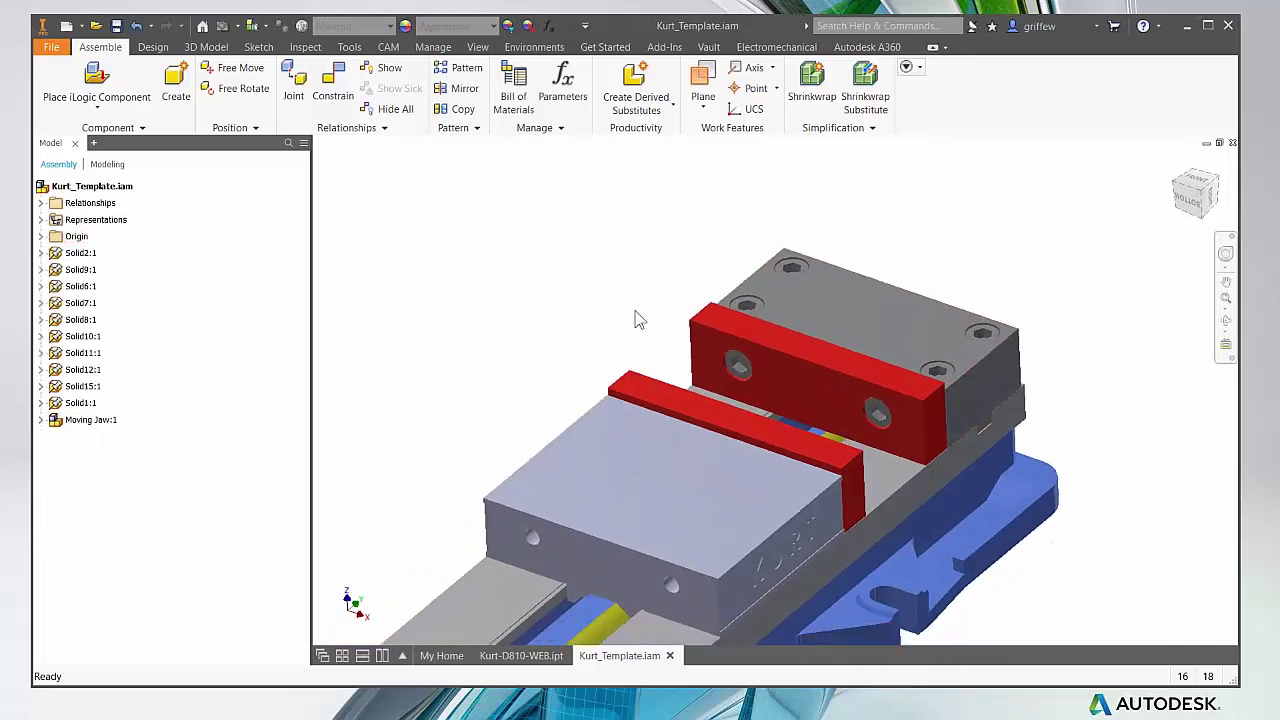
scroll(590, 340, "down", 1)
middle_click_drag(524, 321, 495, 321)
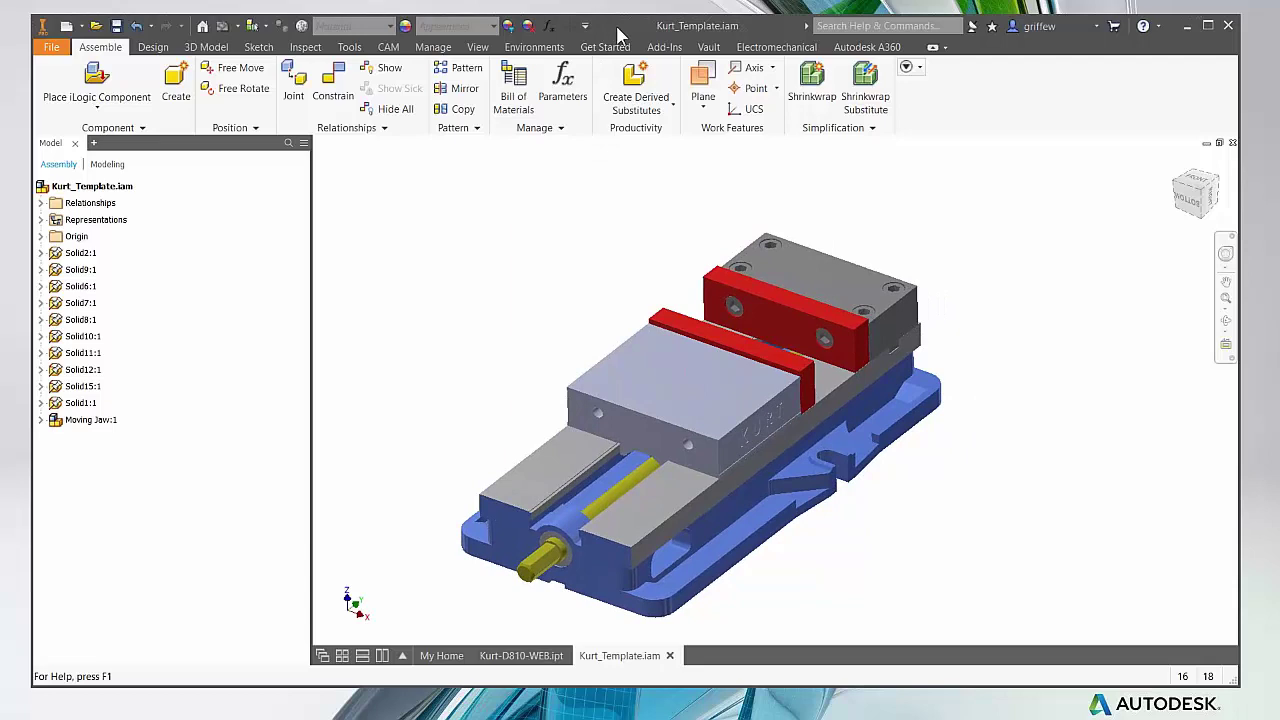
double_click(616, 25)
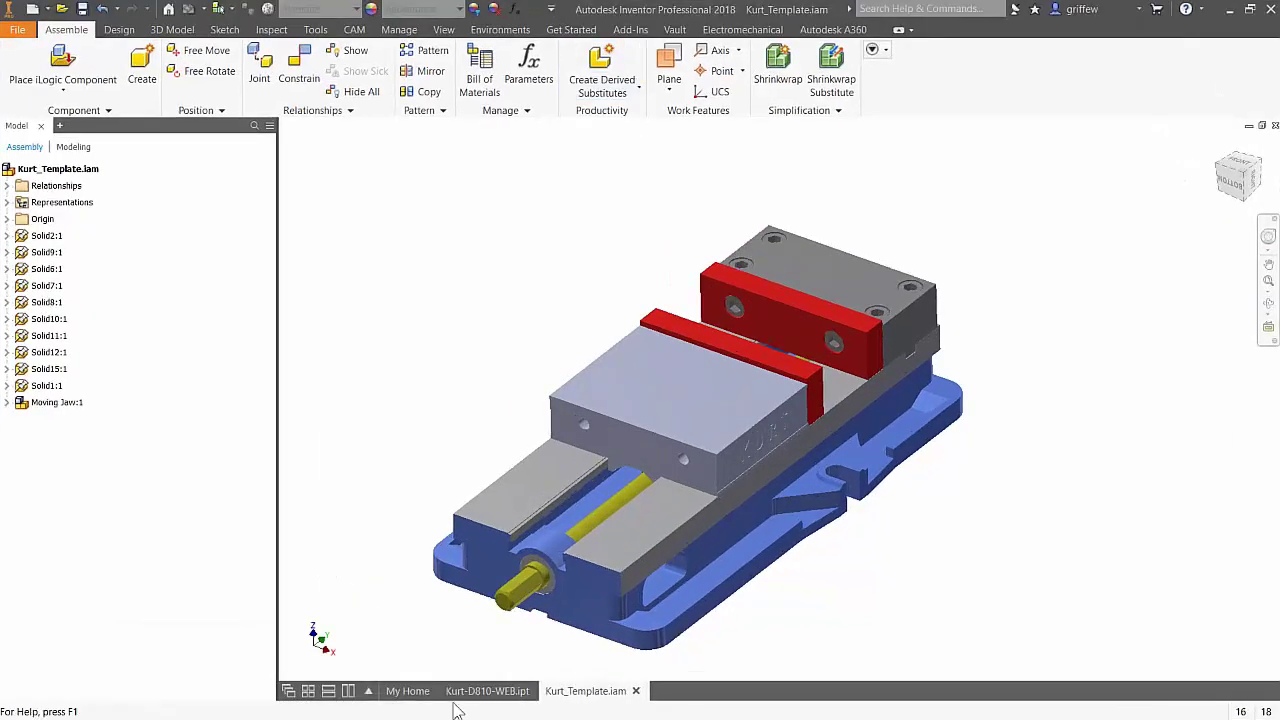
Step: Switch to Chrome and open the bookmarked TITANS of CNC: Academy site in a new tab
key("alt+Tab")
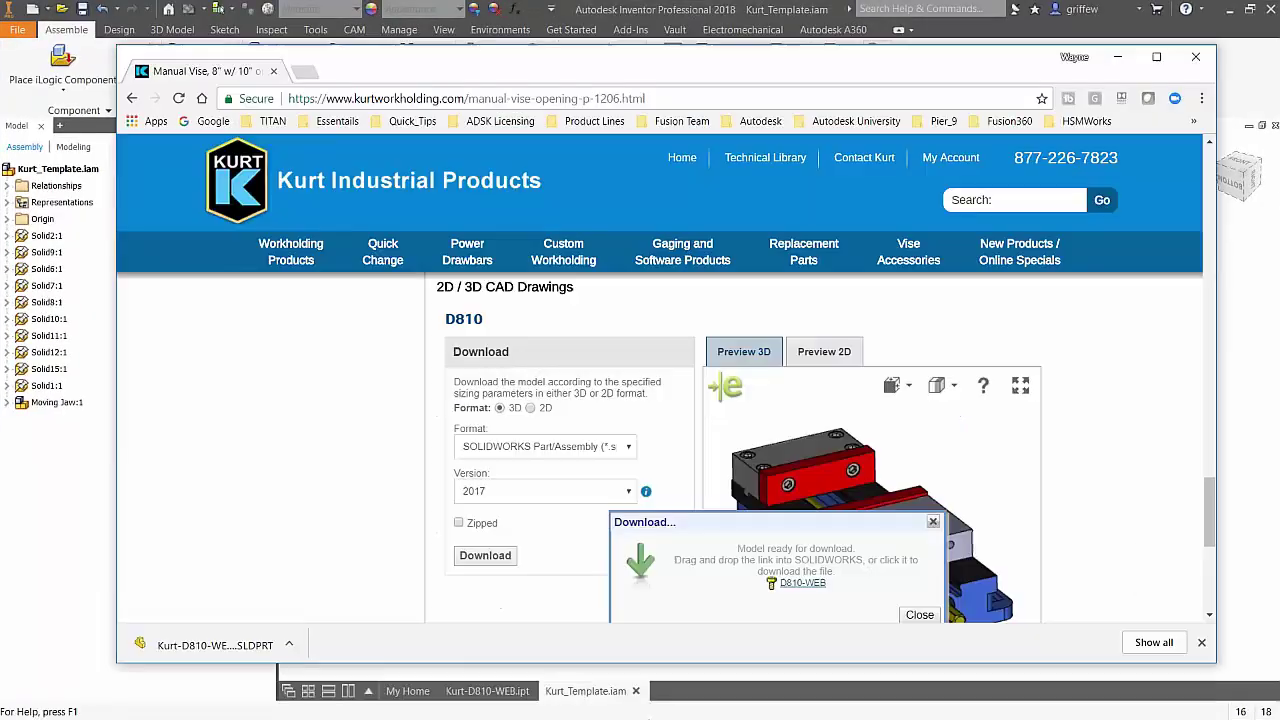
left_click(304, 74)
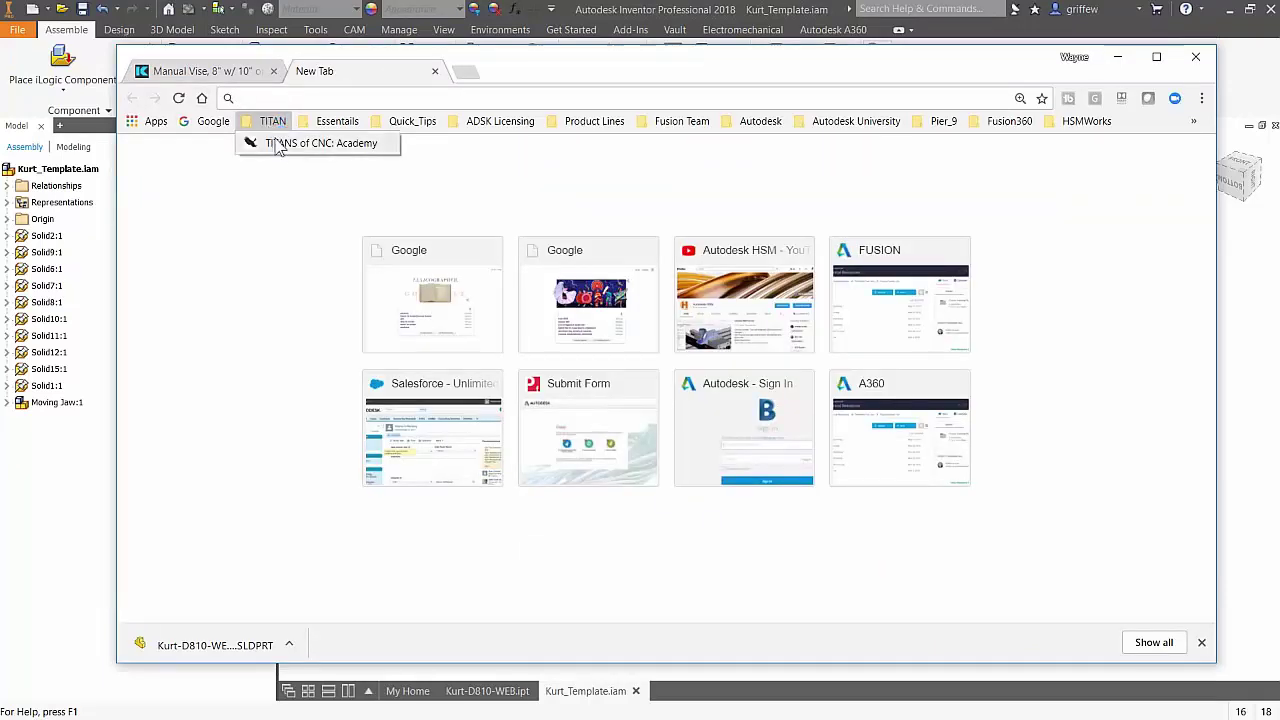
left_click(289, 150)
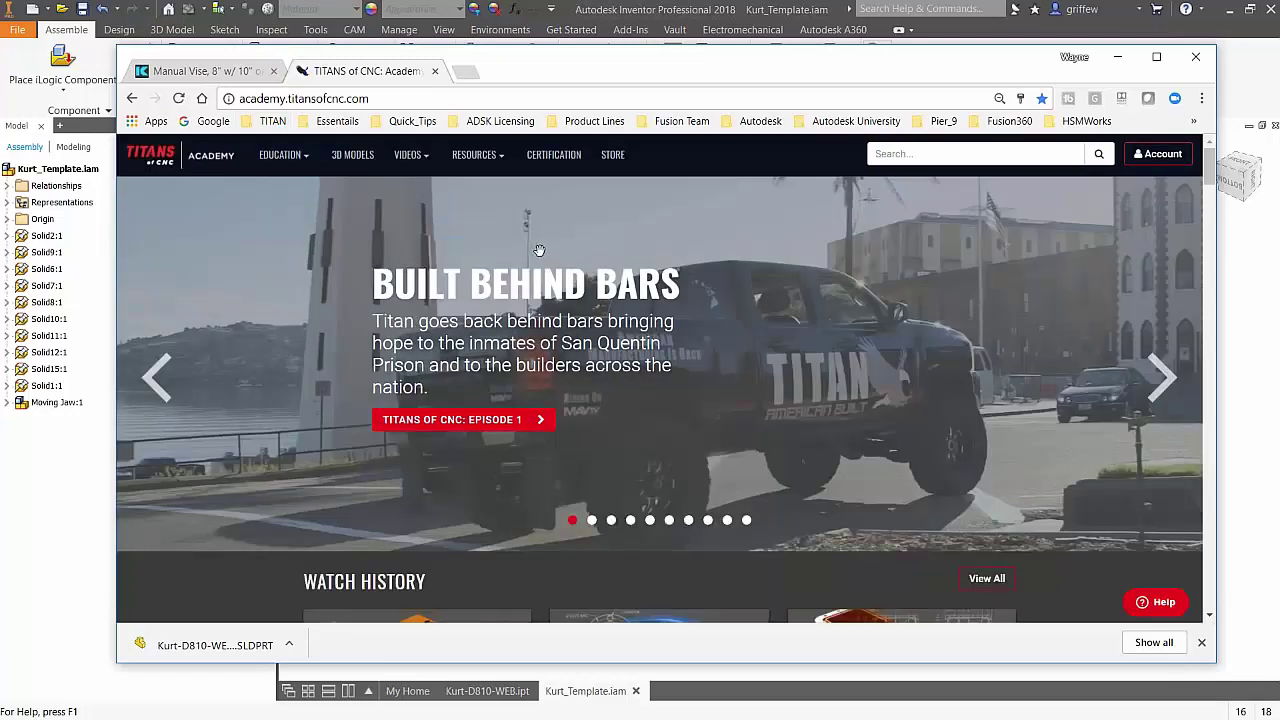
Step: Look through the academy home page's watch history, CAD design lessons and machining tutorials
scroll(600, 463, "down", 4)
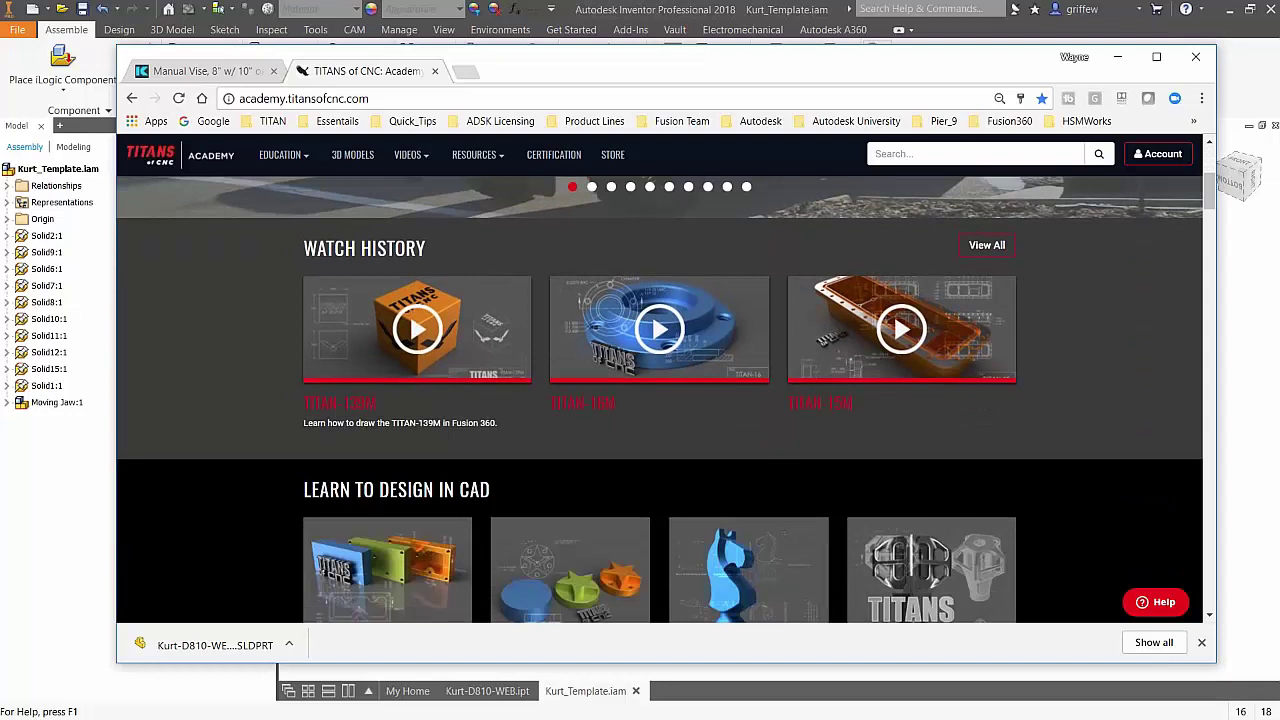
scroll(660, 400, "down", 1)
scroll(660, 400, "up", 1)
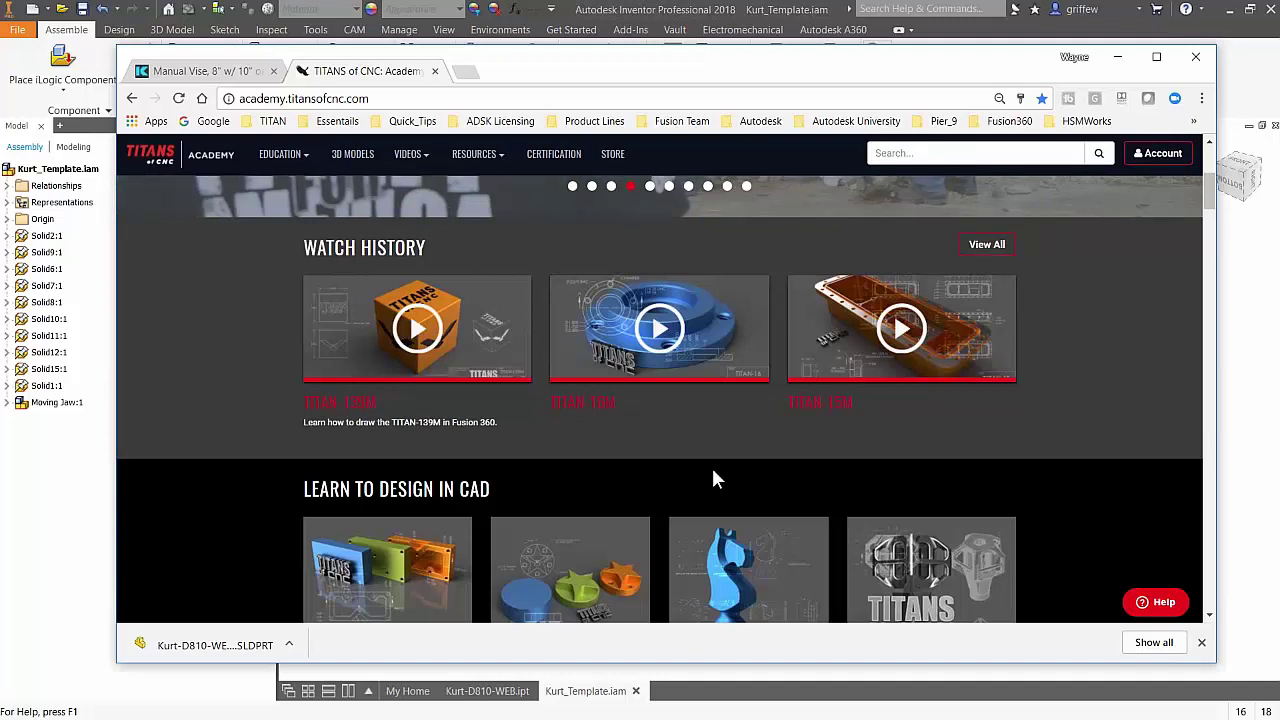
scroll(712, 480, "down", 3)
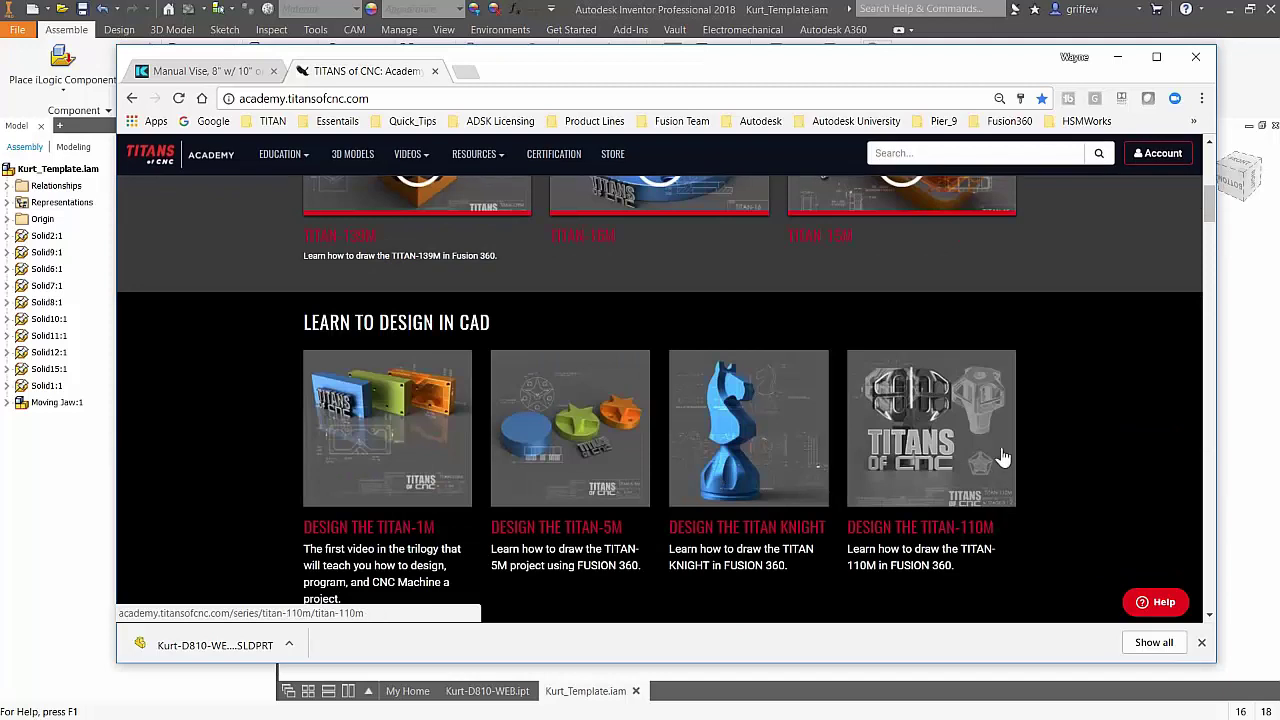
scroll(600, 510, "down", 3)
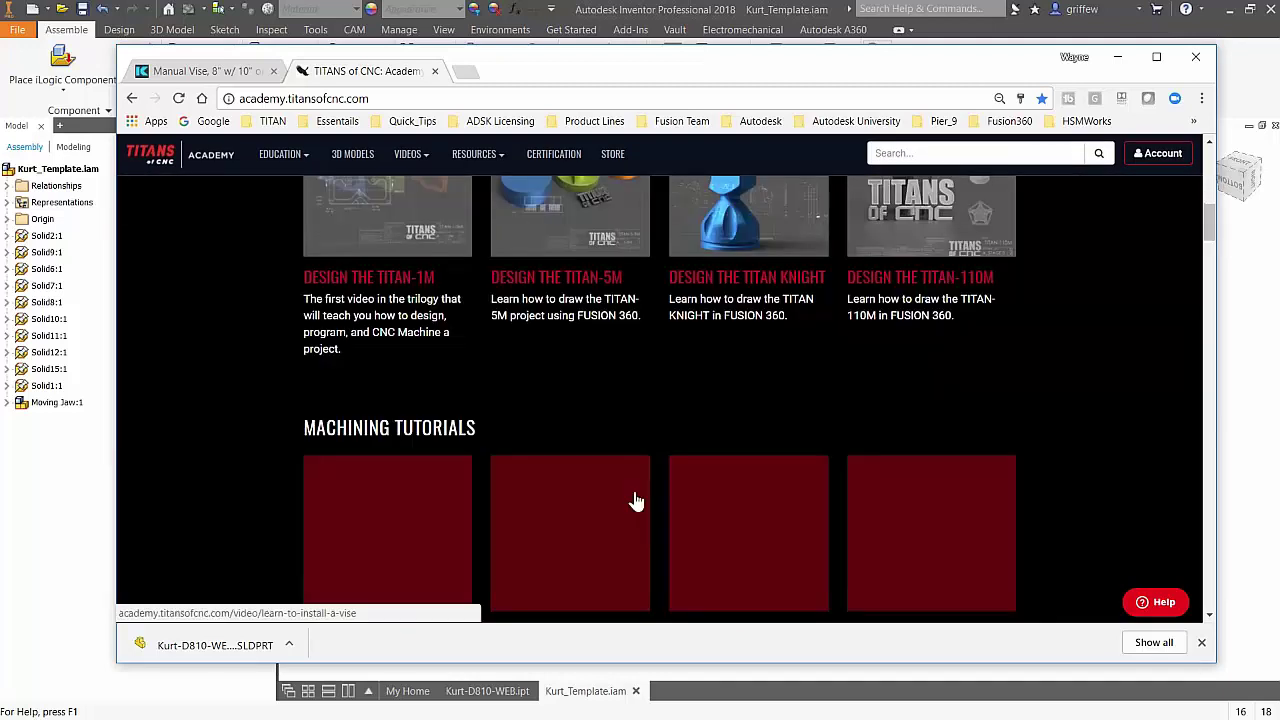
scroll(635, 500, "up", 6)
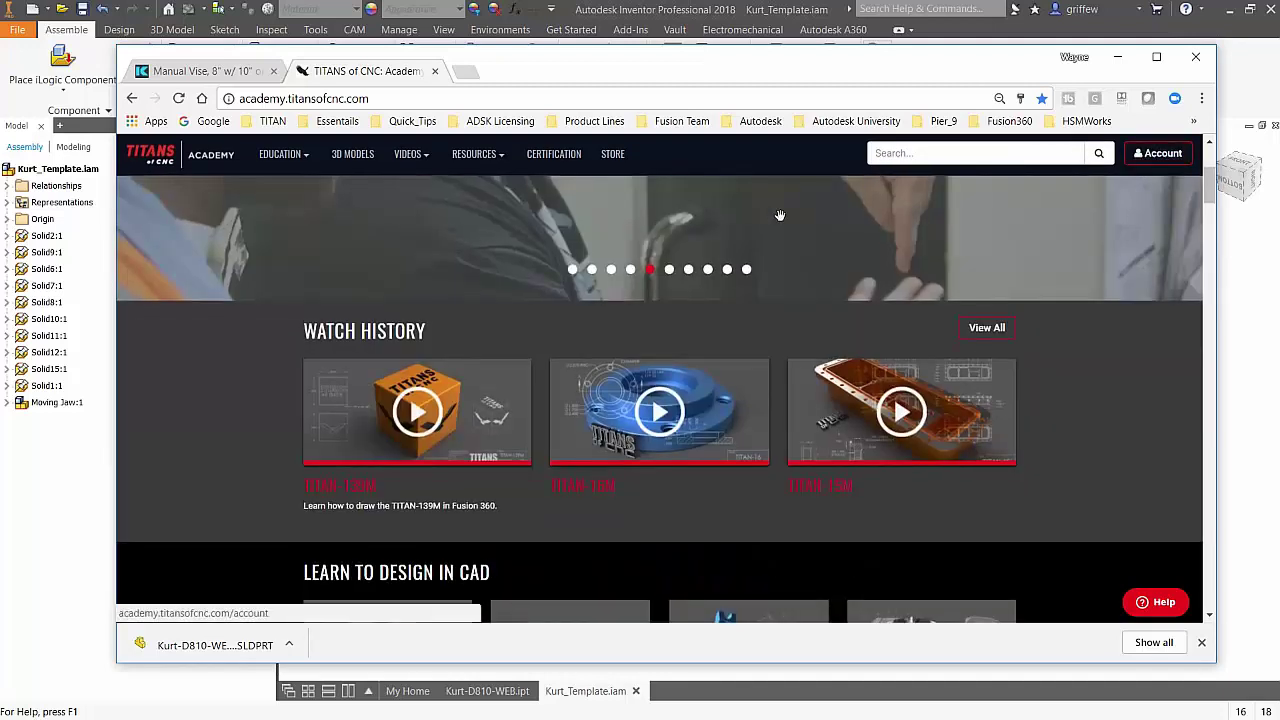
Step: Open the academy's 3D Models page and look through its gallery of featured projects
scroll(731, 456, "up", 2)
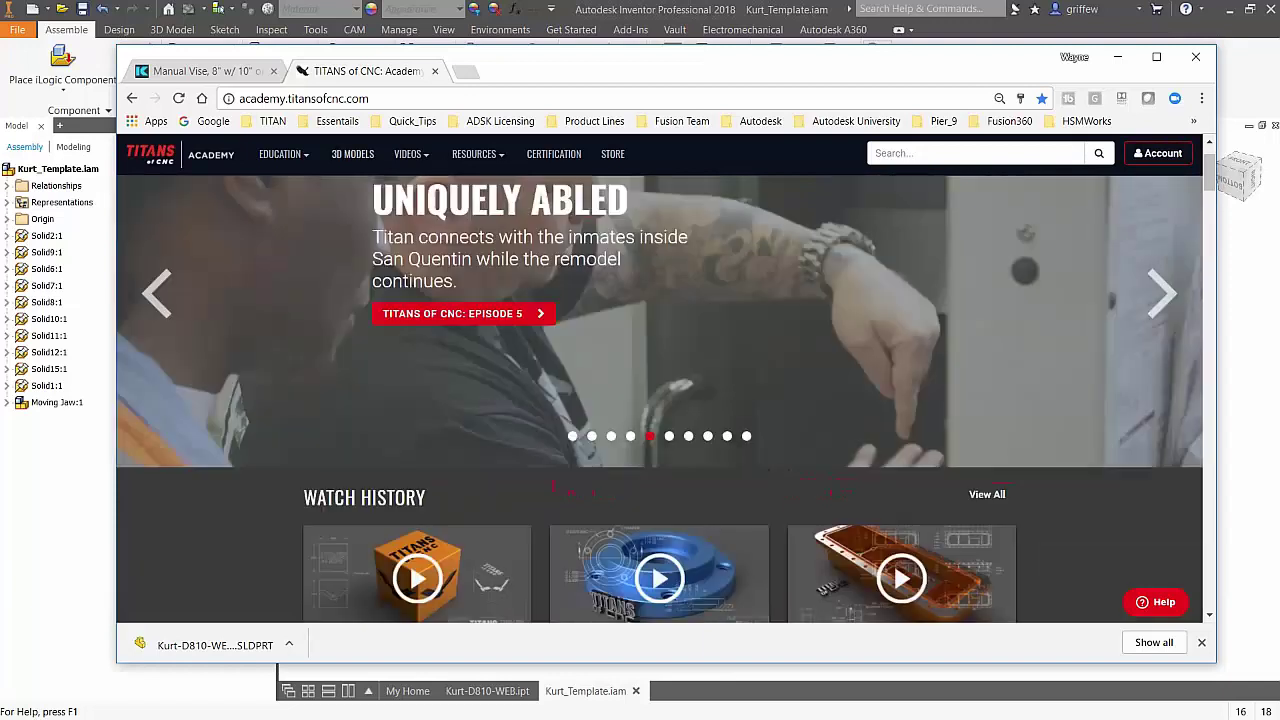
left_click(731, 456)
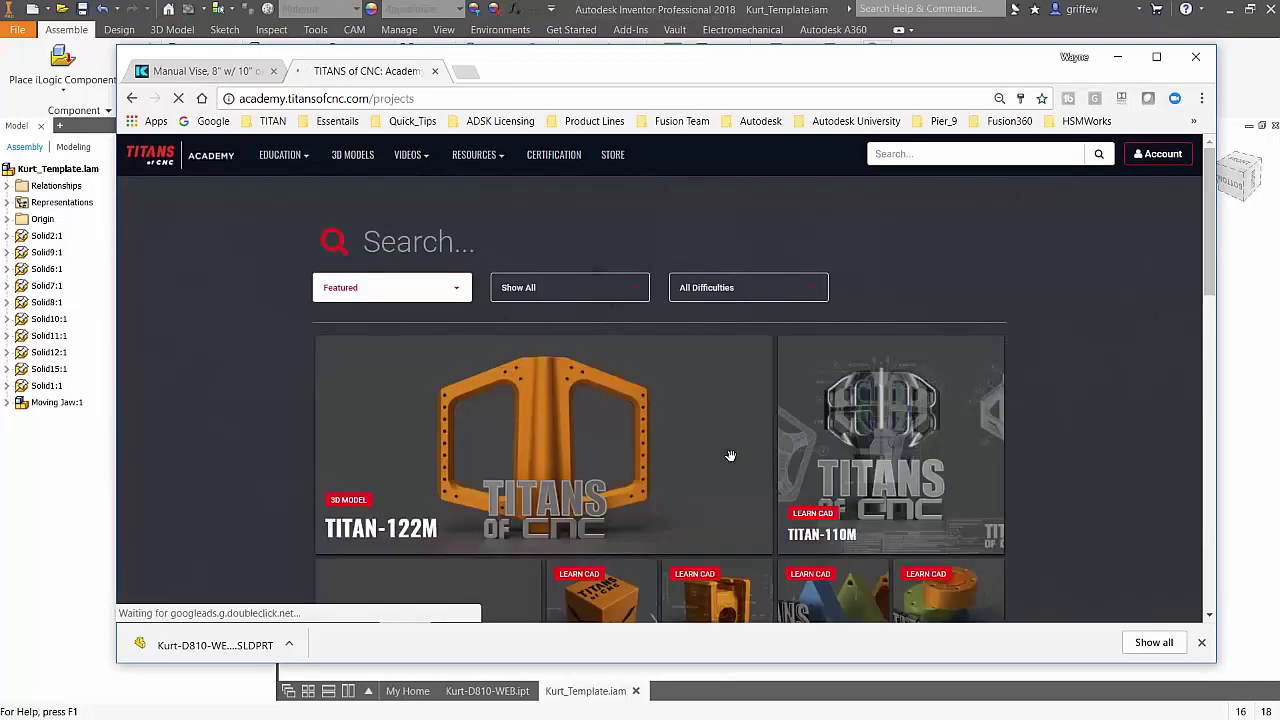
scroll(904, 516, "down", 2)
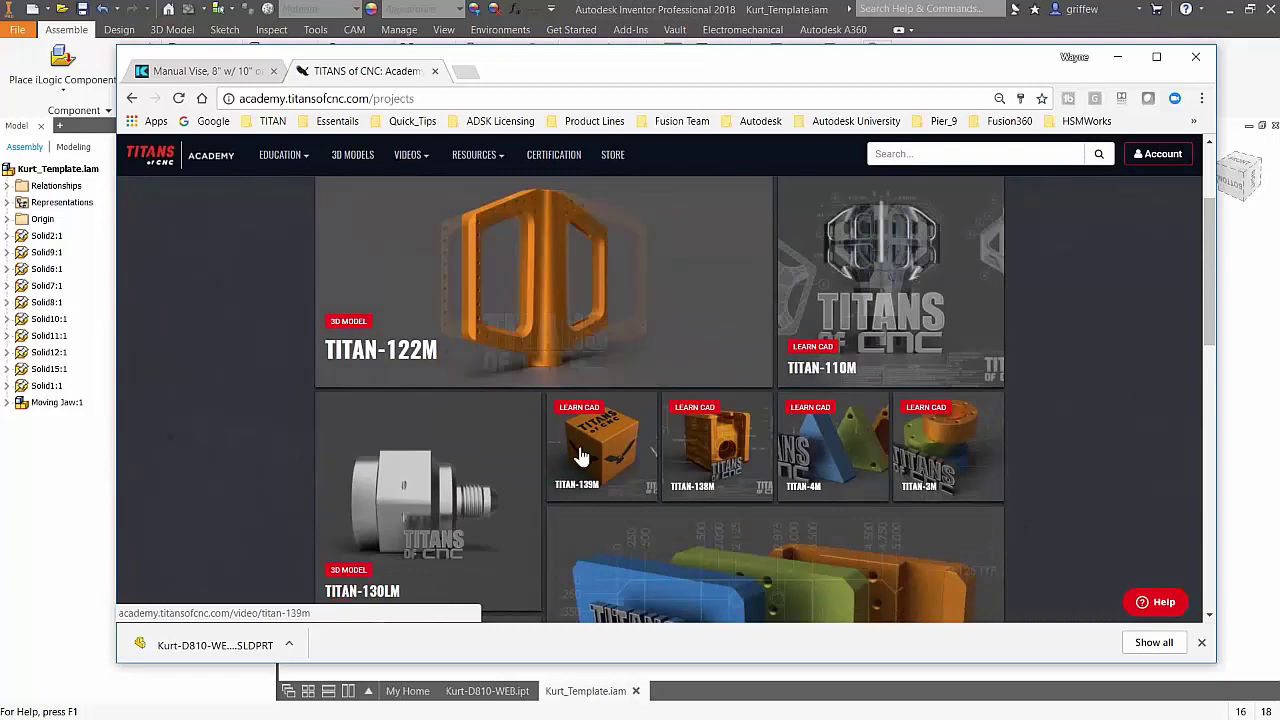
scroll(940, 517, "down", 1)
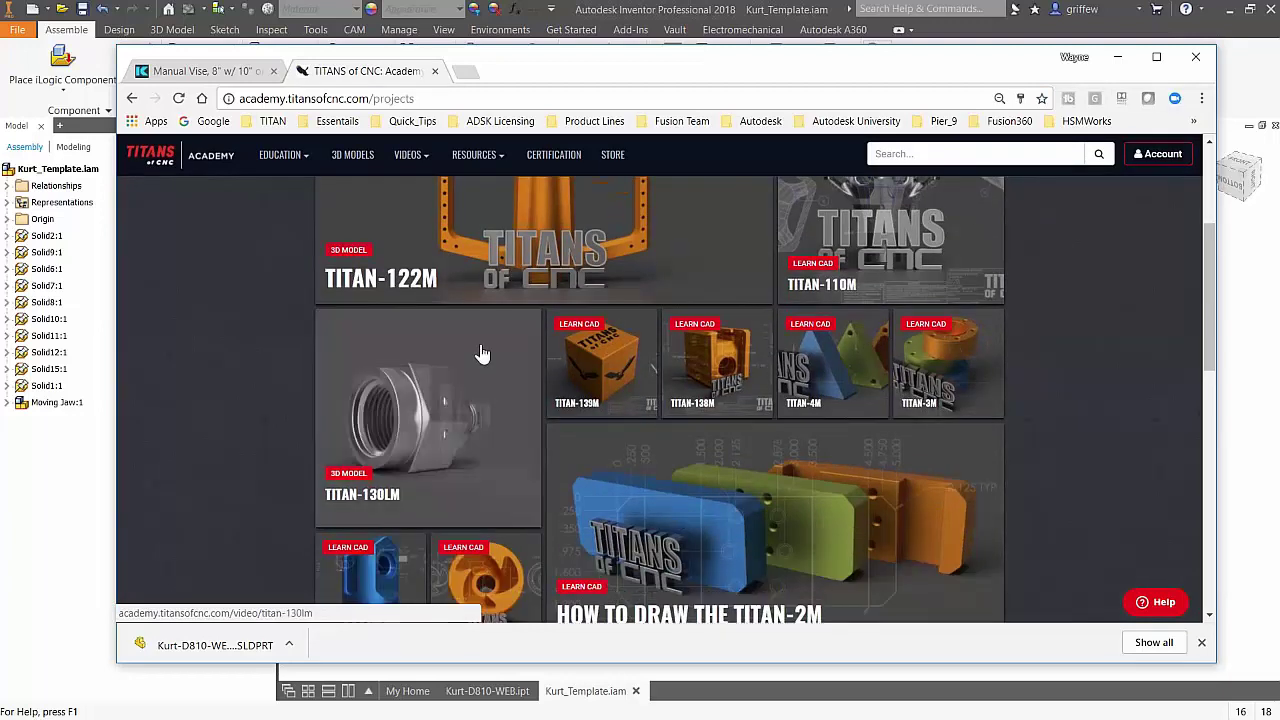
scroll(800, 500, "down", 4)
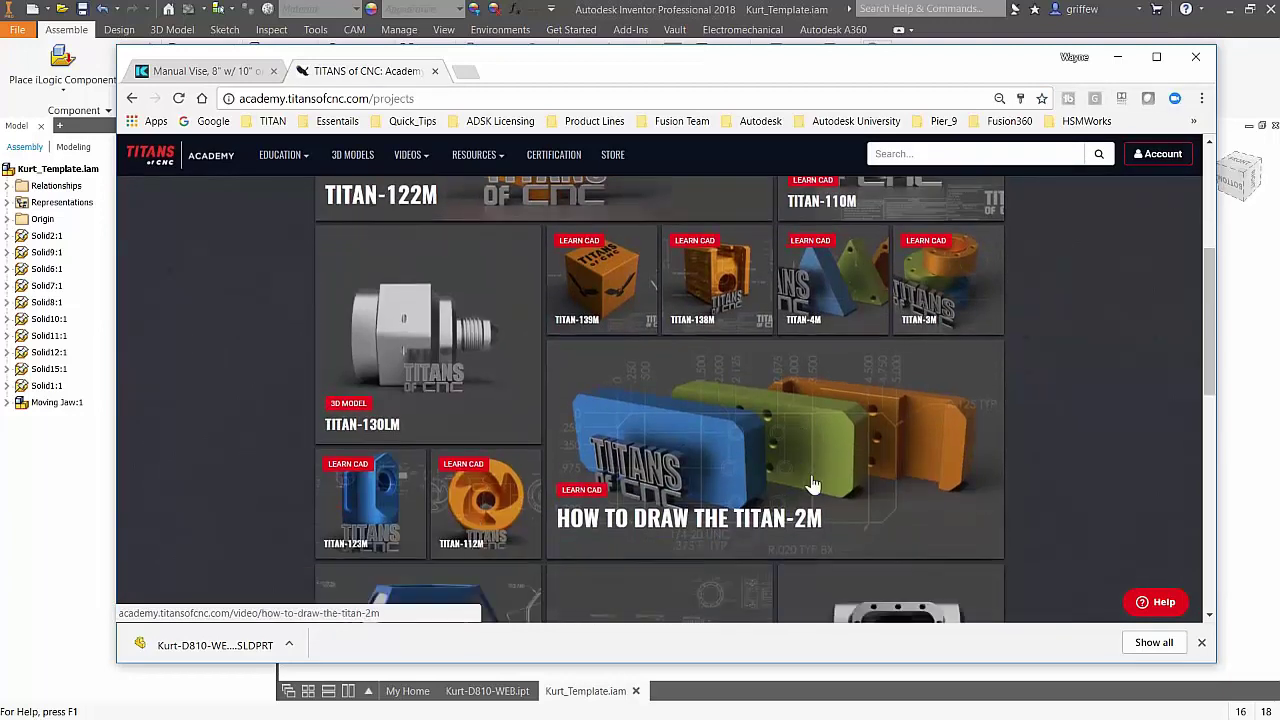
scroll(678, 476, "down", 2)
left_click(669, 332)
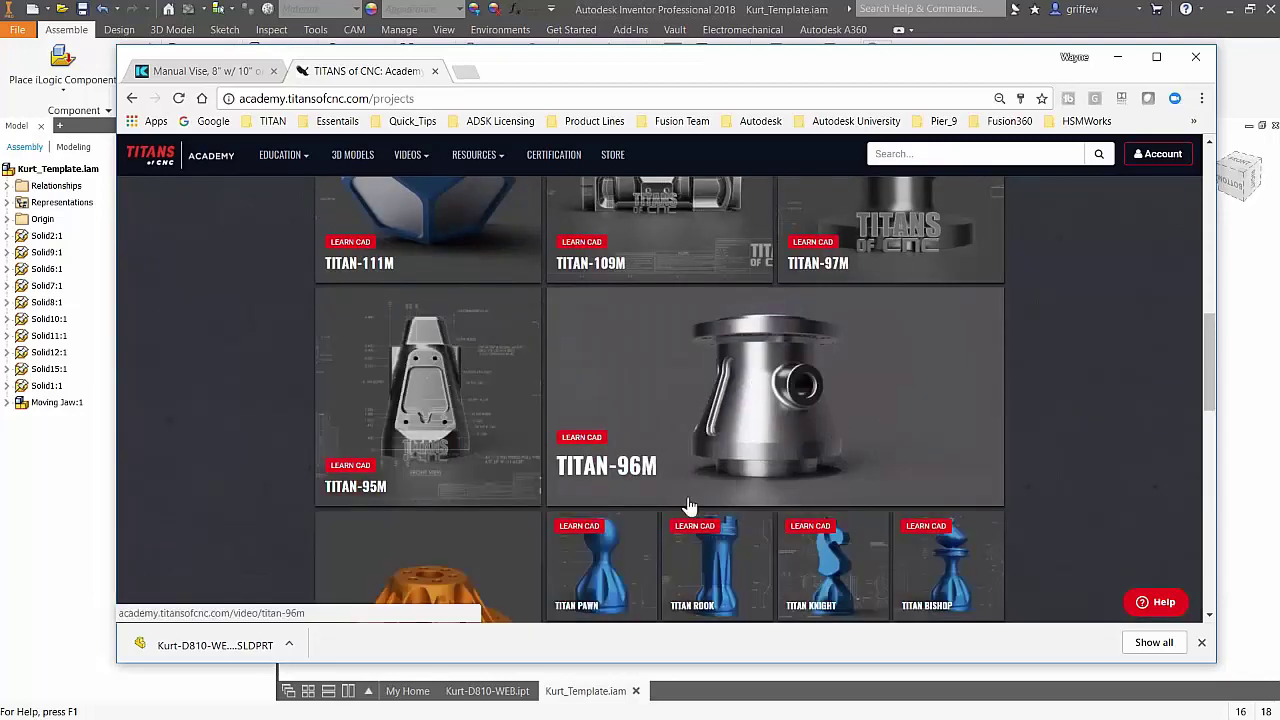
scroll(688, 508, "down", 2)
scroll(686, 523, "down", 3)
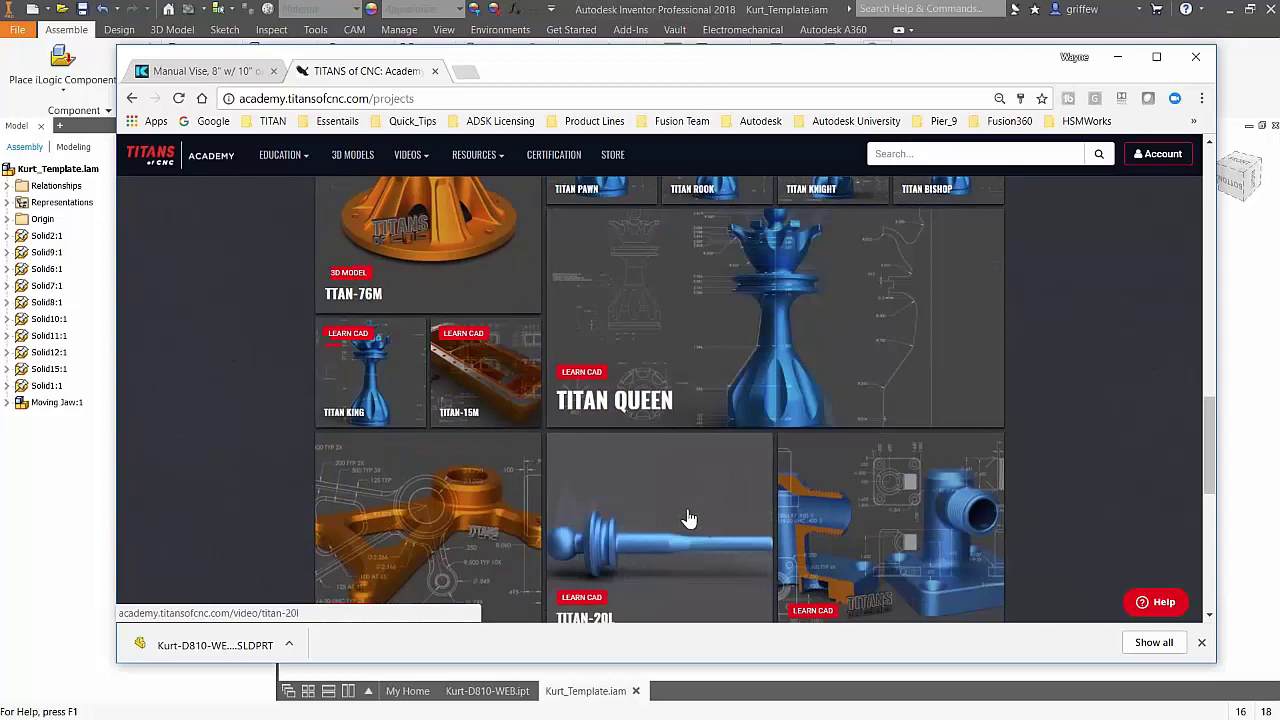
scroll(535, 480, "up", 3)
scroll(535, 480, "down", 2)
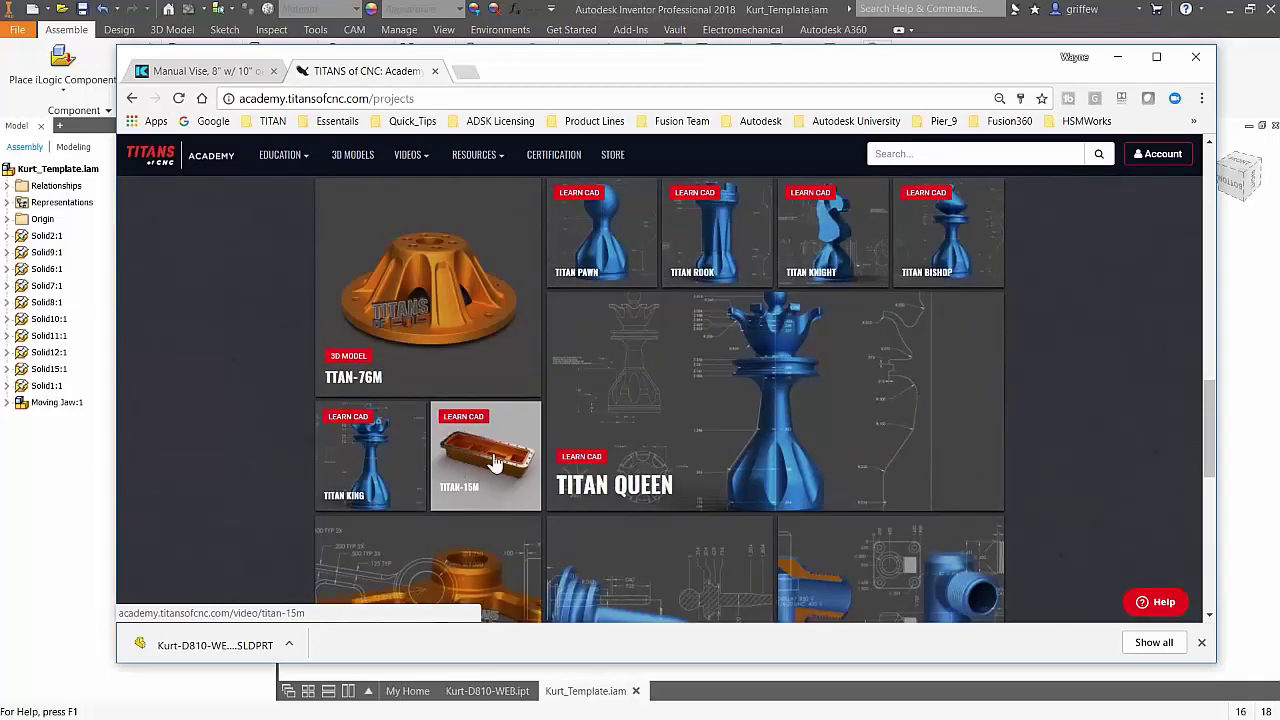
Step: Open the TITAN-15M project's model download and inspect the part up close in the A360 viewer
left_click(482, 462)
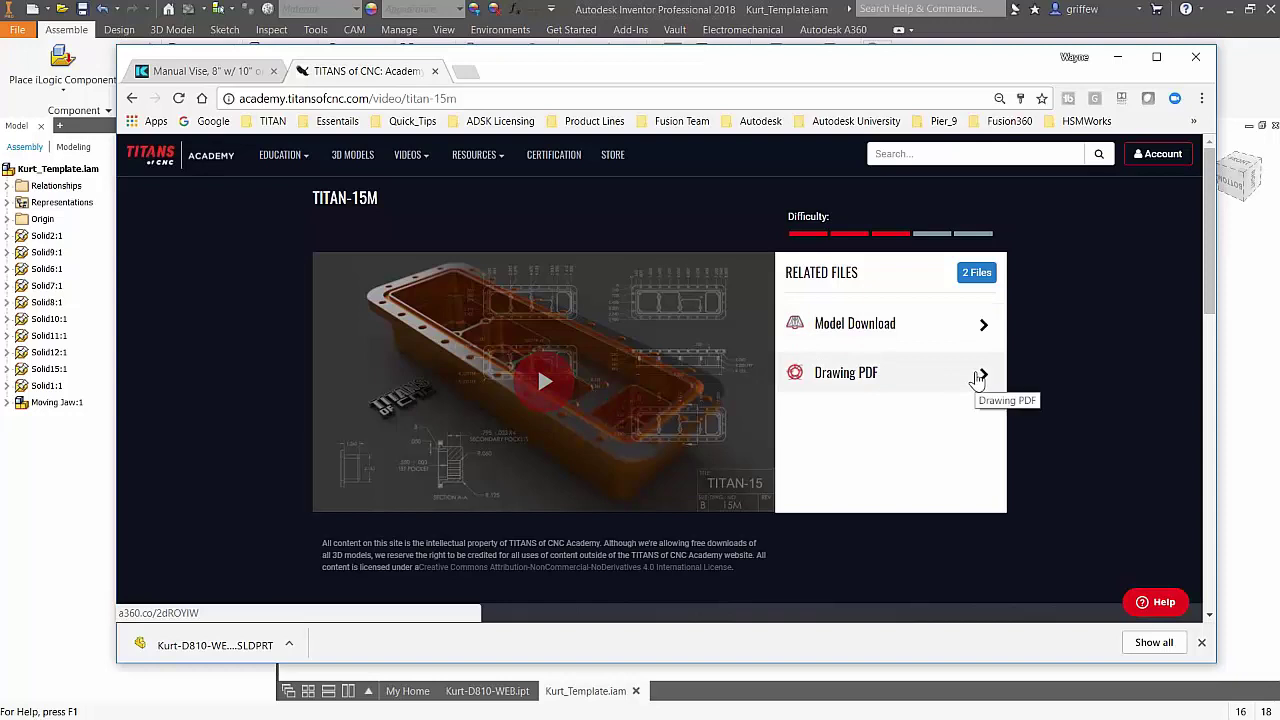
left_click(980, 326)
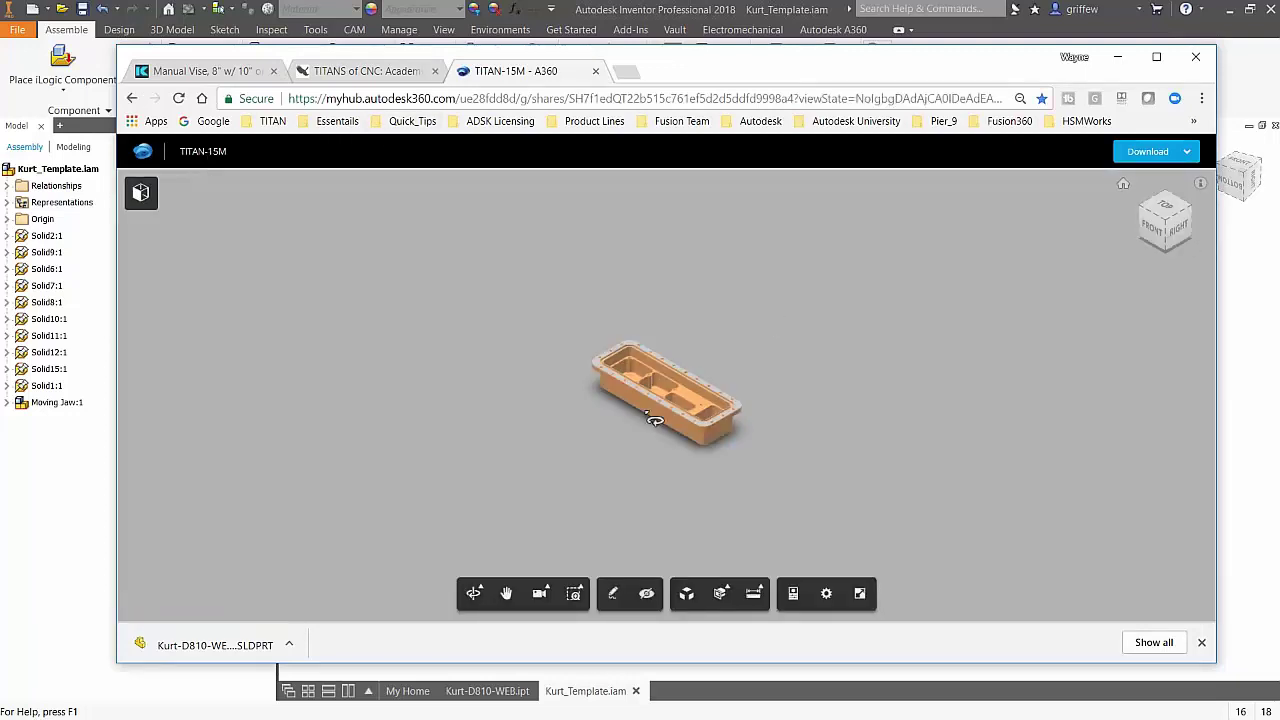
scroll(657, 362, "up", 1)
scroll(653, 388, "up", 5)
scroll(653, 388, "down", 1)
left_click_drag(693, 398, 688, 342)
Step: Request the TITAN-15M download in Inventor 2016 format, entering the recipient's email address for the download link
left_click(1185, 153)
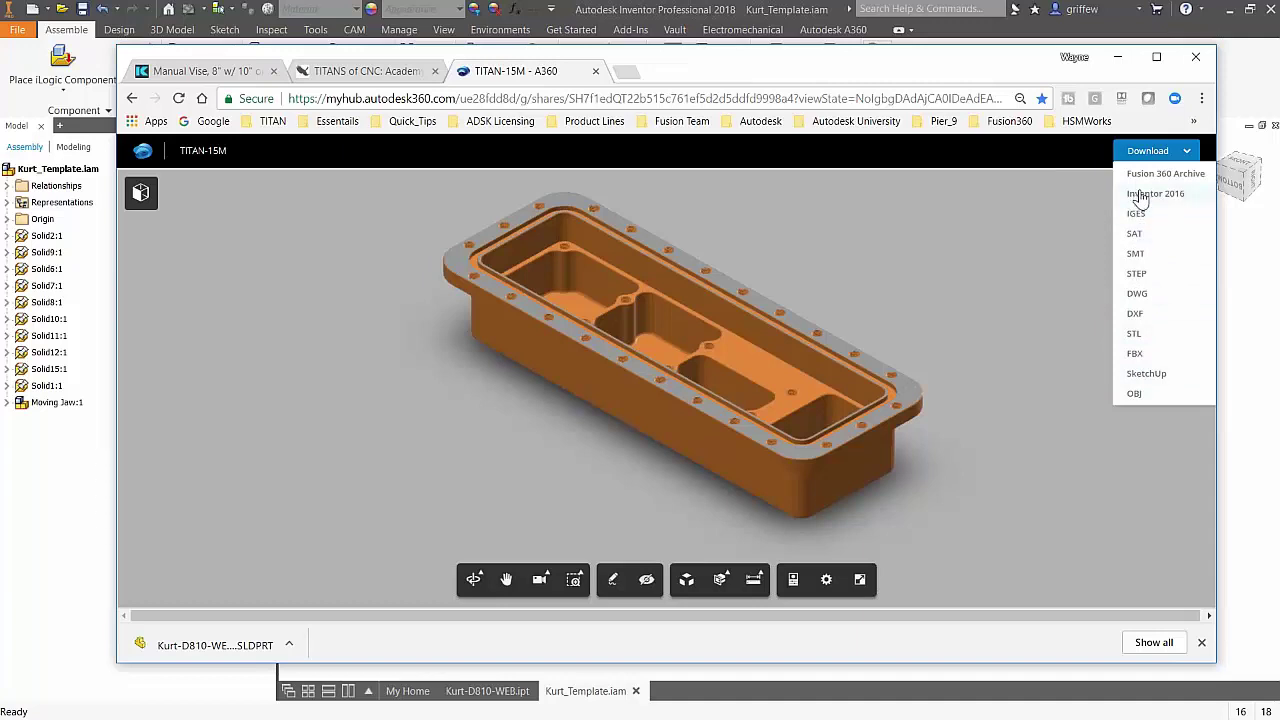
left_click(1171, 200)
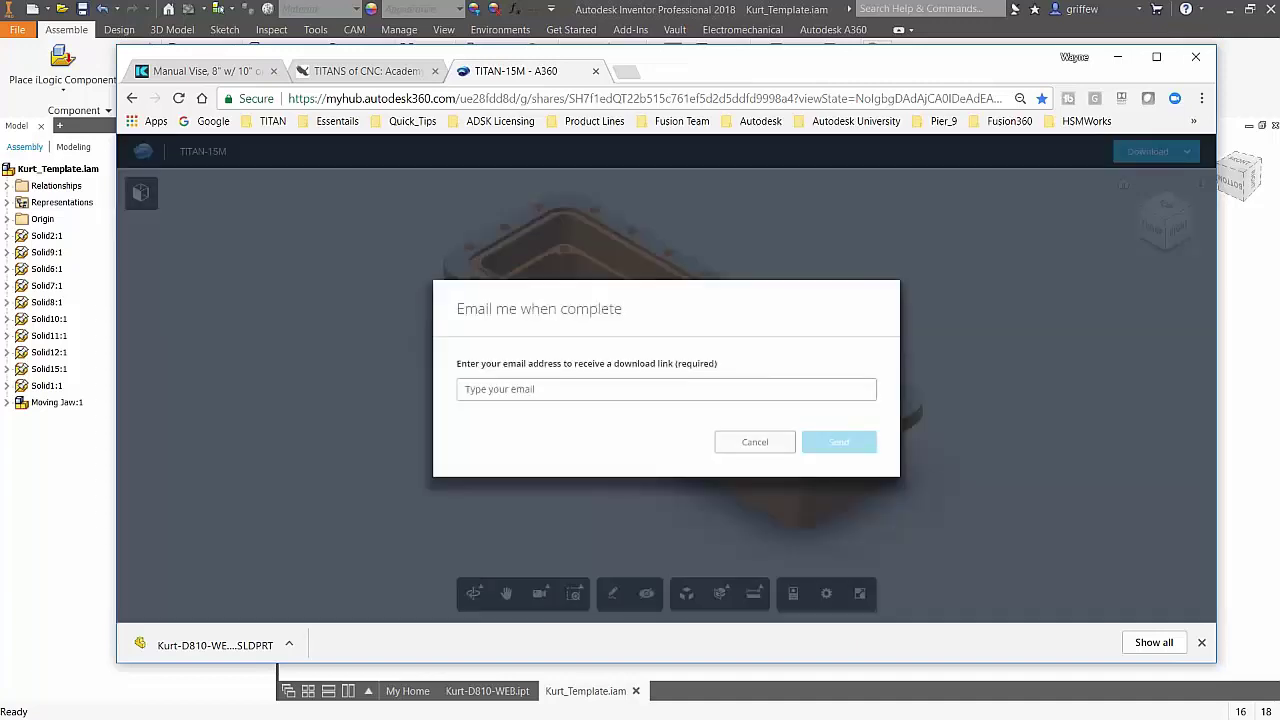
left_click(541, 390)
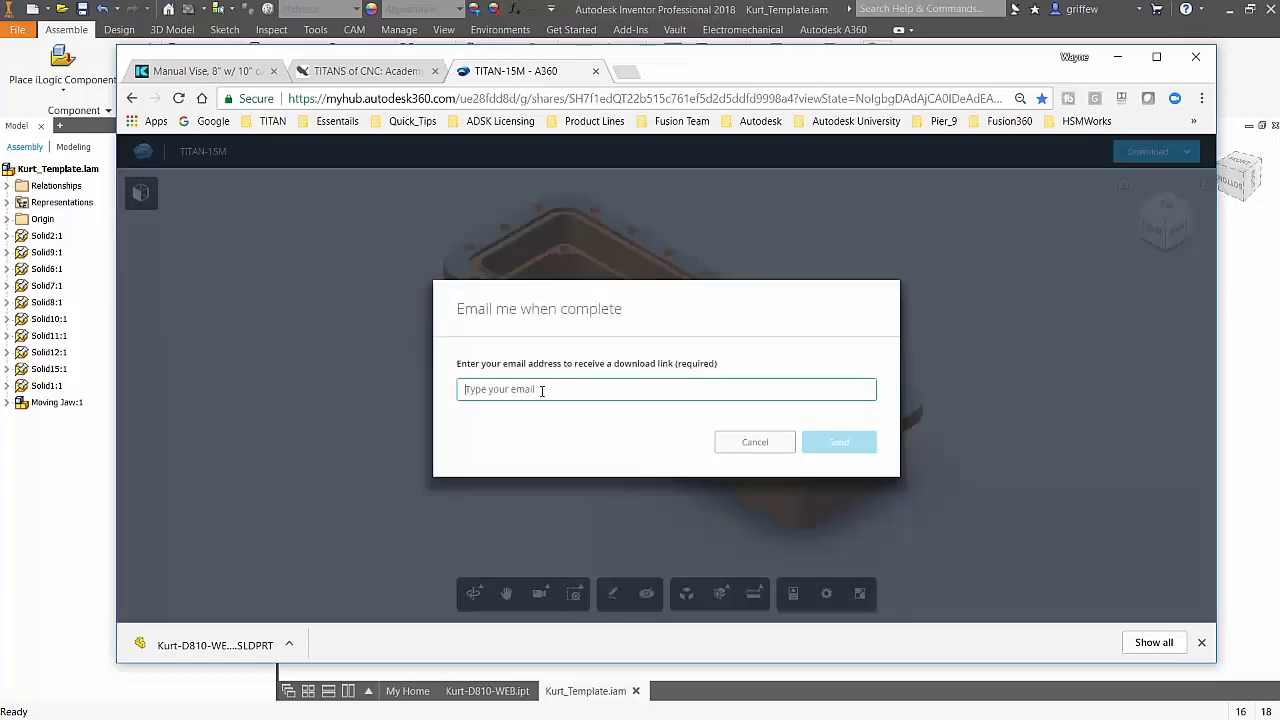
type("way")
left_click(570, 410)
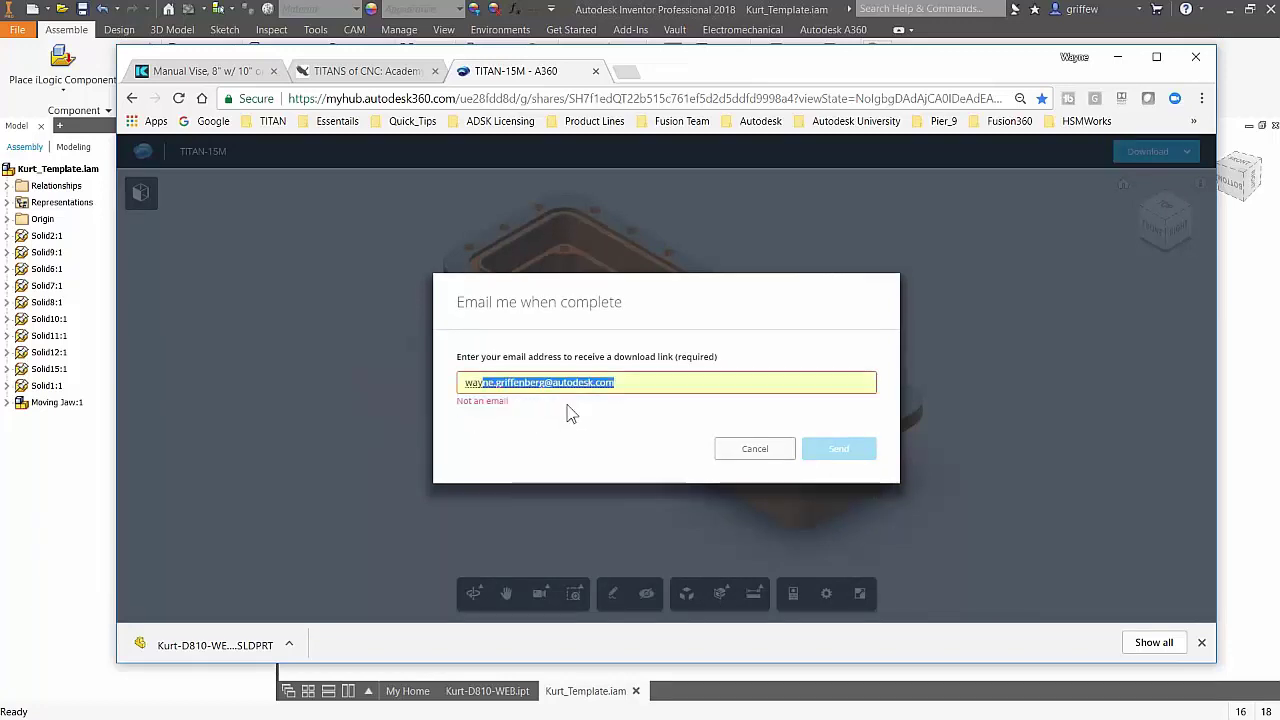
left_click(839, 448)
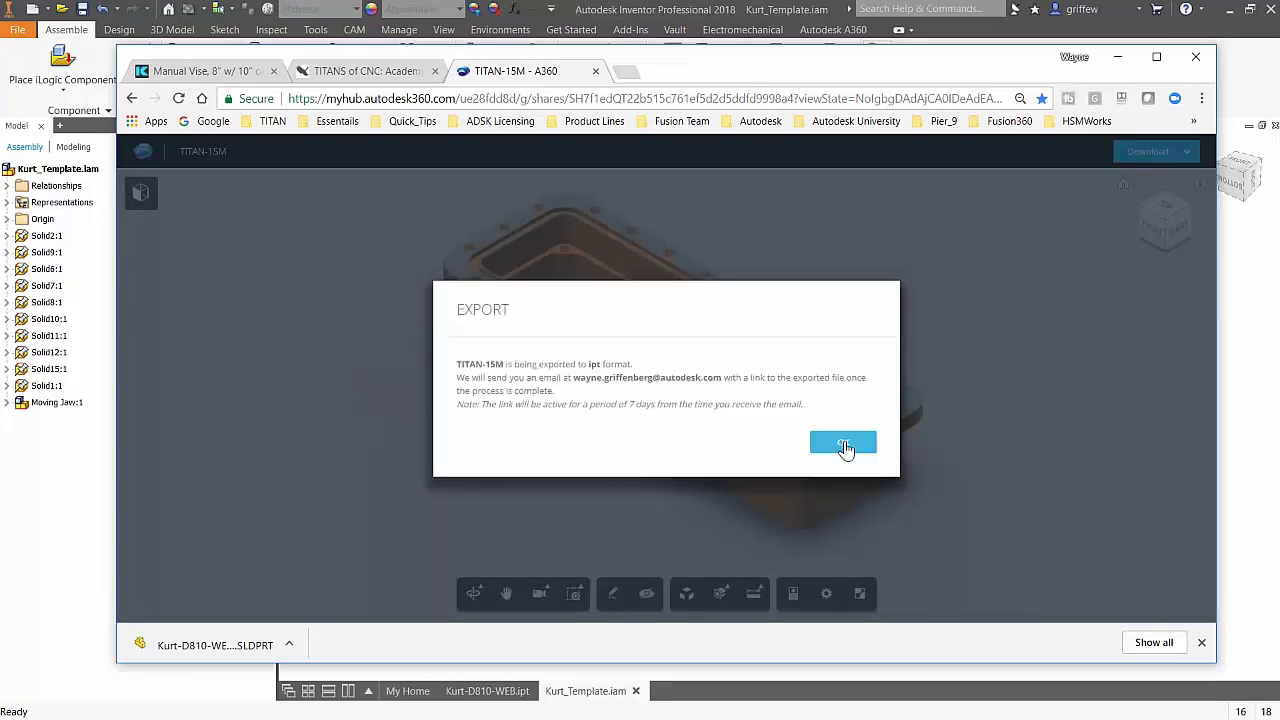
left_click(846, 444)
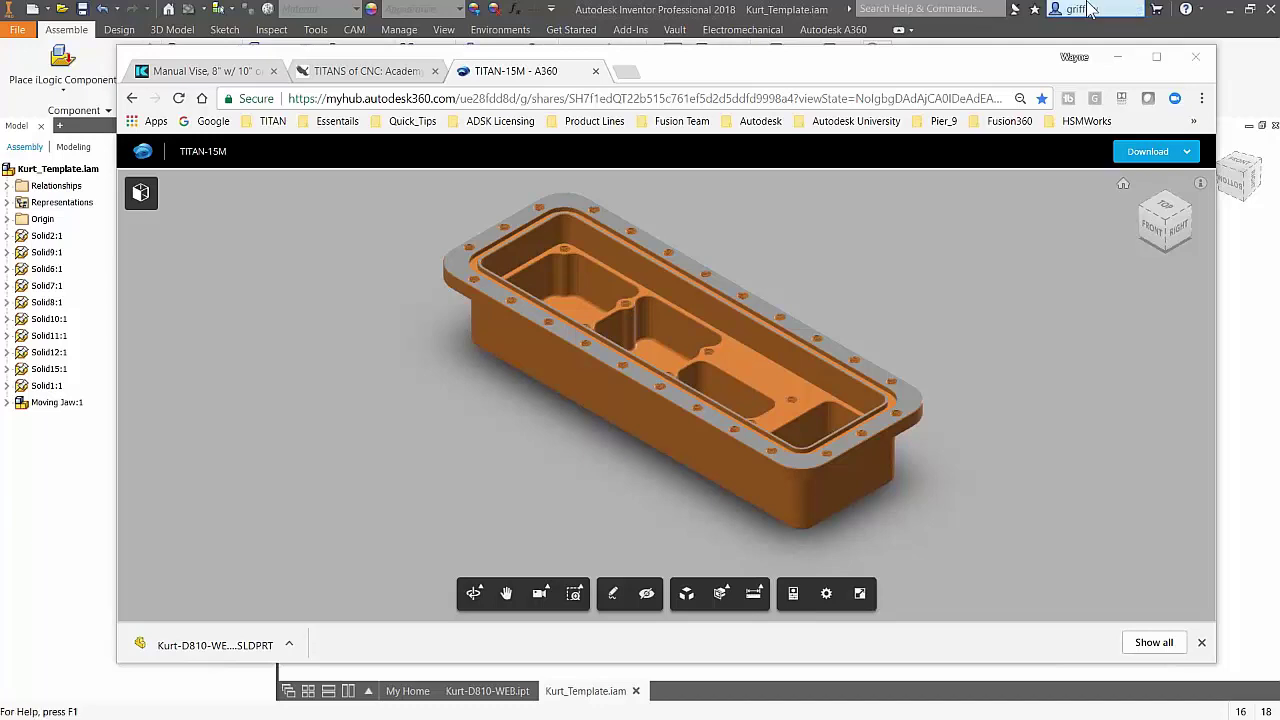
Step: Check Chrome for the downloaded TITAN-15 part file and return to the vise assembly in Inventor
left_click(1117, 57)
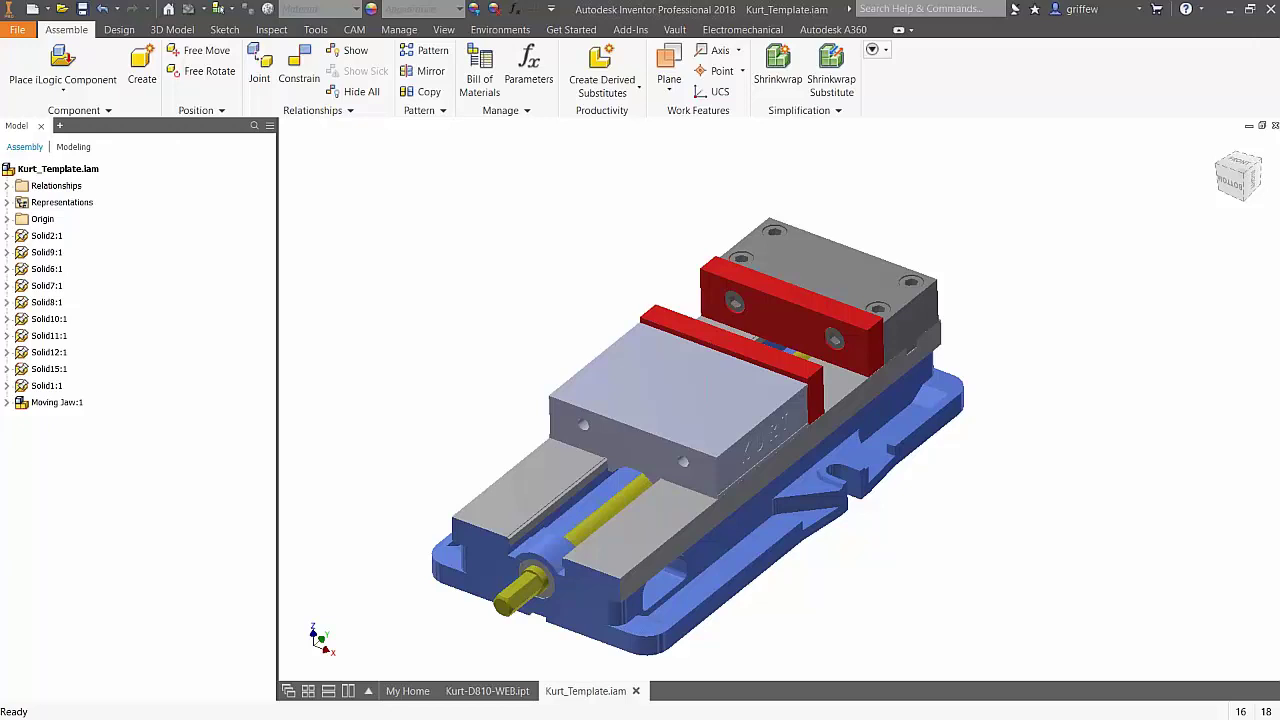
key("alt+Tab")
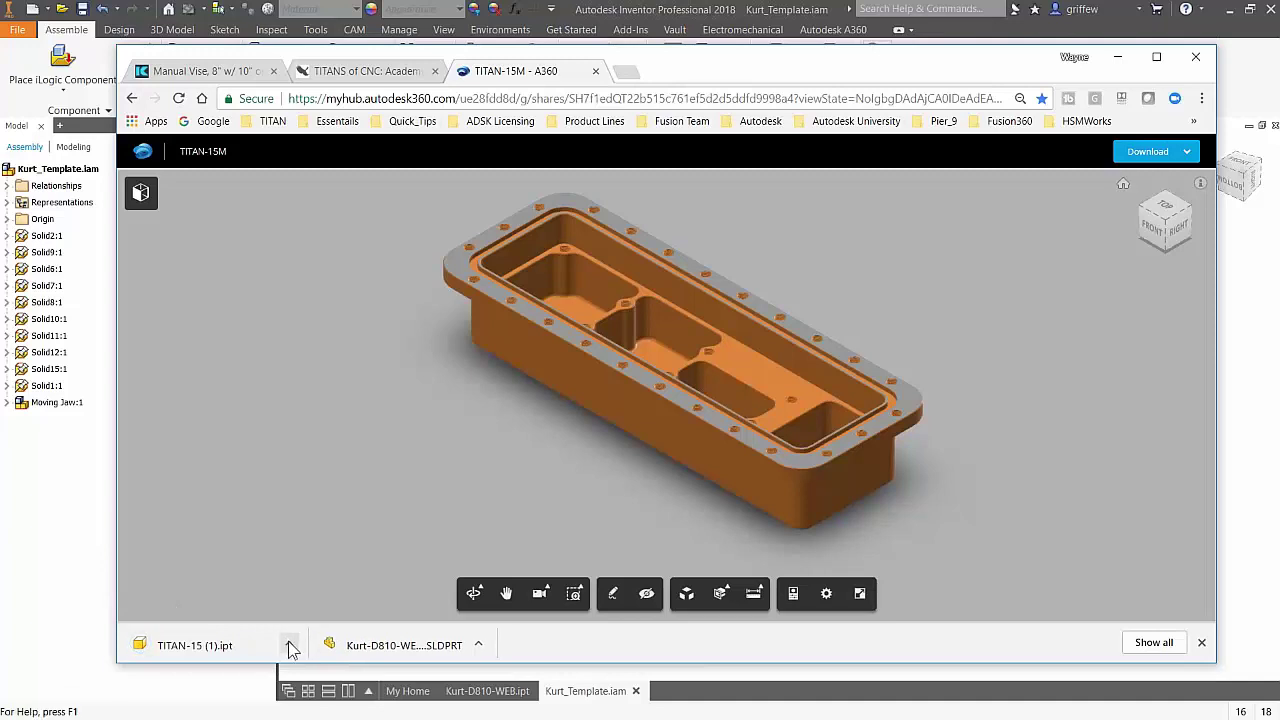
left_click(1118, 58)
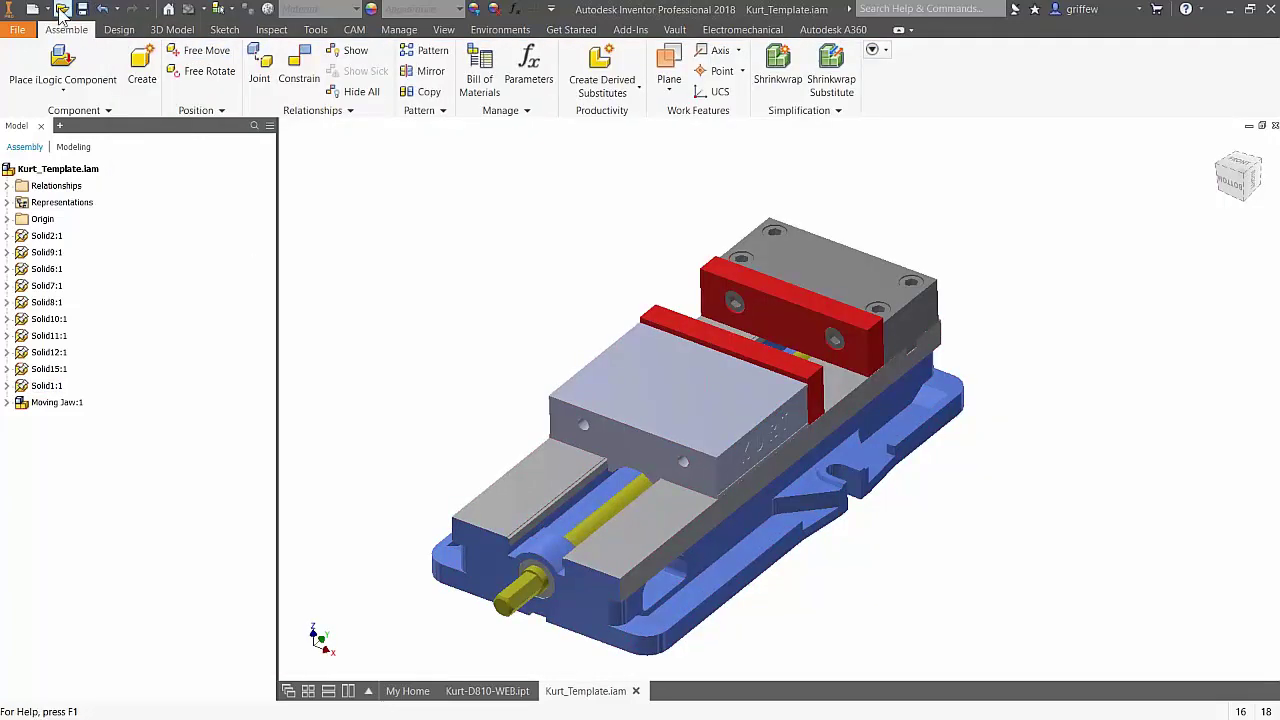
Step: Load TITAN-15.ipt from the Downloads folder with the Place command, showing all file types and accepting its location outside the project
left_click(60, 92)
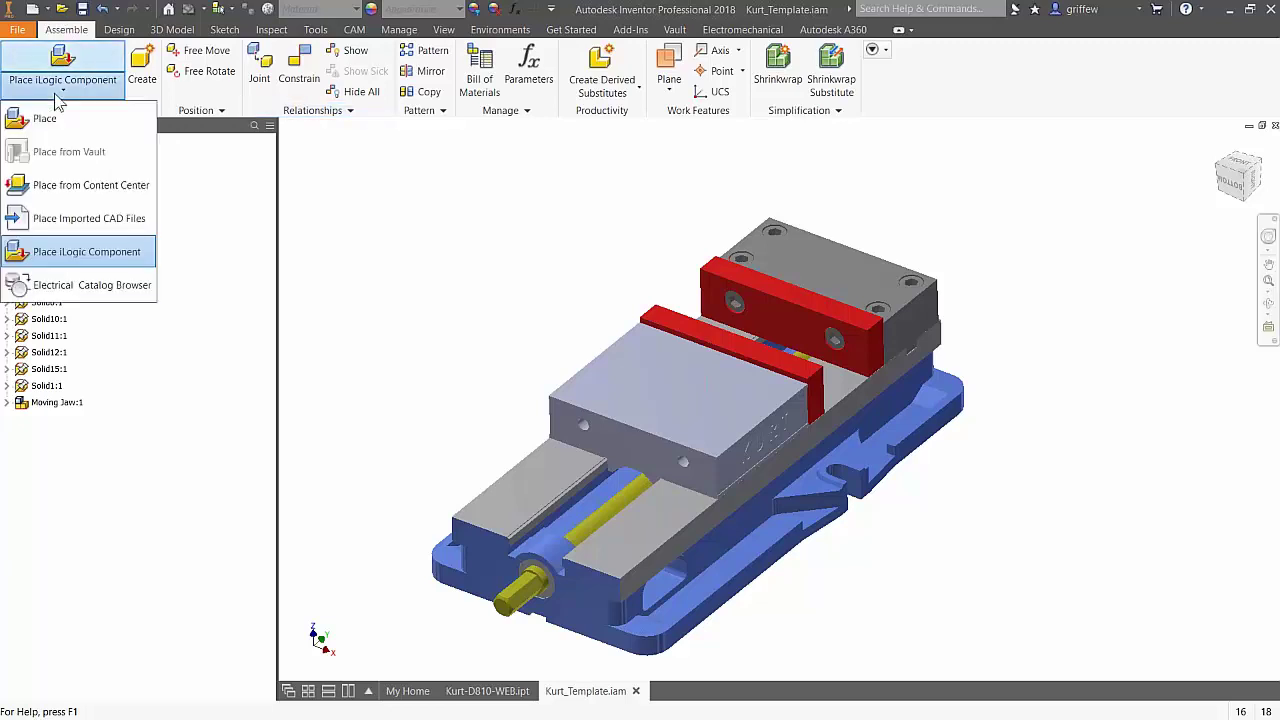
left_click(45, 118)
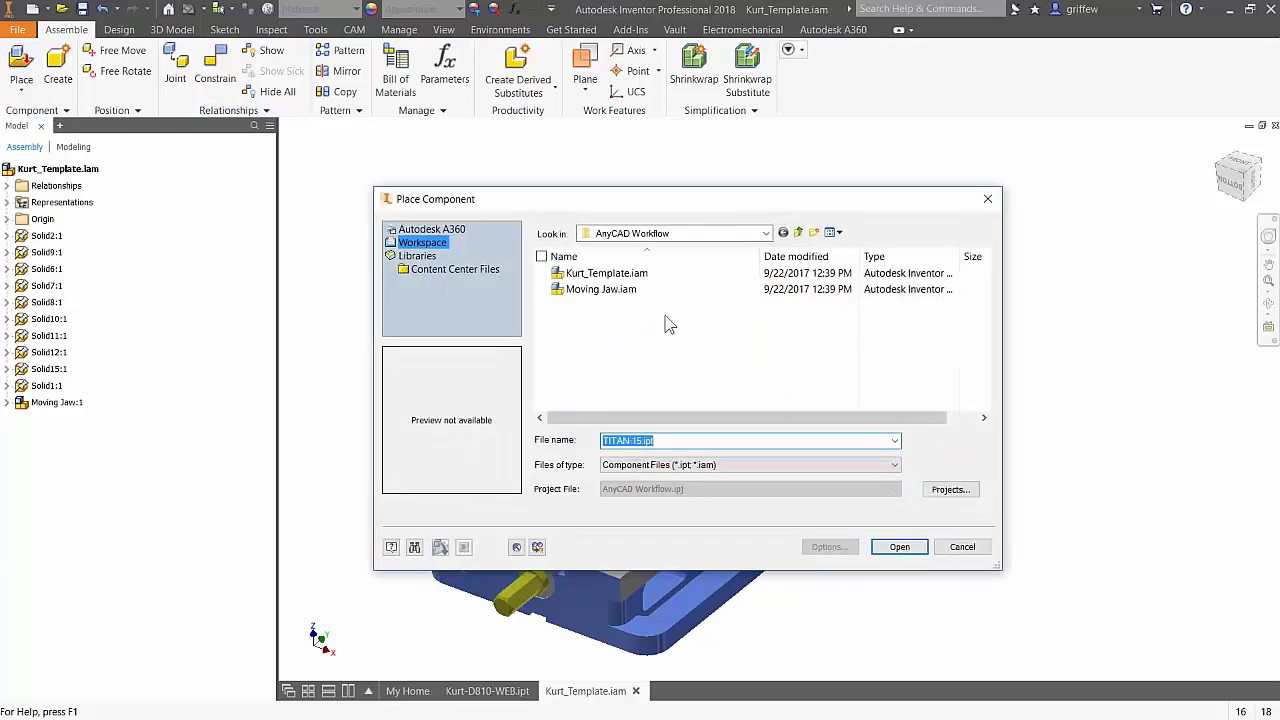
left_click(727, 469)
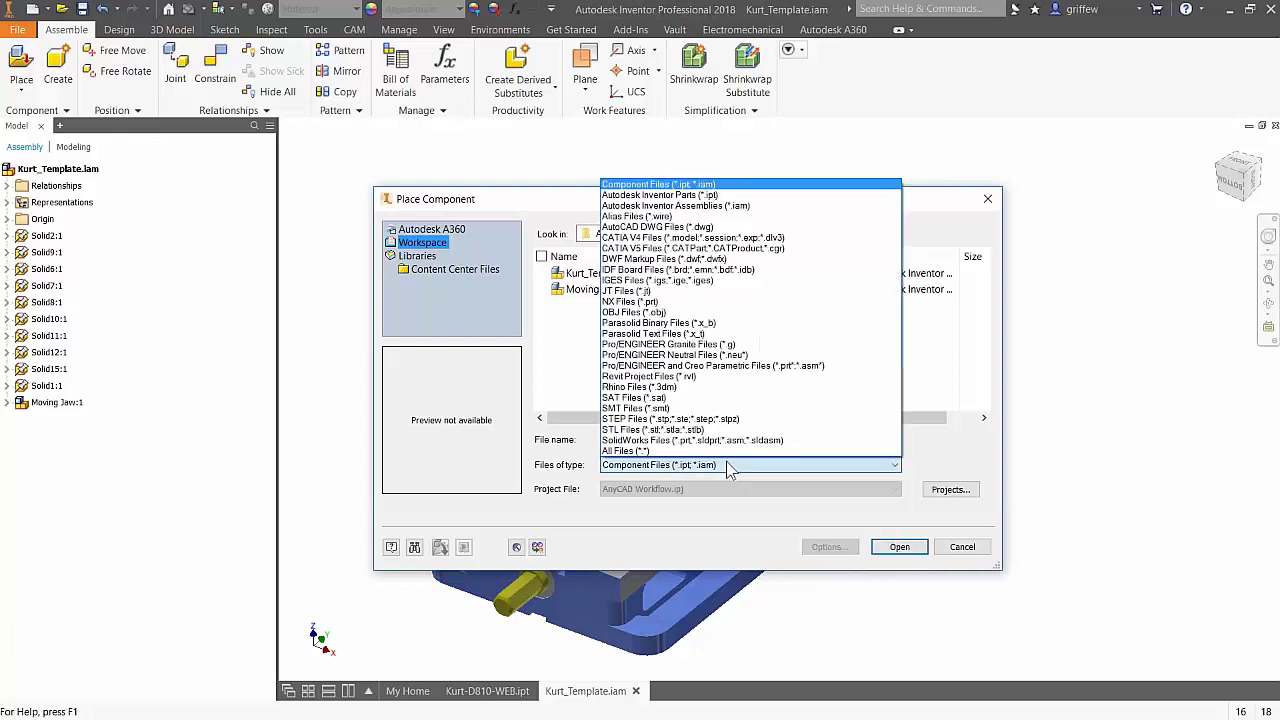
left_click(680, 451)
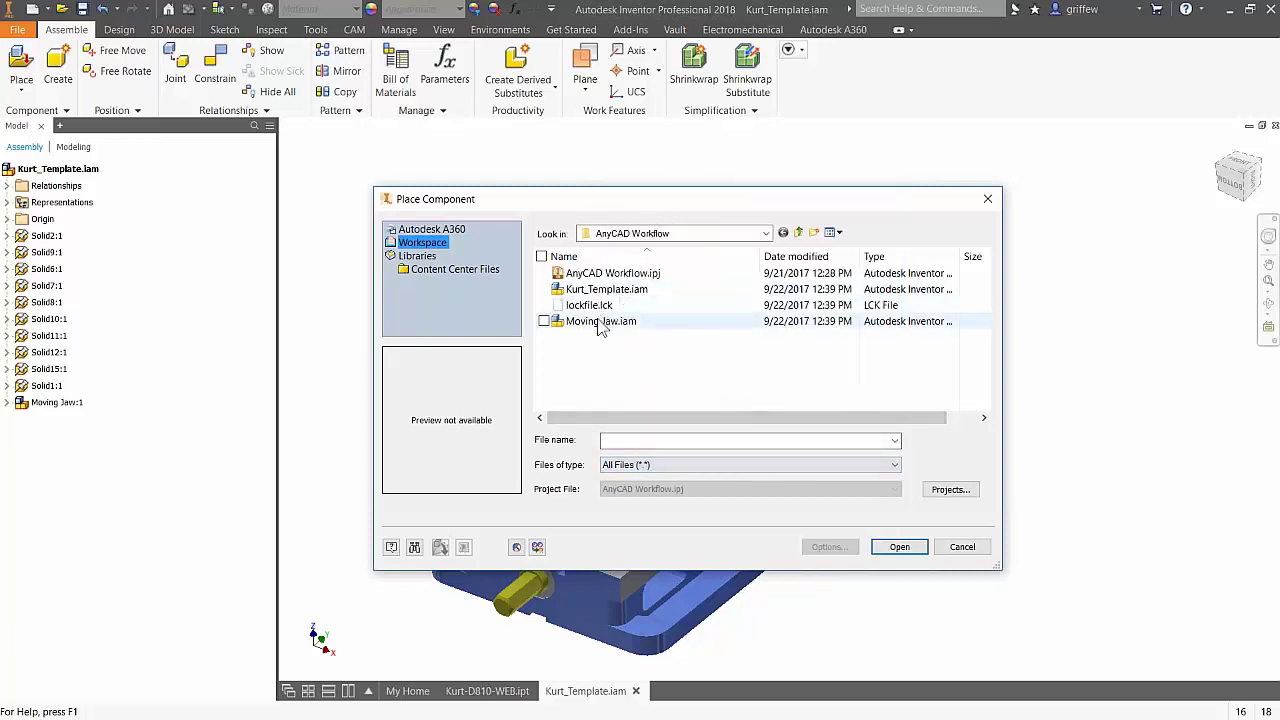
left_click(710, 237)
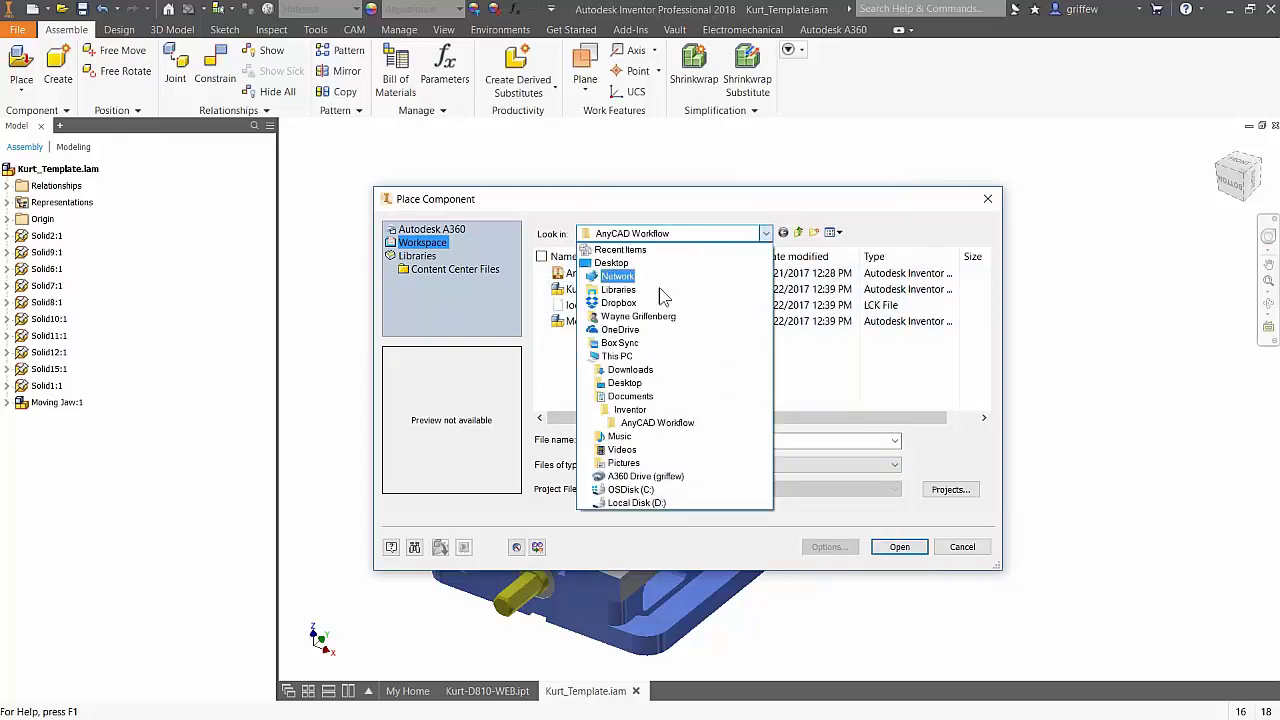
left_click(630, 369)
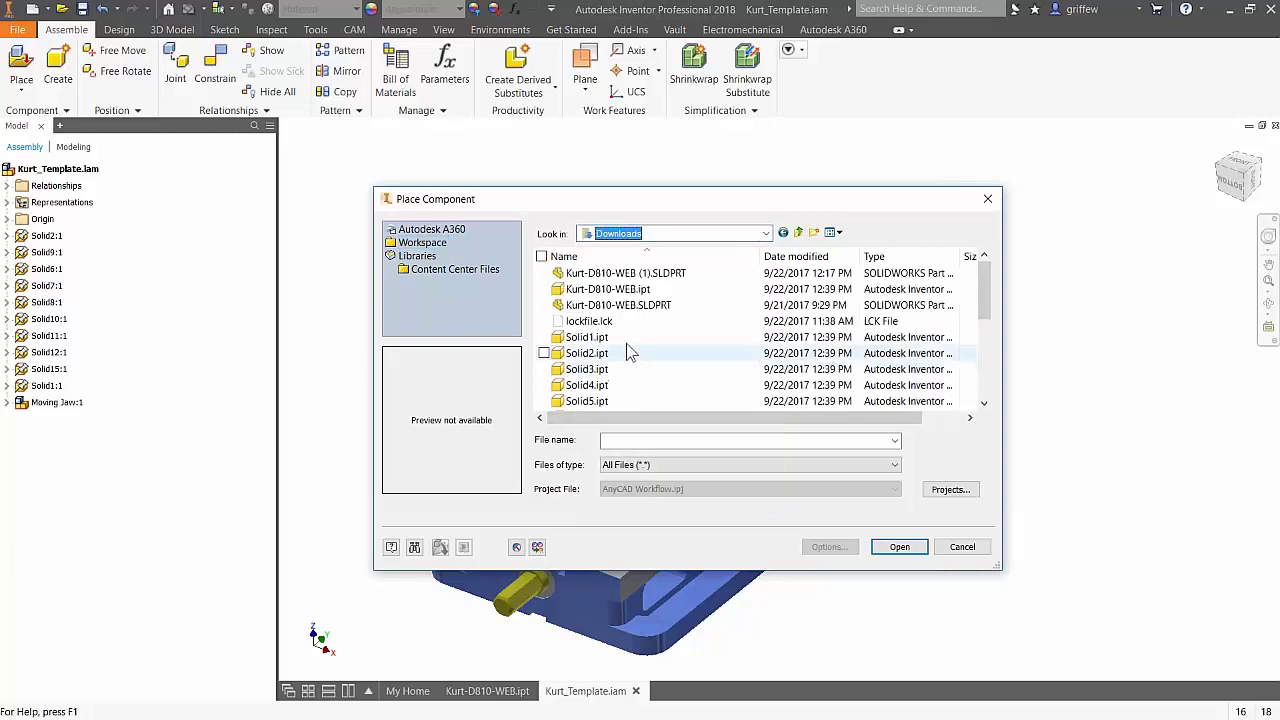
scroll(635, 371, "down", 3)
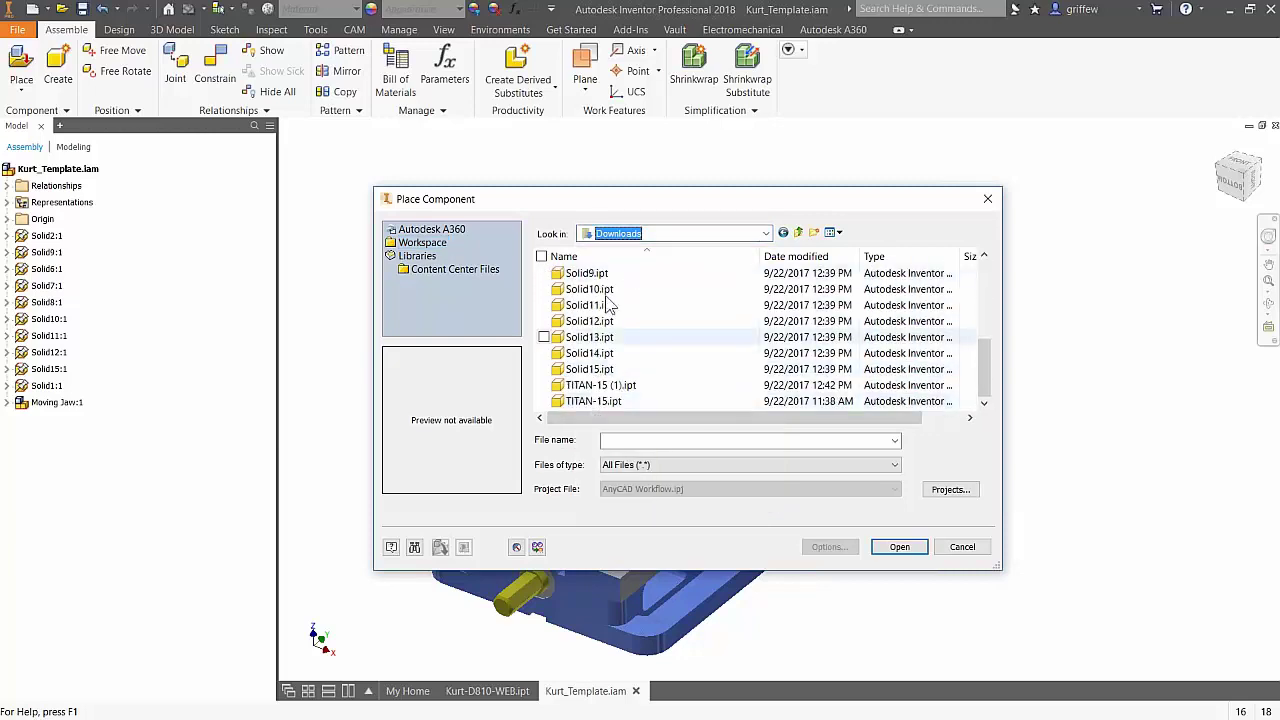
left_click(598, 403)
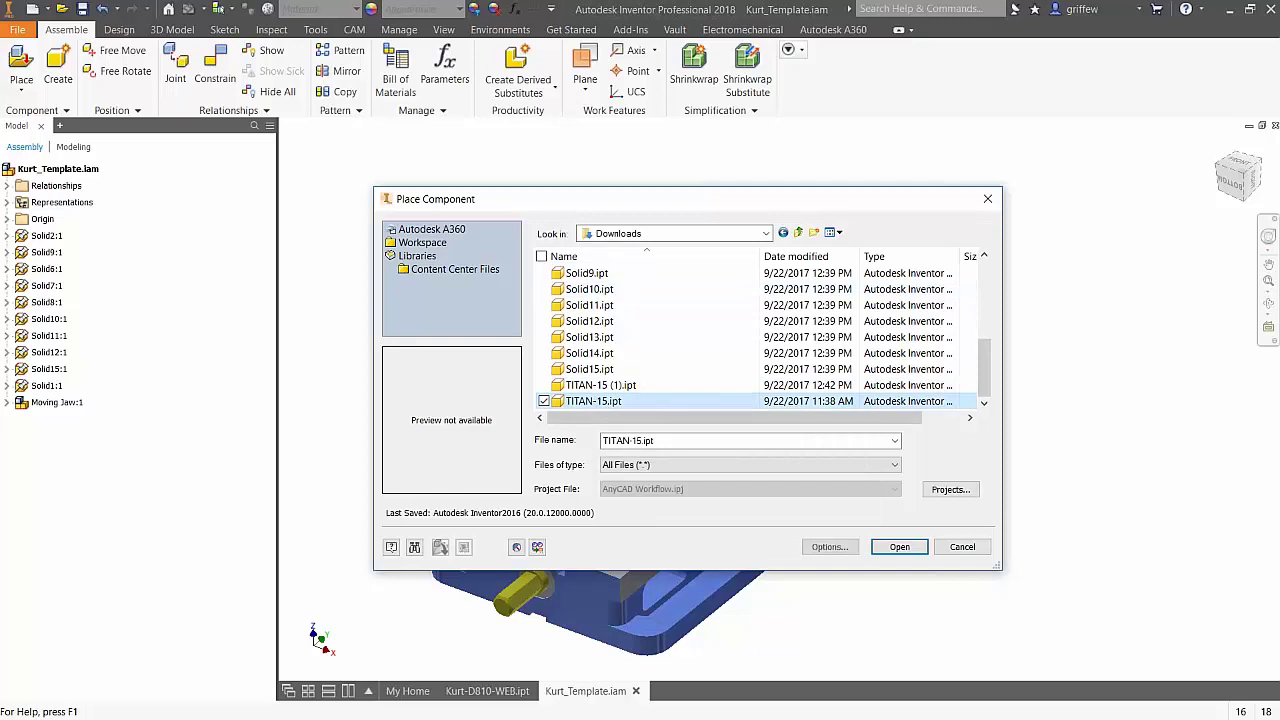
left_click(899, 547)
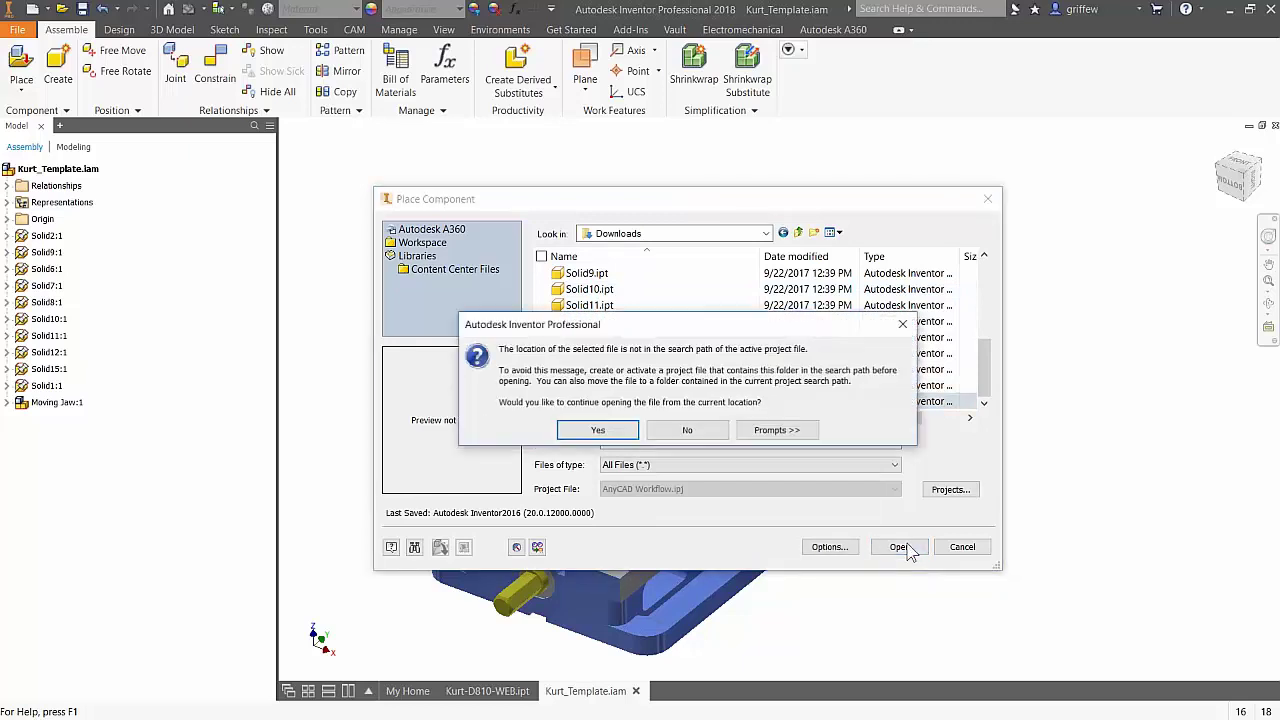
left_click(592, 431)
Step: Place a single TITAN-15 instance above the gap between the vise jaws
middle_click_drag(623, 214, 720, 303, "shift")
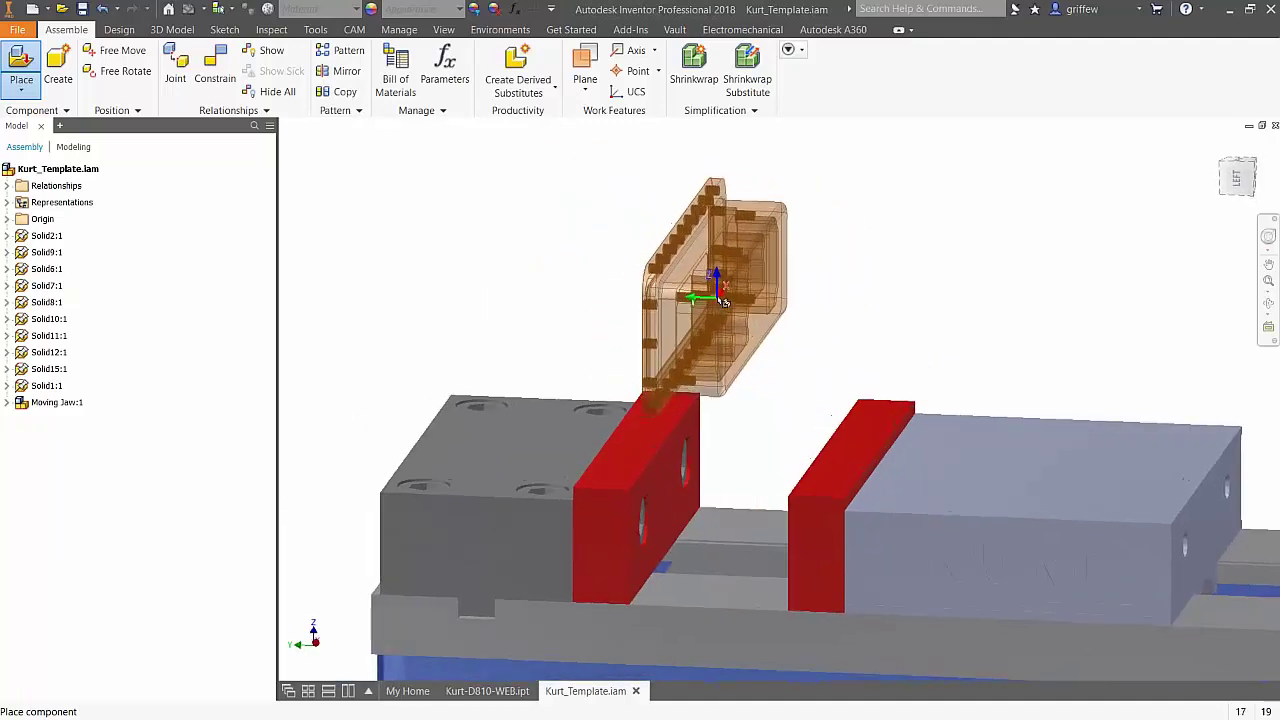
left_click(722, 300)
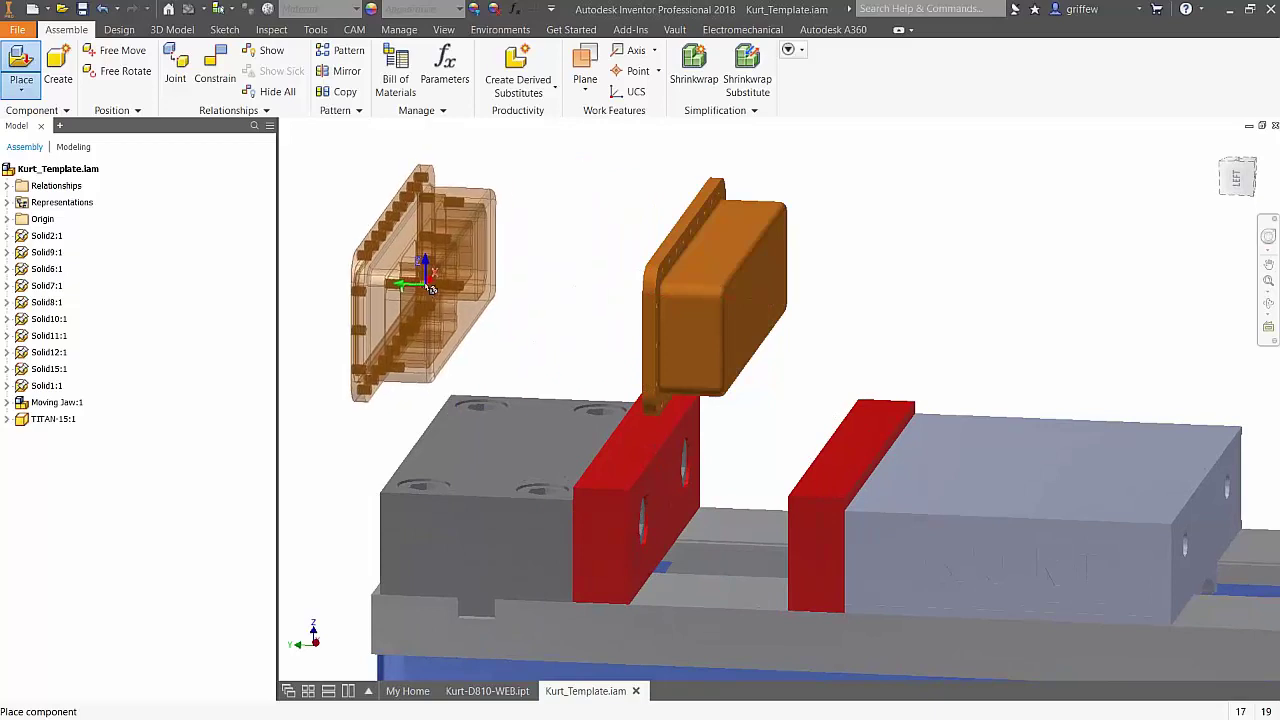
key("Escape")
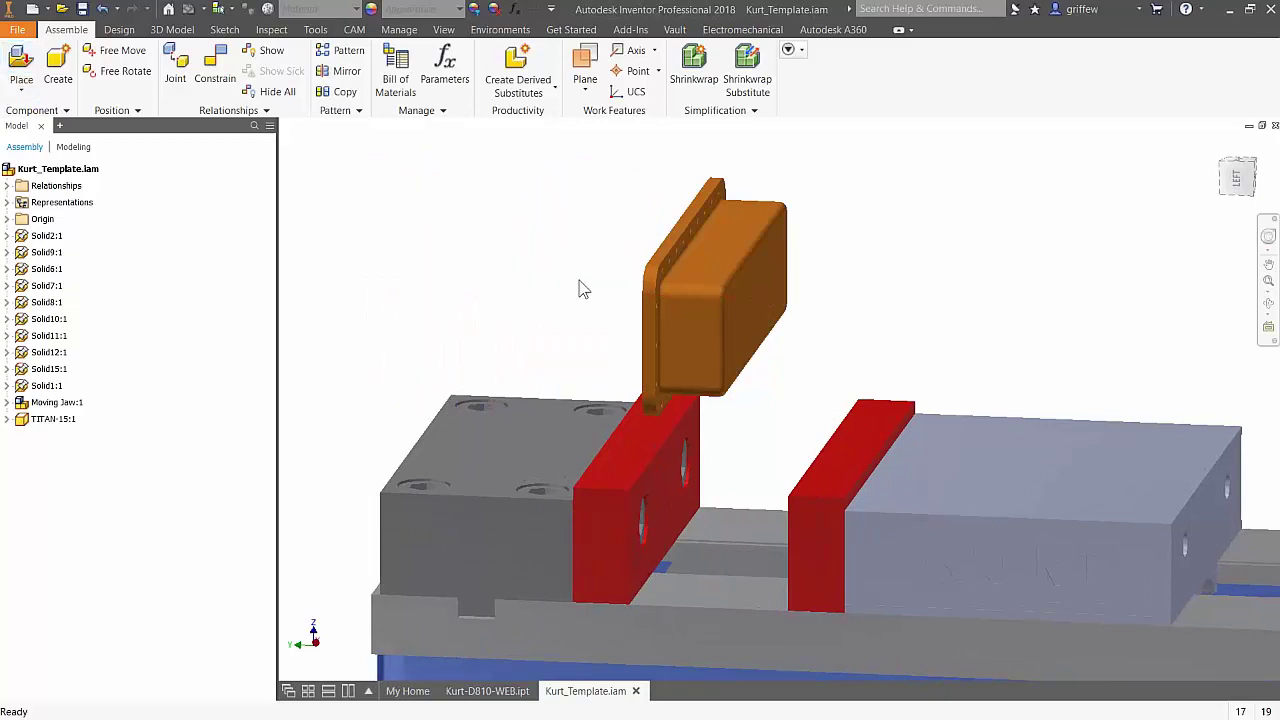
Step: Examine the TITAN-15 part's orientation and position relative to the fixed and moving jaws
scroll(769, 336, "up", 3)
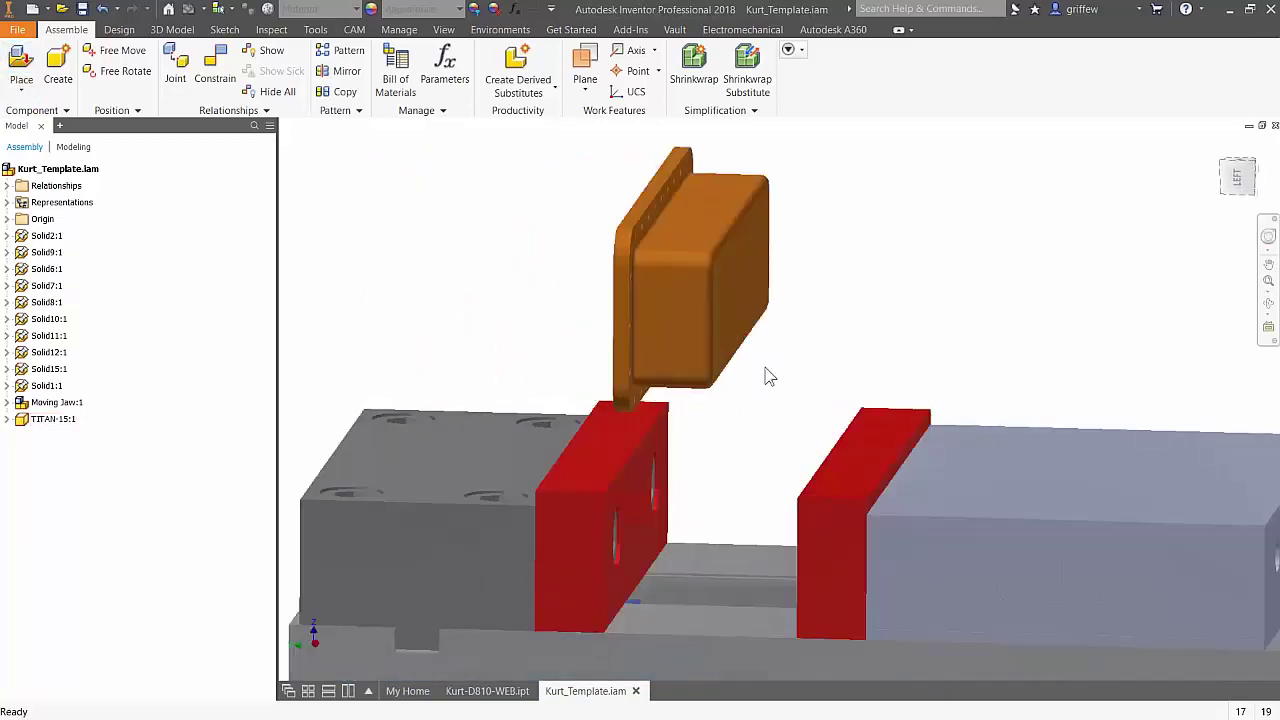
middle_click_drag(749, 380, 922, 296, "shift")
scroll(918, 288, "down", 1)
middle_click_drag(763, 483, 830, 500, "shift")
middle_click_drag(672, 378, 617, 373, "shift")
middle_click_drag(695, 345, 603, 555, "shift")
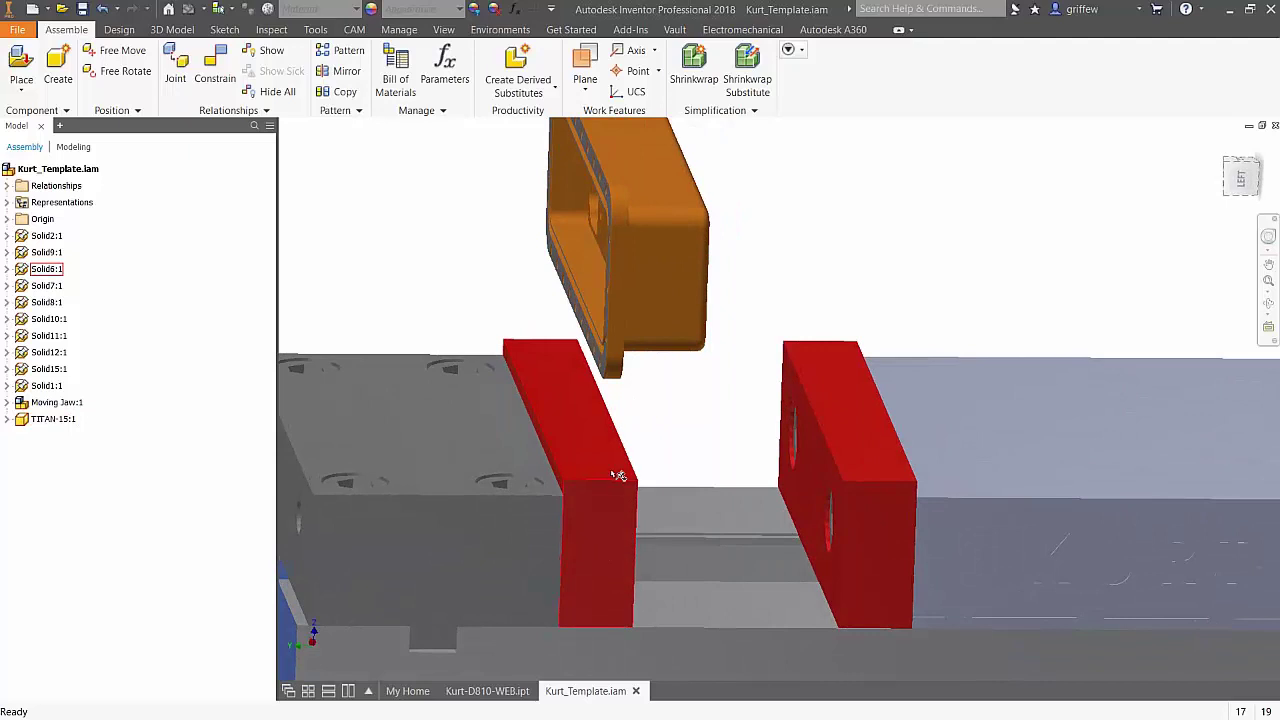
middle_click_drag(616, 476, 623, 470, "shift")
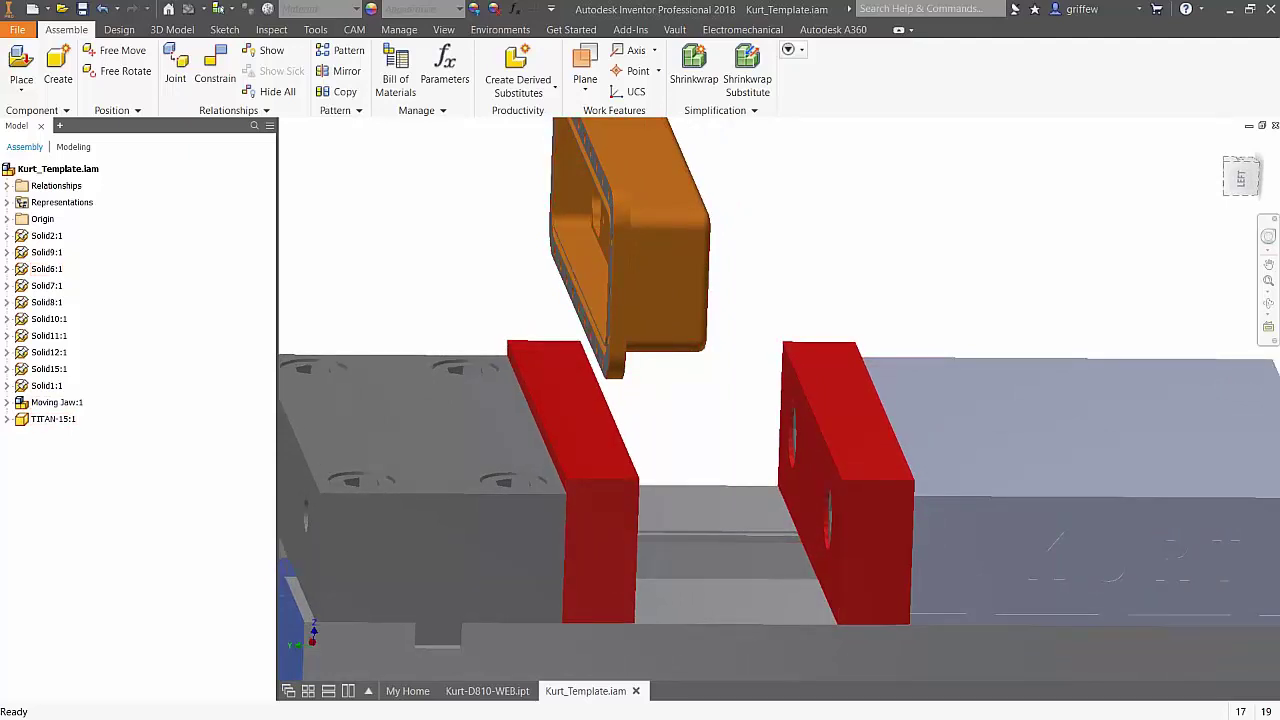
middle_click_drag(623, 470, 621, 467, "shift")
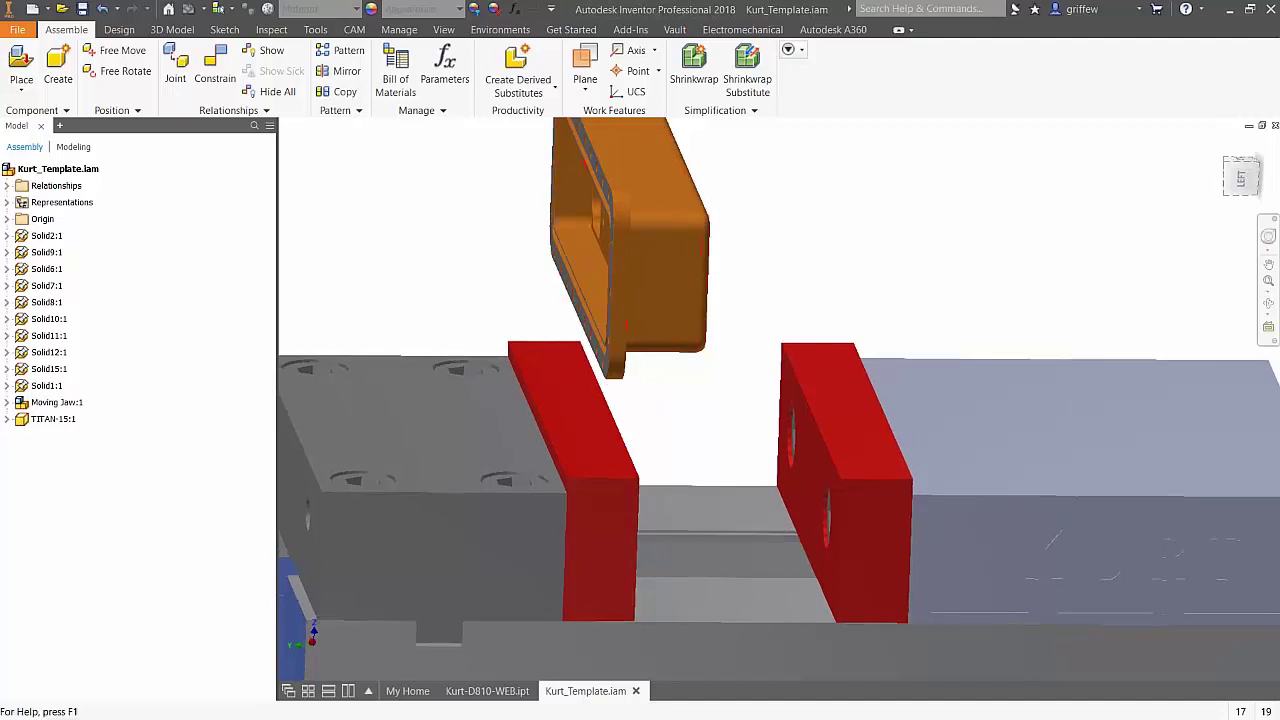
Step: Use the Assemble command to constrain the long side face of TITAN-15's flange to the fixed jaw's inner face
middle_click_drag(630, 262, 645, 240, "shift")
left_click(237, 112)
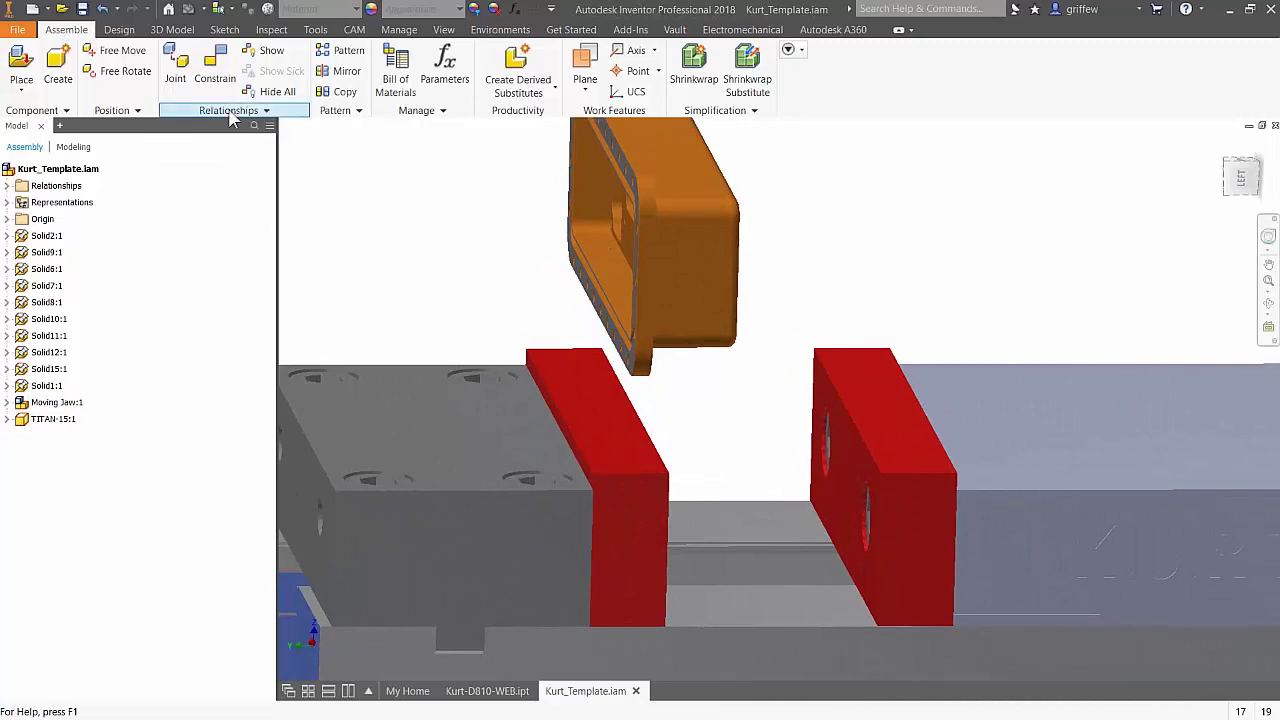
left_click(237, 112)
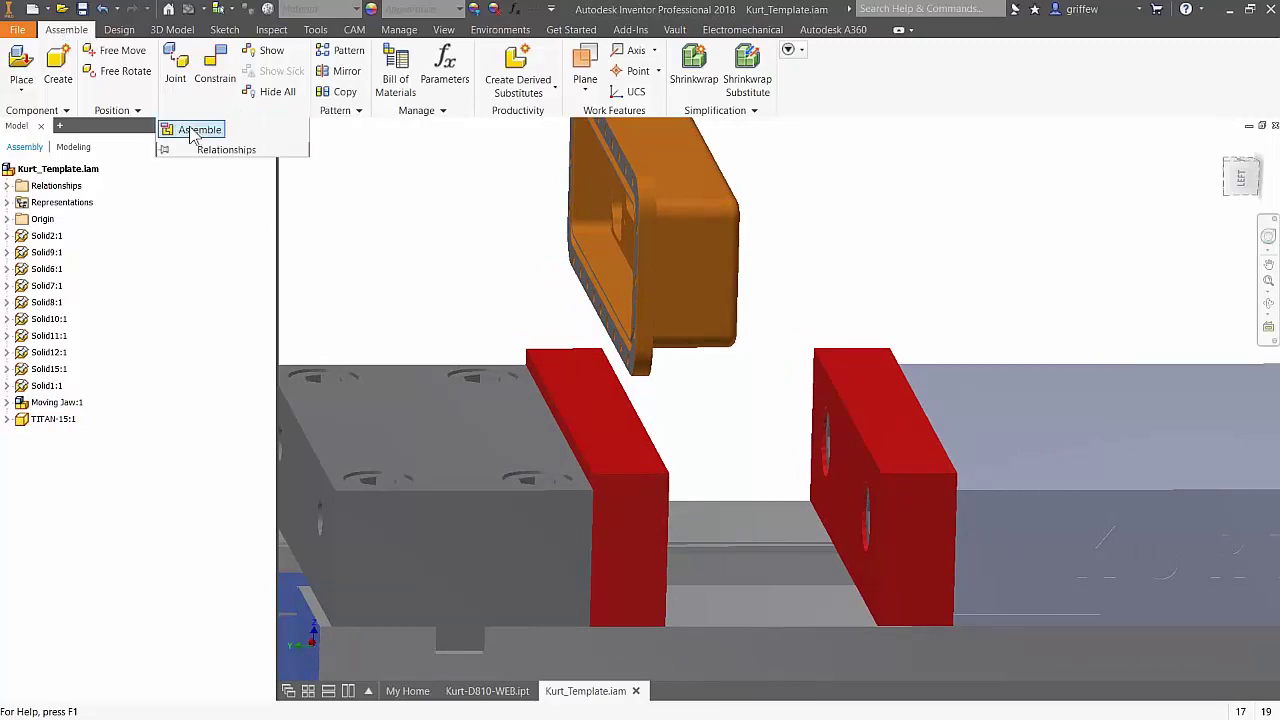
left_click(196, 130)
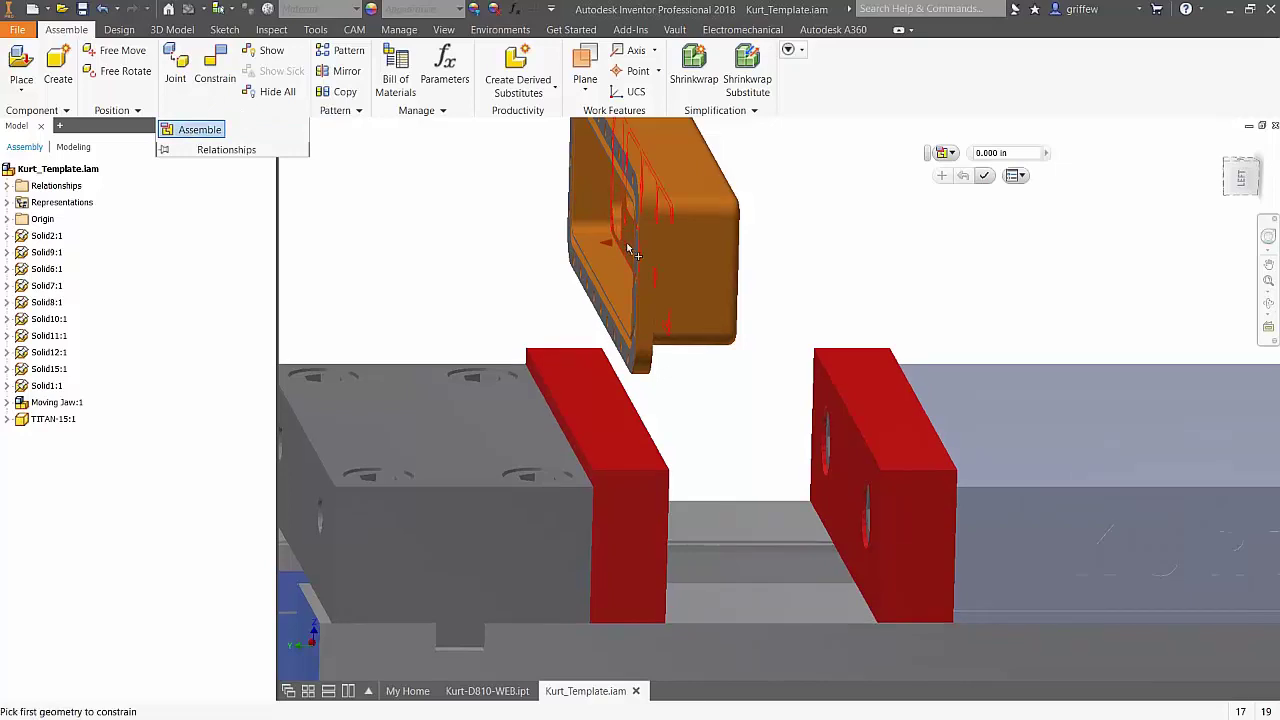
middle_click_drag(641, 254, 598, 403)
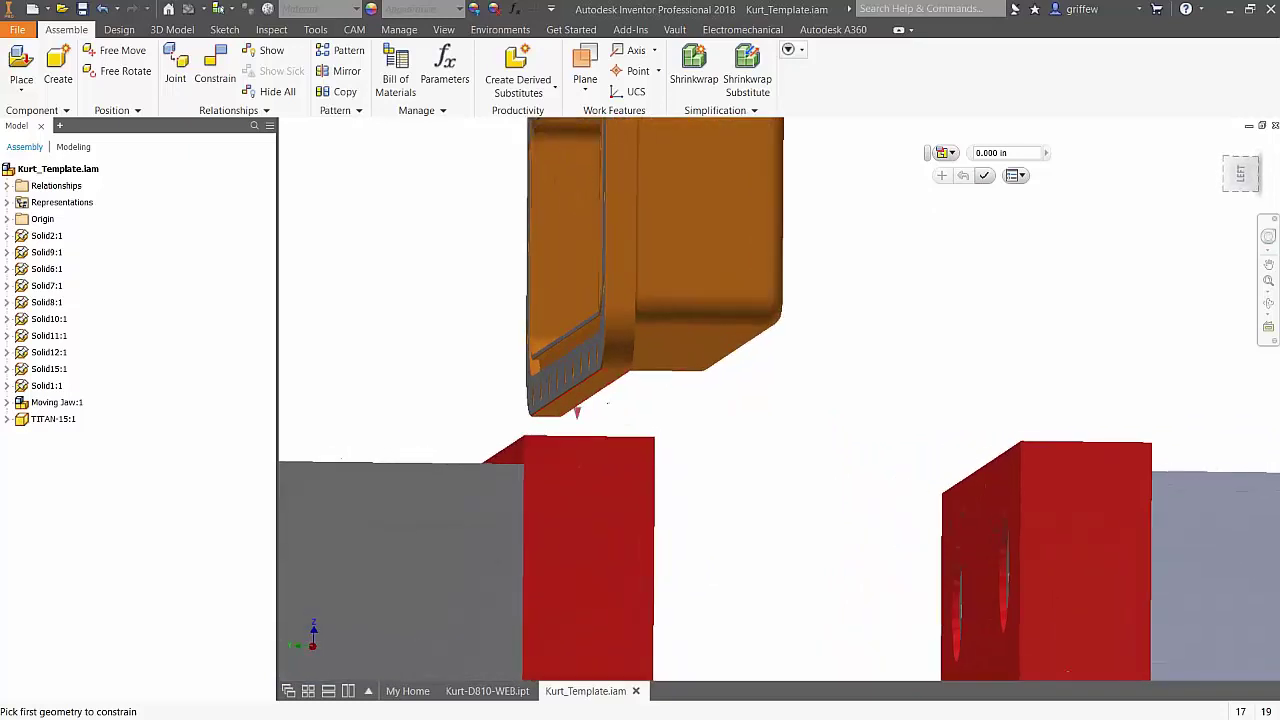
left_click(580, 405)
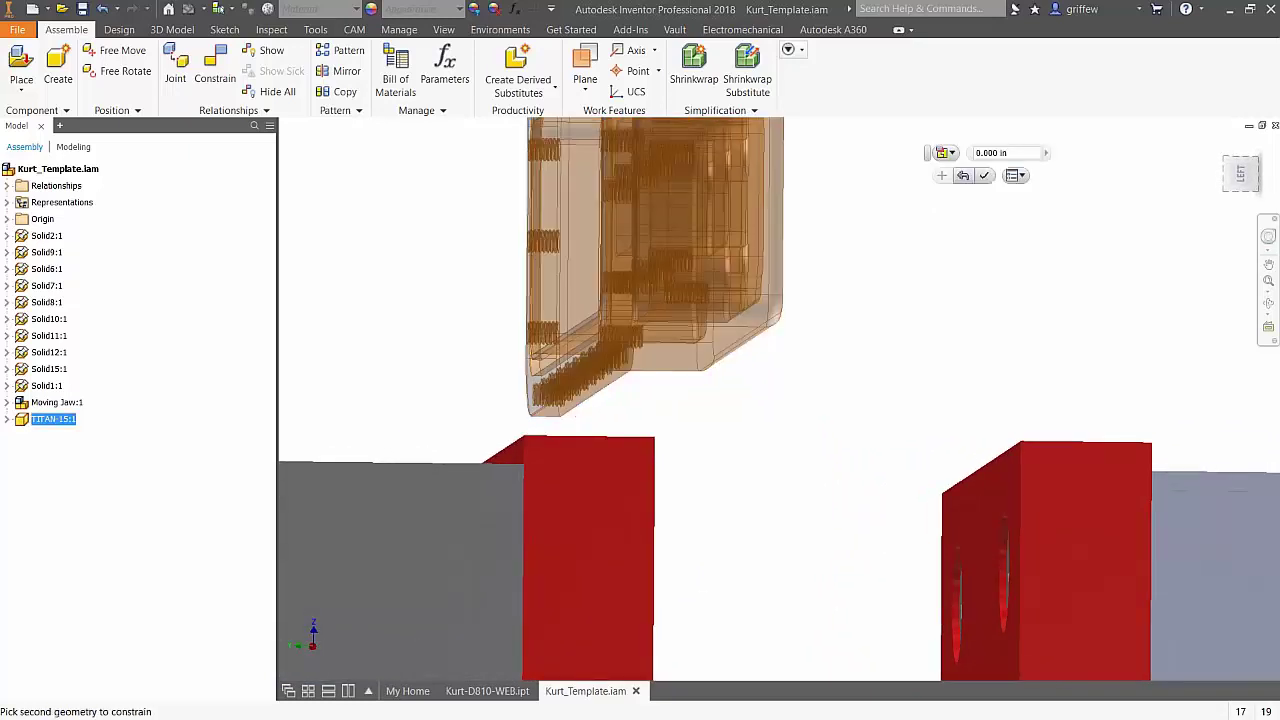
middle_click_drag(586, 400, 631, 411, "shift")
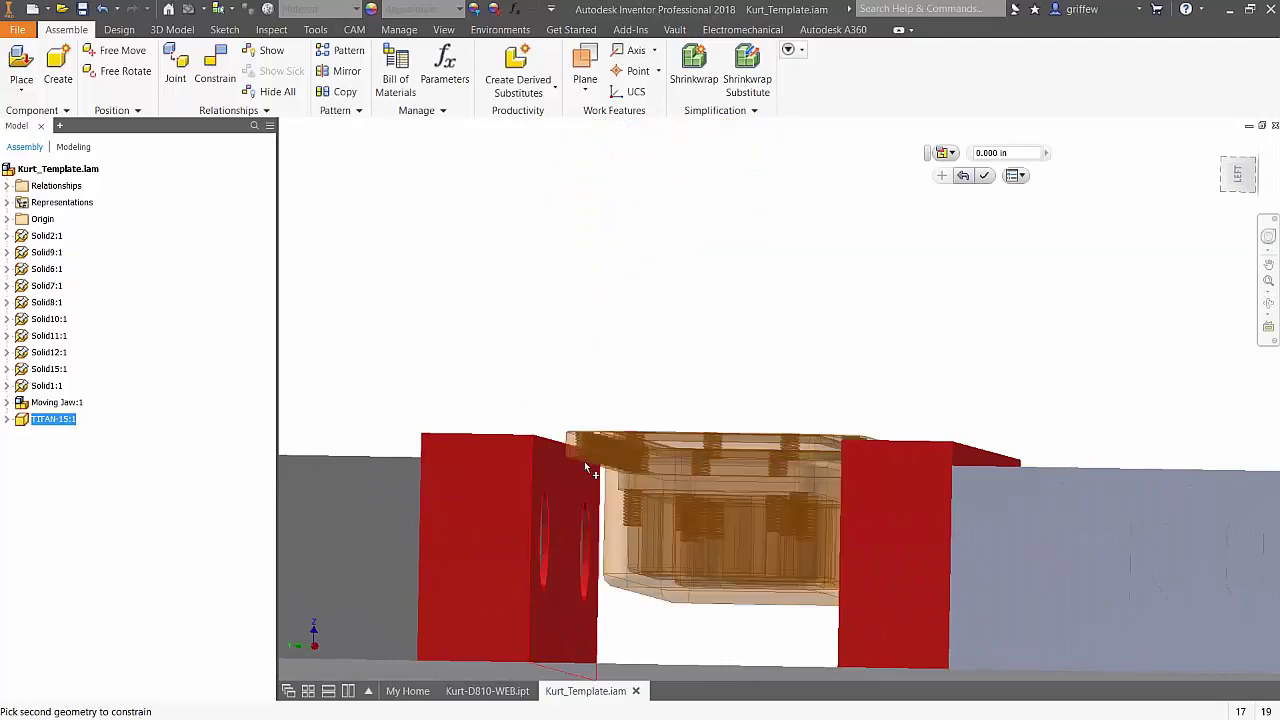
left_click(563, 473)
Step: Set the offset between the flange side and the fixed jaw to 0.05 in and apply the constraint
middle_click_drag(563, 473, 650, 410, "shift")
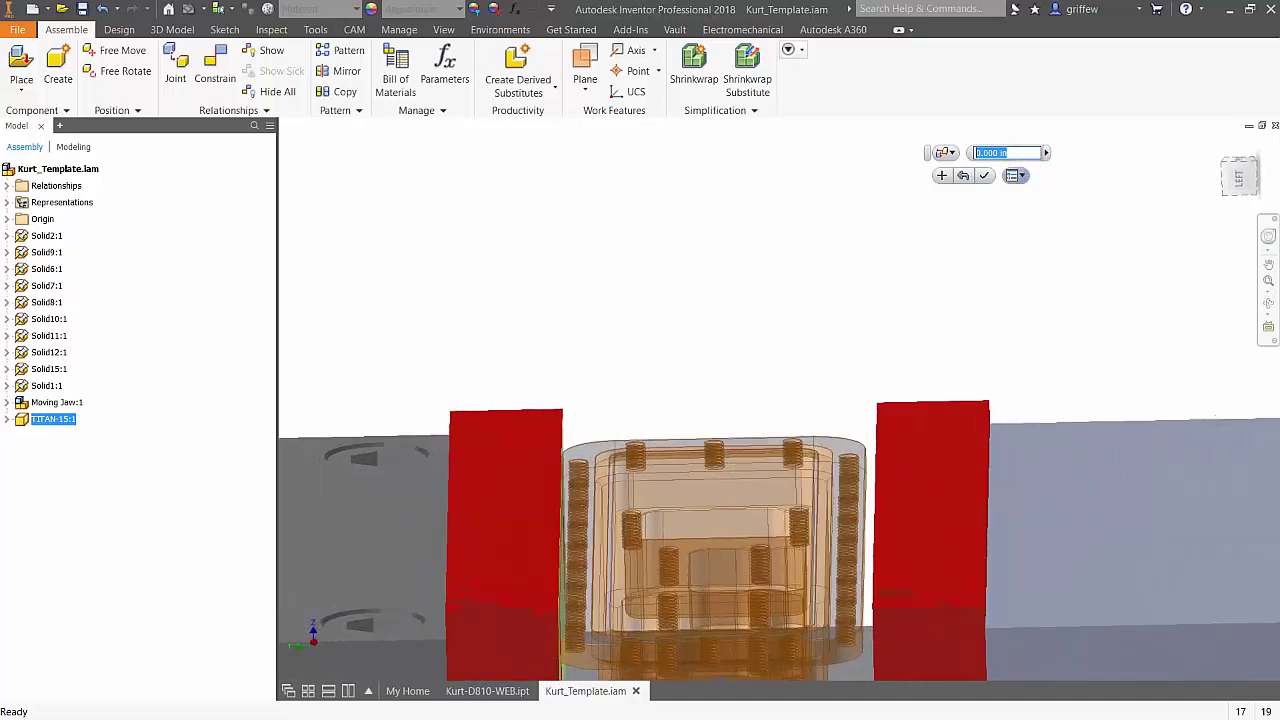
type("1")
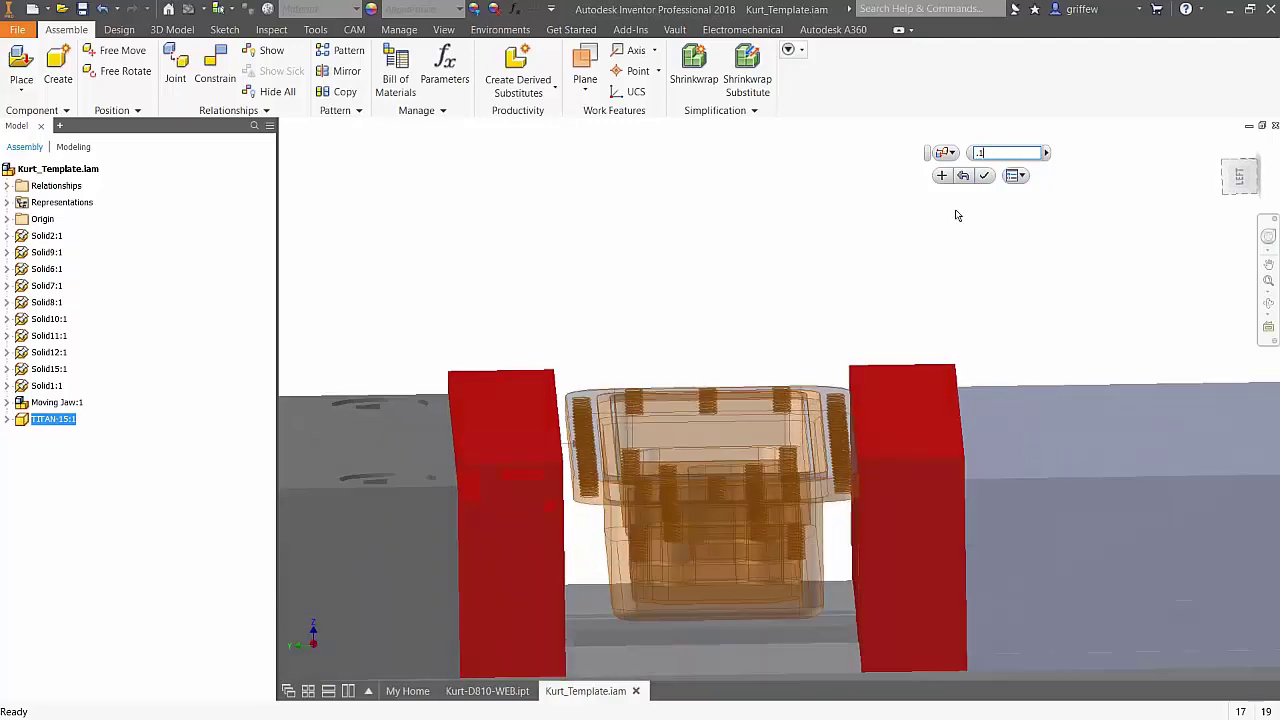
key("BackSpace")
type(".05")
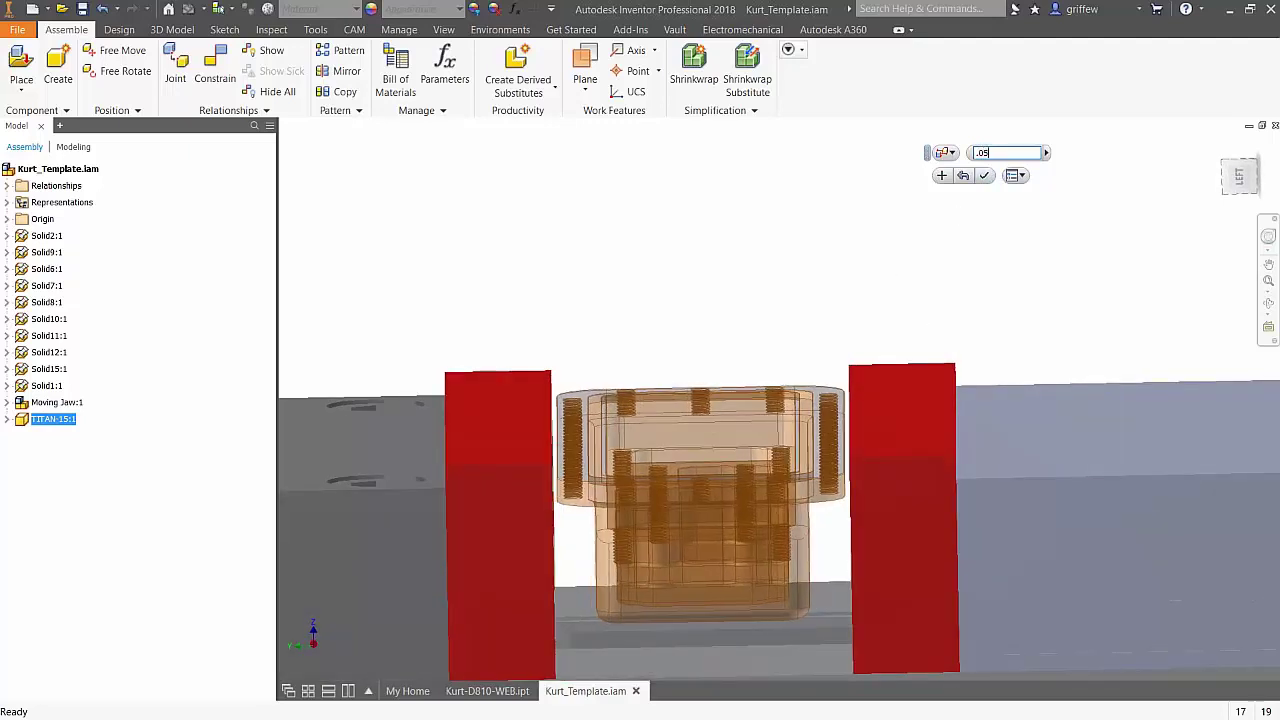
middle_click_drag(883, 432, 937, 237, "shift")
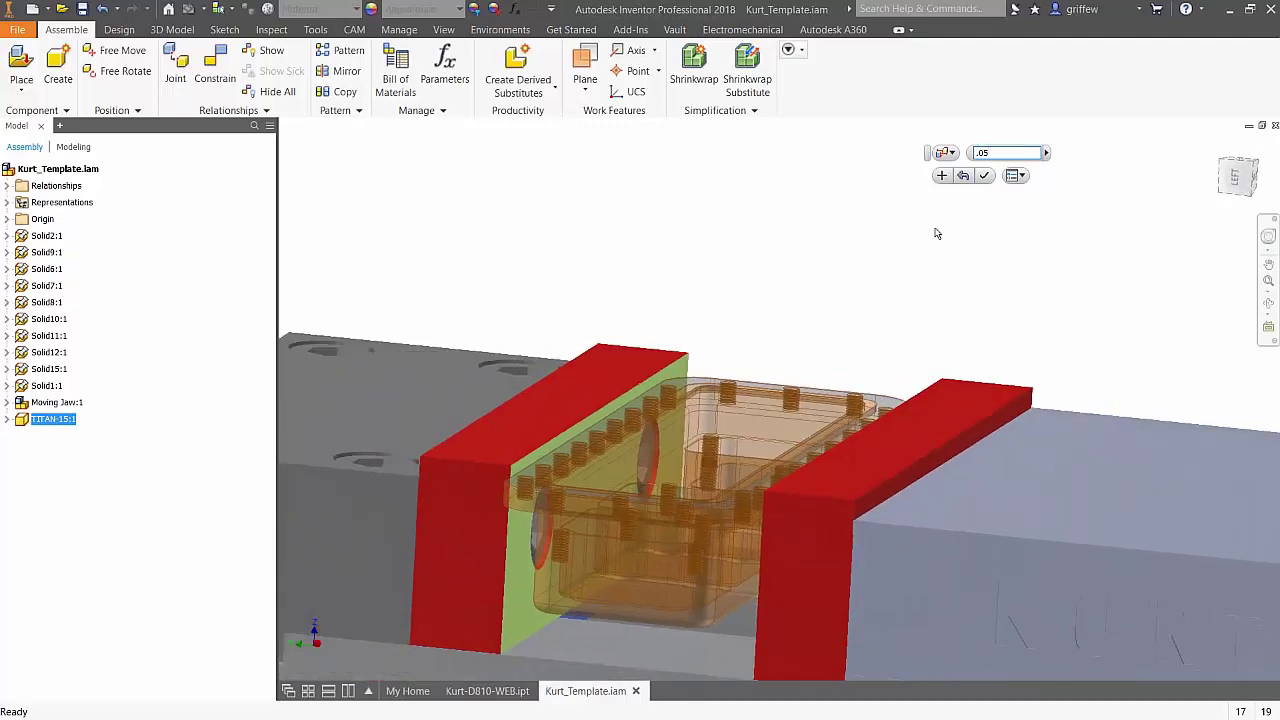
left_click(941, 176)
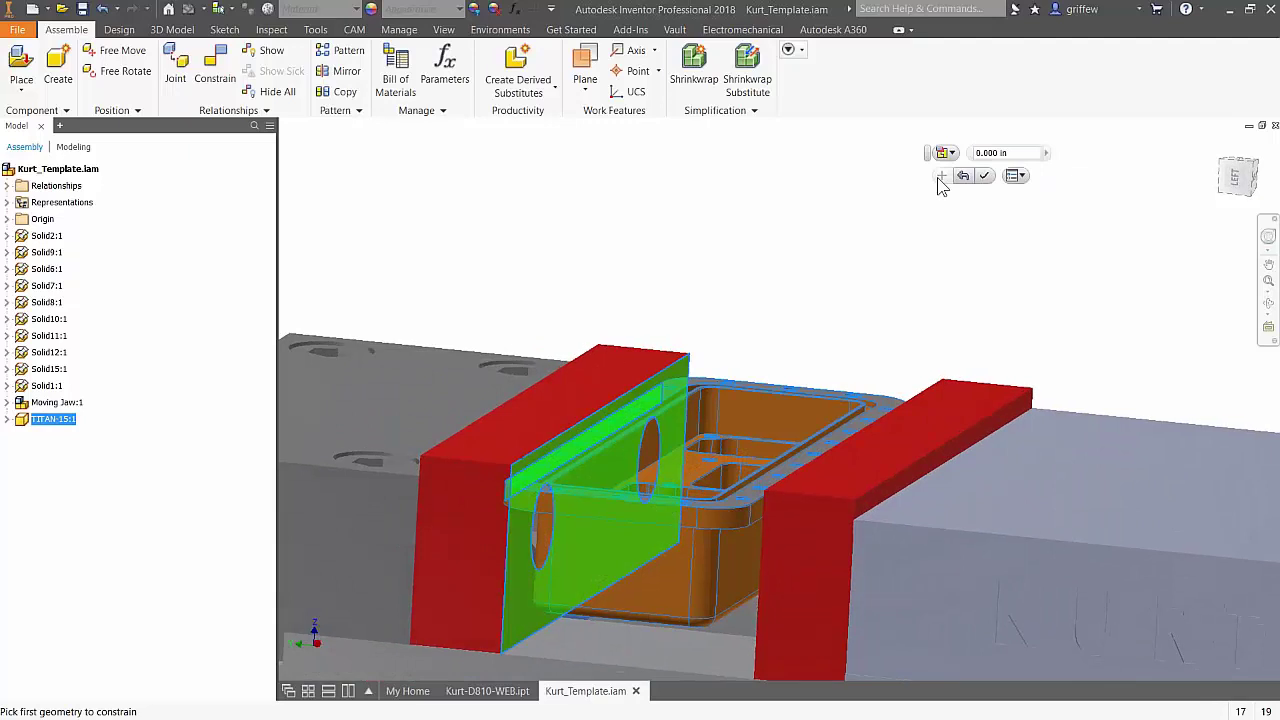
Step: Constrain TITAN-15's bottom face flush to the fixed jaw's top face with a 0.0625 in offset and finish the command
middle_click_drag(877, 343, 515, 425, "shift")
left_click(684, 506)
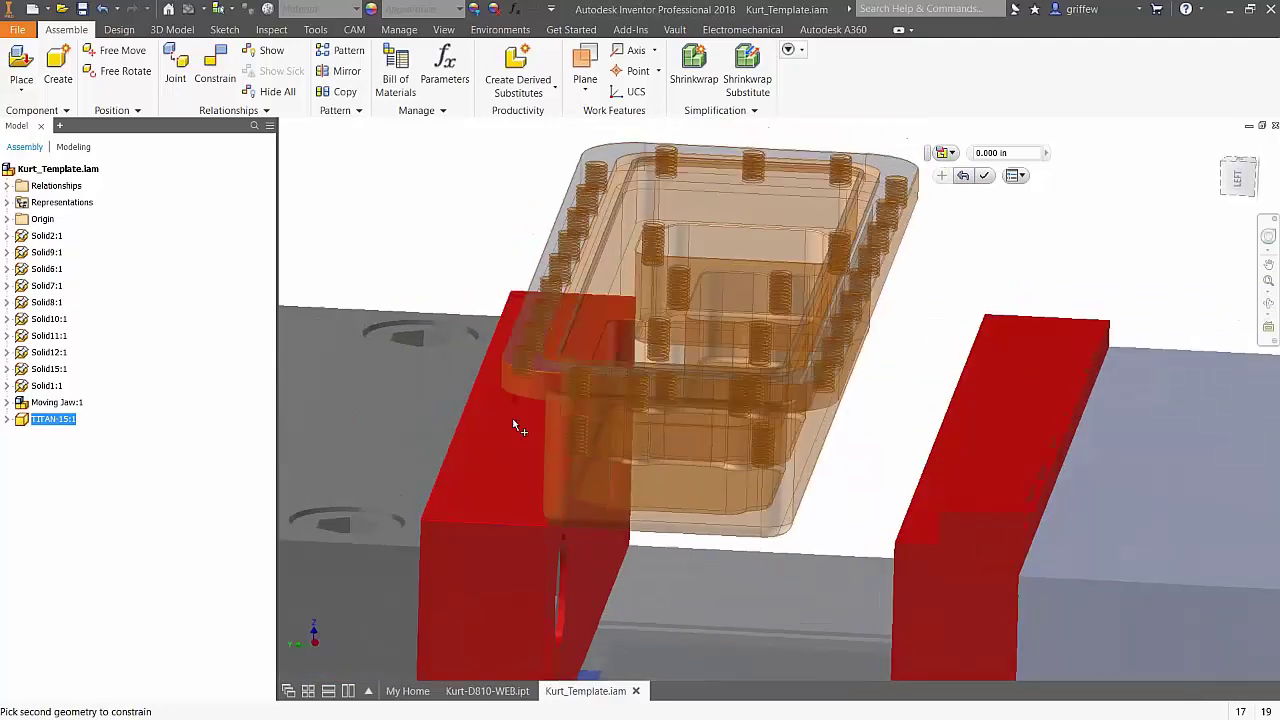
left_click(509, 451)
mouse_move(763, 390)
middle_mouse_down("shift")
mouse_move(740, 379)
mouse_move(769, 367)
middle_mouse_up("shift")
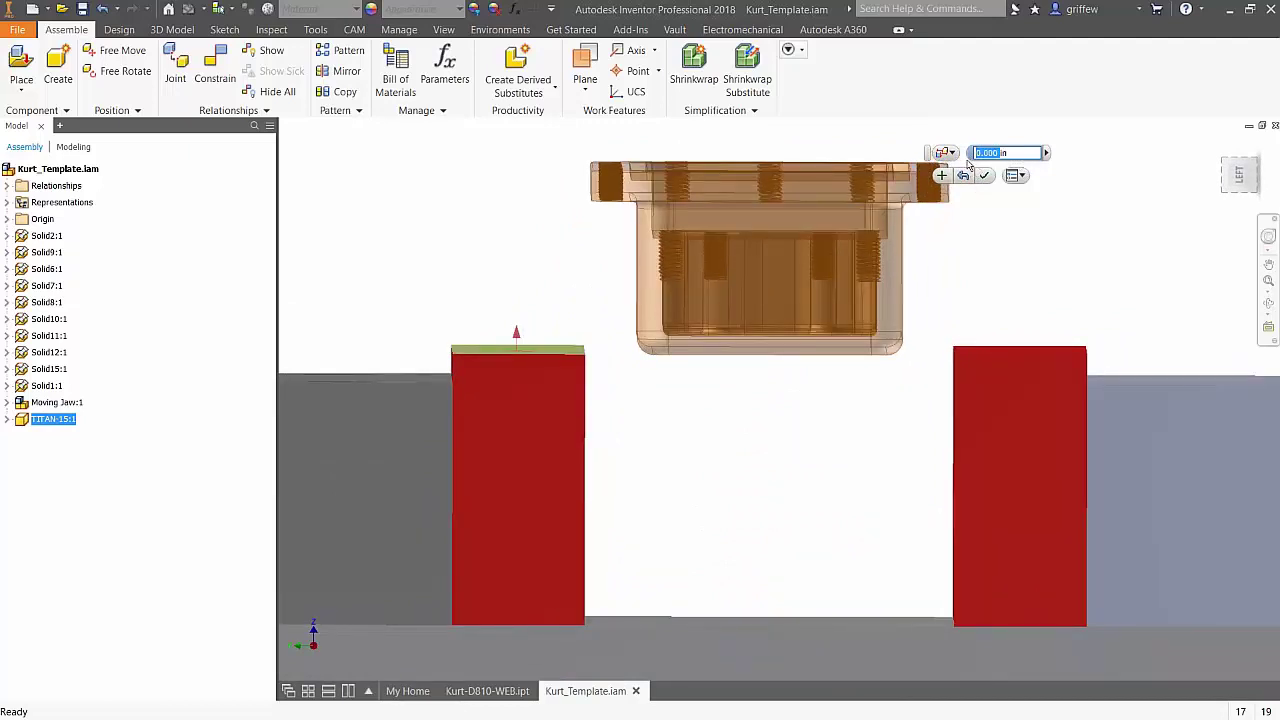
type(".125")
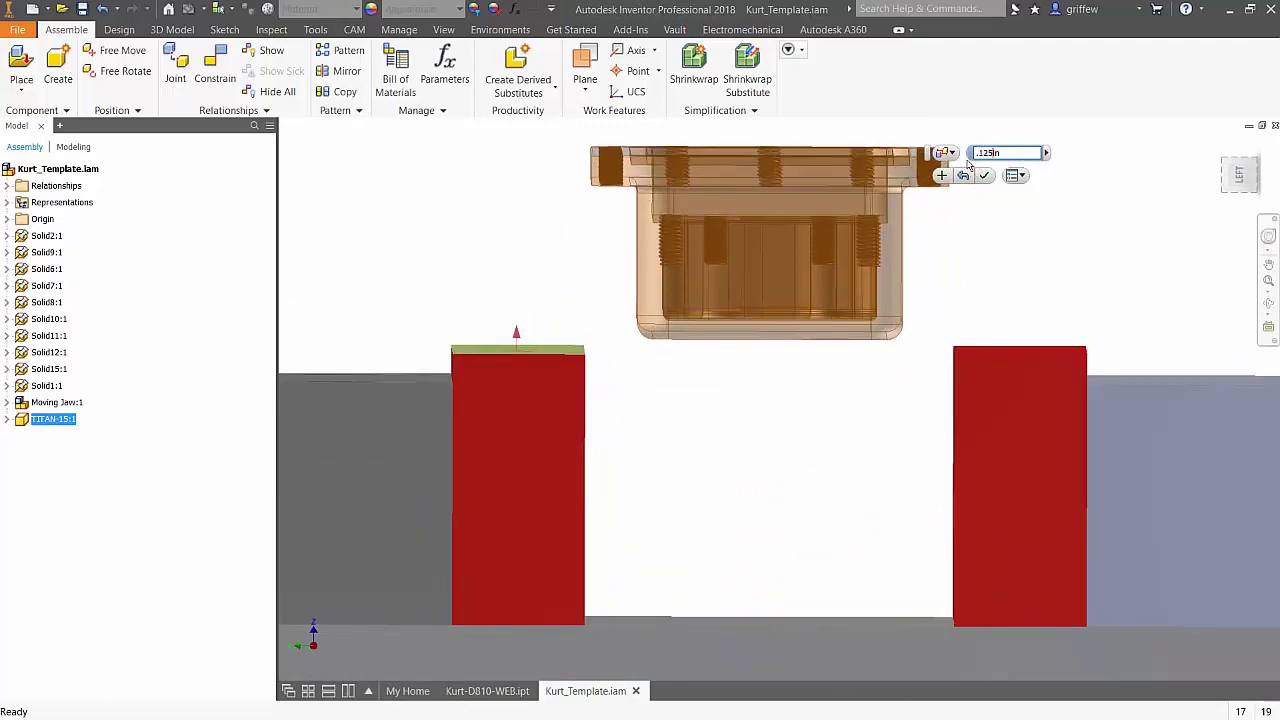
left_click_drag(1026, 153, 972, 154)
type(".0")
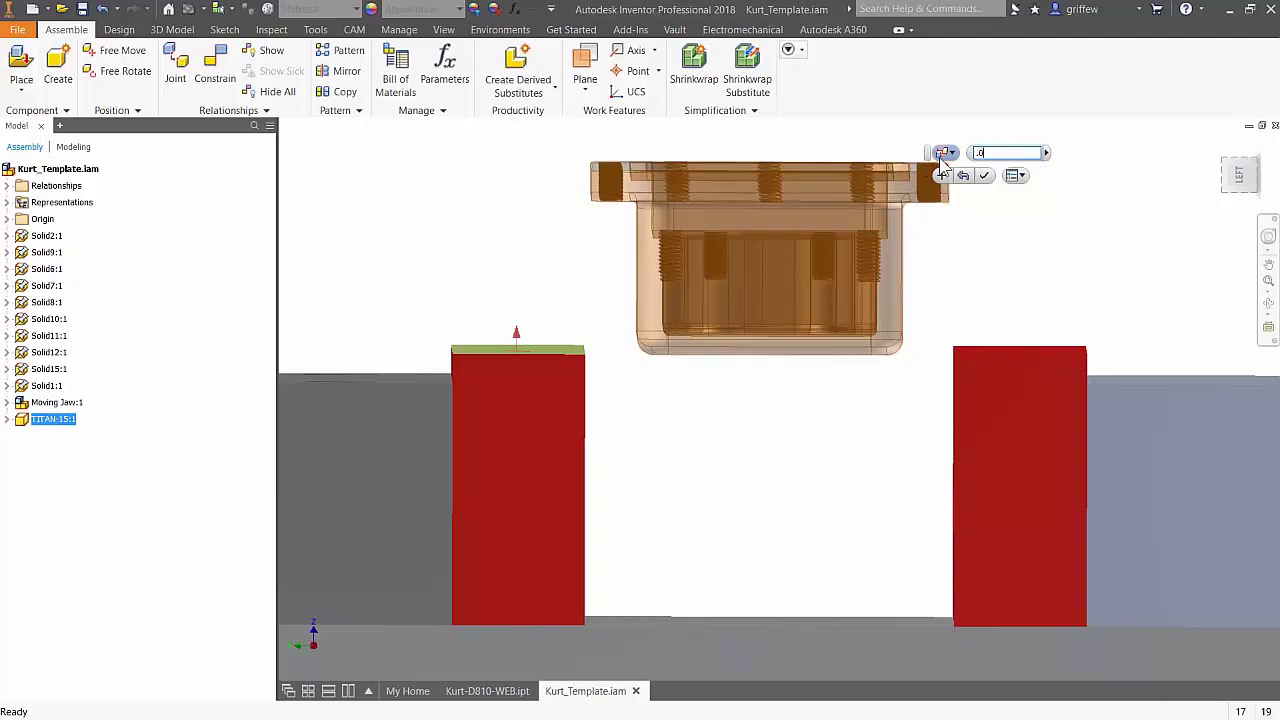
type("625")
middle_click_drag(904, 298, 865, 468, "shift")
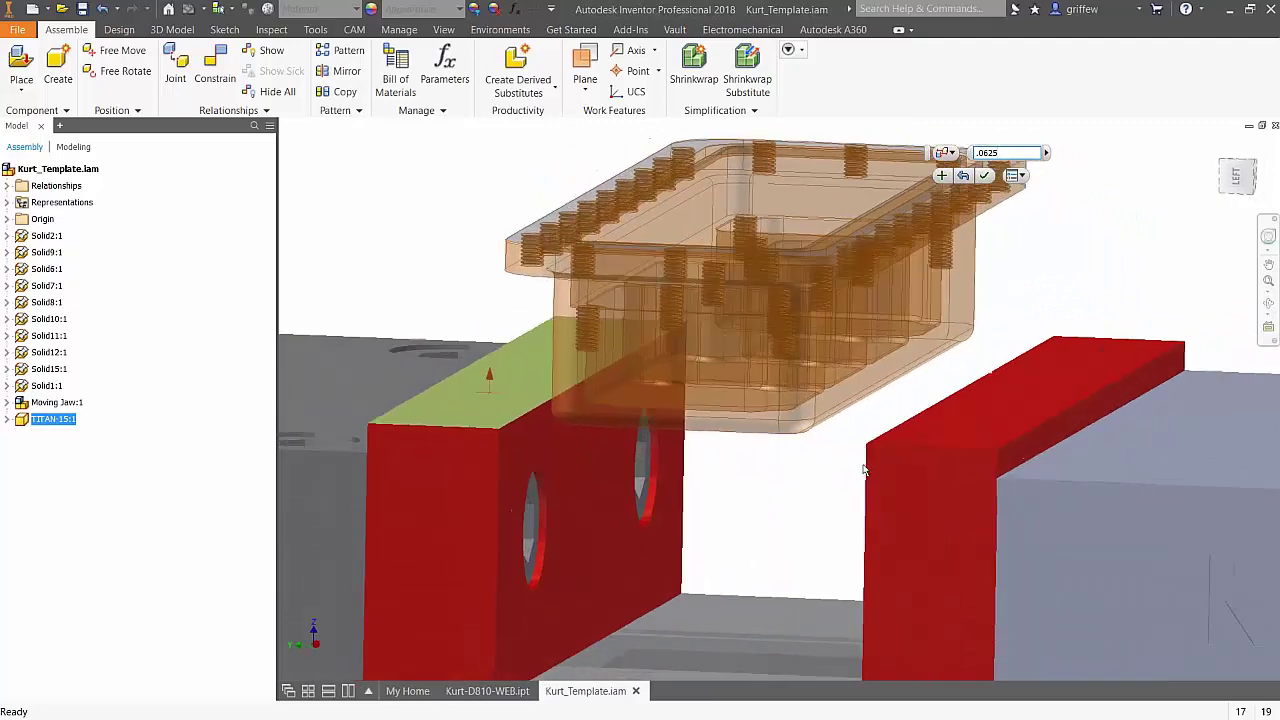
left_click(984, 175)
Step: Constrain the end face of TITAN-15's flange flush with the fixed jaw's end face at 0 offset and finish the command
middle_click_drag(800, 470, 495, 344, "shift")
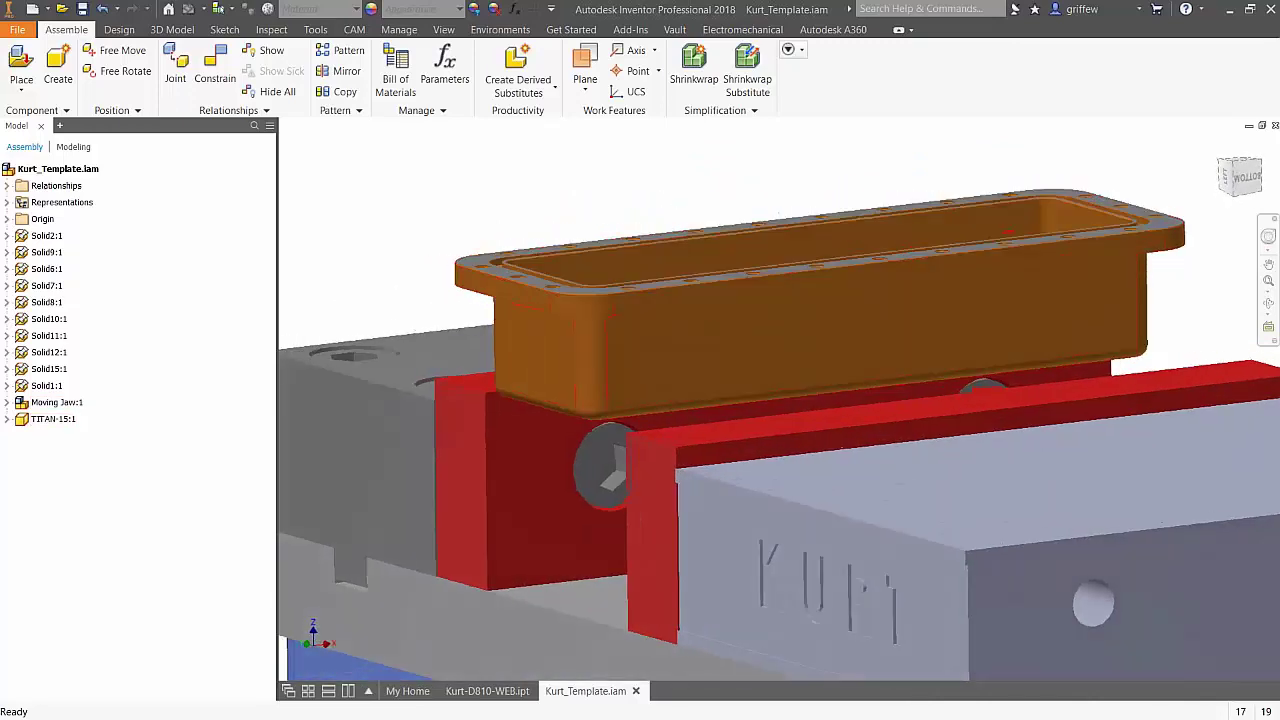
left_click(236, 110)
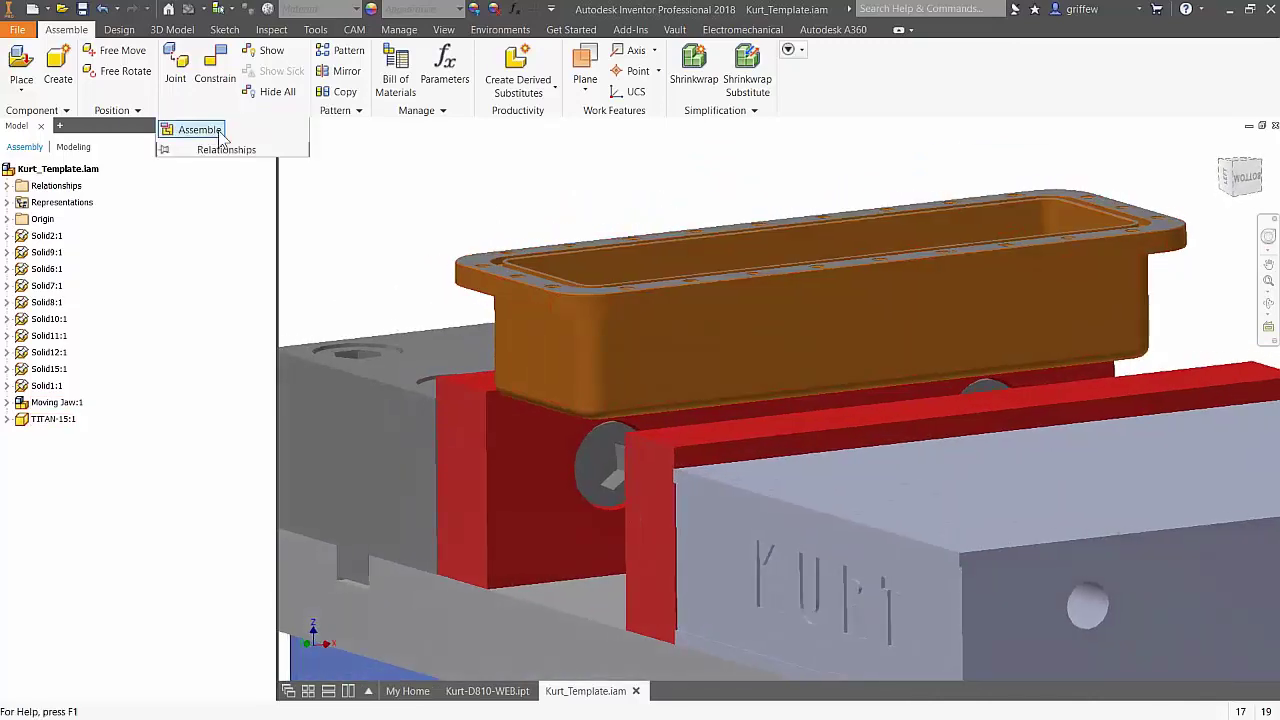
left_click(199, 129)
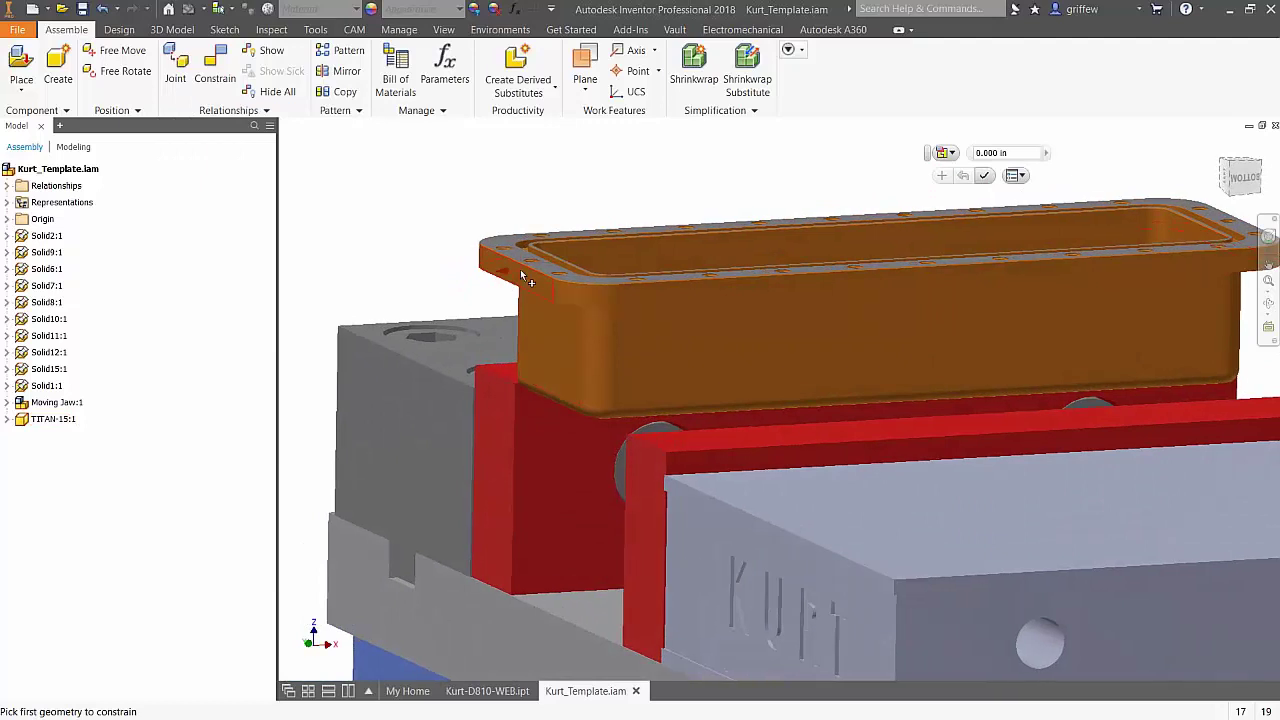
left_click(521, 283)
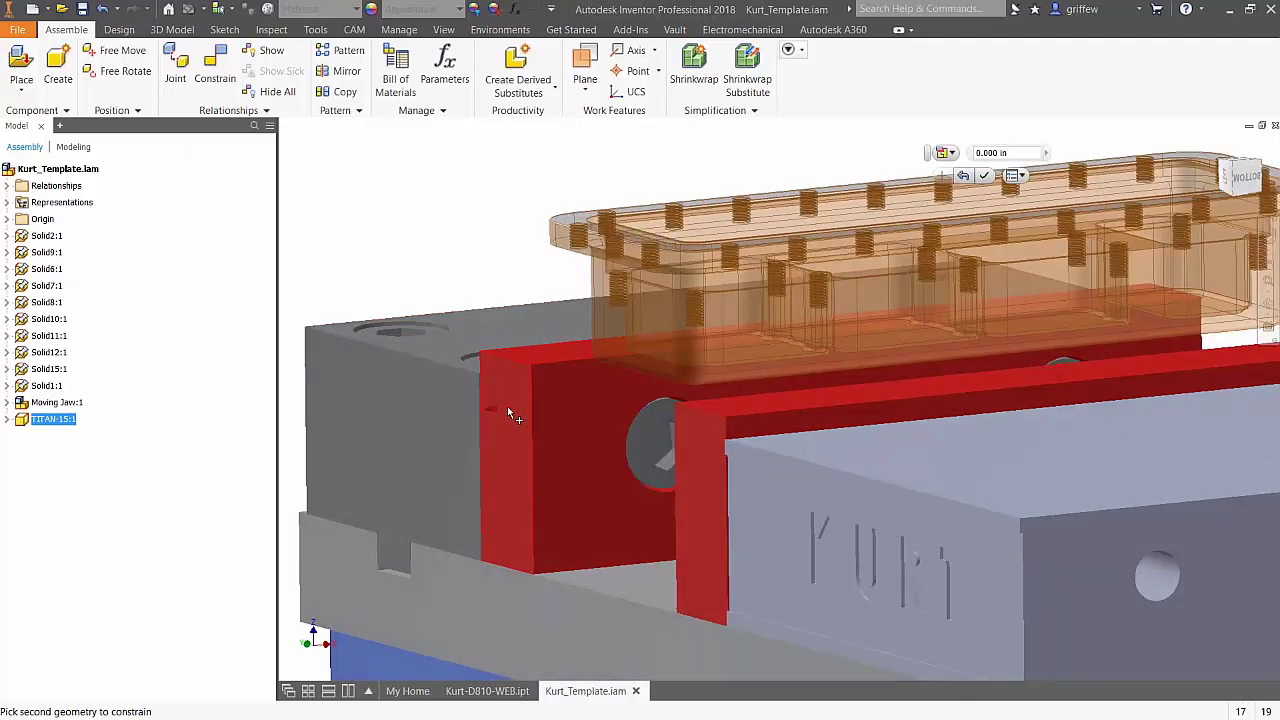
left_click(507, 408)
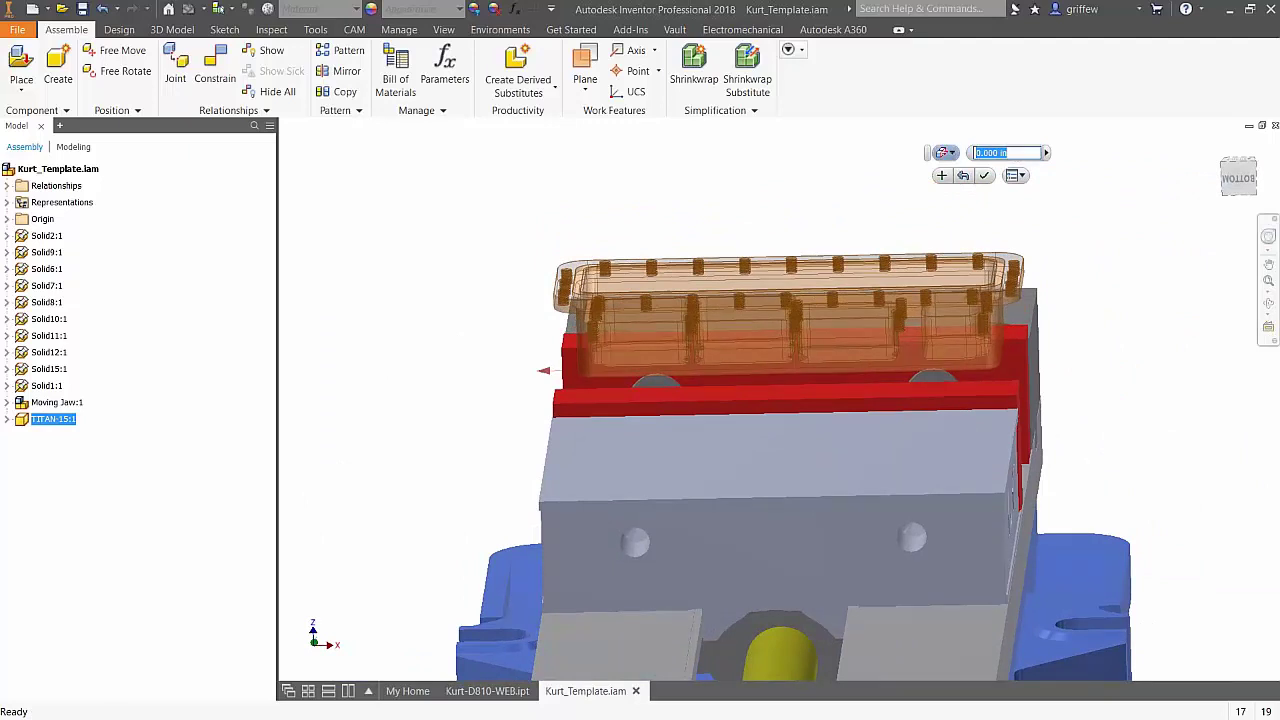
type("2")
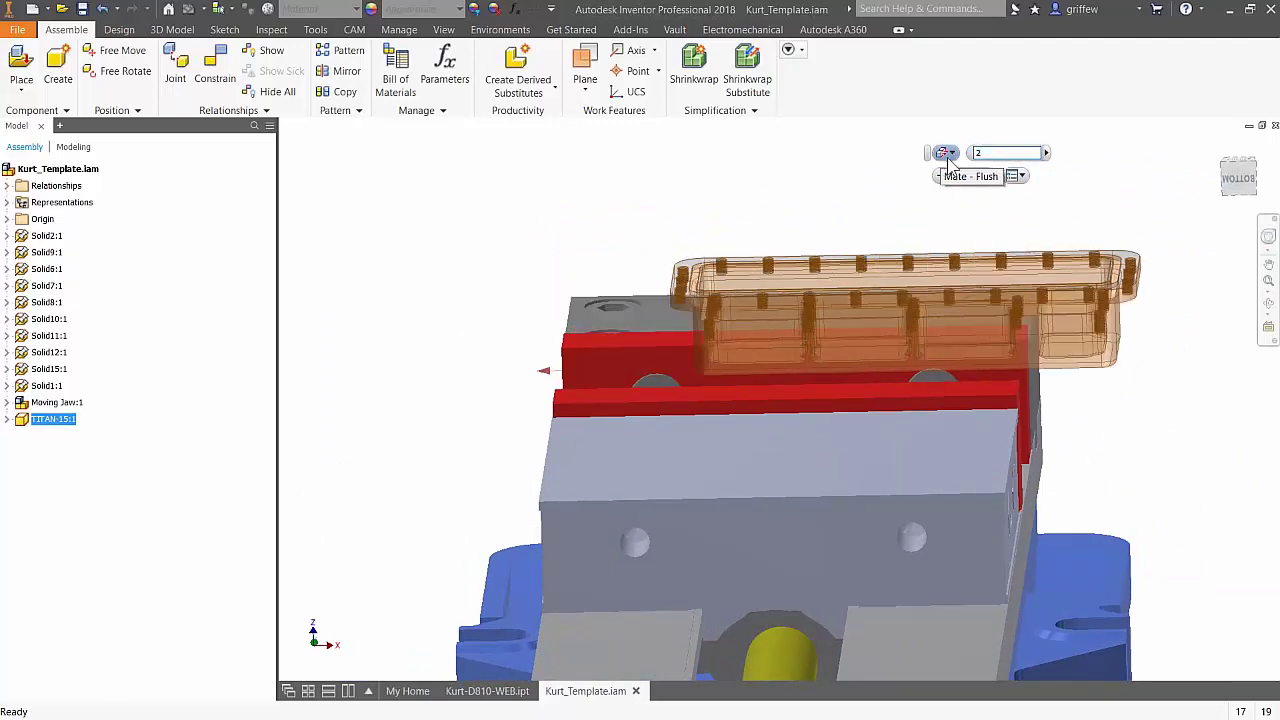
type("0")
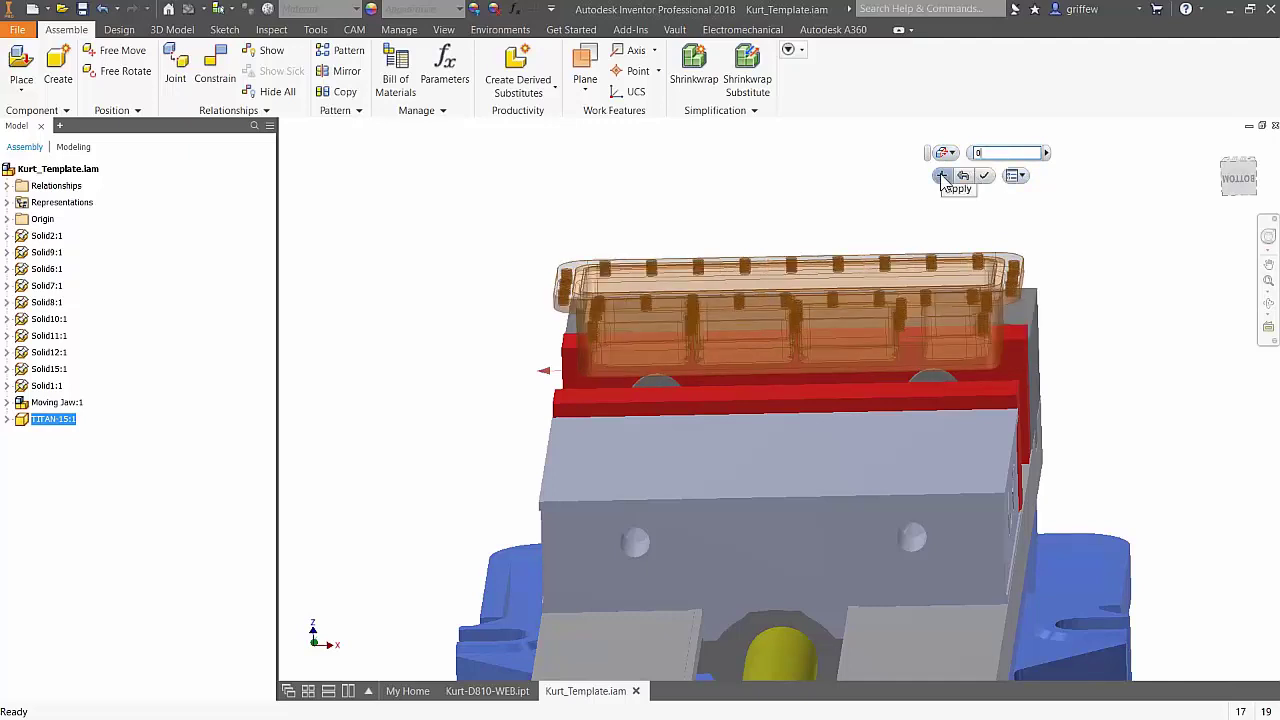
left_click(941, 177)
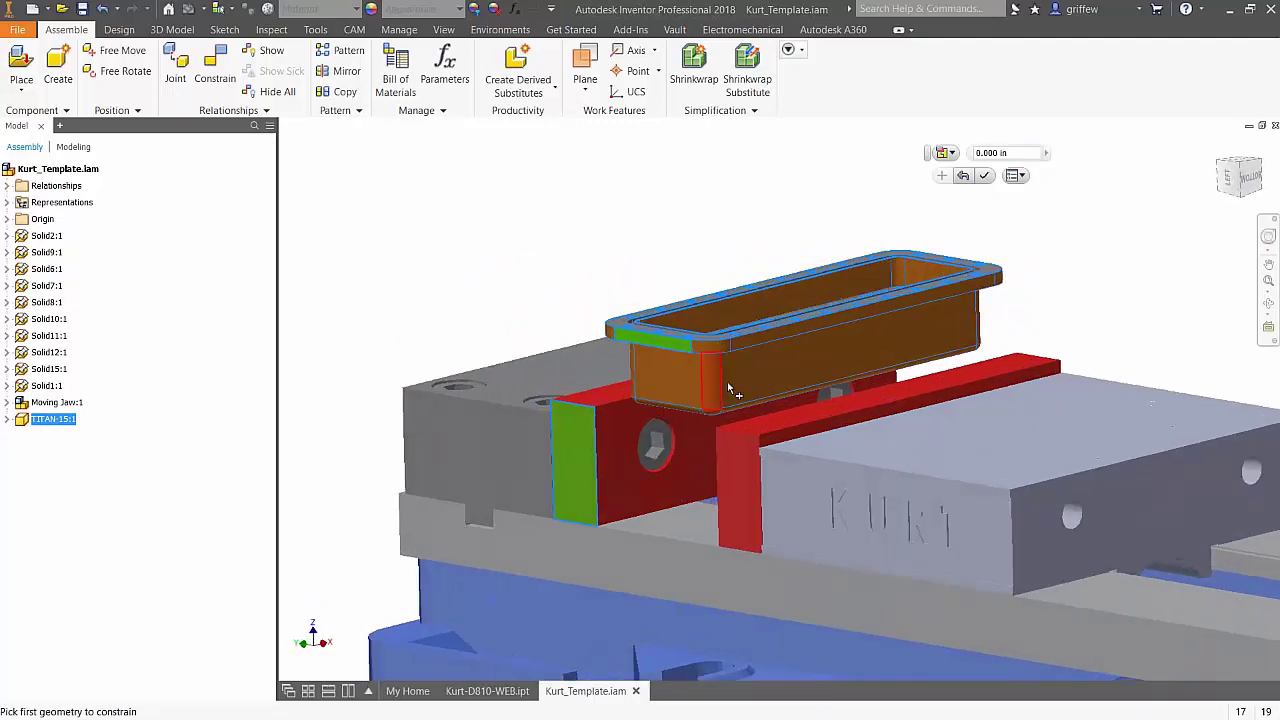
left_click(987, 177)
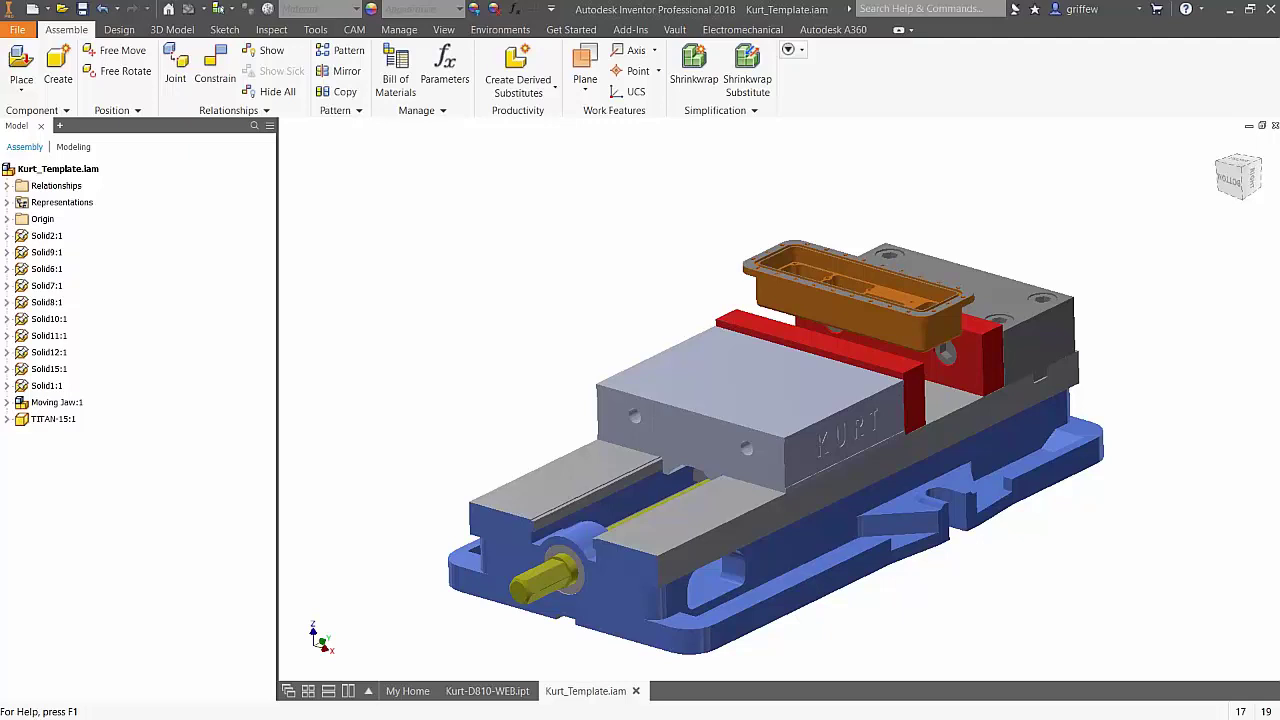
Step: Examine the constrained TITAN-15's position between the vise jaws from both sides and in the home view
scroll(766, 408, "up", 2)
middle_click_drag(766, 408, 686, 504, "shift")
scroll(686, 504, "down", 2)
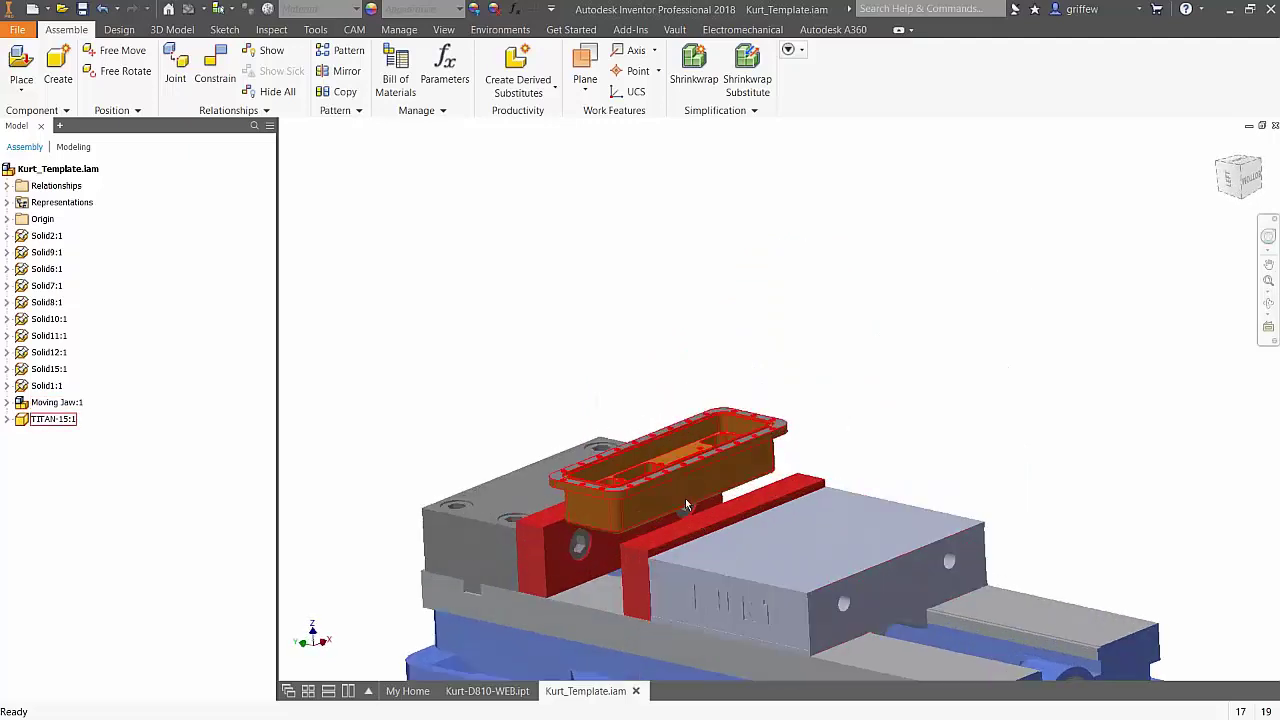
middle_click_drag(716, 408, 822, 392, "shift")
scroll(822, 392, "up", 2)
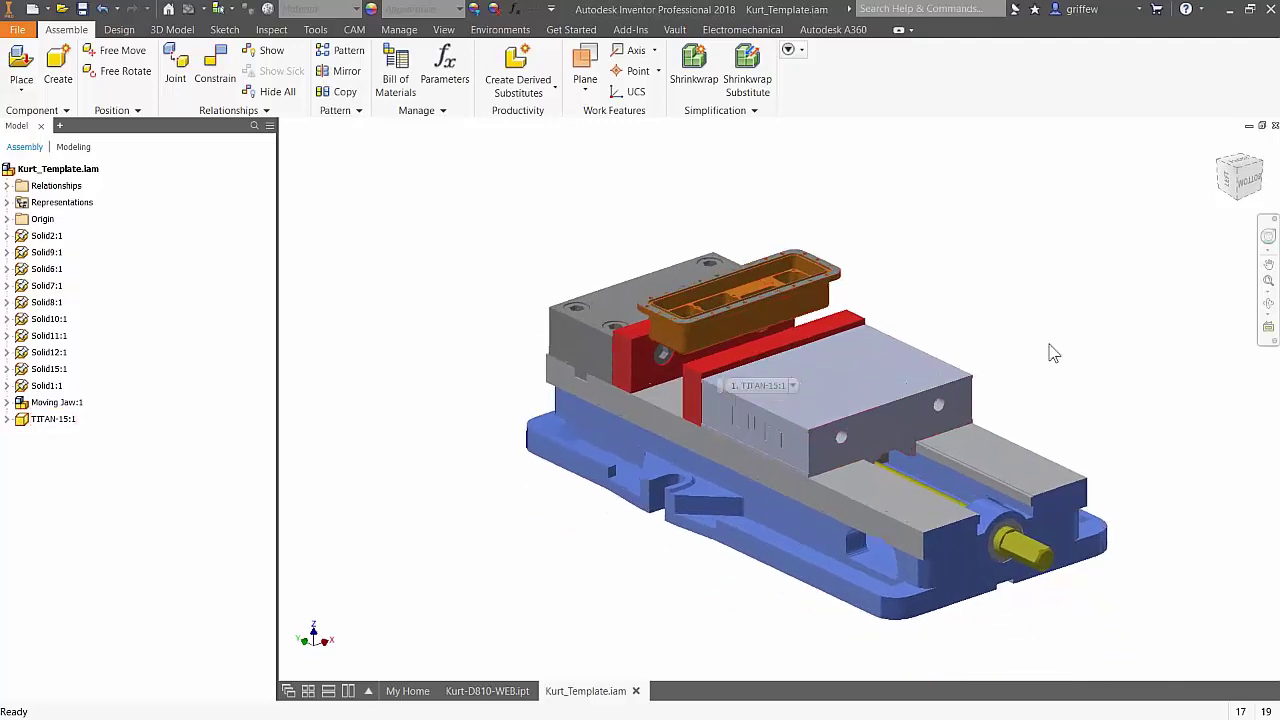
key("F6")
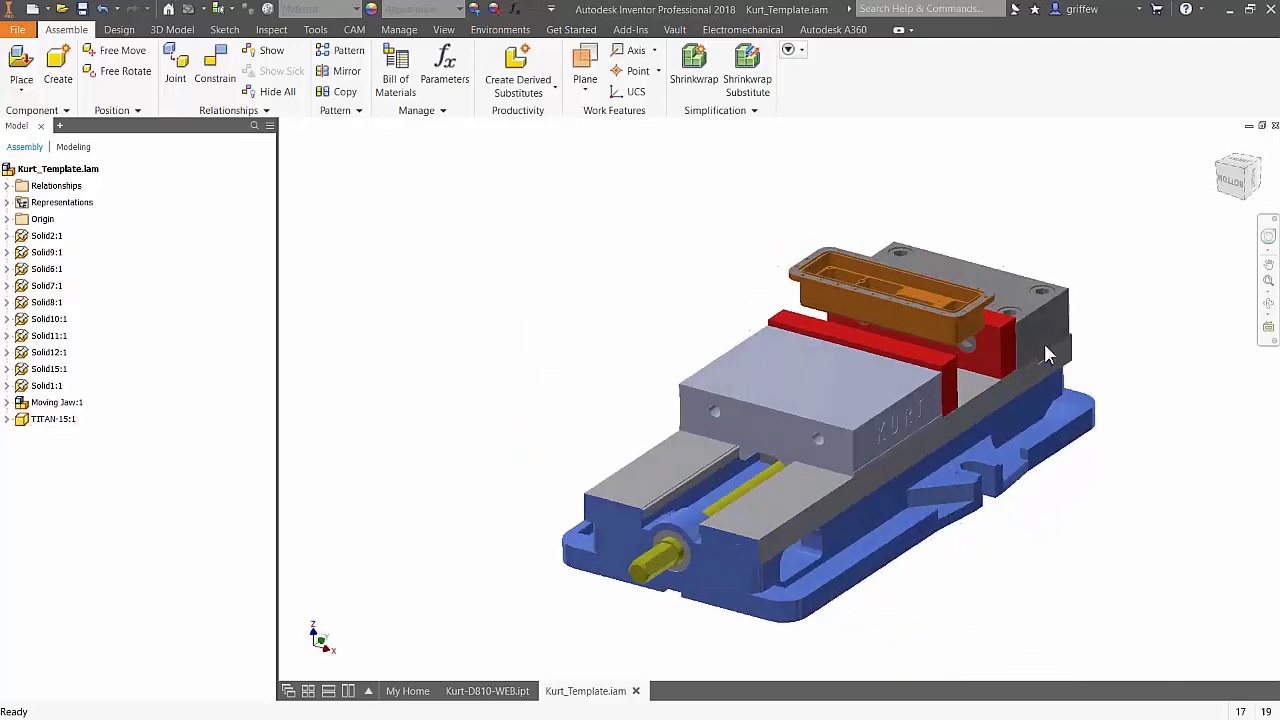
scroll(946, 354, "down", 2)
middle_click_drag(946, 354, 694, 494)
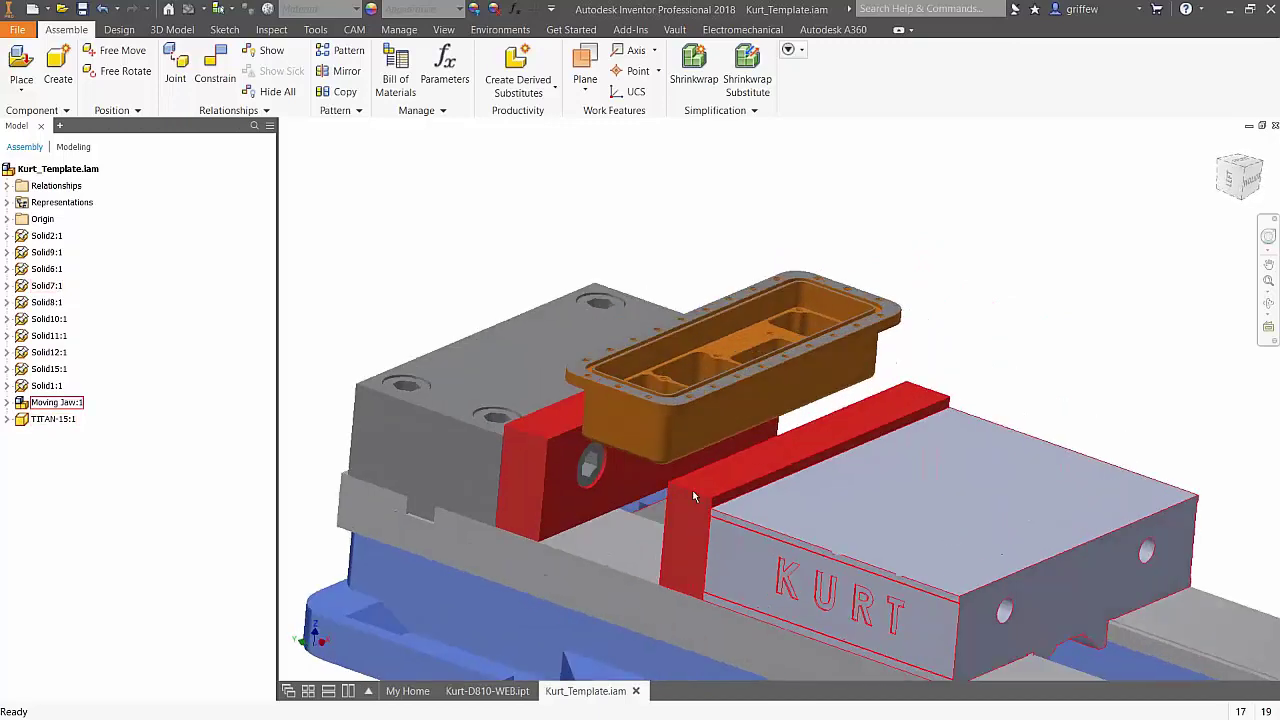
middle_click_drag(771, 483, 770, 477, "shift")
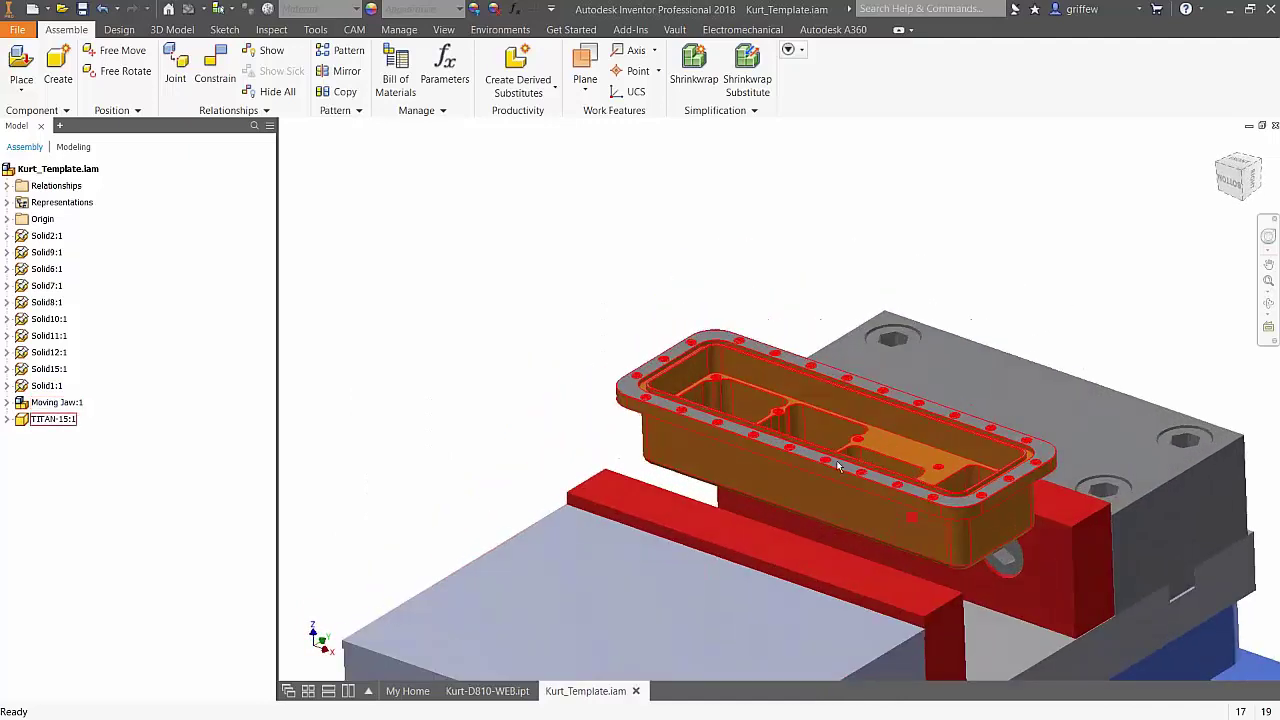
Step: Create a new CAM milling setup and replace its default model selection with only the TITAN-15 part
left_click(355, 30)
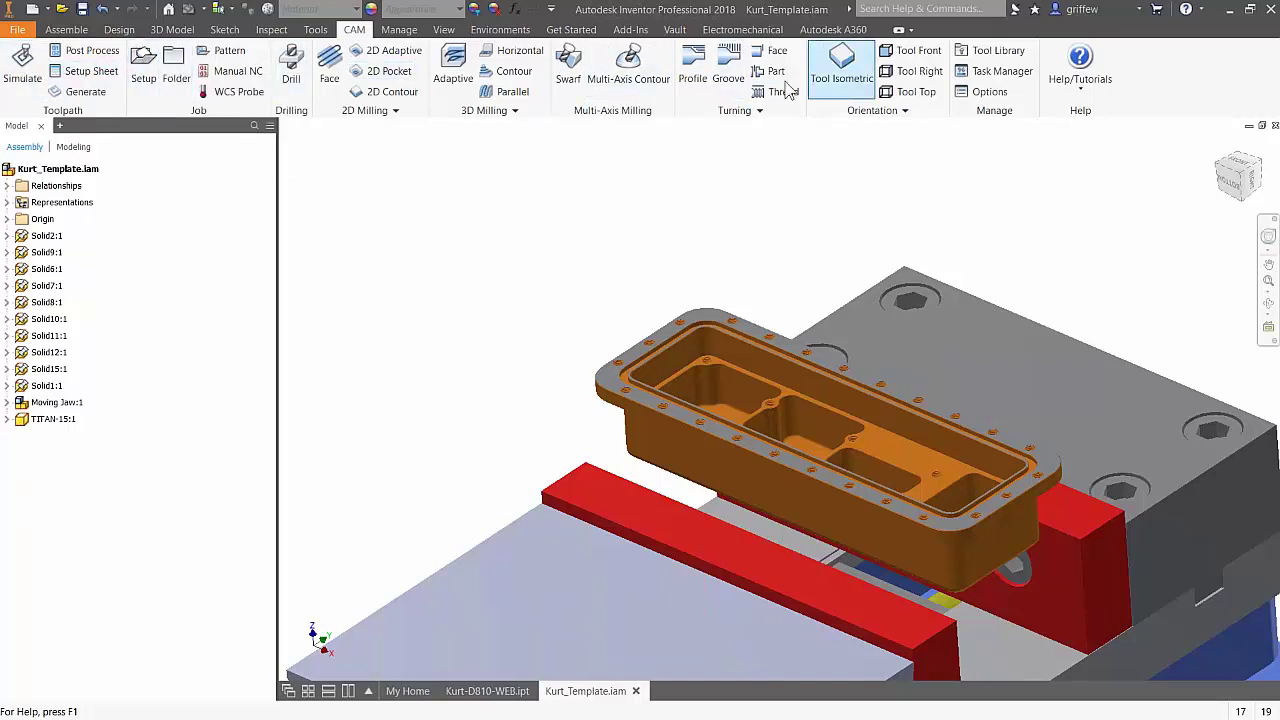
left_click(143, 78)
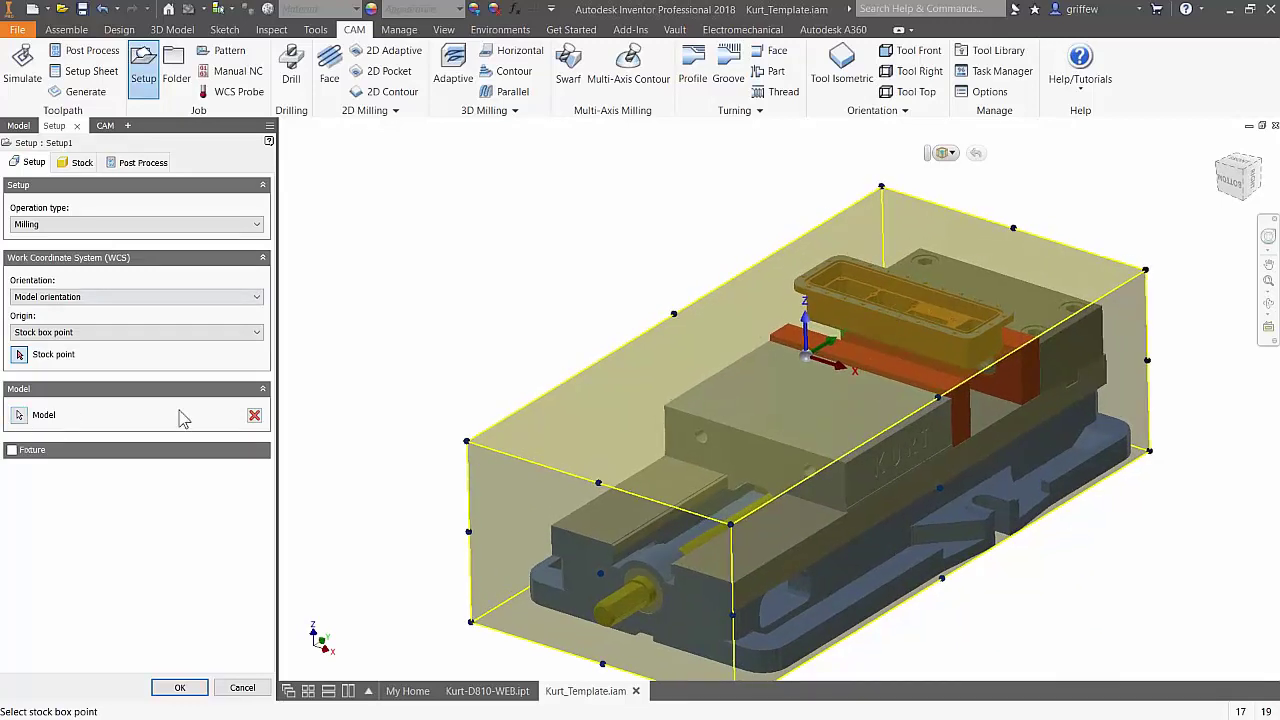
left_click(255, 416)
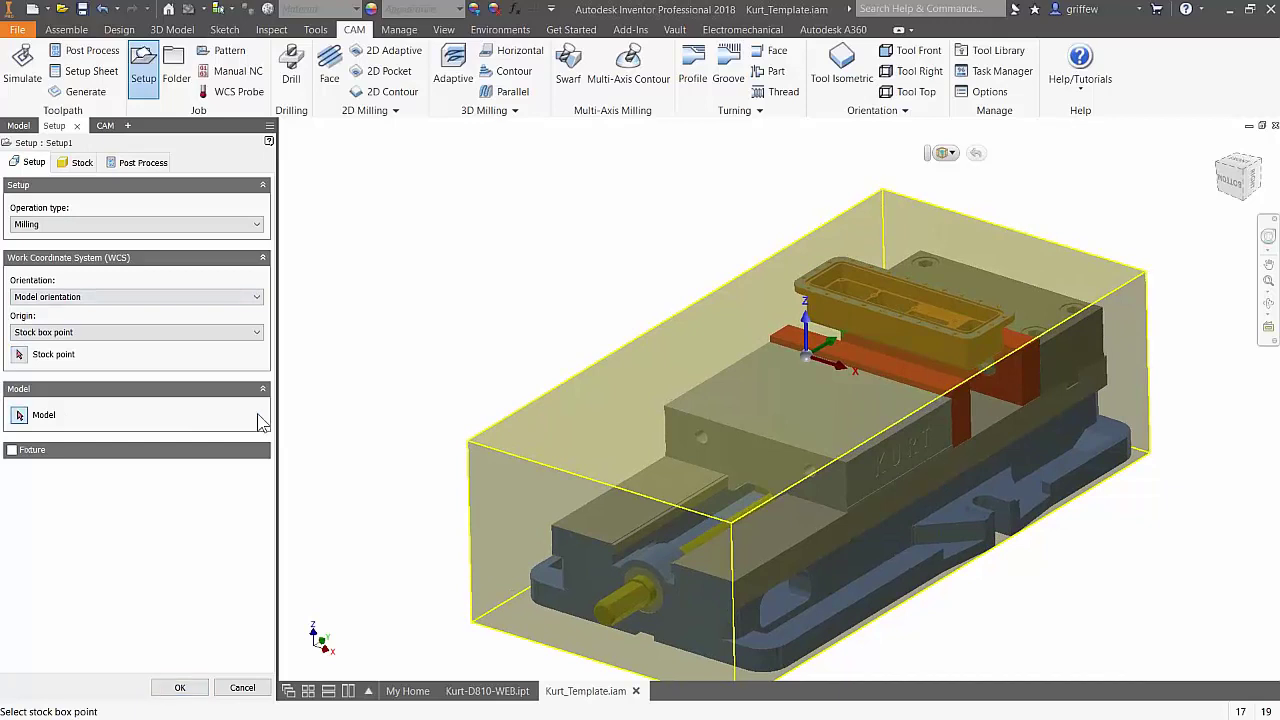
left_click(918, 318)
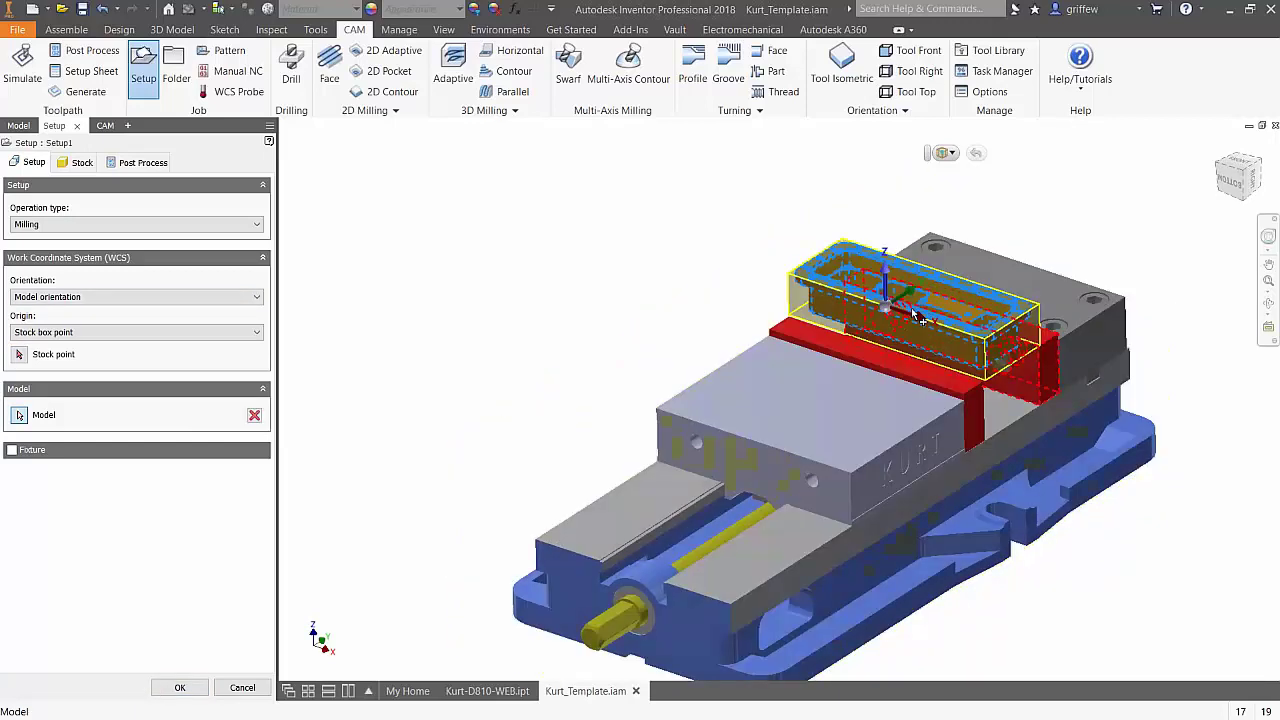
scroll(918, 318, "up", 5)
middle_click_drag(912, 310, 443, 289, "shift")
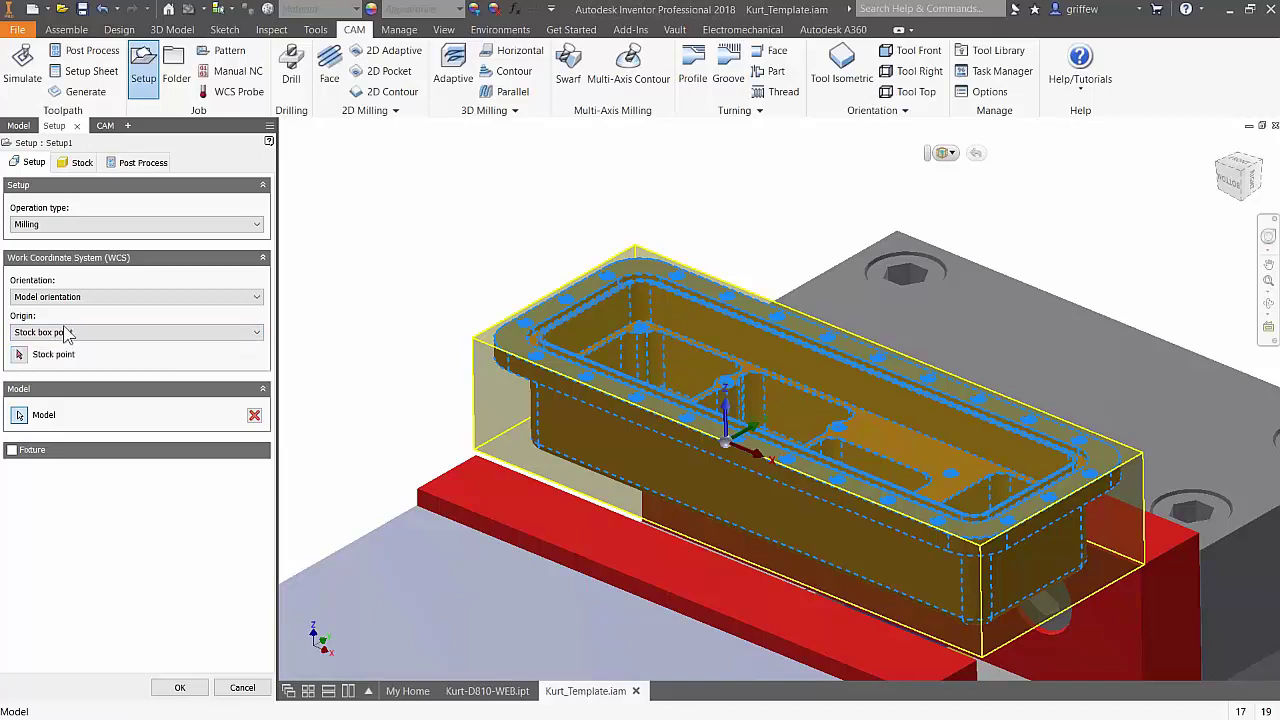
Step: Set the WCS origin to the stock box point at the center of the stock's top face
left_click(19, 355)
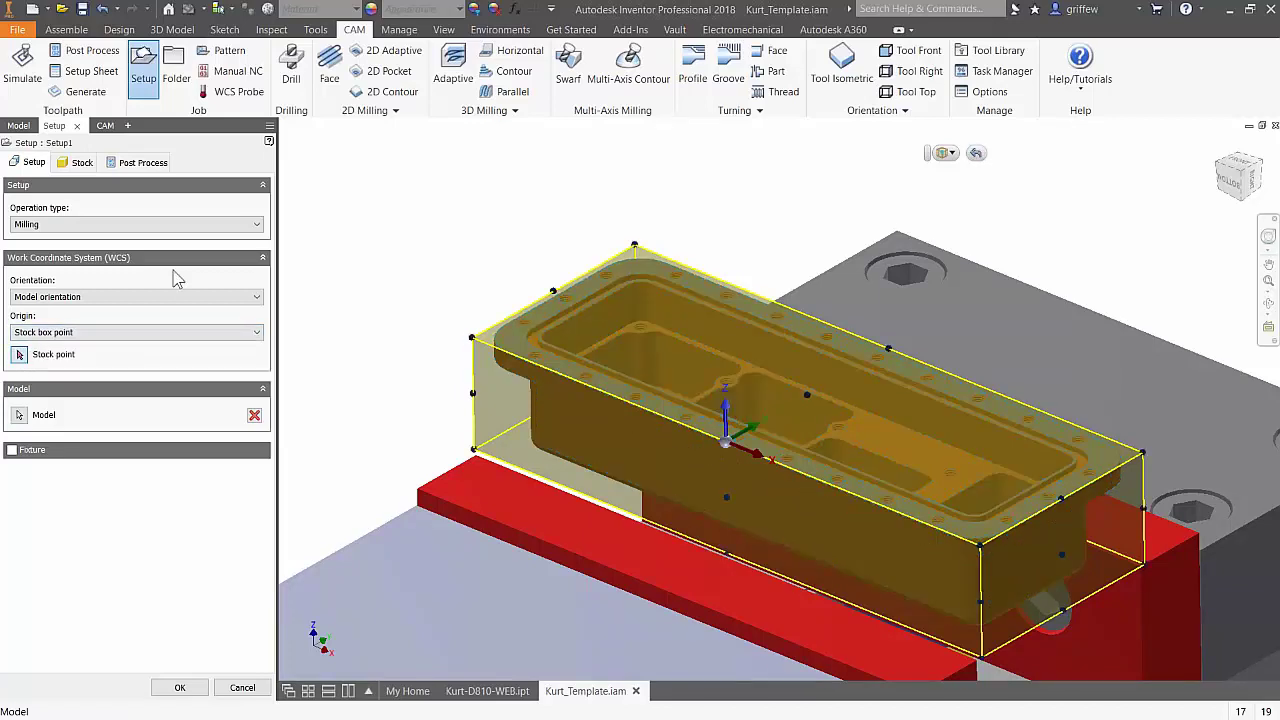
scroll(640, 260, "up", 1)
left_click(621, 247)
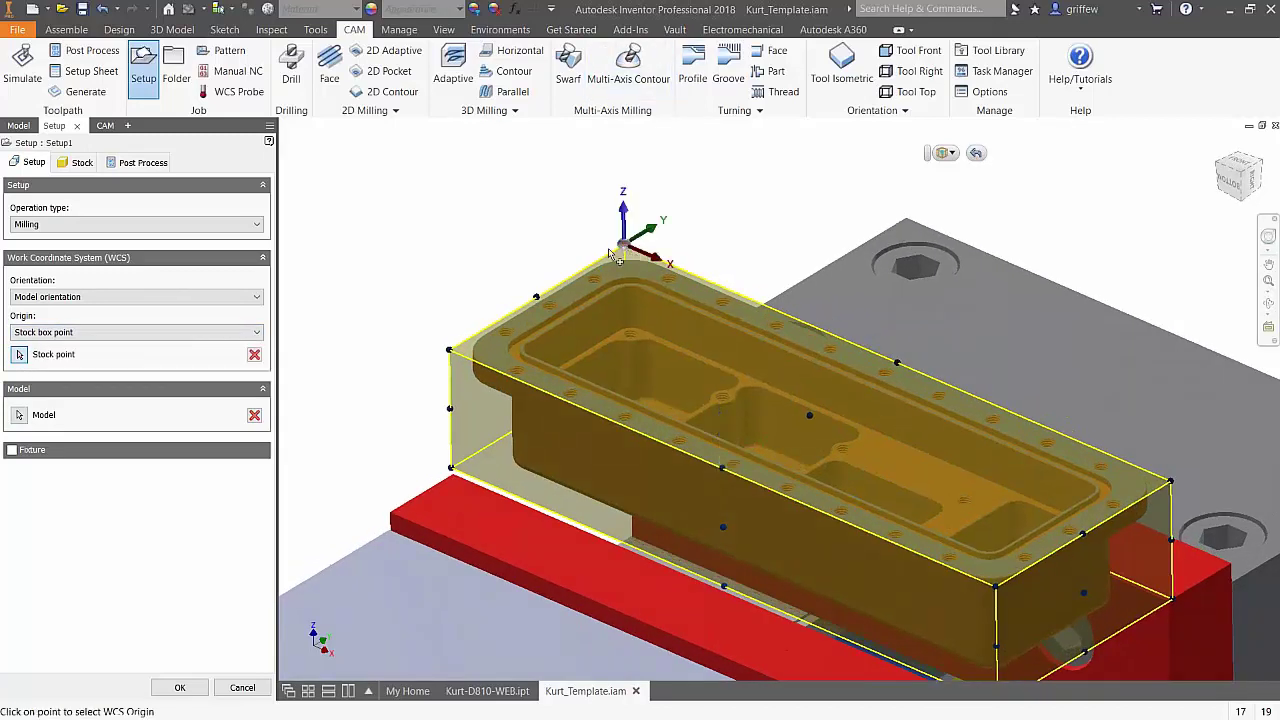
left_click(538, 299)
left_click(449, 352)
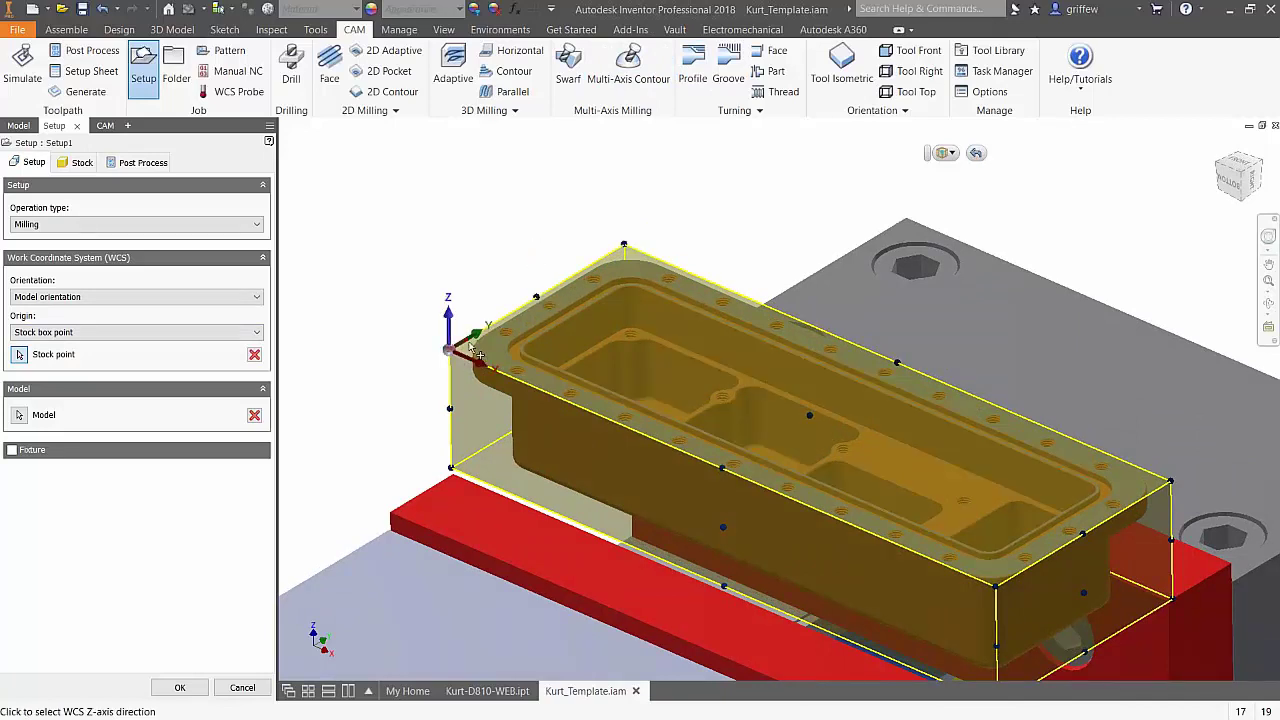
left_click(623, 245)
left_click(808, 416)
scroll(840, 400, "down", 2)
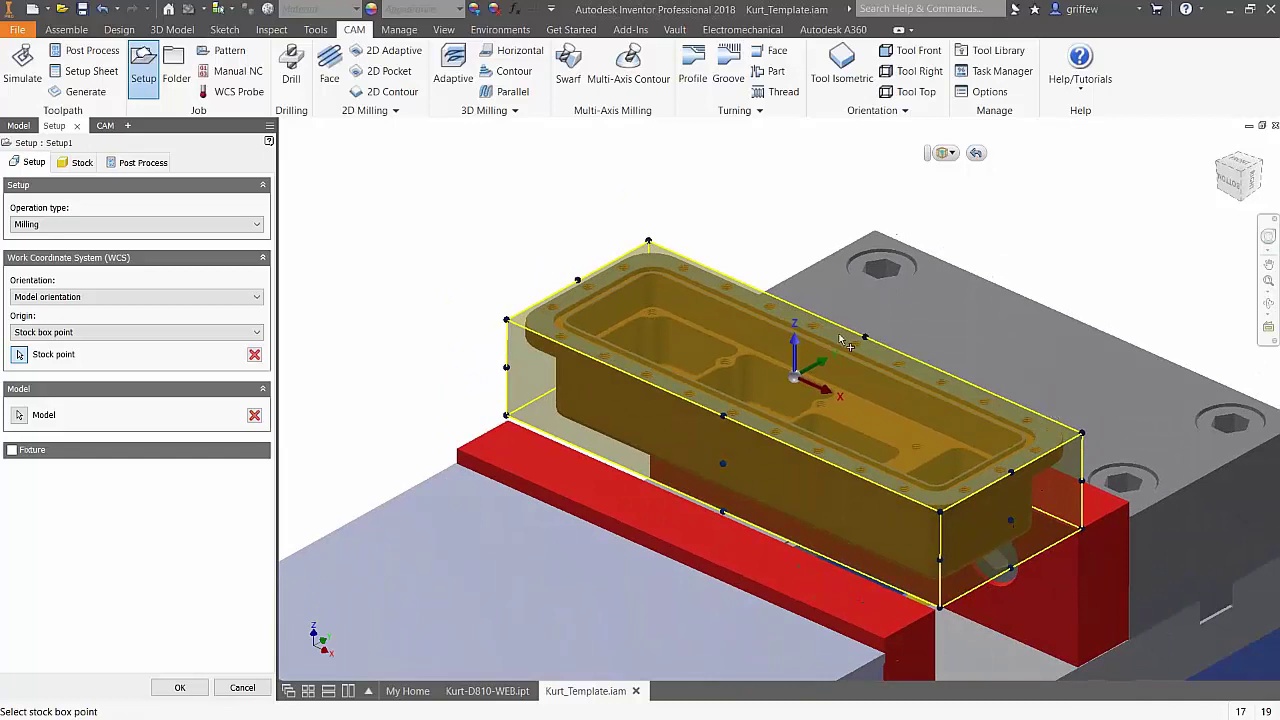
scroll(797, 380, "up", 1)
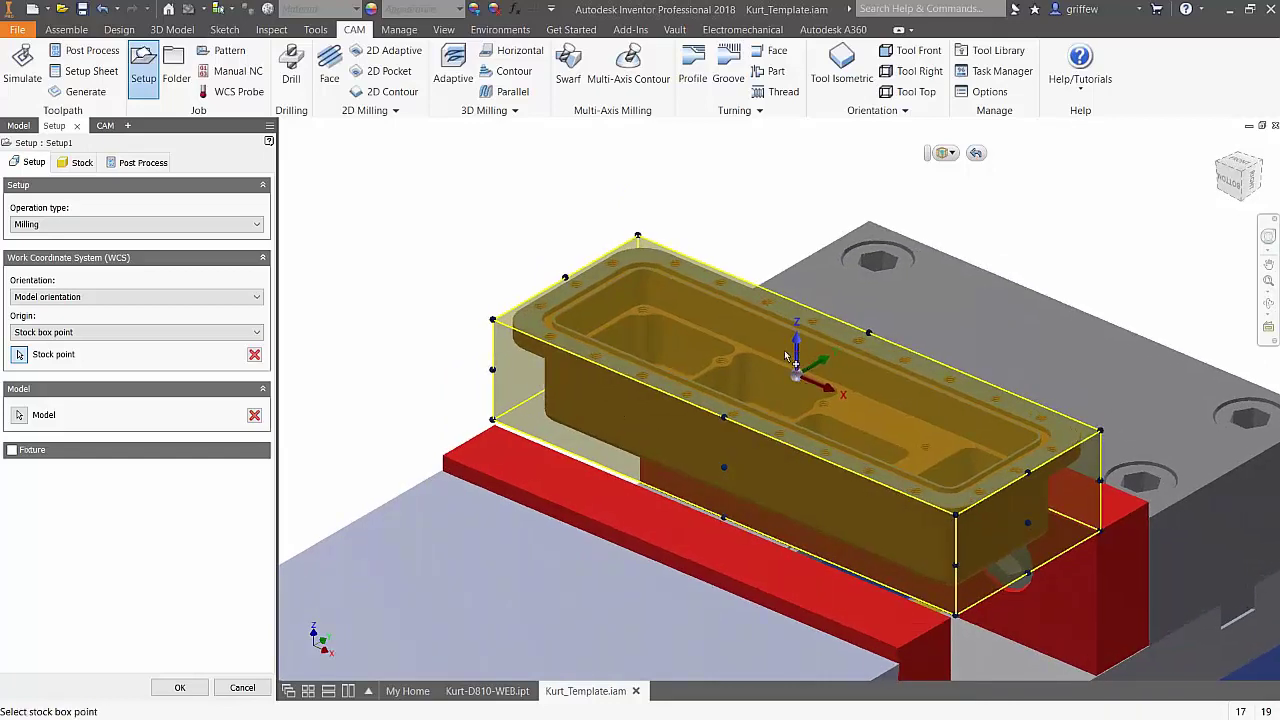
middle_click_drag(788, 370, 697, 206, "shift")
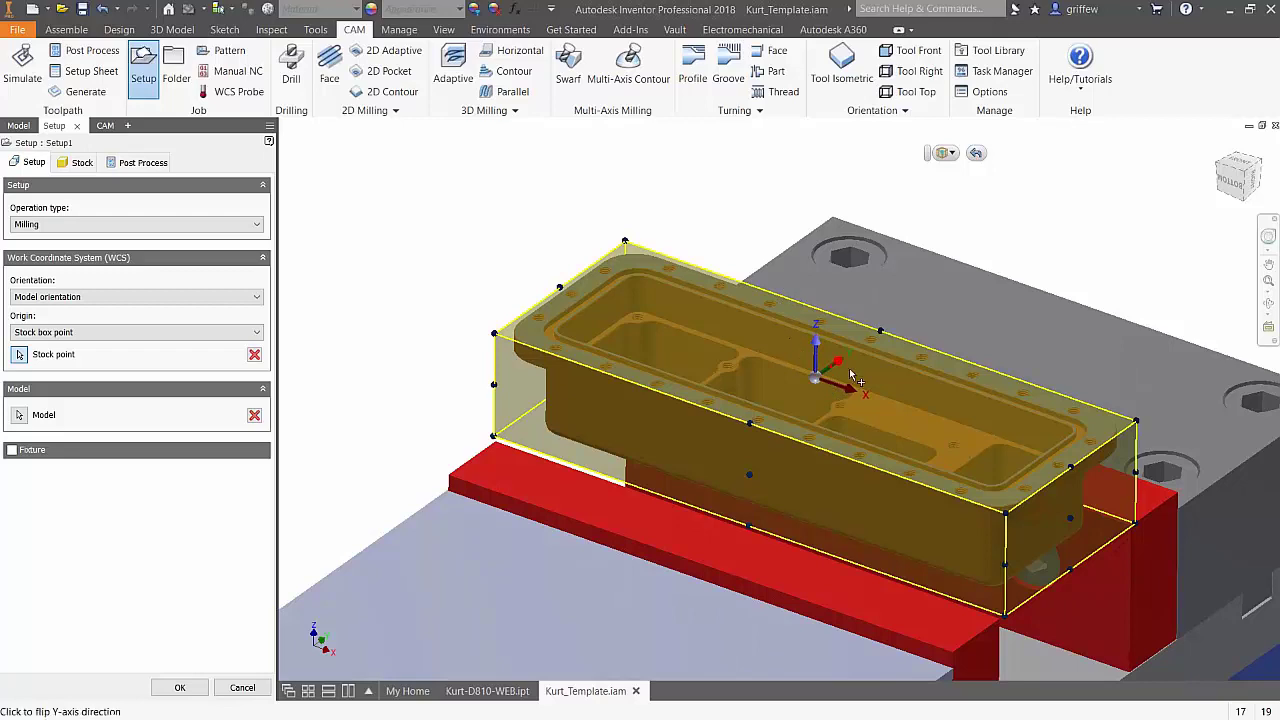
middle_click_drag(866, 398, 556, 481, "shift")
scroll(556, 481, "down", 2)
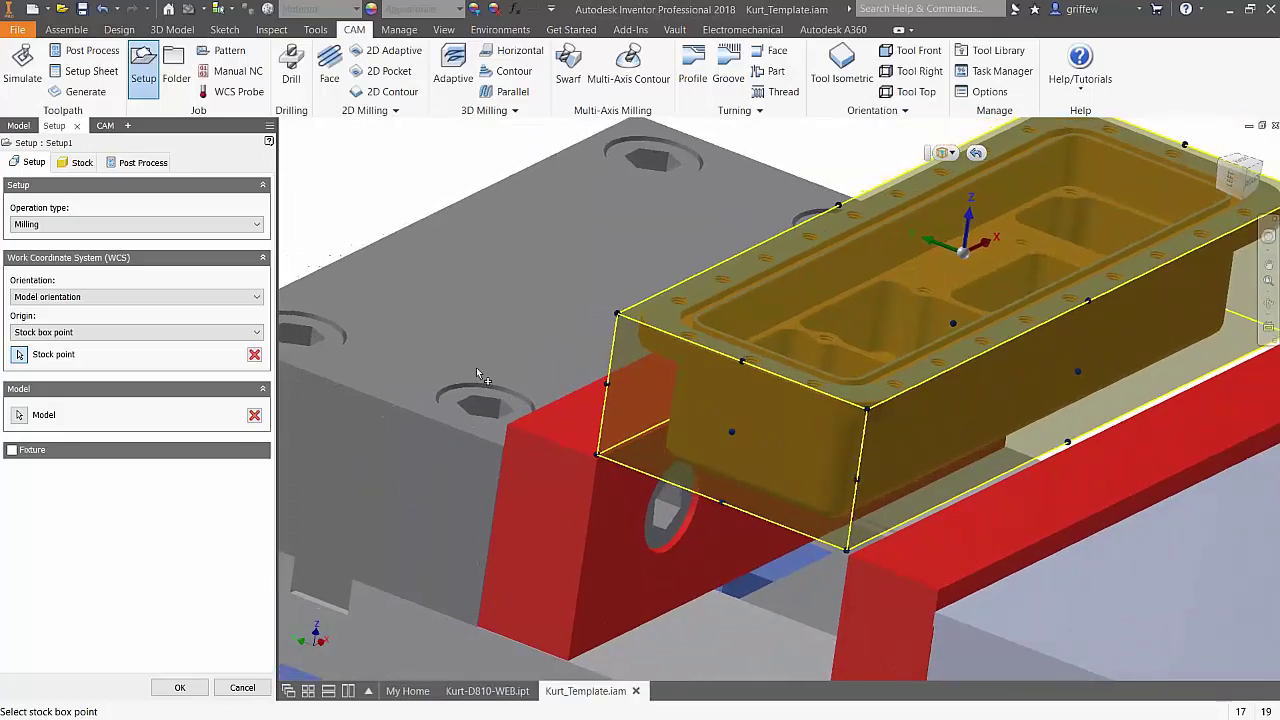
Step: Try the model origin as the WCS origin and examine its location from several angles
left_click(62, 334)
left_click(62, 348)
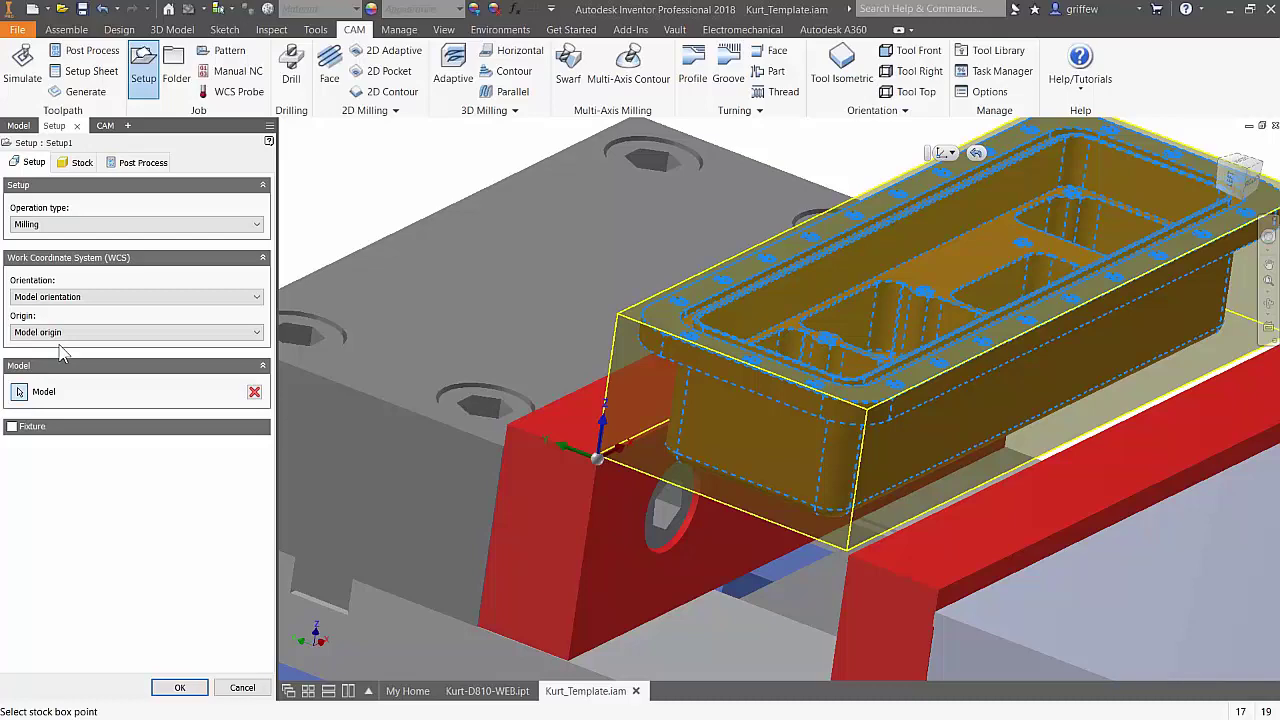
left_click(446, 280)
scroll(446, 277, "up", 3)
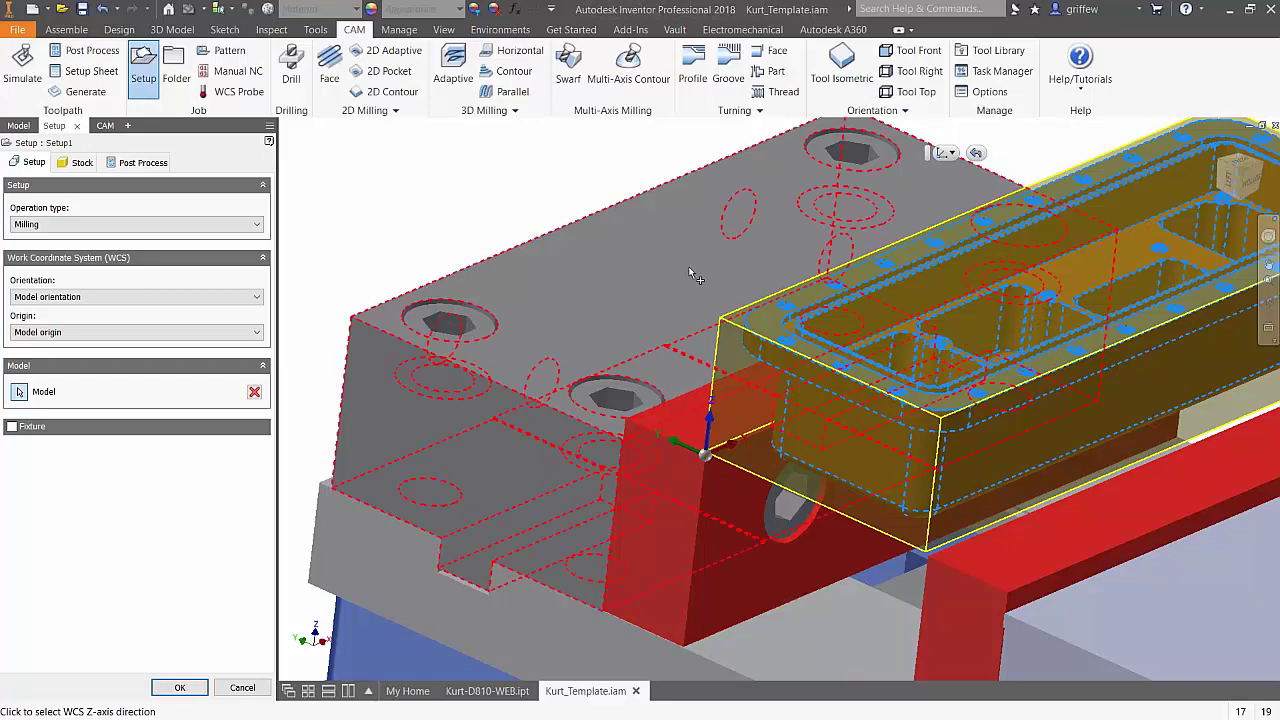
scroll(692, 274, "down", 2)
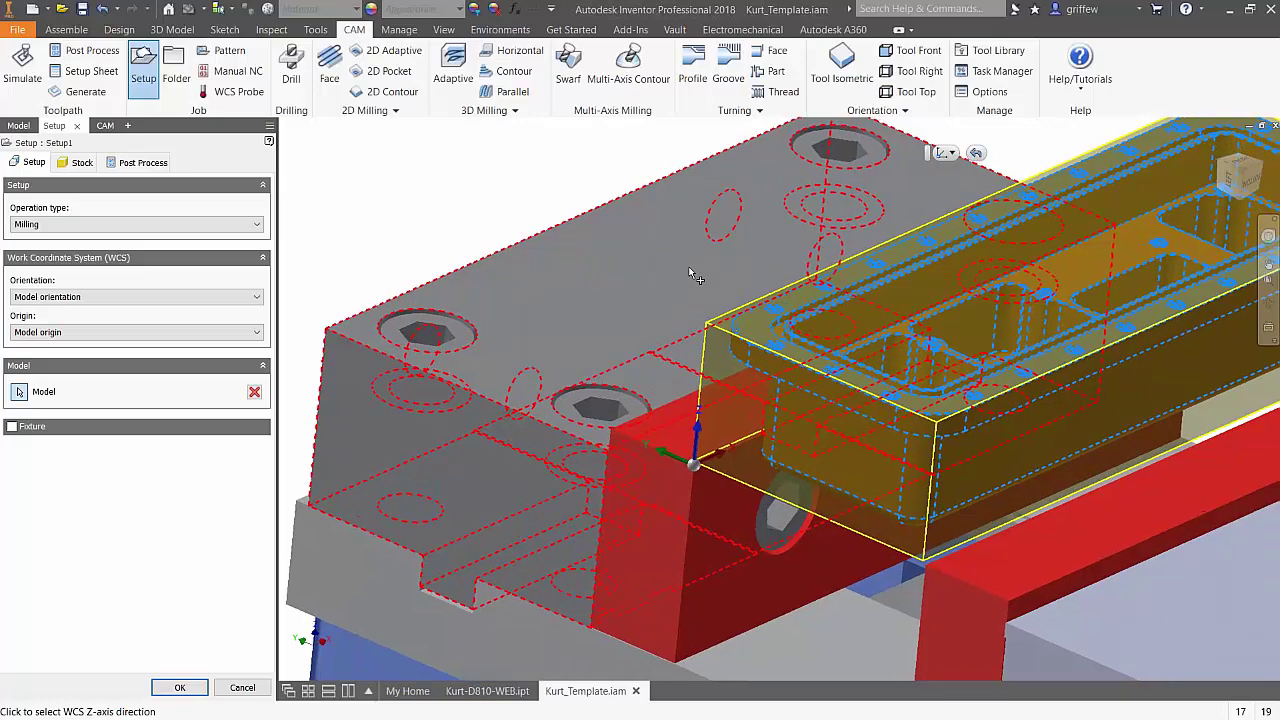
middle_click_drag(638, 276, 630, 242, "shift")
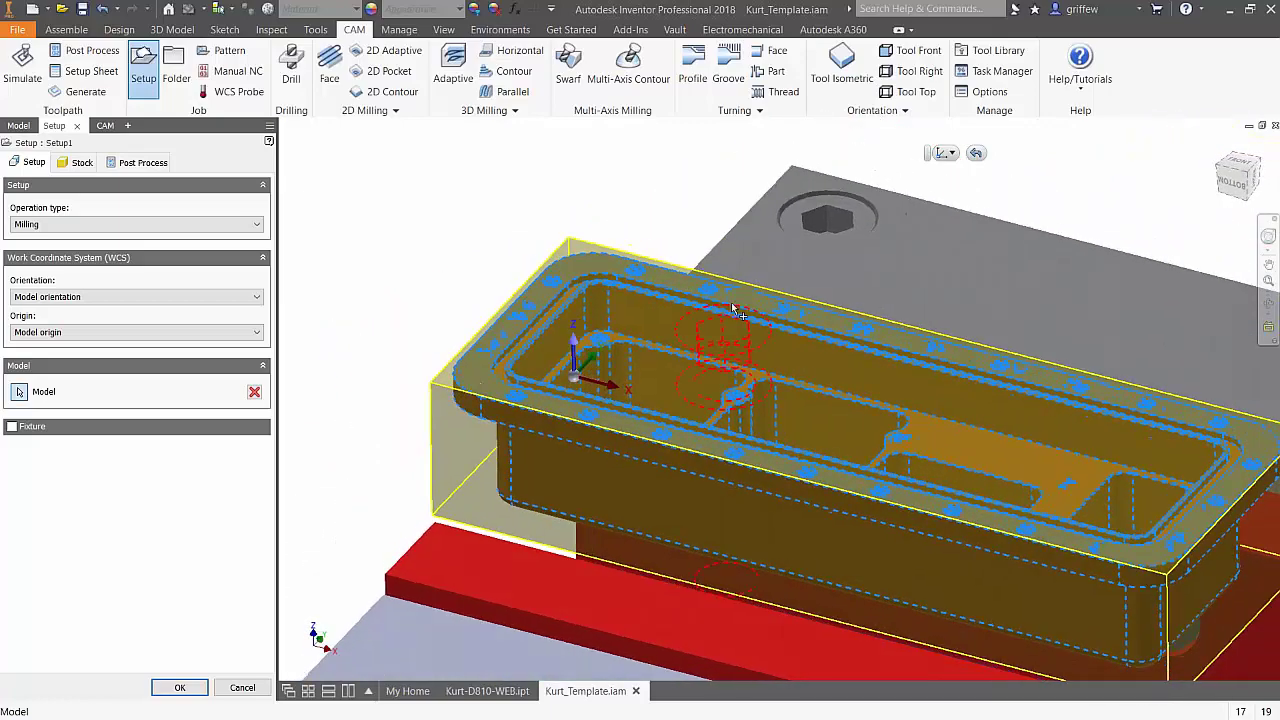
Step: Try a selected point as the WCS origin, using the rear bolt hole's circular edge on the vise's fixed jaw block
left_click(40, 332)
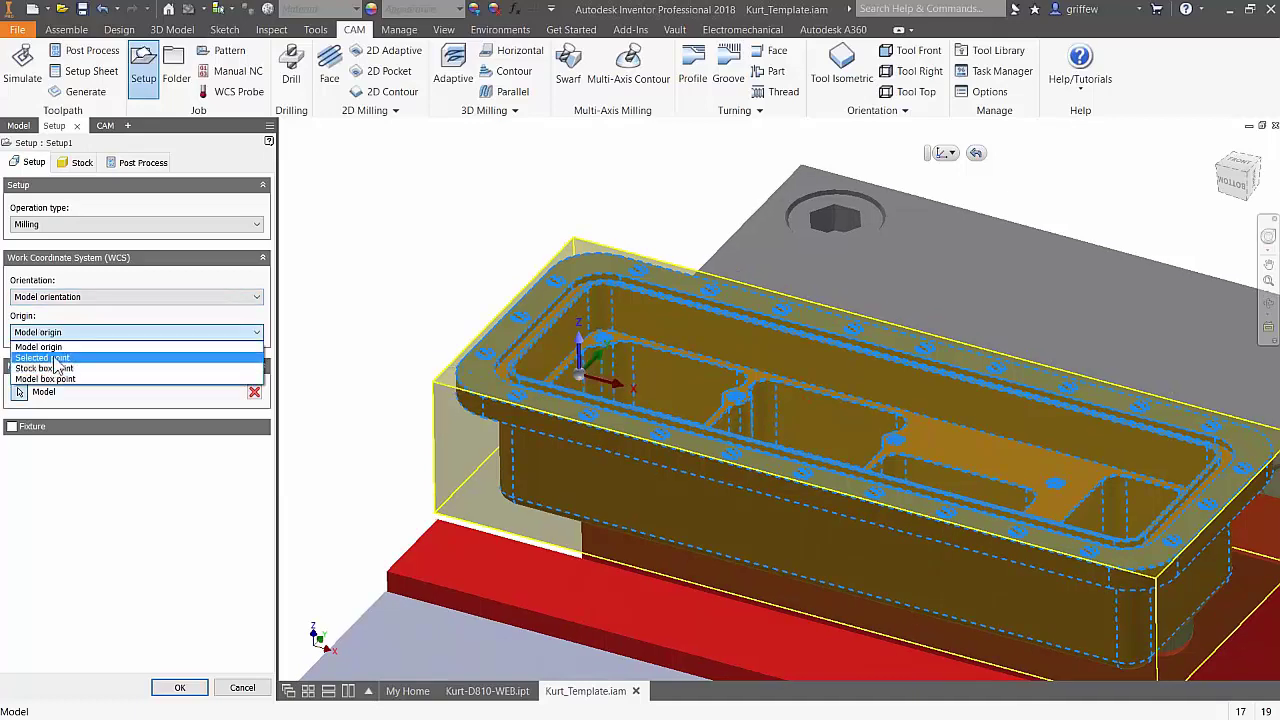
left_click(54, 358)
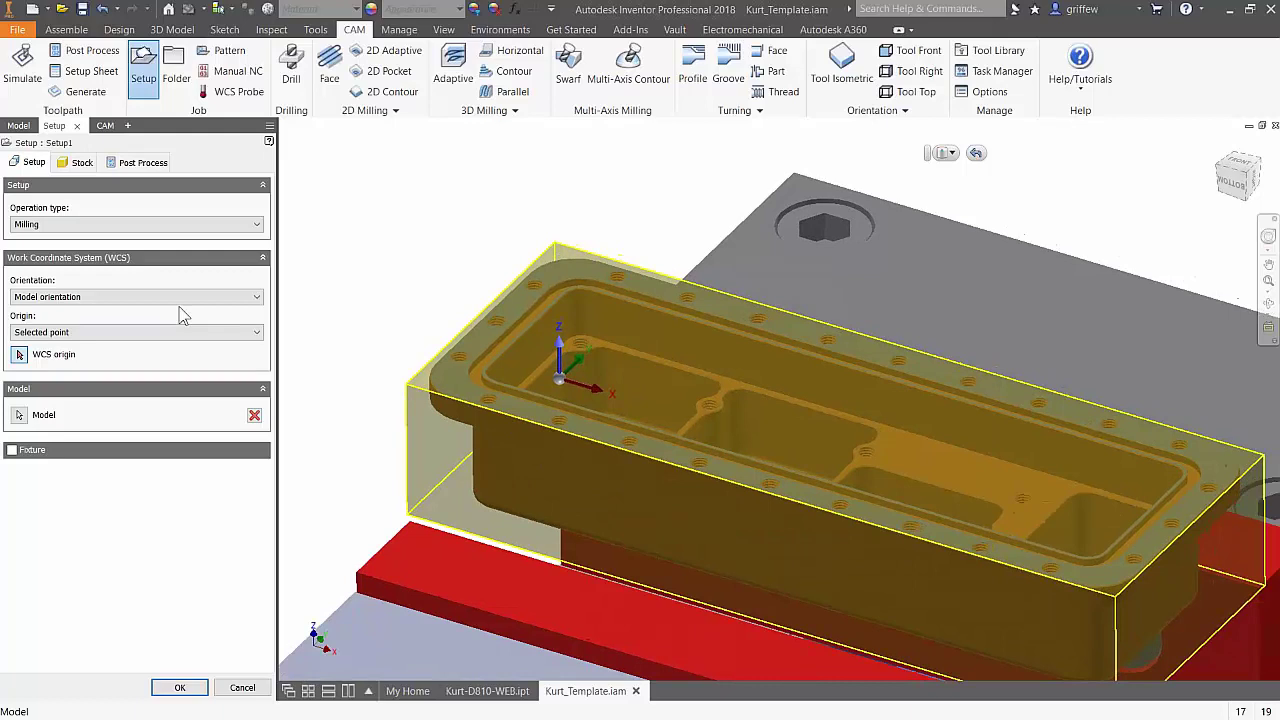
left_click(826, 218)
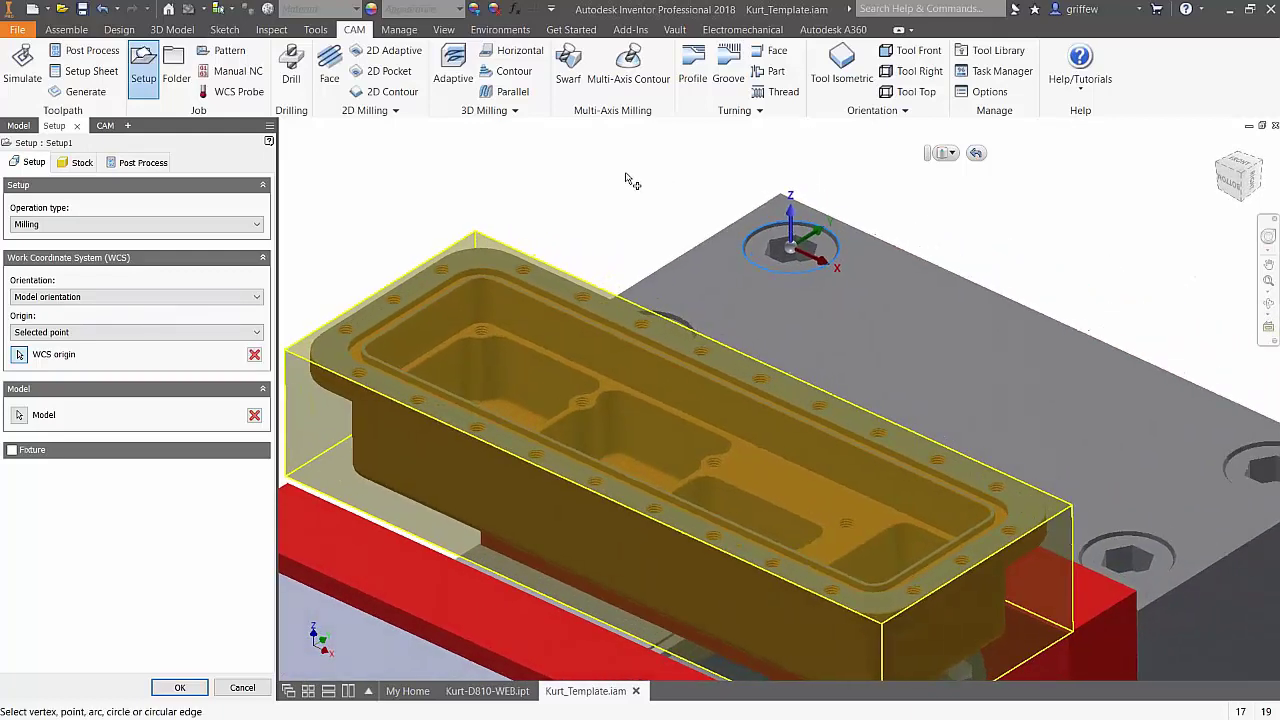
scroll(630, 180, "down", 3)
scroll(773, 160, "up", 5)
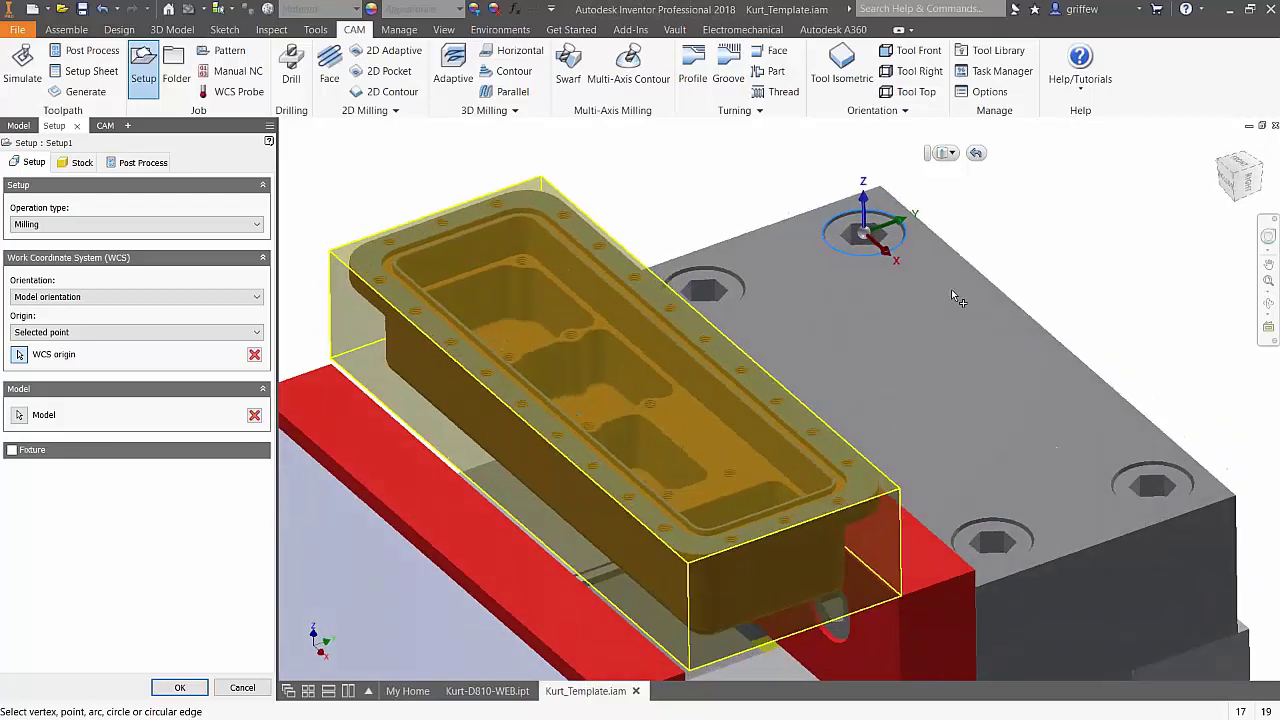
Step: Try the jaw block's rear corner and a flange hole as the WCS origin, and restore the stock box point
left_click(254, 354)
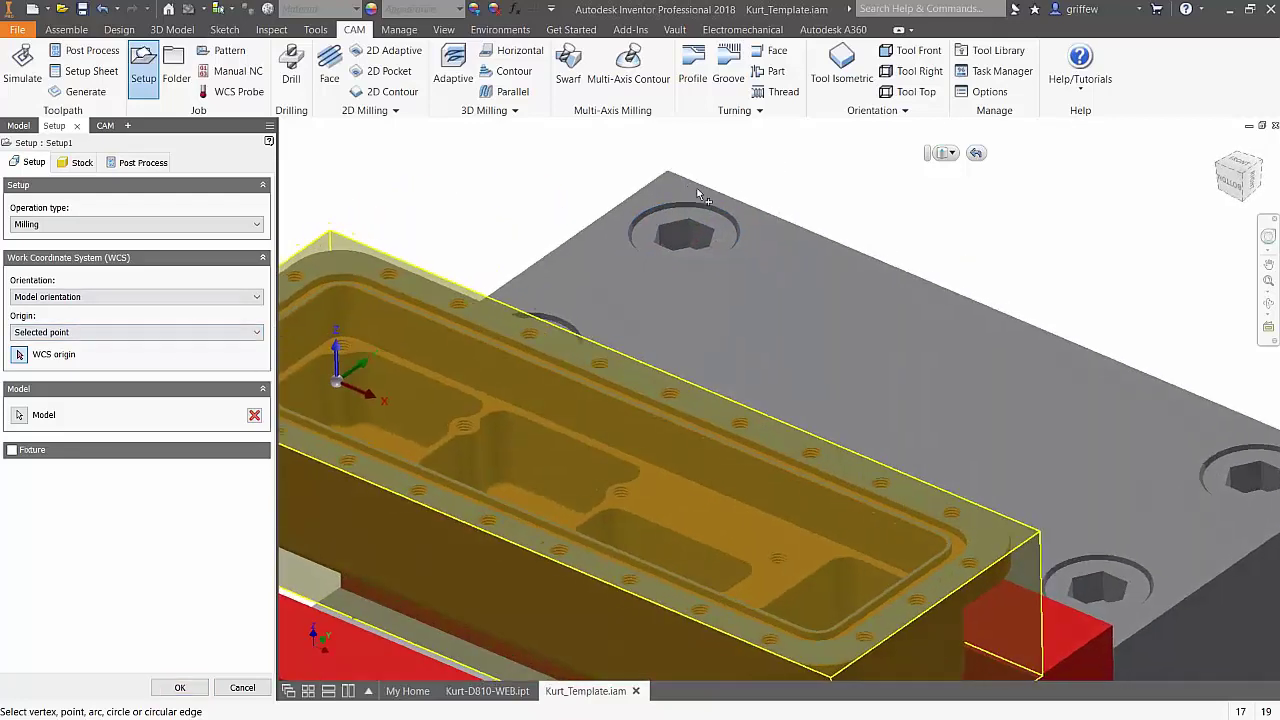
left_click(668, 174)
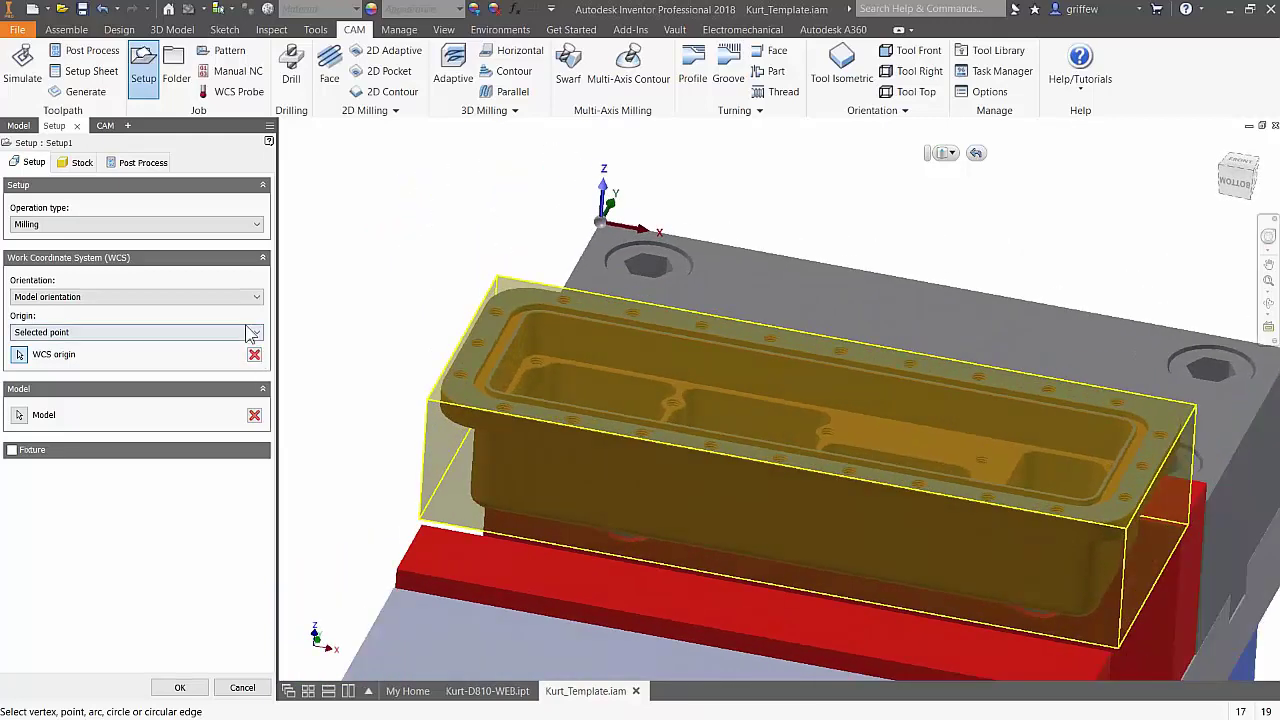
left_click(255, 355)
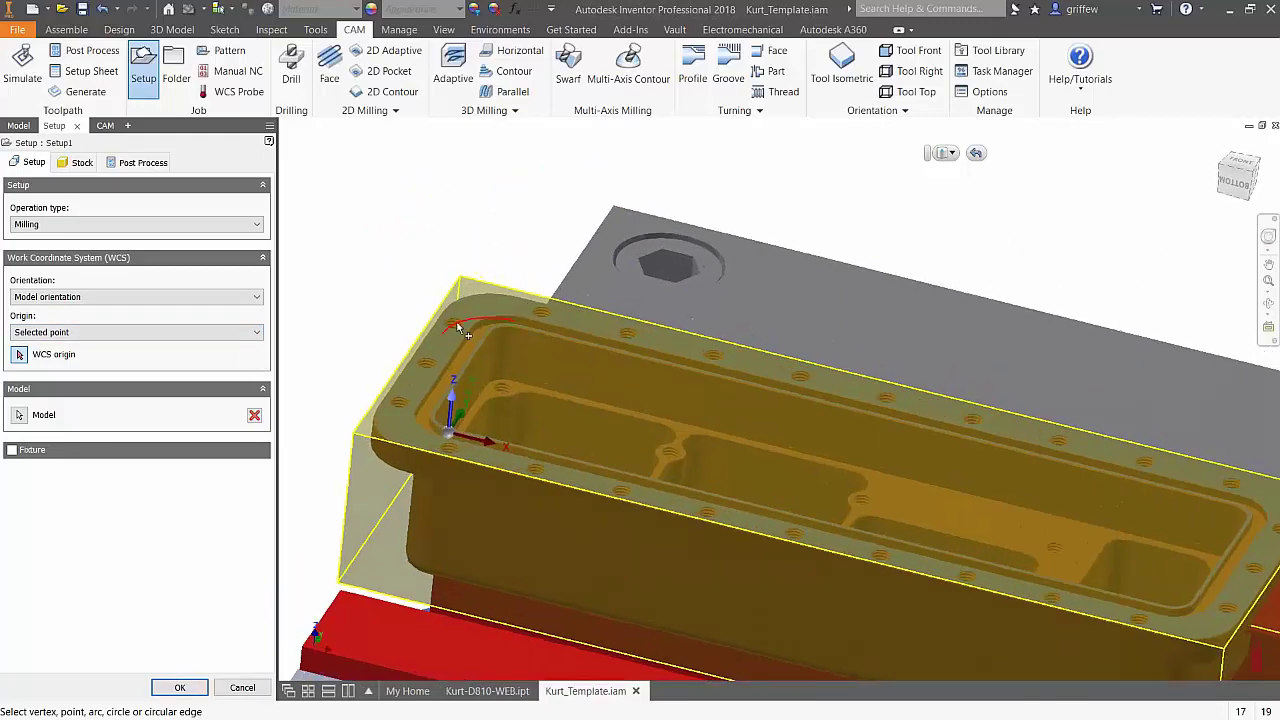
left_click(450, 324)
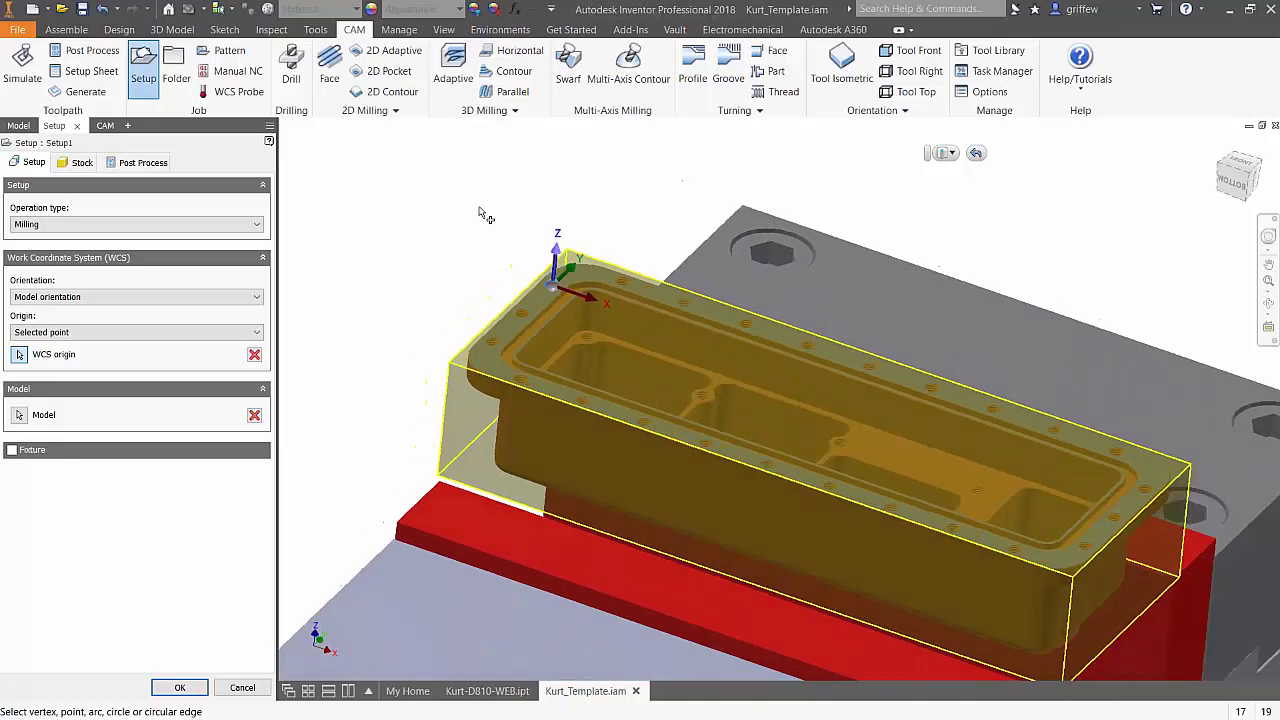
left_click(60, 332)
left_click(44, 368)
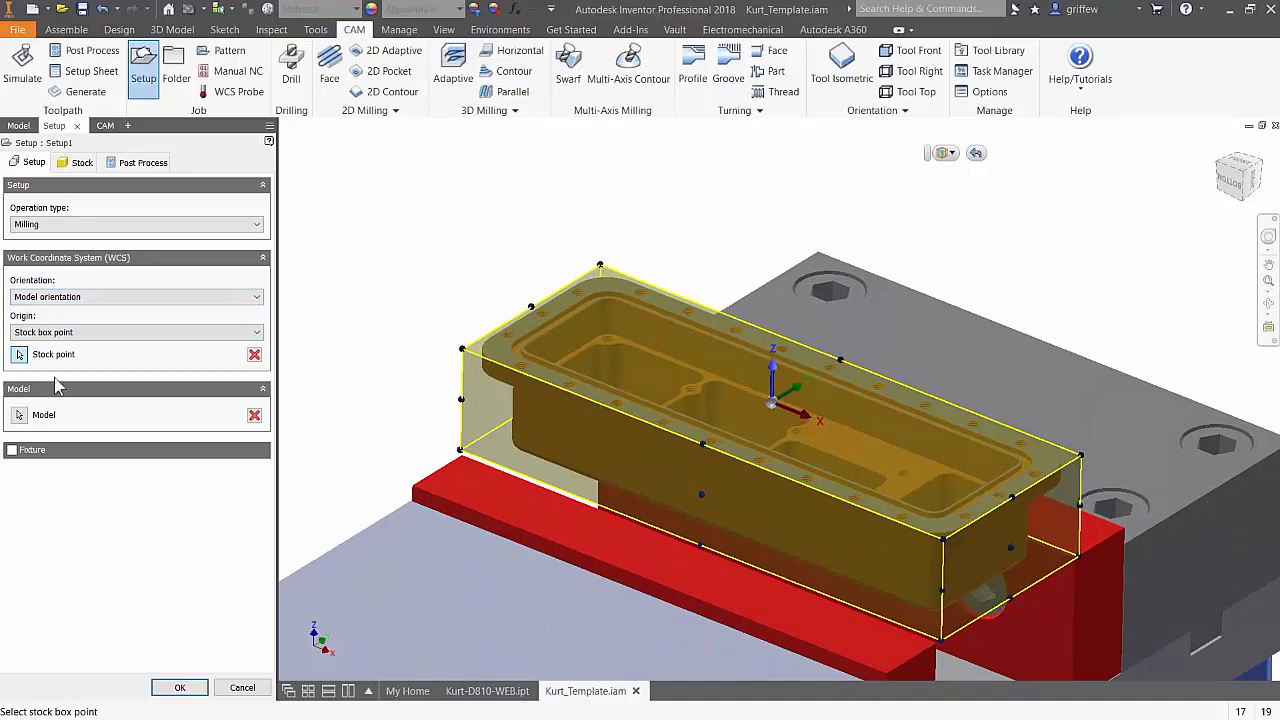
Step: Define the setup's stock as a fixed size box with a width of 8.25 in and a height of 2 in
left_click(80, 163)
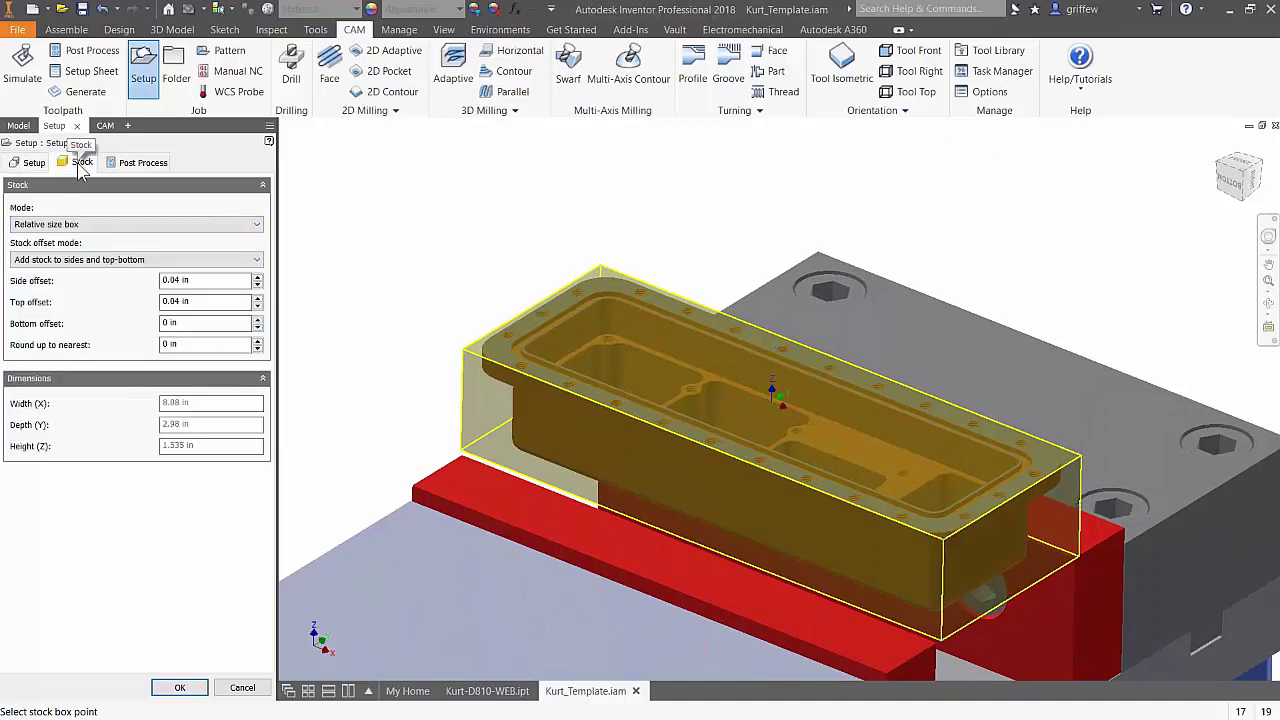
left_click(187, 225)
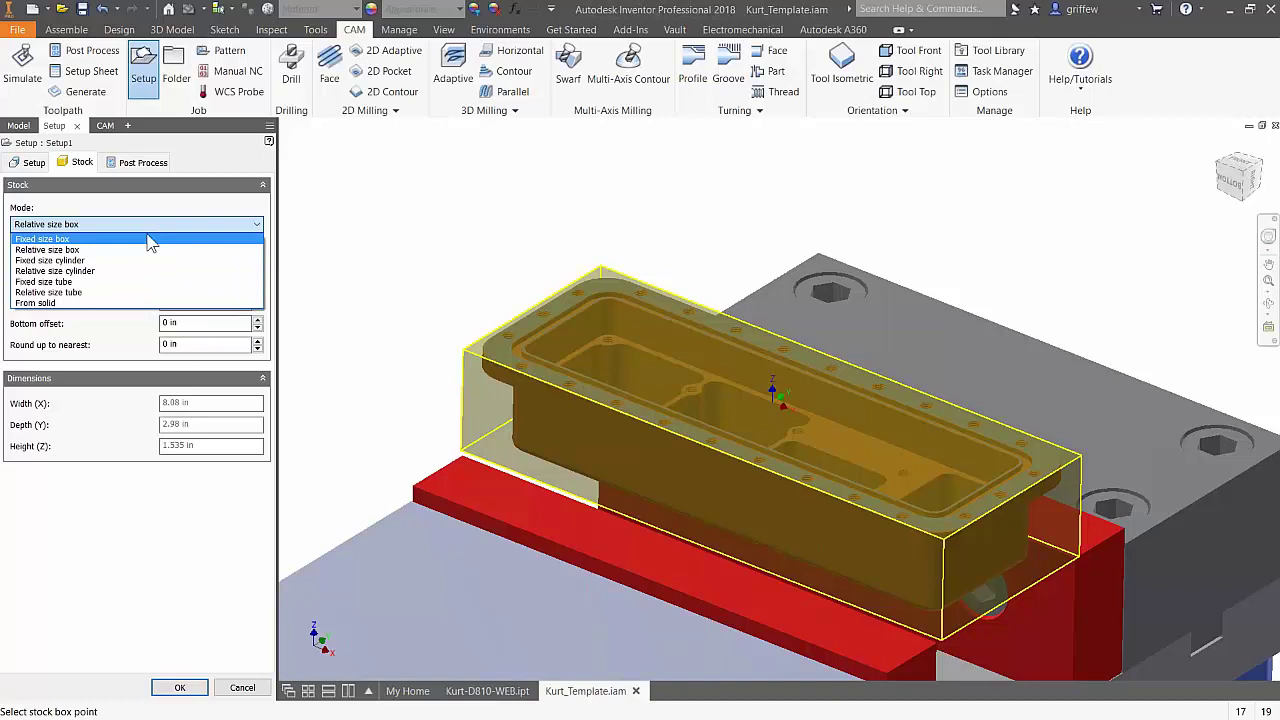
left_click(158, 240)
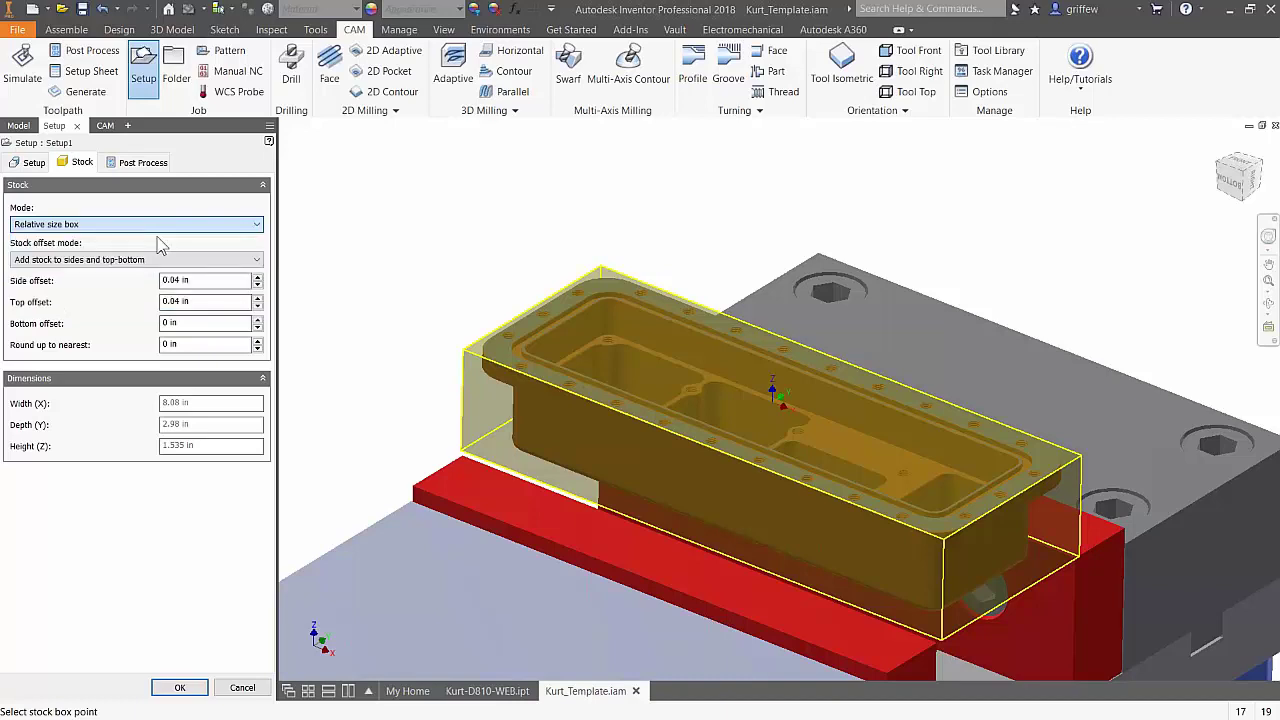
left_click(193, 247)
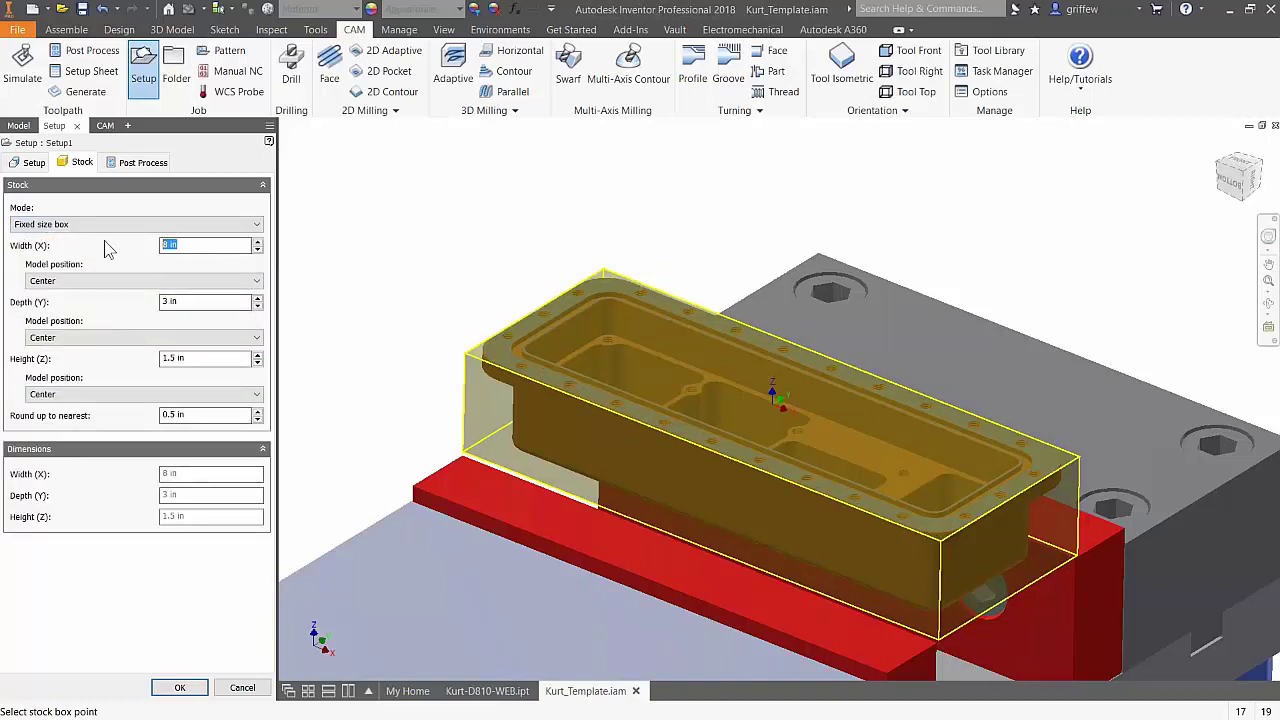
type("8.25")
left_click(208, 299)
left_click(200, 357)
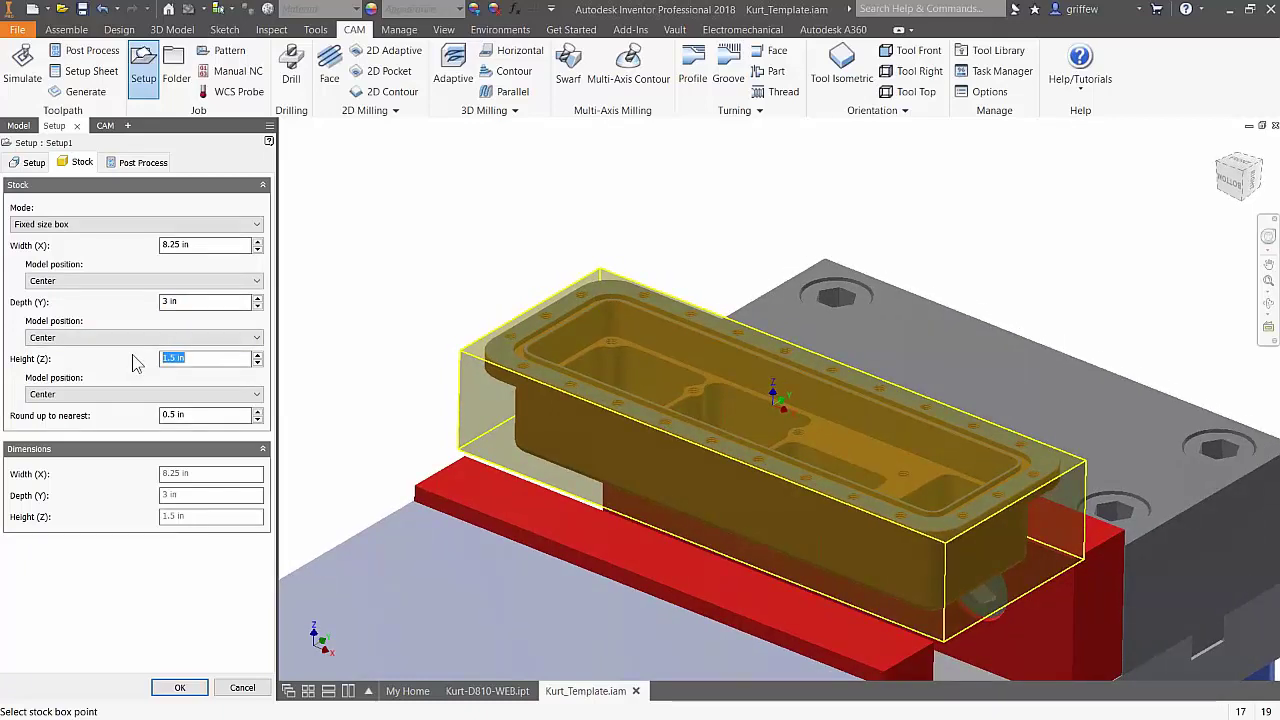
type("2")
Step: Set the model's height position in the stock to offset from top (+Z) with a 0.1 in offset
middle_click_drag(406, 300, 520, 333, "shift")
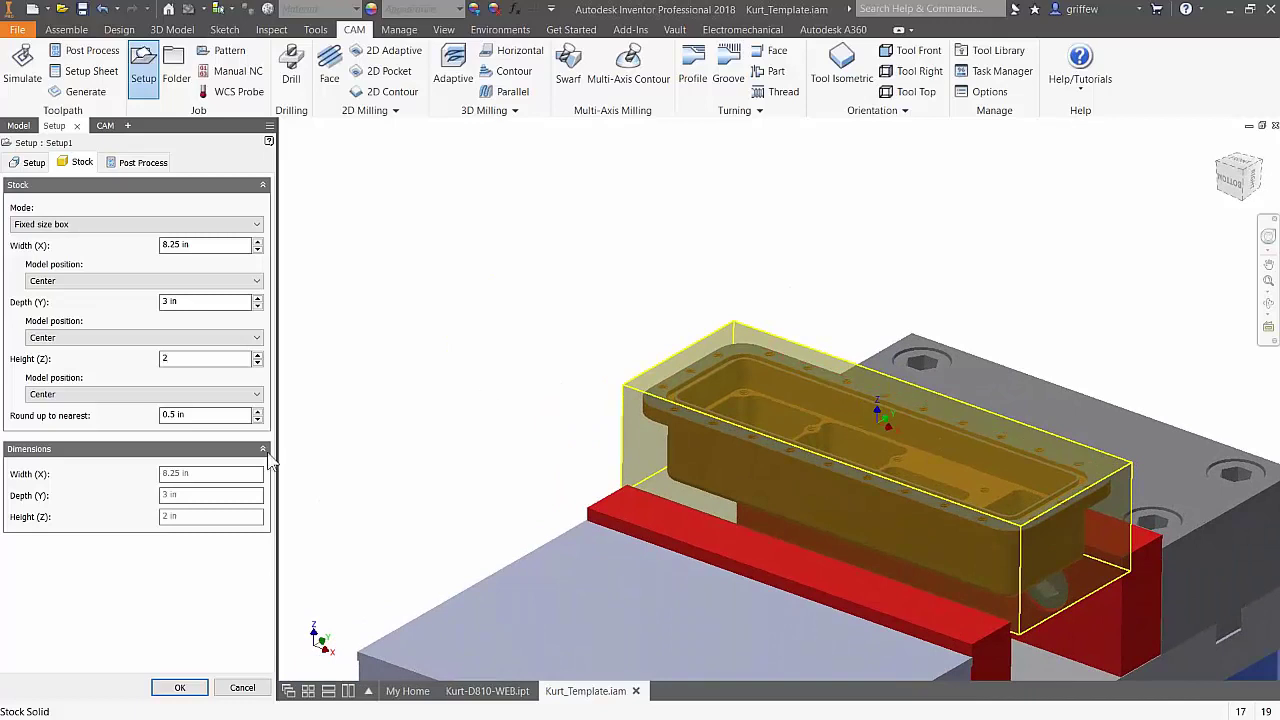
middle_click_drag(490, 370, 371, 380, "shift")
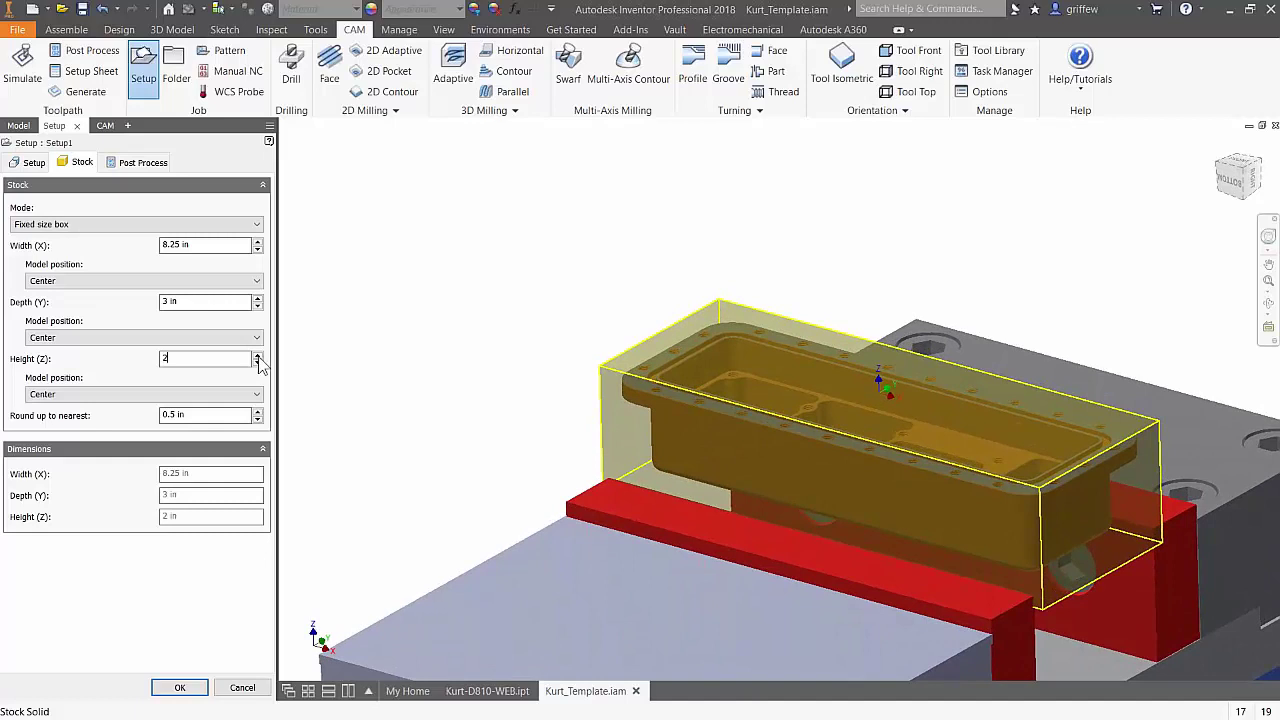
middle_click_drag(650, 372, 565, 383, "shift")
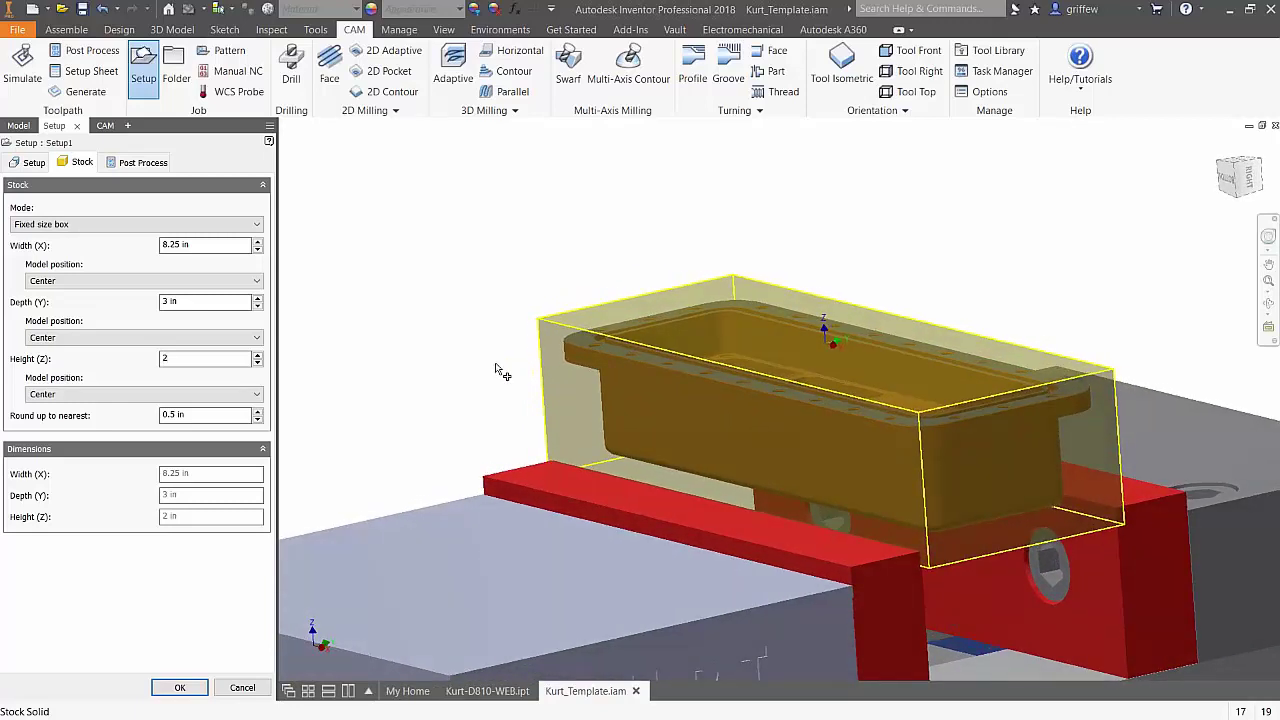
left_click(70, 395)
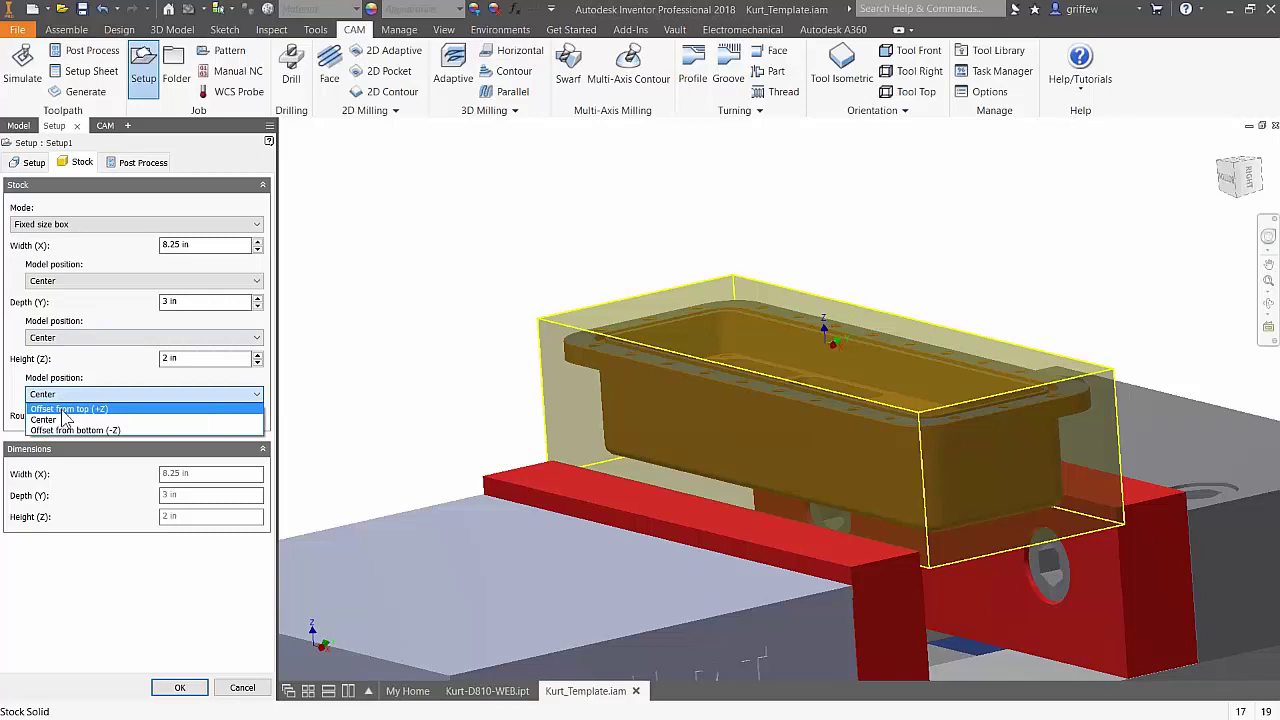
left_click(62, 411)
left_click_drag(196, 415, 135, 428)
type("-1")
middle_click_drag(743, 269, 990, 493, "shift")
middle_click_drag(978, 587, 744, 352, "shift")
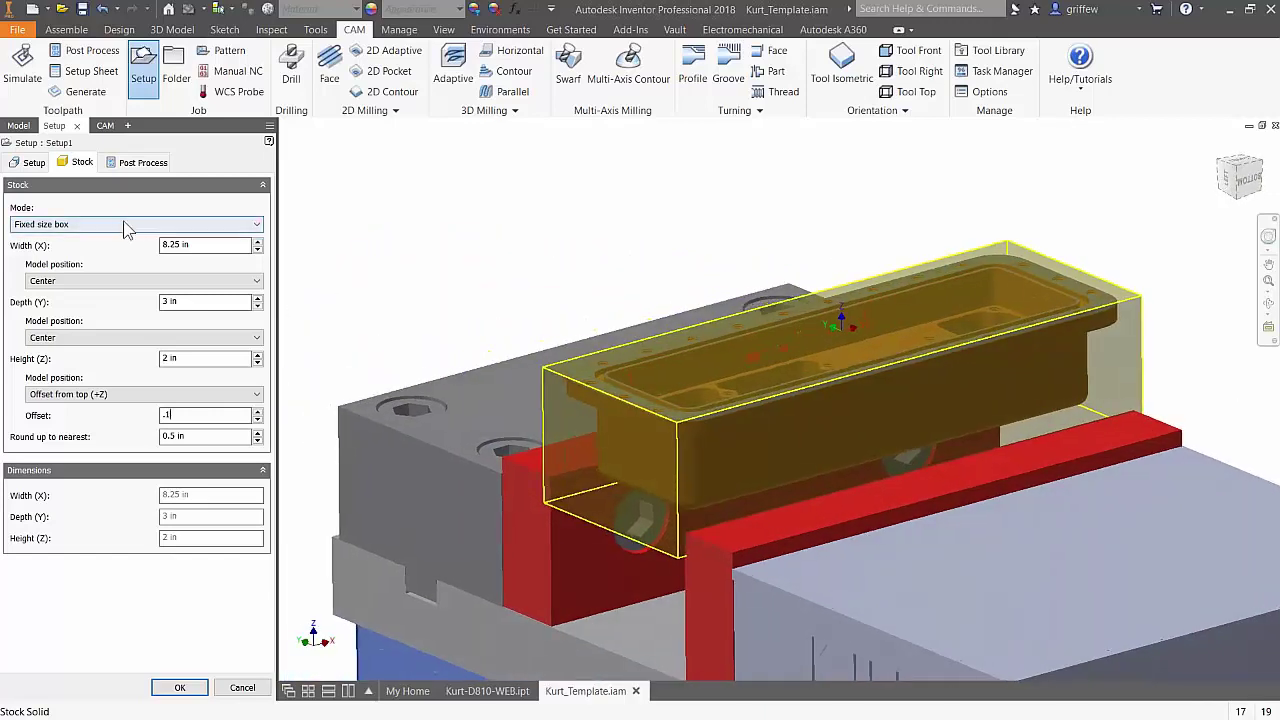
Step: Review the available stock modes, keep the fixed size box, and accept the milling setup
left_click(213, 227)
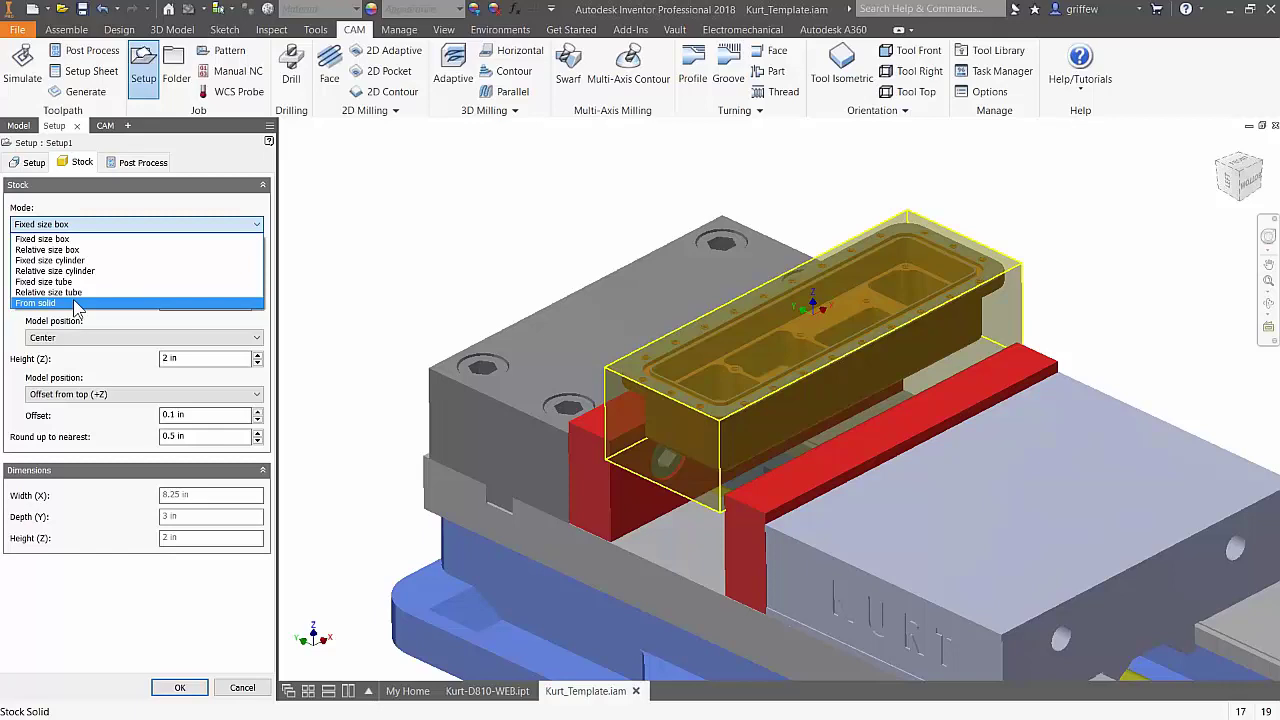
left_click(125, 224)
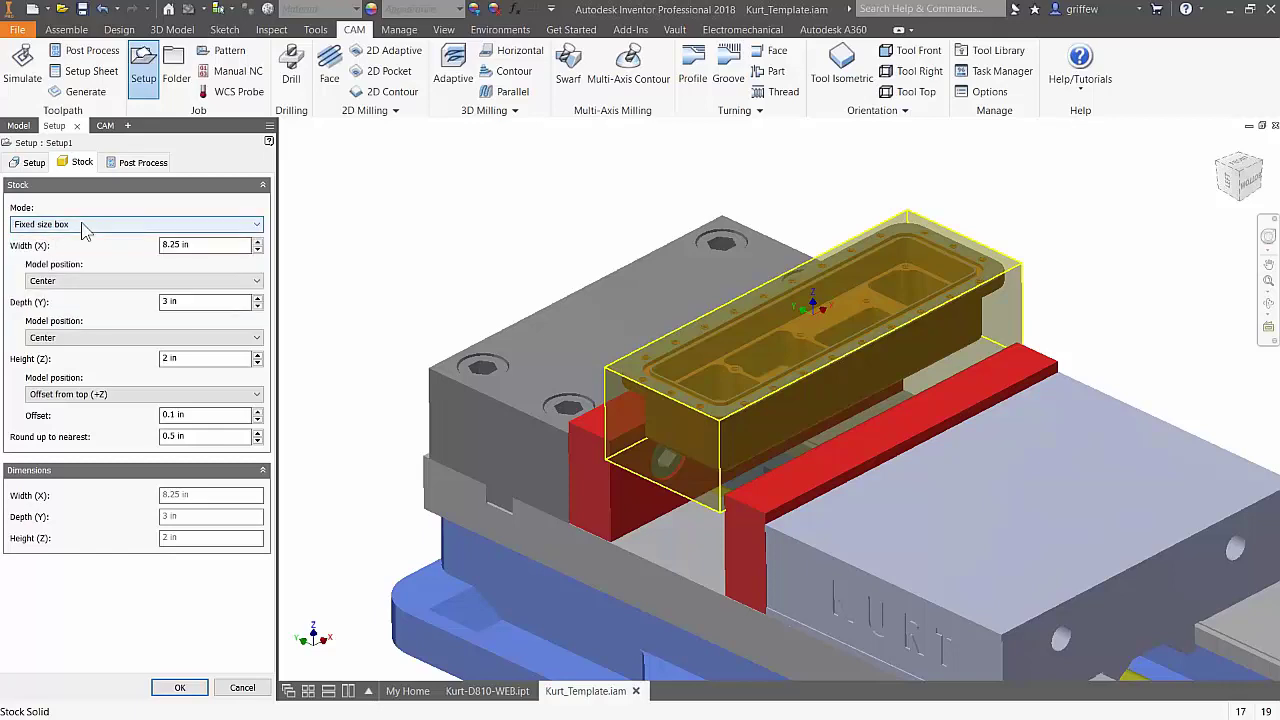
mouse_move(85, 230)
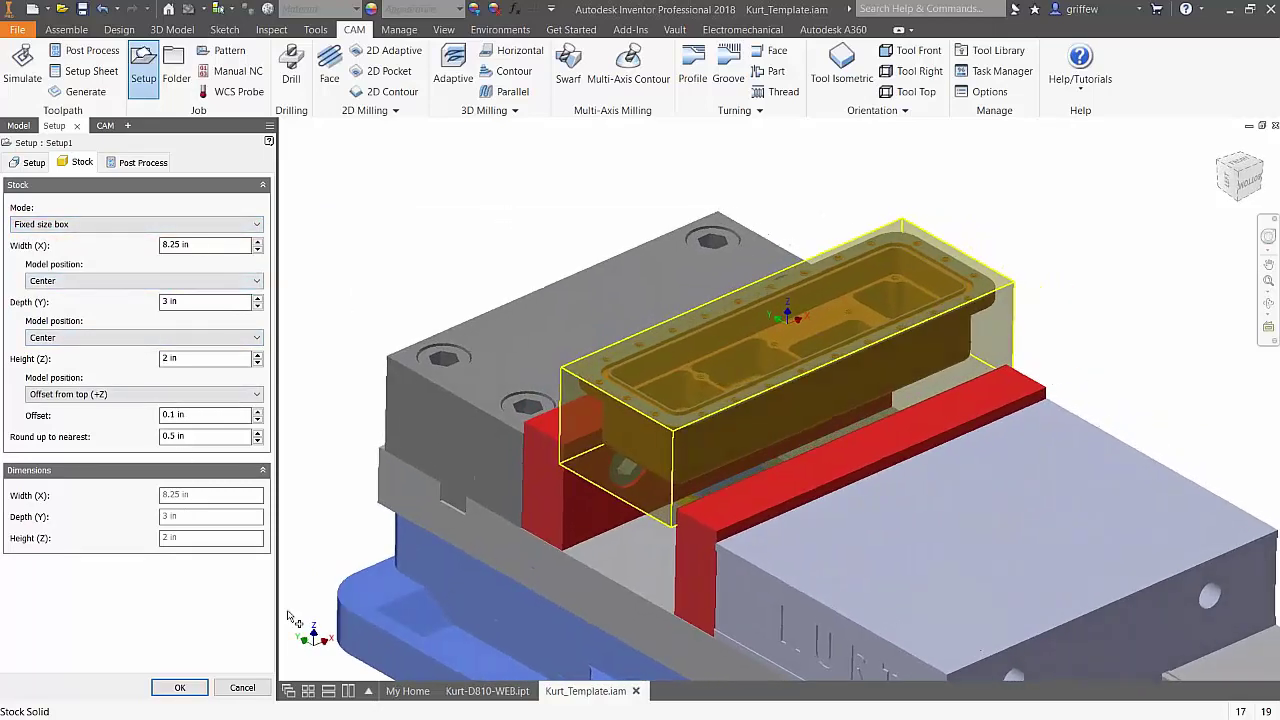
left_click(176, 687)
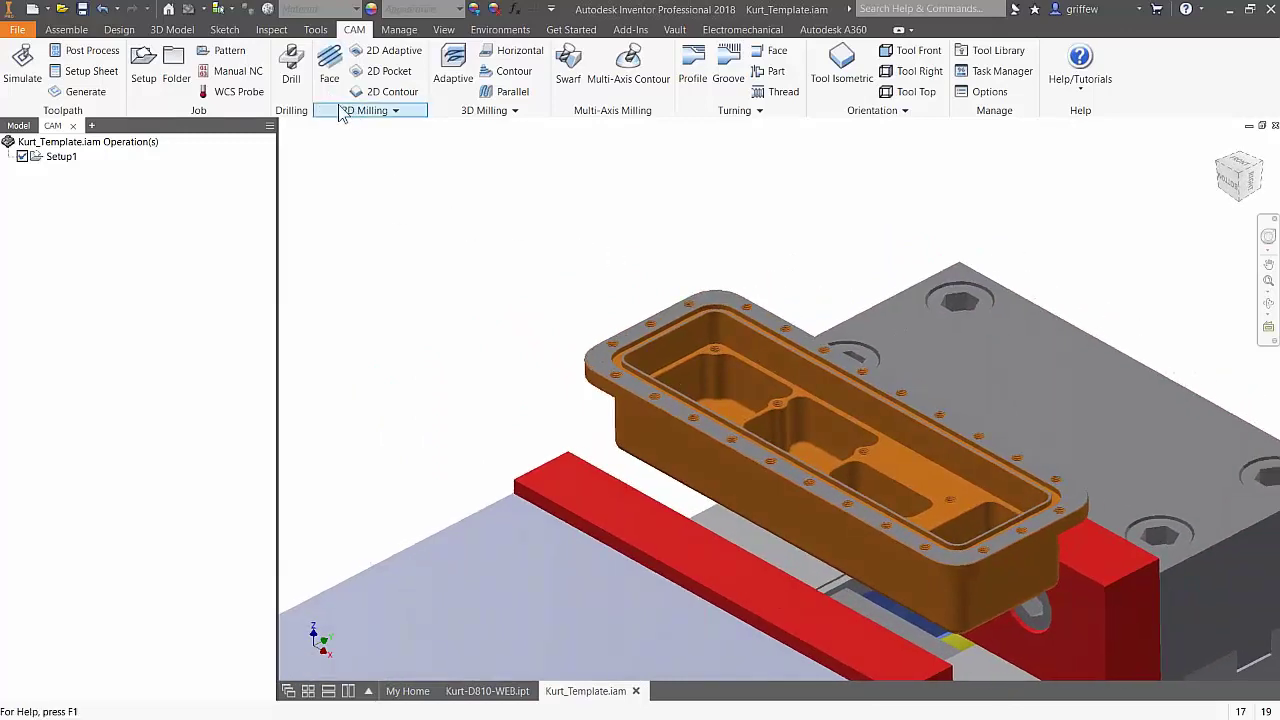
left_click(328, 78)
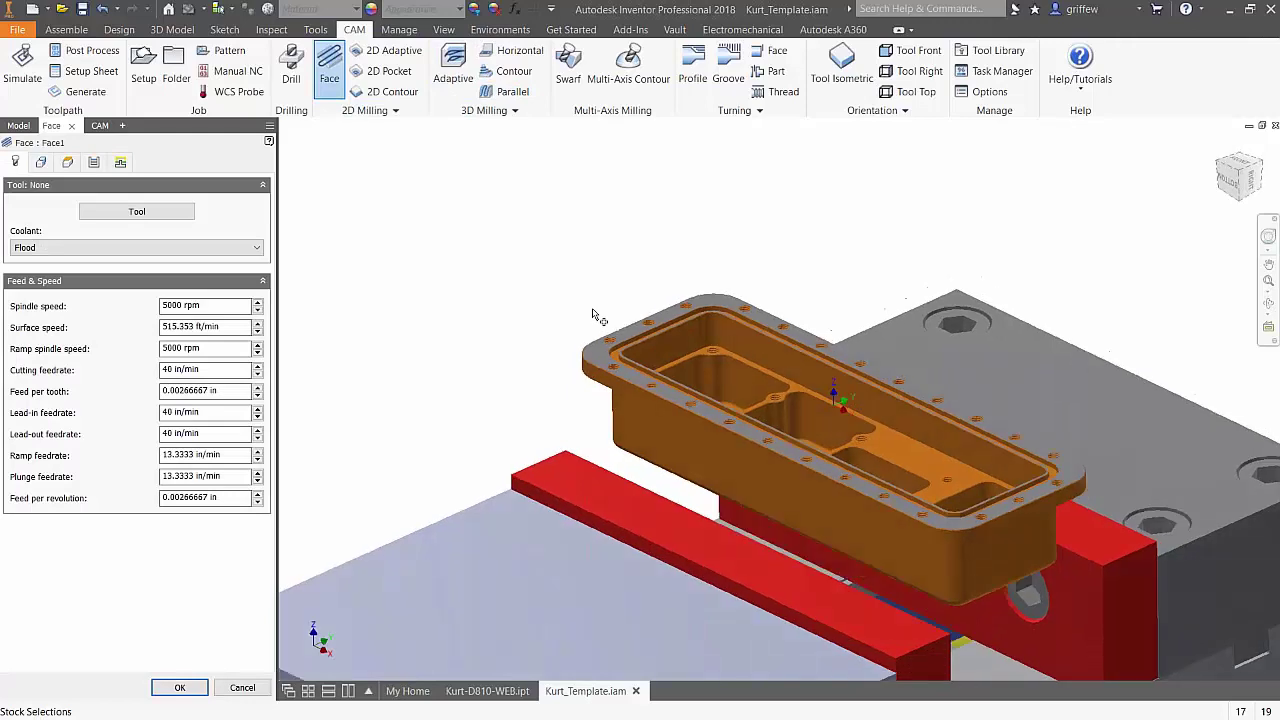
middle_click_drag(605, 320, 568, 257, "shift")
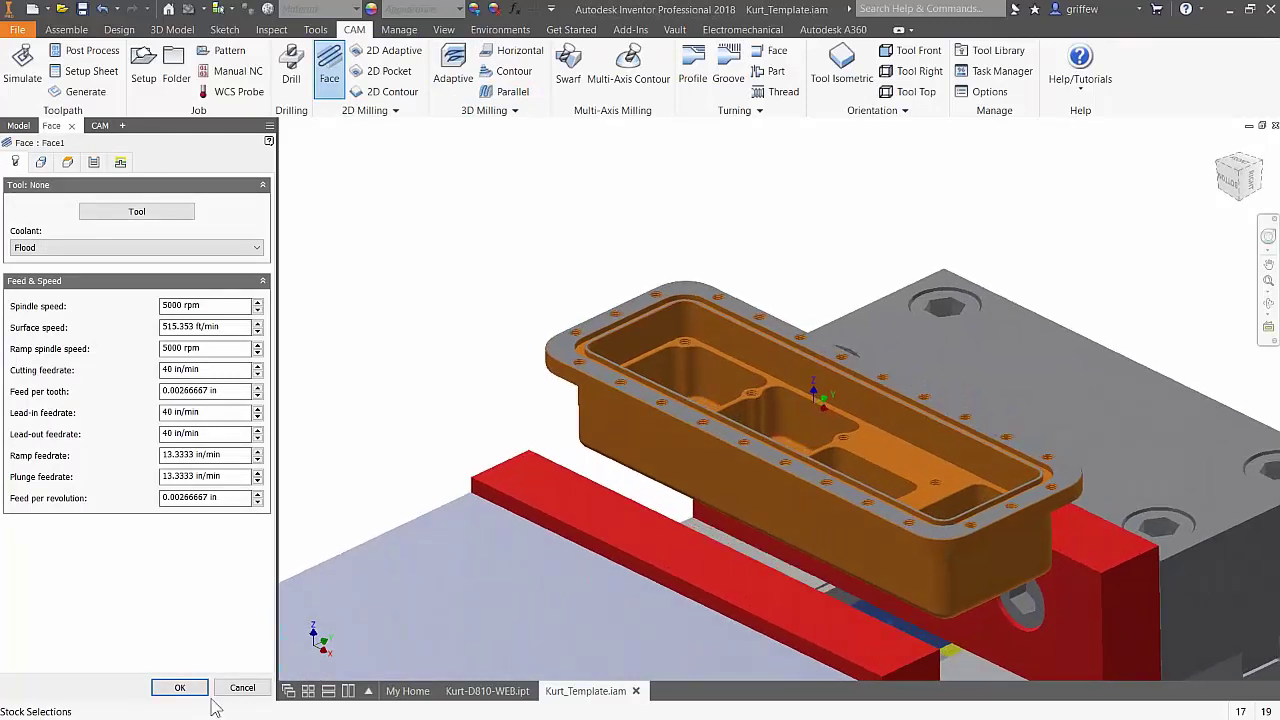
left_click(240, 688)
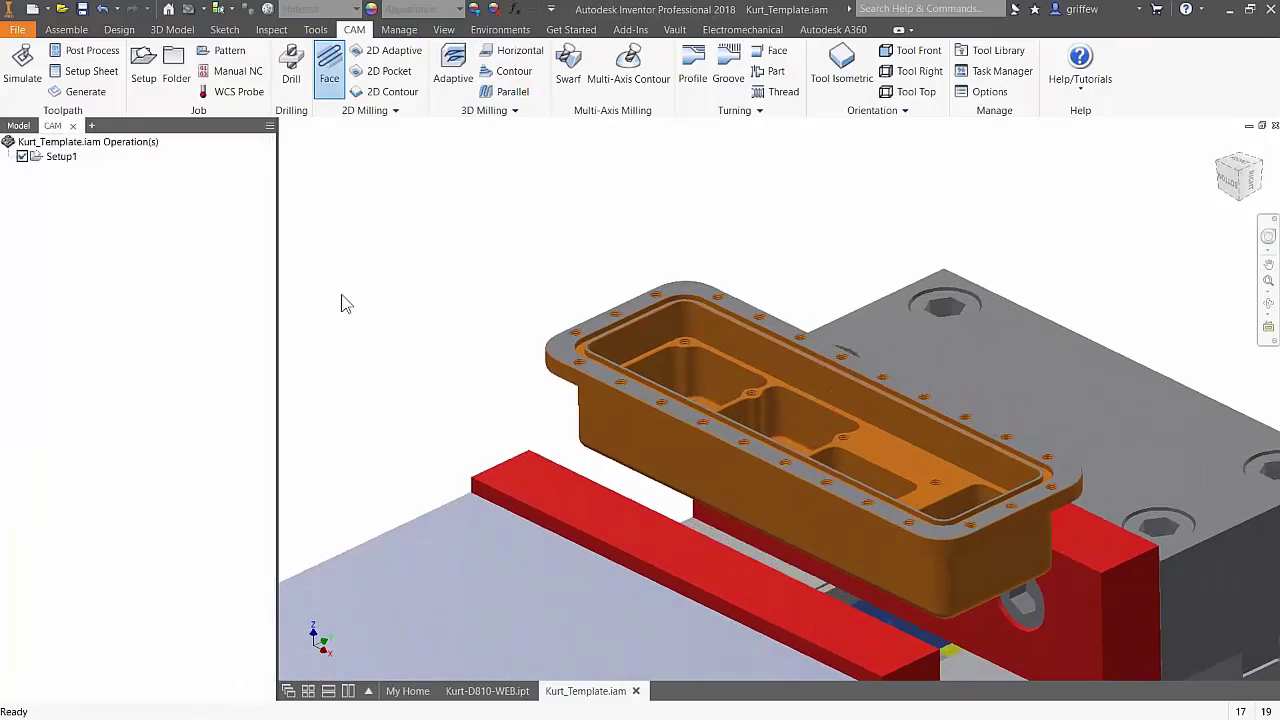
Step: Start a 3D Adaptive operation and pick the #2 Maritool 1.75" face mill from the Haas VF-2 tool library
left_click(458, 68)
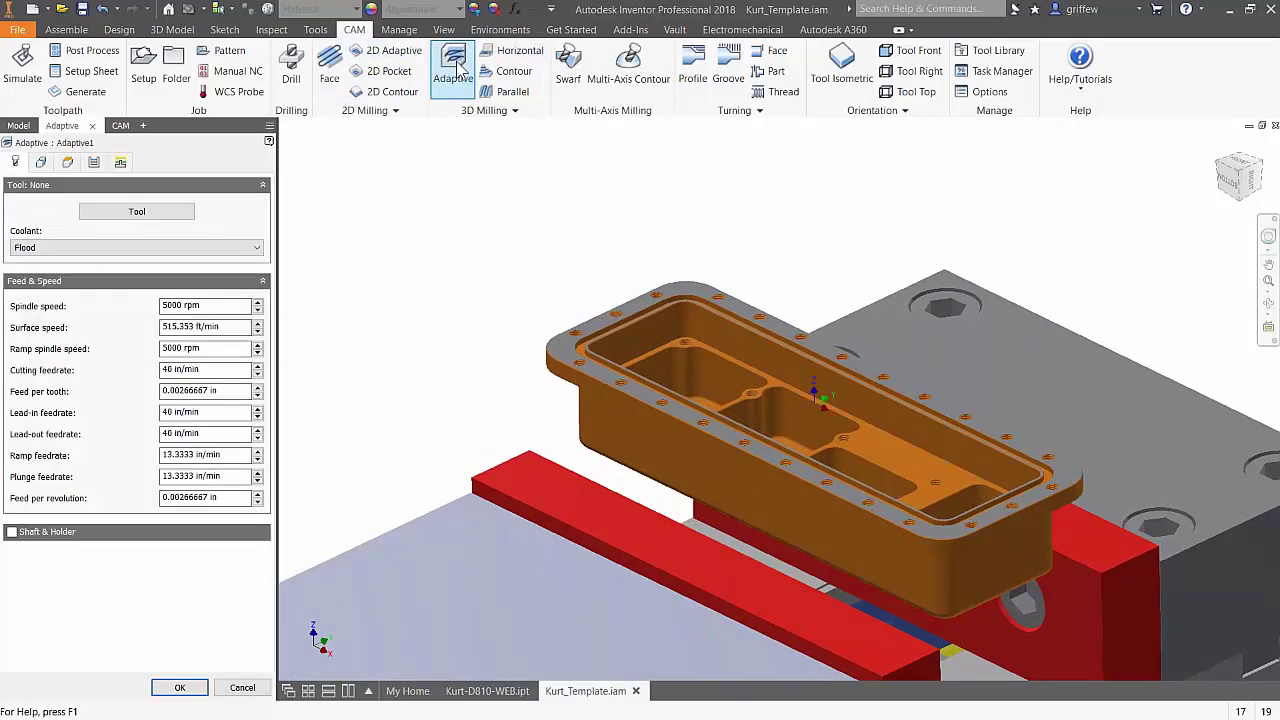
left_click(160, 213)
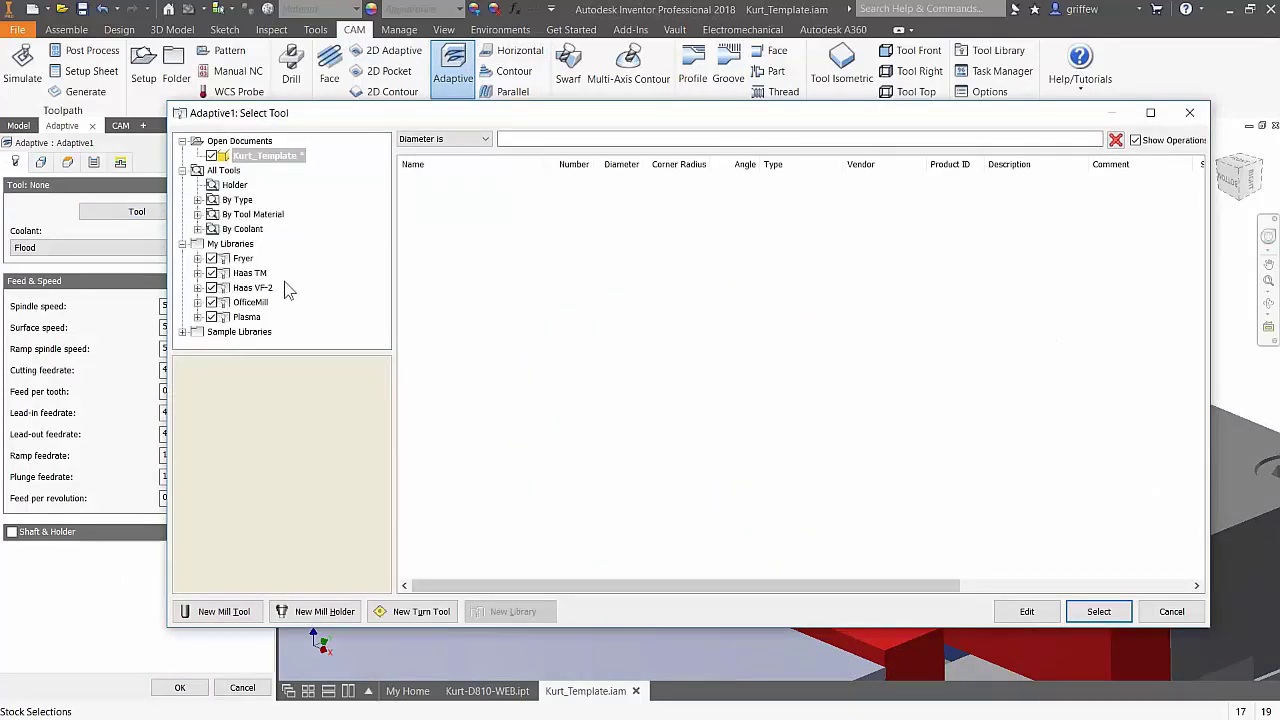
left_click(250, 288)
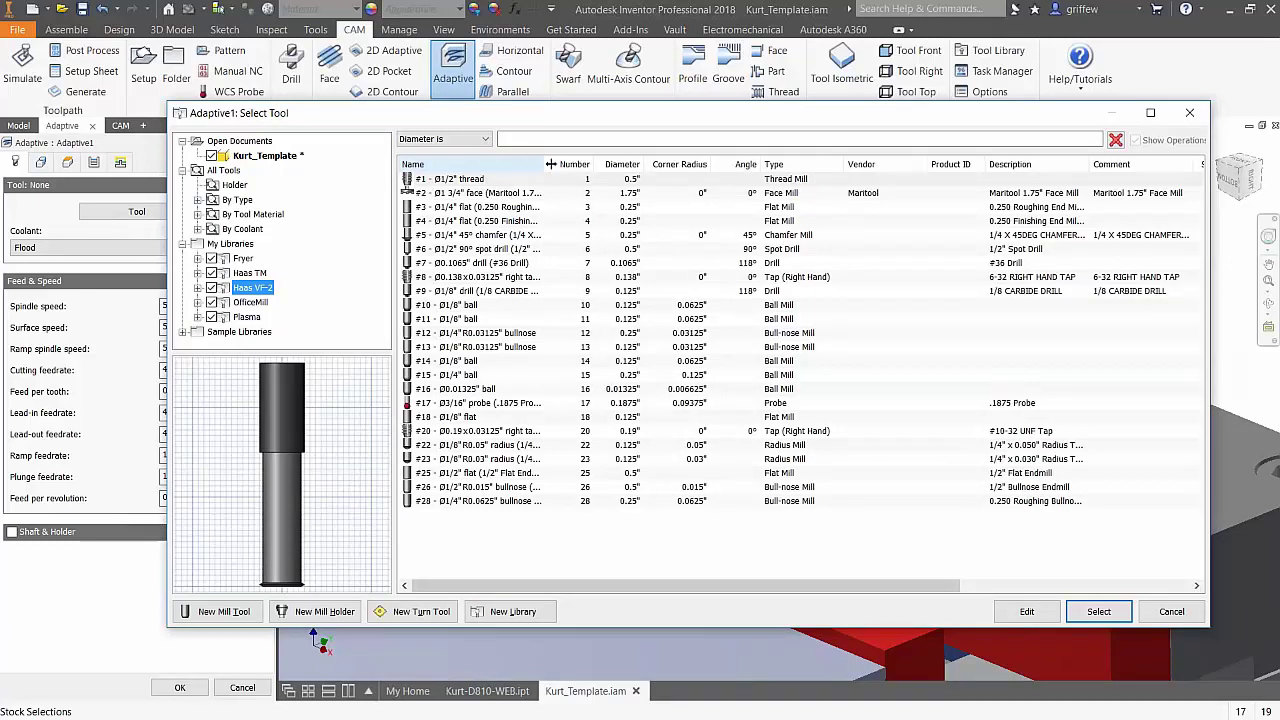
left_click_drag(549, 163, 635, 164)
left_click(482, 193)
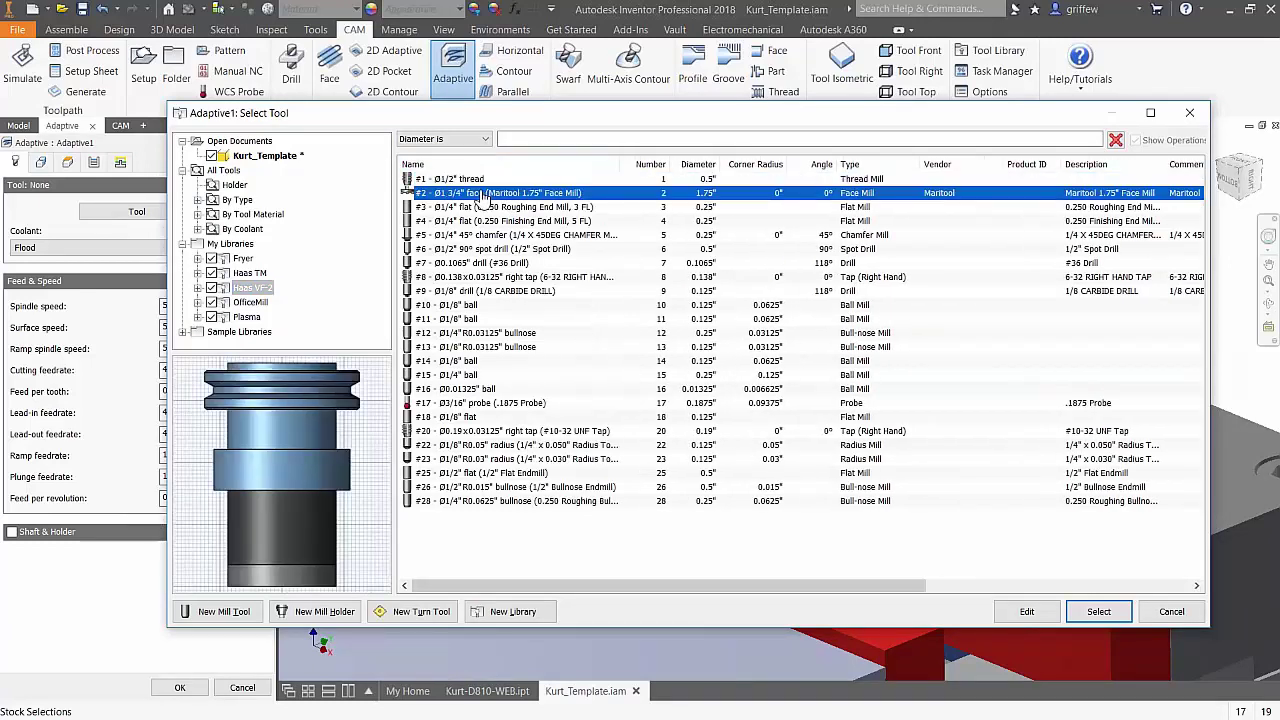
Step: Review the face mill's cutter, holder and feed and speed definitions, and assign it to the adaptive operation
right_click(484, 196)
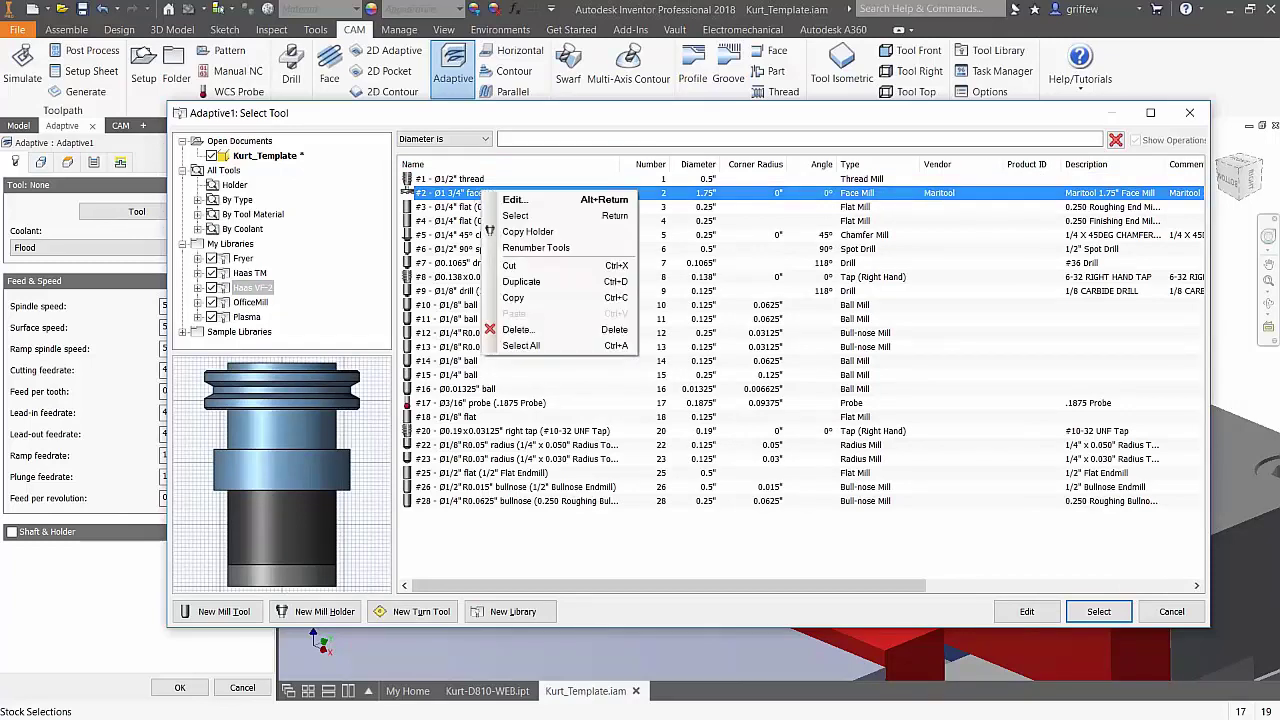
left_click(531, 200)
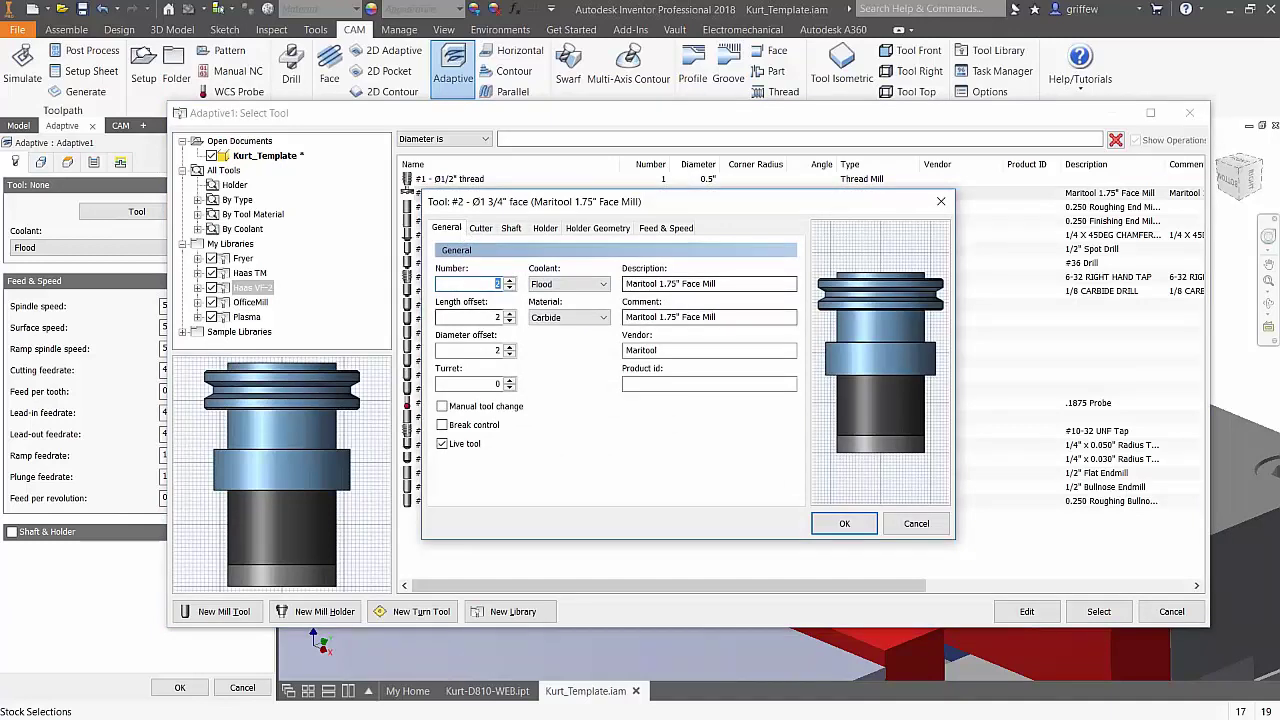
left_click(481, 228)
left_click(485, 263)
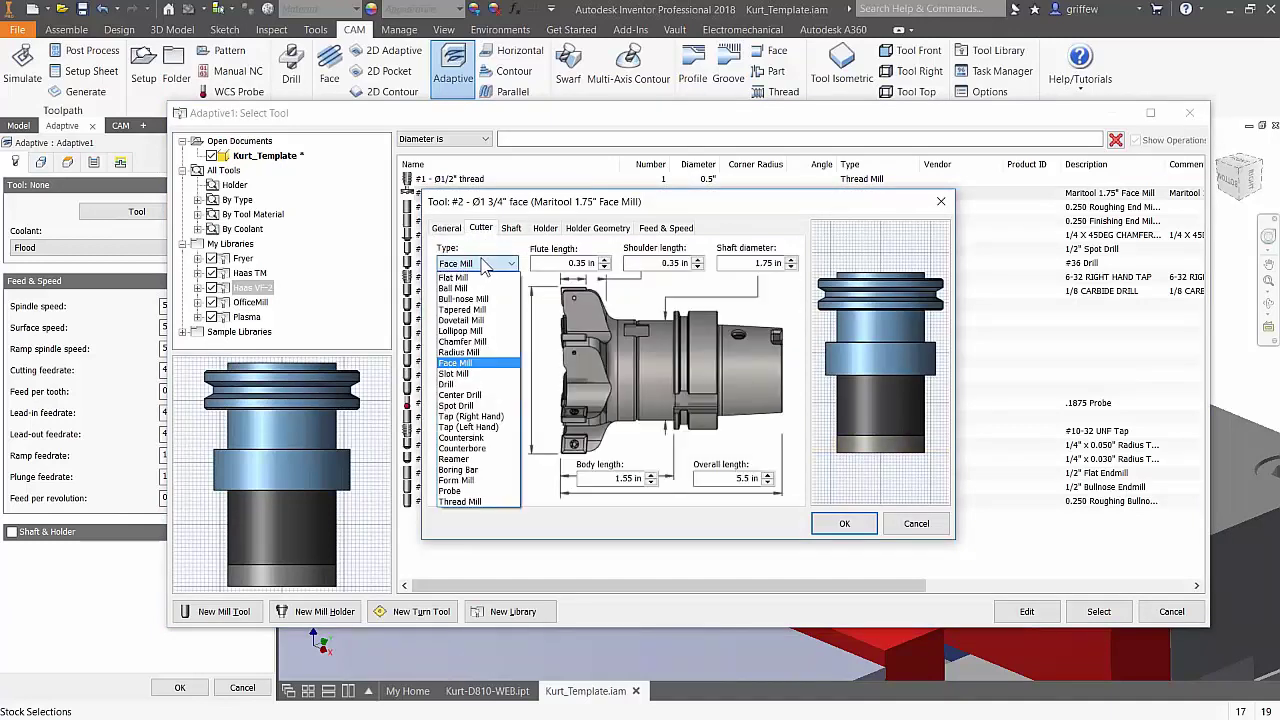
left_click(487, 263)
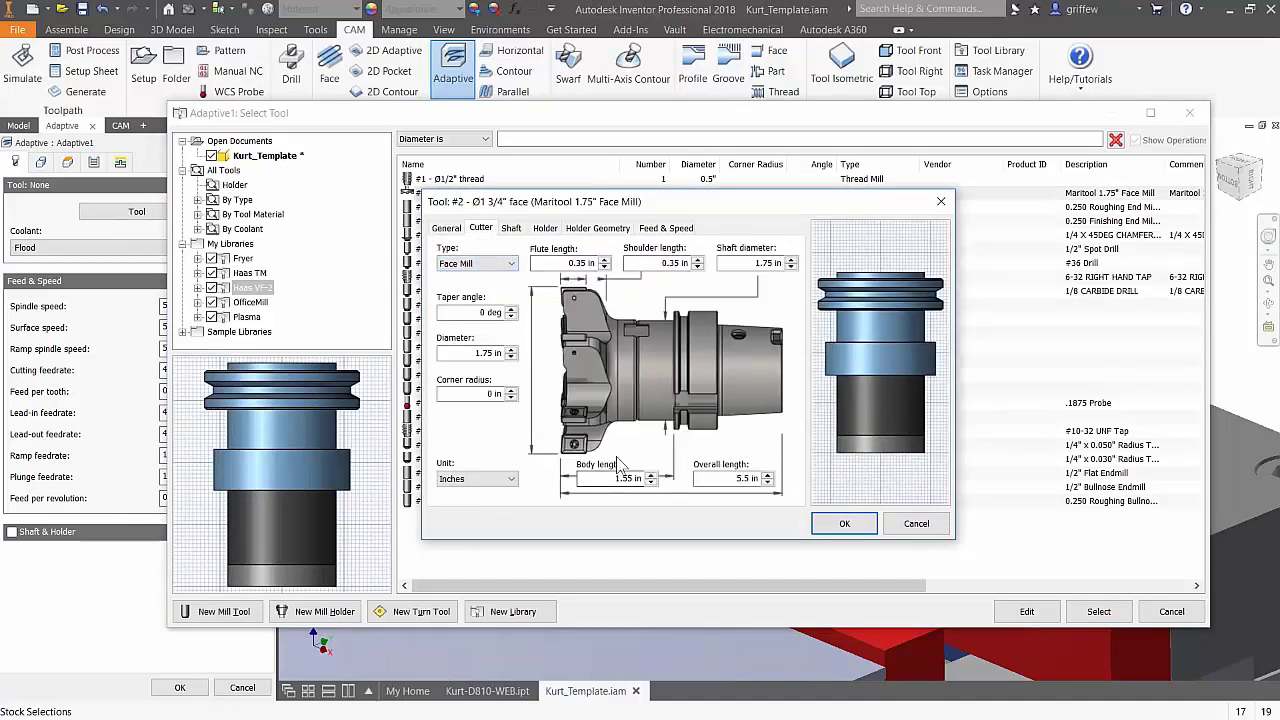
left_click(547, 230)
left_click(592, 232)
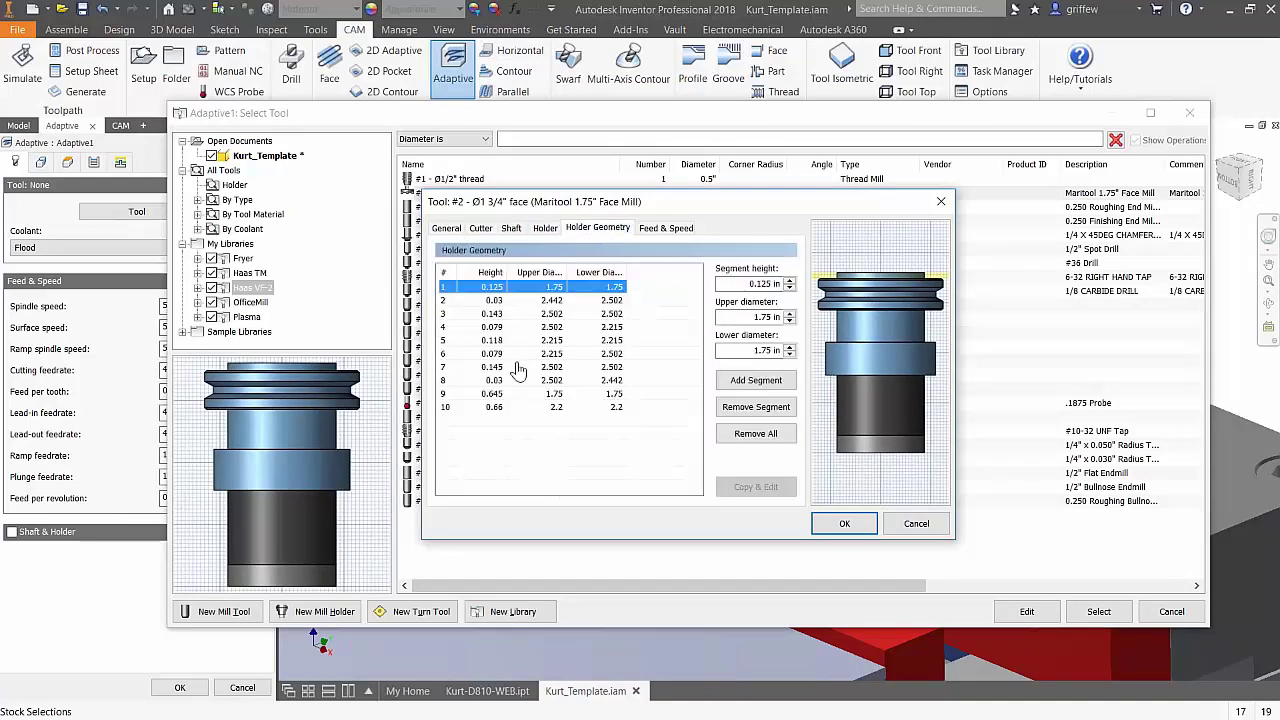
left_click(545, 228)
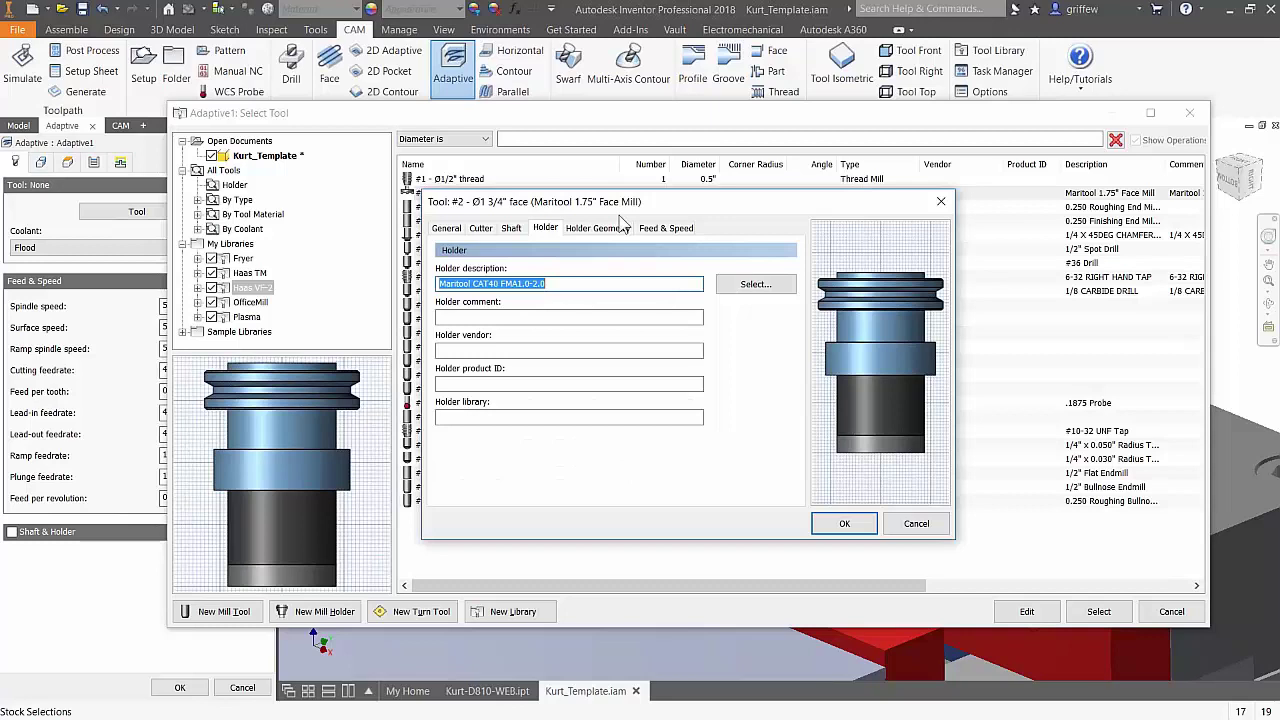
left_click(666, 228)
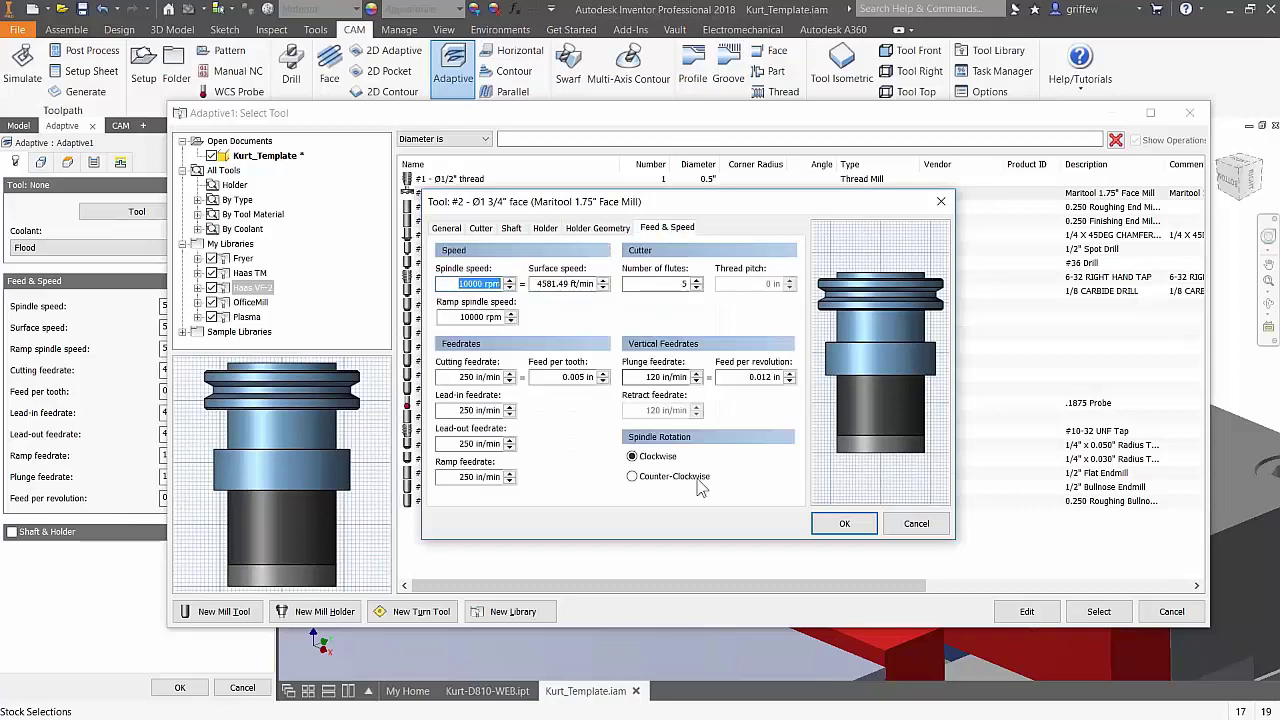
left_click(848, 523)
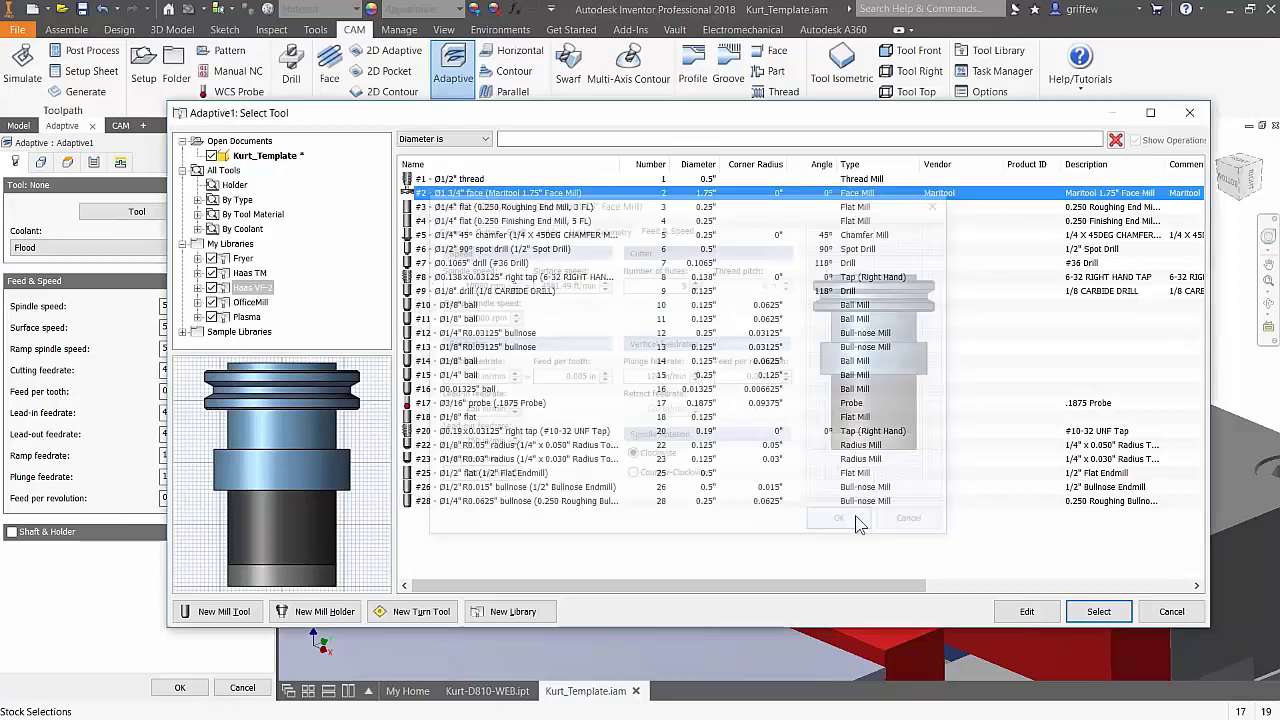
left_click(1098, 611)
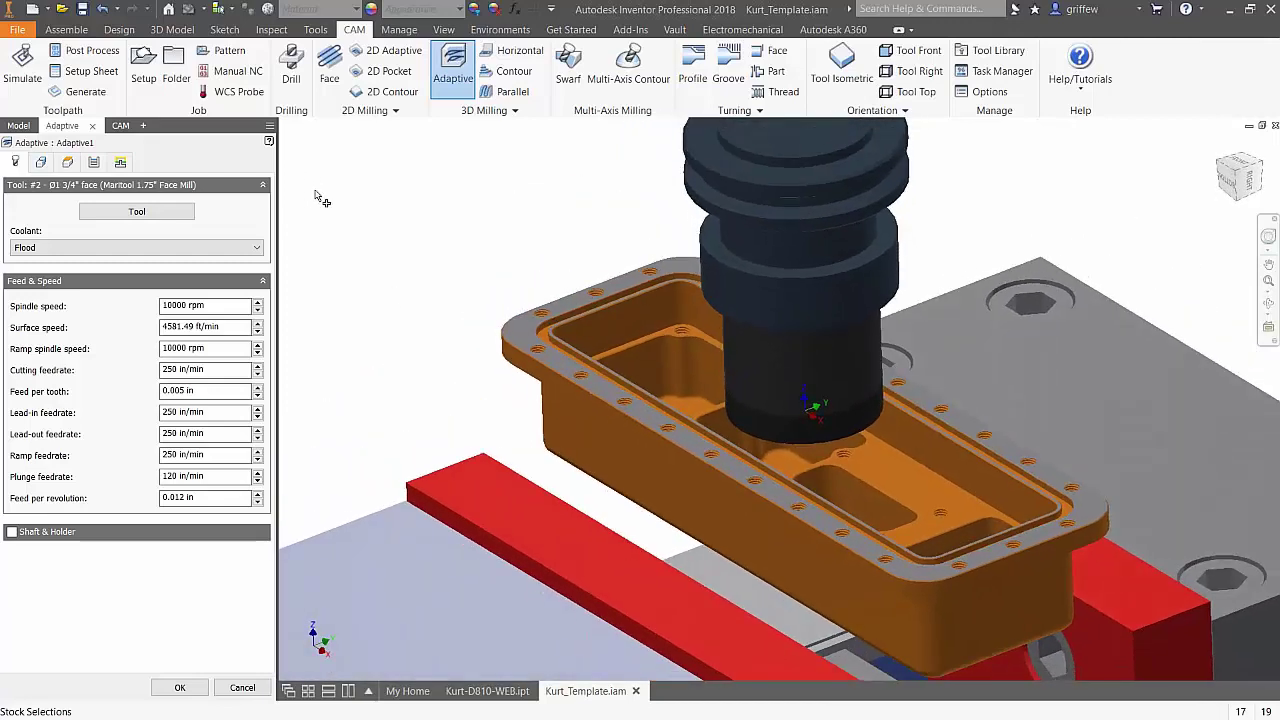
Step: Set the adaptive operation's bottom height to Model top, keeping the top height at Stock top
left_click(41, 163)
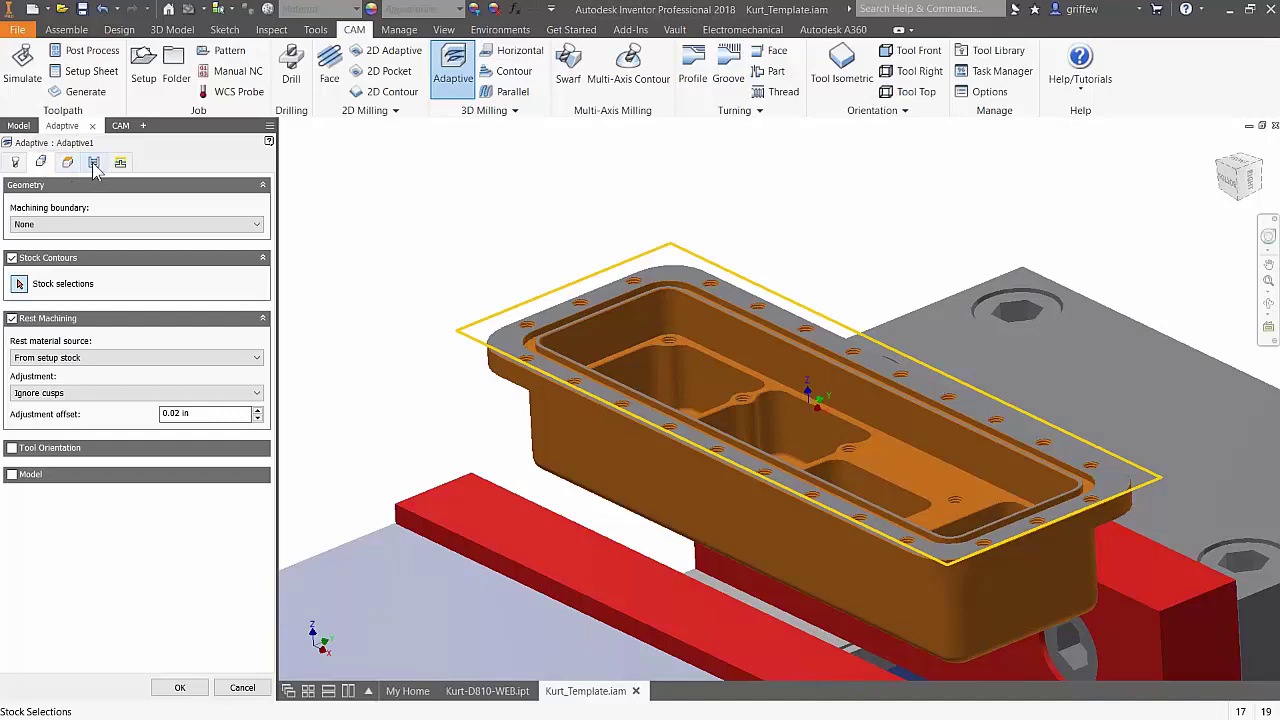
left_click(67, 162)
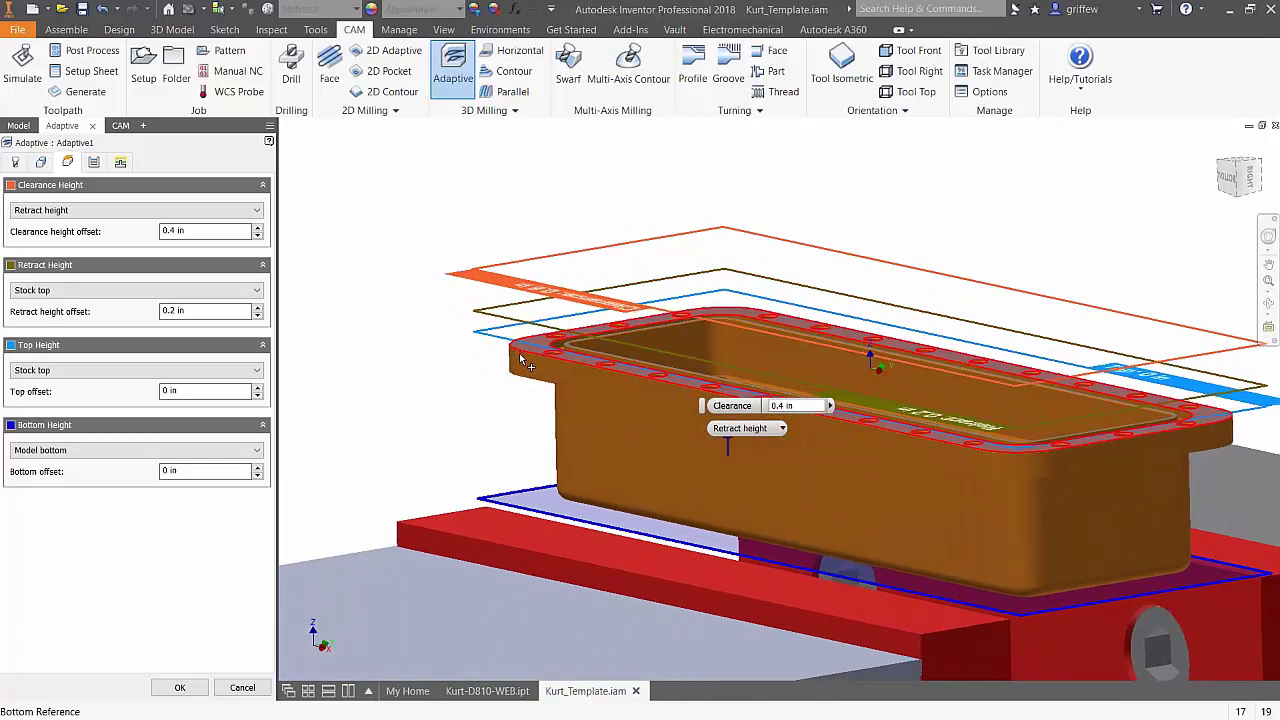
scroll(567, 538, "up", 3)
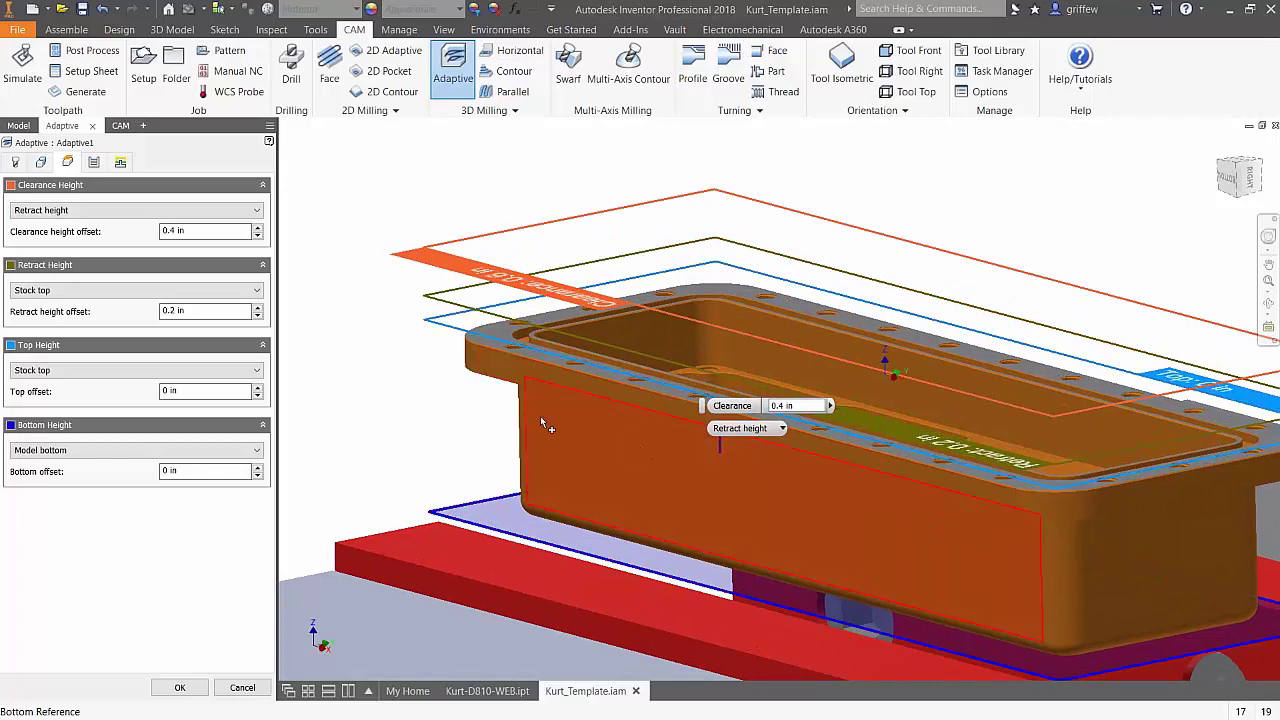
scroll(530, 418, "down", 1)
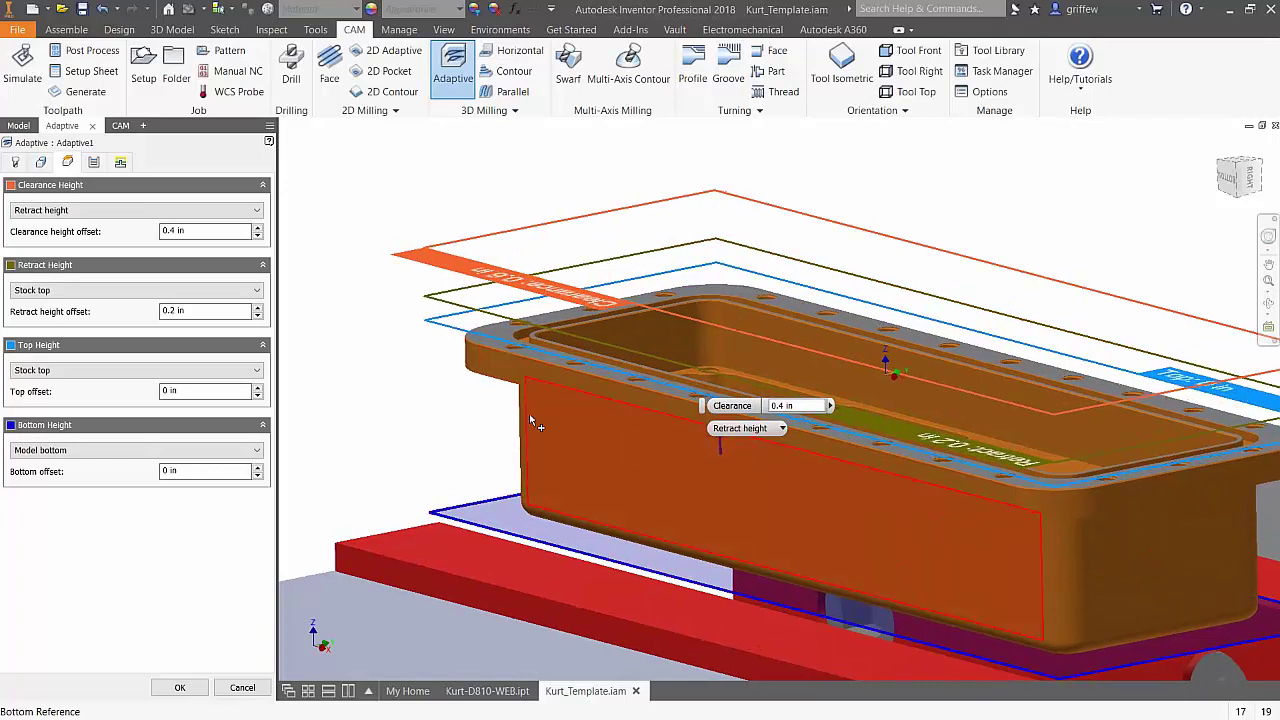
middle_click_drag(511, 399, 390, 393, "shift")
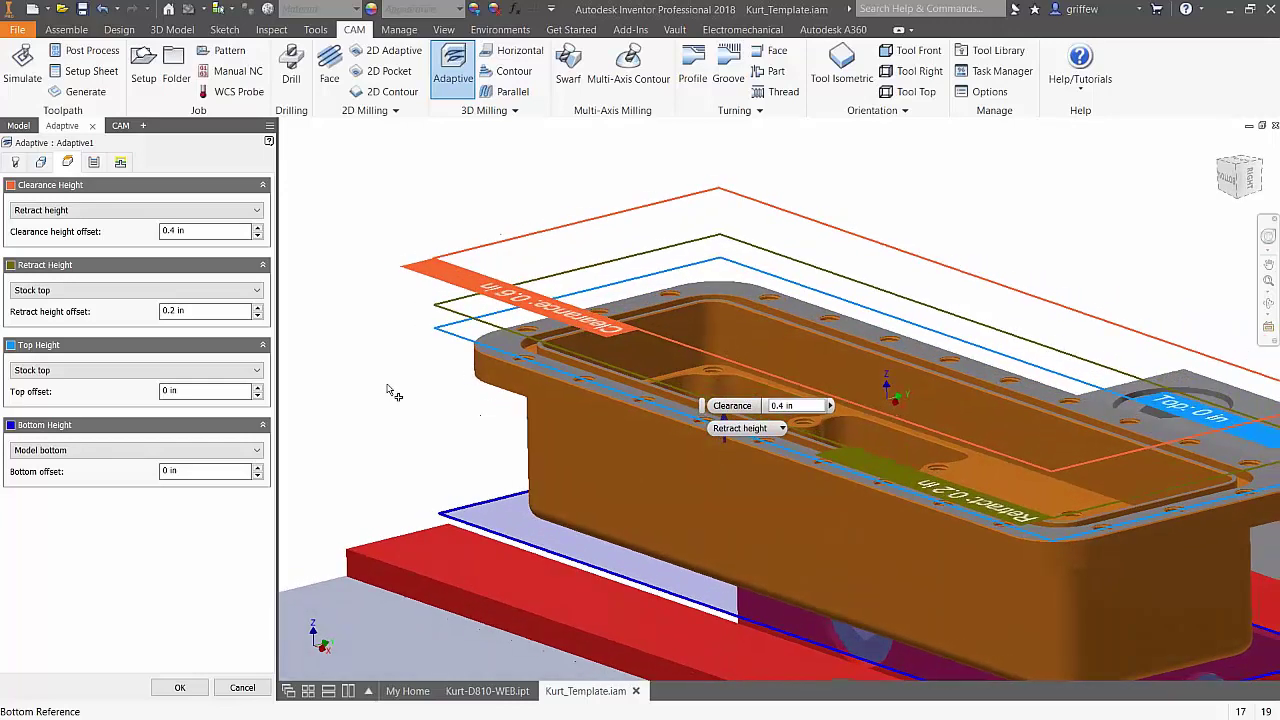
left_click(62, 370)
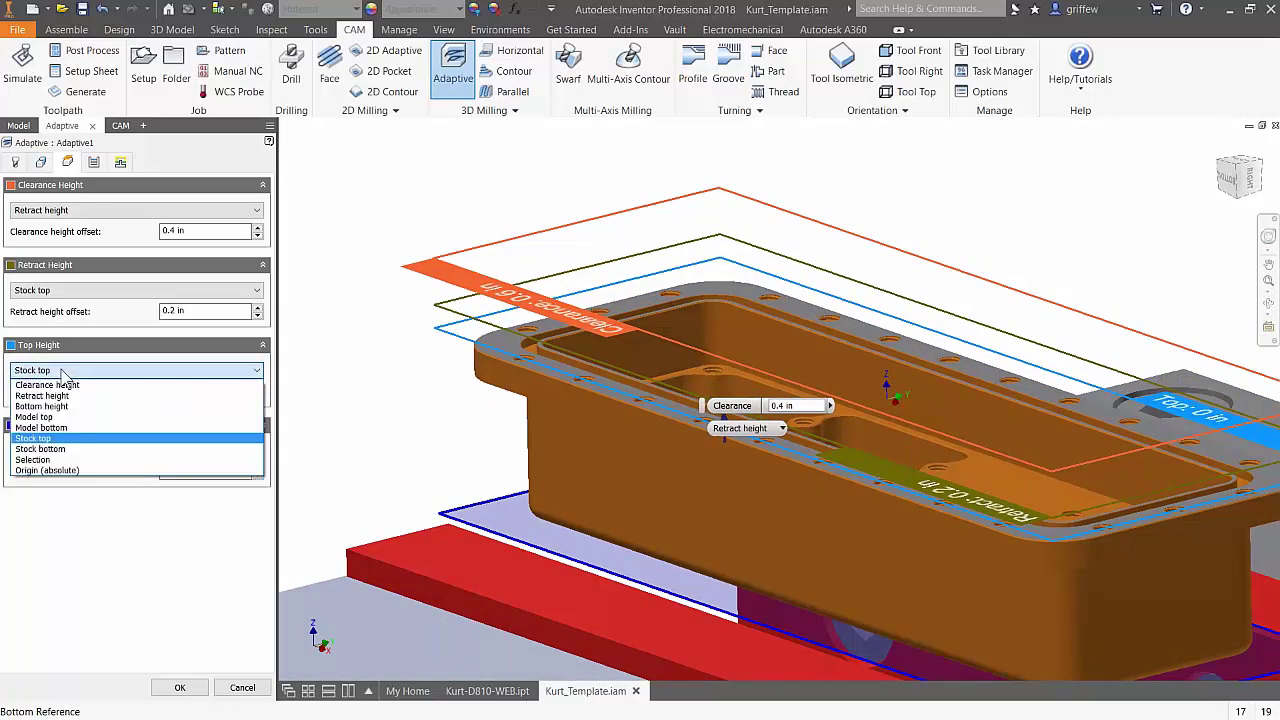
left_click(62, 371)
left_click(62, 450)
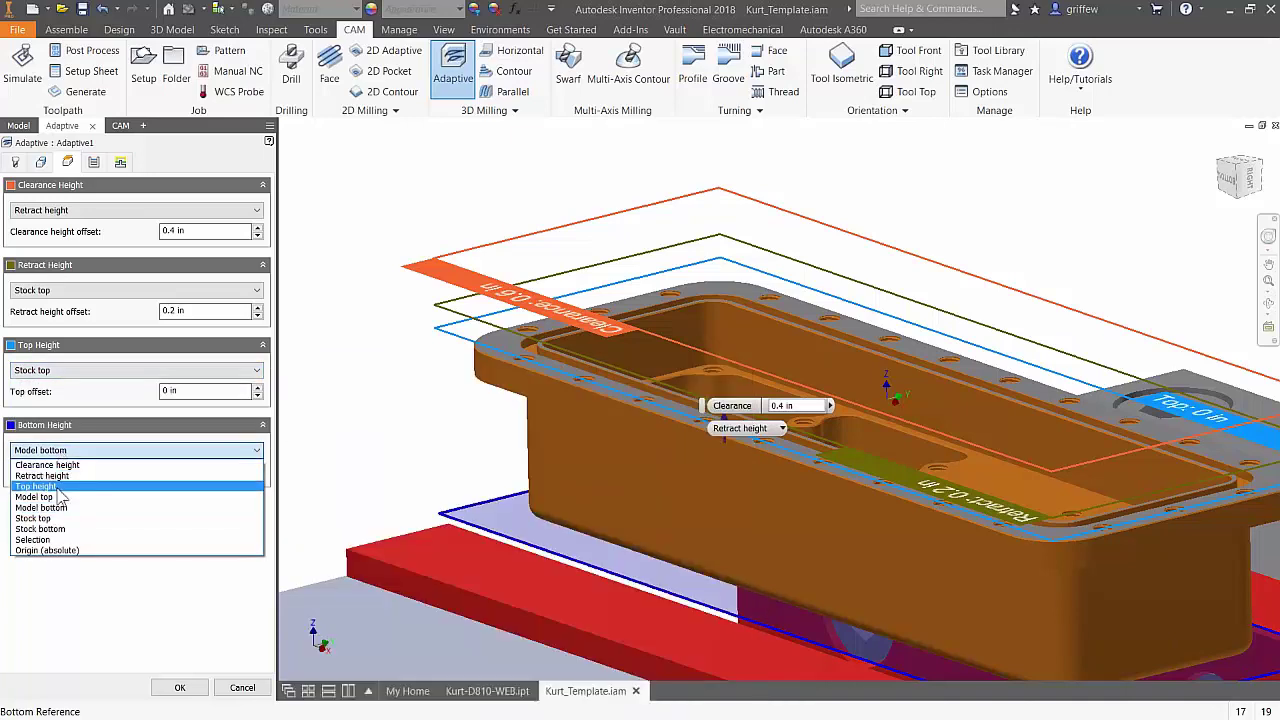
left_click(58, 498)
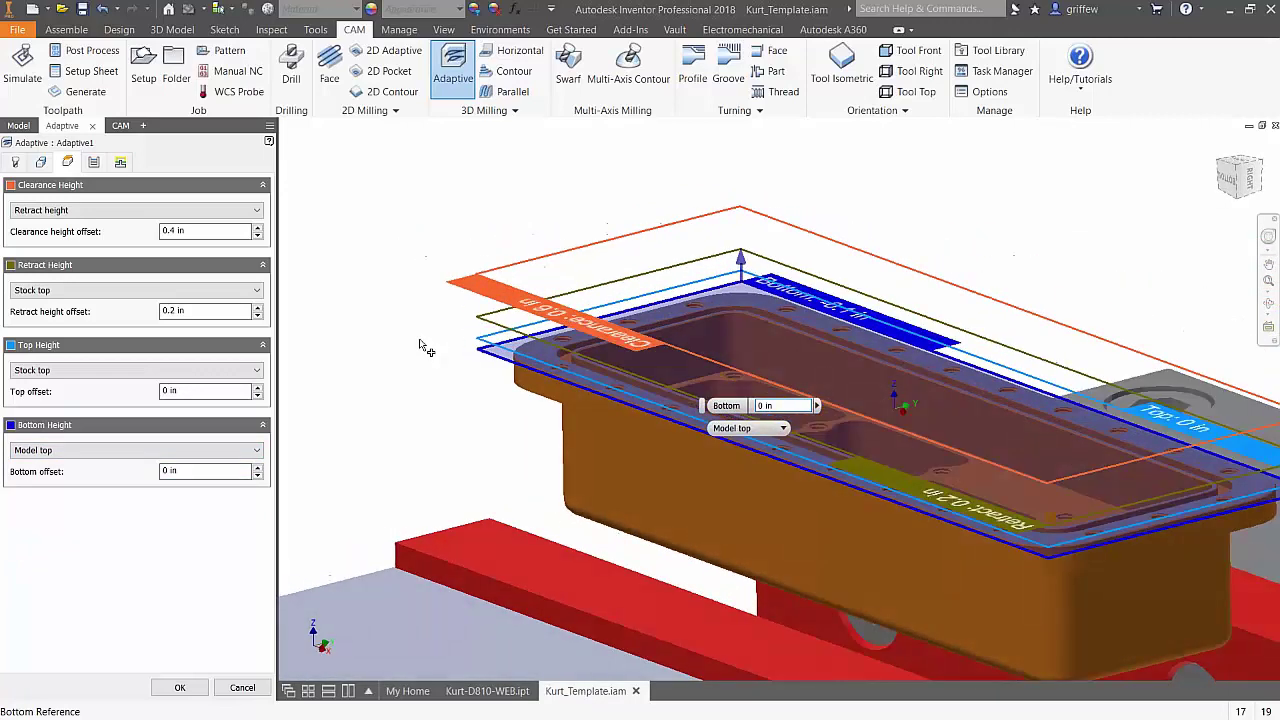
Step: Set the maximum roughing stepdown to 0.05 in, turn off stock to leave, and accept the adaptive operation
left_click(94, 163)
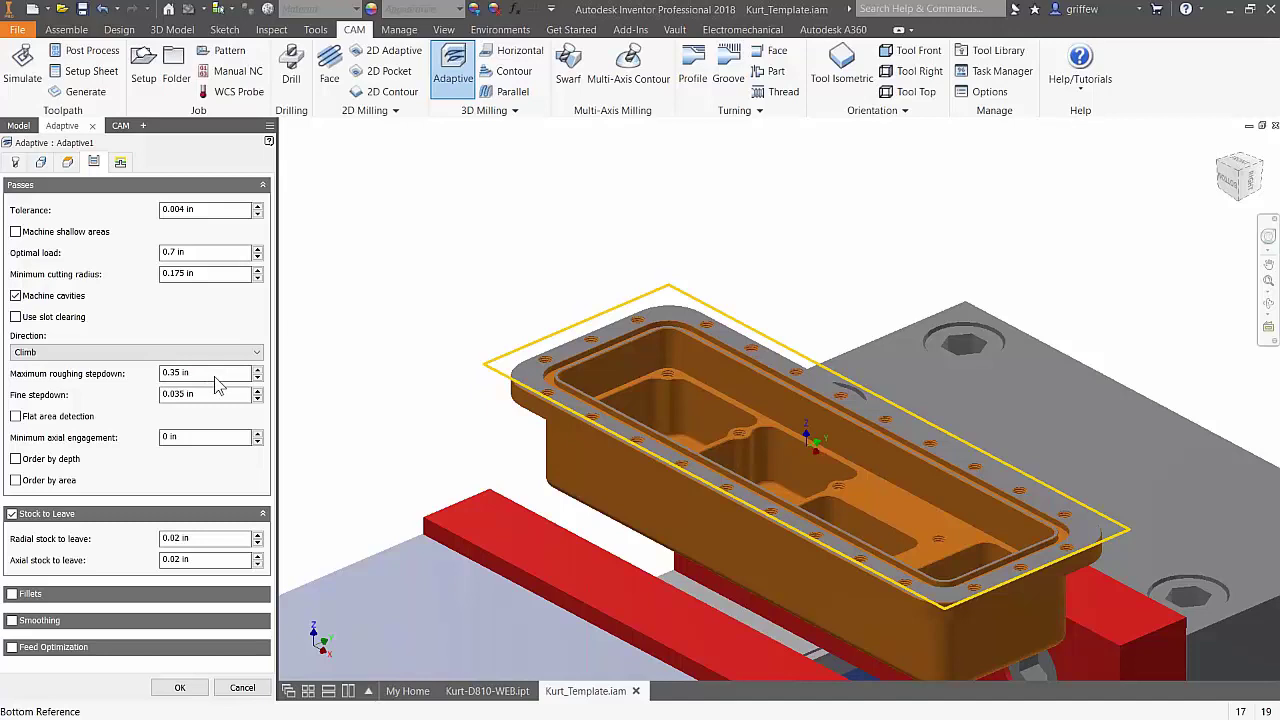
mouse_move(218, 387)
left_click_drag(211, 379, 141, 373)
type(".05")
left_click(14, 515)
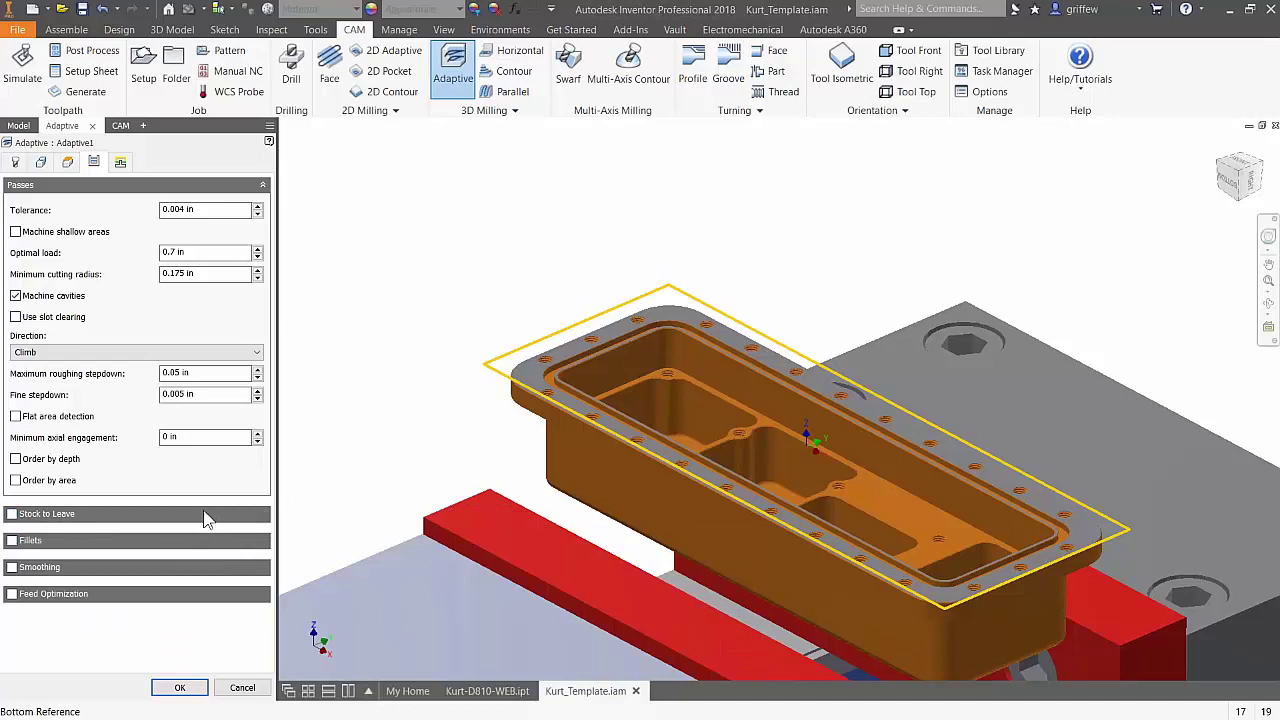
left_click(120, 163)
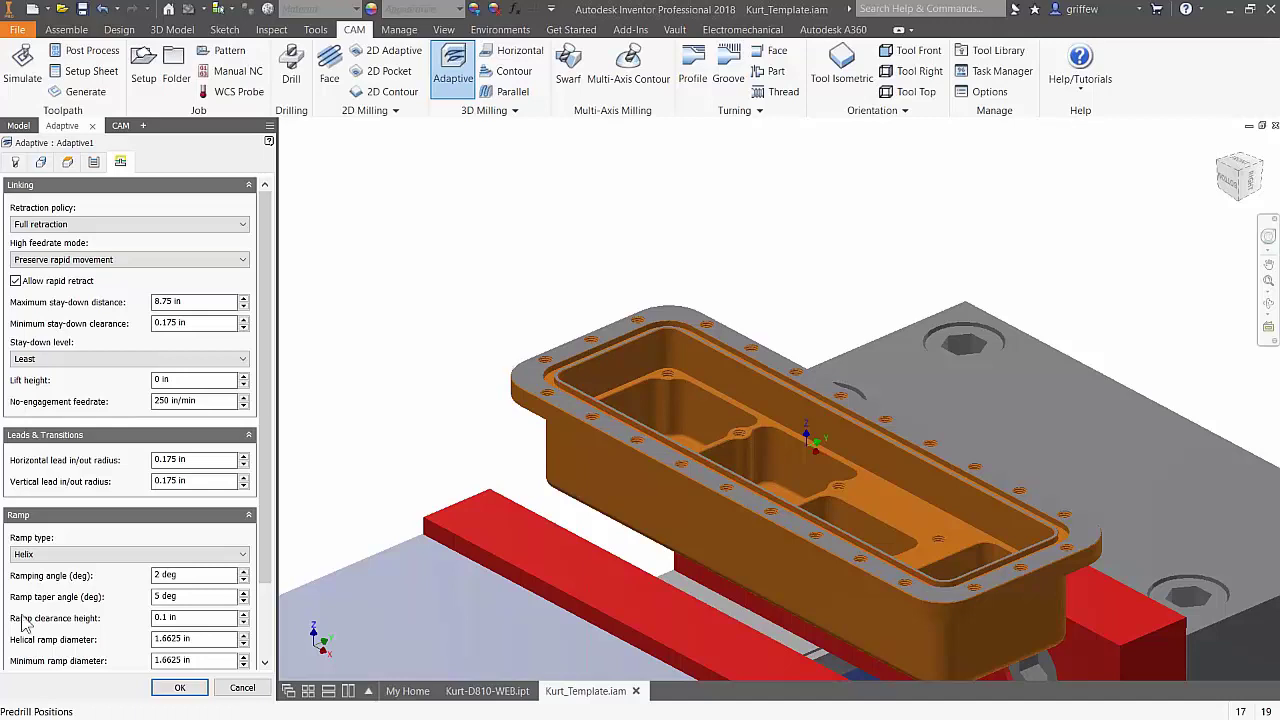
left_click(179, 687)
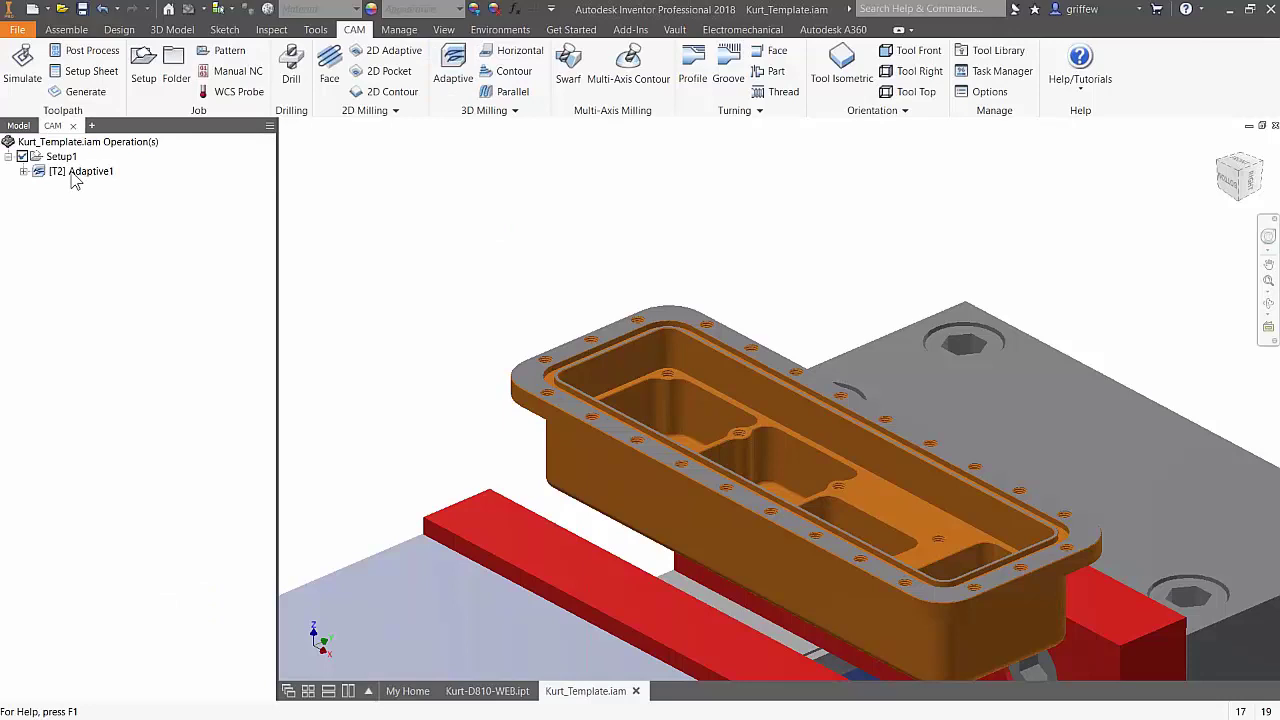
Step: Simulate the adaptive facing toolpath with the stock displayed, play it to the end, and inspect the machined top
left_click(80, 172)
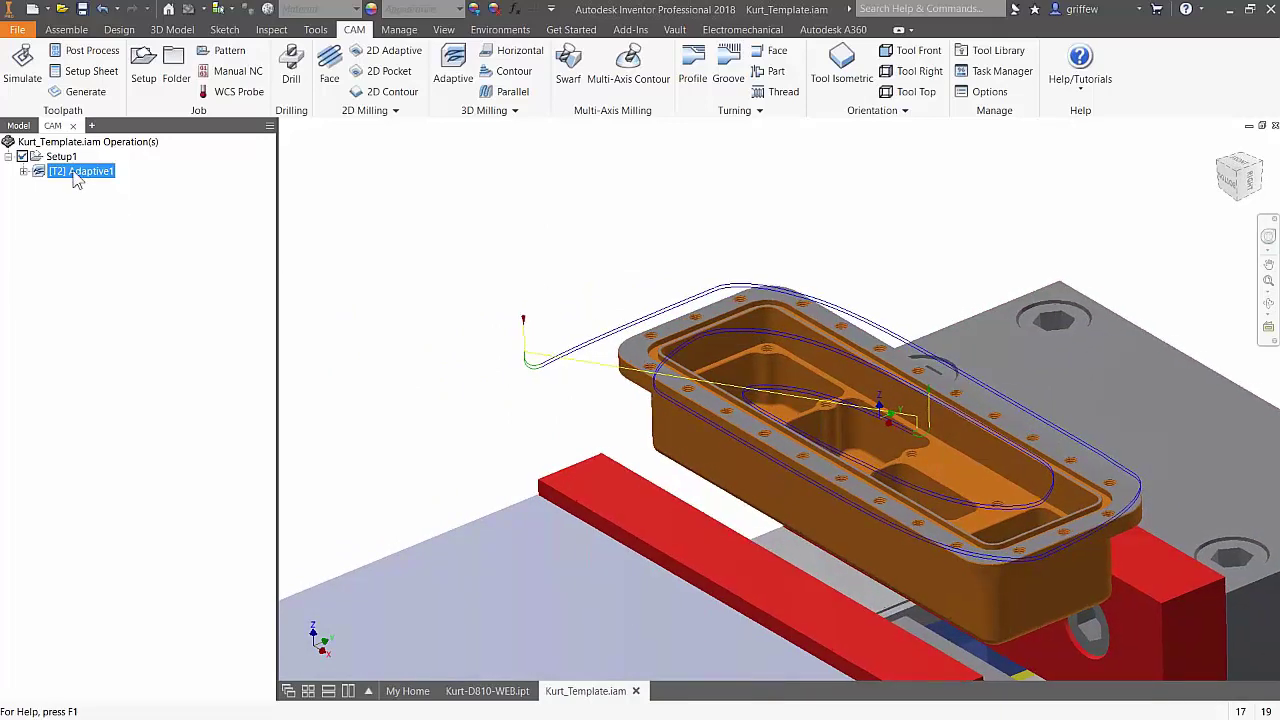
left_click(22, 68)
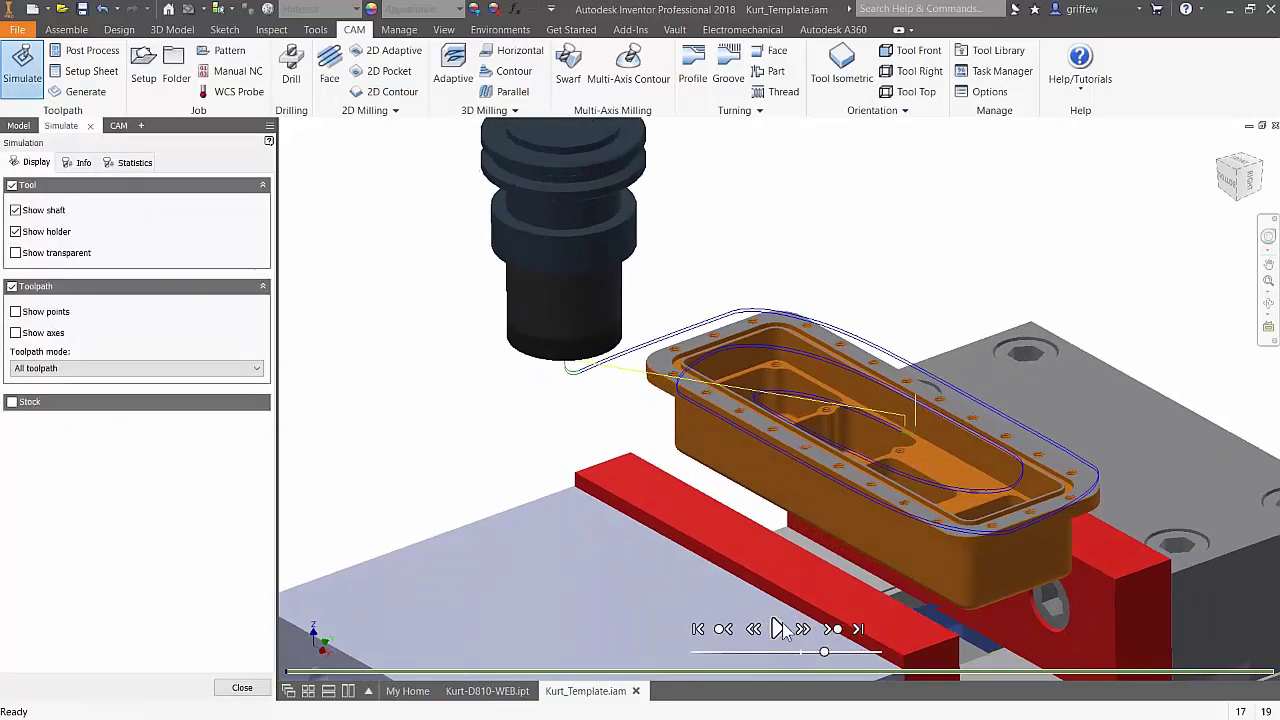
left_click(779, 625)
left_click(777, 625)
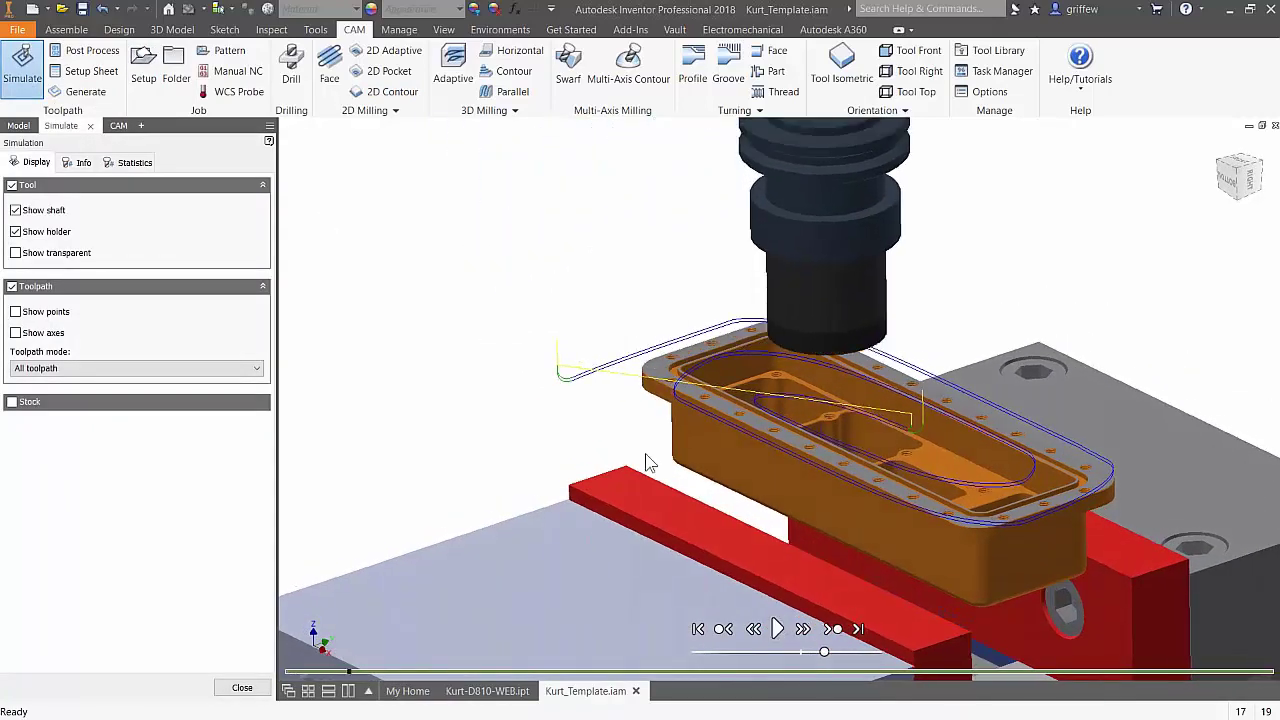
left_click(12, 402)
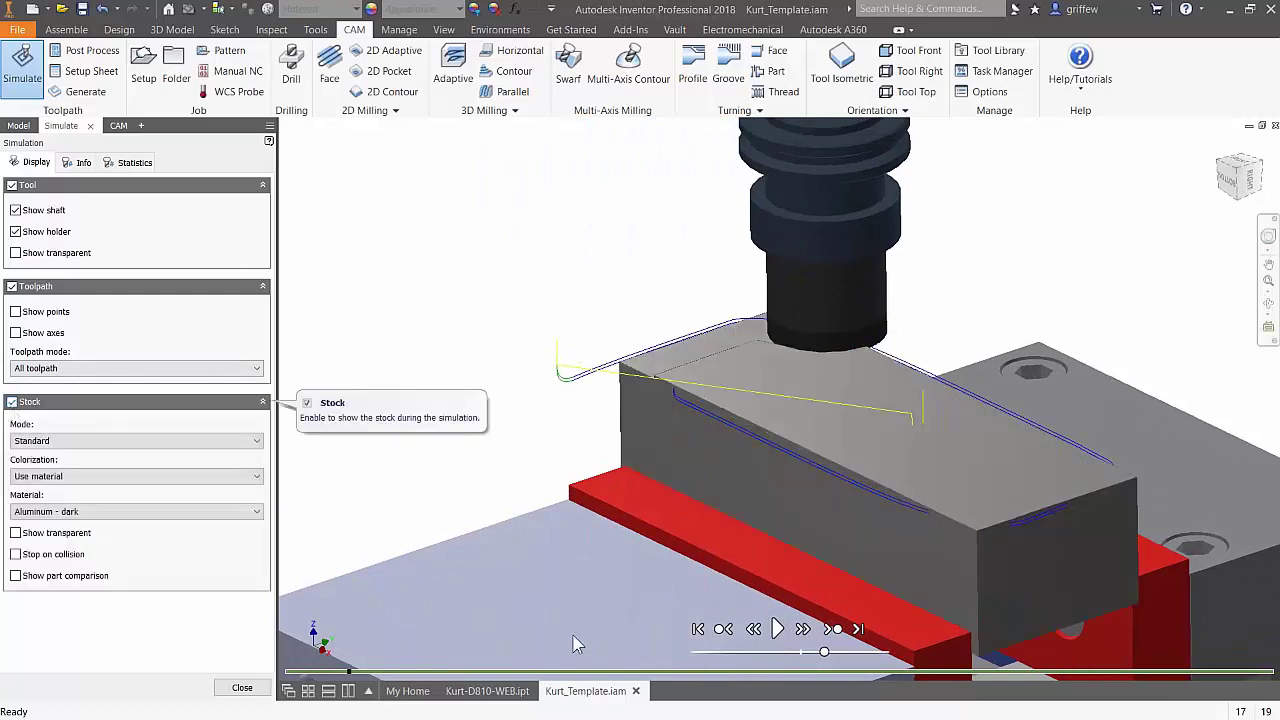
left_click(777, 629)
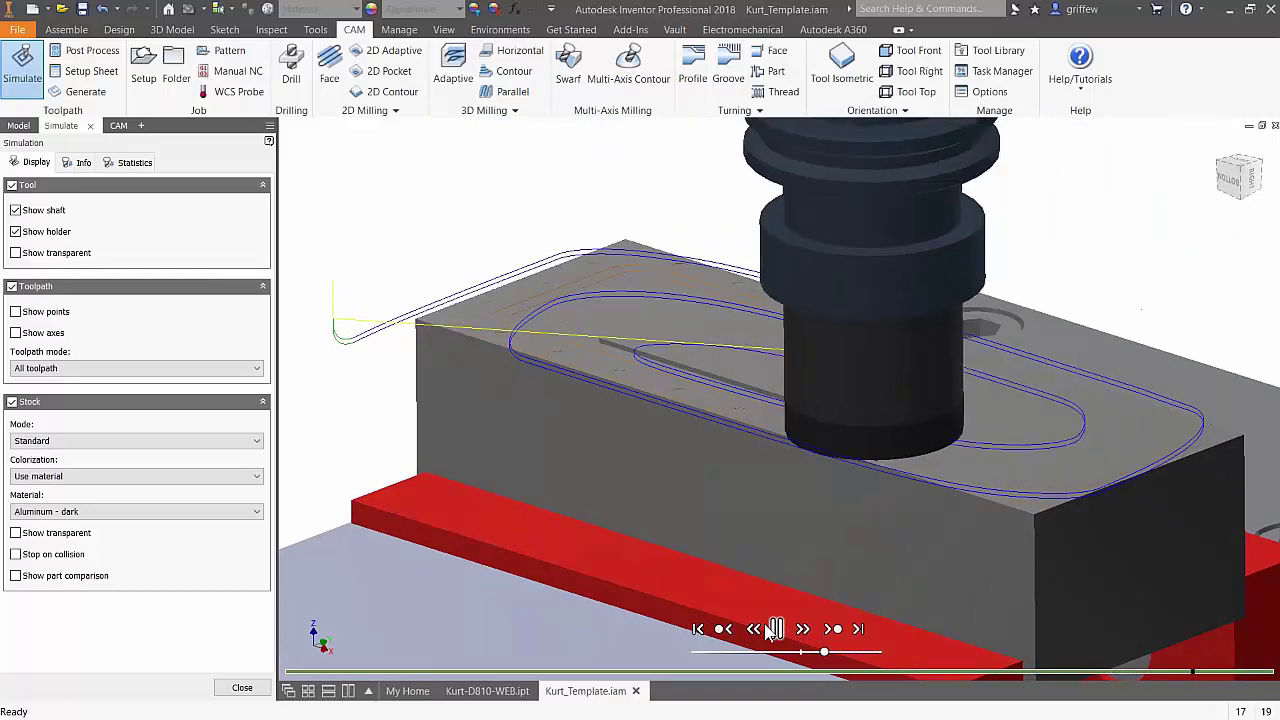
left_click(775, 628)
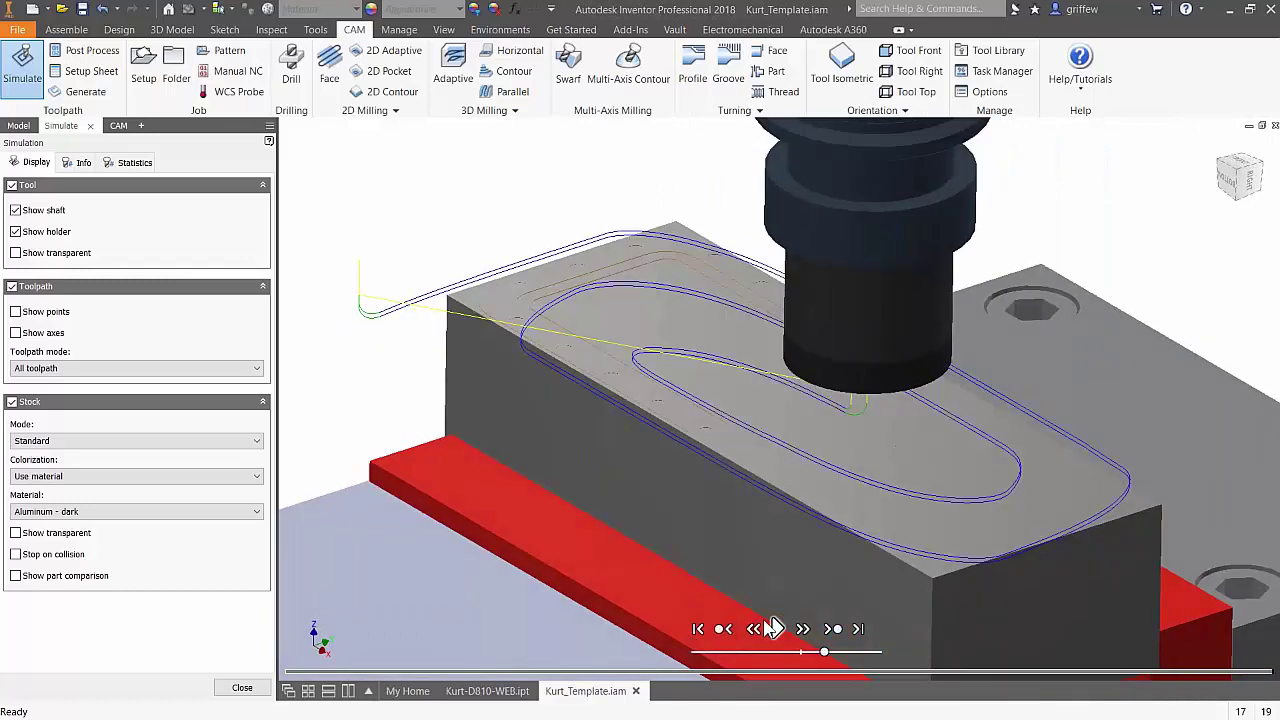
middle_click_drag(762, 483, 664, 436, "shift")
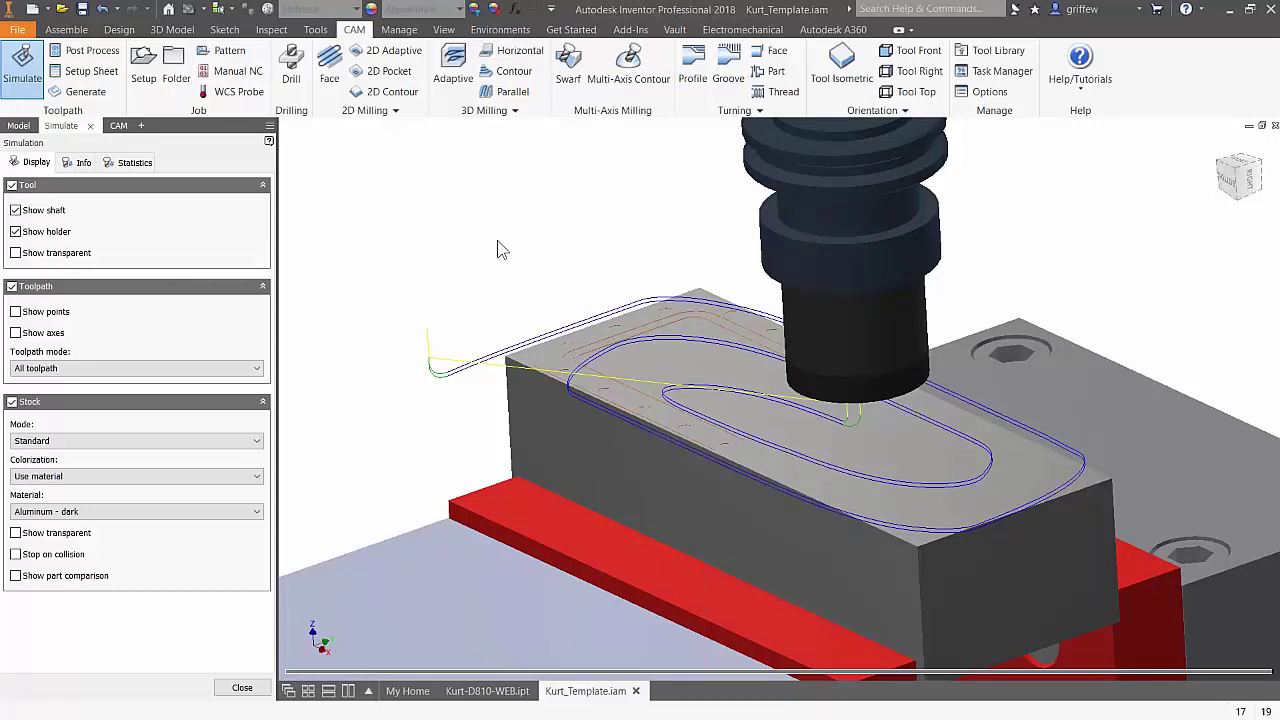
Step: Set the simulation's stock colorization to Operation, check the recoloured stock, and close the simulation
scroll(500, 266, "down", 3)
scroll(463, 371, "up", 2)
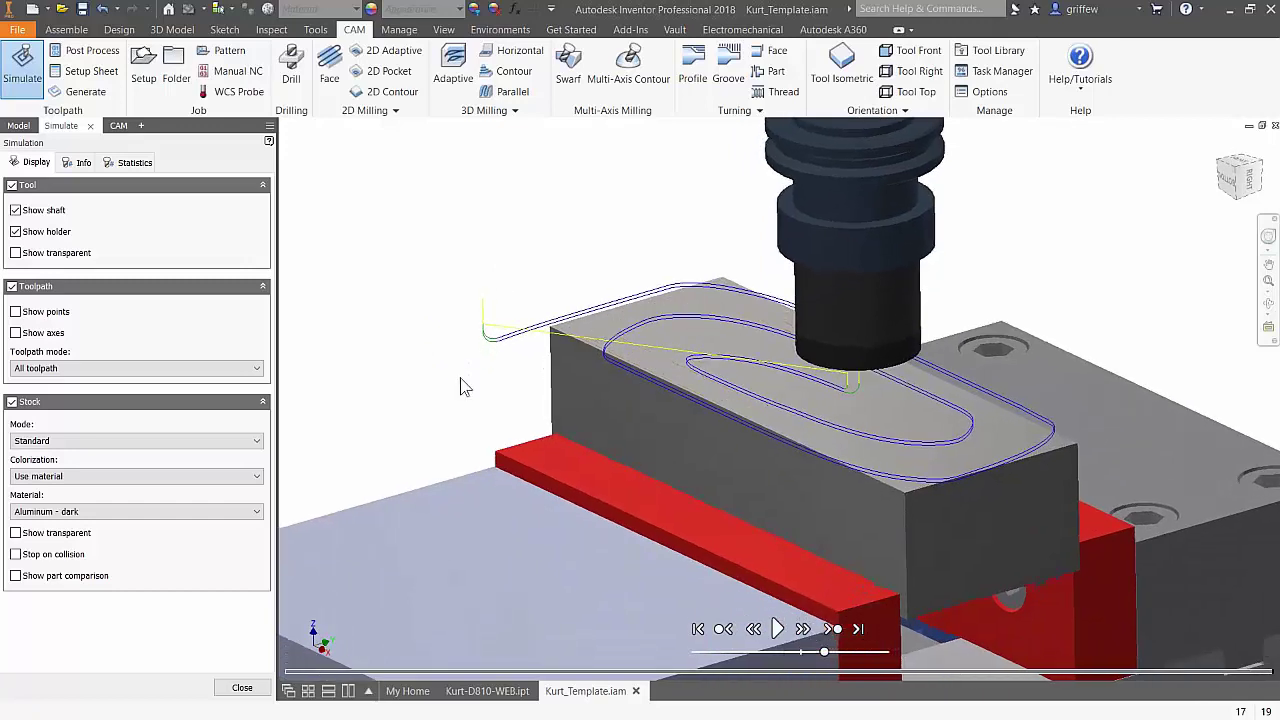
middle_click_drag(503, 374, 515, 379, "shift")
left_click(250, 686)
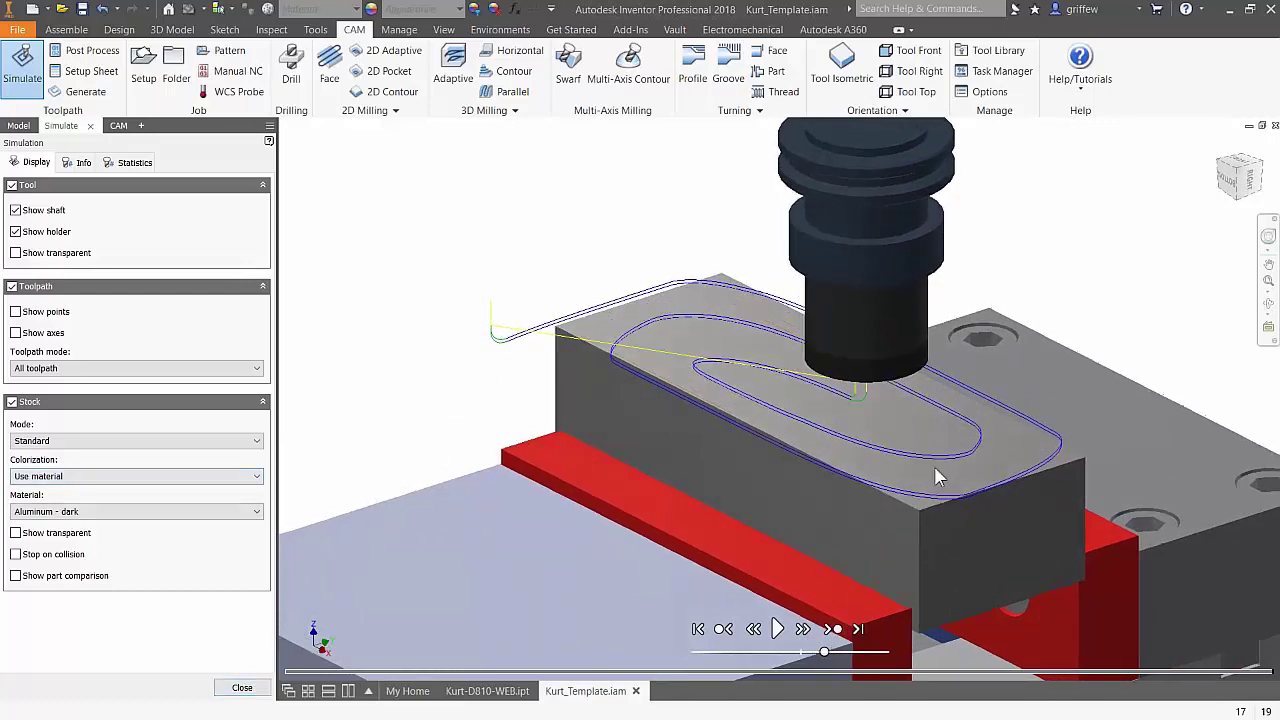
left_click(66, 478)
left_click(45, 490)
left_click(60, 476)
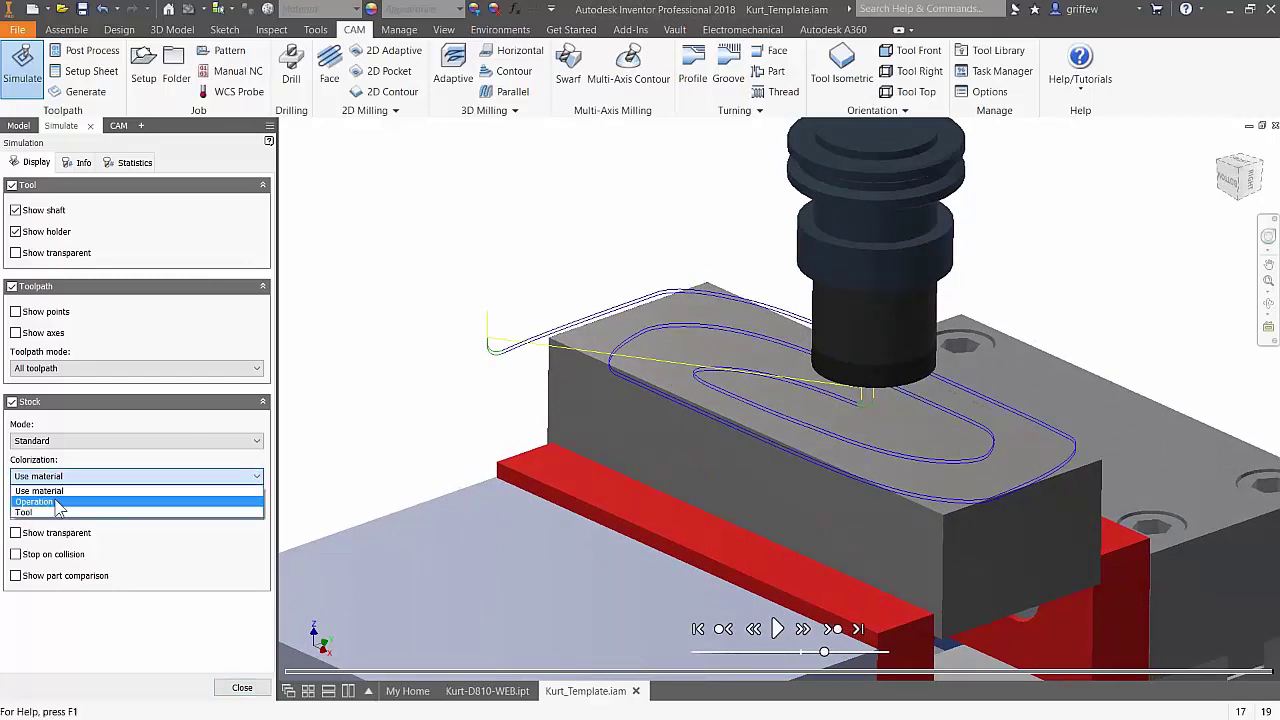
left_click(50, 501)
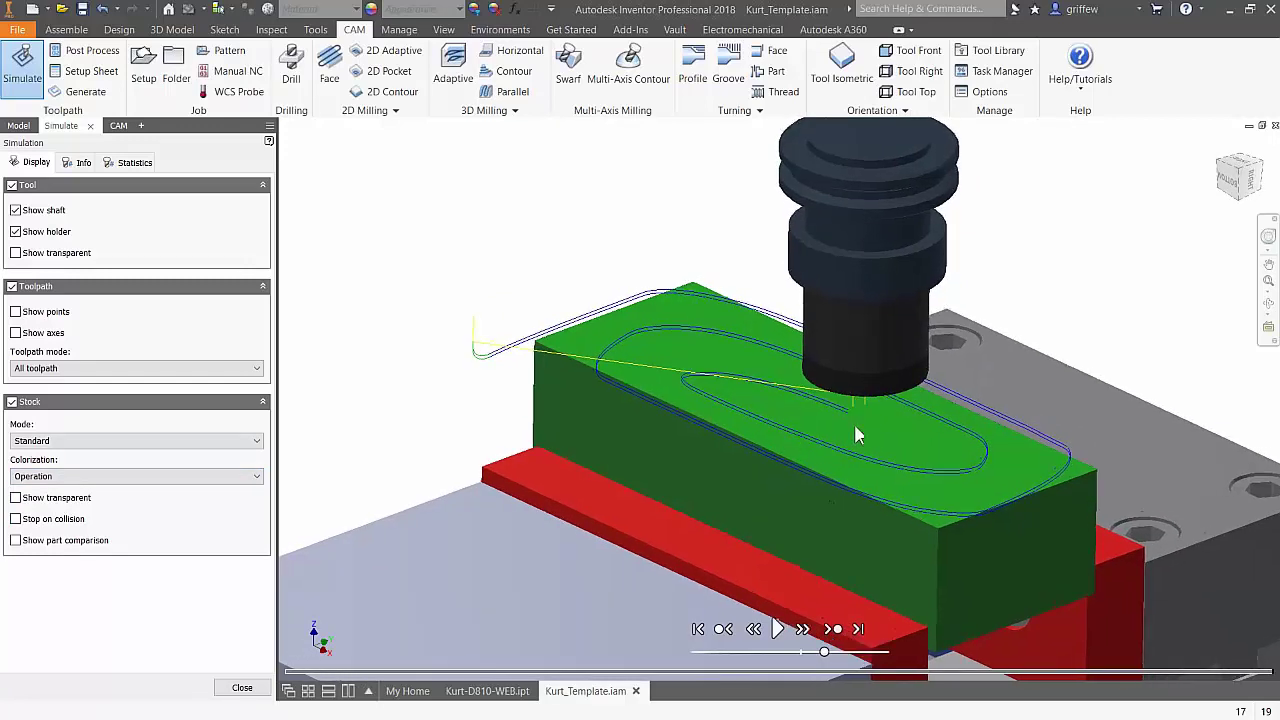
left_click(242, 687)
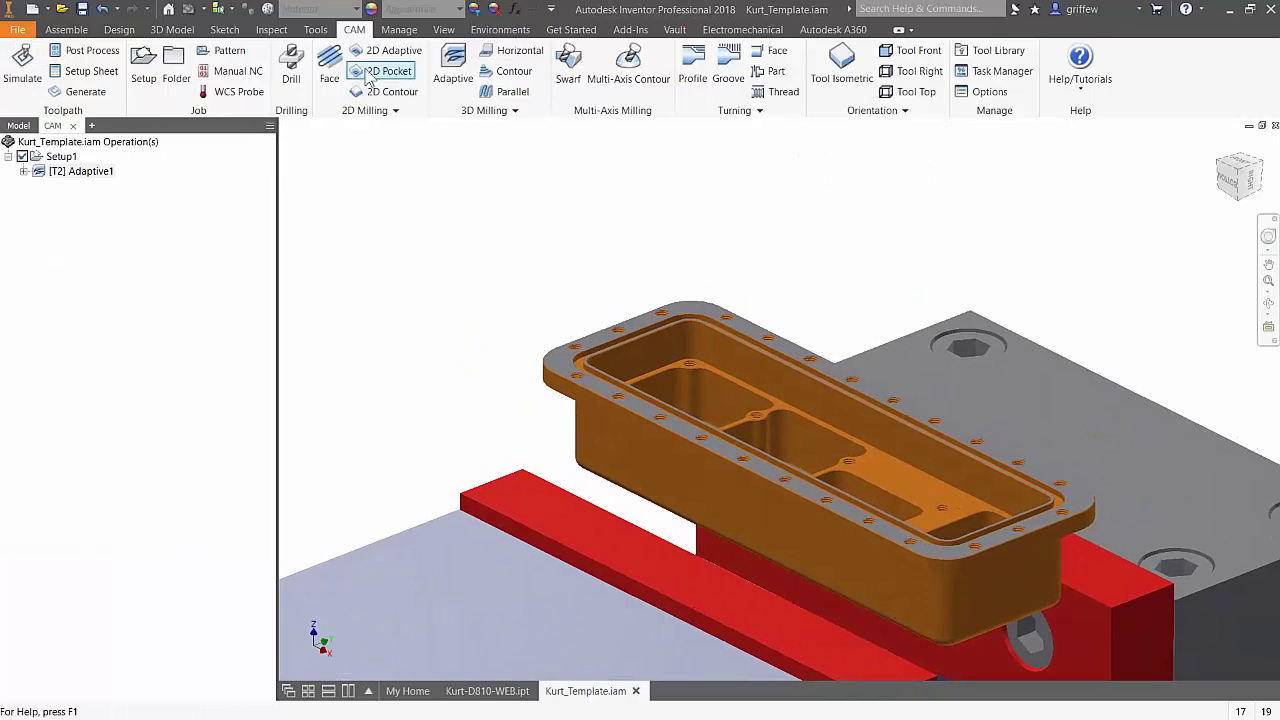
Step: Create a second 3D Adaptive operation using tool #26, the 1/2" R0.015" bullnose endmill from the Haas VF-2 library, and generate its toolpath
left_click(452, 66)
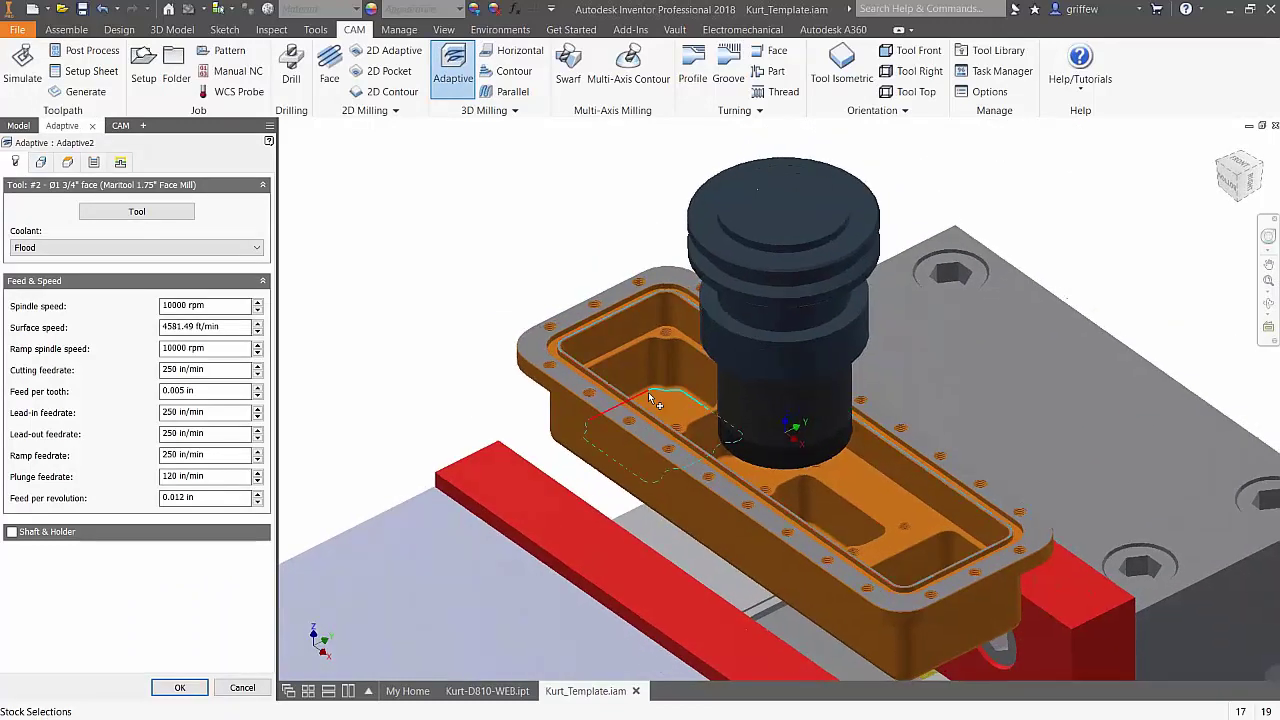
left_click(137, 211)
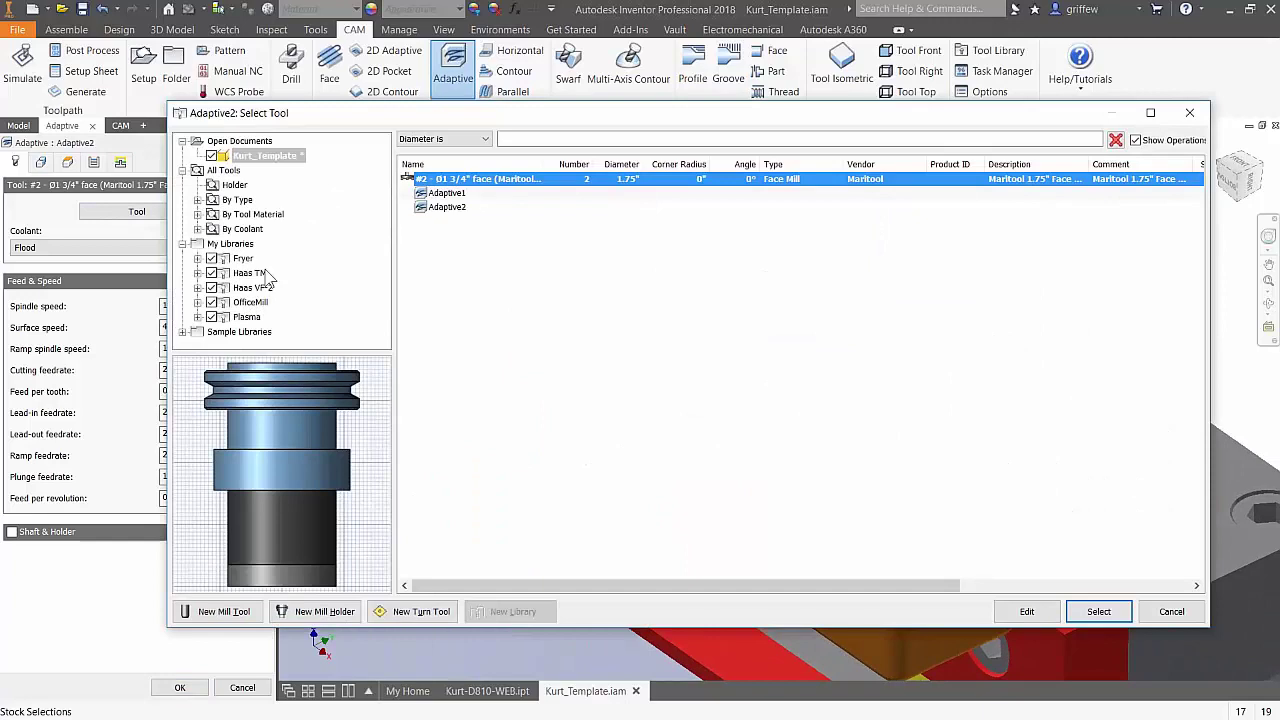
left_click(241, 289)
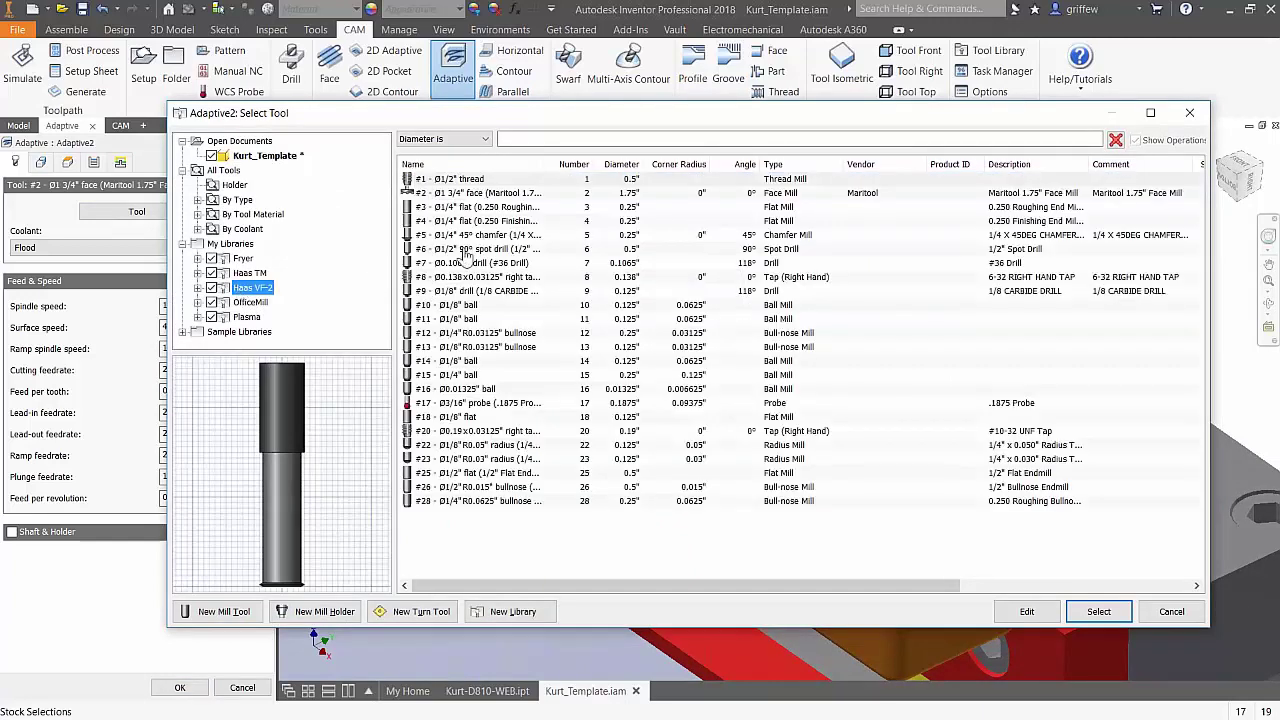
left_click(518, 210)
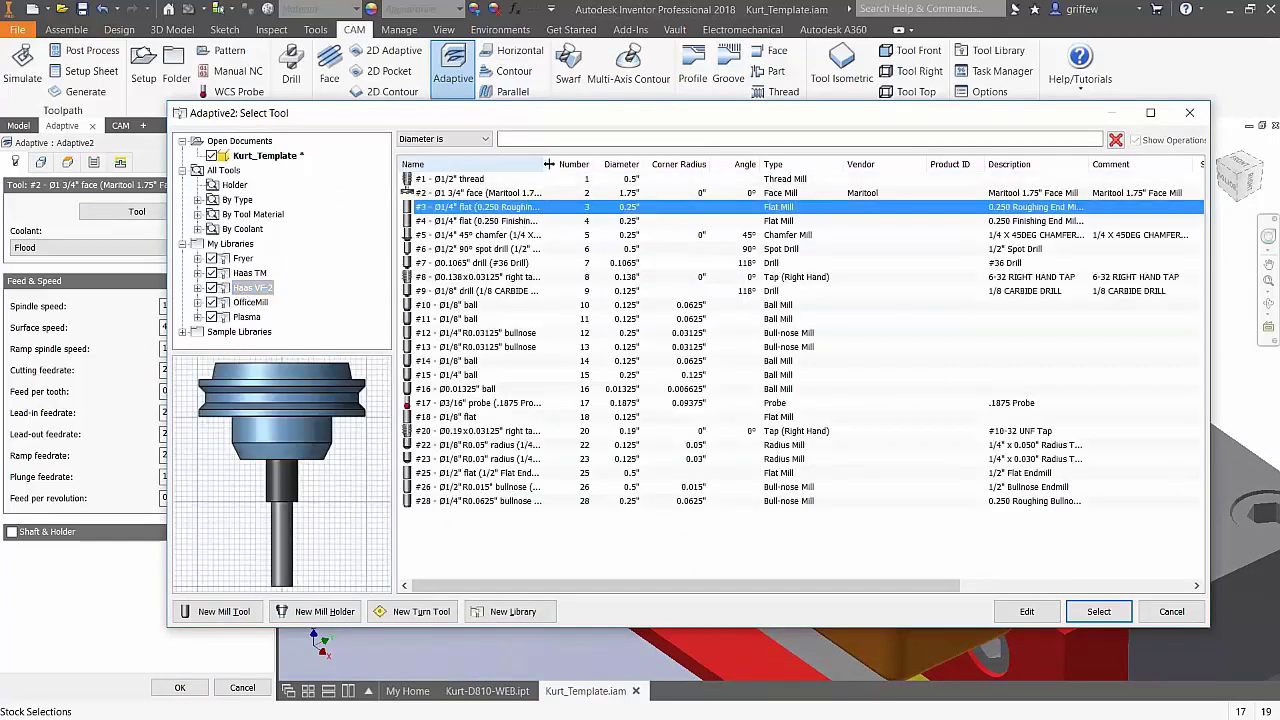
left_click_drag(548, 164, 630, 164)
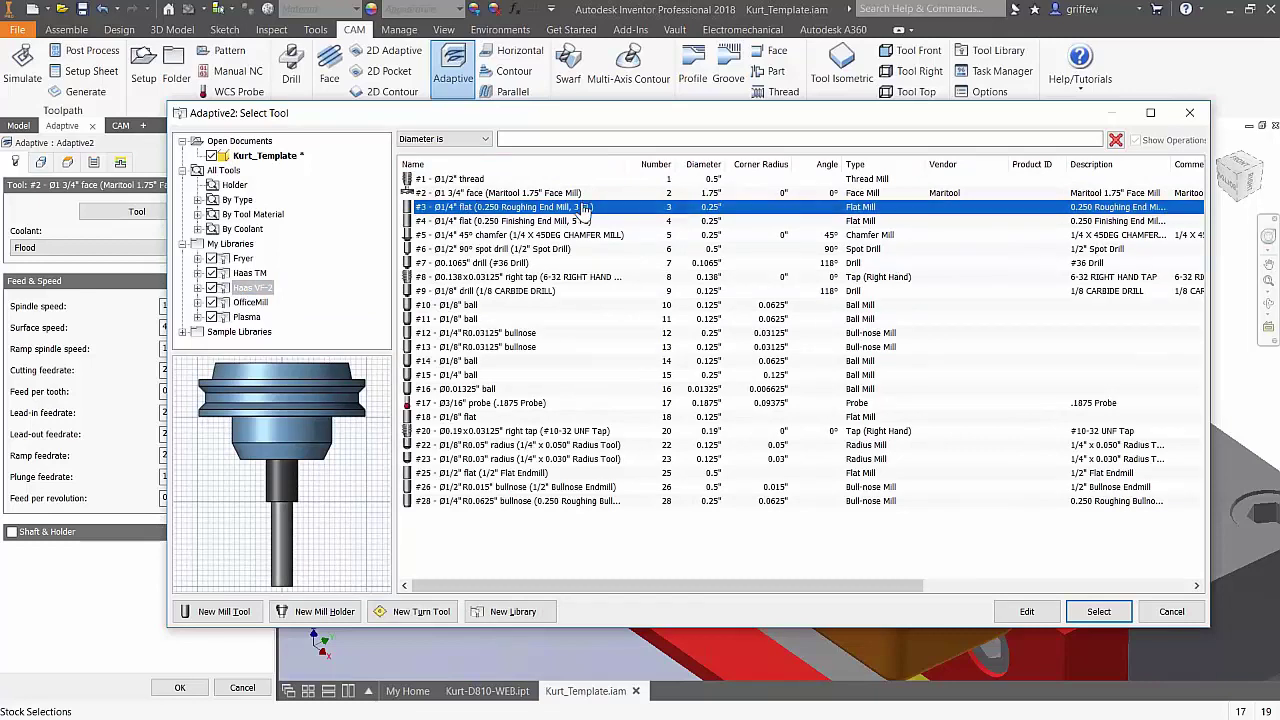
left_click(522, 488)
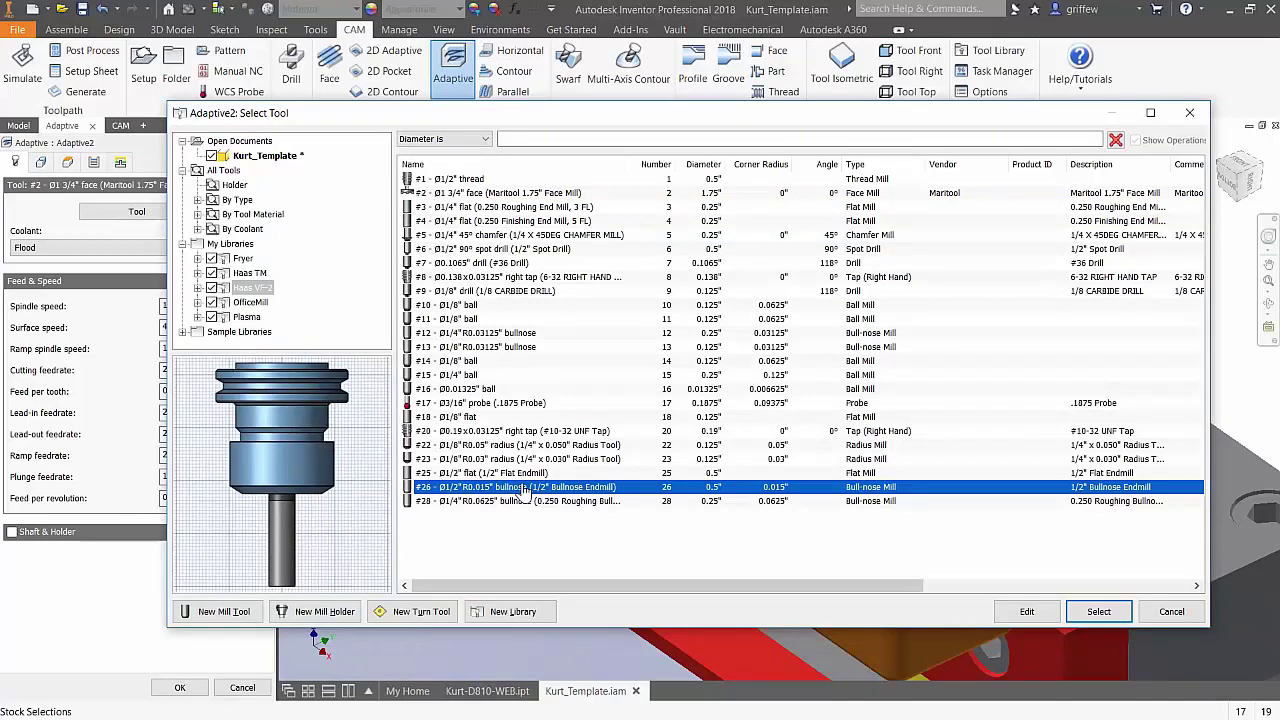
left_click(1099, 612)
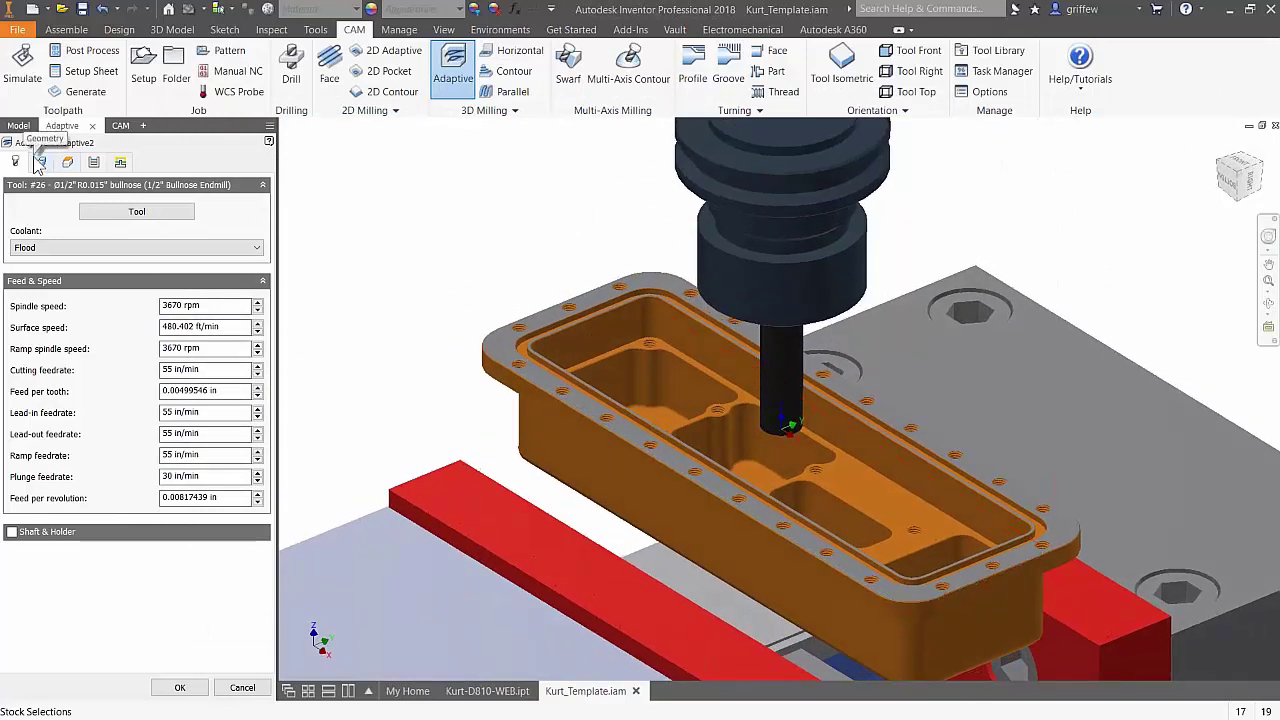
left_click(180, 688)
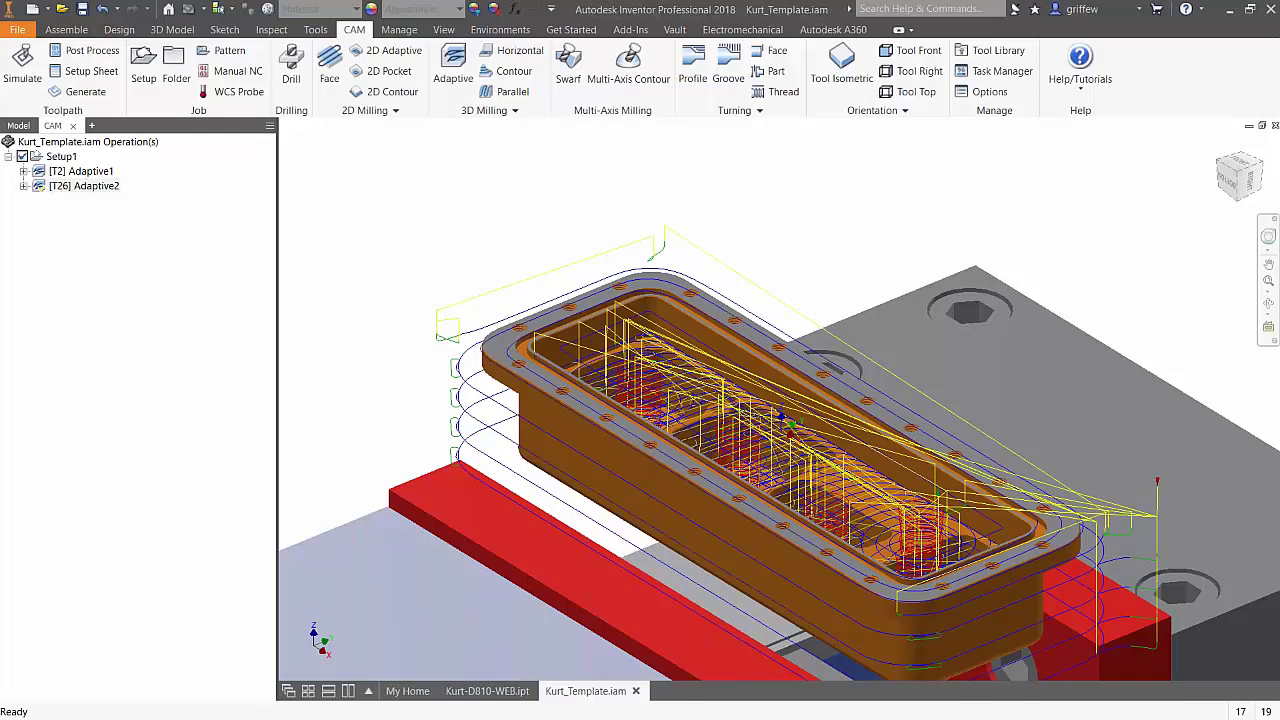
Step: Inspect the bullnose adaptive toolpath around the part and read the operation's generation log
scroll(760, 400, "up", 2)
middle_click_drag(700, 440, 1070, 575, "shift")
middle_click_drag(909, 469, 900, 452, "shift")
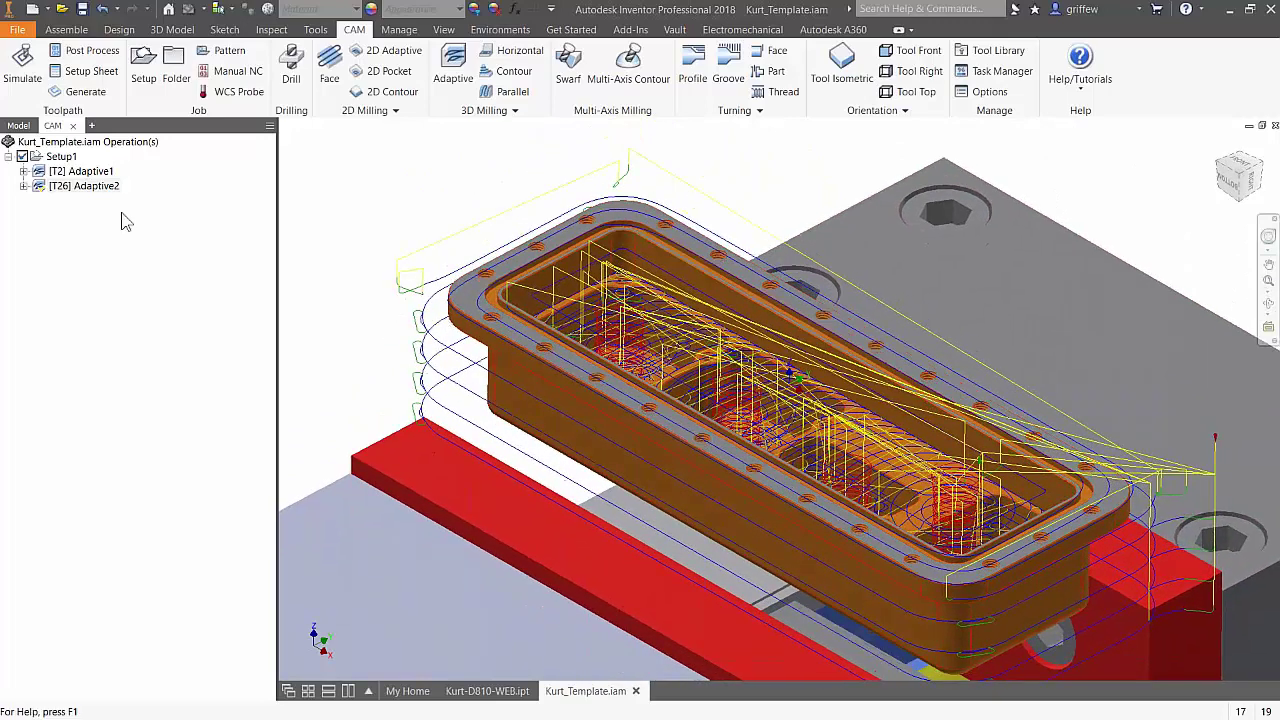
right_click(57, 194)
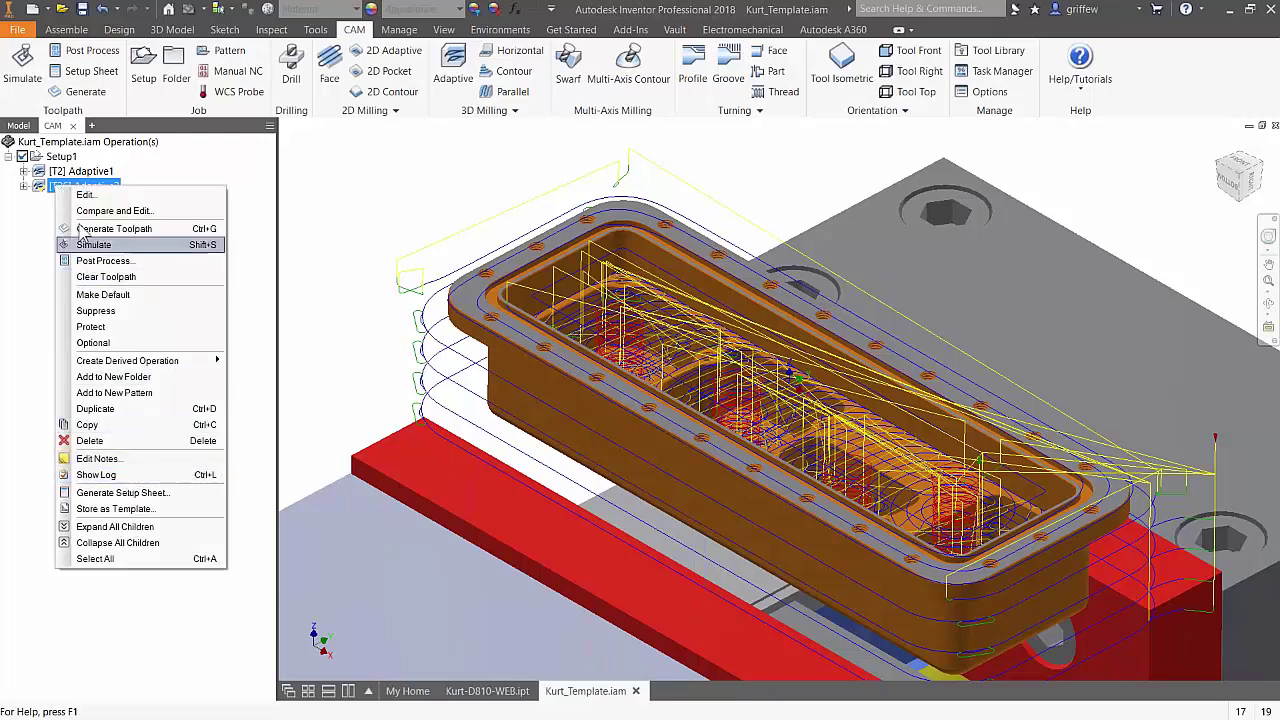
left_click(50, 205)
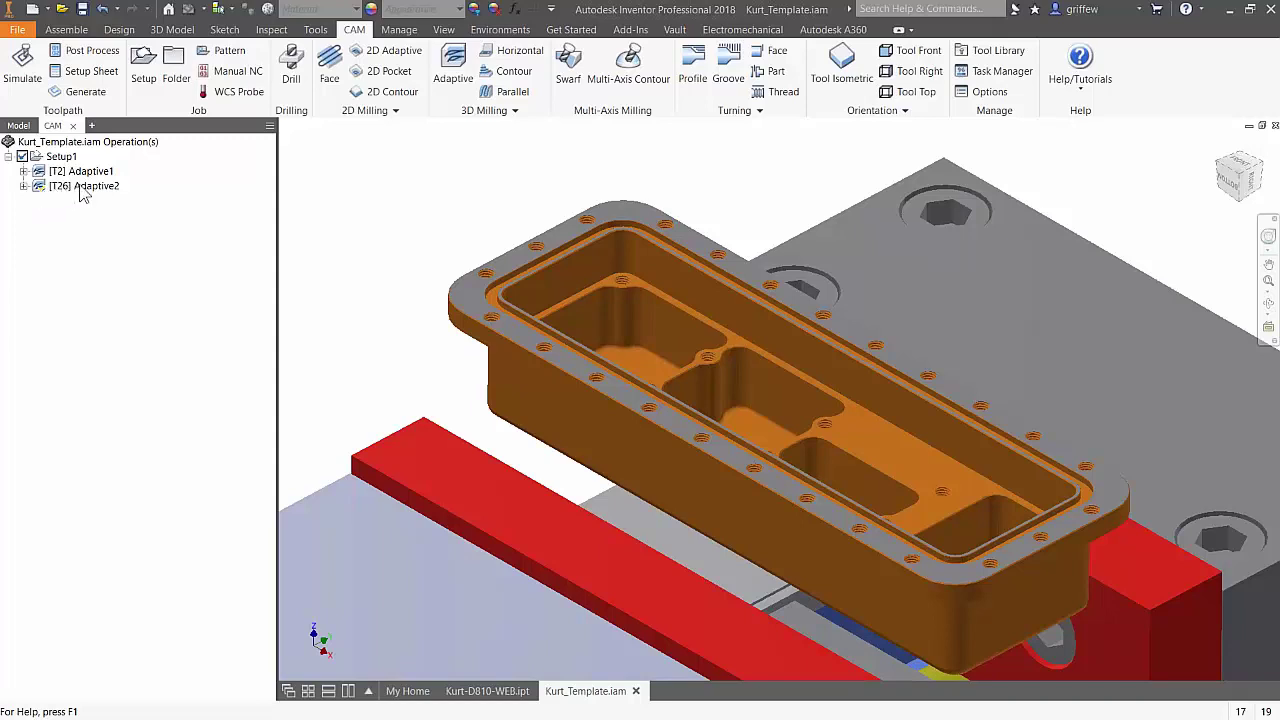
left_click(84, 187)
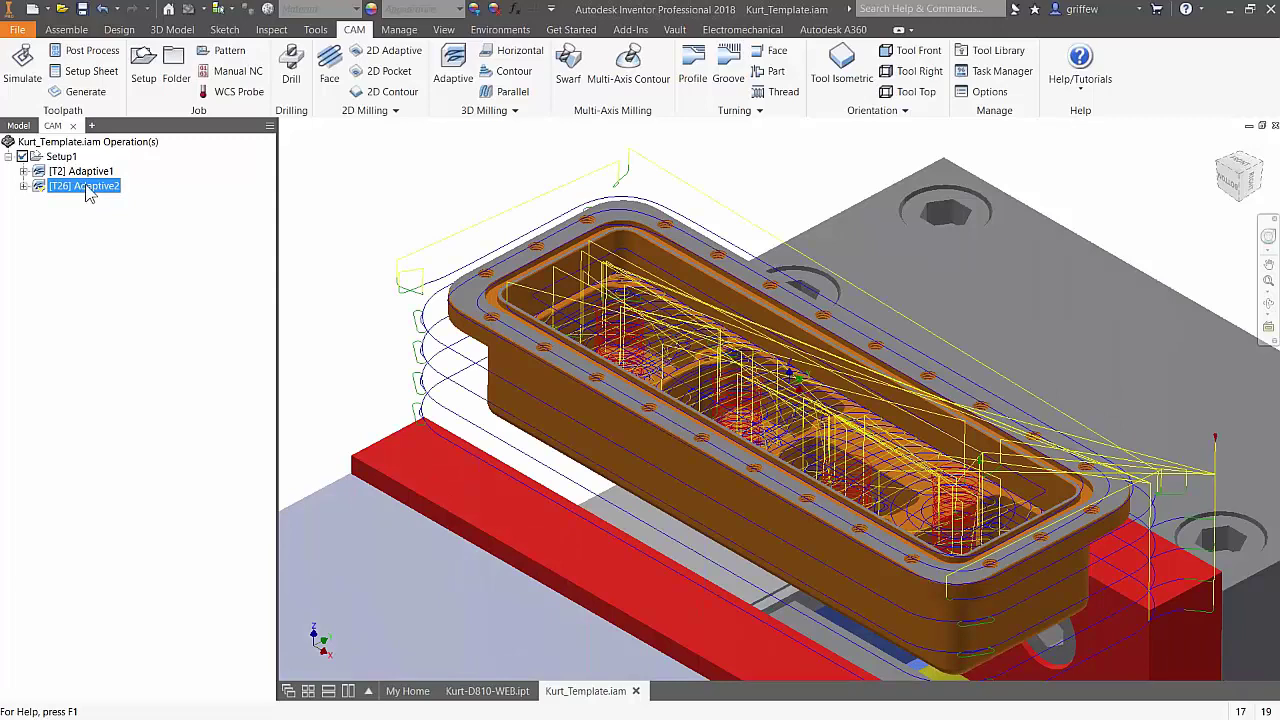
right_click(86, 190)
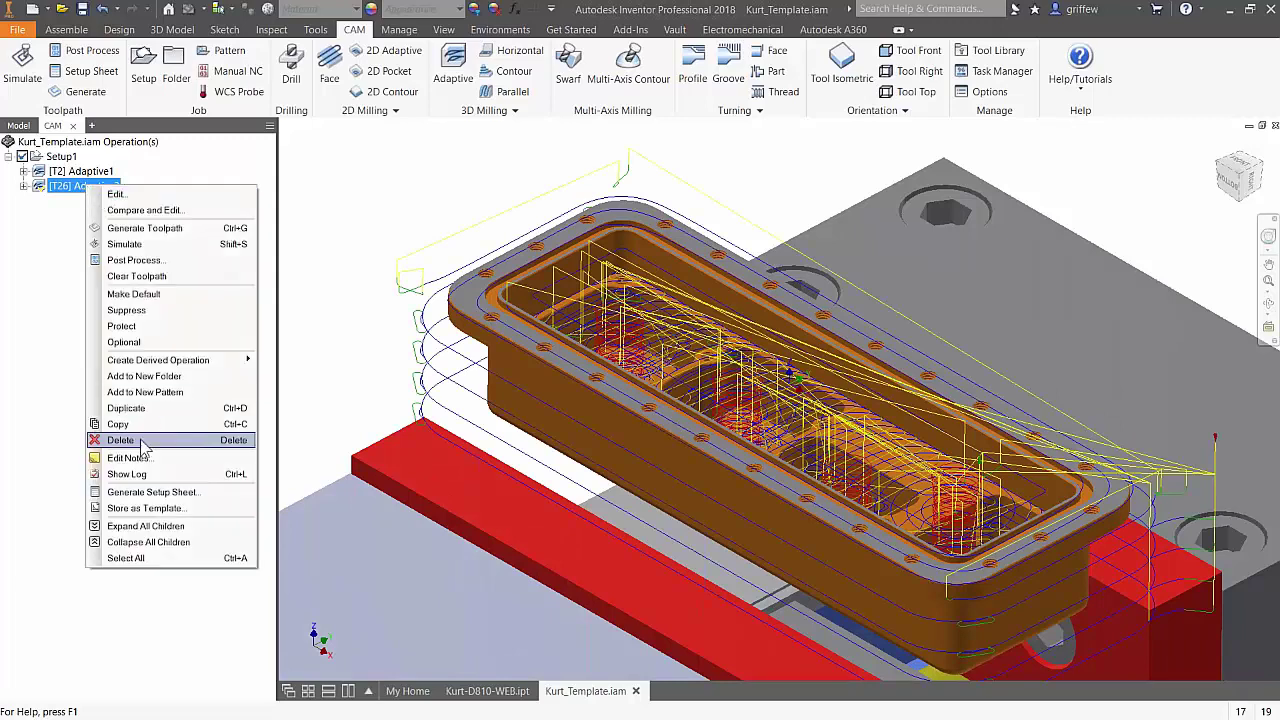
left_click(141, 476)
left_click_drag(672, 248, 311, 329)
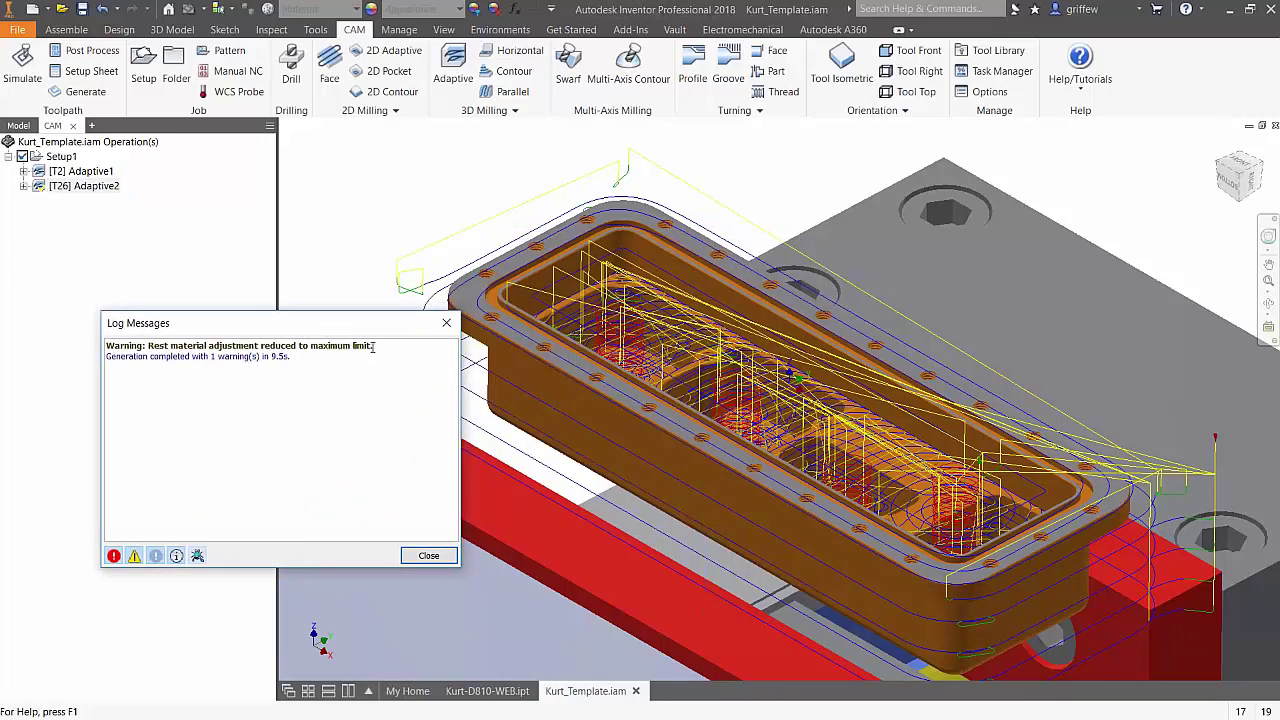
left_click_drag(290, 330, 257, 315)
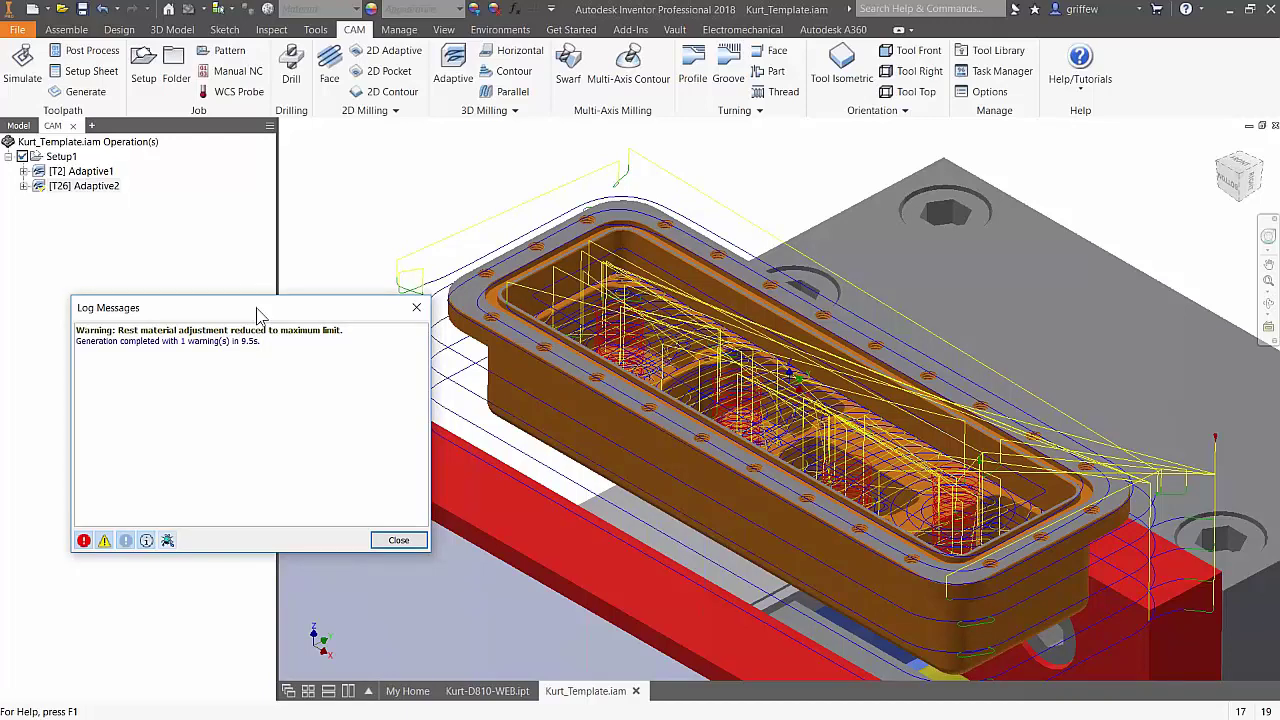
left_click_drag(257, 316, 241, 305)
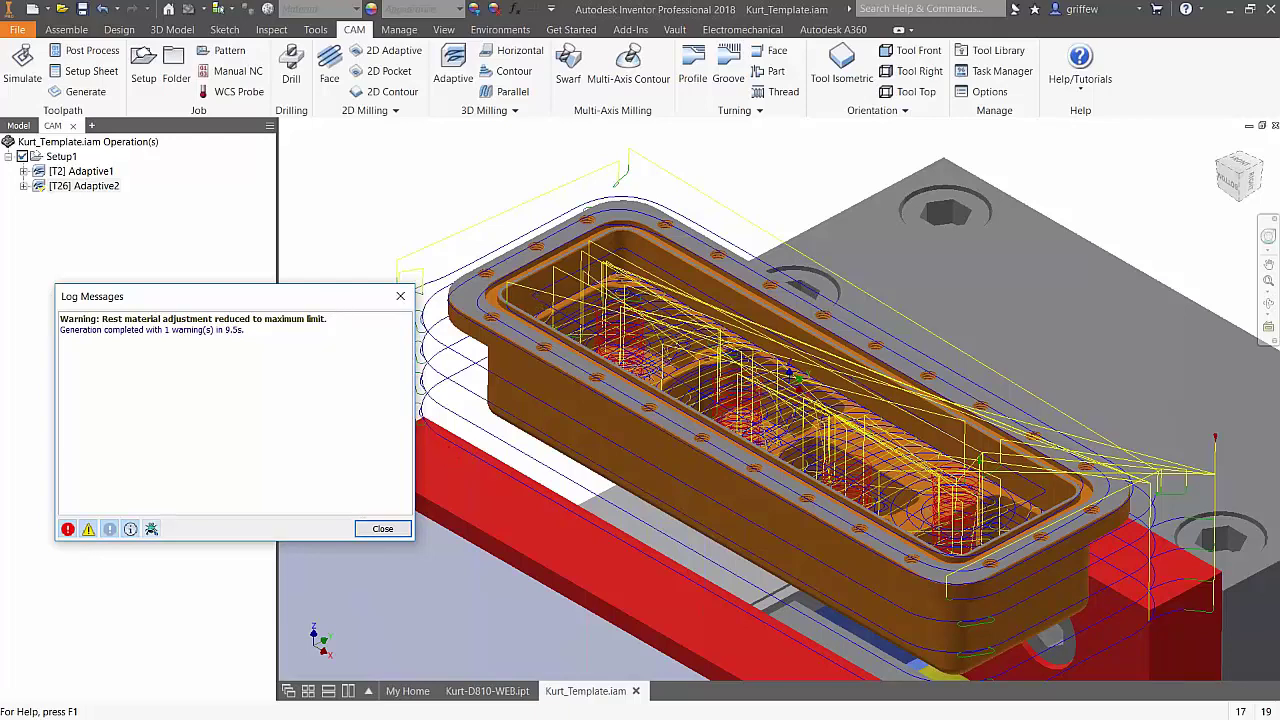
left_click(382, 529)
Step: Simulate all of Setup1, skip ahead to the second adaptive operation, set the toolpath mode to Tail, and start playback
left_click(86, 257)
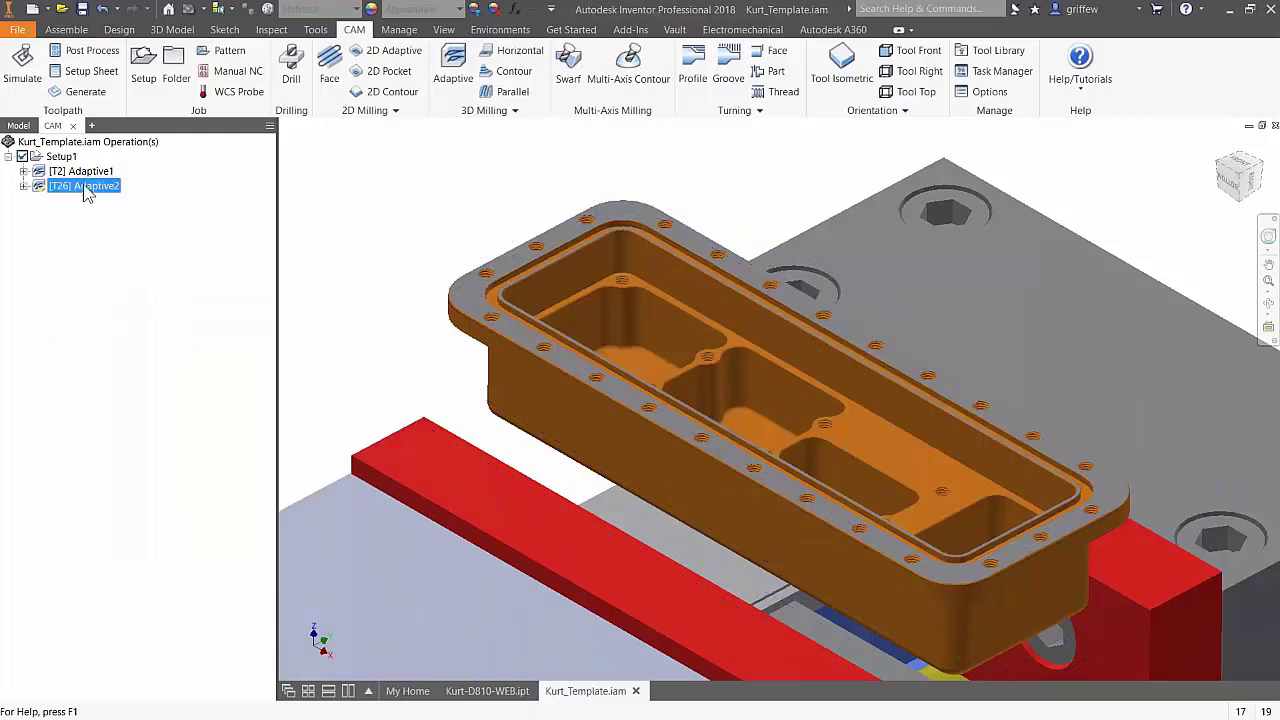
left_click(62, 158)
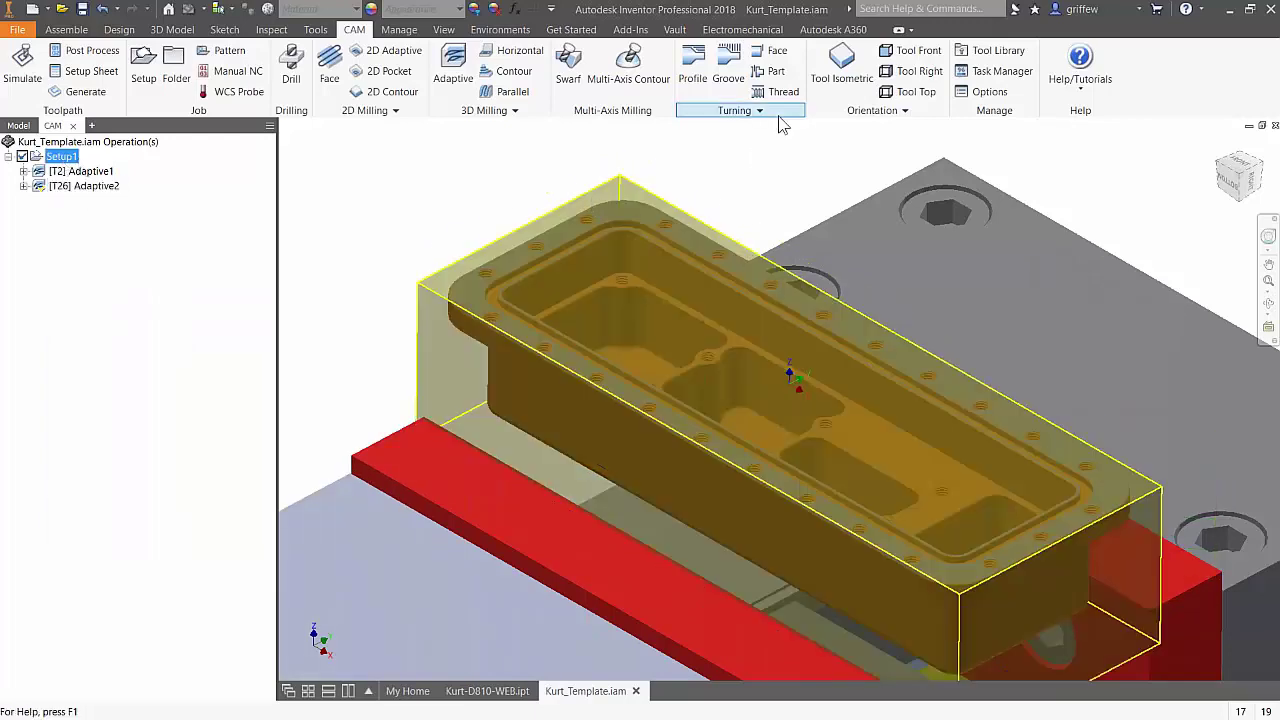
left_click(22, 66)
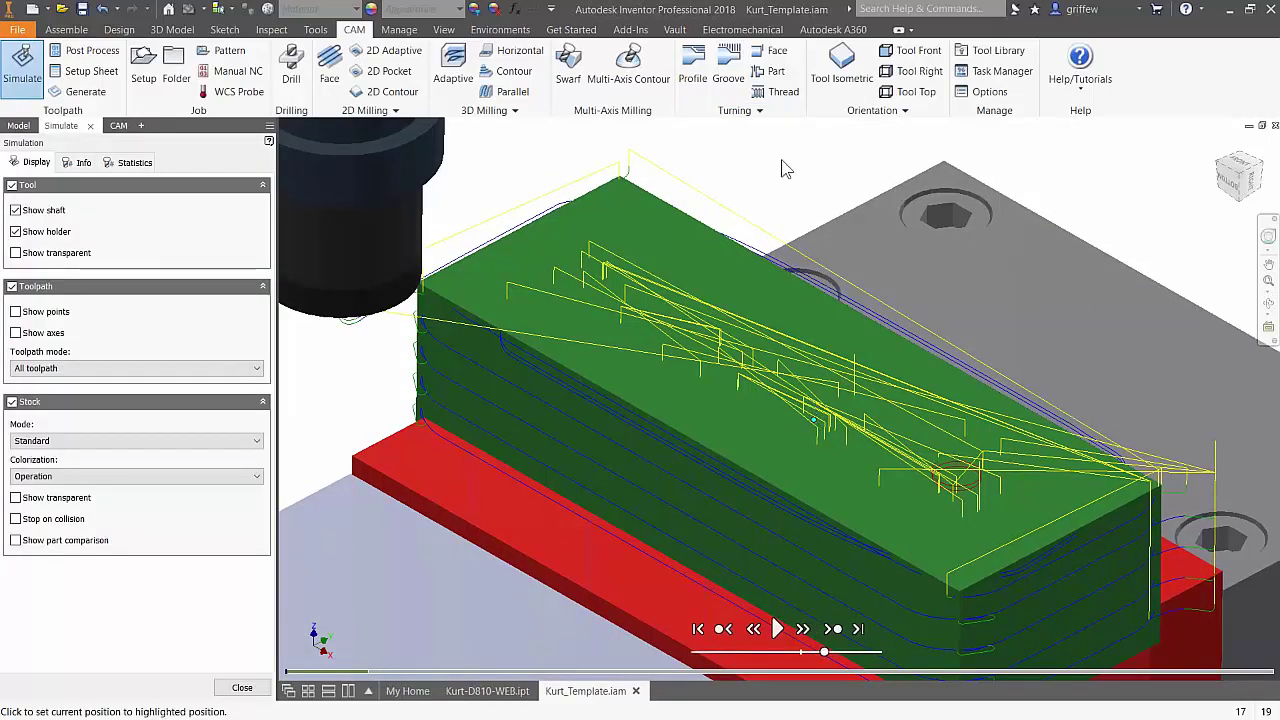
left_click(834, 629)
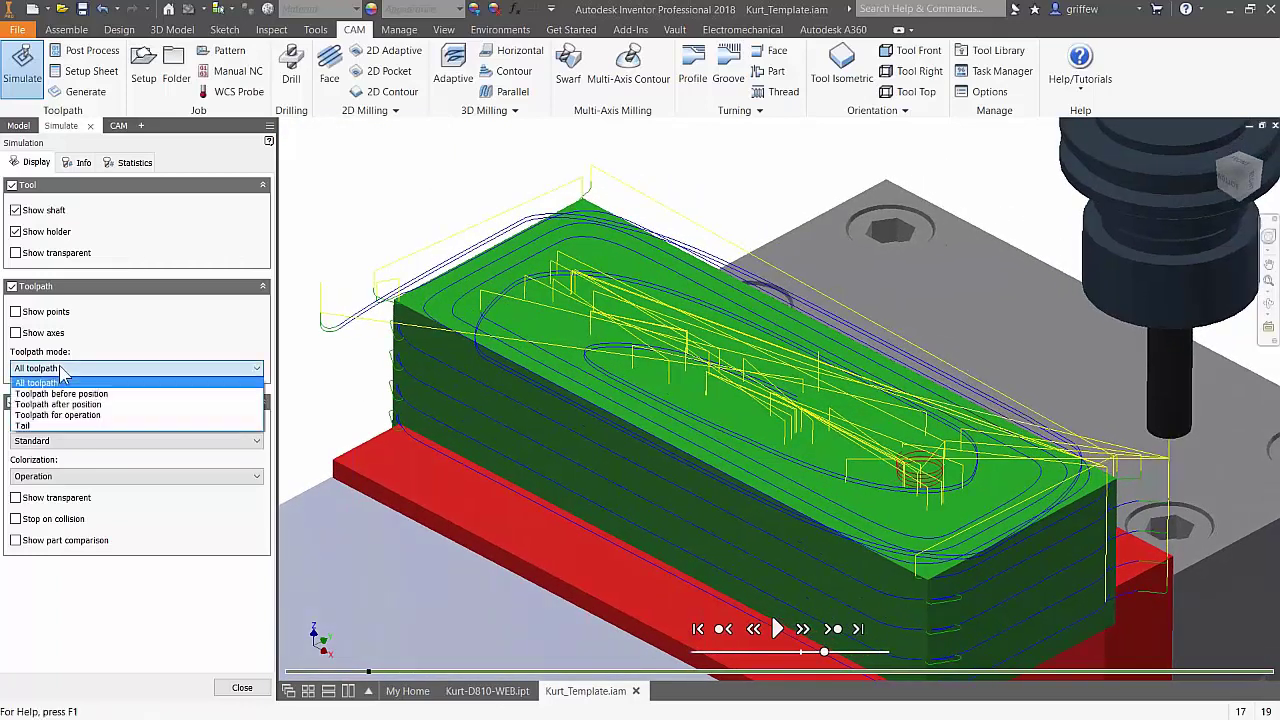
left_click(40, 426)
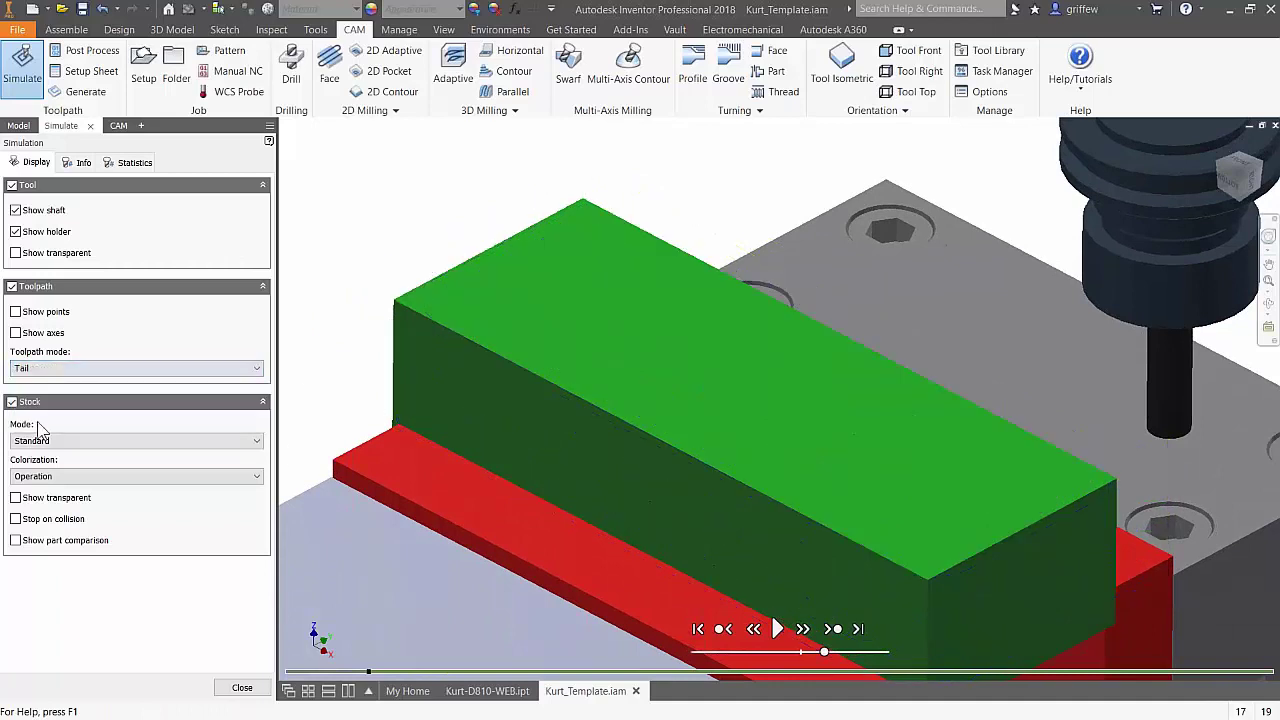
left_click(778, 628)
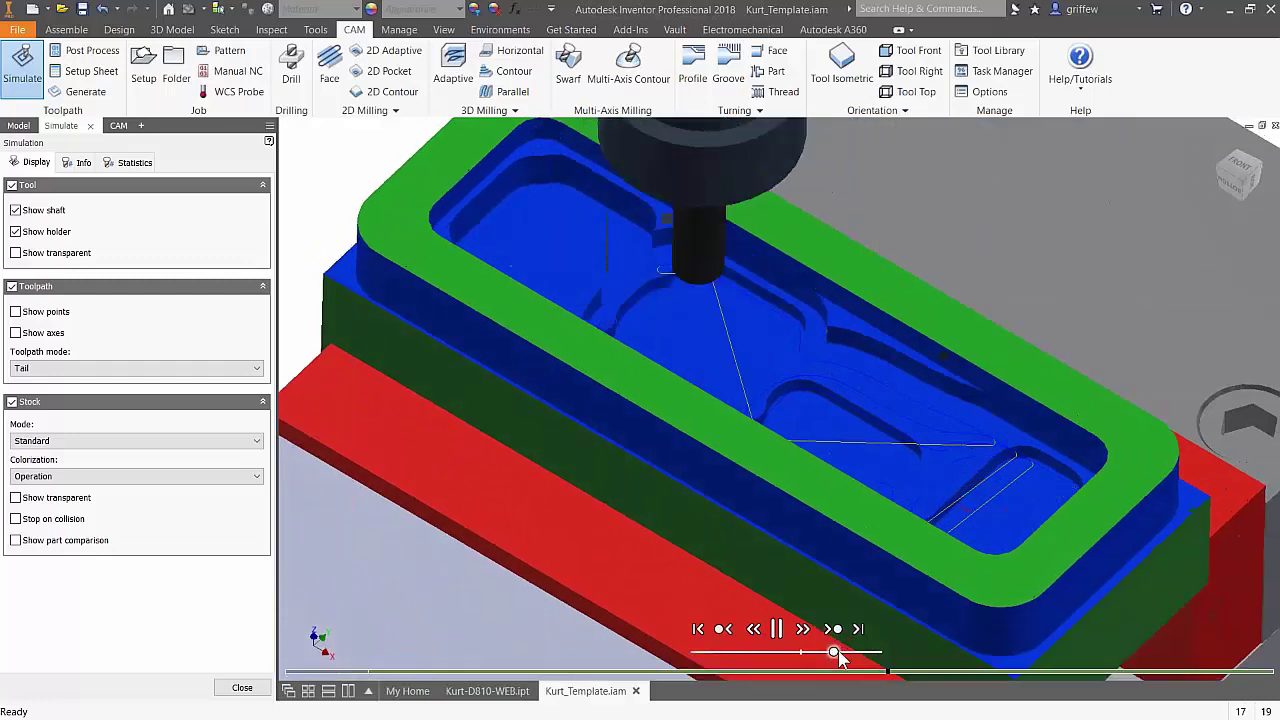
Step: Watch the bullnose roughing simulation to the end at varying speeds, checking the stock briefly as transparent, and close the simulation
left_click_drag(848, 652, 833, 652)
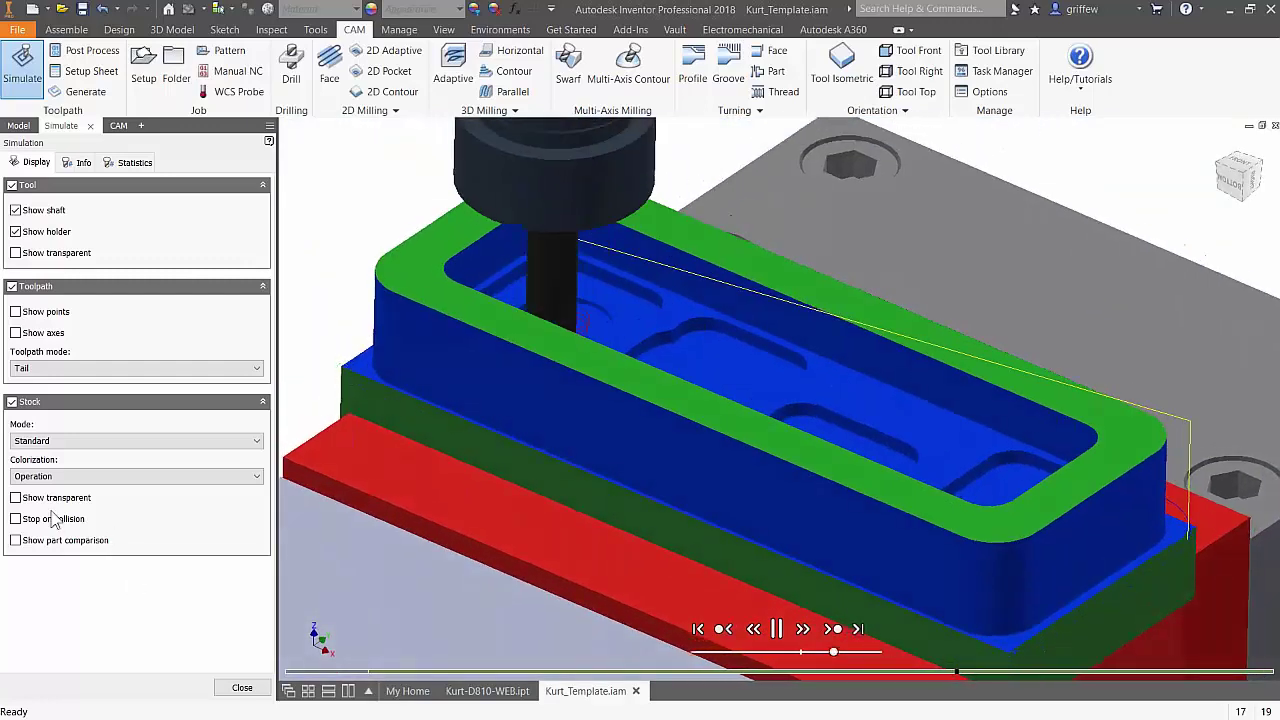
left_click(16, 499)
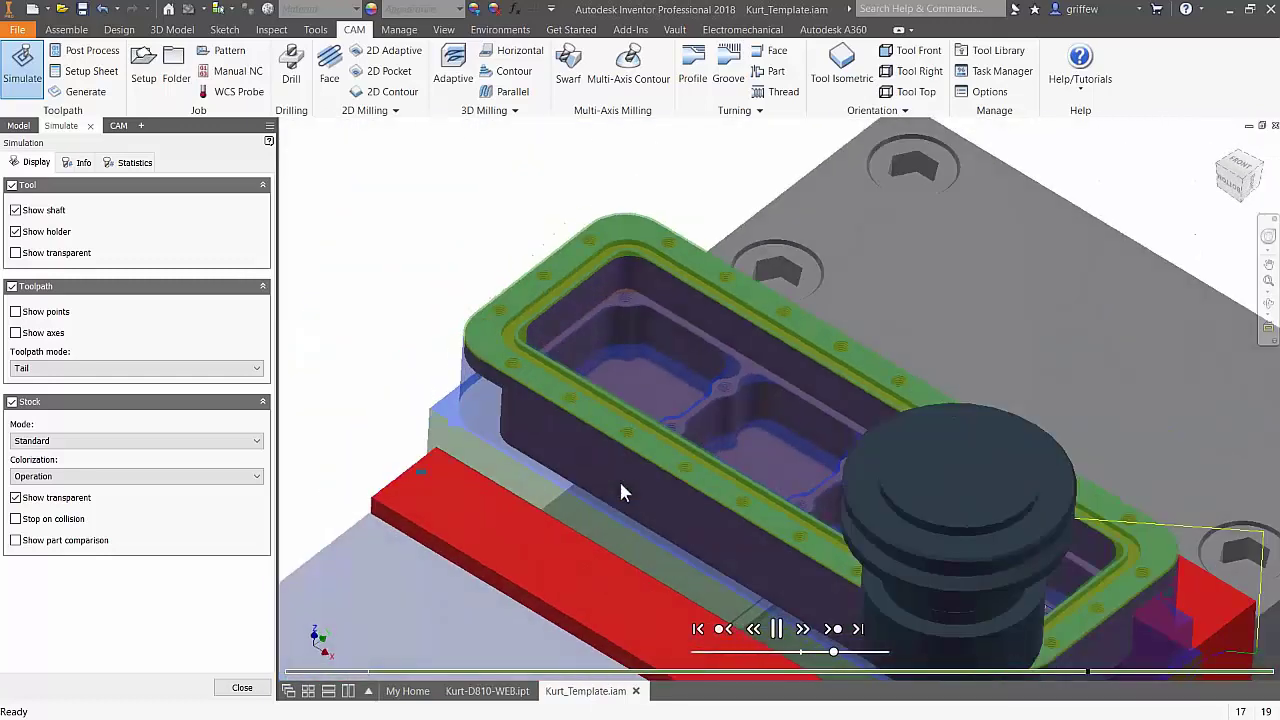
left_click(15, 498)
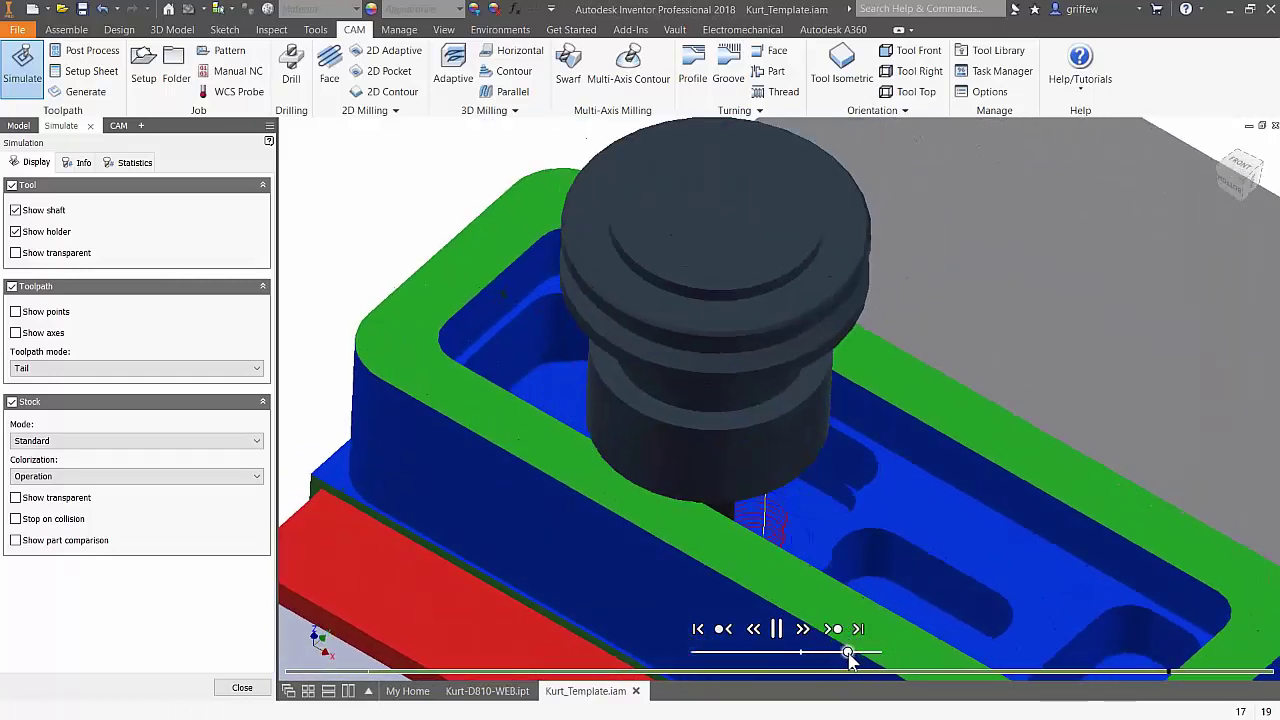
left_click_drag(847, 655, 823, 652)
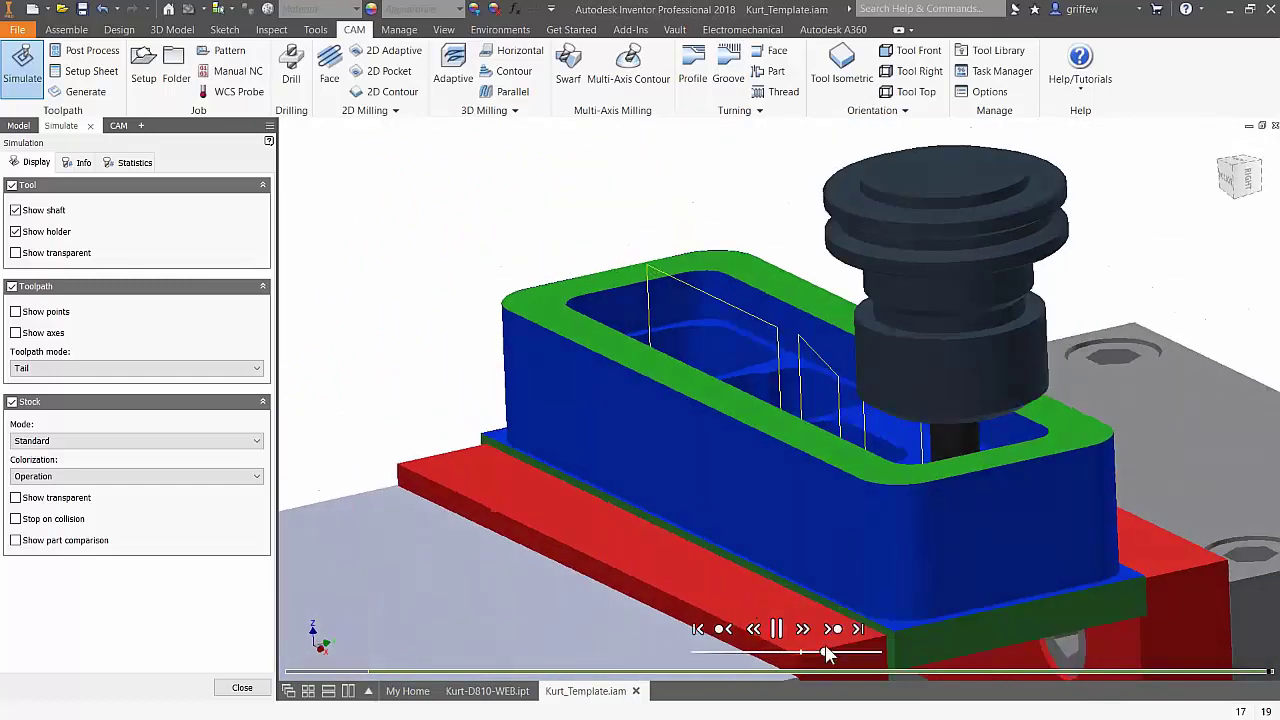
left_click_drag(826, 652, 836, 652)
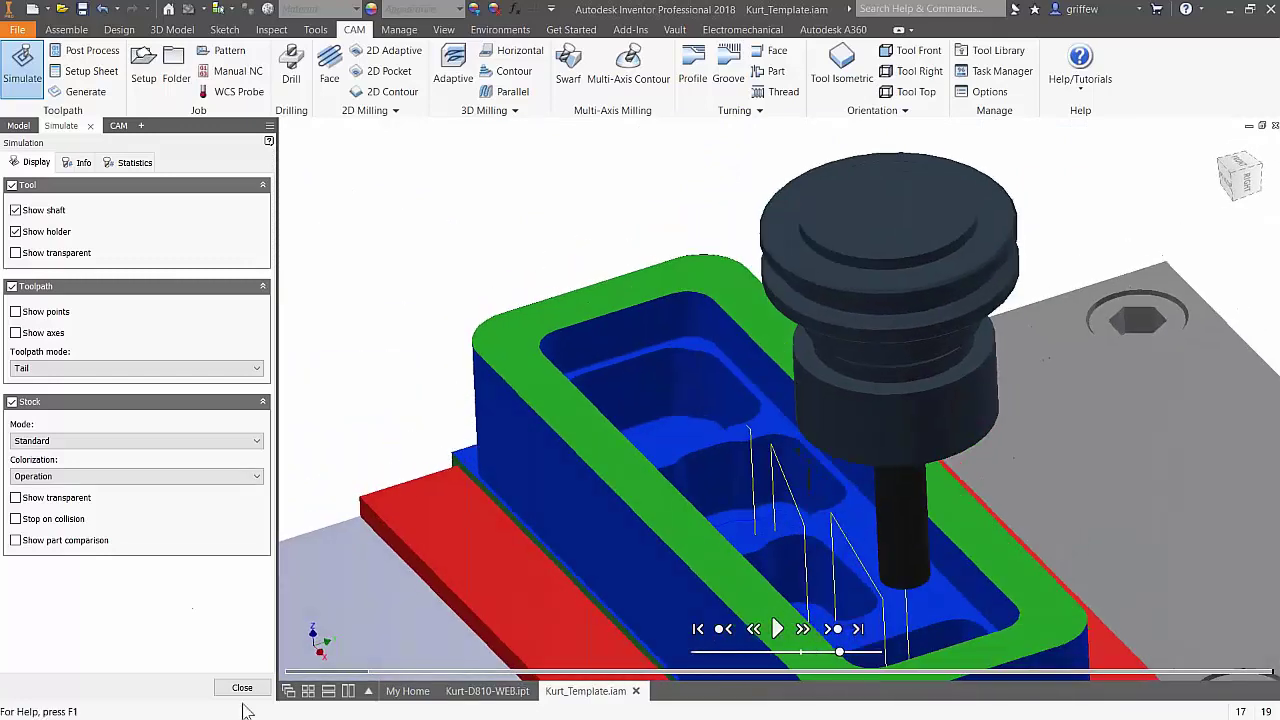
left_click(242, 687)
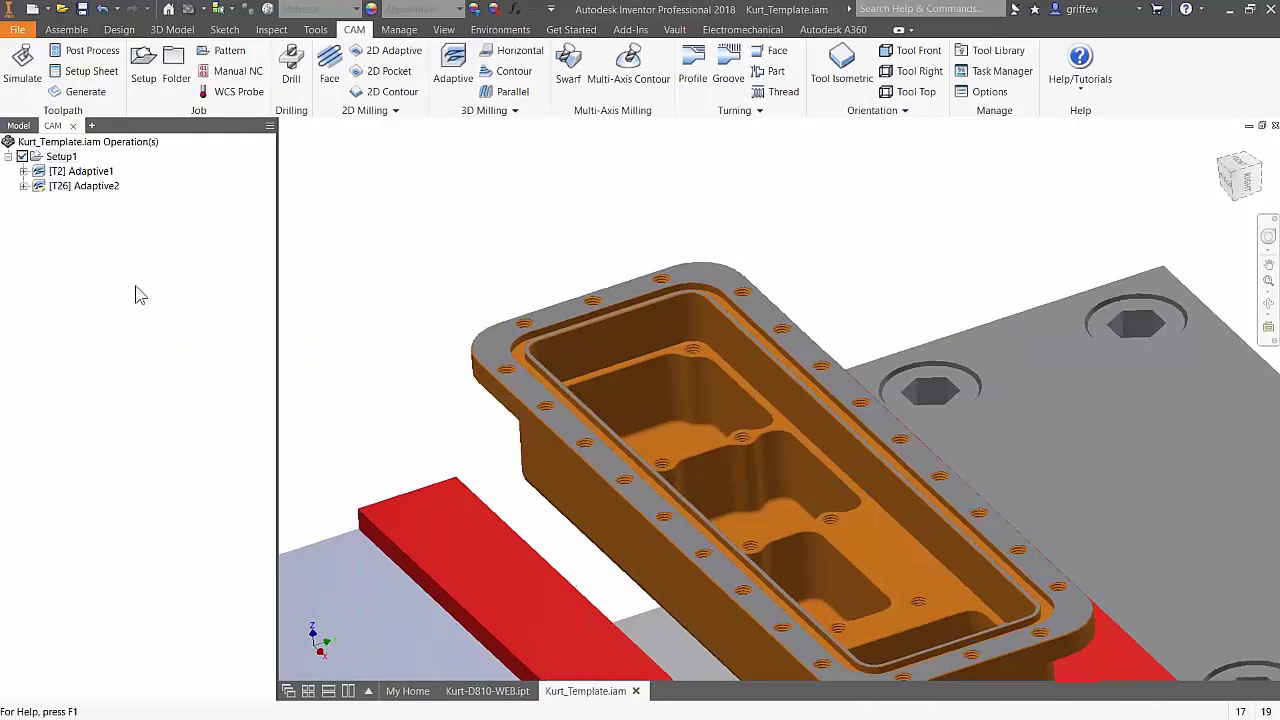
Step: Review the tool and feed settings of the bullnose adaptive operation and leave without changing them
right_click(94, 187)
left_click(122, 195)
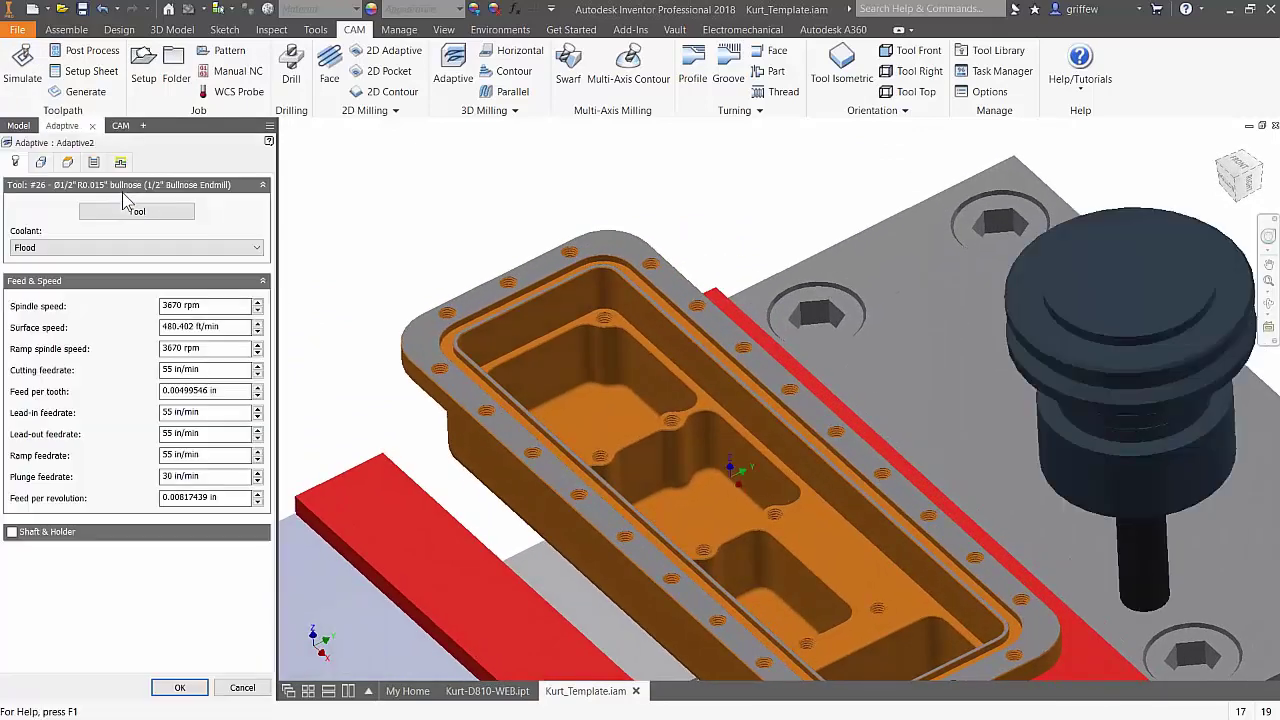
left_click(242, 688)
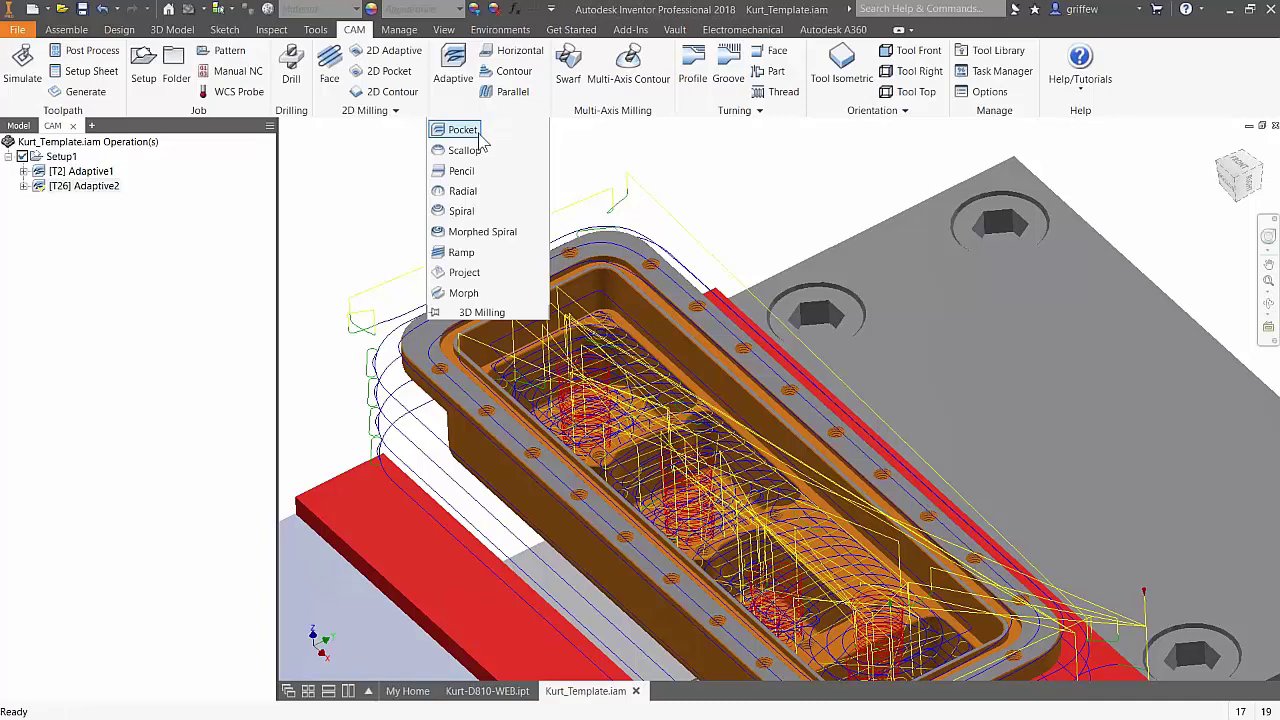
Step: Create a 3D Horizontal operation using tool #28, the 1/4" R0.0625" bullnose from the Haas VF-2 library, with no machining boundary
left_click(516, 51)
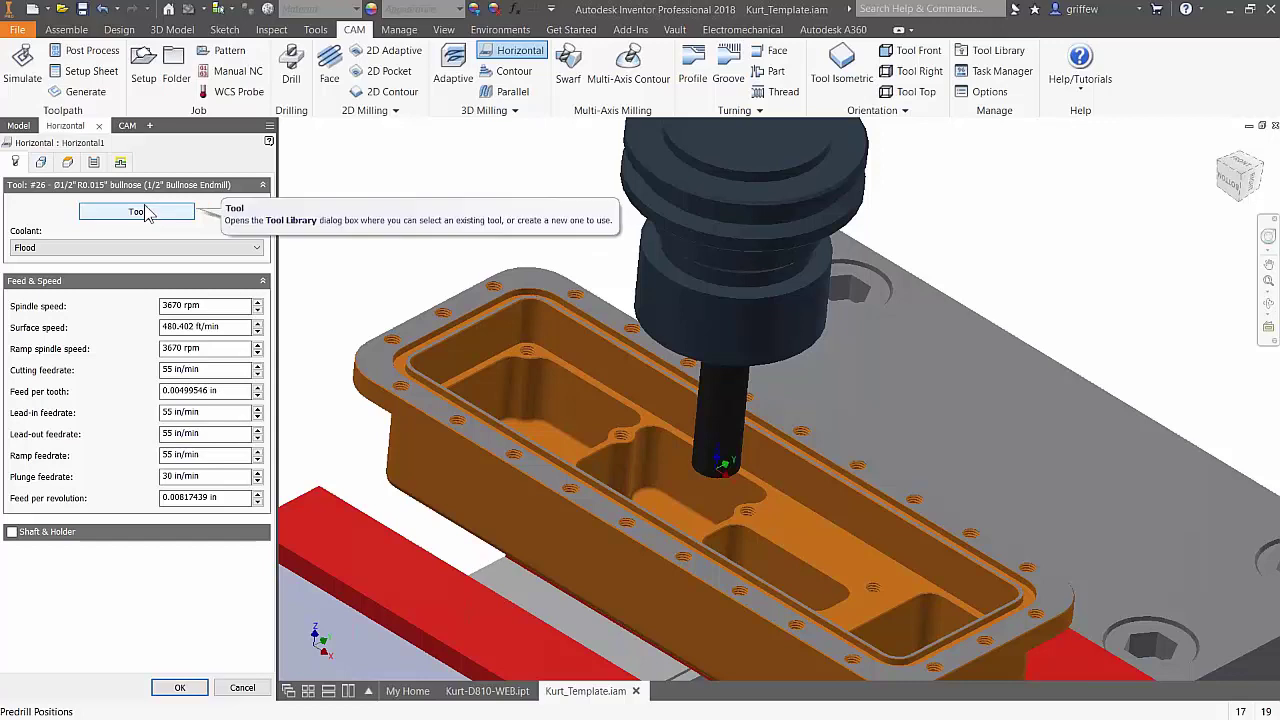
scroll(848, 577, "up", 1)
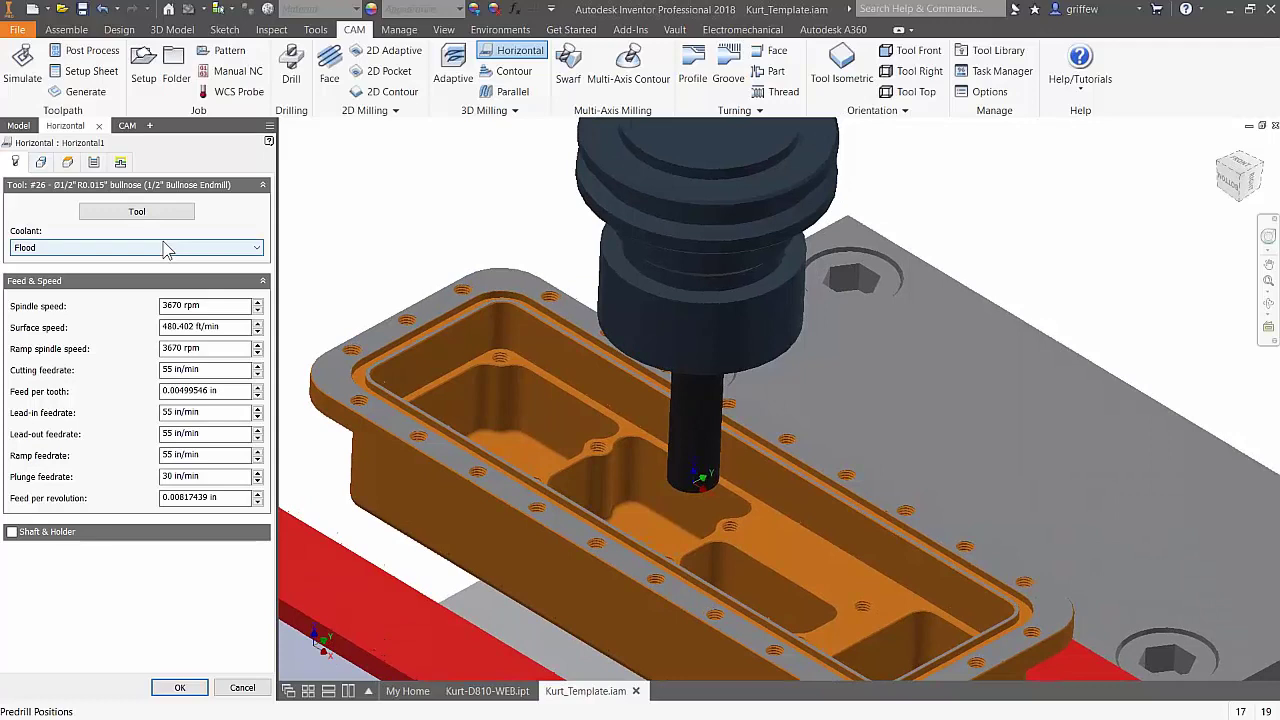
left_click(137, 213)
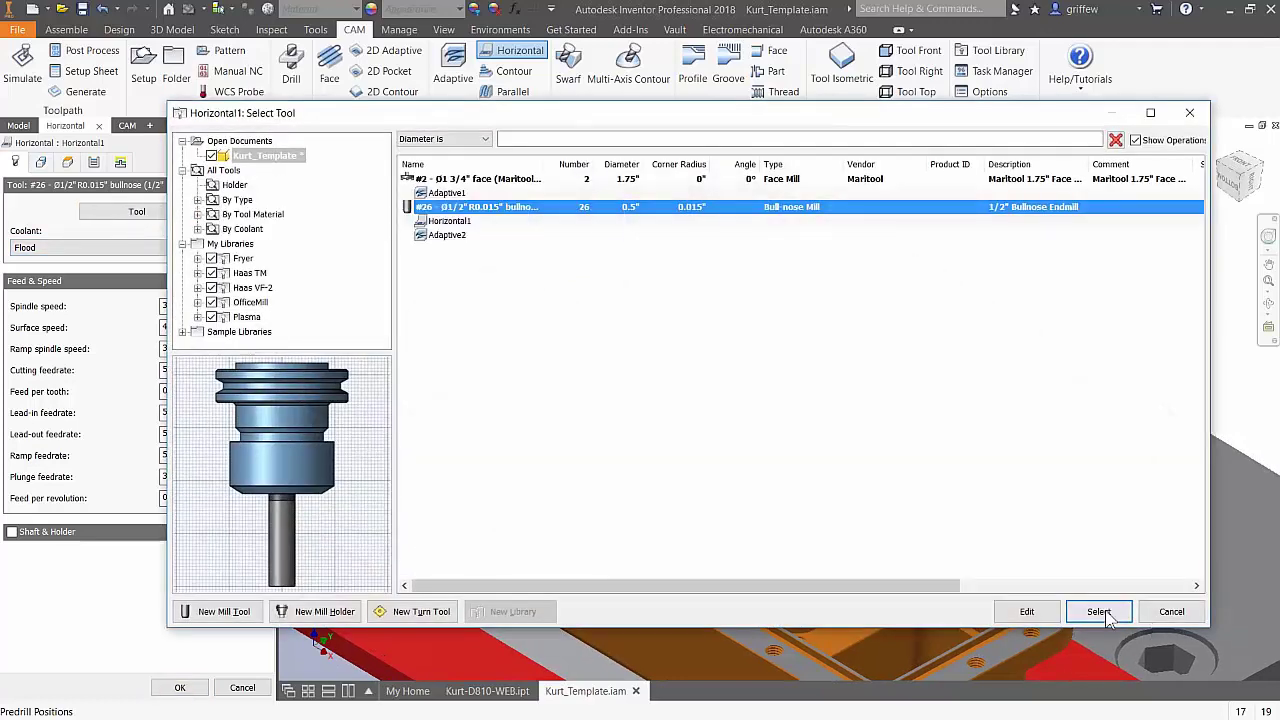
left_click(252, 288)
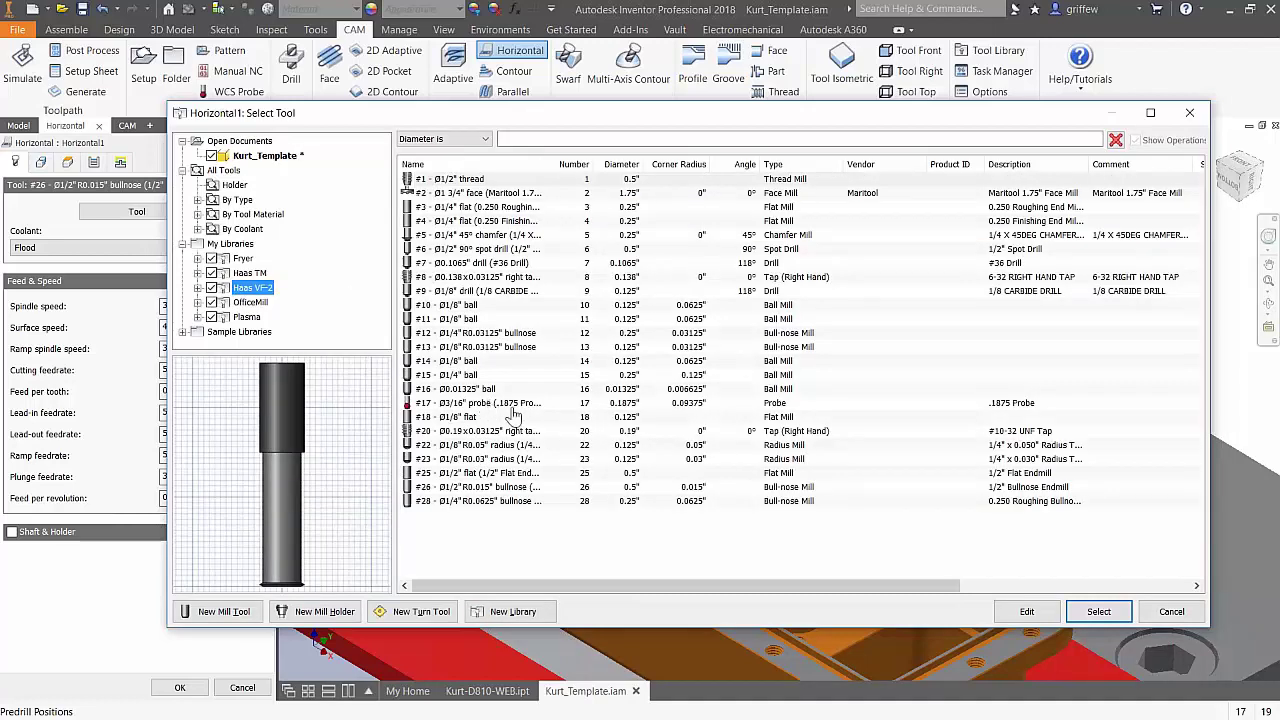
left_click(482, 502)
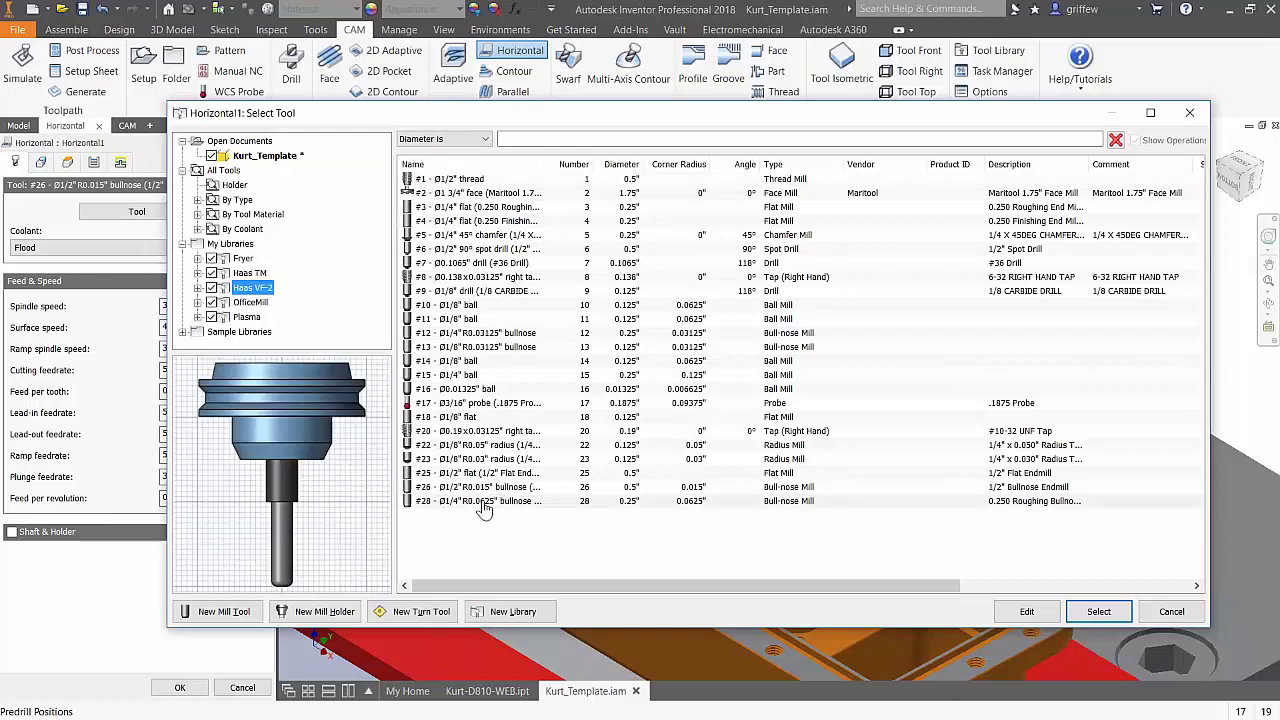
left_click(1097, 611)
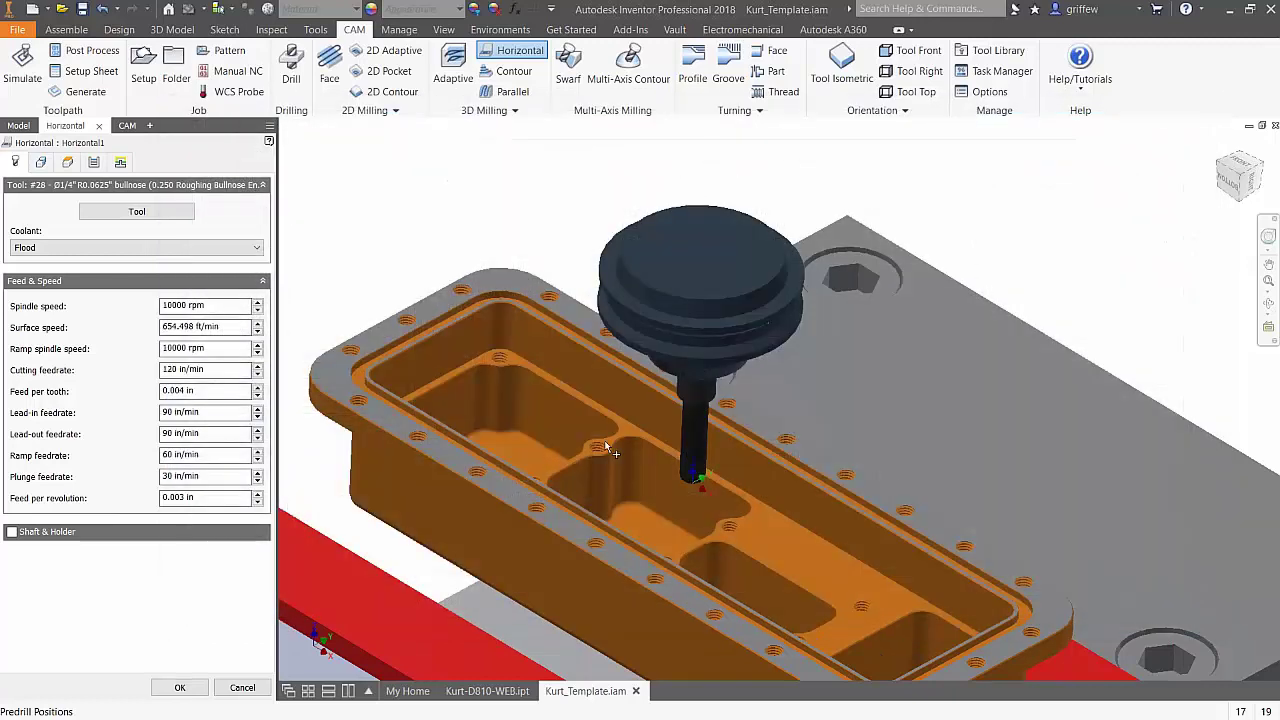
left_click(41, 163)
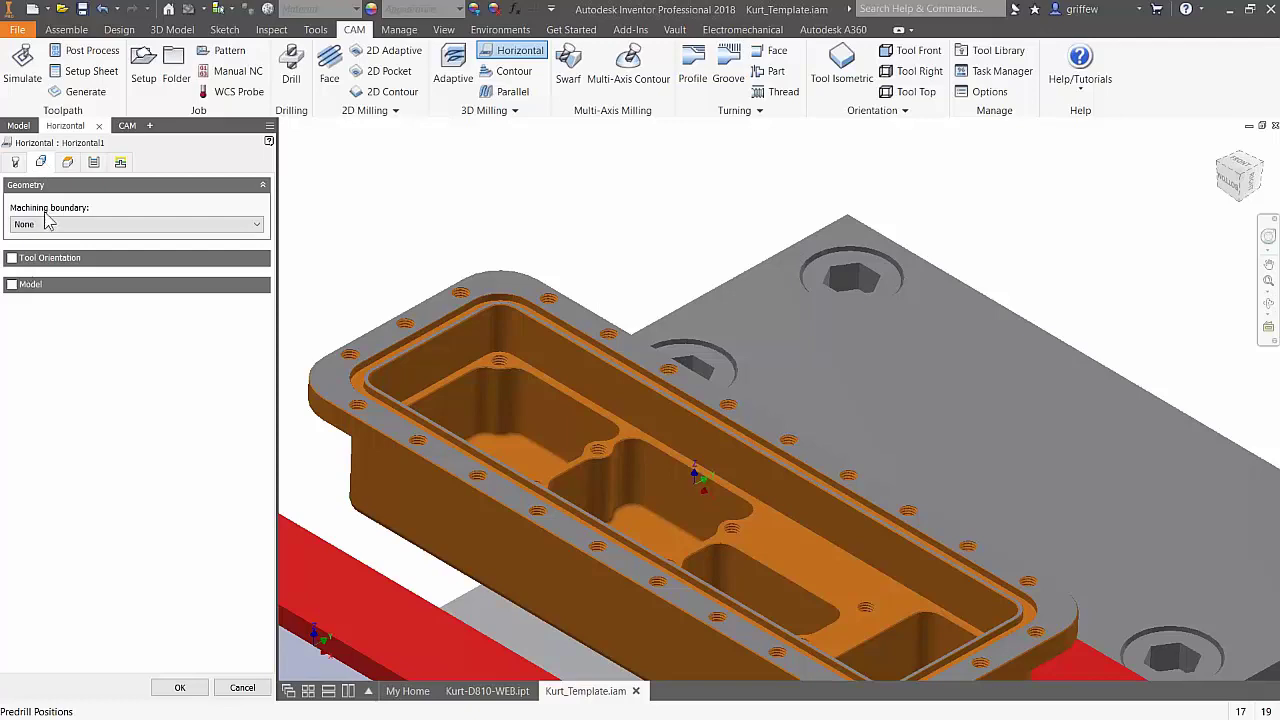
mouse_move(67, 232)
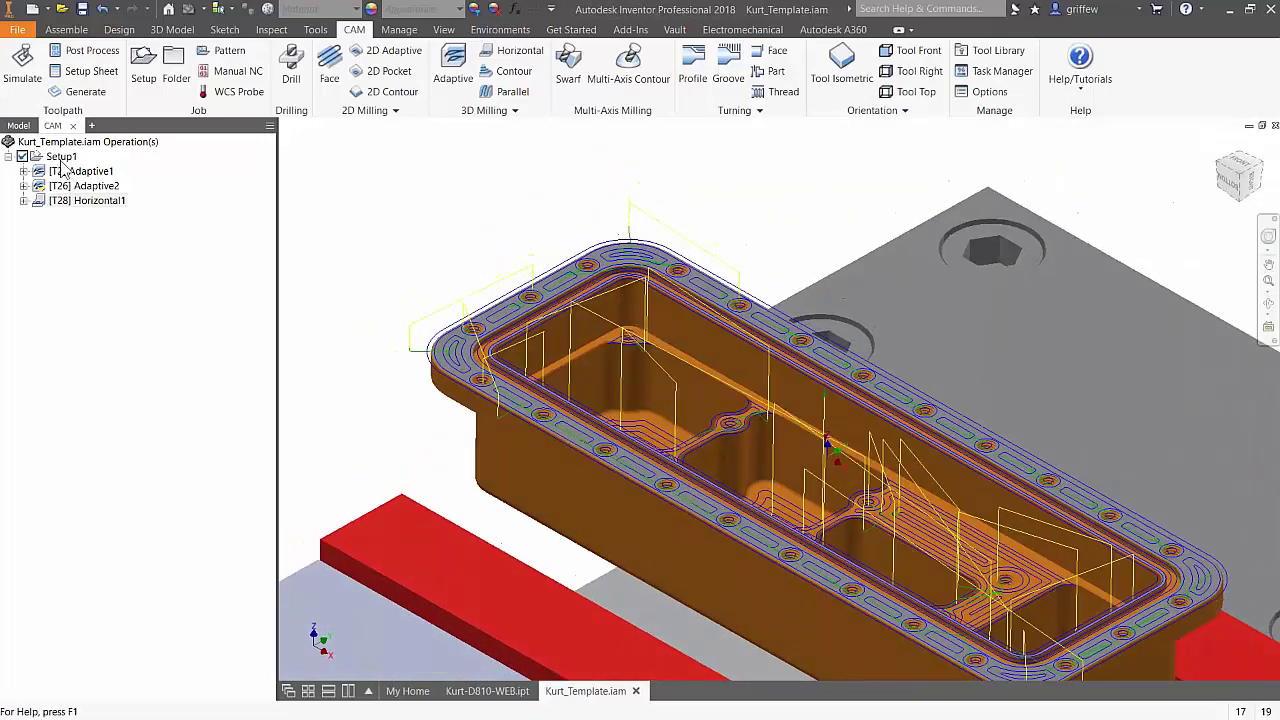
Step: Set up post processing of Setup1 with the haas.cps - Generic HAAS configuration and review its post properties
left_click(60, 158)
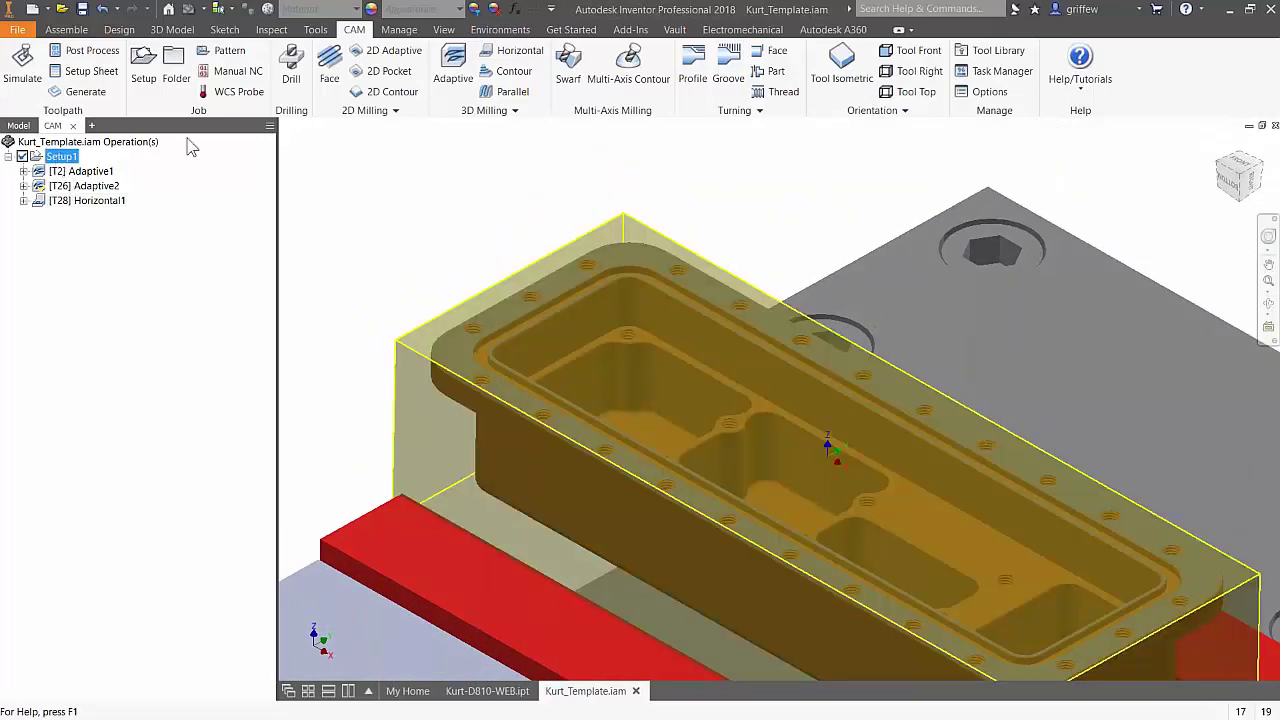
left_click(95, 52)
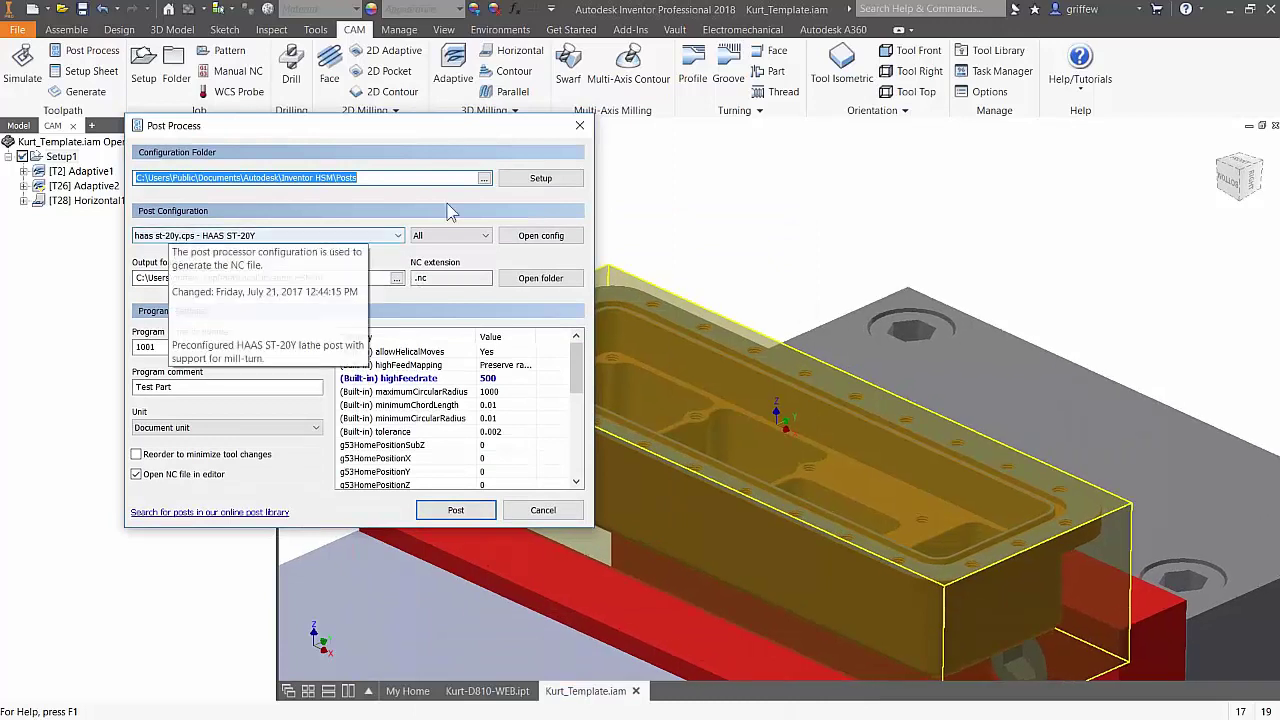
left_click(540, 179)
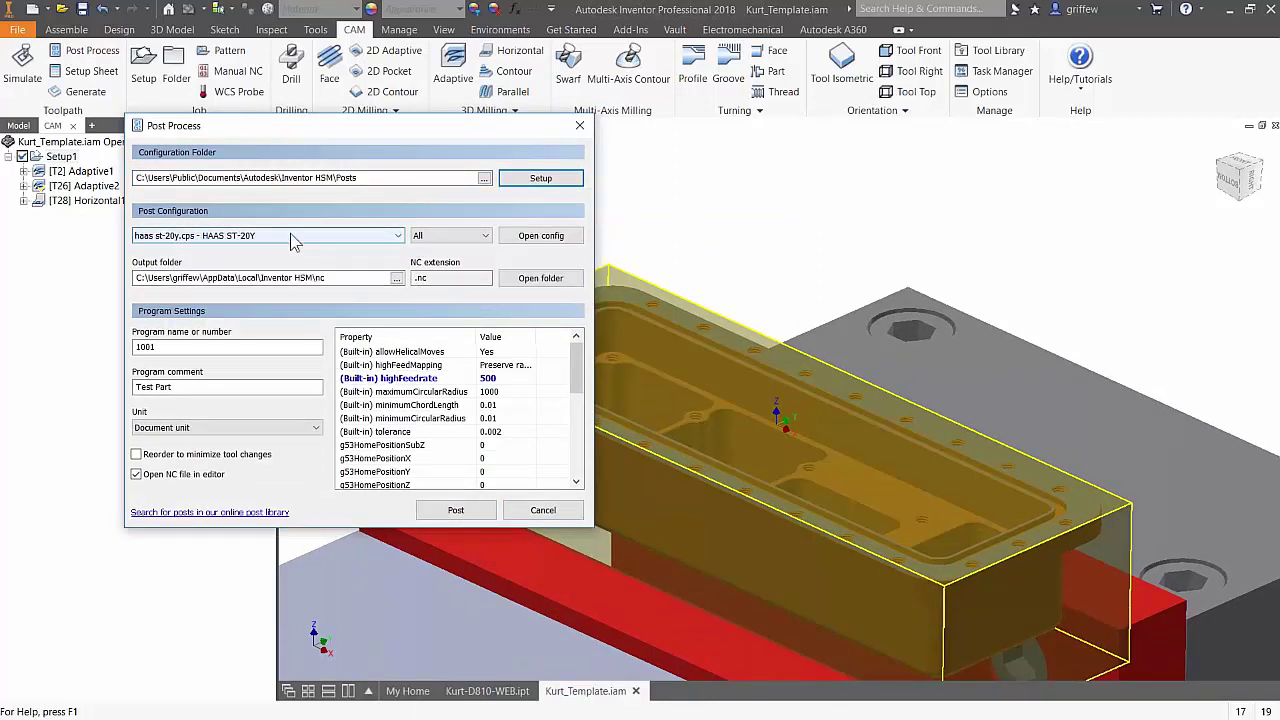
left_click(290, 236)
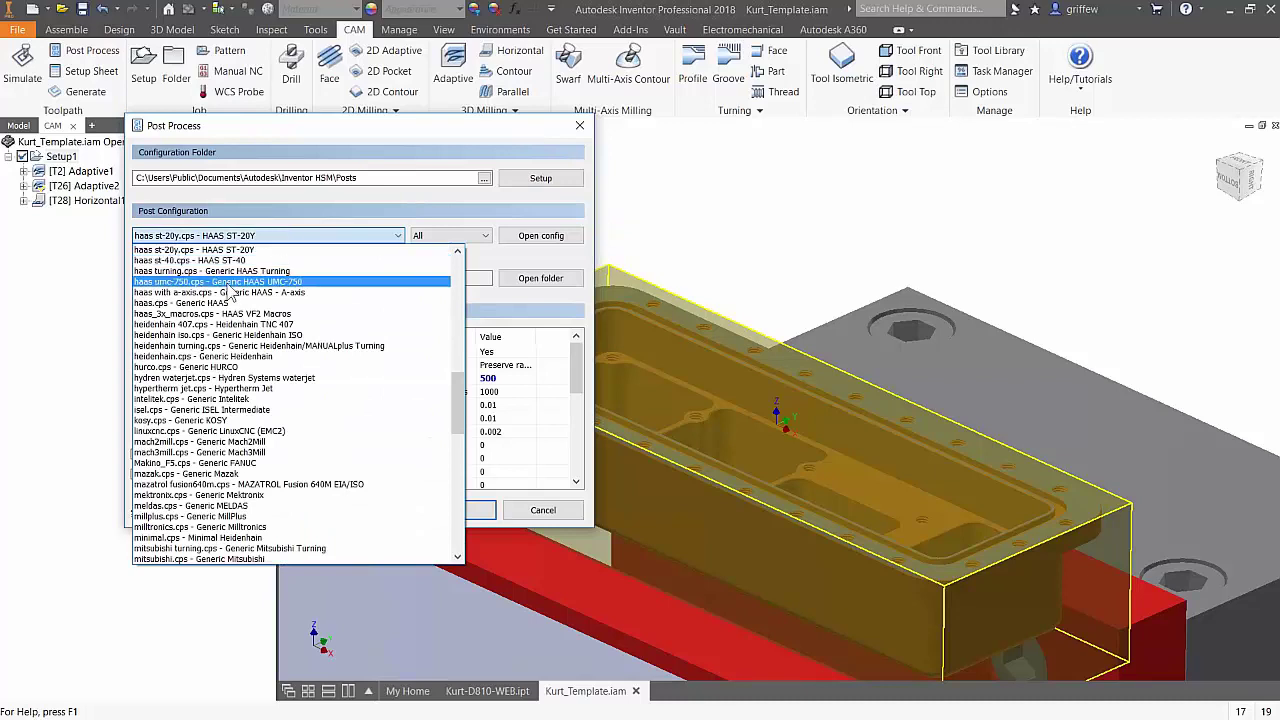
left_click(186, 306)
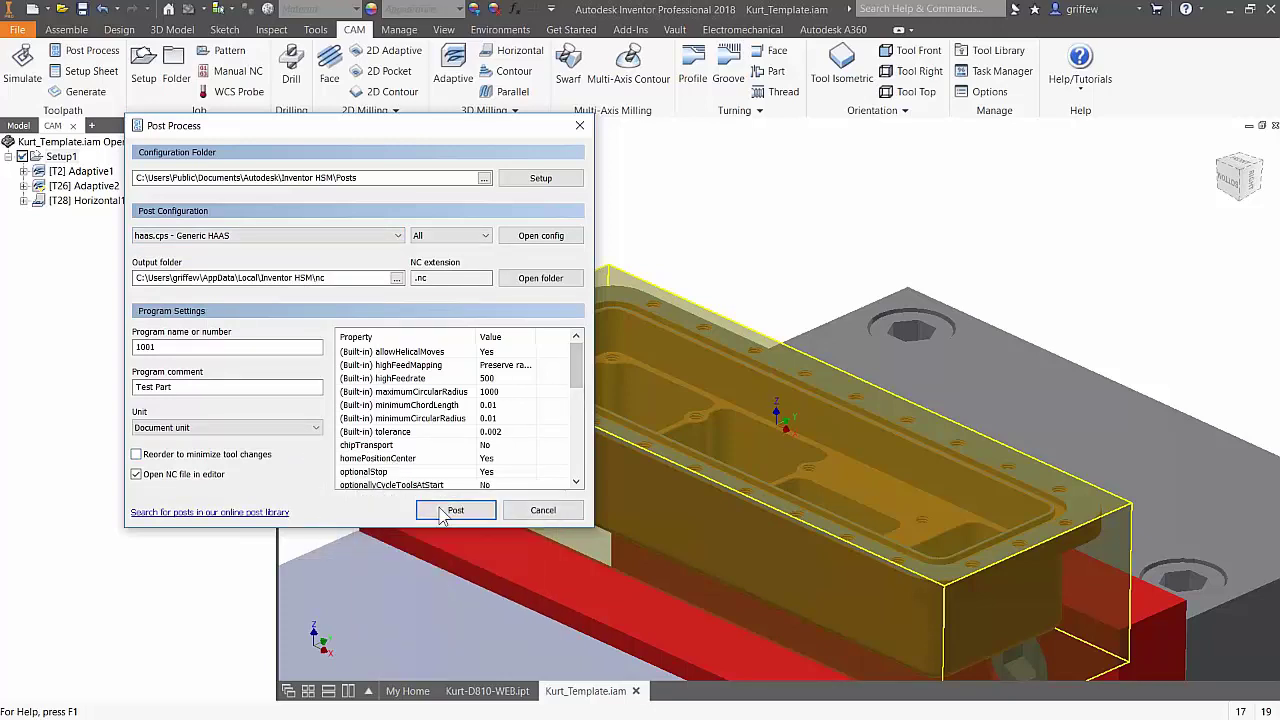
scroll(577, 390, "down", 10)
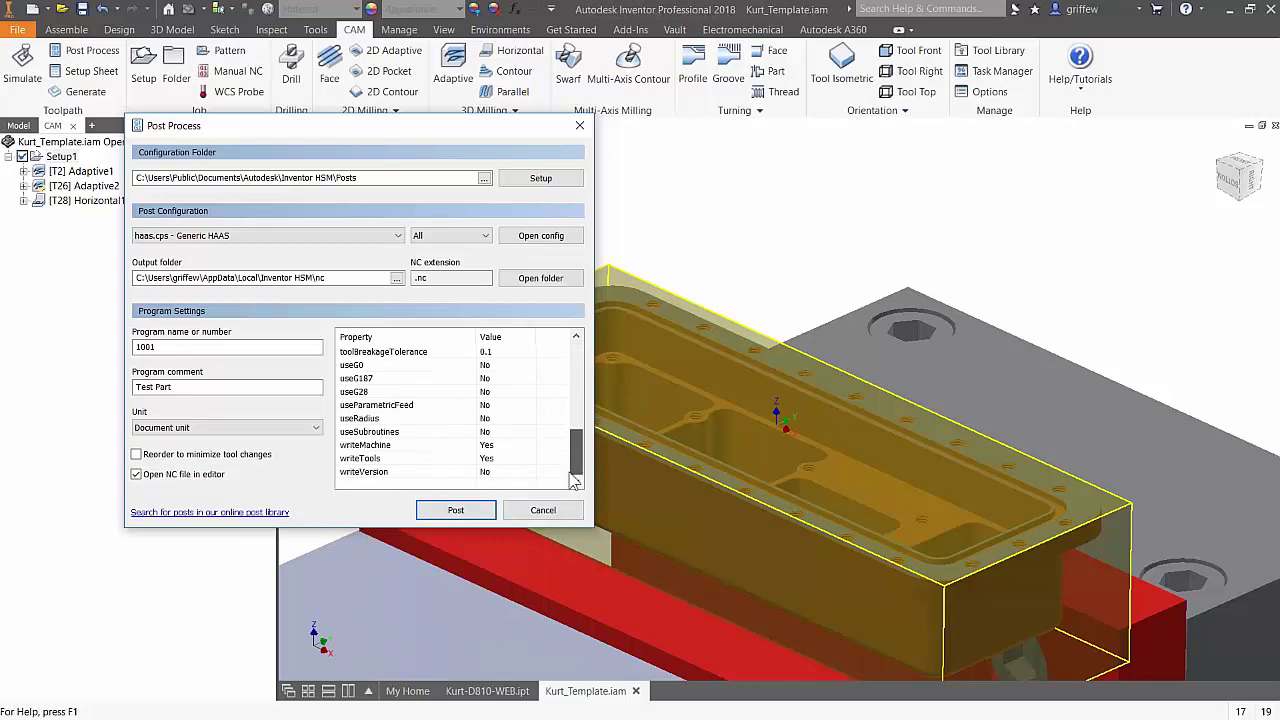
Step: Post the NC program and save it as 1001.nc, replacing the existing file
left_click(445, 511)
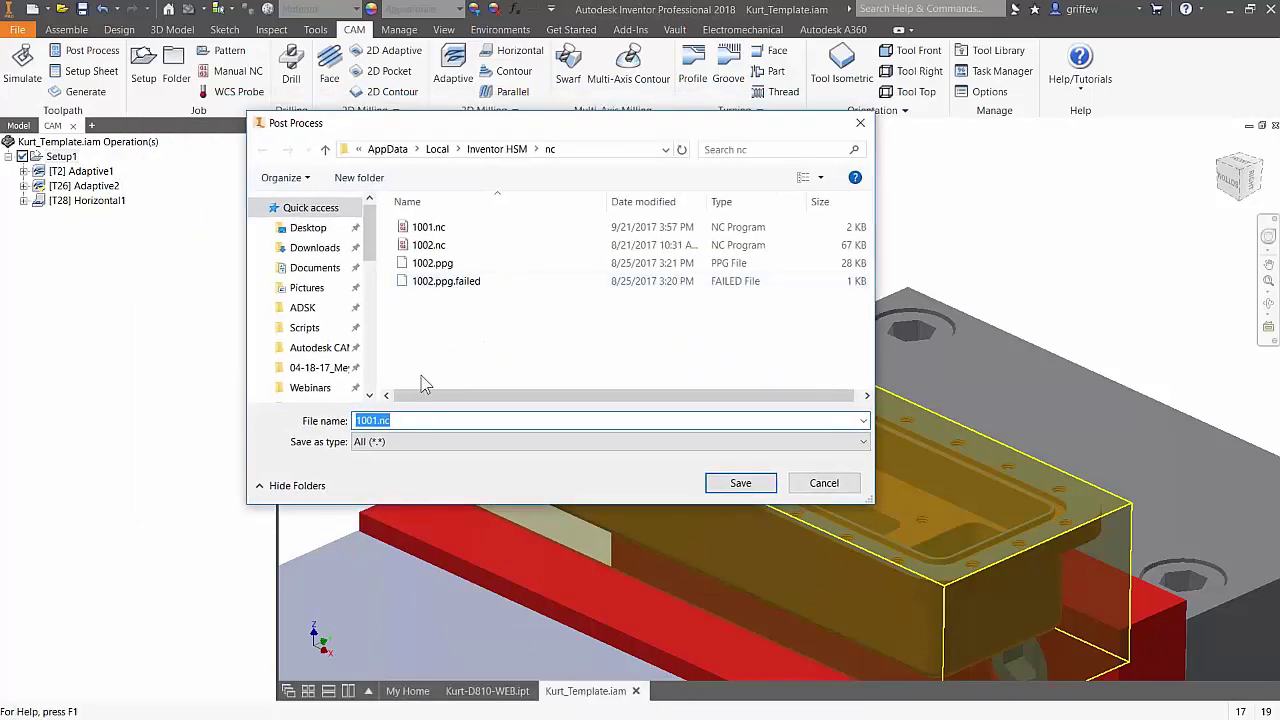
left_click(740, 484)
left_click(678, 372)
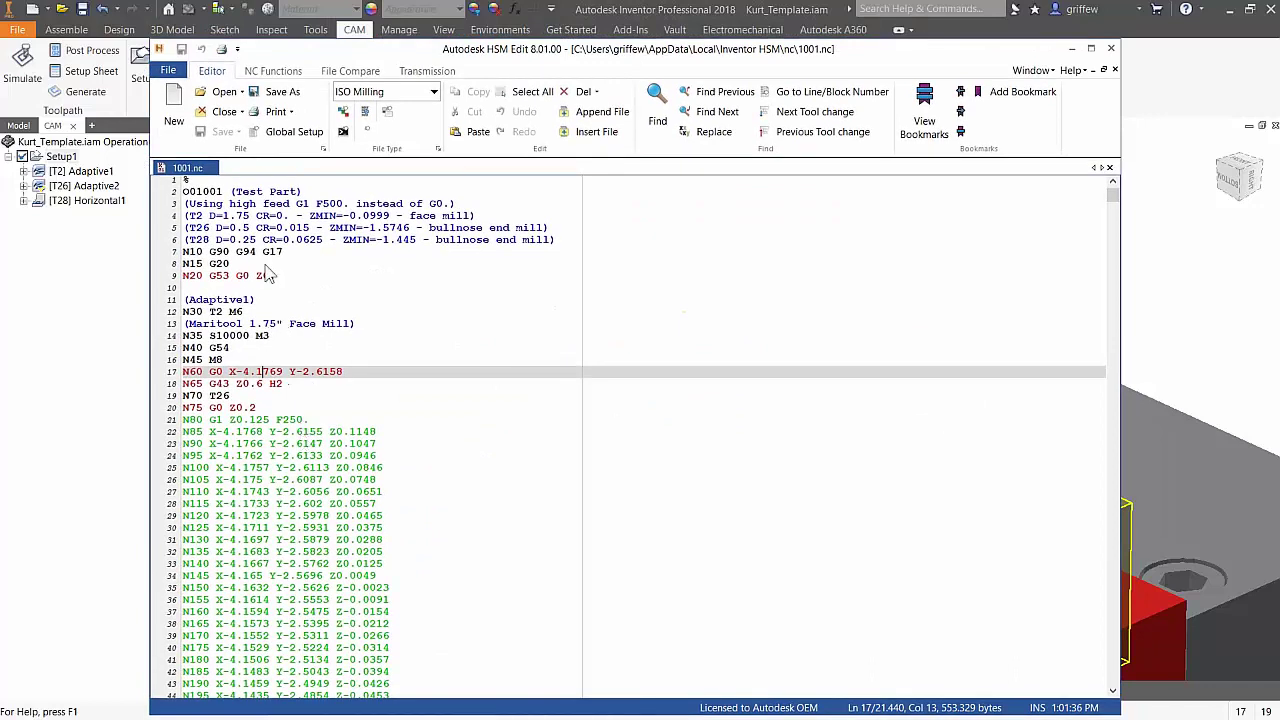
Step: Look through the posted 1001.nc code in HSM Edit and close the editor
scroll(279, 478, "down", 8)
scroll(281, 538, "up", 8)
left_click_drag(930, 55, 958, 27)
left_click(1099, 20)
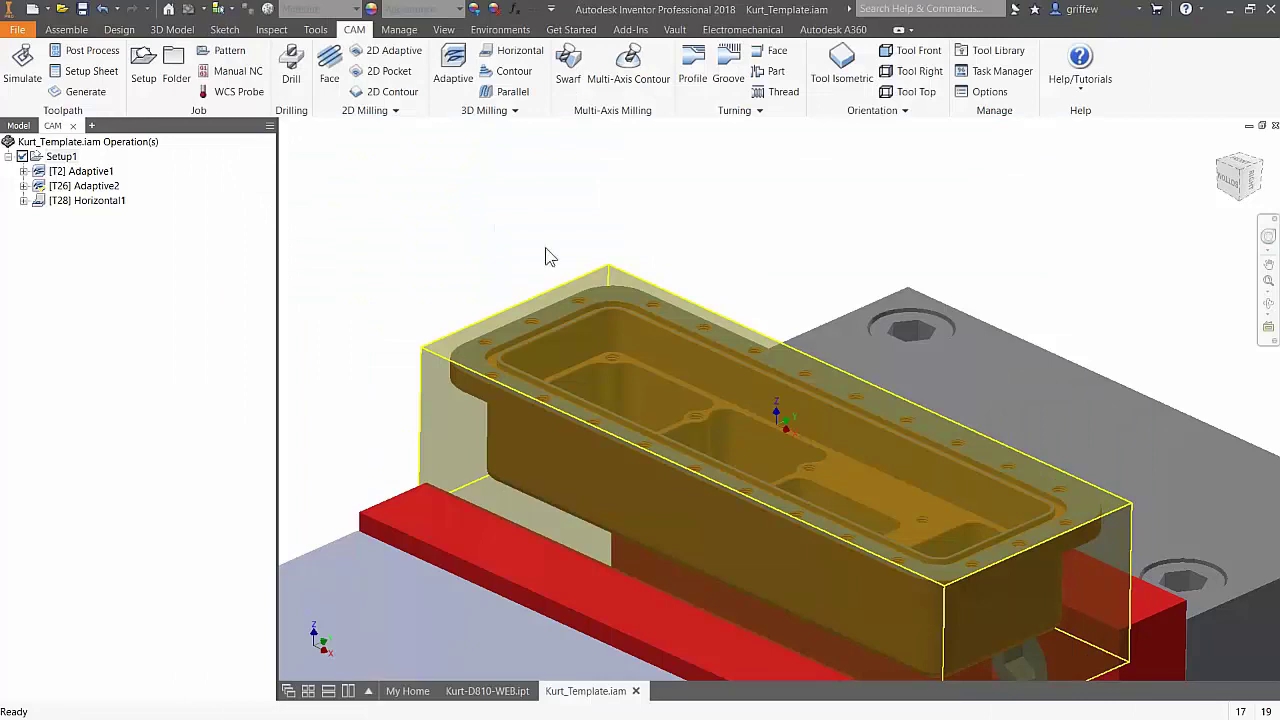
Step: Show the whole vise assembly in the home view, check the SOLIDWORKS files available for opening, and leave without opening one
key("F6")
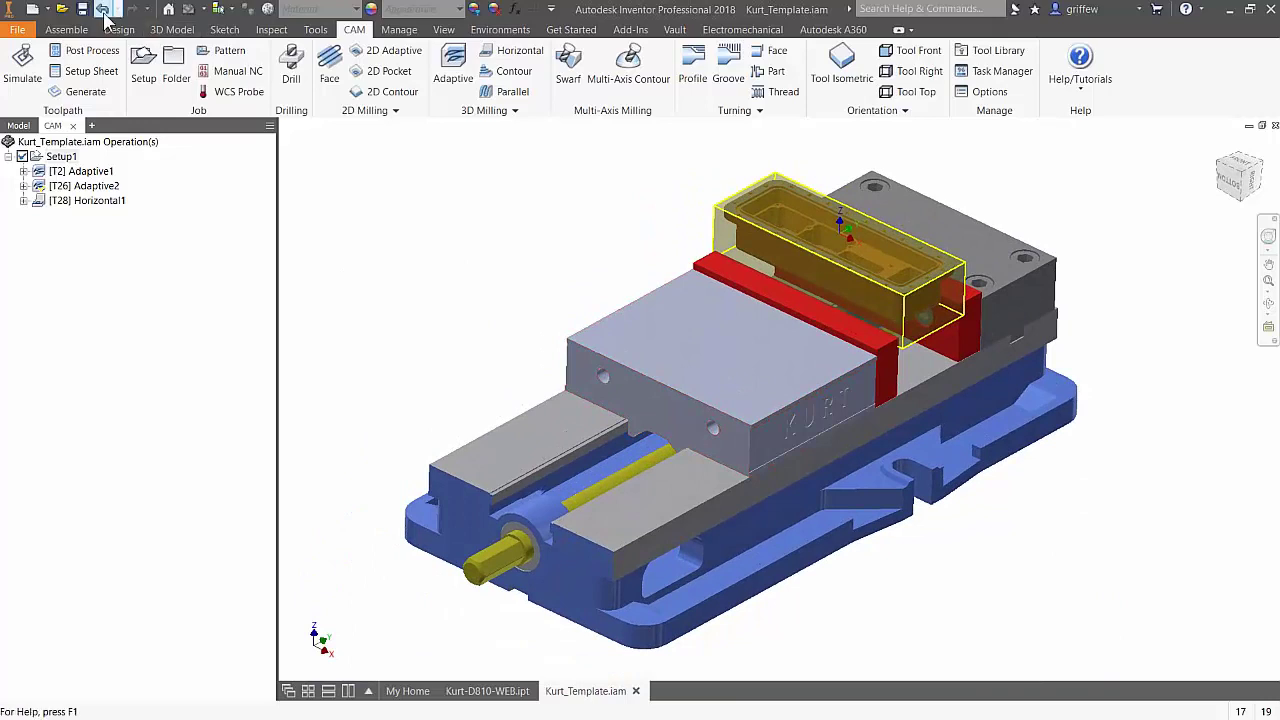
left_click(62, 12)
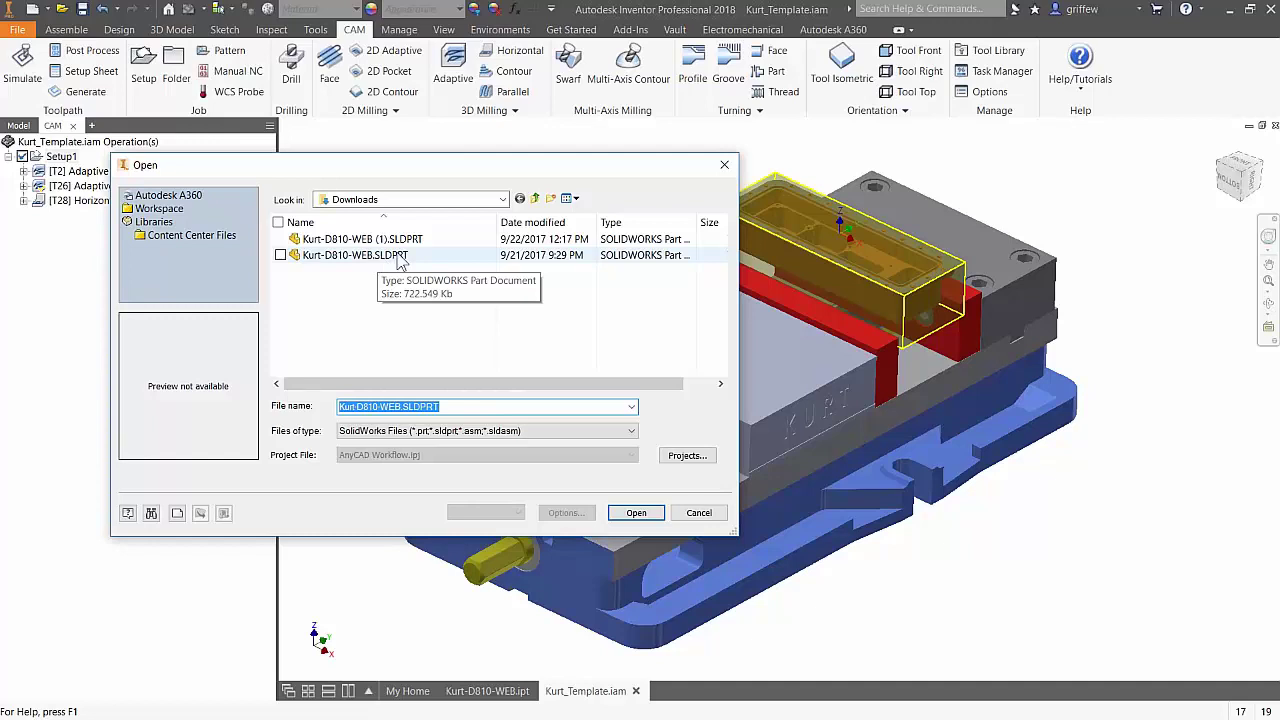
left_click(701, 514)
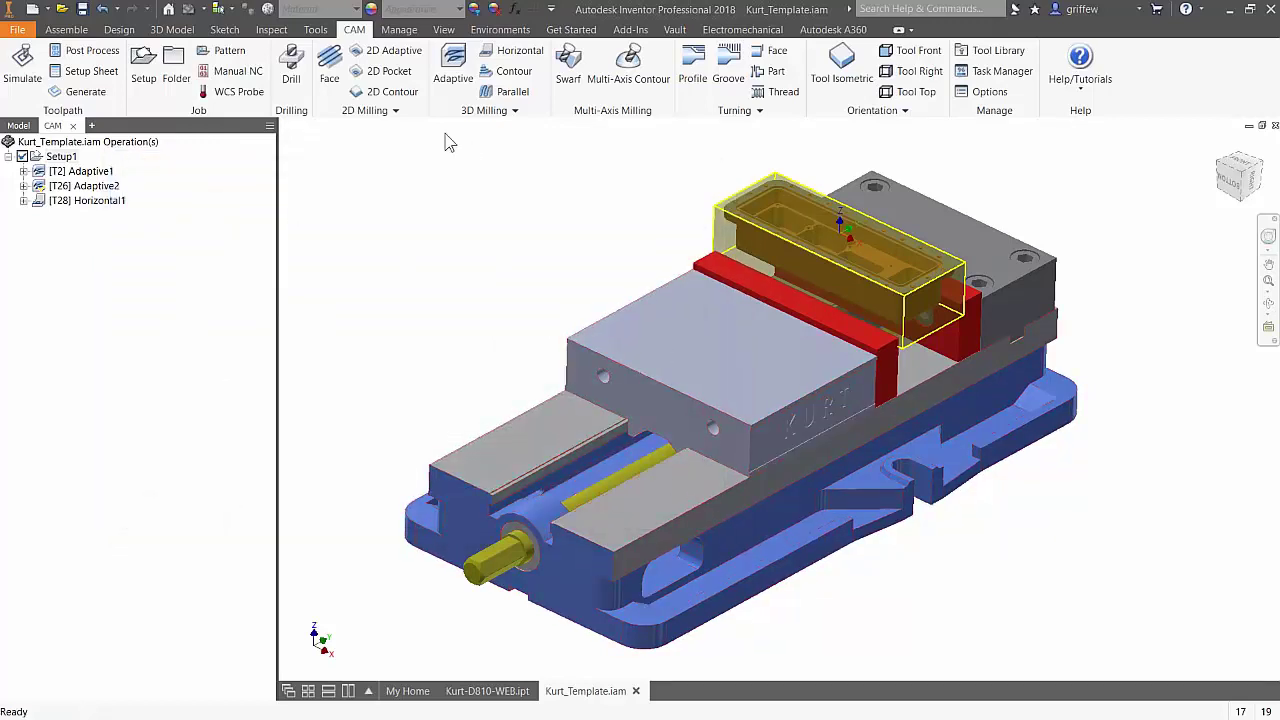
left_click(119, 29)
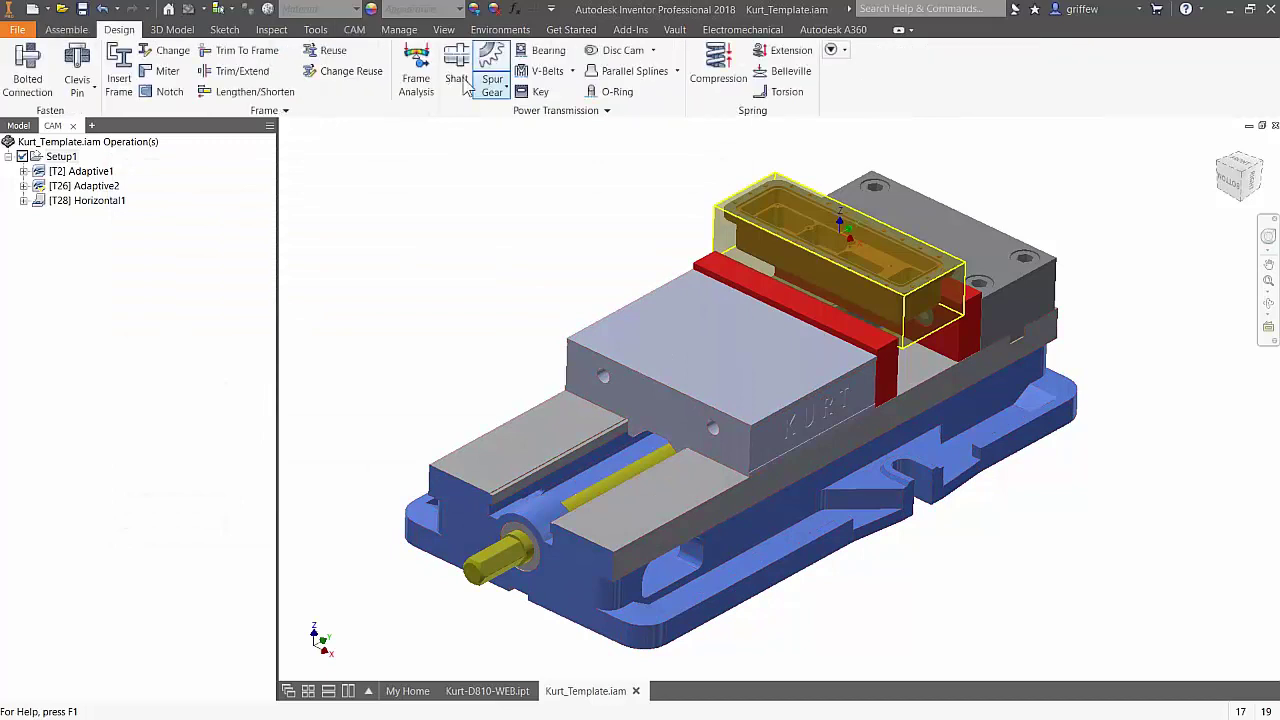
left_click(66, 31)
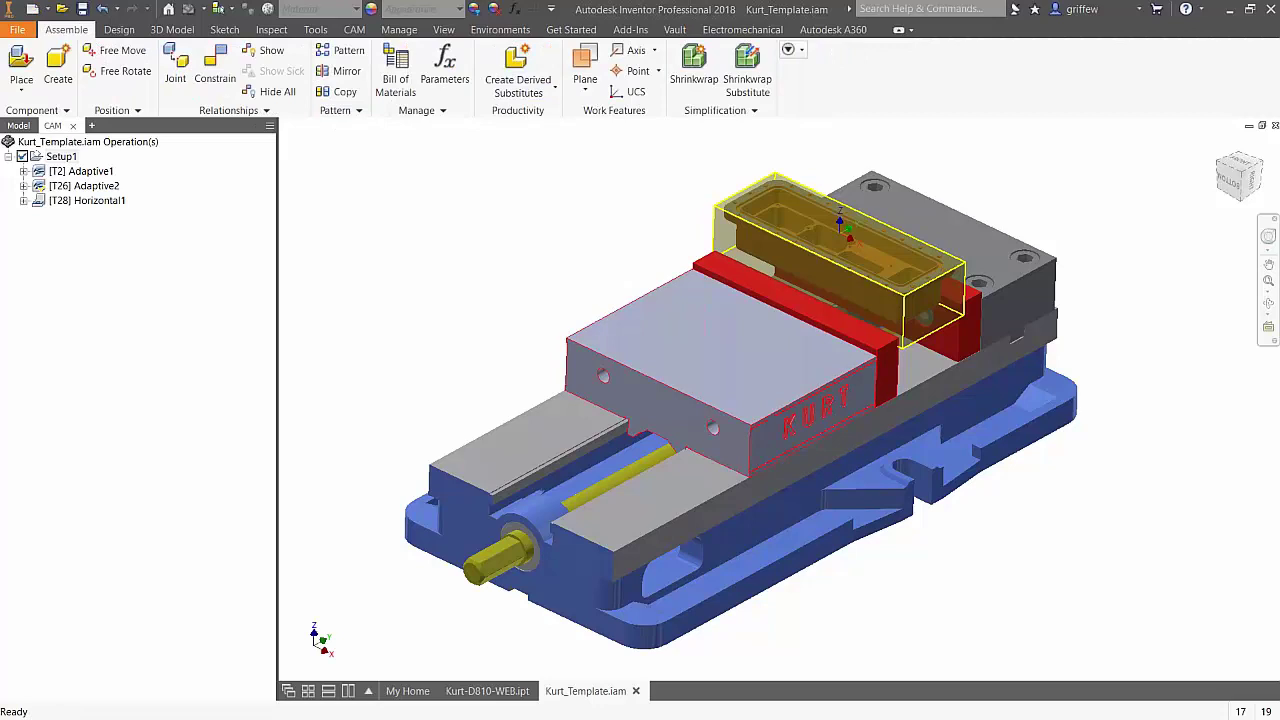
middle_click_drag(846, 441, 834, 439, "shift")
scroll(838, 440, "down", 2)
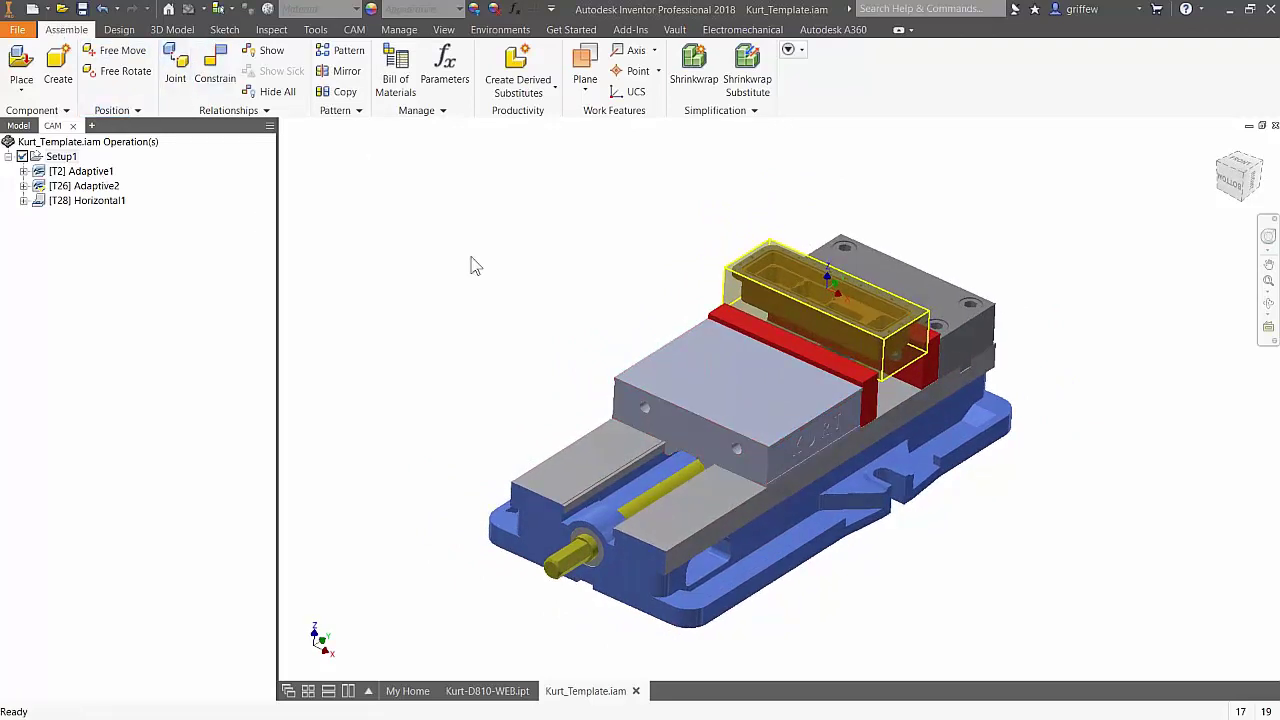
Step: Switch to the Kurt-D810-WEB part, view the Direct edit options, leave without editing, and look over the part management tools
left_click(487, 691)
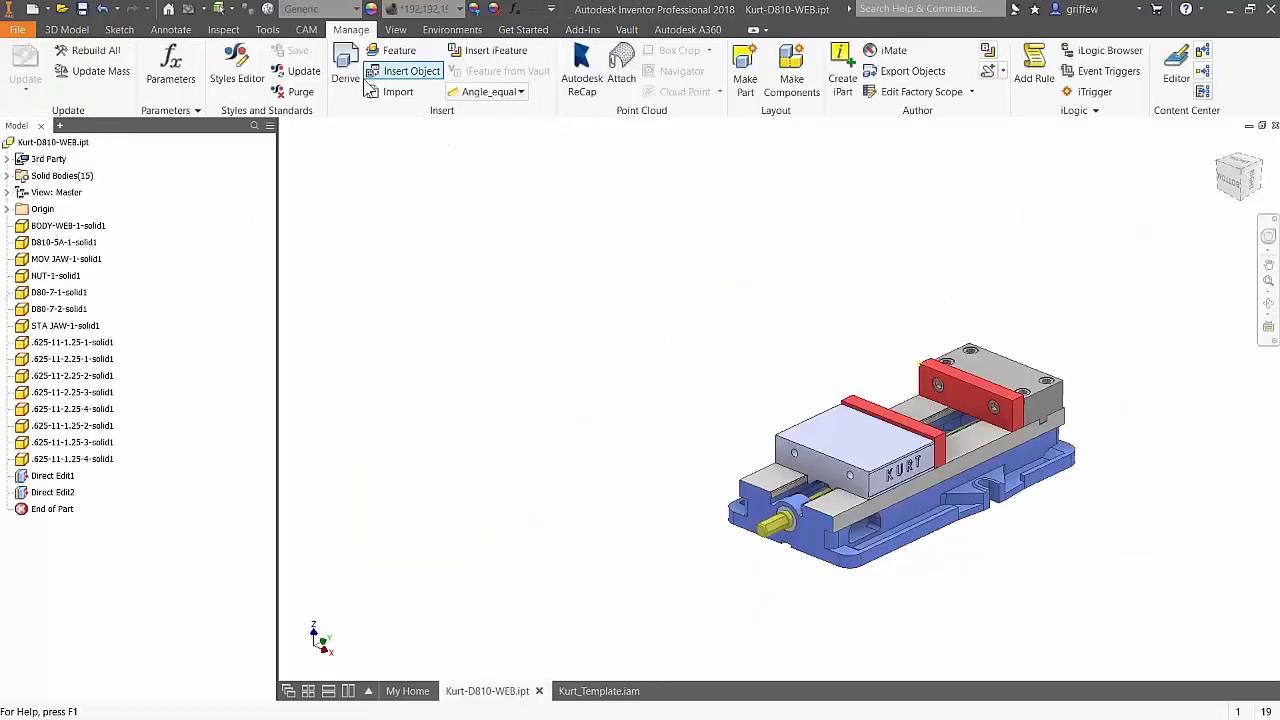
left_click(67, 29)
left_click(580, 74)
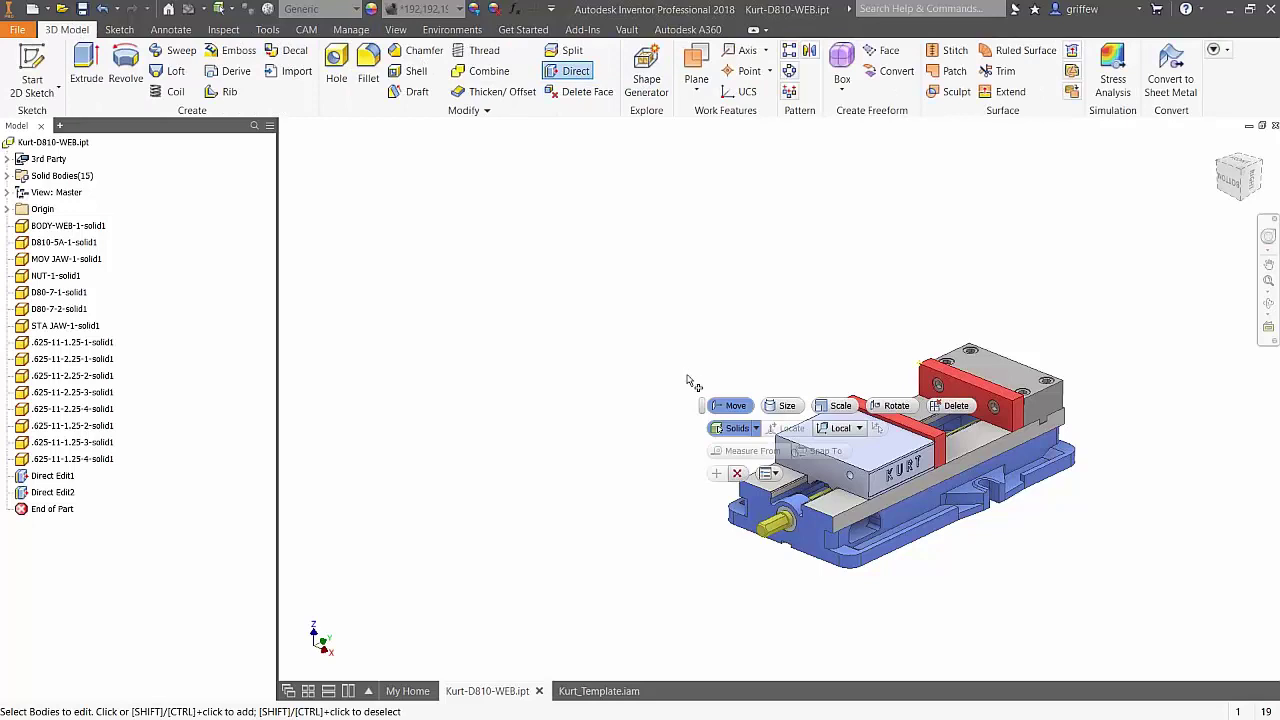
left_click(737, 473)
left_click(349, 29)
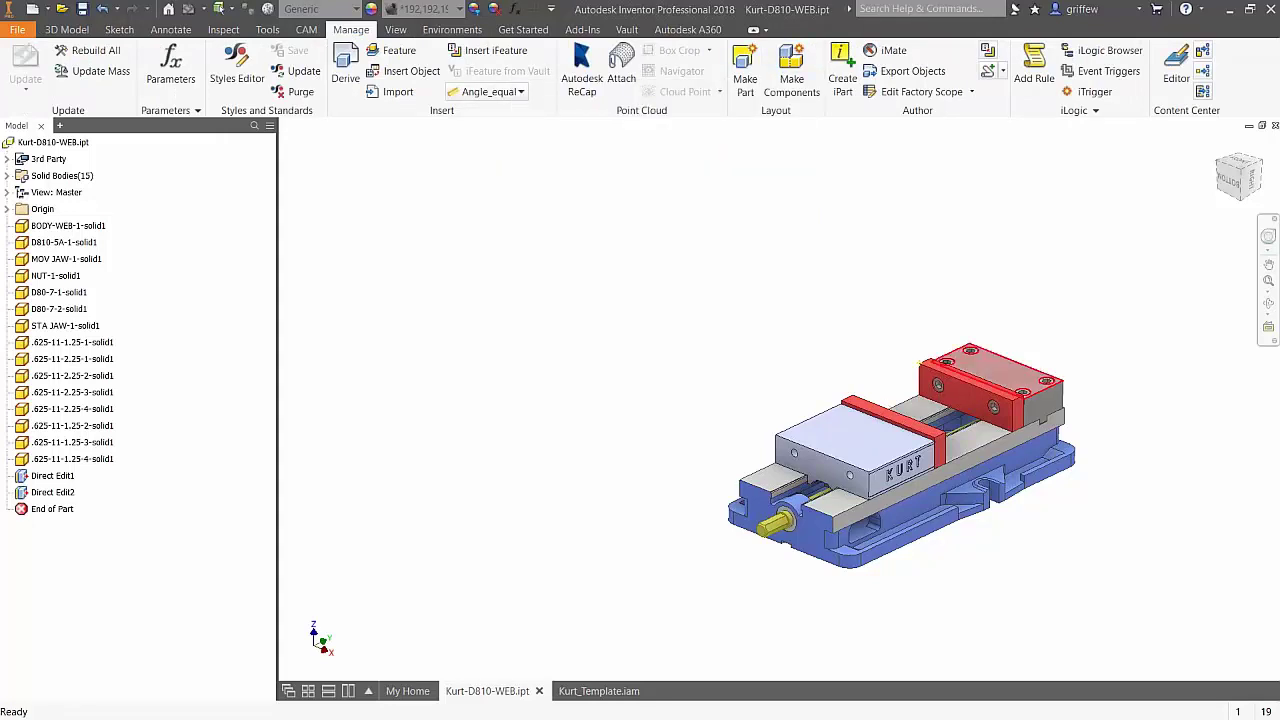
Step: Return to the Kurt_Template assembly and inspect the clamped part and vise from the opposite side
left_click(590, 690)
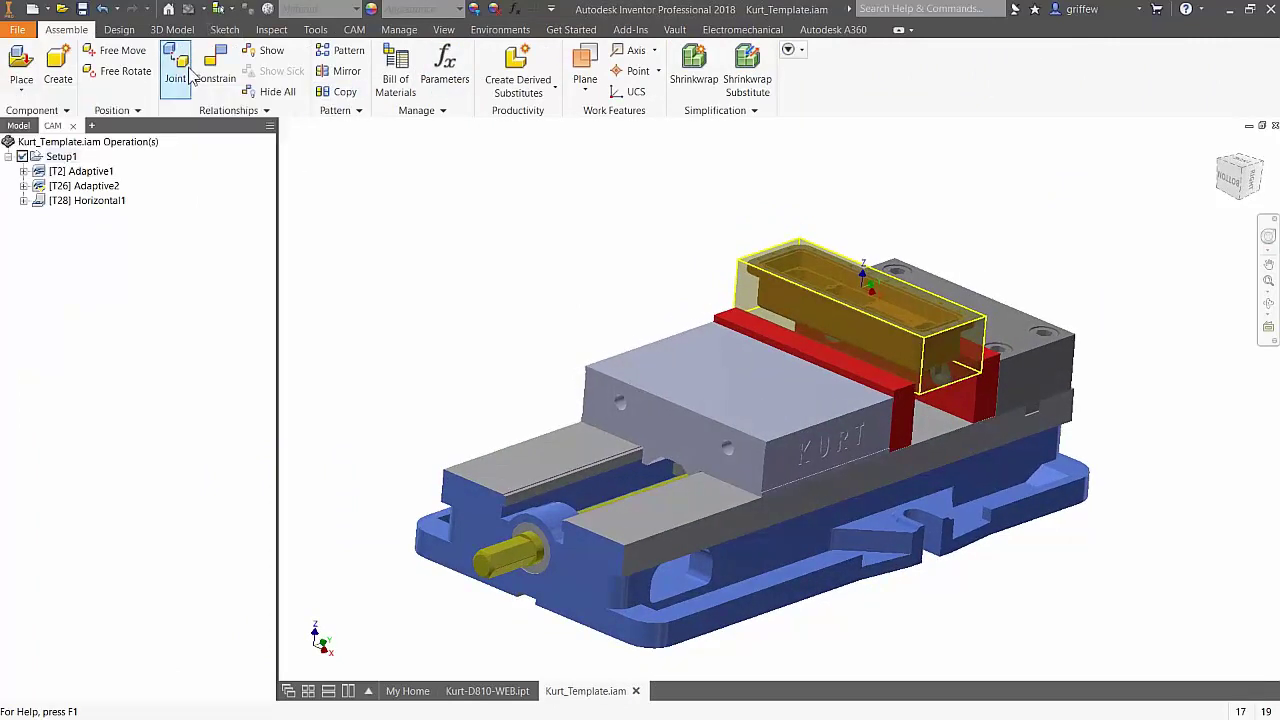
scroll(1038, 406, "down", 3)
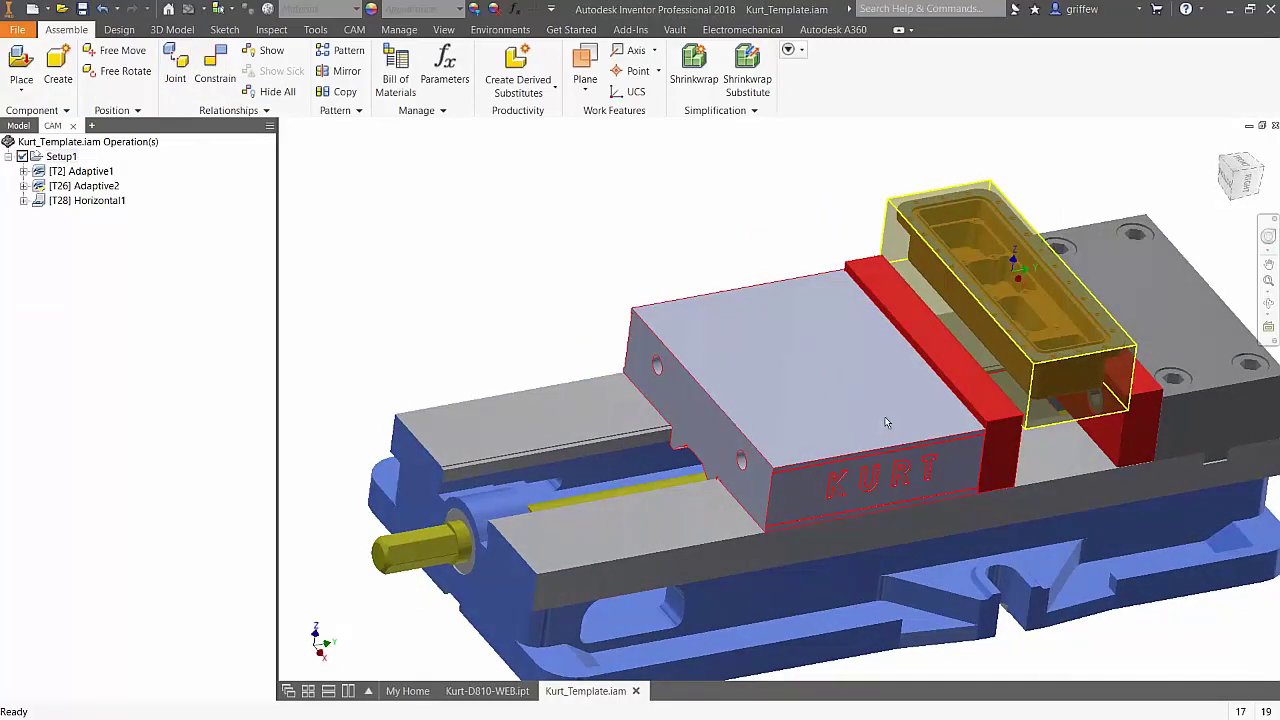
scroll(980, 450, "down", 2)
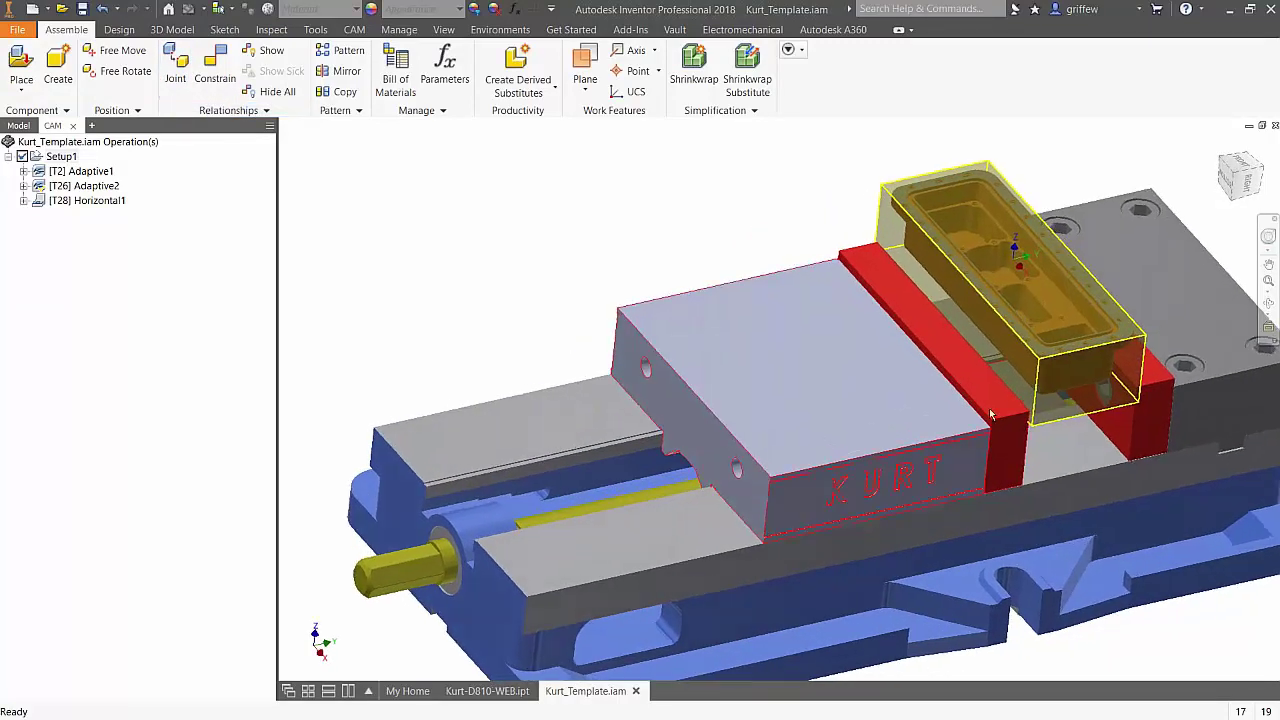
middle_click_drag(1028, 469, 340, 308, "shift")
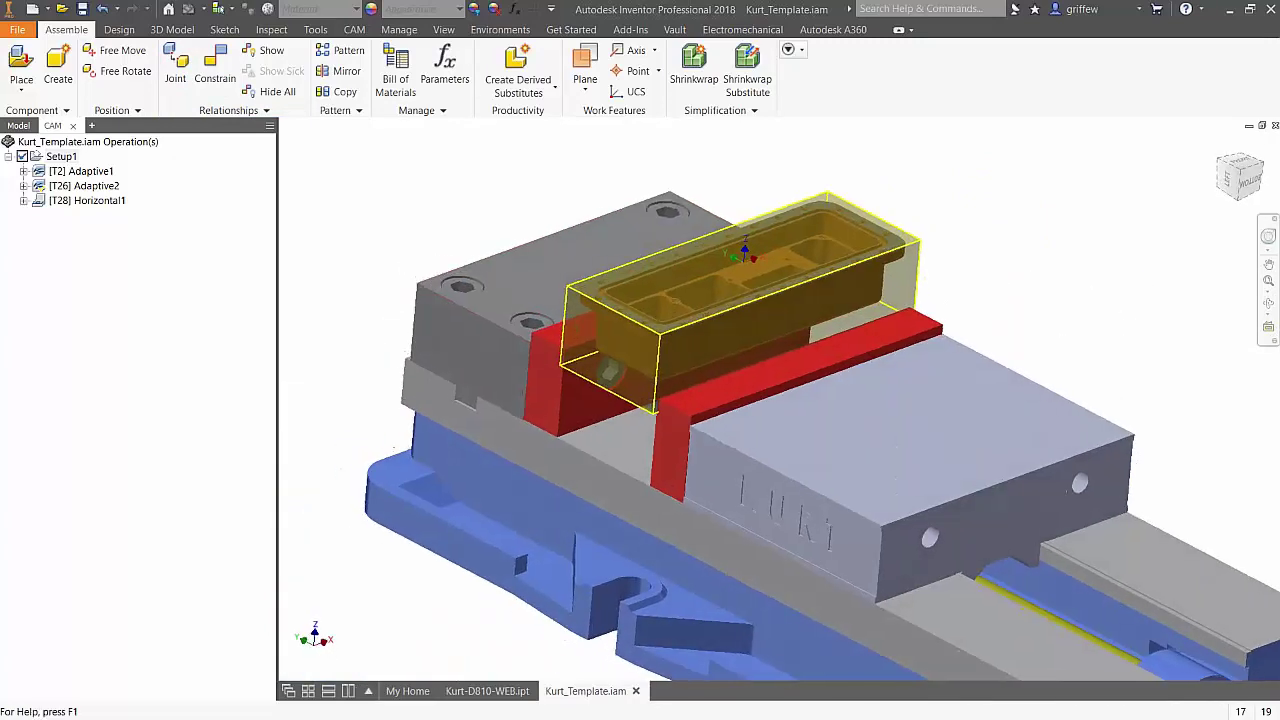
Step: Switch to the web browser, look through the TITANS of CNC Academy projects page, and return to the TITAN-15M model view
key("alt+Tab")
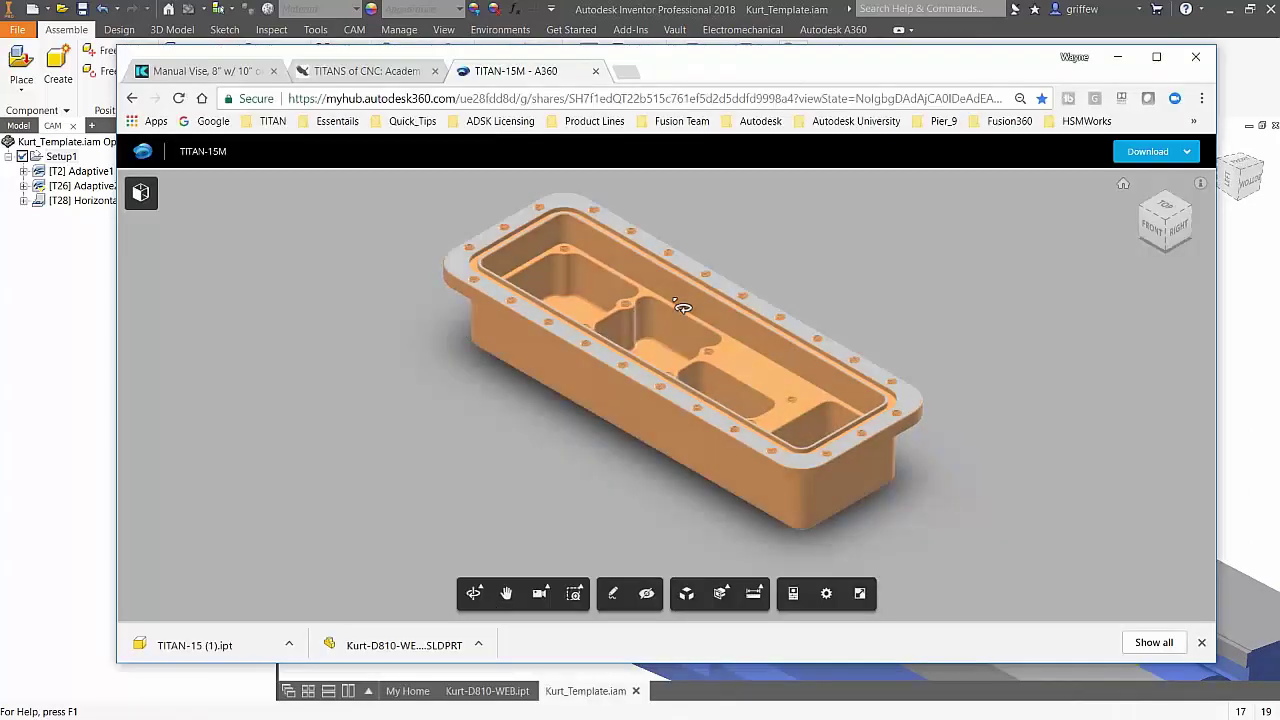
left_click(350, 73)
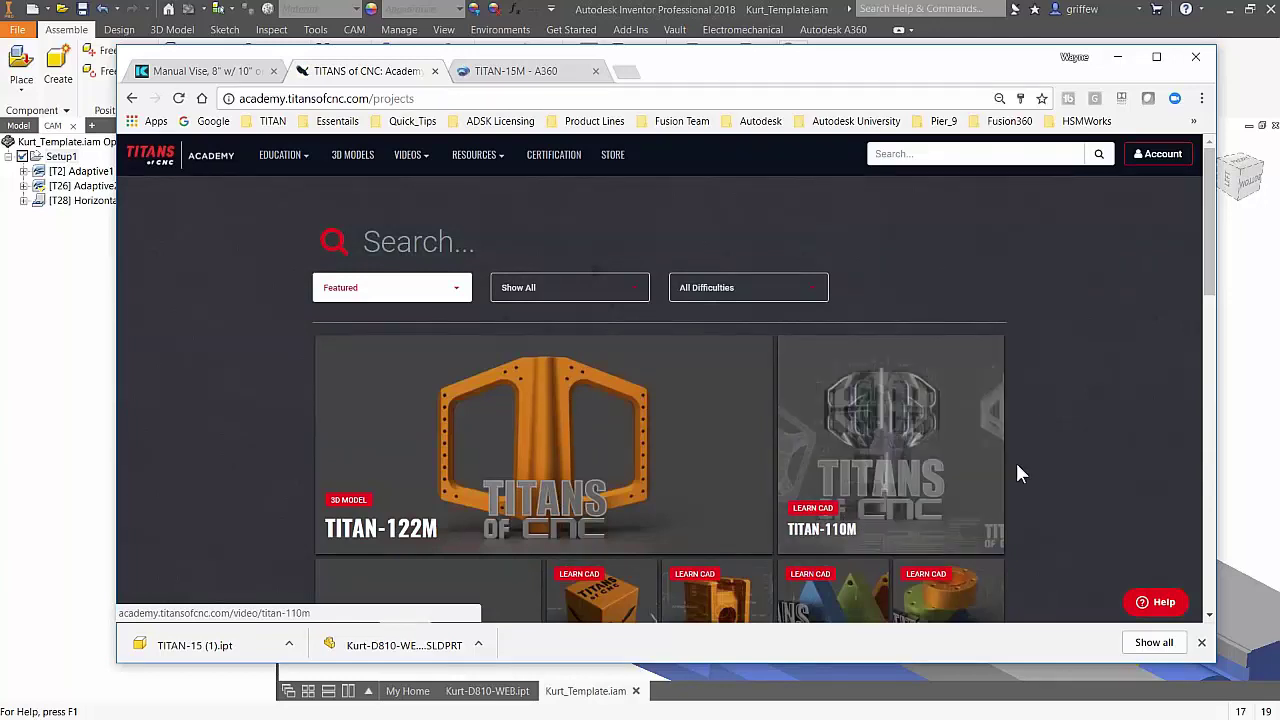
scroll(1012, 470, "down", 1)
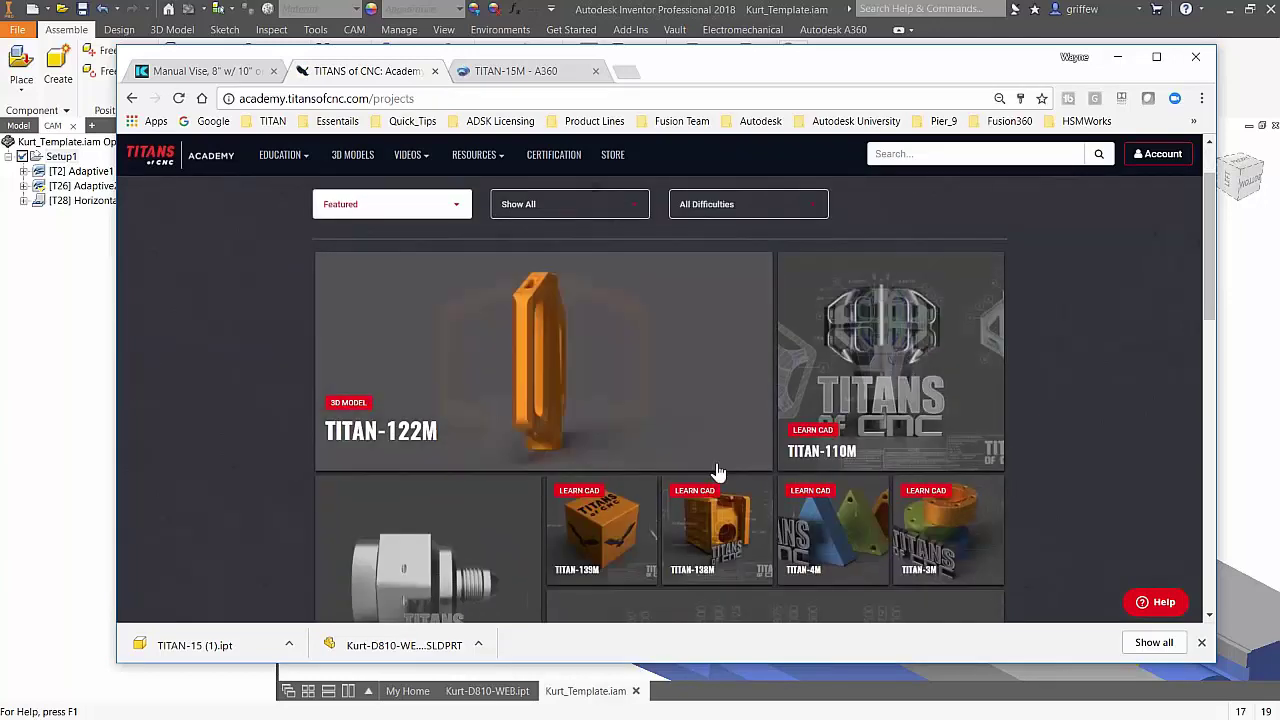
scroll(700, 480, "down", 4)
scroll(675, 502, "up", 5)
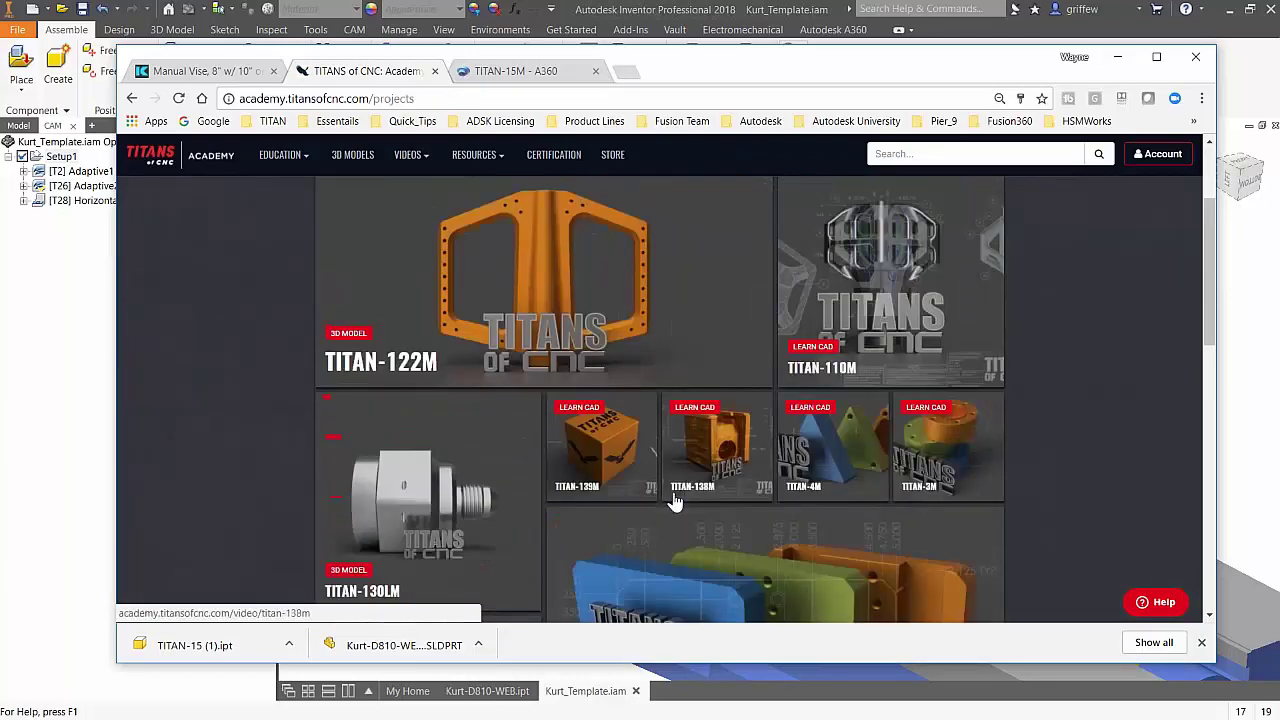
scroll(666, 520, "down", 10)
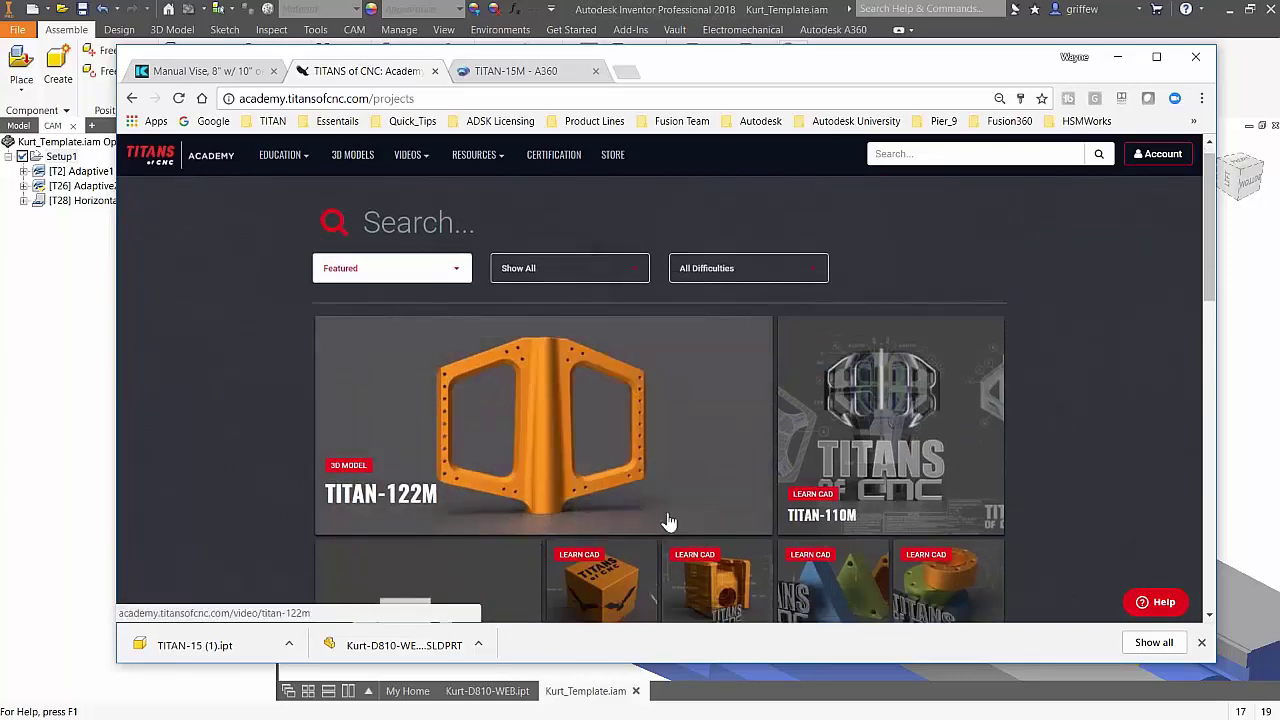
scroll(670, 533, "up", 9)
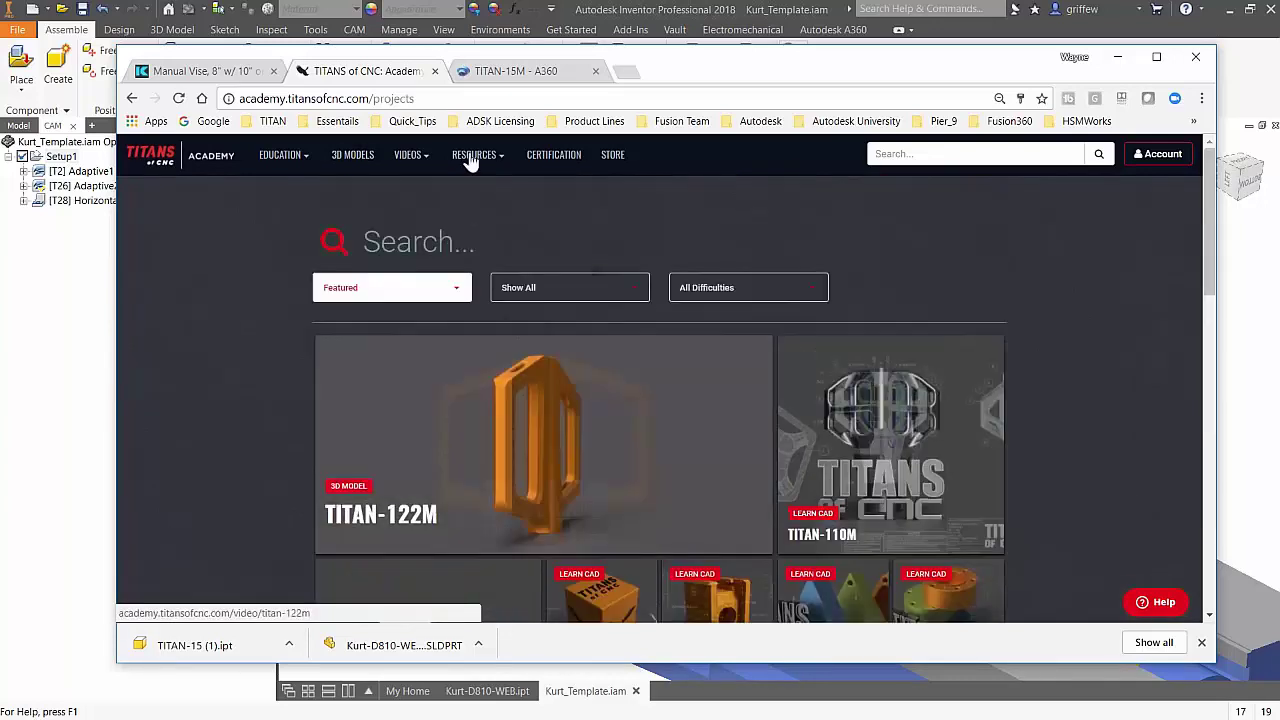
left_click(515, 71)
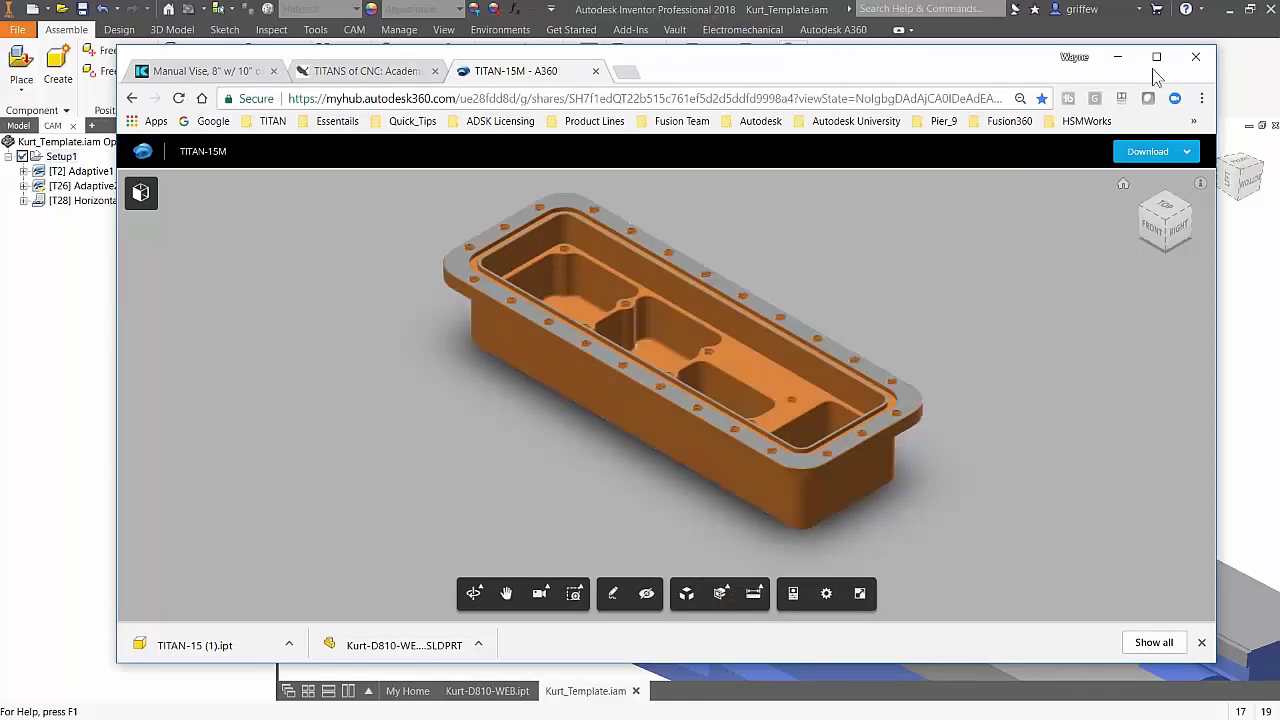
Step: Switch back to Inventor and display the Horizontal operation's toolpath on the clamped part
left_click(1117, 56)
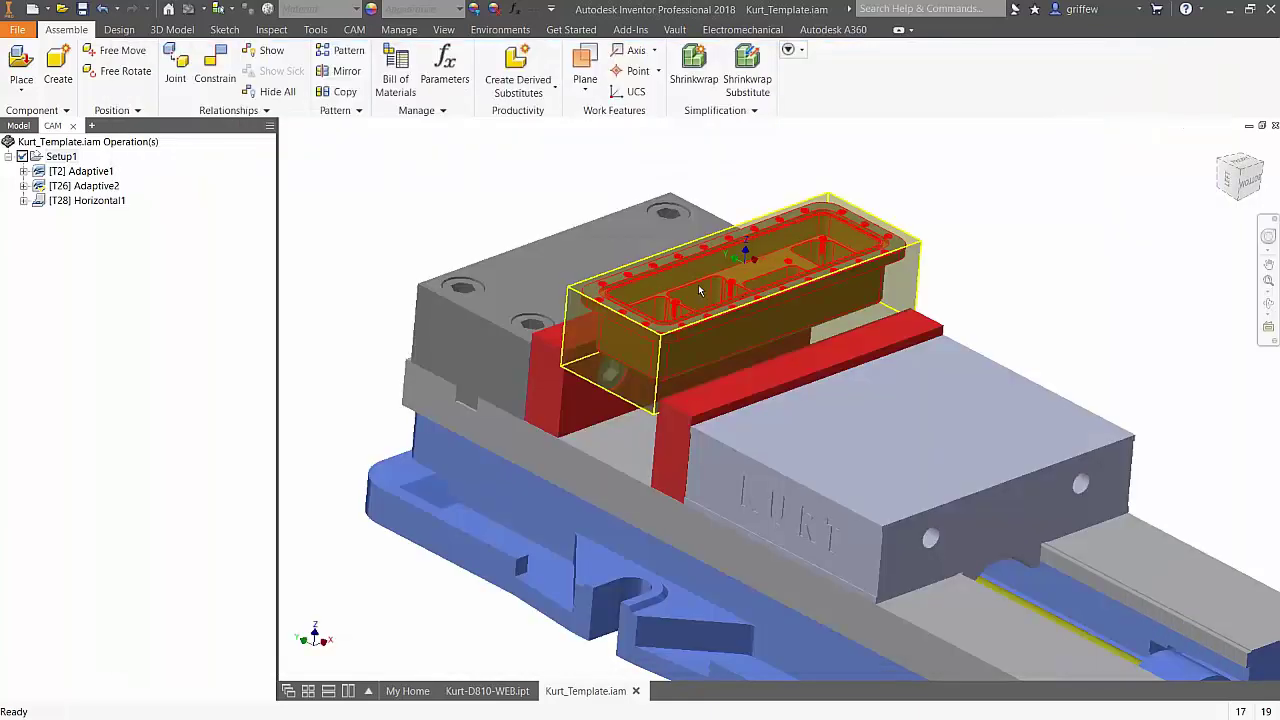
left_click(87, 200)
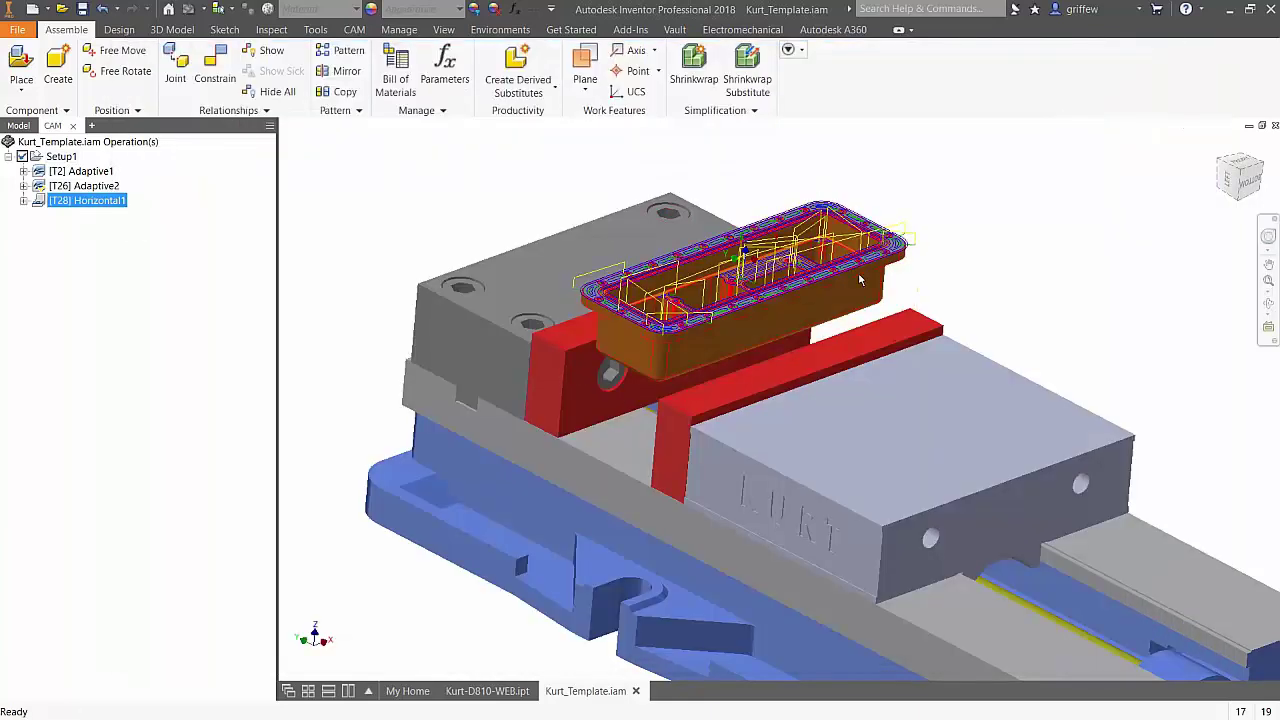
left_click(908, 158)
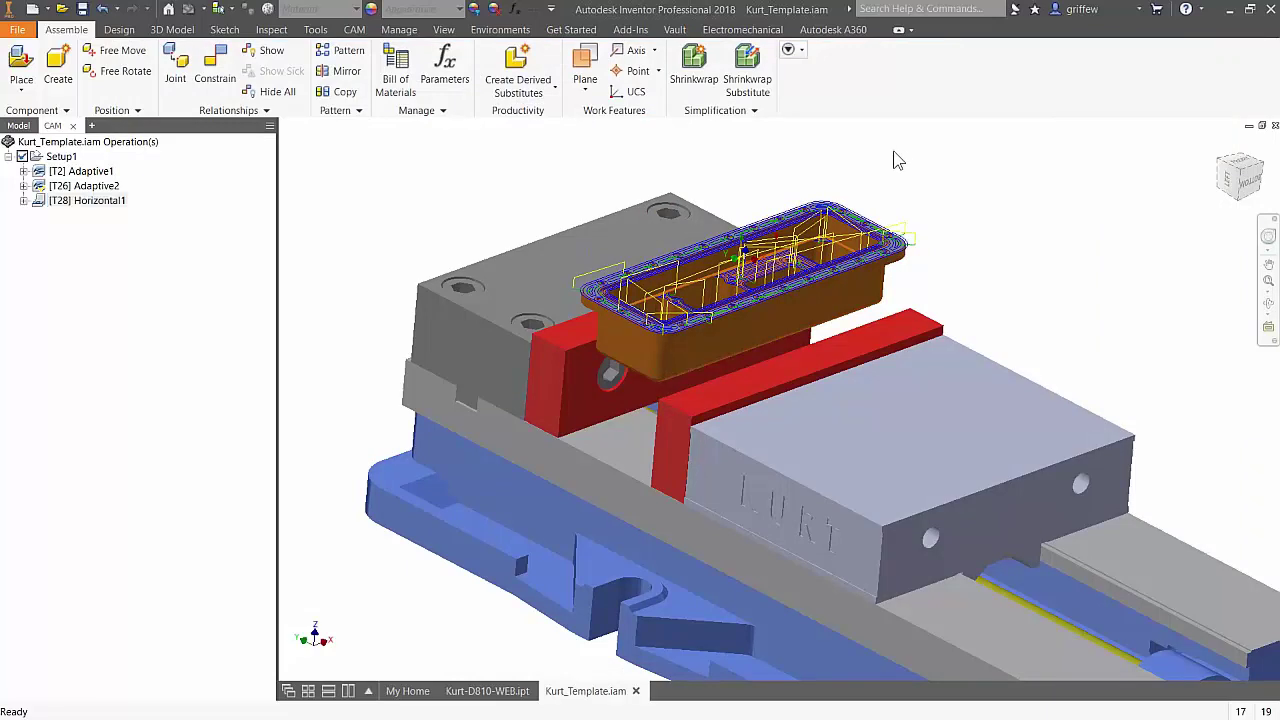